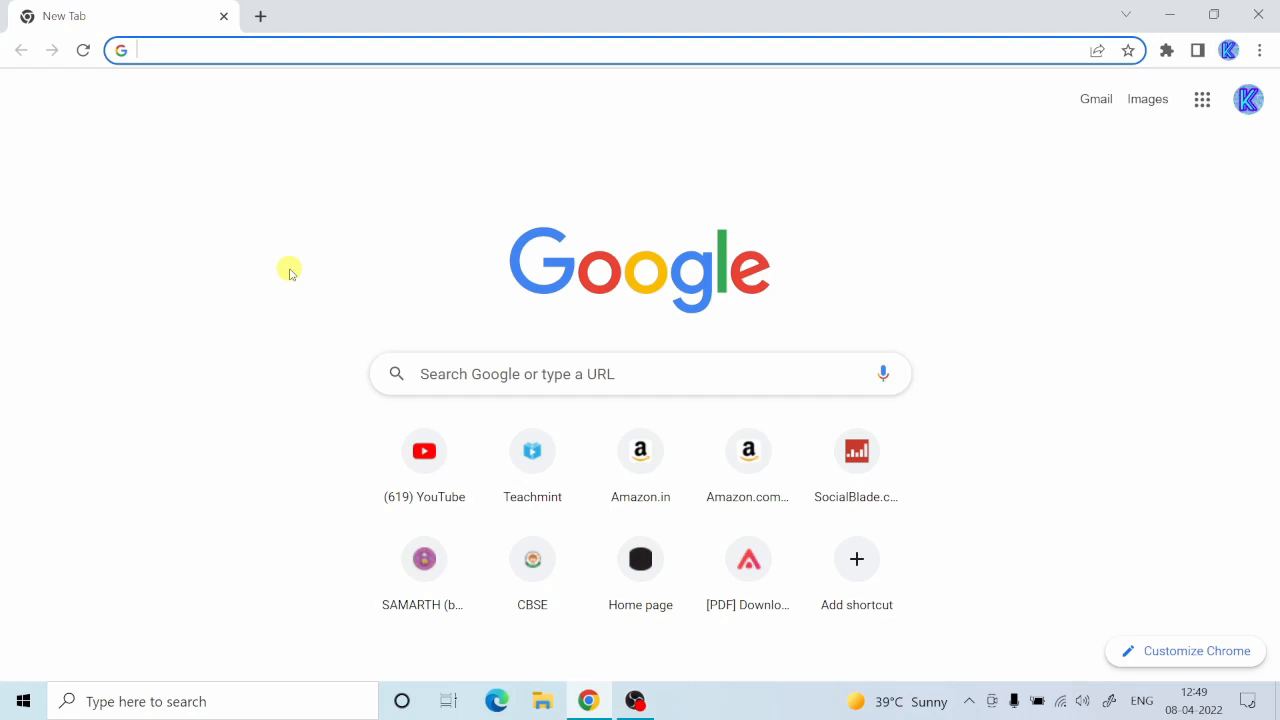
Step: Search Google for 'cuet samarth ac in' and open the CUET (UG) - 2022 result
type("cuet")
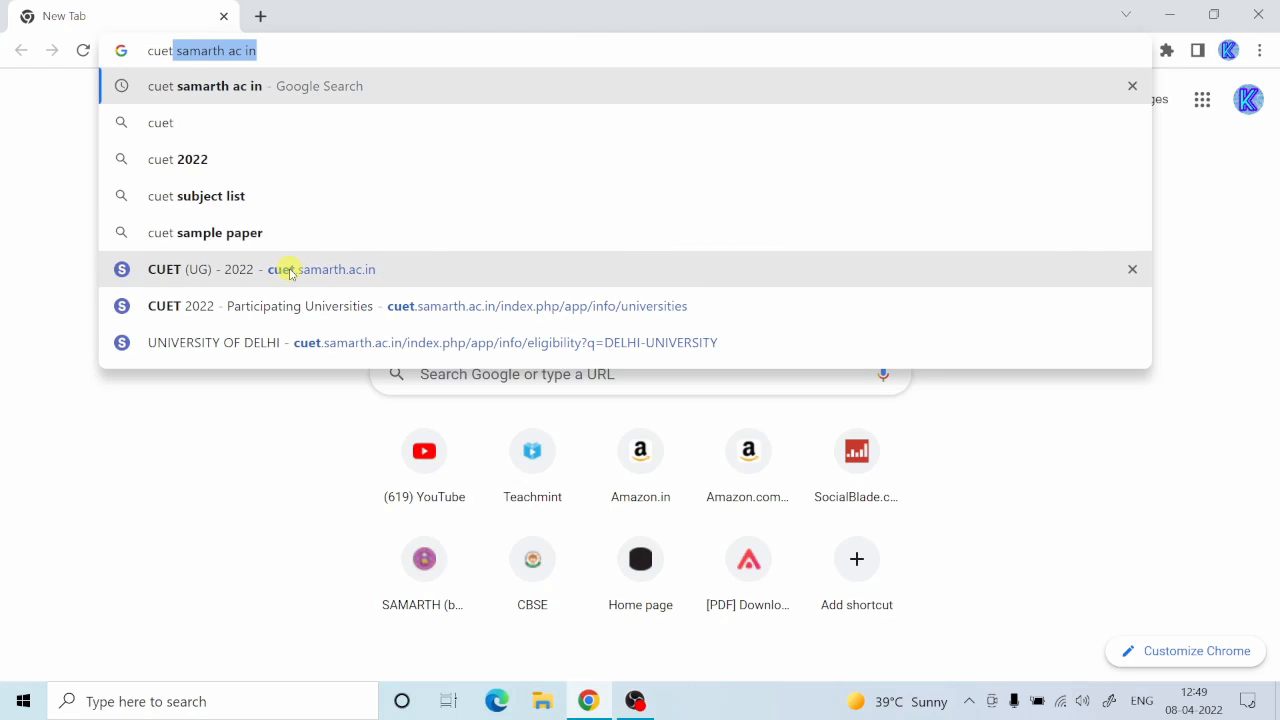
left_click(235, 90)
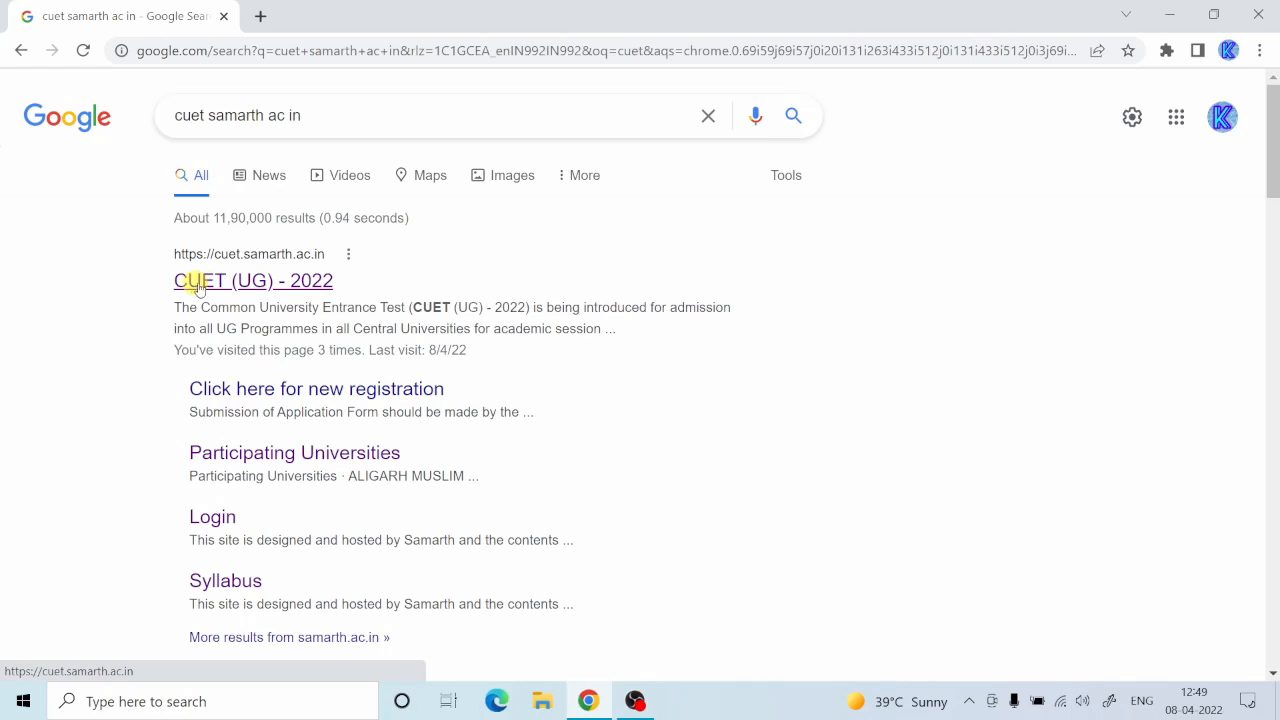
left_click(319, 283)
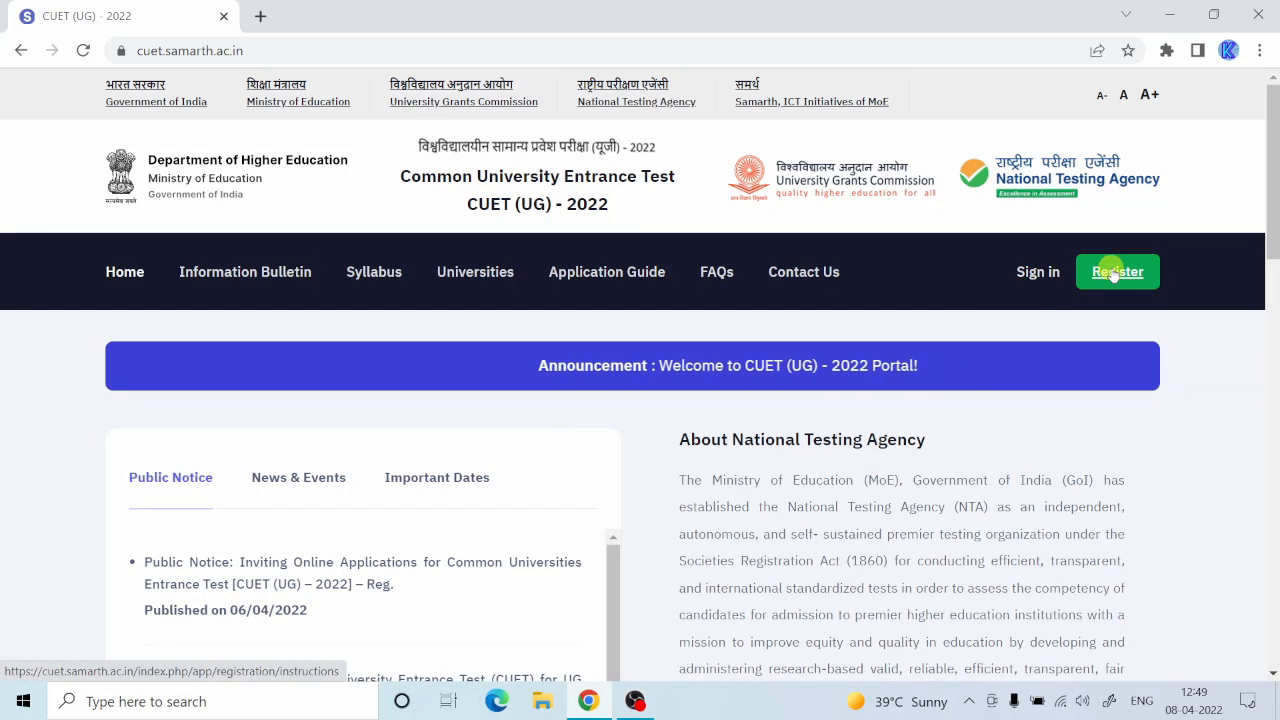
Step: Go to the candidate sign-in page and choose to start a new registration
left_click(1038, 272)
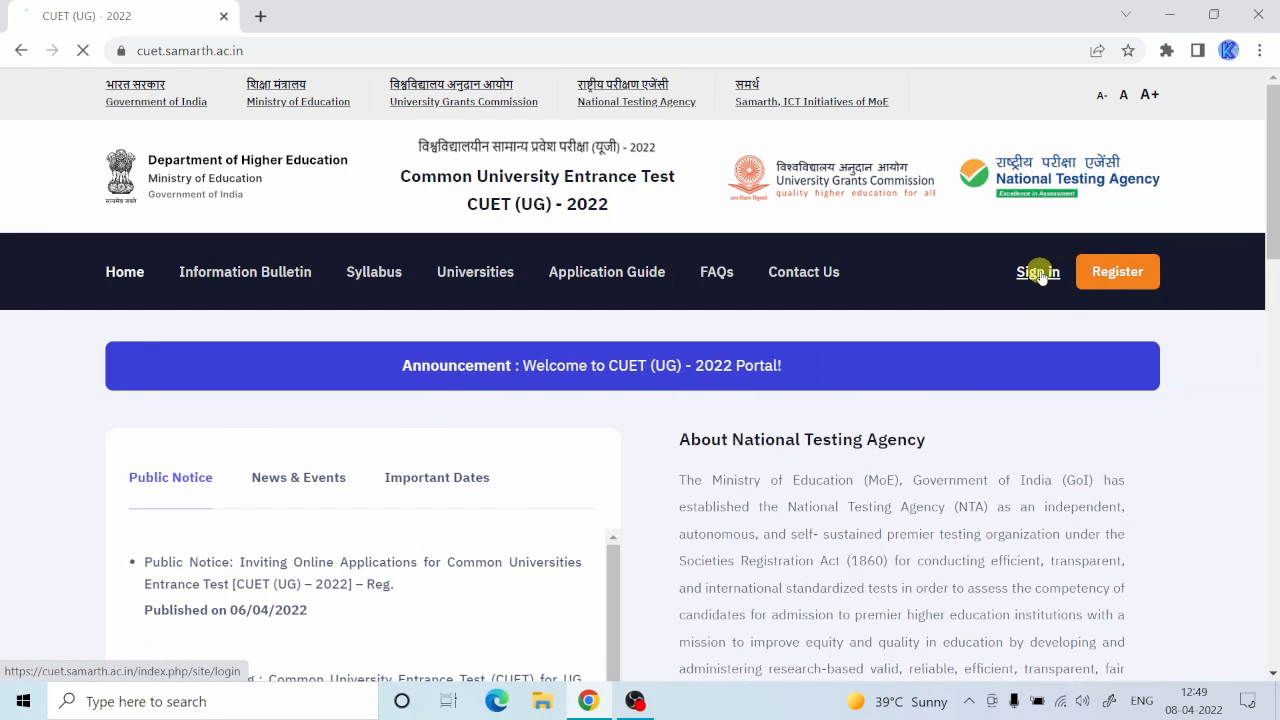
scroll(588, 366, "down", 2)
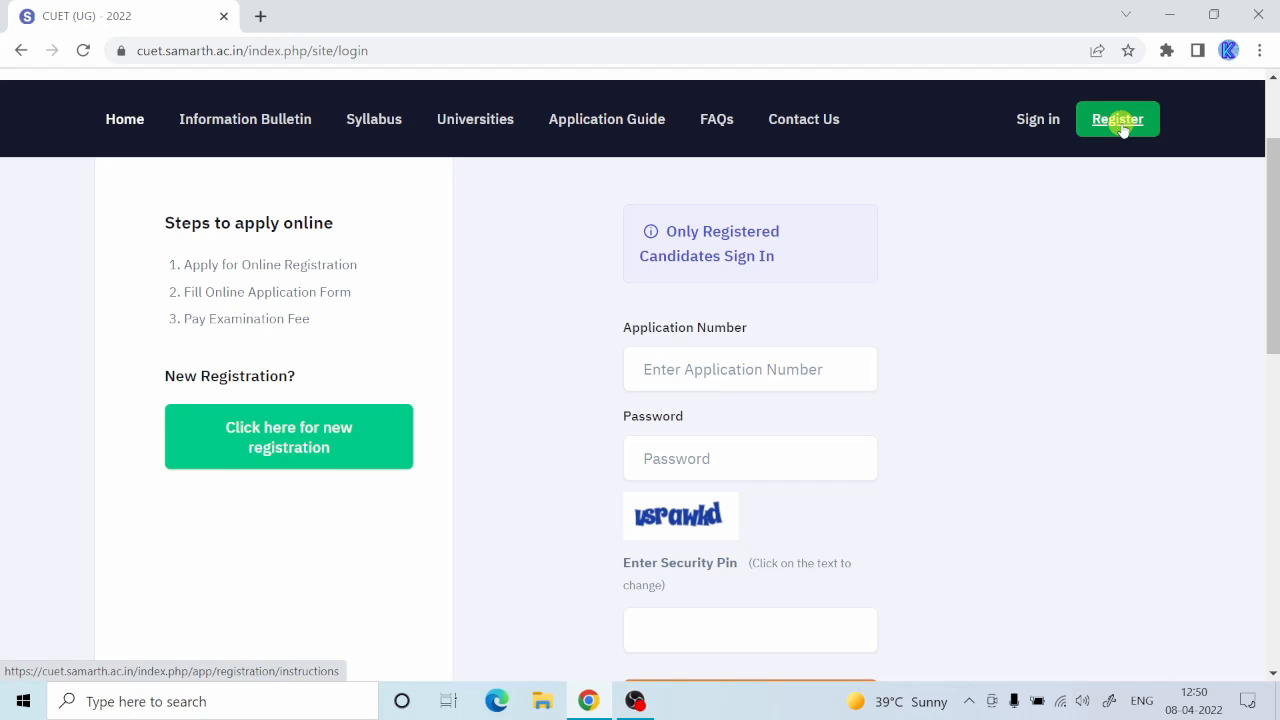
left_click(293, 448)
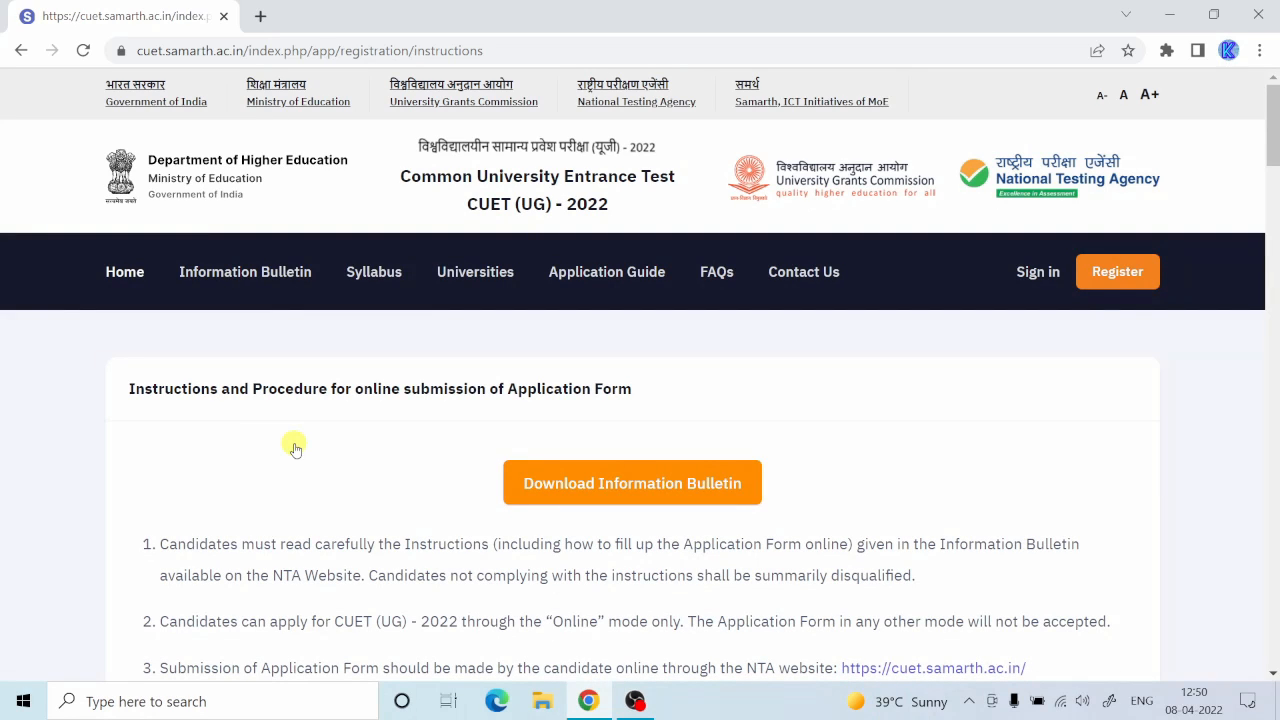
Step: Read the instructions to the bottom and try to proceed without ticking the declaration
scroll(295, 448, "down", 1)
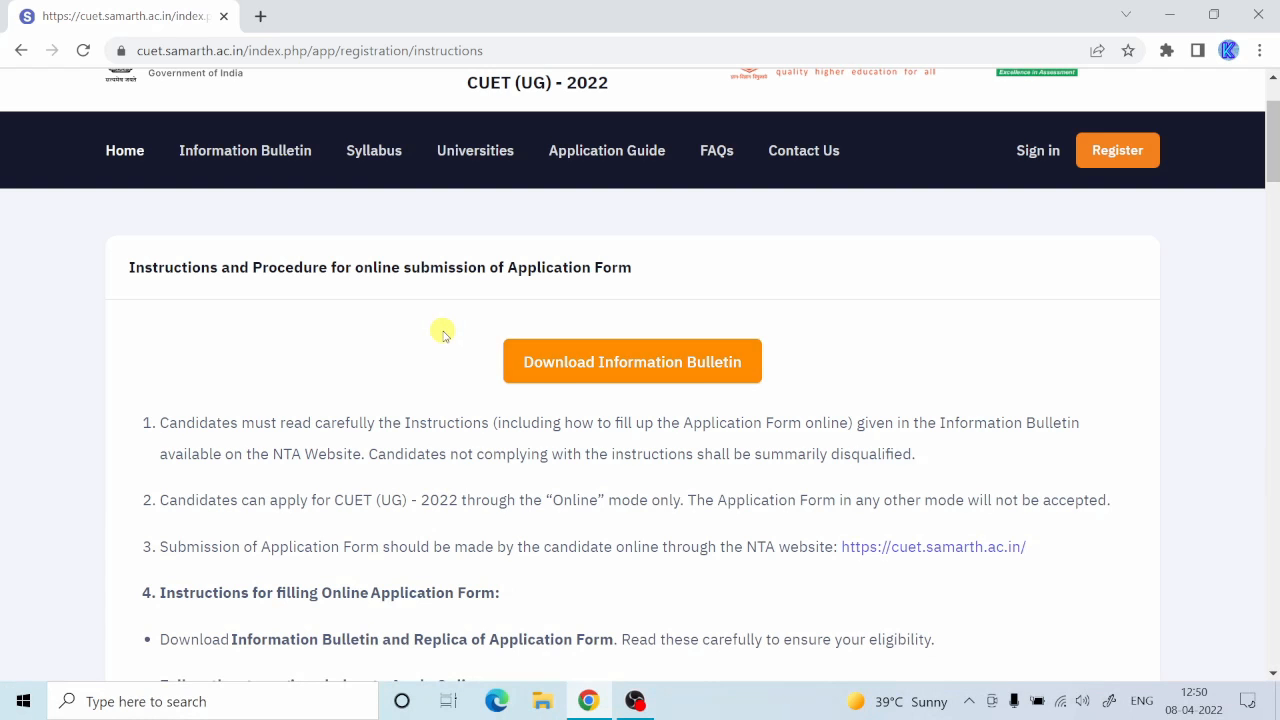
scroll(443, 331, "down", 1)
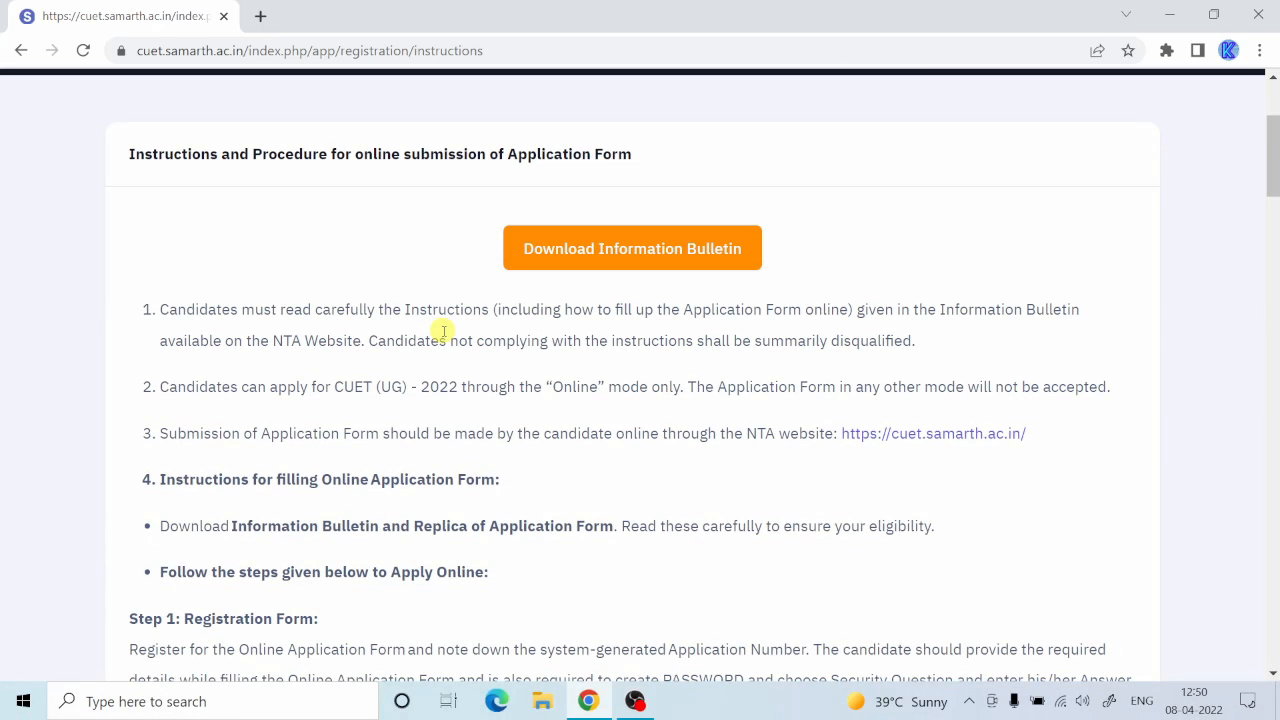
scroll(443, 331, "down", 2)
scroll(443, 331, "down", 5)
scroll(443, 331, "down", 4)
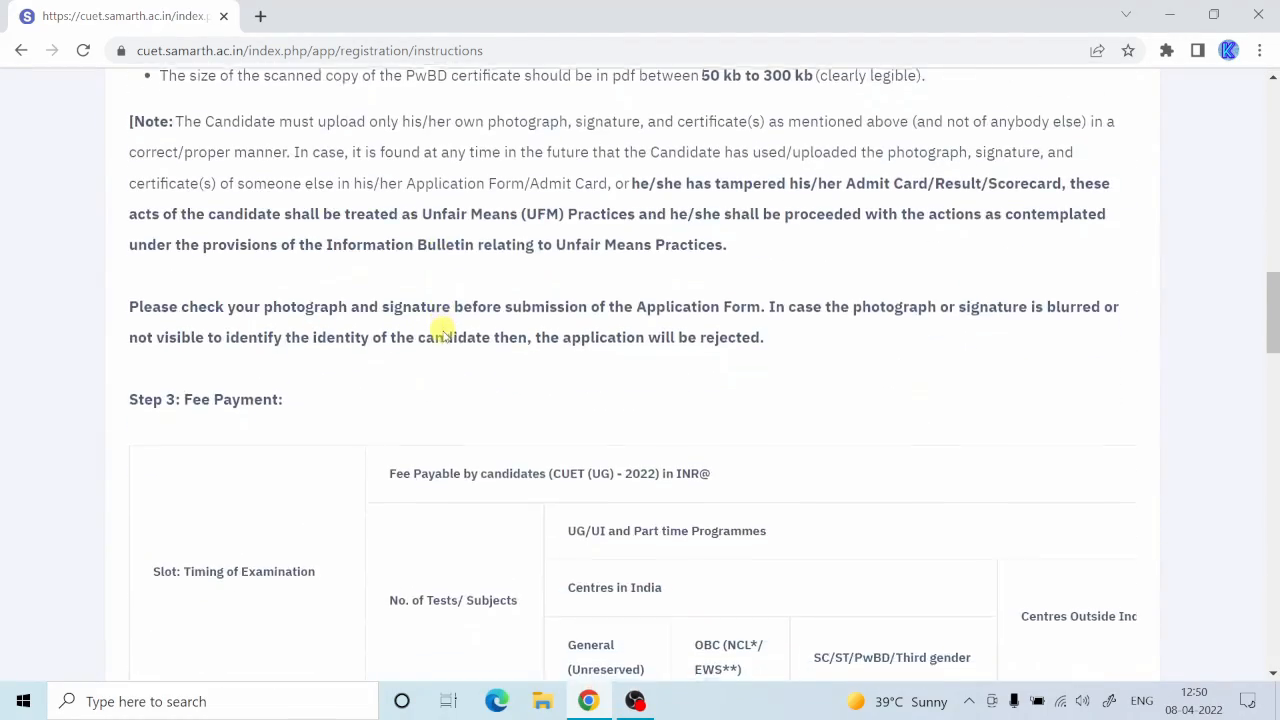
scroll(443, 331, "down", 3)
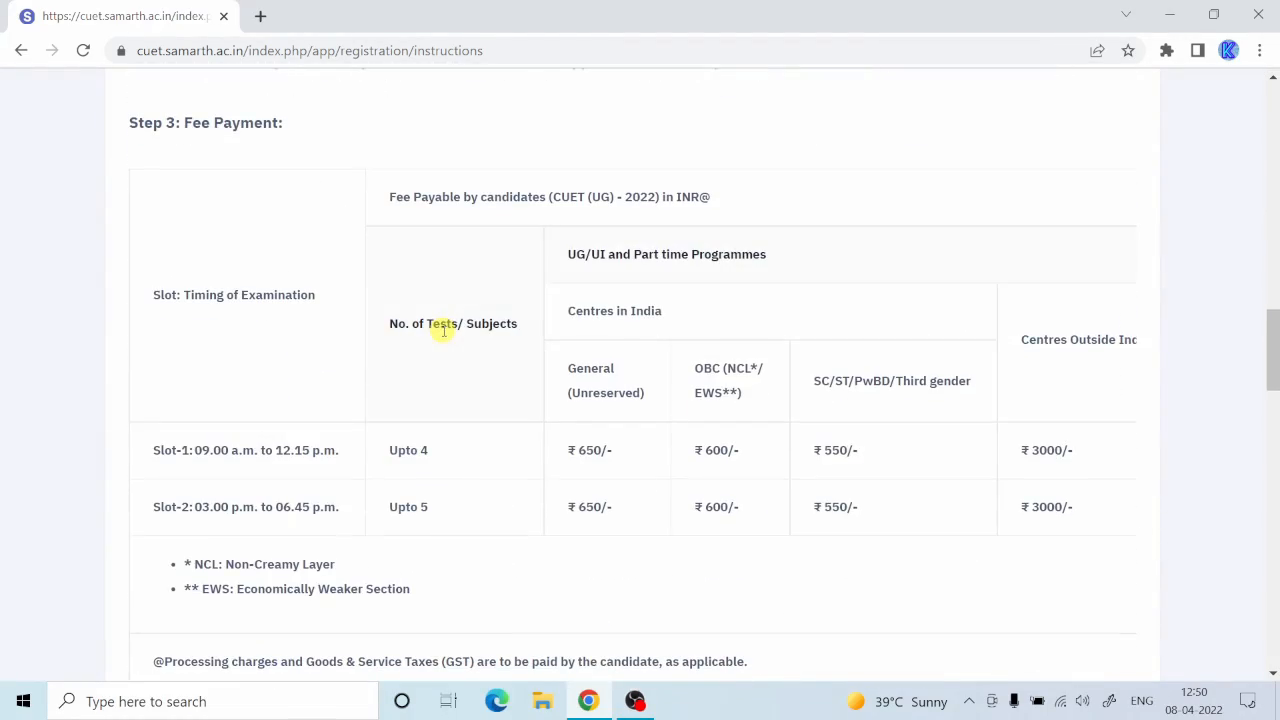
scroll(443, 331, "down", 1)
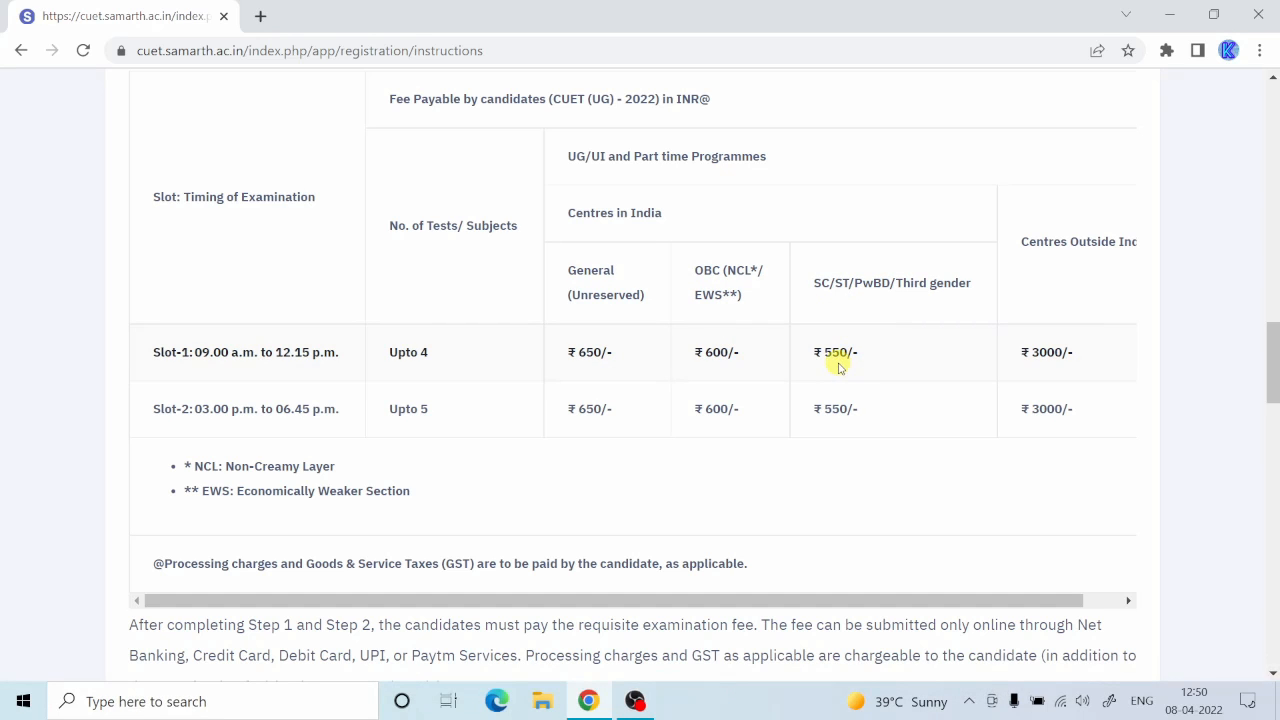
scroll(1024, 300, "right", 1)
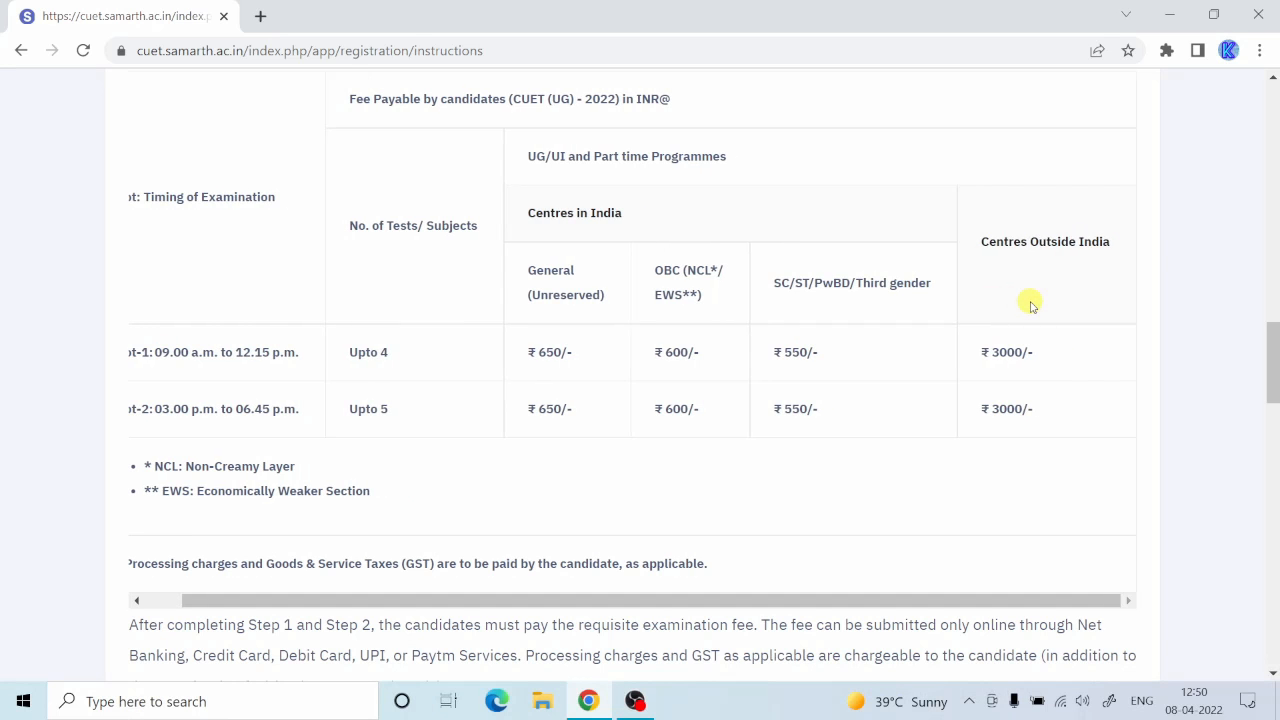
scroll(577, 349, "left", 1)
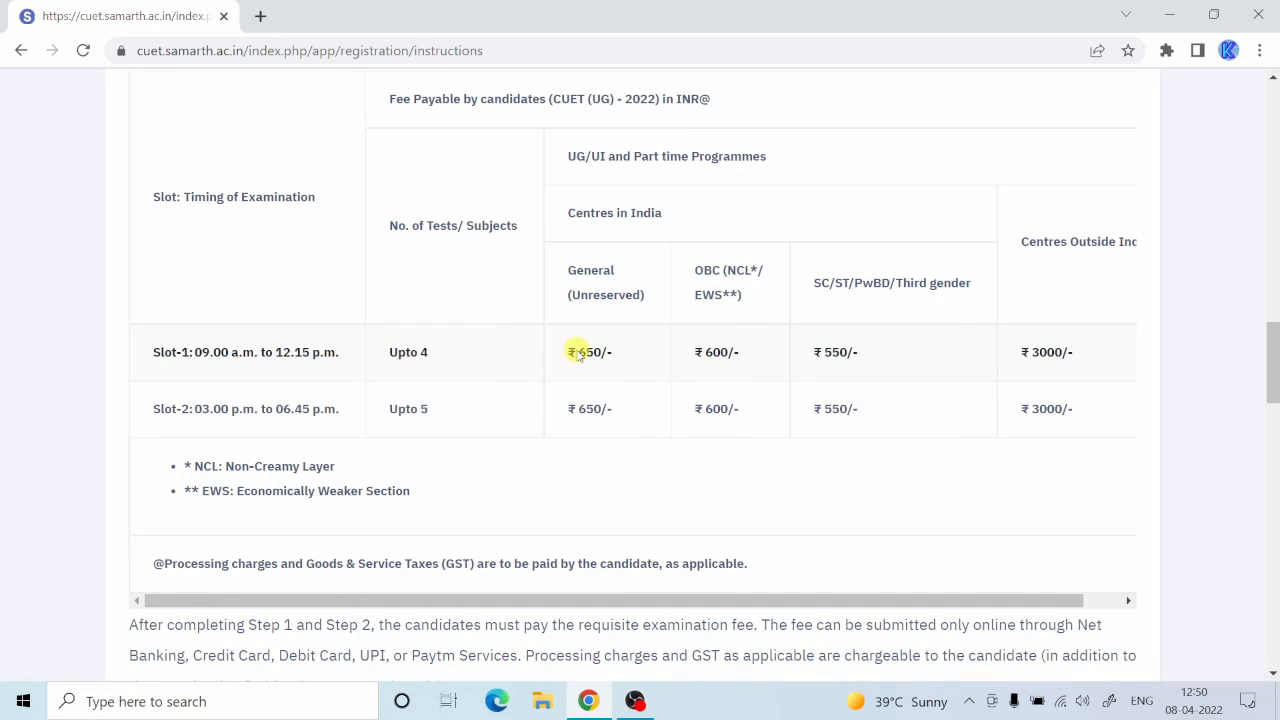
scroll(580, 352, "down", 2)
scroll(577, 350, "down", 10)
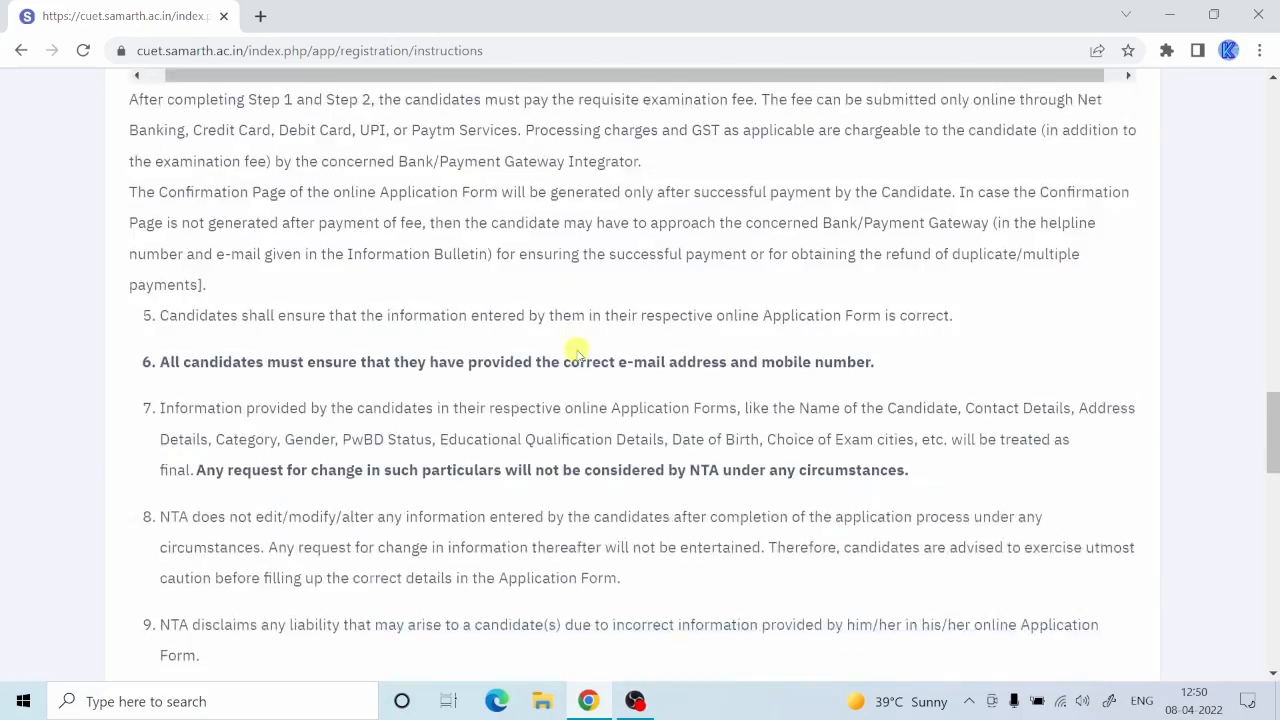
scroll(576, 348, "down", 8)
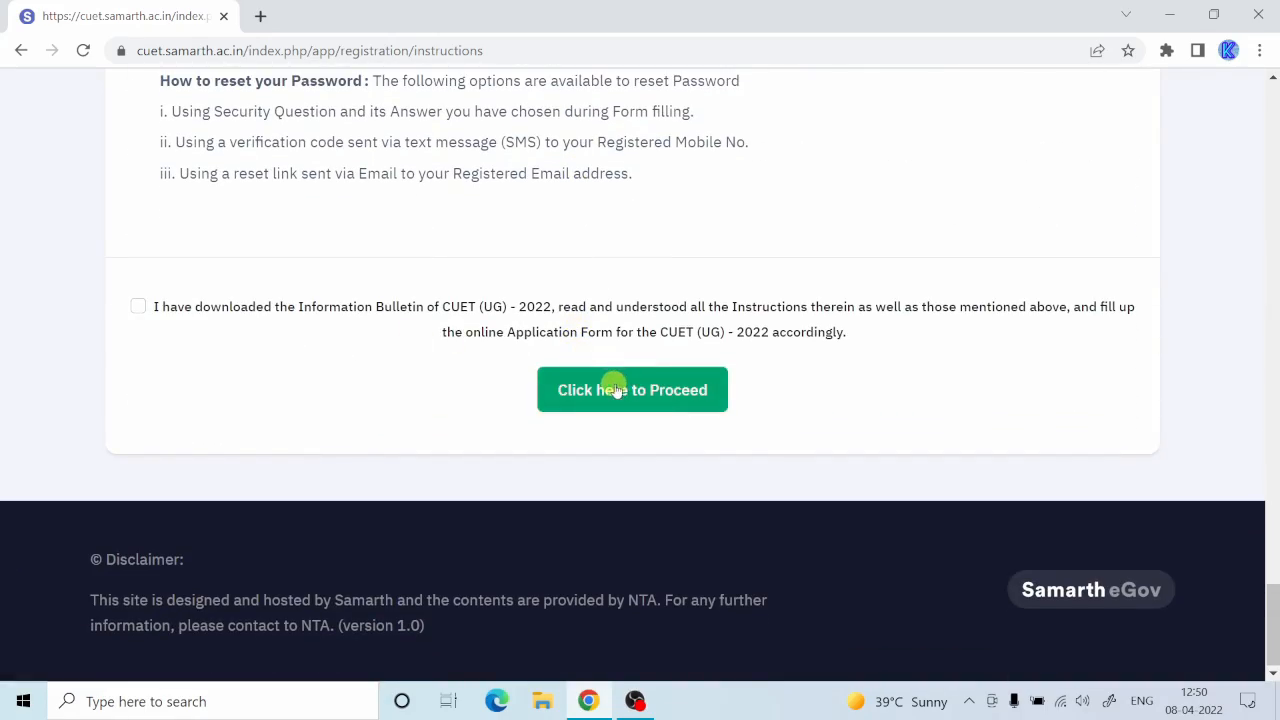
left_click(651, 392)
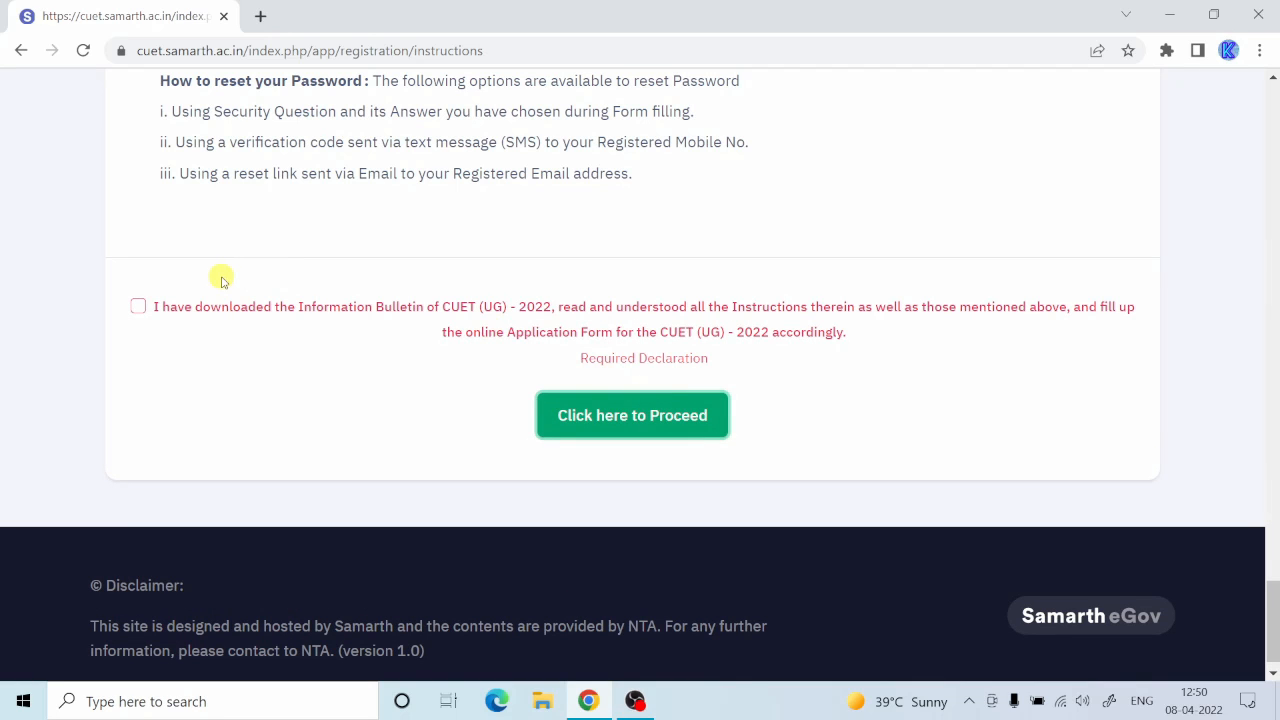
Step: Accept the Information Bulletin declaration and proceed to the Registration Form
left_click(138, 306)
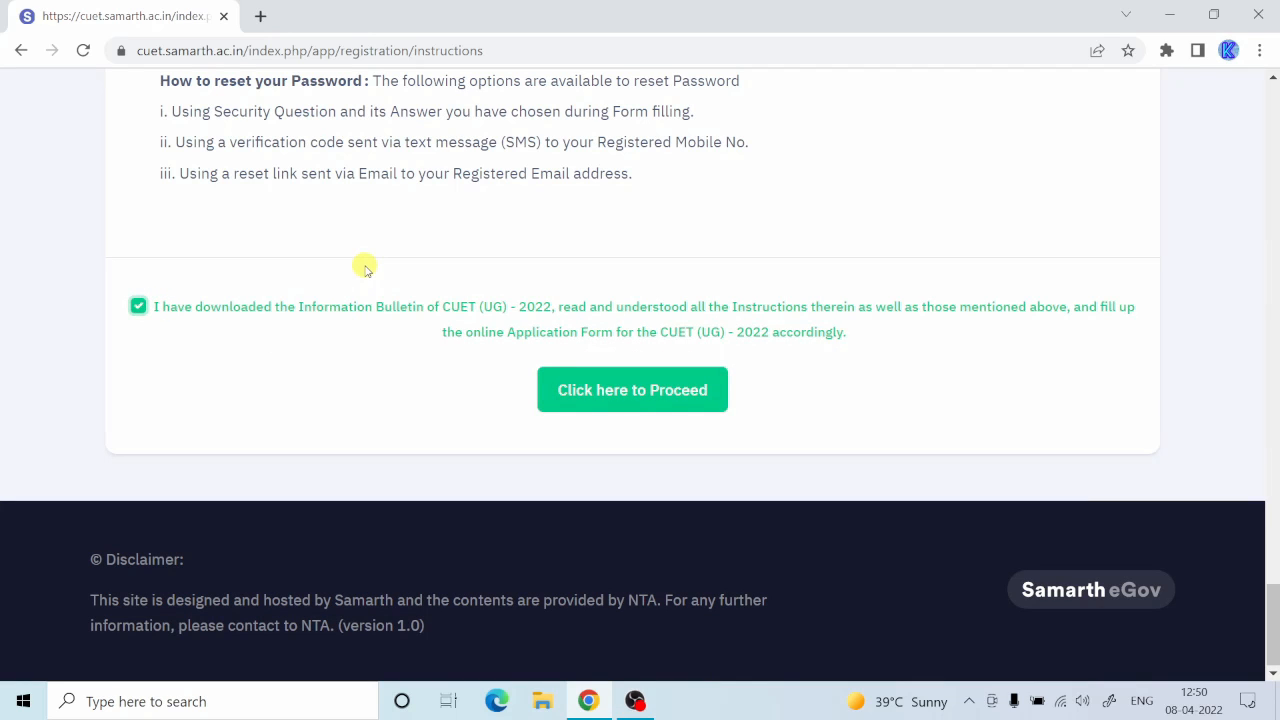
left_click(603, 392)
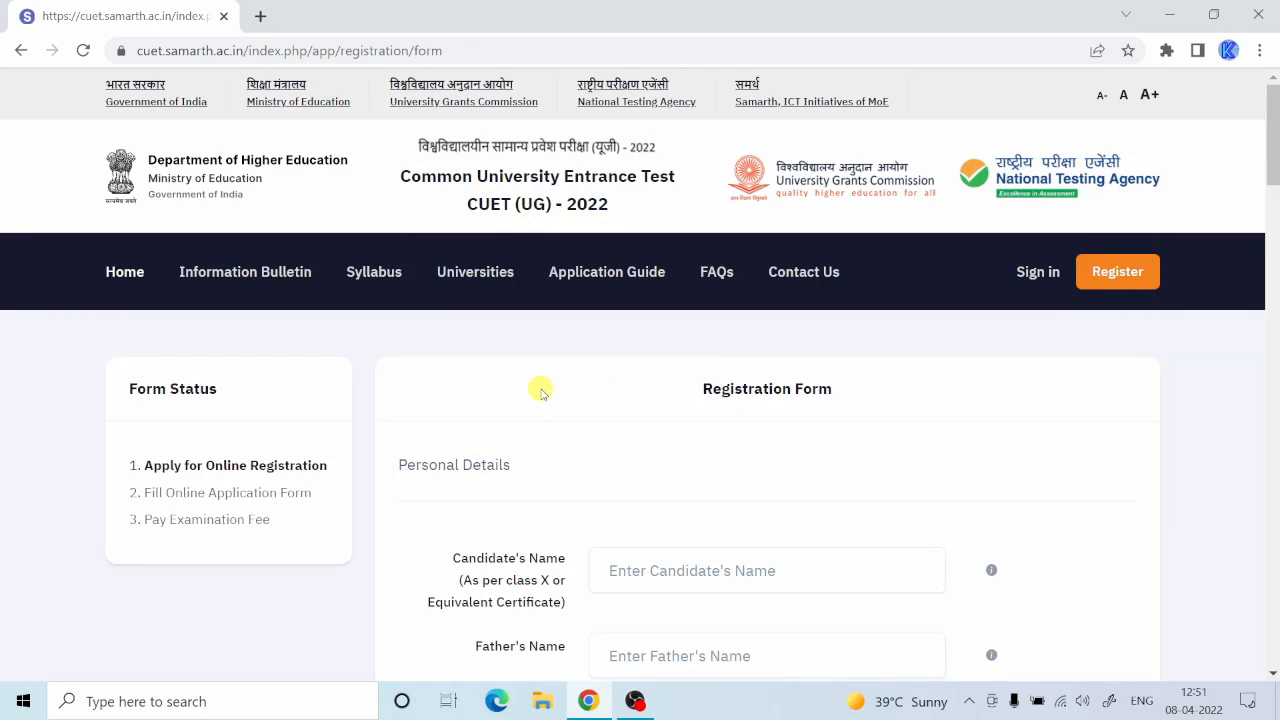
Step: Enter the candidate's, father's and mother's full names, correcting a typo in the mother's name
scroll(540, 390, "down", 4)
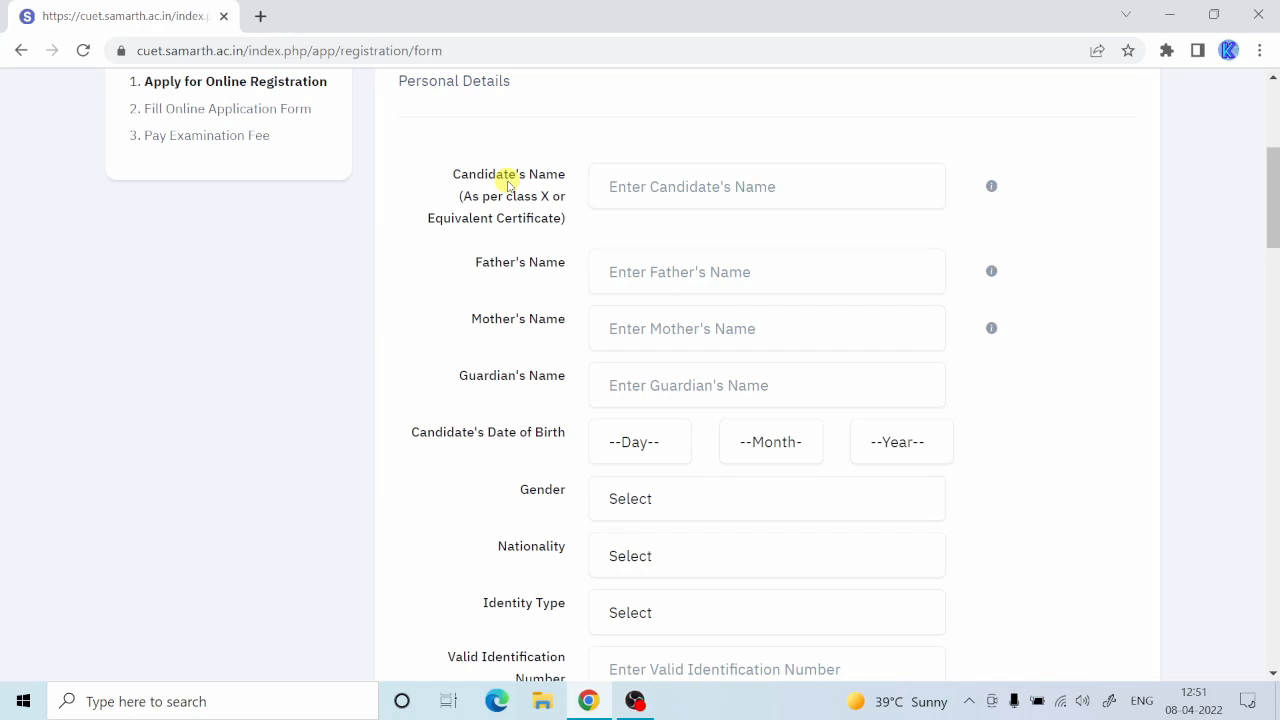
left_click(669, 201)
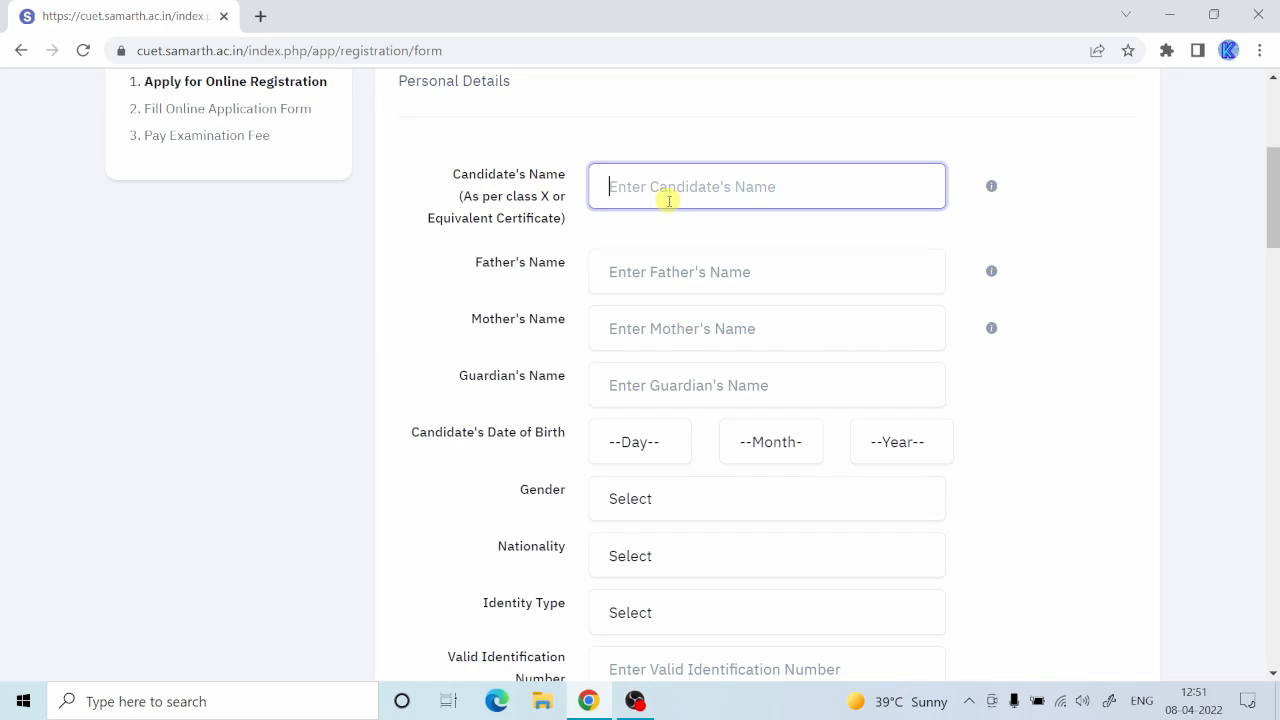
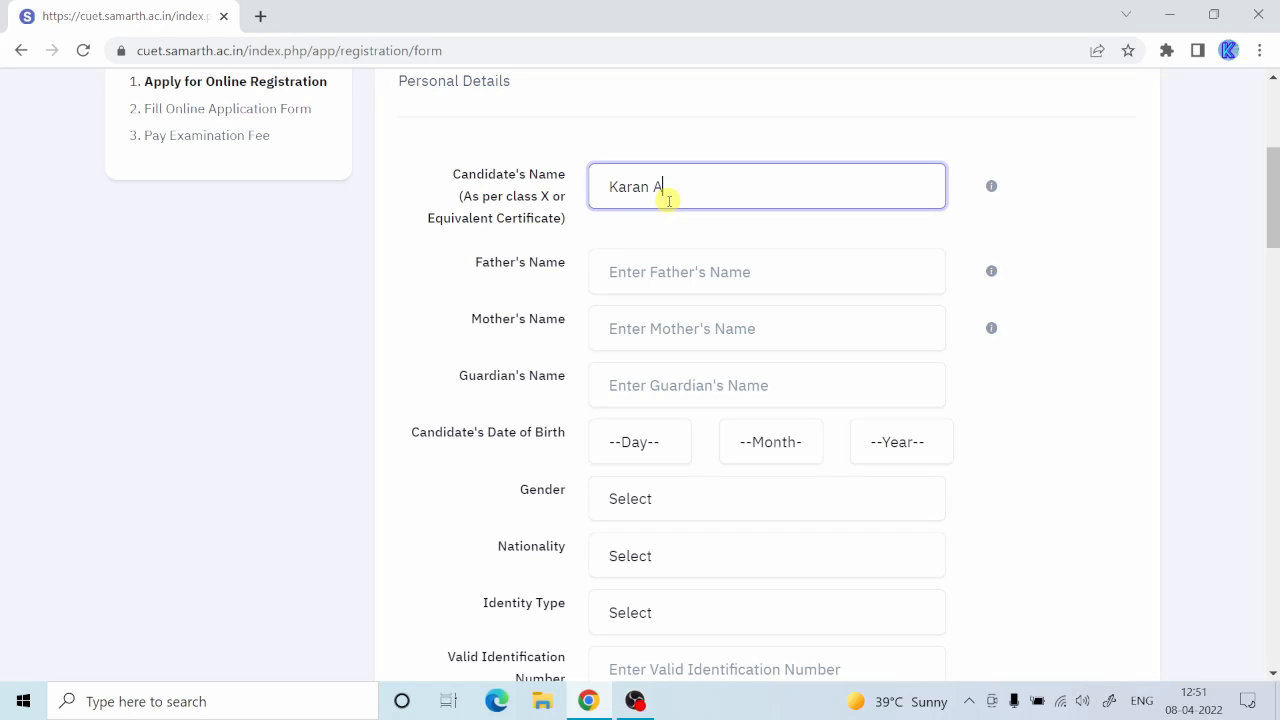
left_click(616, 270)
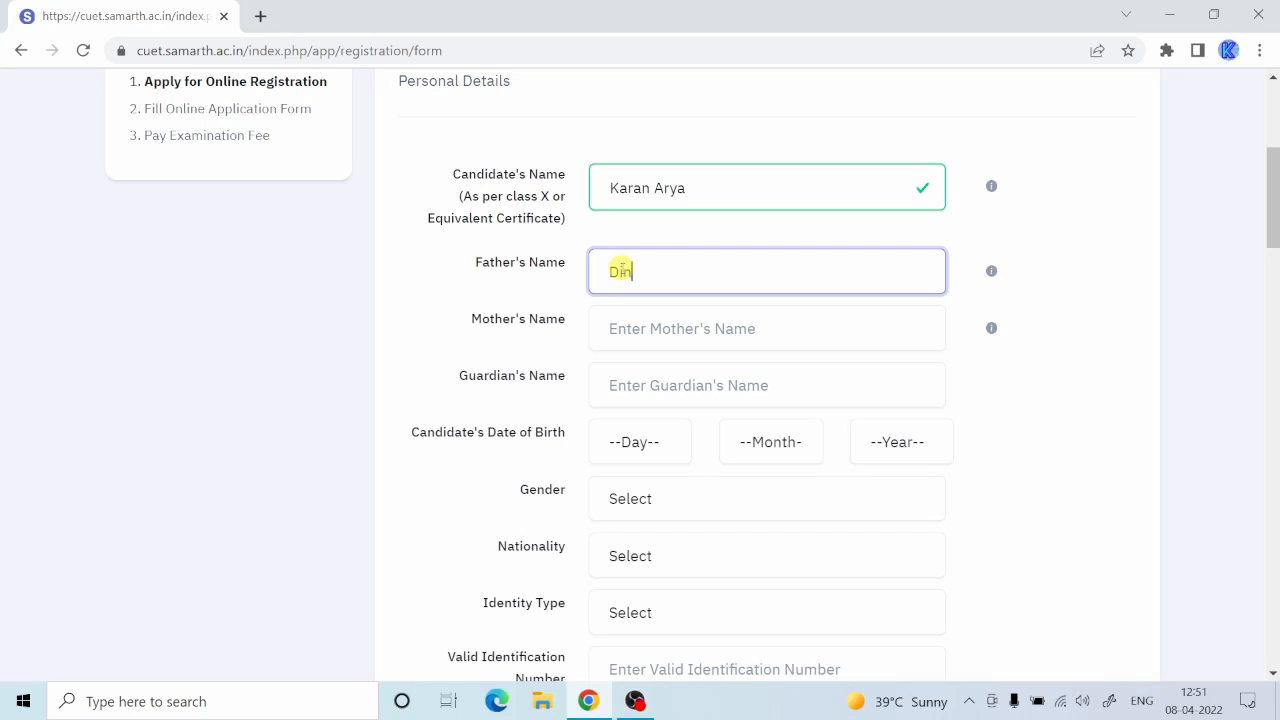
left_click(632, 322)
Step: Open the Day dropdown for the date of birth
scroll(632, 320, "down", 1)
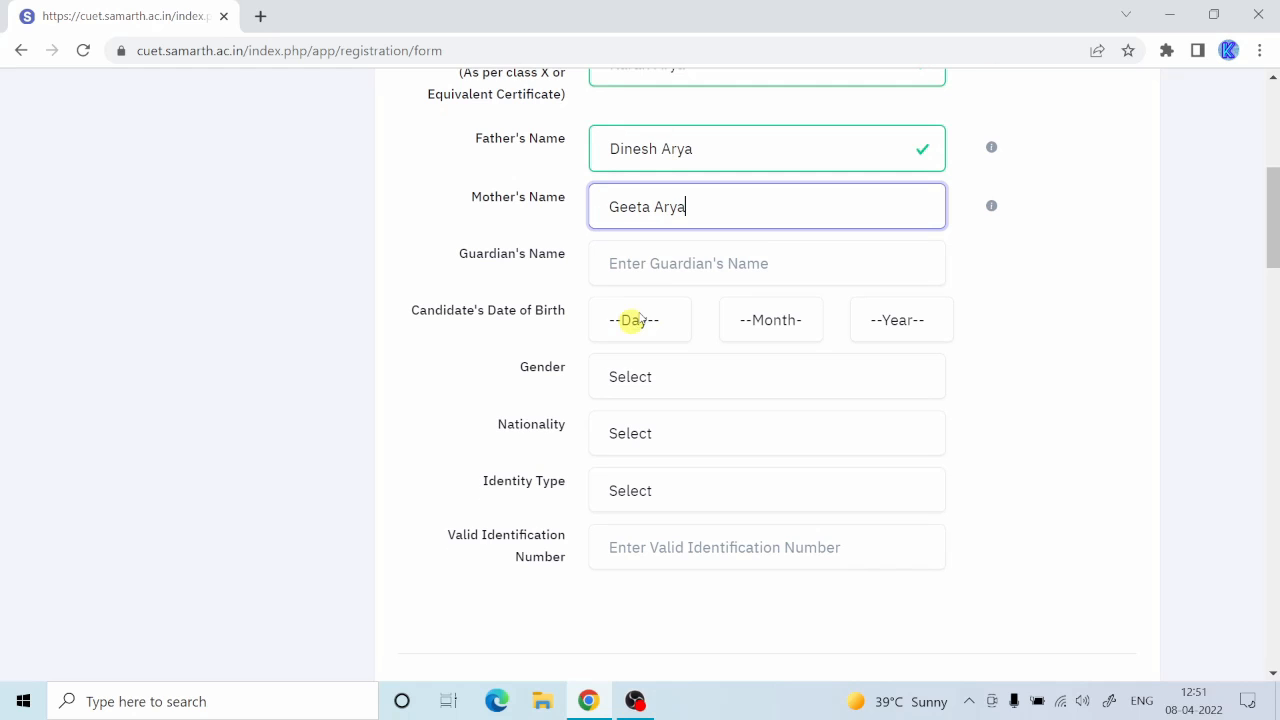
scroll(666, 269, "down", 1)
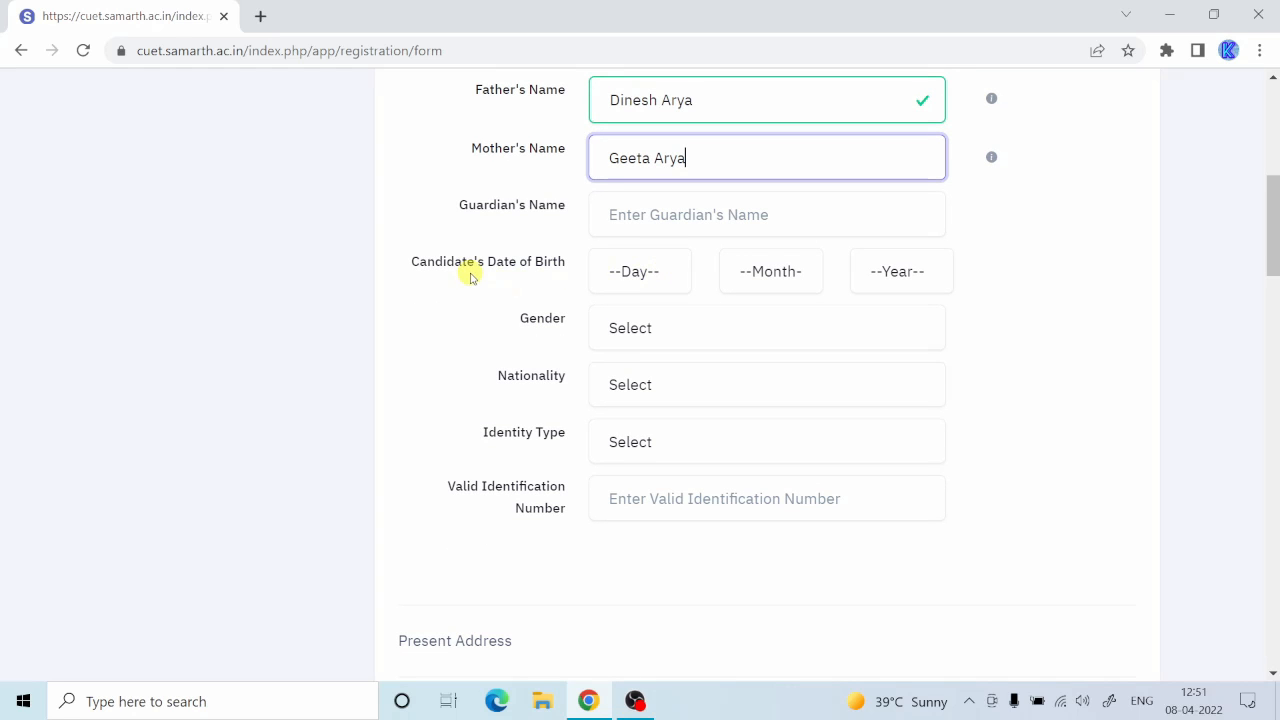
left_click(633, 278)
scroll(641, 444, "down", 1)
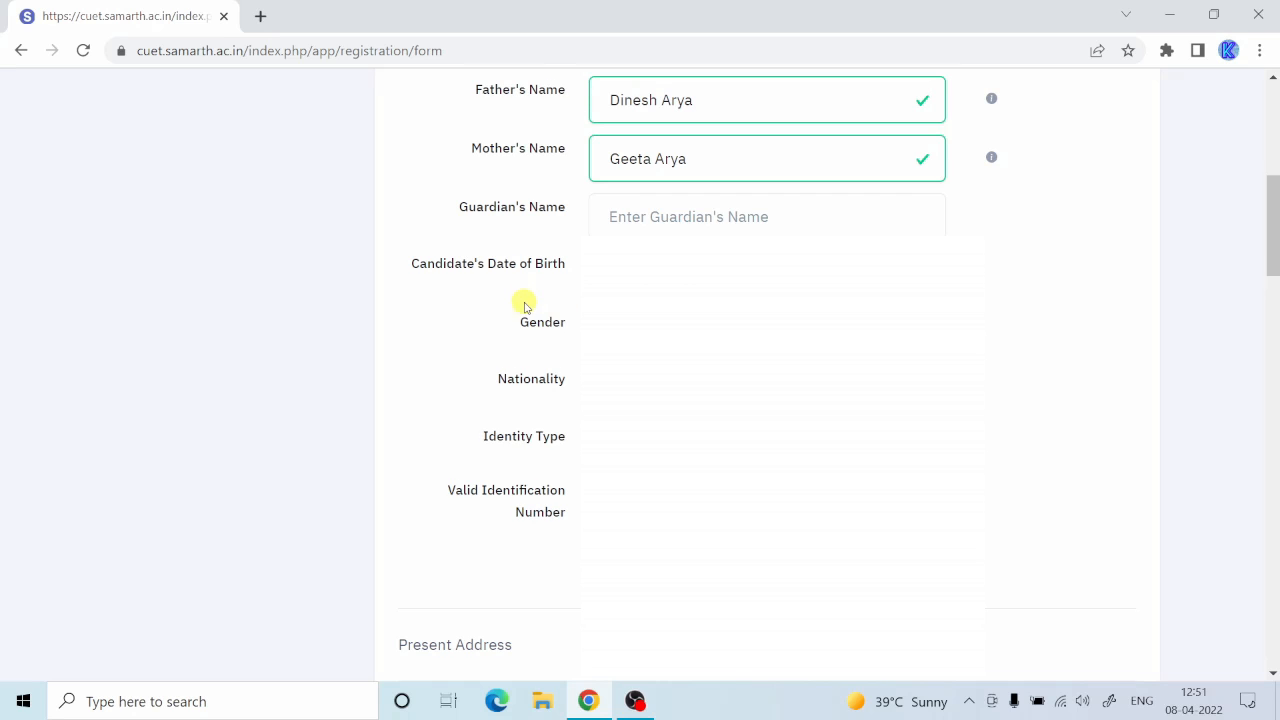
Step: Set gender to Male and nationality to Indian
left_click(610, 290)
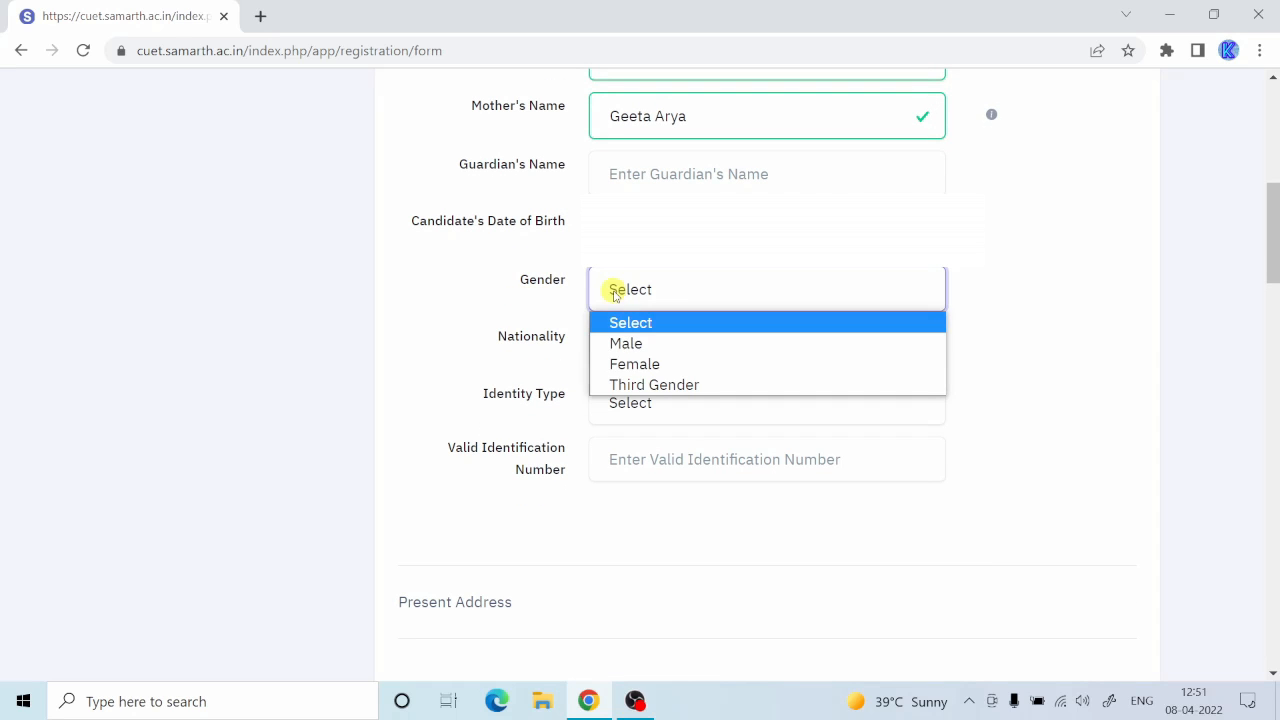
left_click(626, 343)
left_click(628, 347)
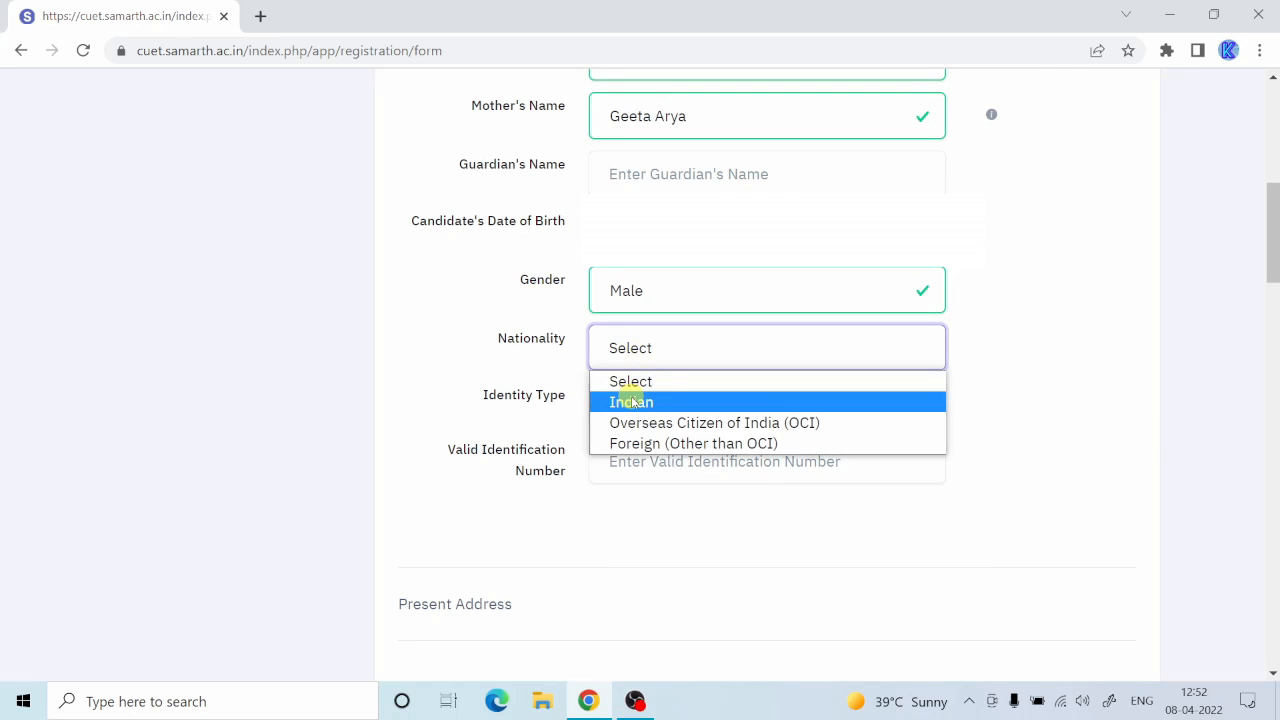
left_click(628, 401)
Step: Choose 'Other Valid Govt Identity with photograph' as the identity type and select the identification number field
left_click(628, 408)
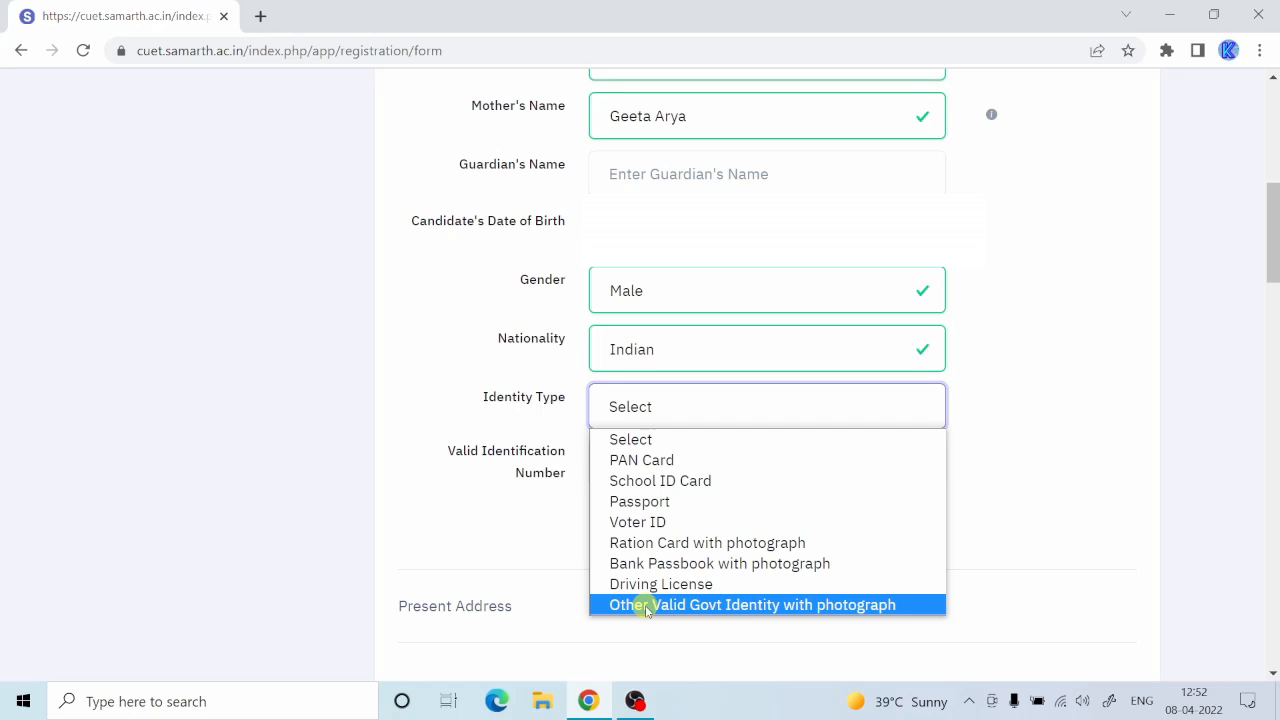
left_click(645, 605)
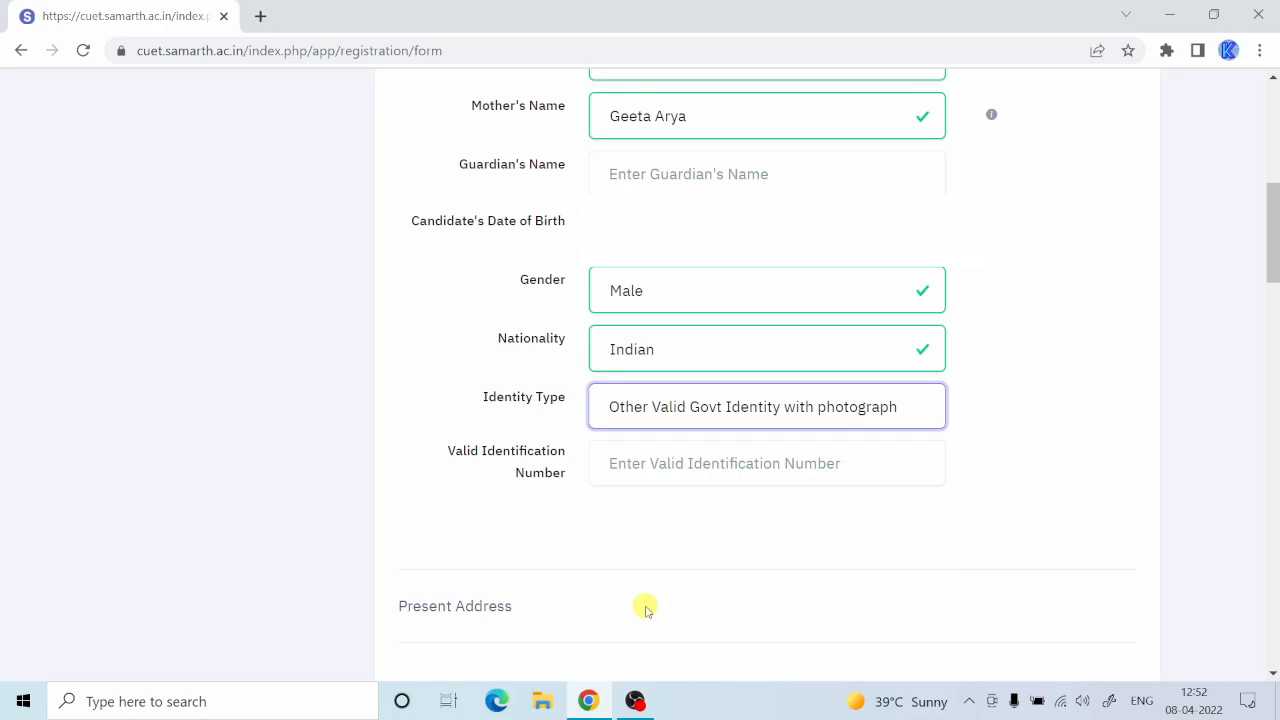
left_click(645, 465)
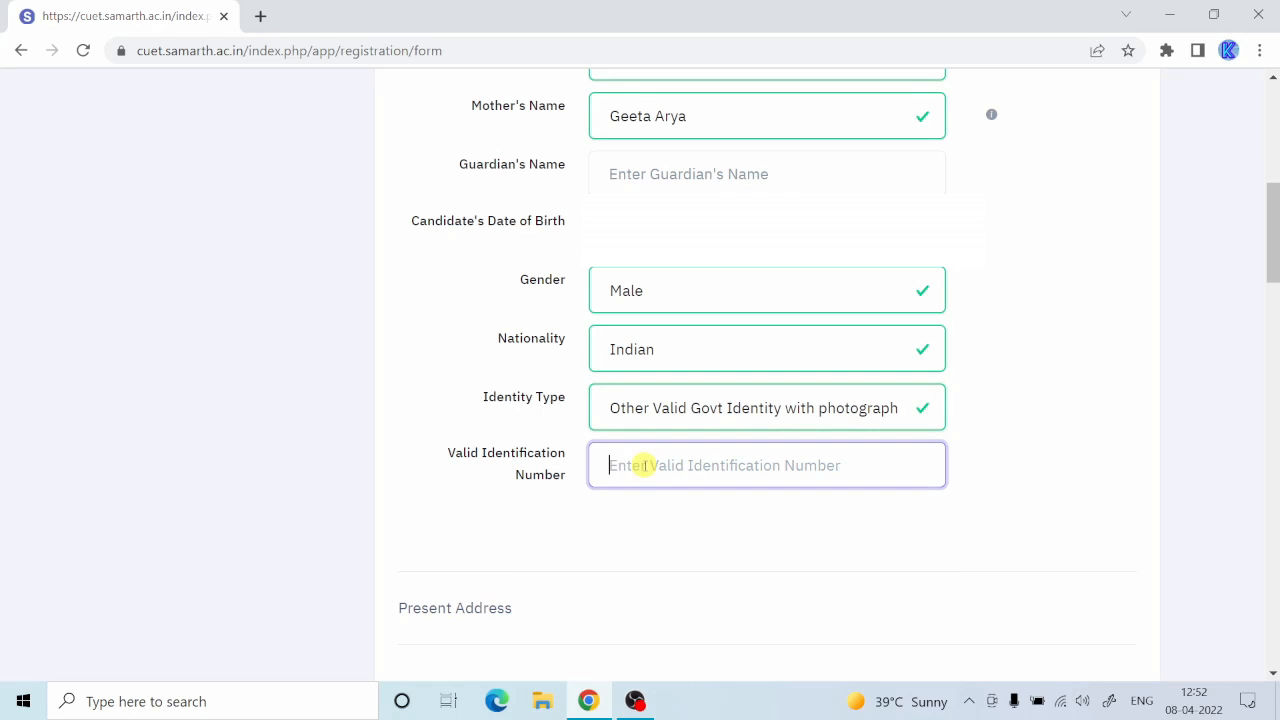
scroll(451, 394, "down", 2)
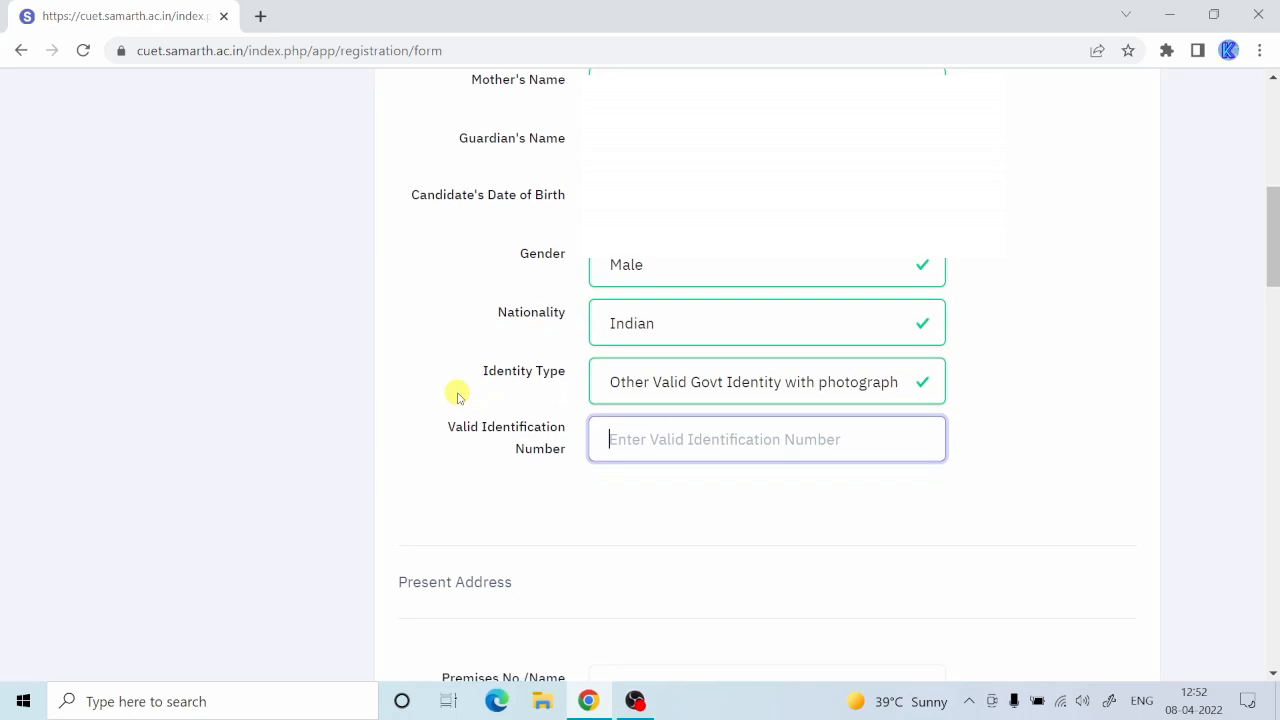
scroll(457, 395, "down", 1)
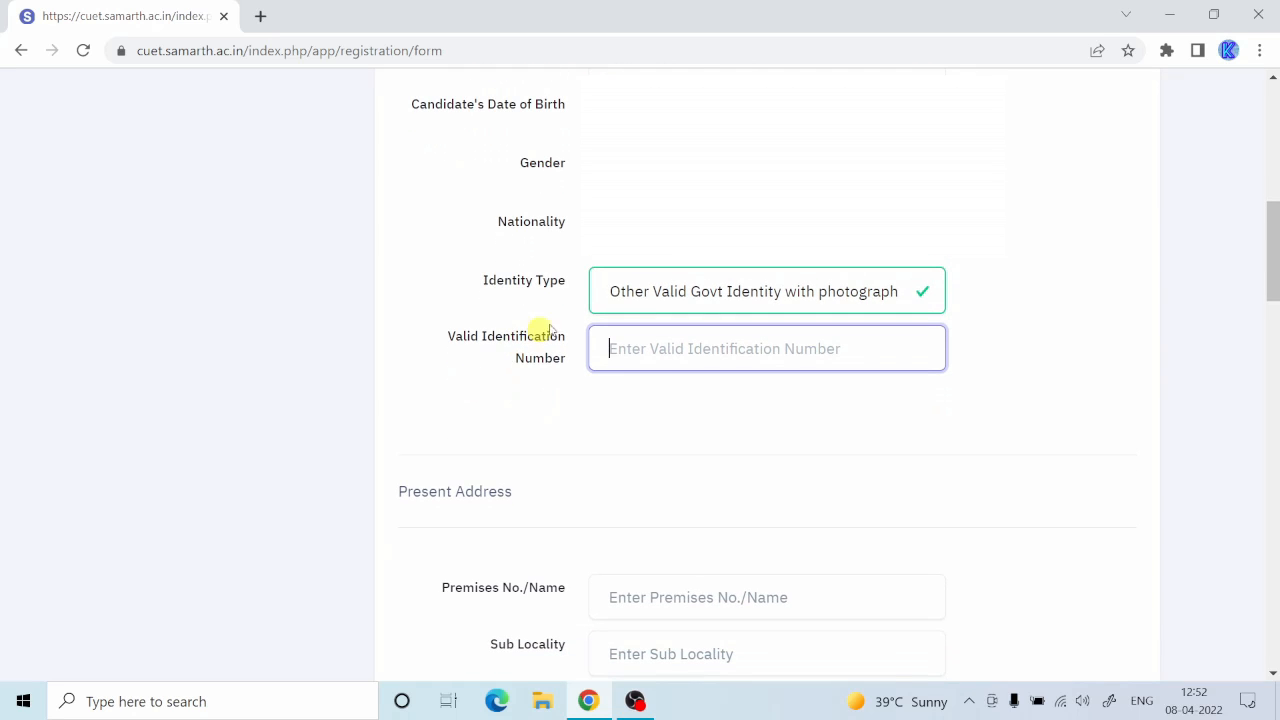
scroll(491, 370, "down", 2)
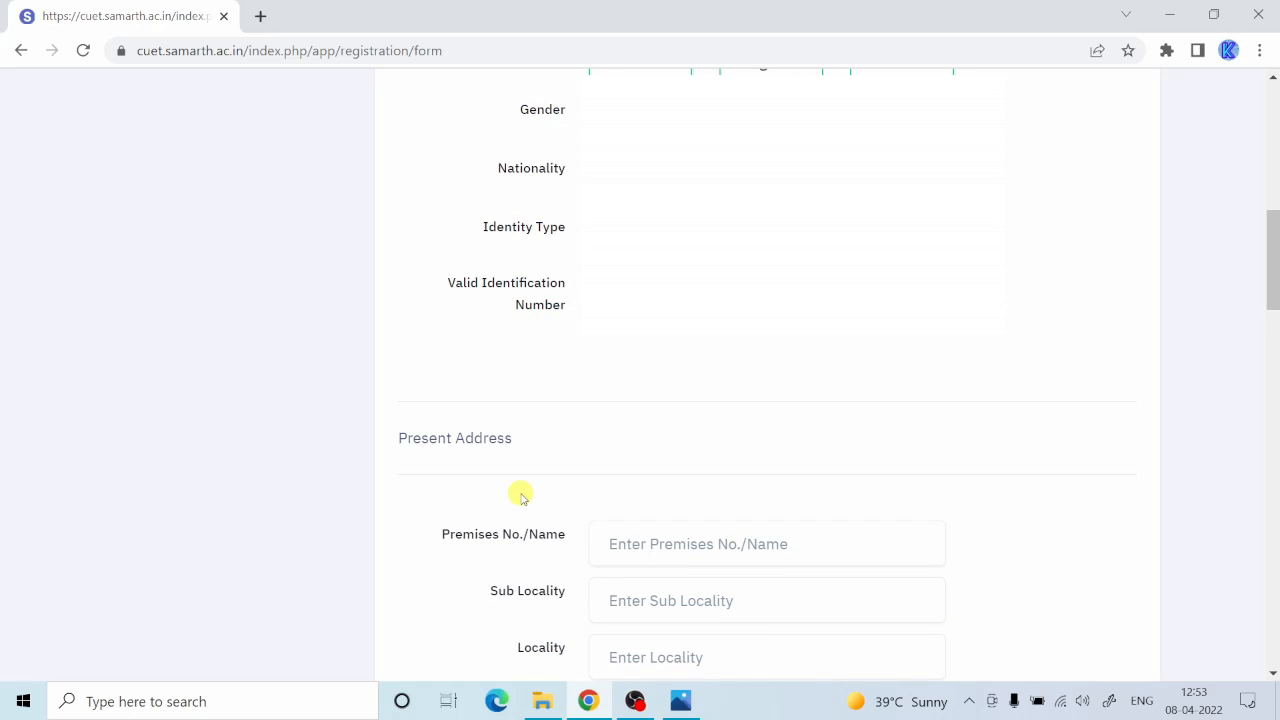
Step: Enter the premises number/name of the present address
scroll(513, 358, "down", 4)
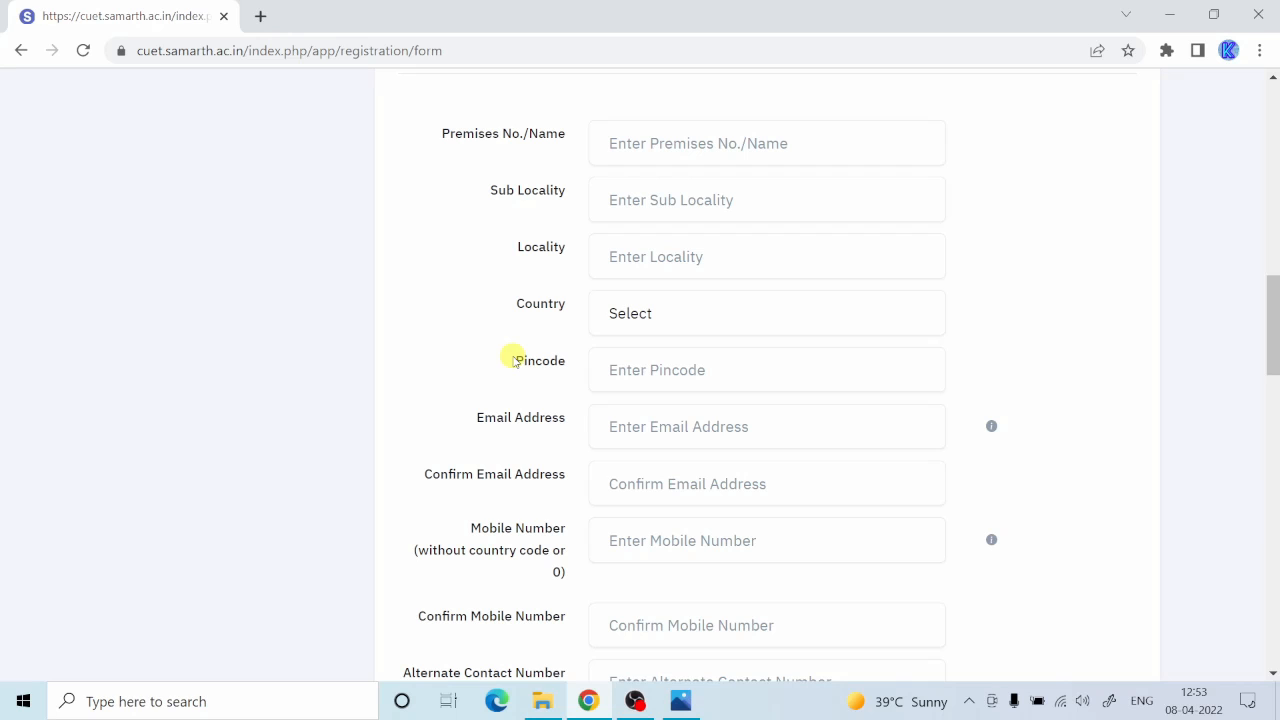
left_click(656, 148)
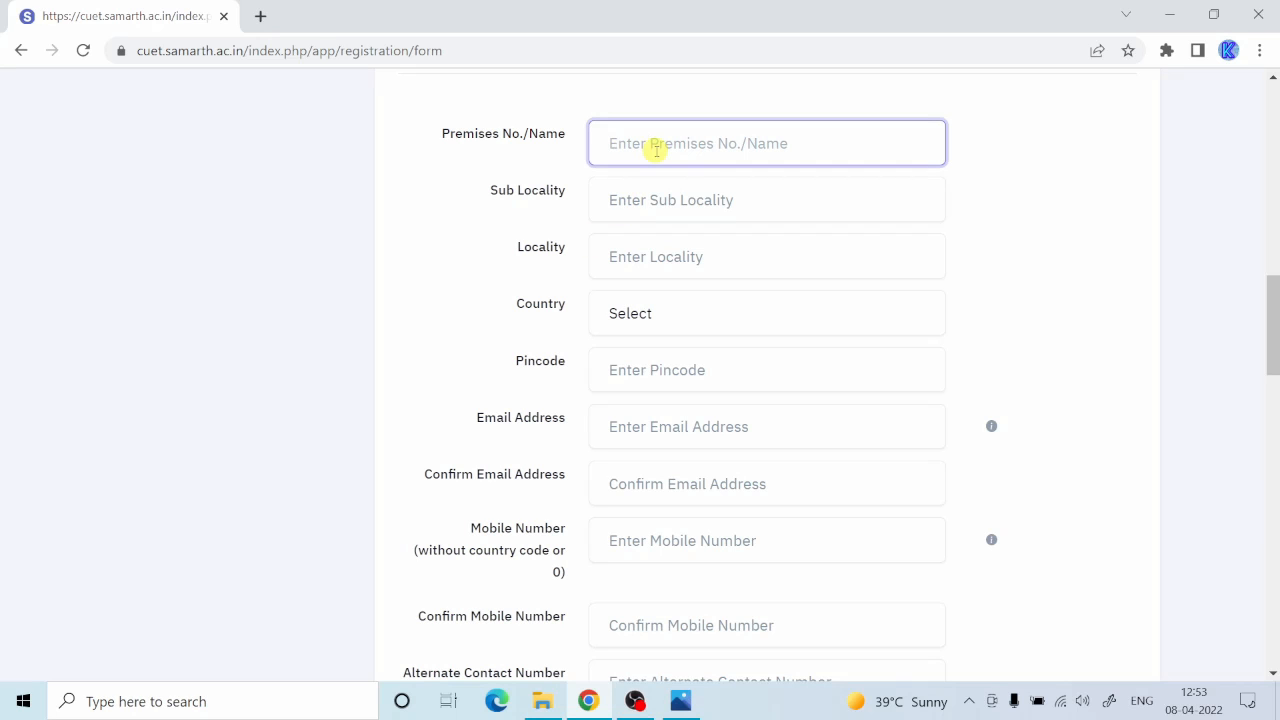
type("Wz")
key("BackSpace")
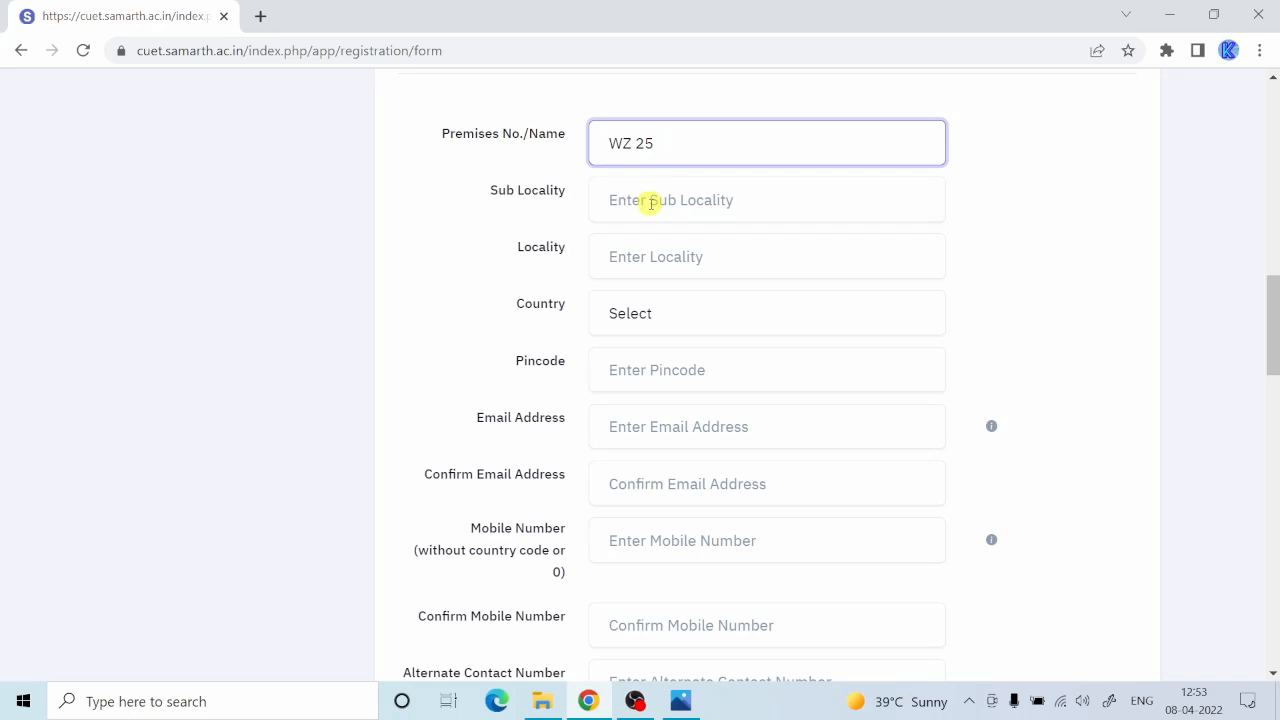
Step: Set country India, state DELHI, district SOUTH WEST, and enter the pincode
left_click(652, 316)
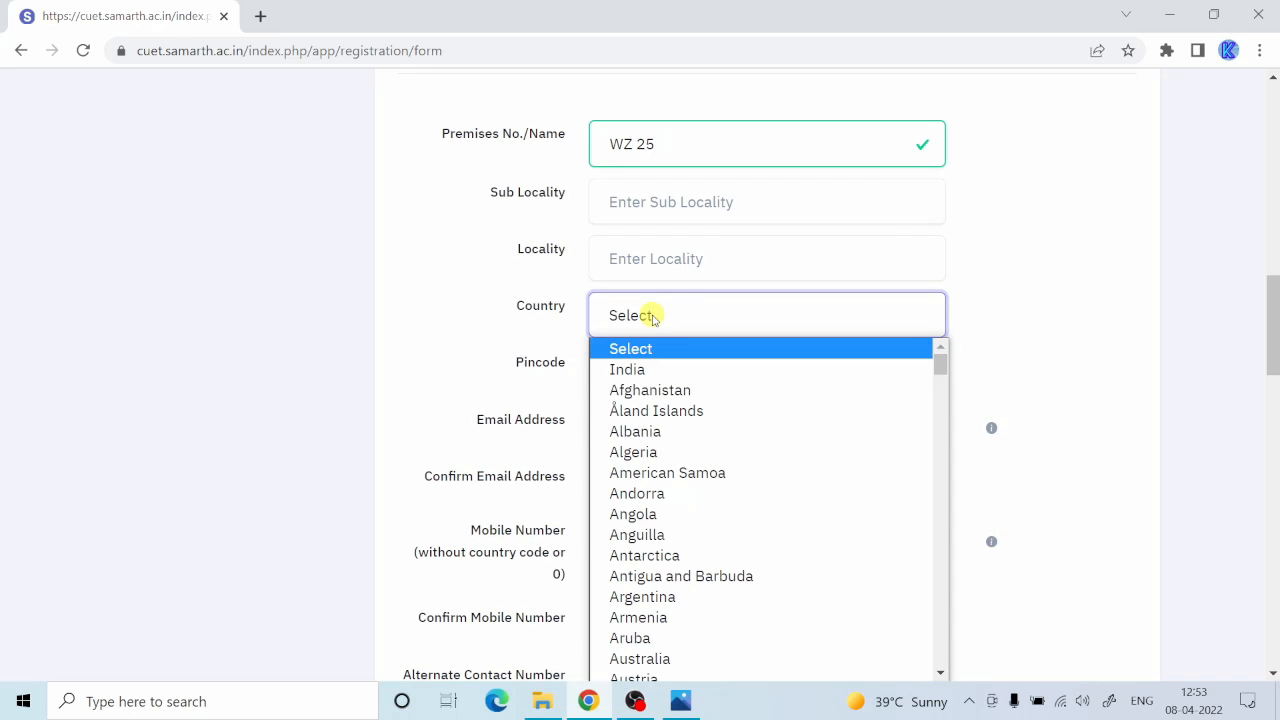
left_click(636, 365)
left_click(636, 368)
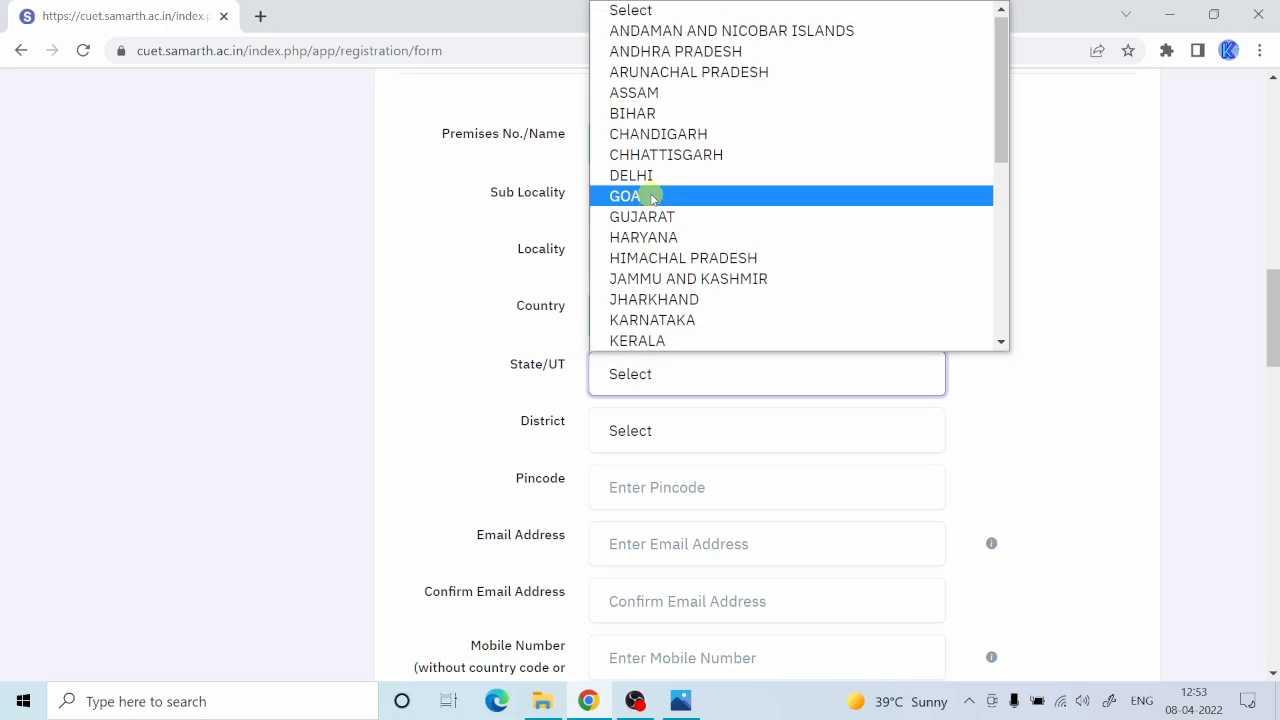
left_click(643, 175)
scroll(651, 183, "down", 1)
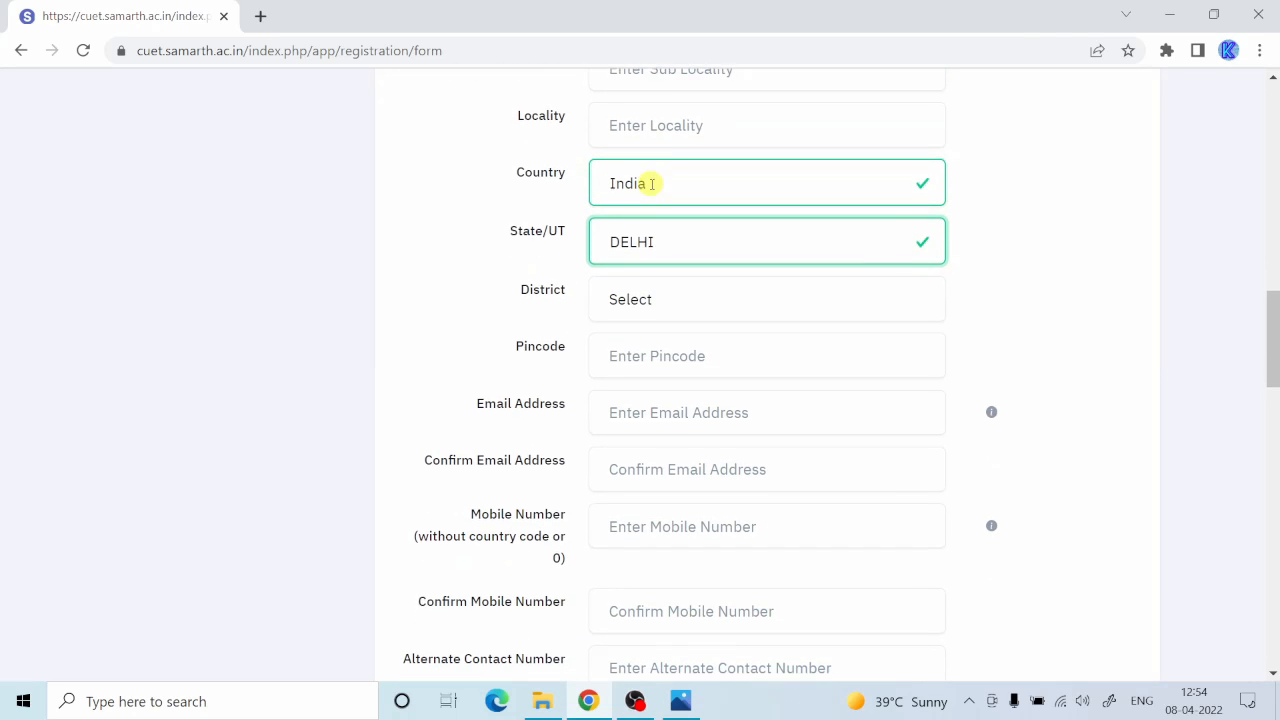
left_click(634, 308)
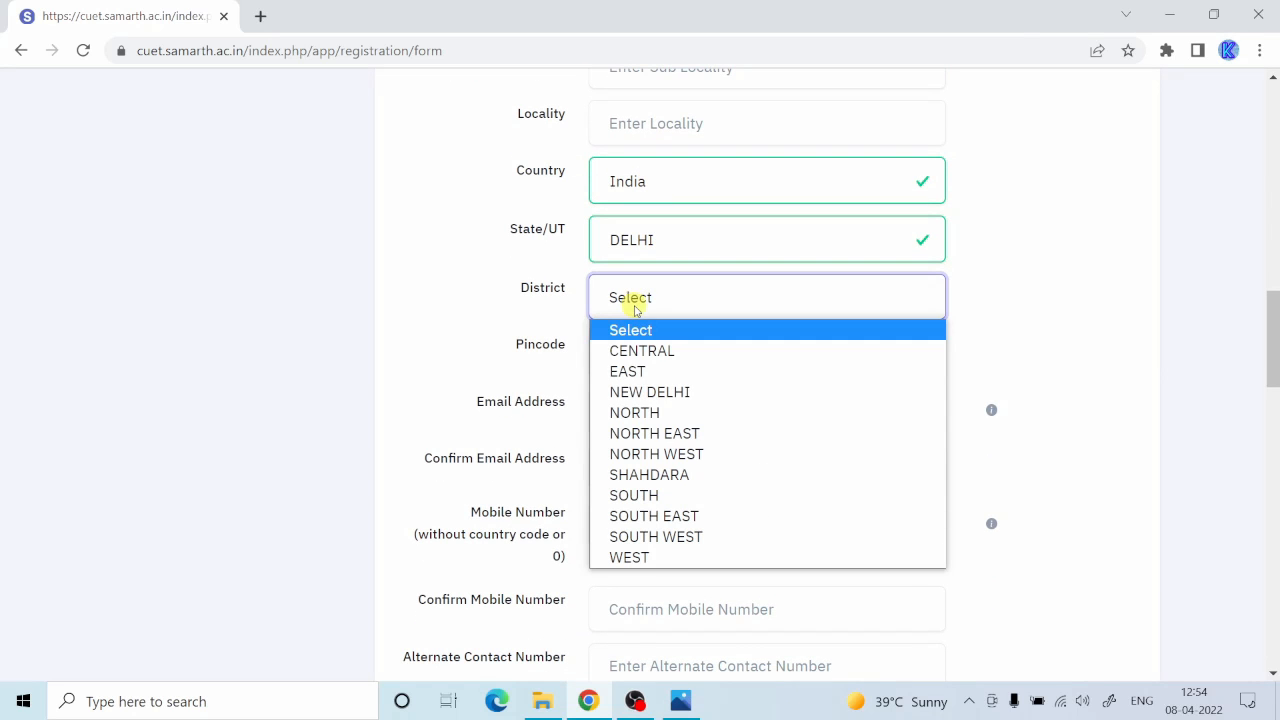
left_click(643, 540)
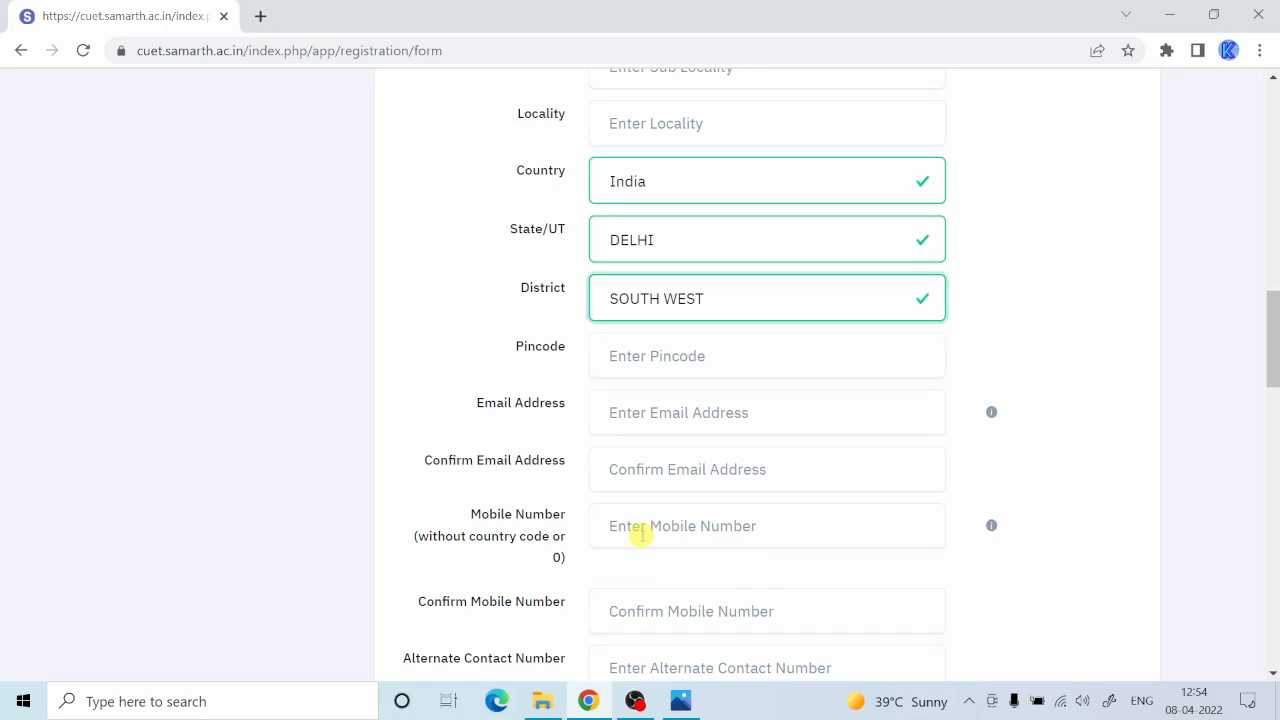
left_click(645, 355)
type("110058")
Step: Enter the candidate's e-mail address so it validates
scroll(648, 355, "down", 1)
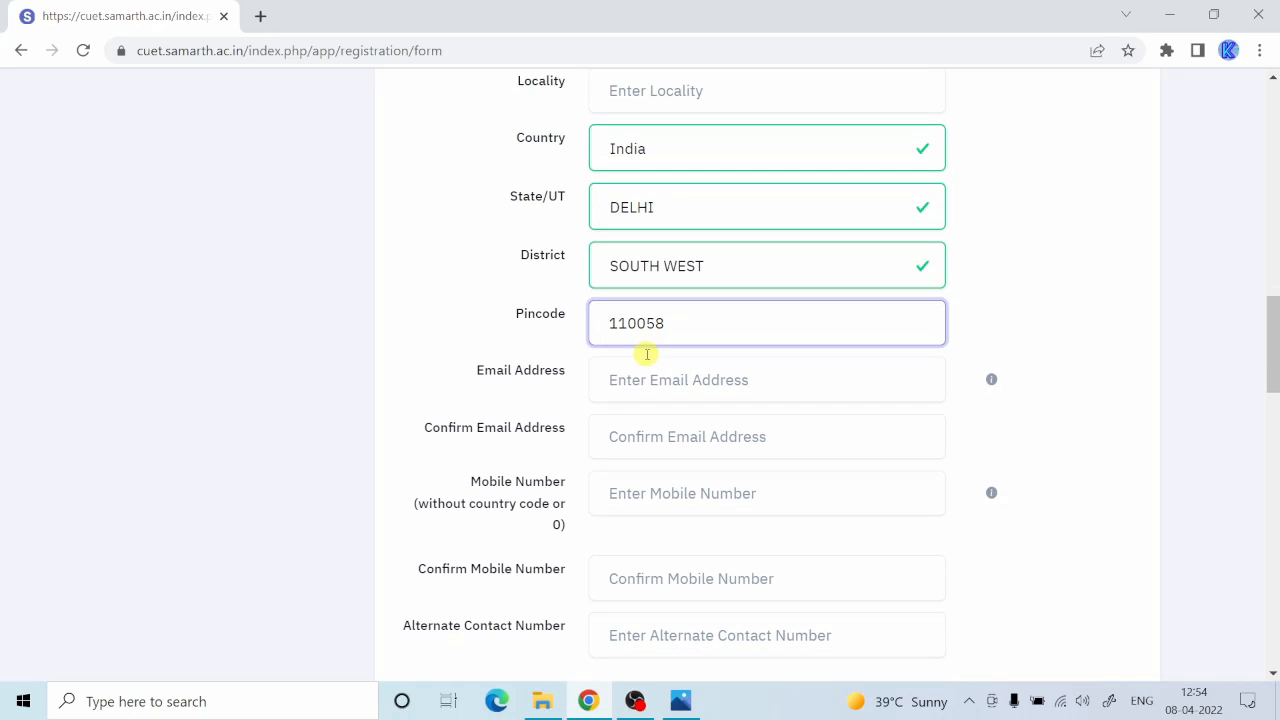
left_click(640, 377)
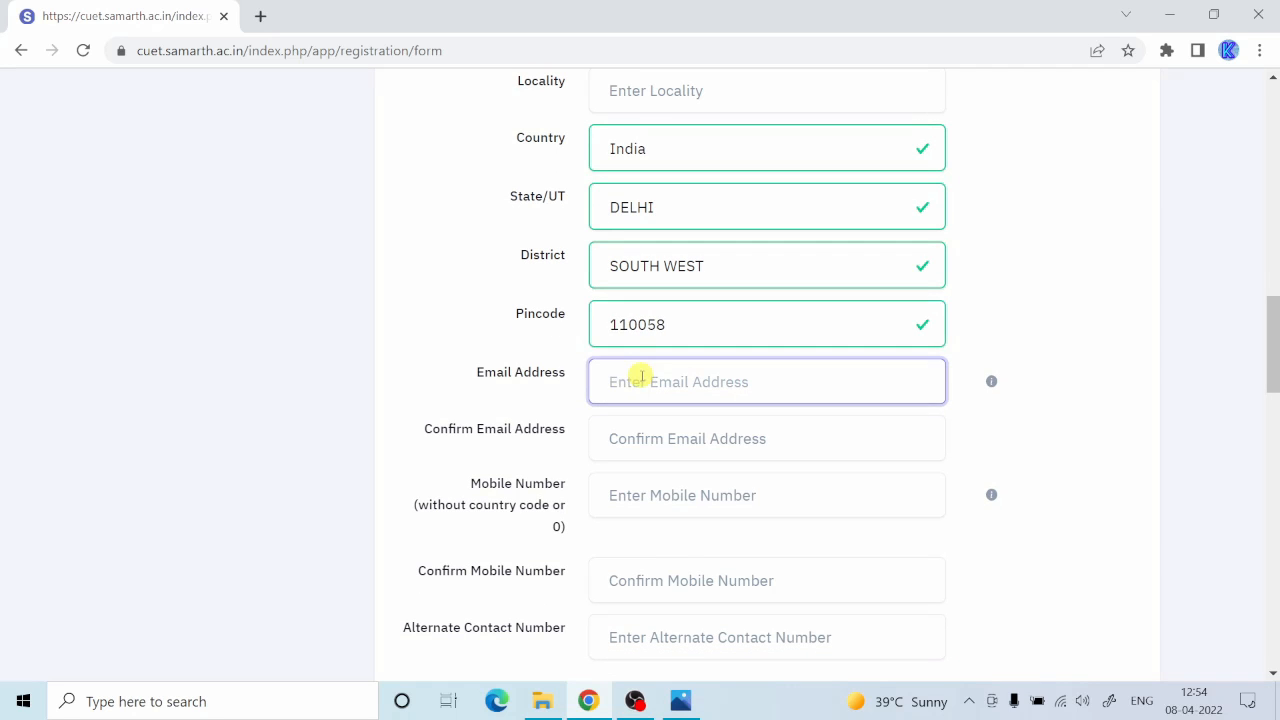
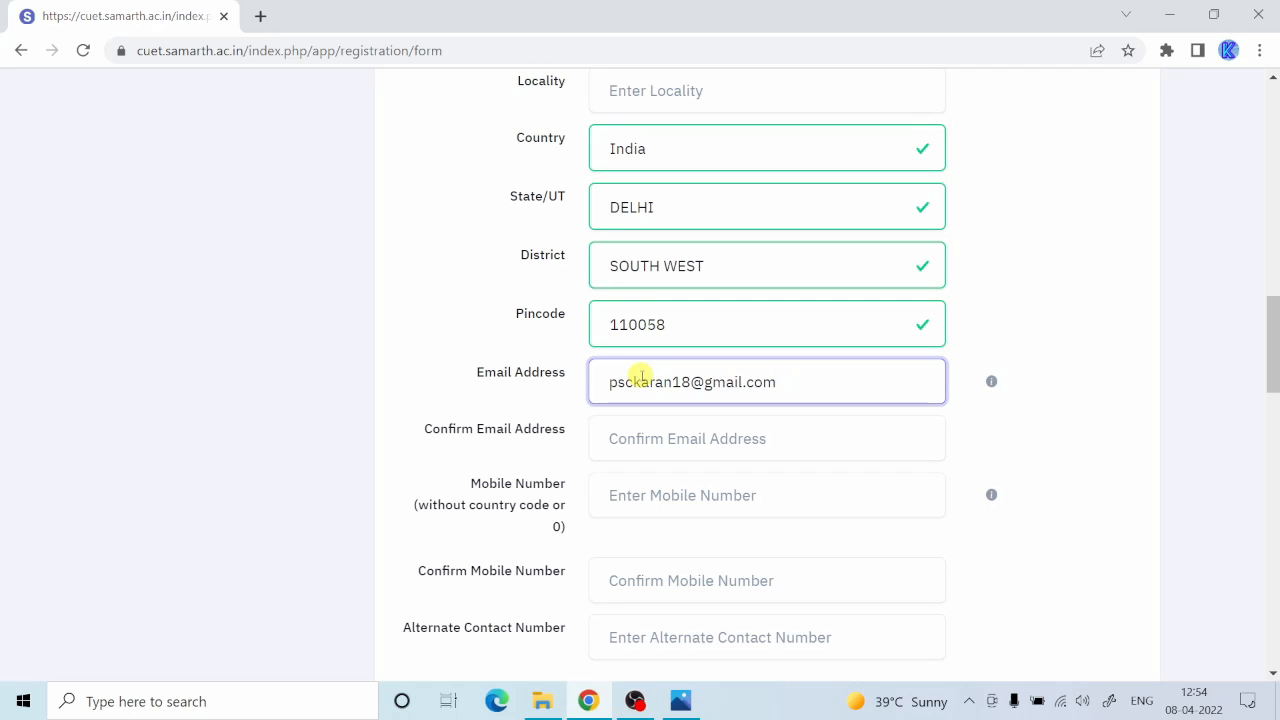
left_click(499, 285)
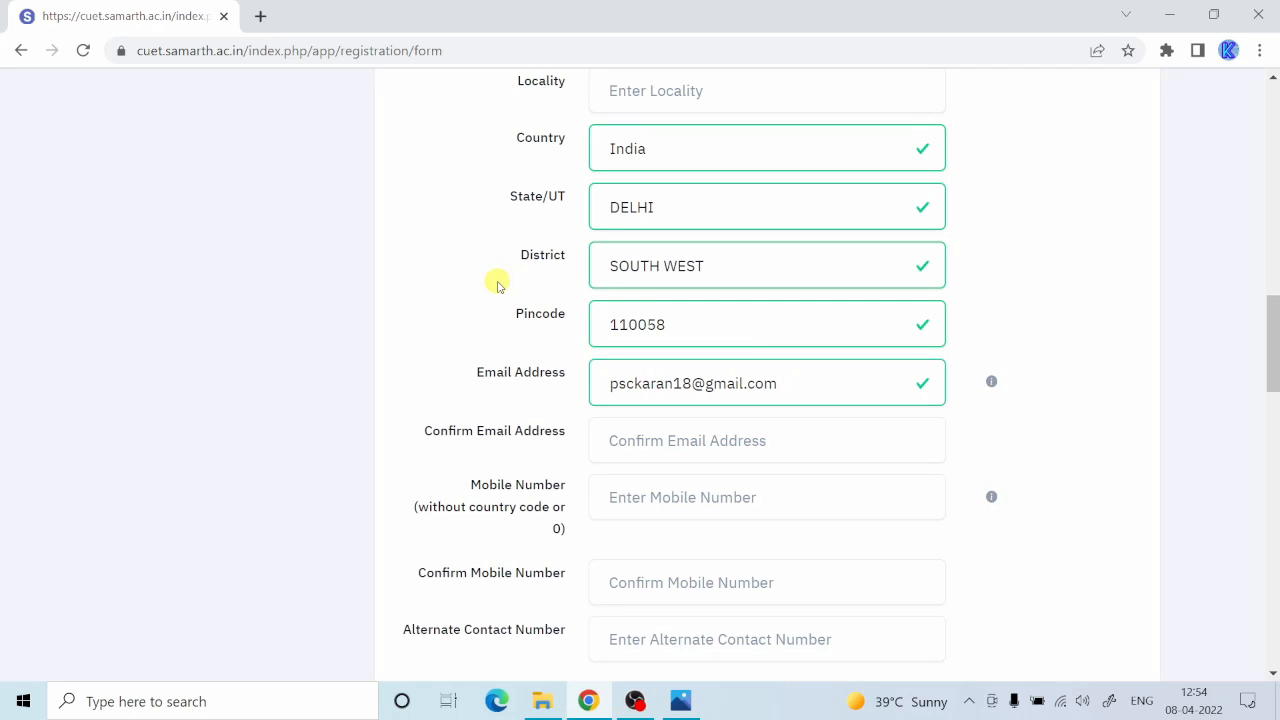
Step: Append the block to the premises entry and fill in the sub locality
scroll(470, 277, "up", 2)
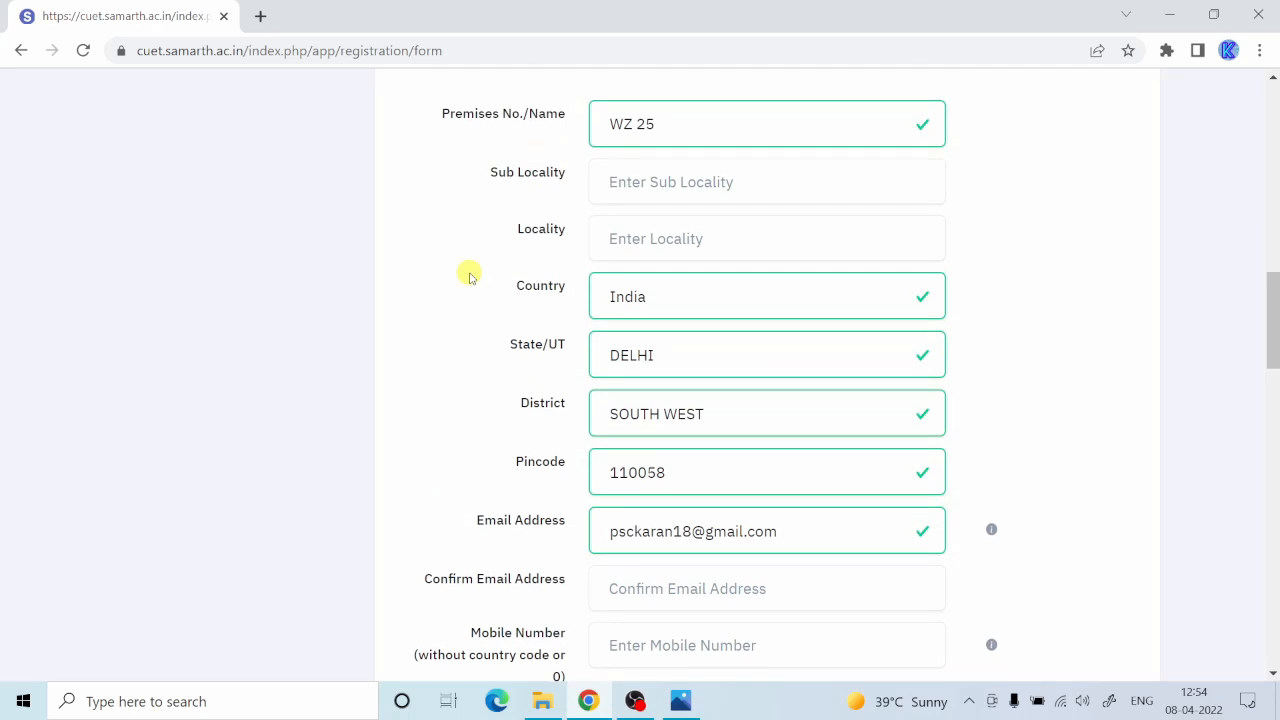
left_click(677, 126)
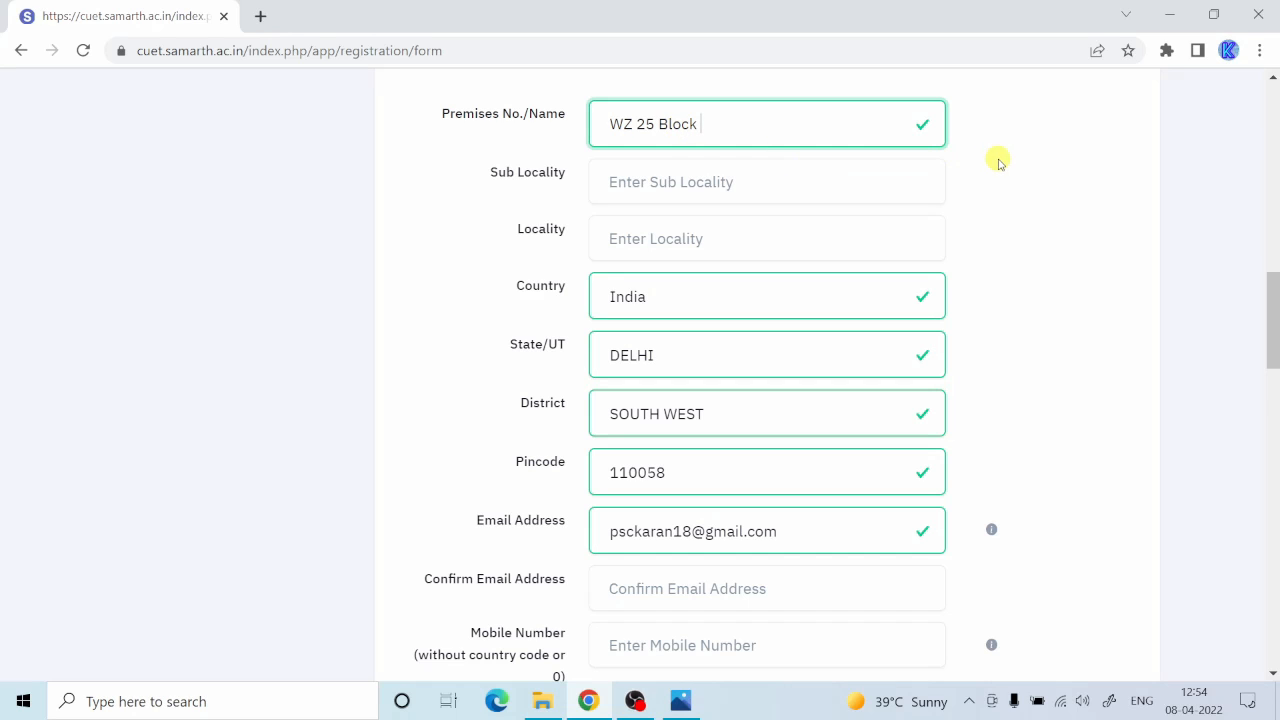
left_click(627, 195)
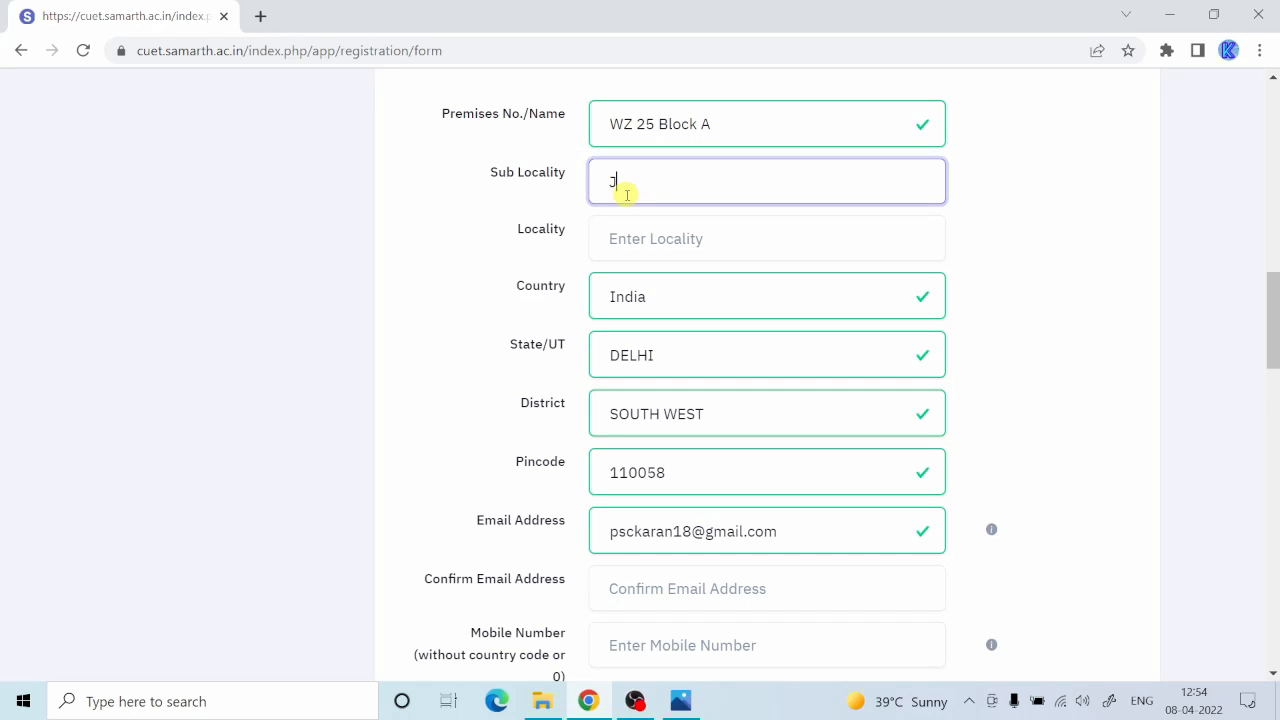
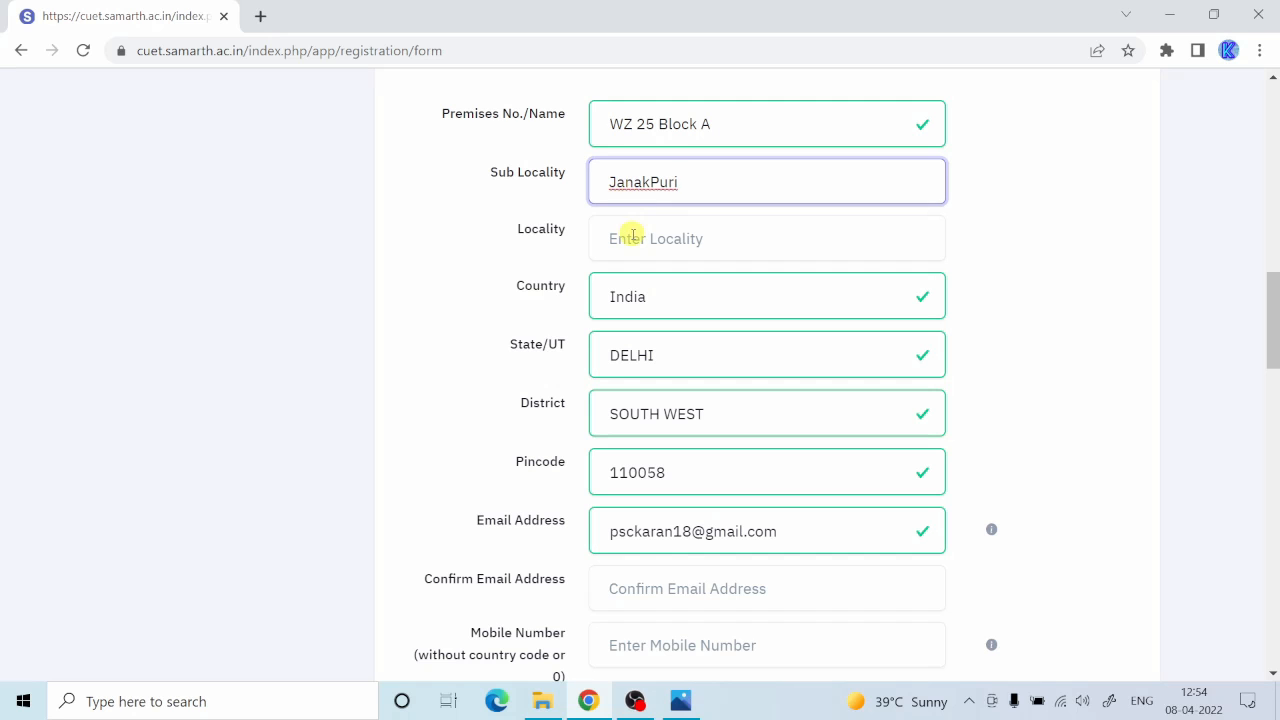
scroll(633, 234, "down", 1)
left_click(501, 188)
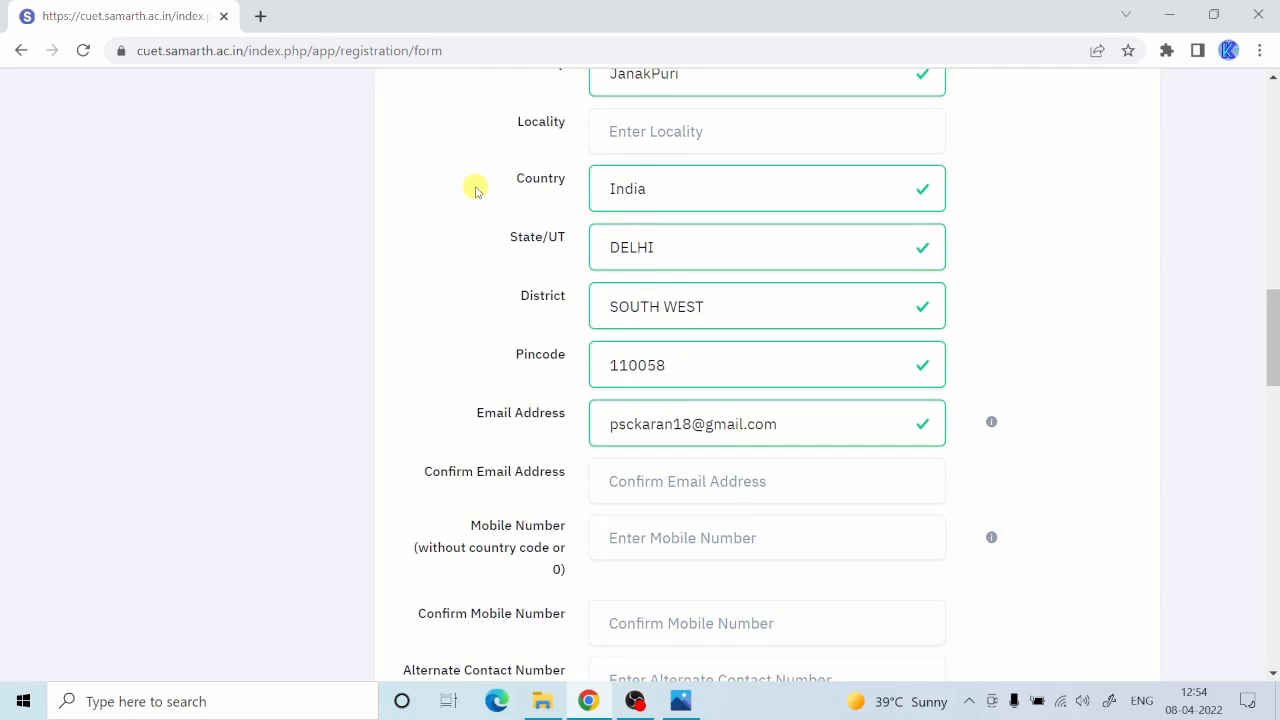
Step: Copy the e-mail address and paste it into Confirm Email
scroll(477, 191, "up", 1)
scroll(476, 191, "down", 4)
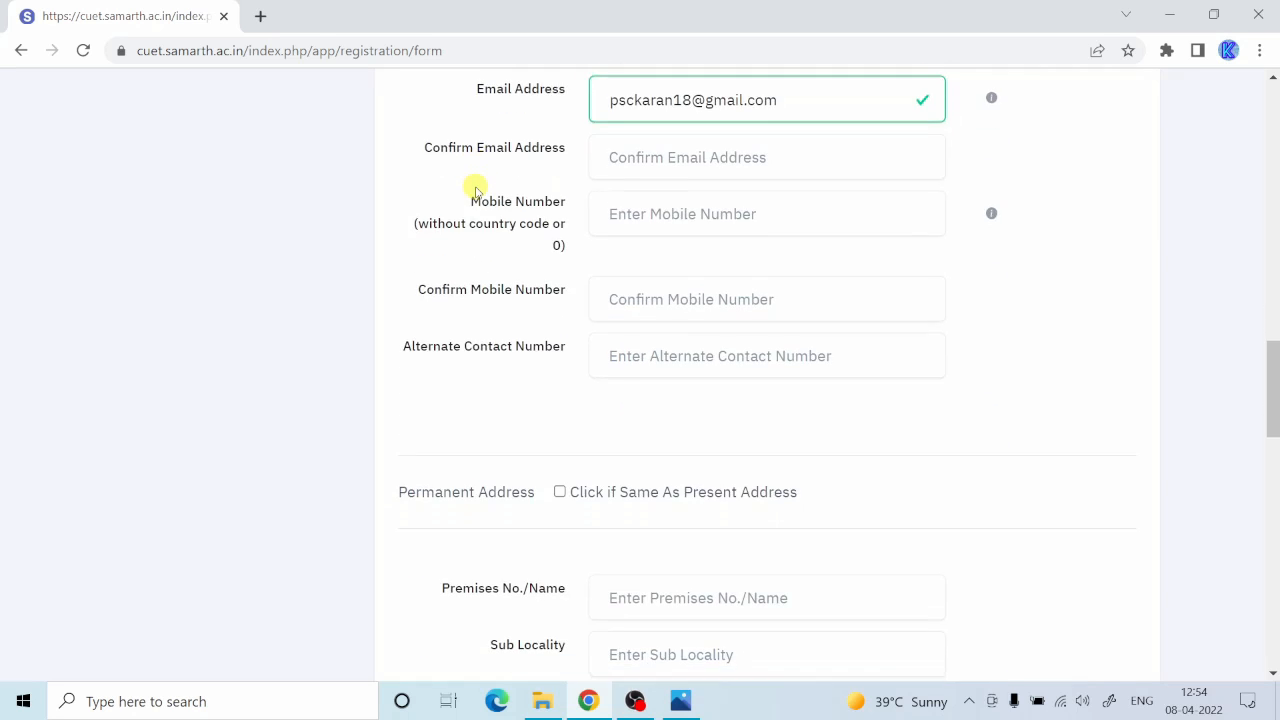
scroll(580, 157, "up", 1)
left_click_drag(790, 163, 607, 162)
key("ctrl+c")
left_click(610, 214)
key("ctrl+v")
Step: Enter the candidate's mobile number in both mobile fields, leaving the alternate number blank
scroll(614, 213, "down", 1)
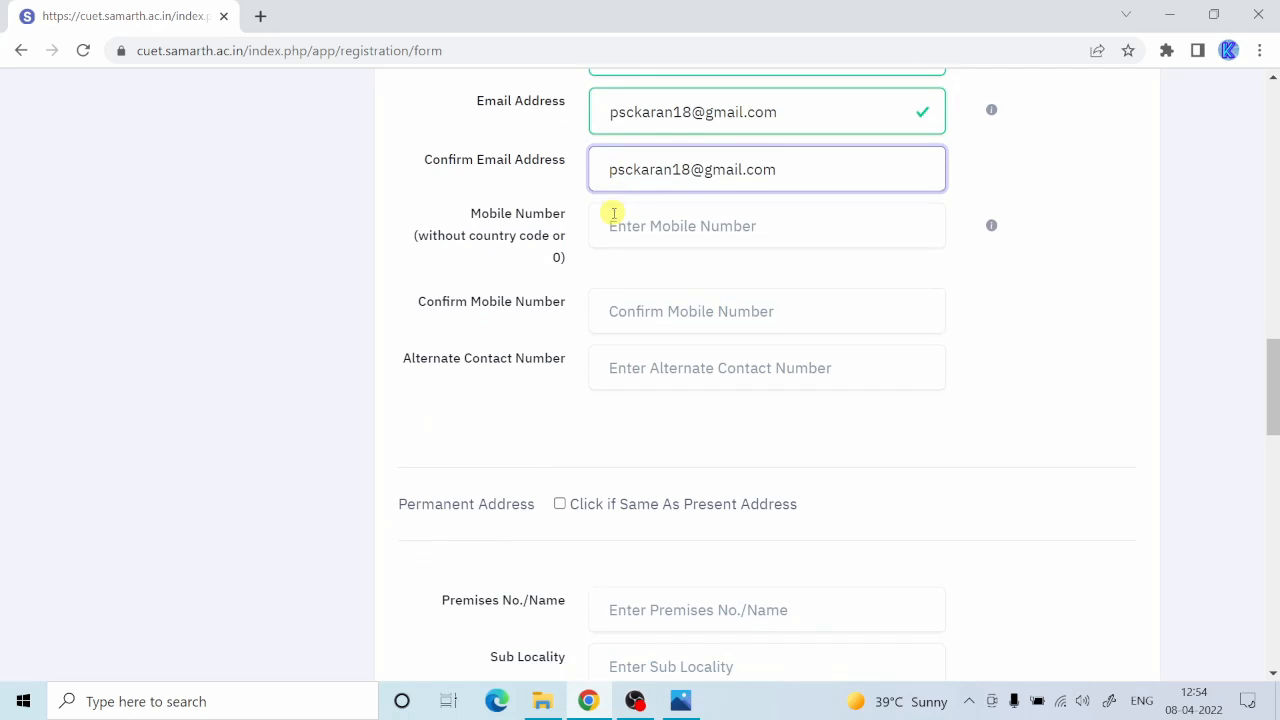
left_click(628, 220)
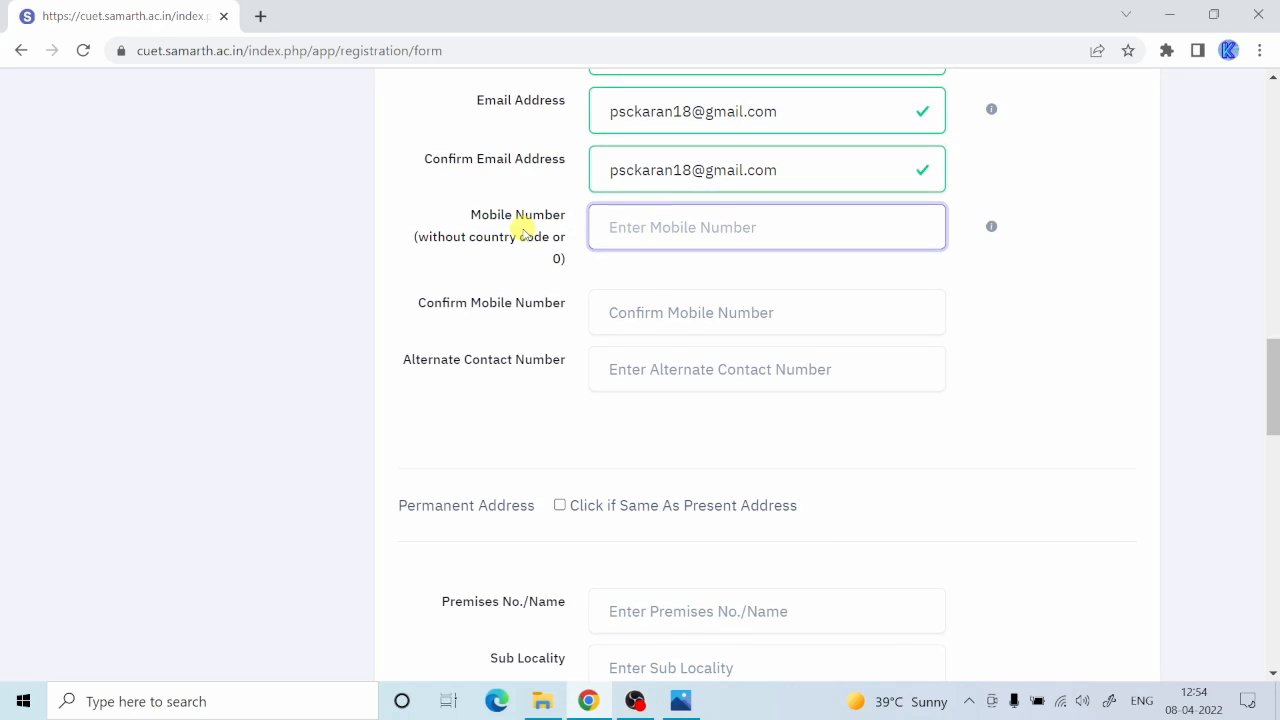
scroll(530, 210, "up", 1)
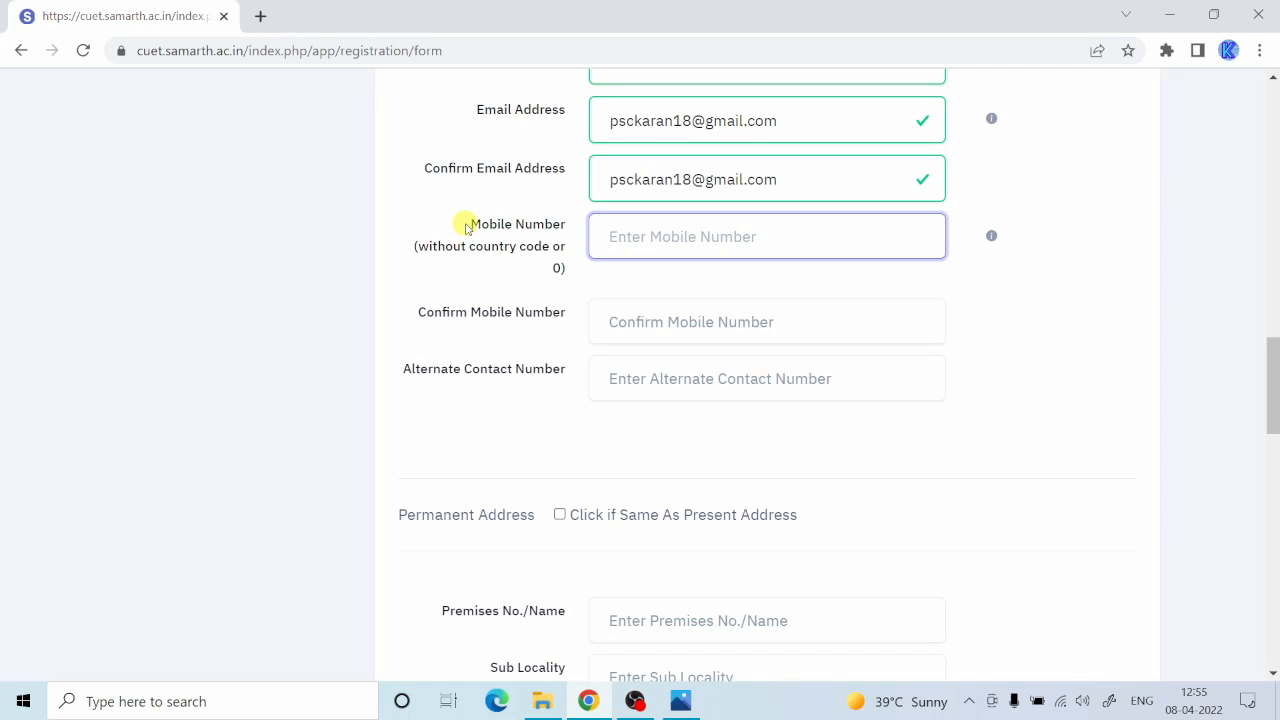
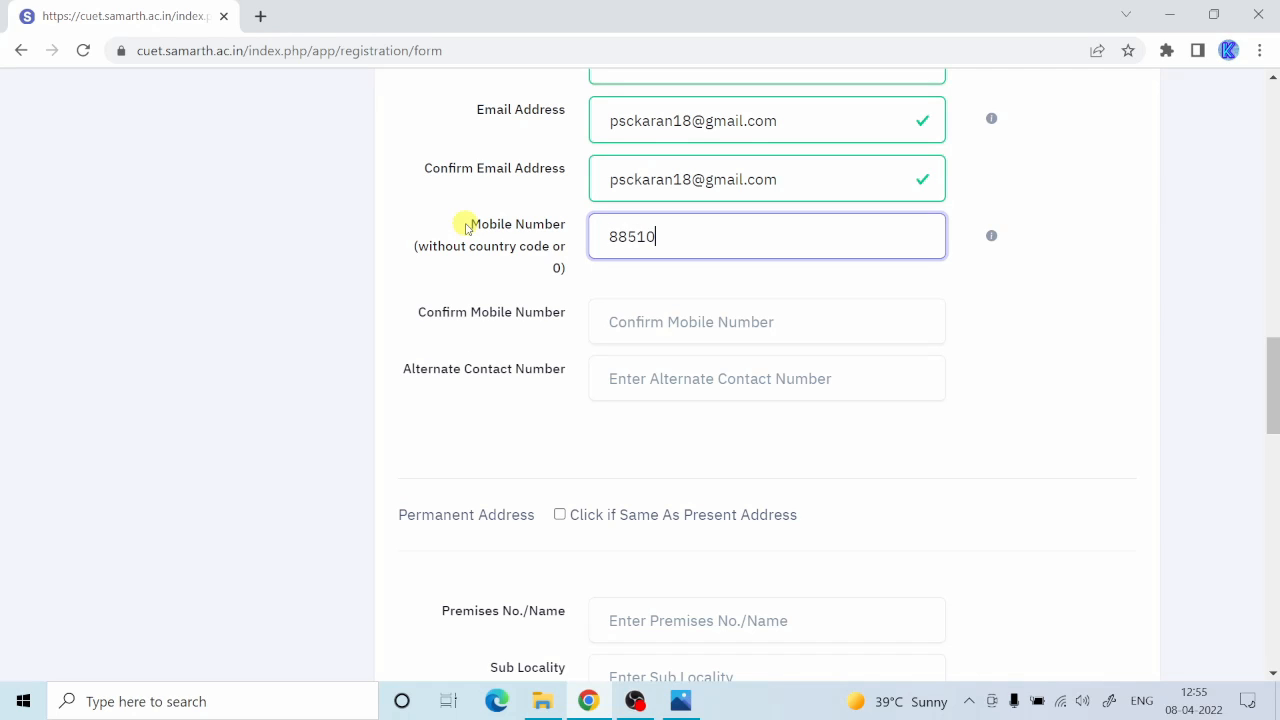
left_click(612, 311)
left_click(637, 373)
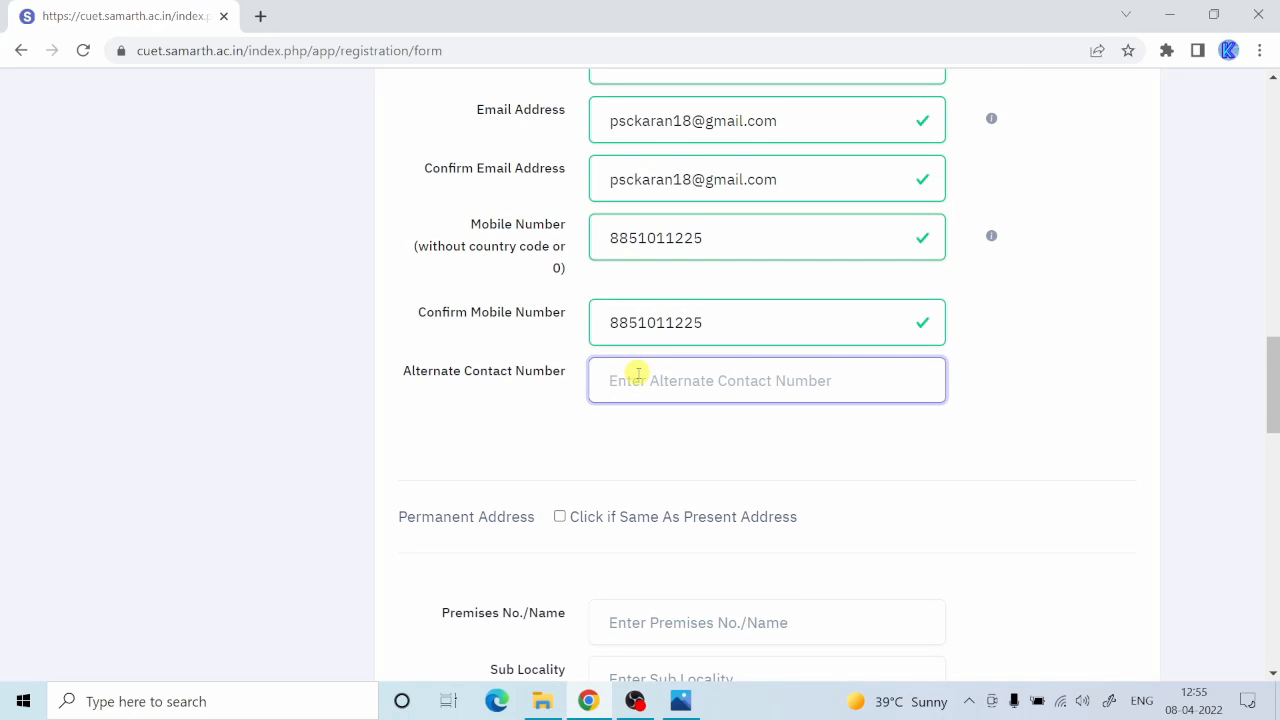
scroll(637, 373, "down", 1)
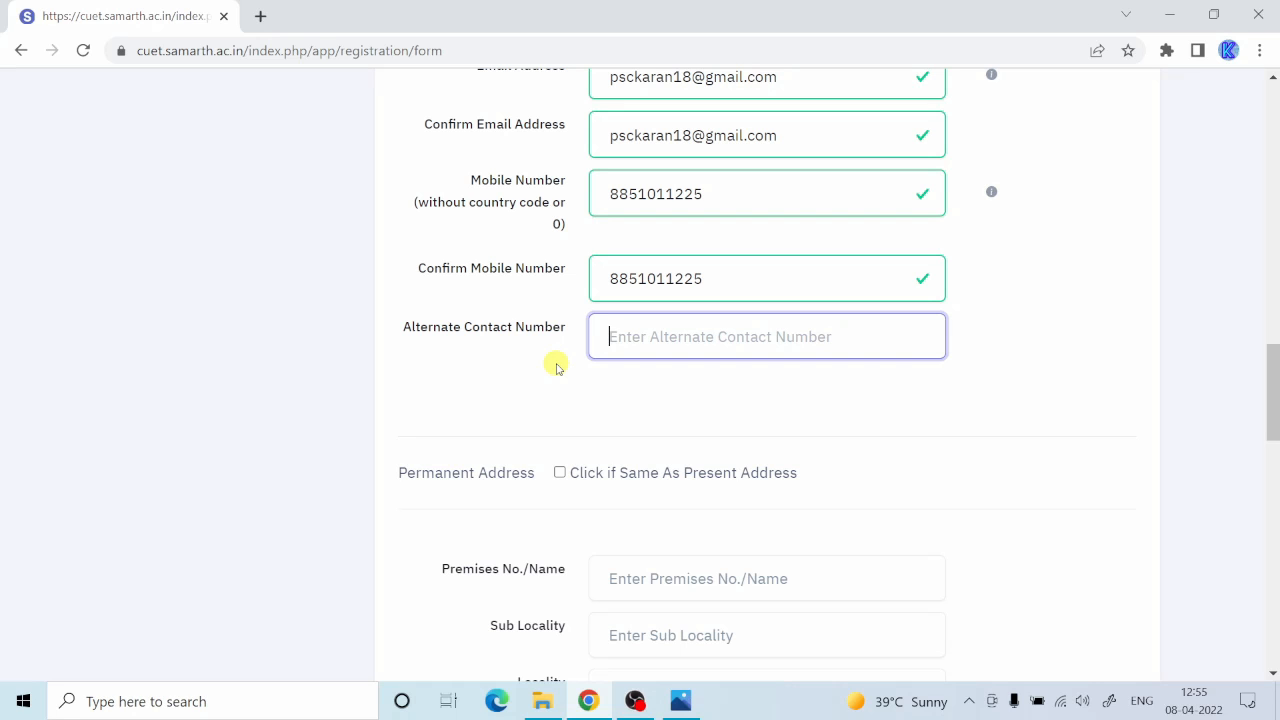
scroll(557, 368, "down", 1)
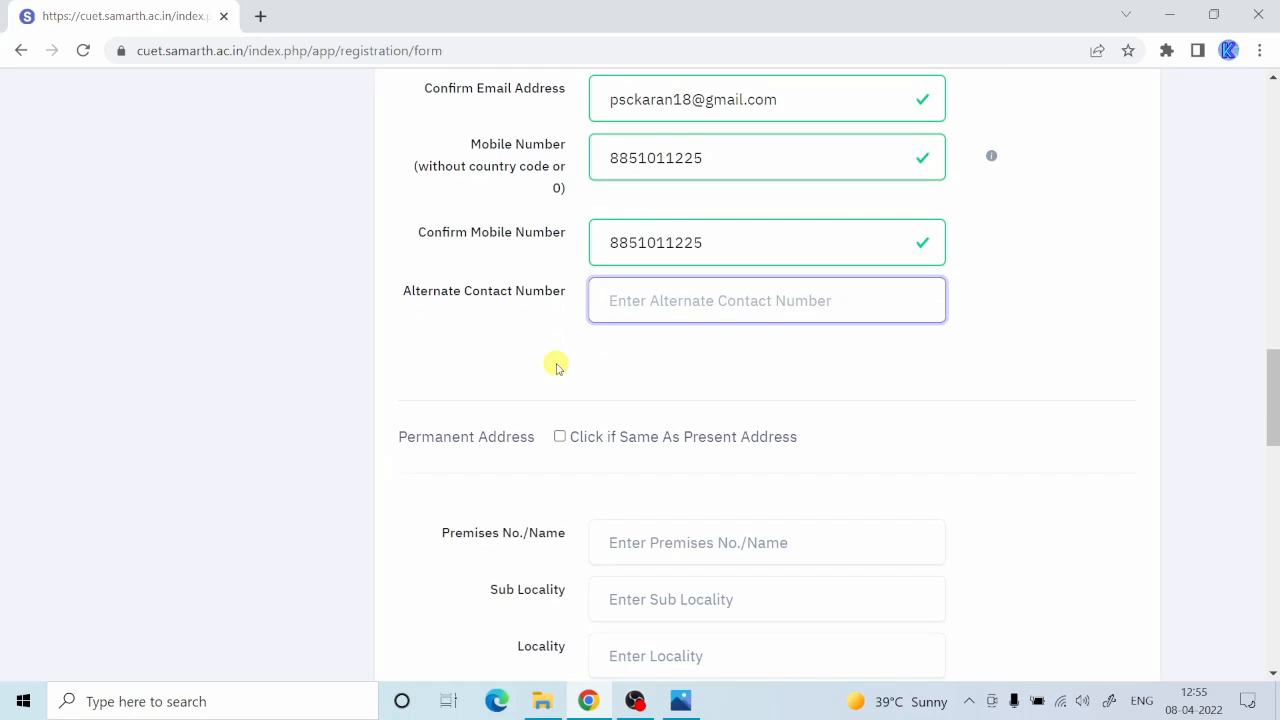
scroll(557, 368, "down", 2)
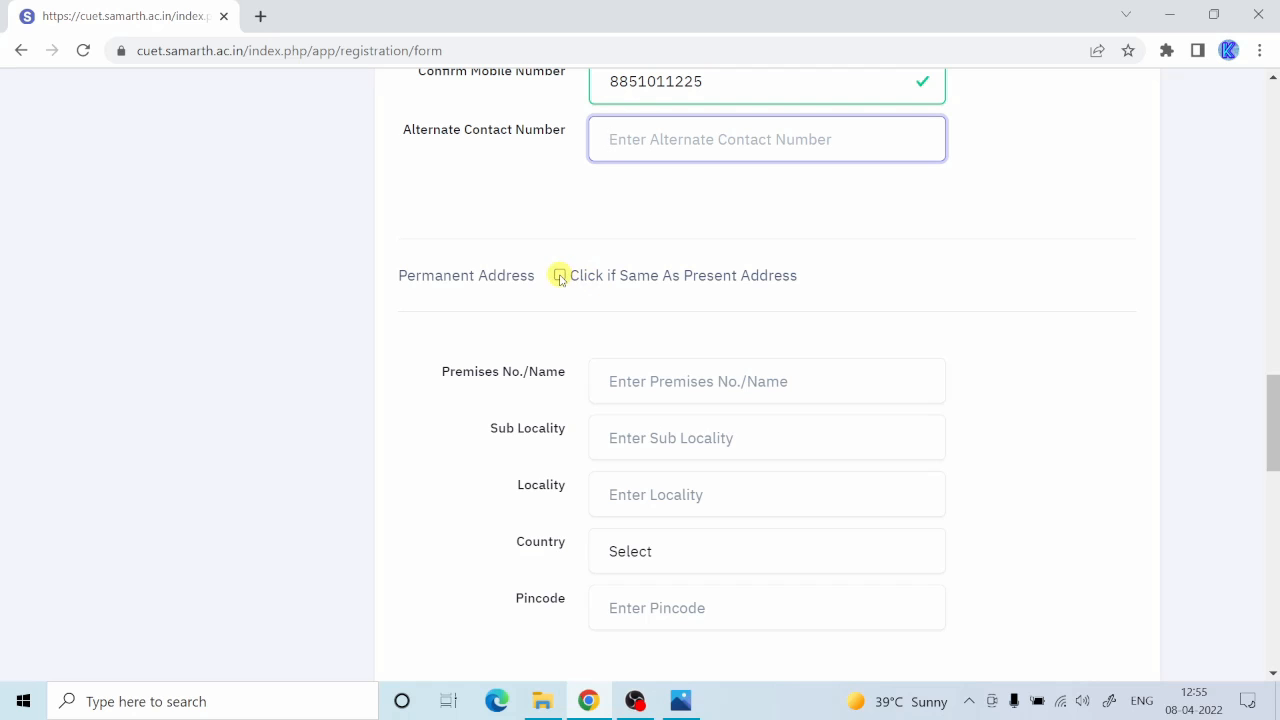
left_click(561, 277)
scroll(559, 278, "down", 2)
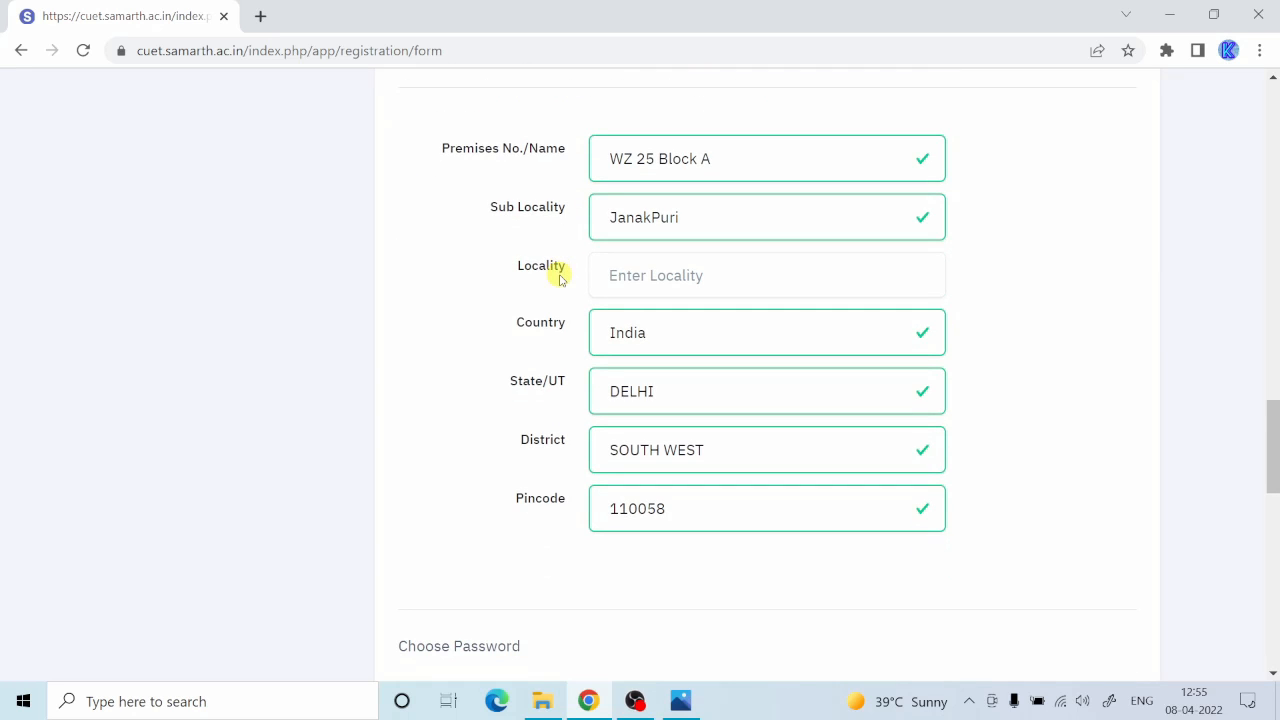
scroll(559, 278, "up", 3)
scroll(559, 278, "up", 2)
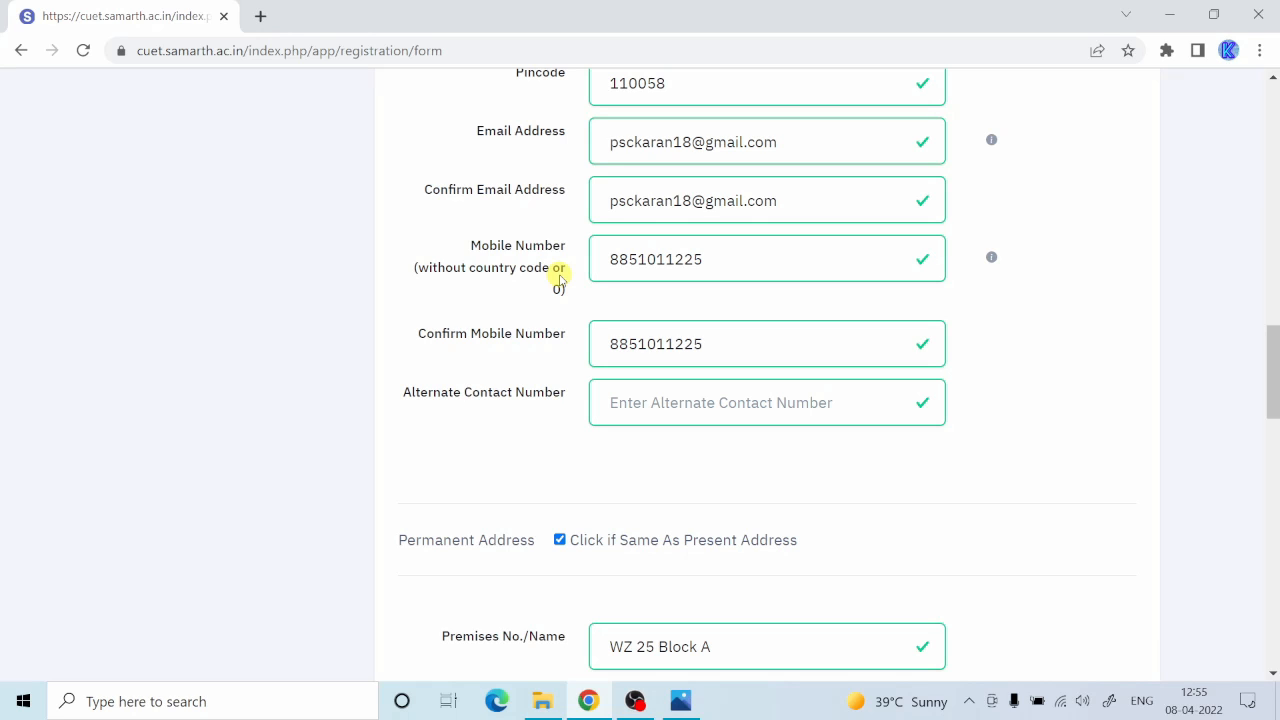
scroll(560, 279, "down", 3)
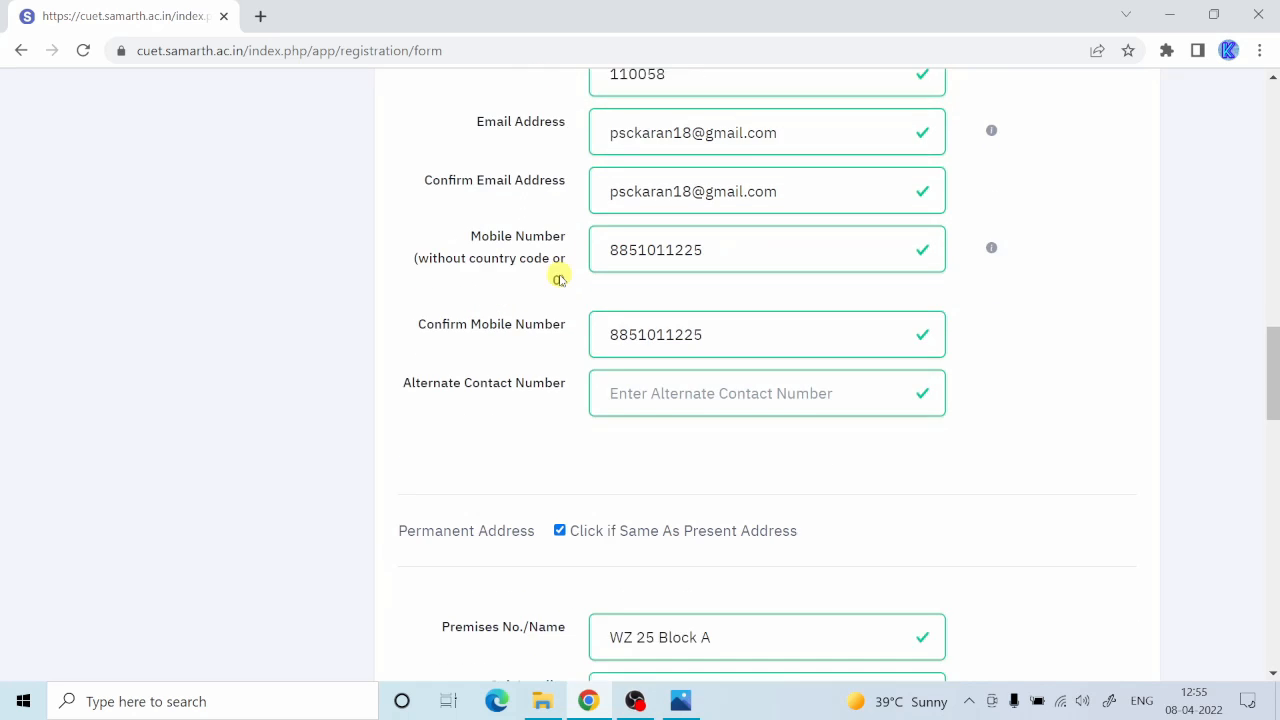
scroll(560, 279, "down", 4)
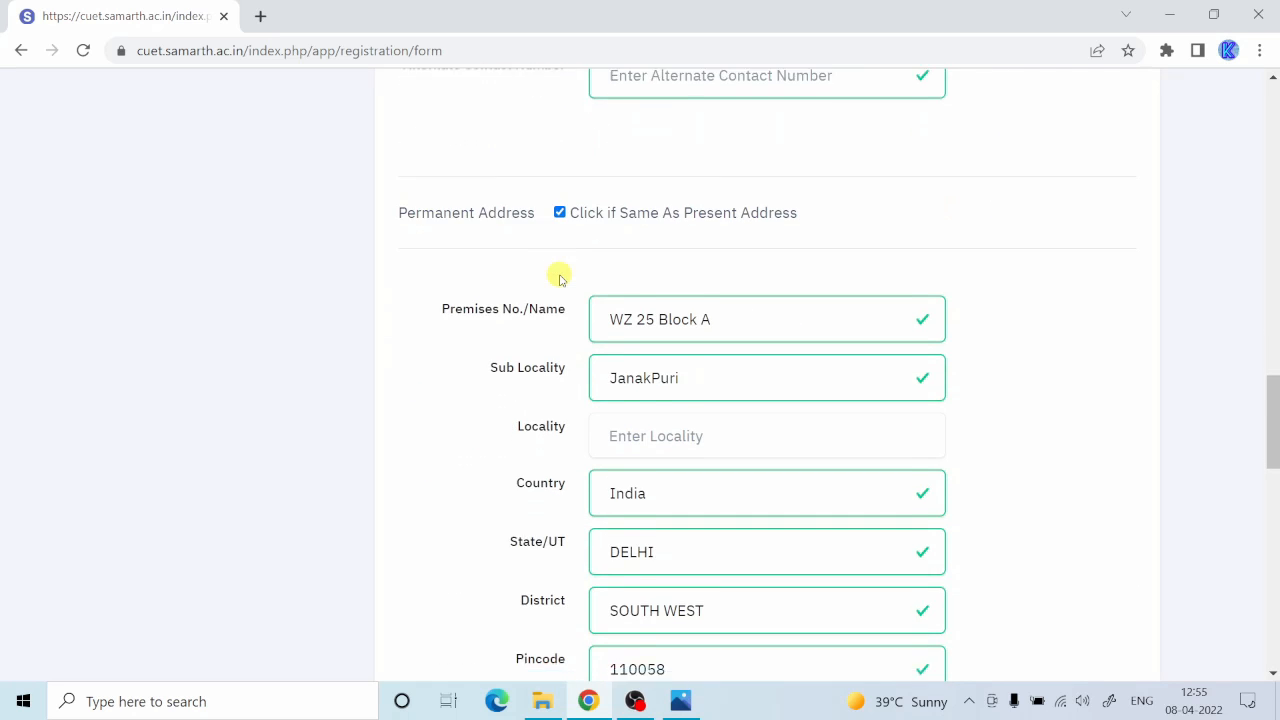
scroll(560, 279, "down", 6)
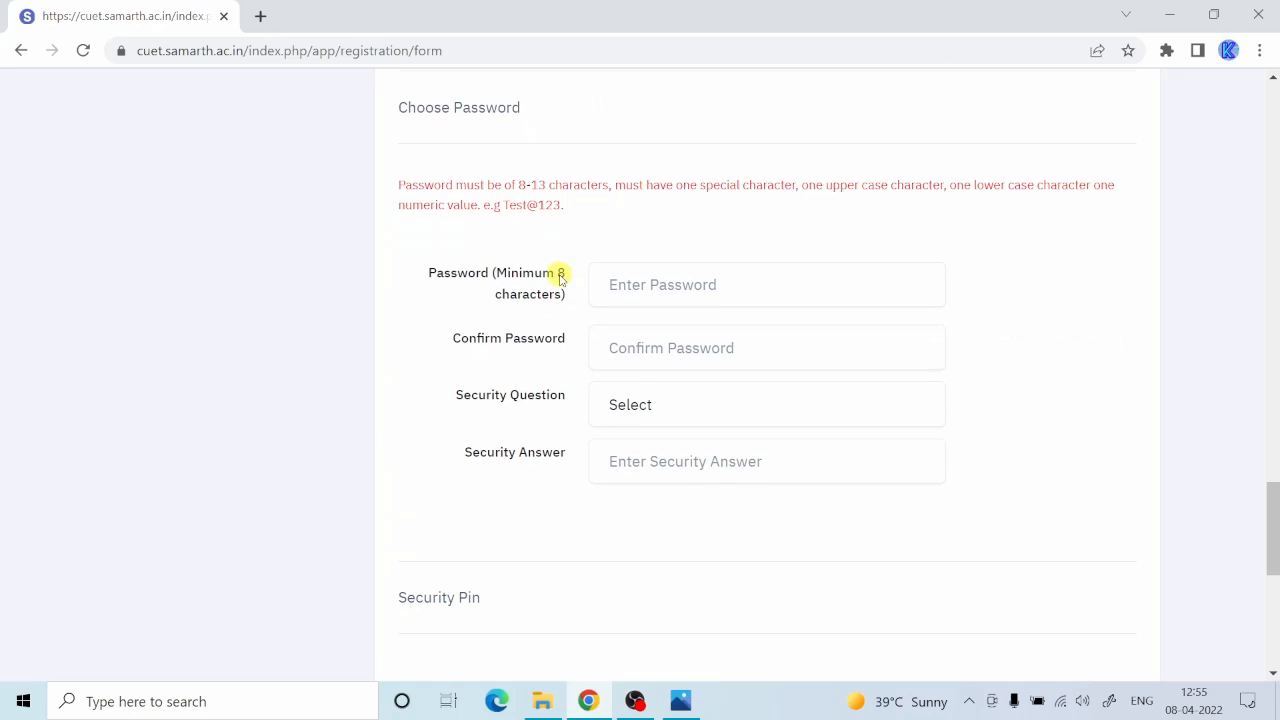
Step: Enter the account password and select it for copying
left_click(641, 289)
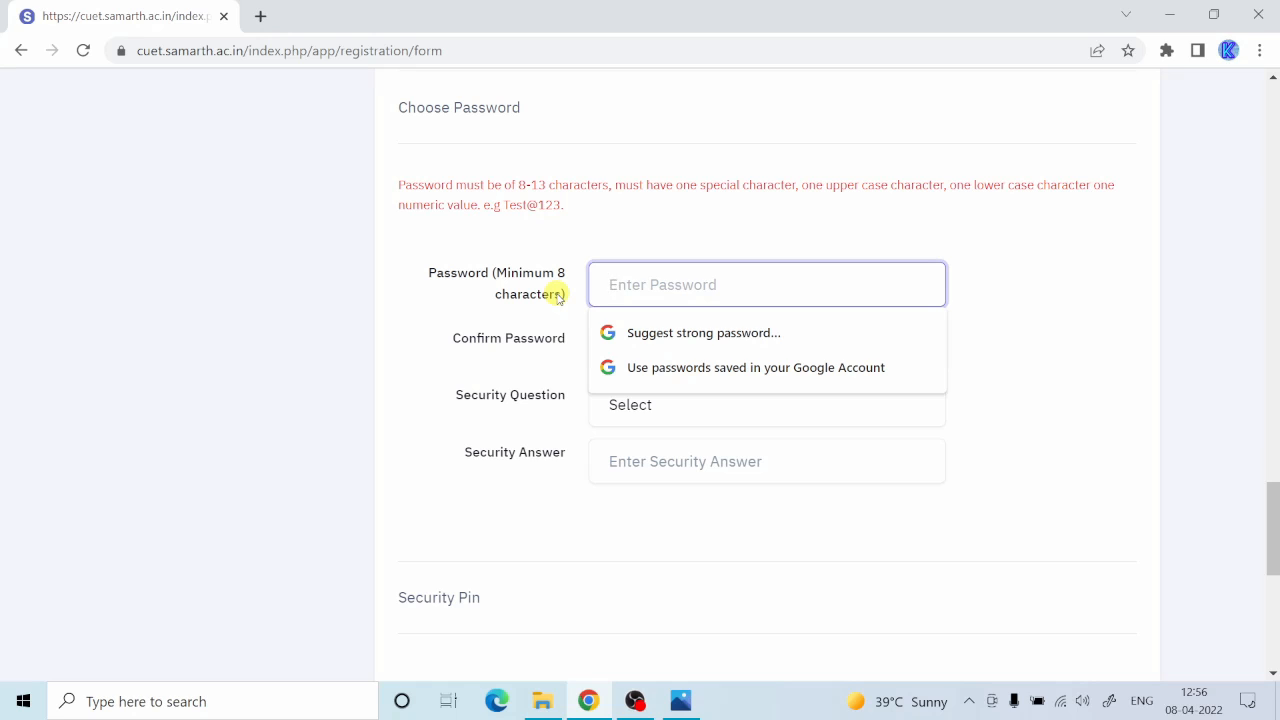
type("K•••••••••")
left_click(486, 292)
left_click(683, 289)
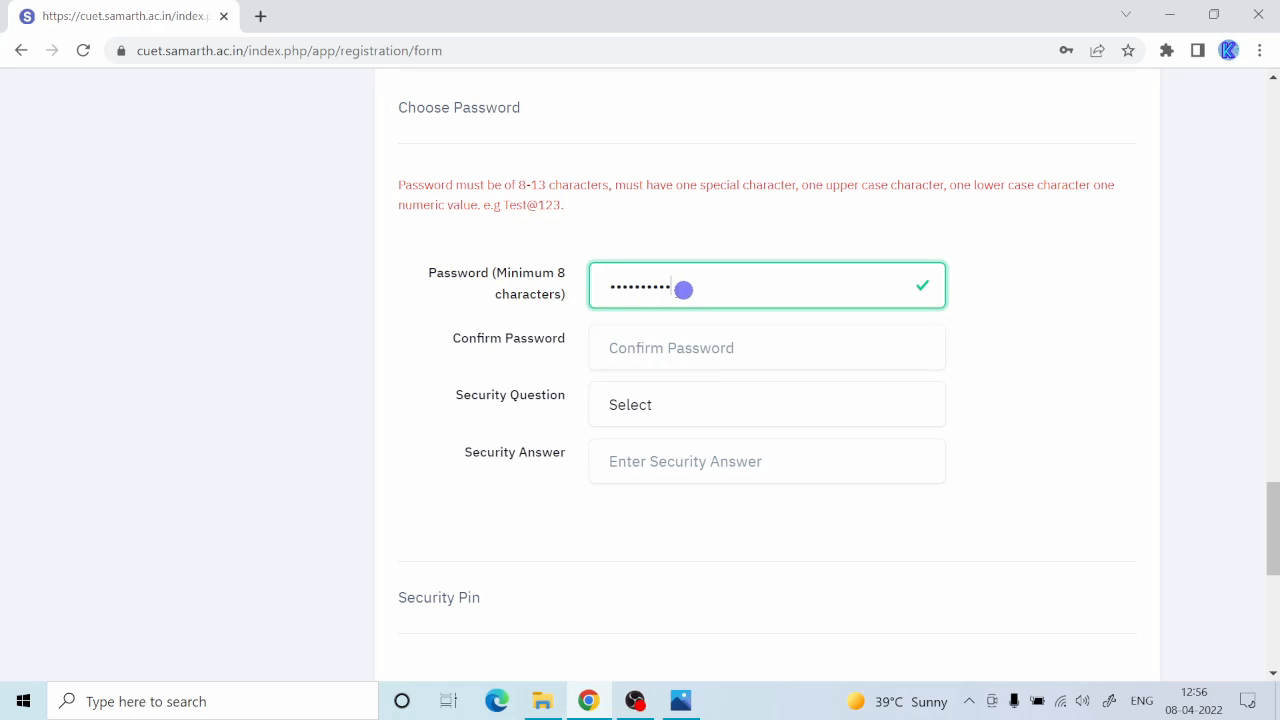
left_click_drag(683, 289, 606, 289)
Step: Fill Confirm Password, clearing and retyping it after the mismatch error
left_click(609, 348)
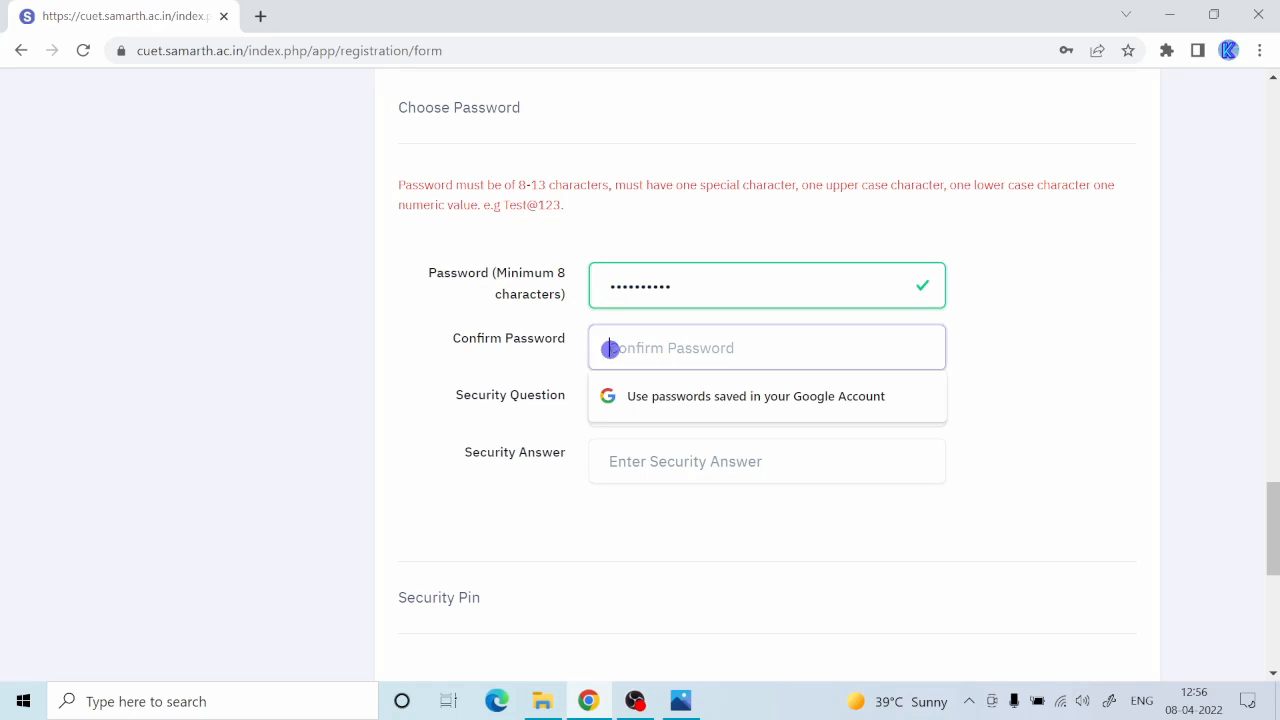
key("ctrl+v")
left_click(505, 365)
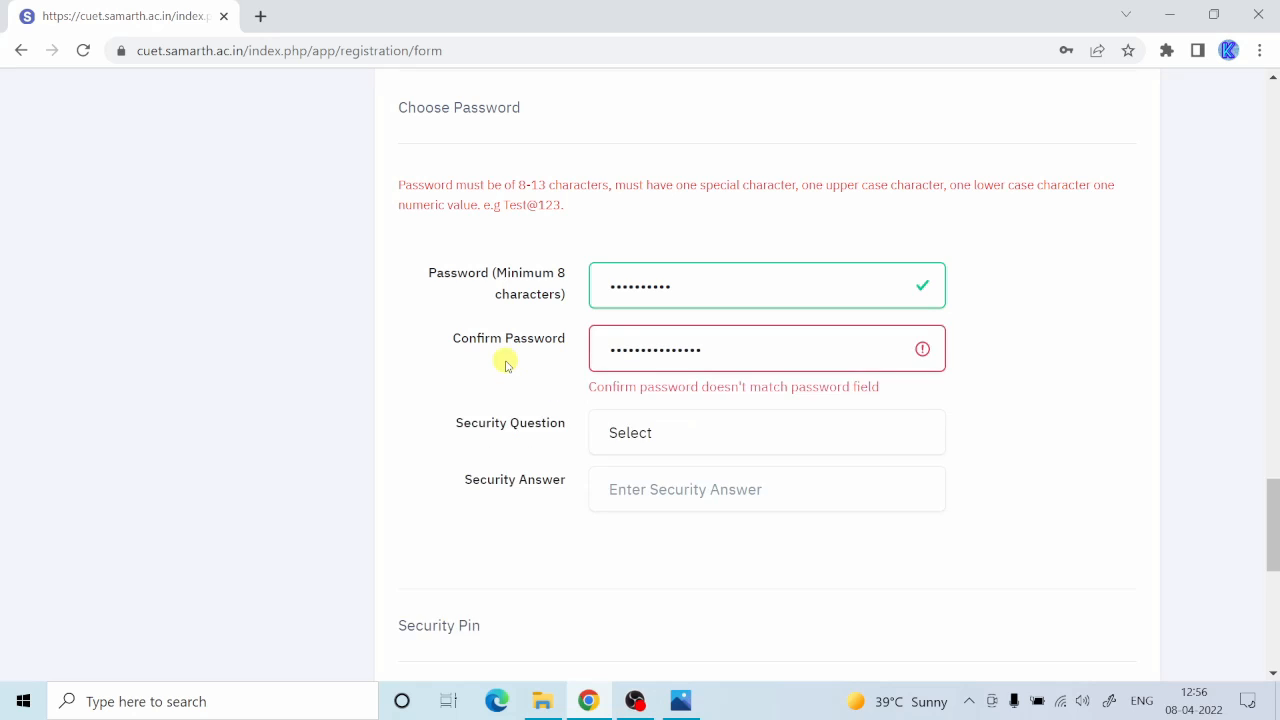
scroll(505, 365, "down", 1)
left_click_drag(703, 280, 585, 284)
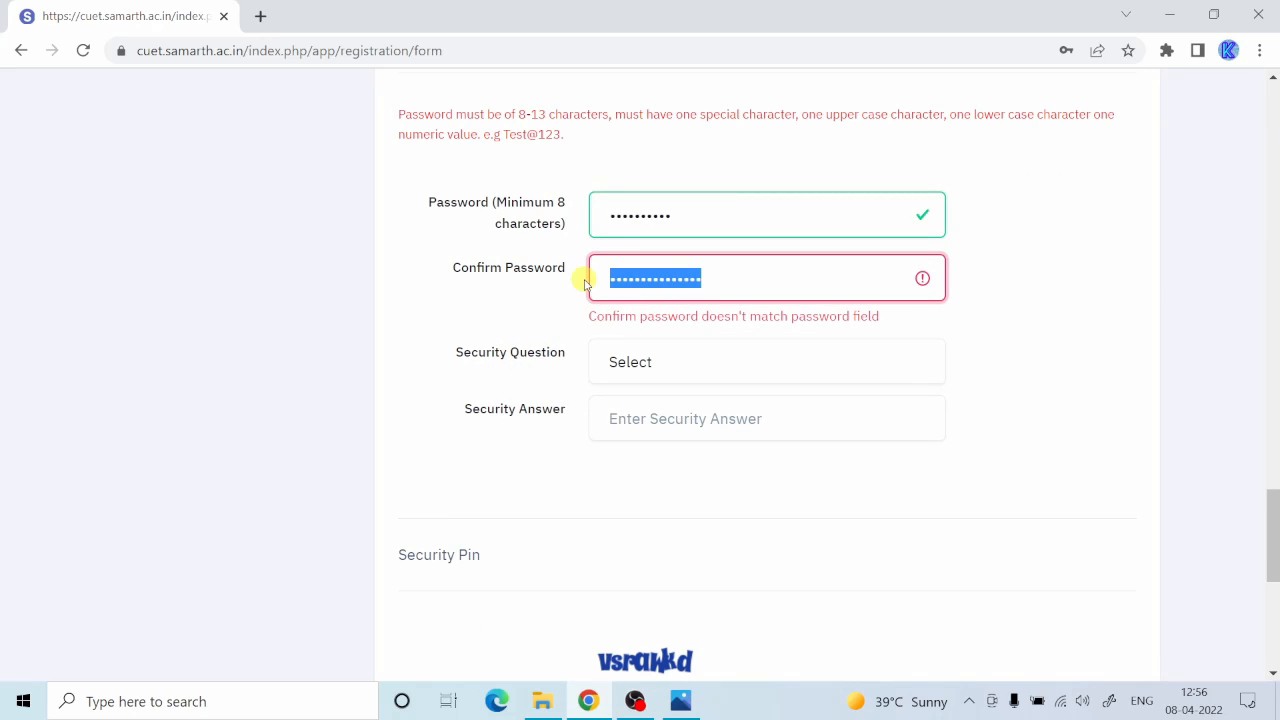
type("•••••")
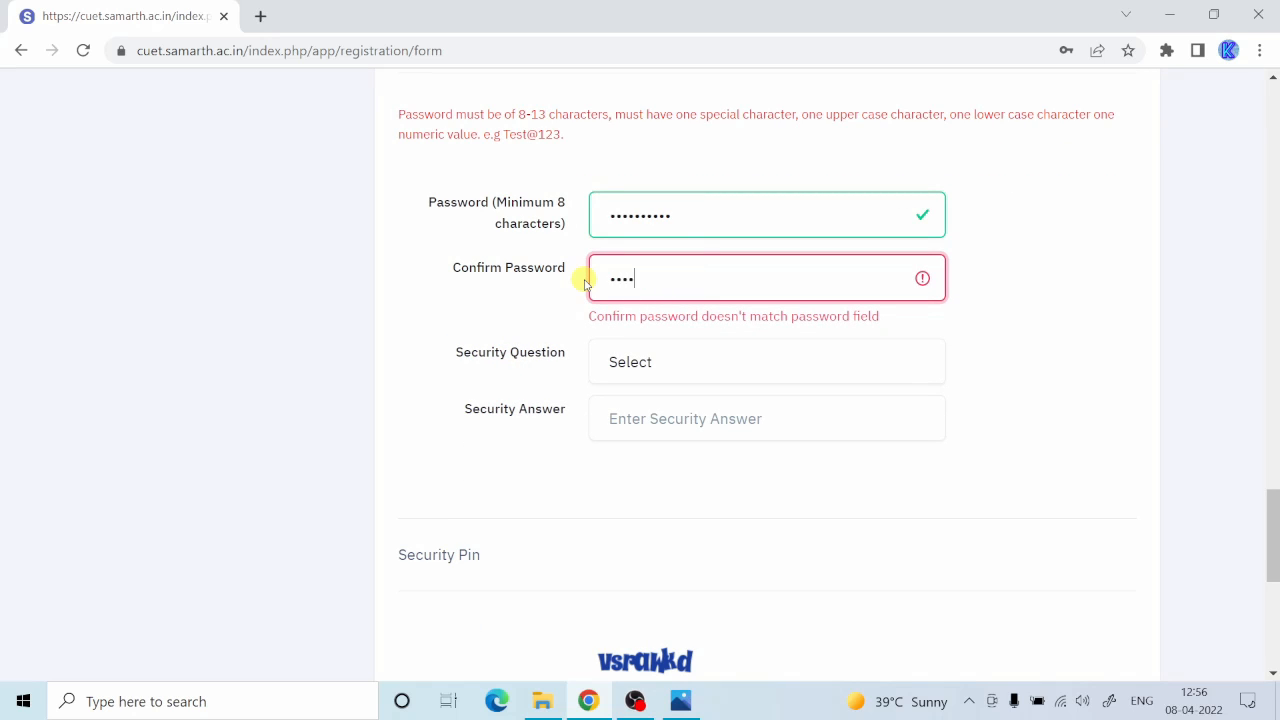
type("•••••")
left_click(562, 313)
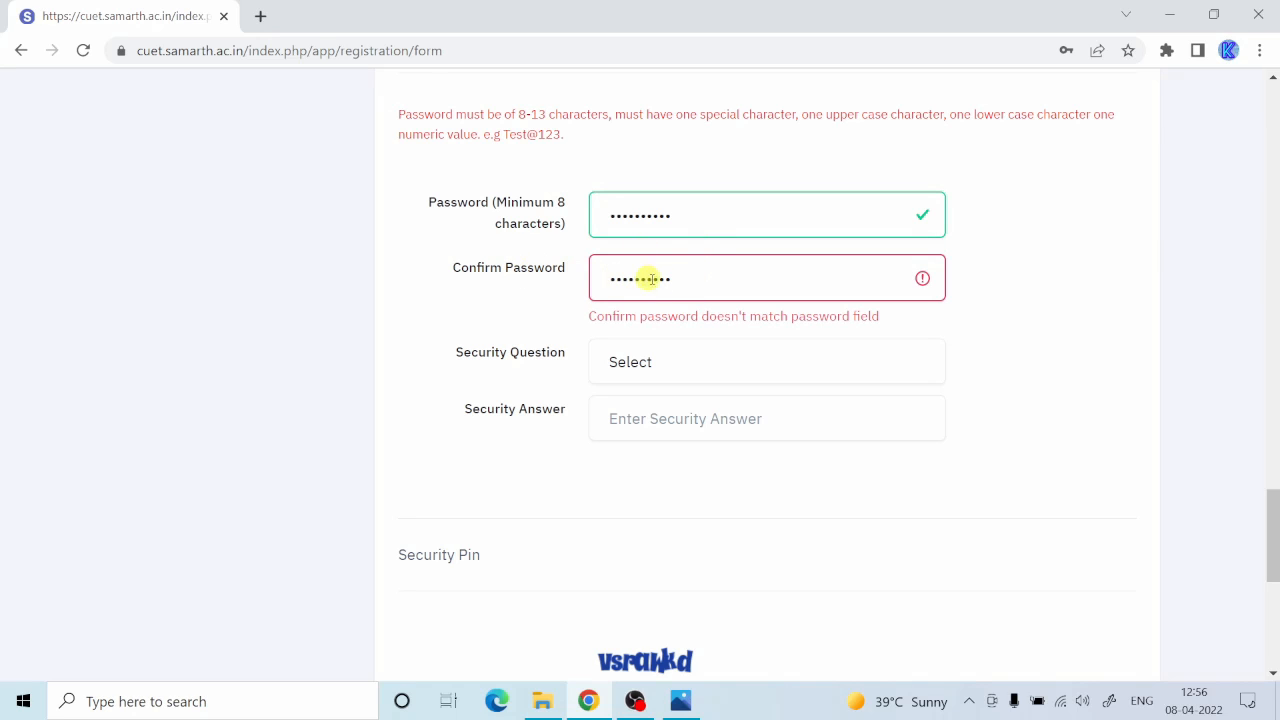
left_click_drag(685, 282, 612, 280)
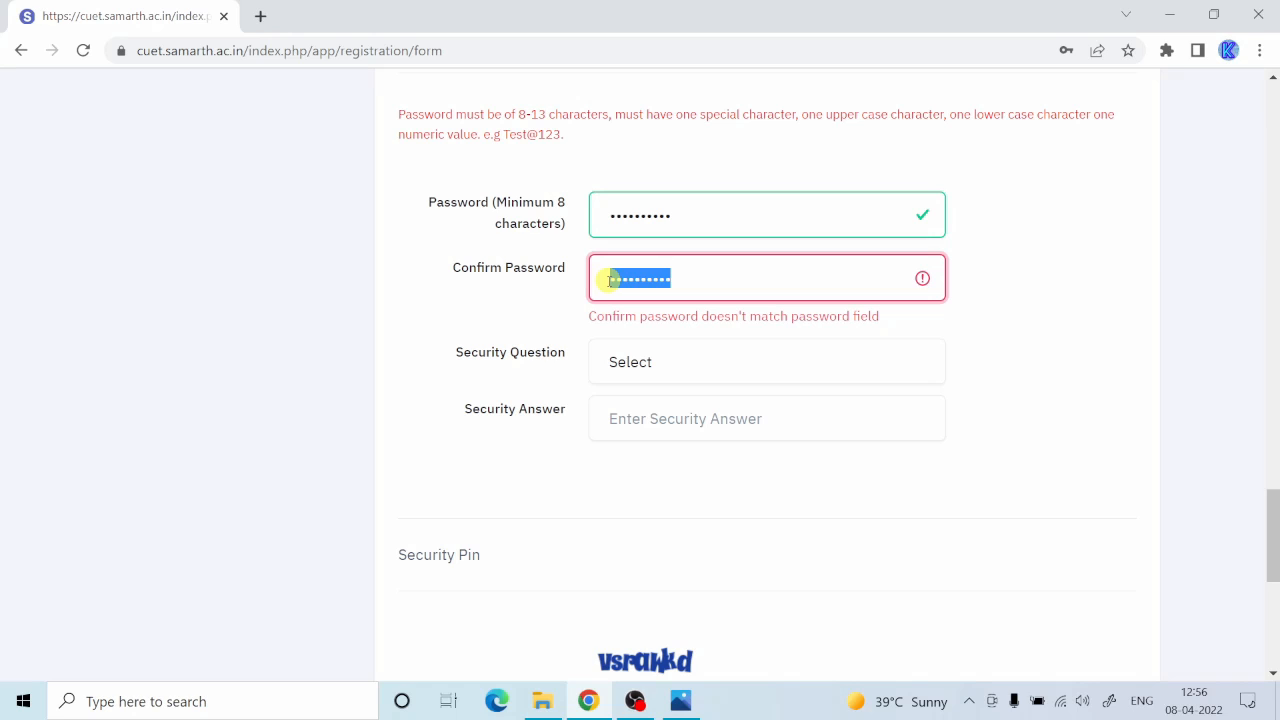
key("BackSpace")
type("*****")
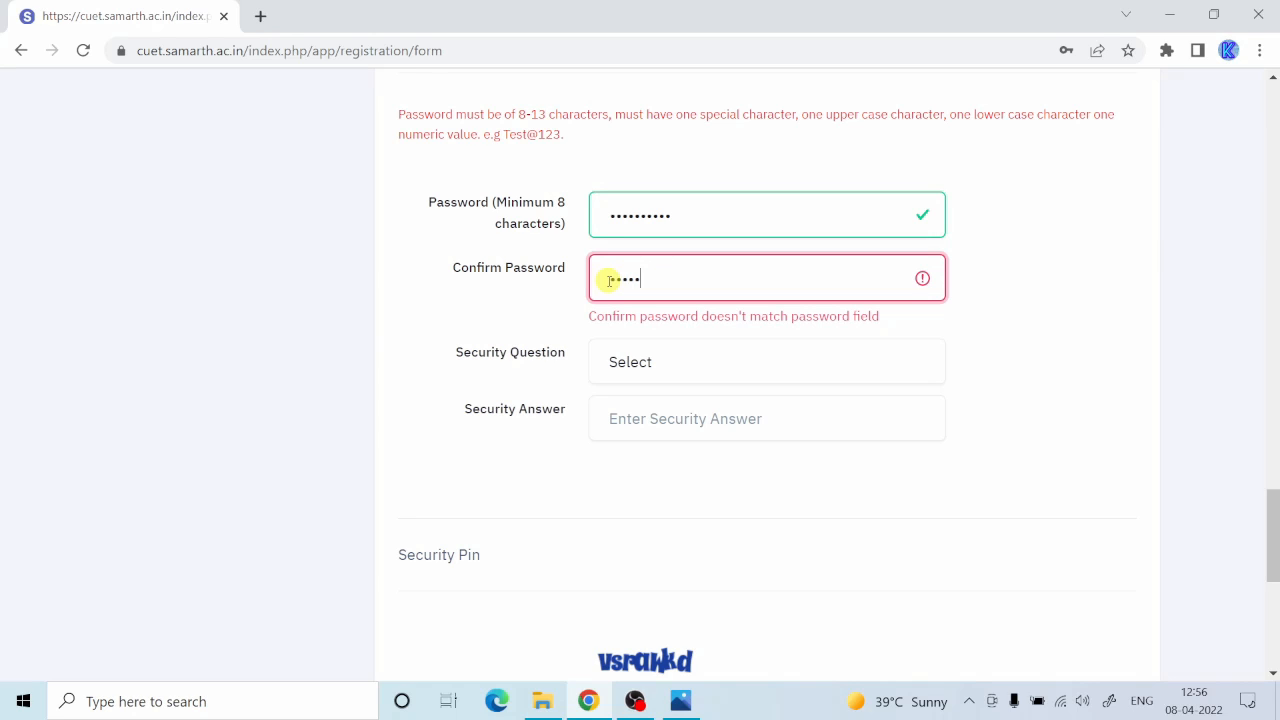
type("*****")
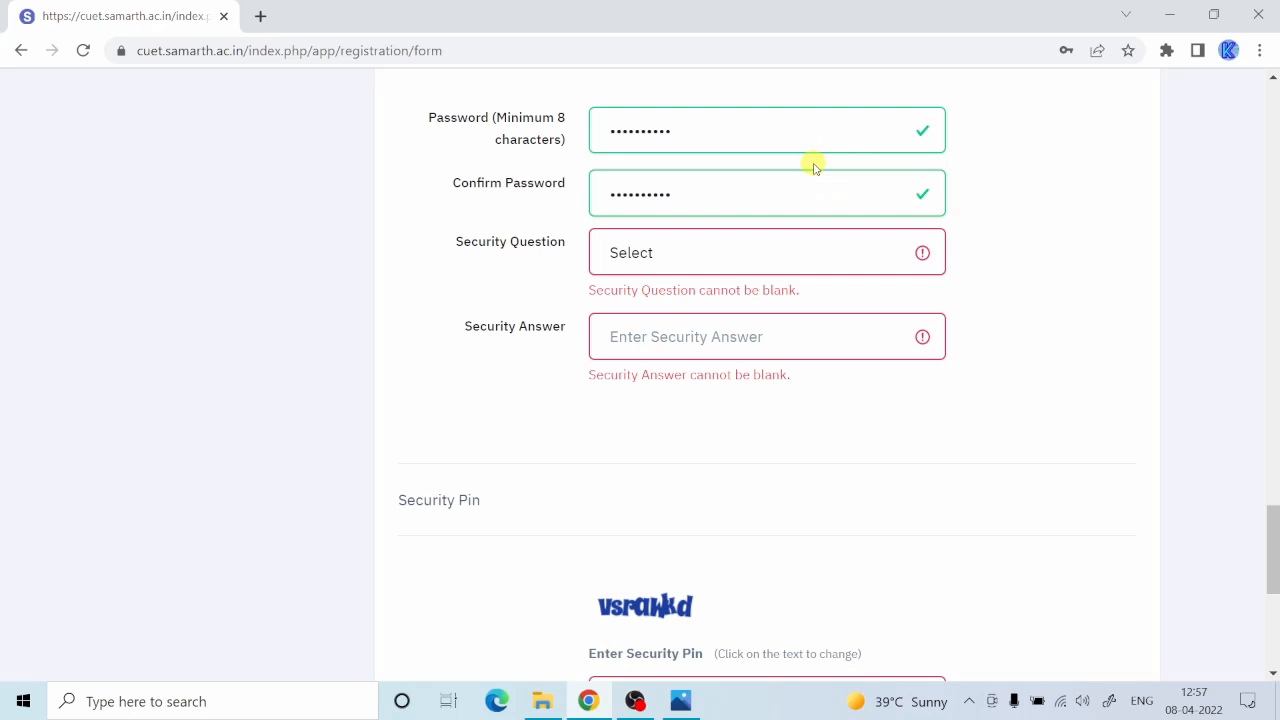
Step: Choose 'What is the name of your first school?' as the security question and enter the answer
left_click(654, 256)
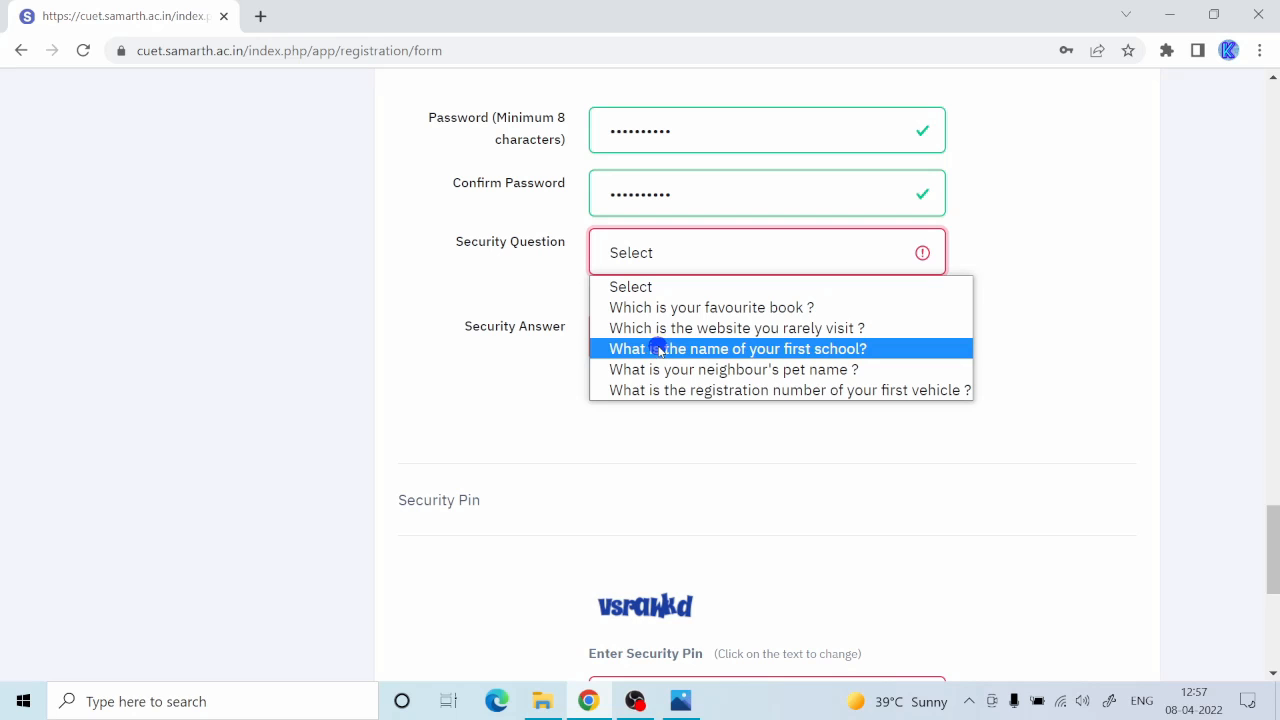
left_click(660, 349)
left_click(669, 309)
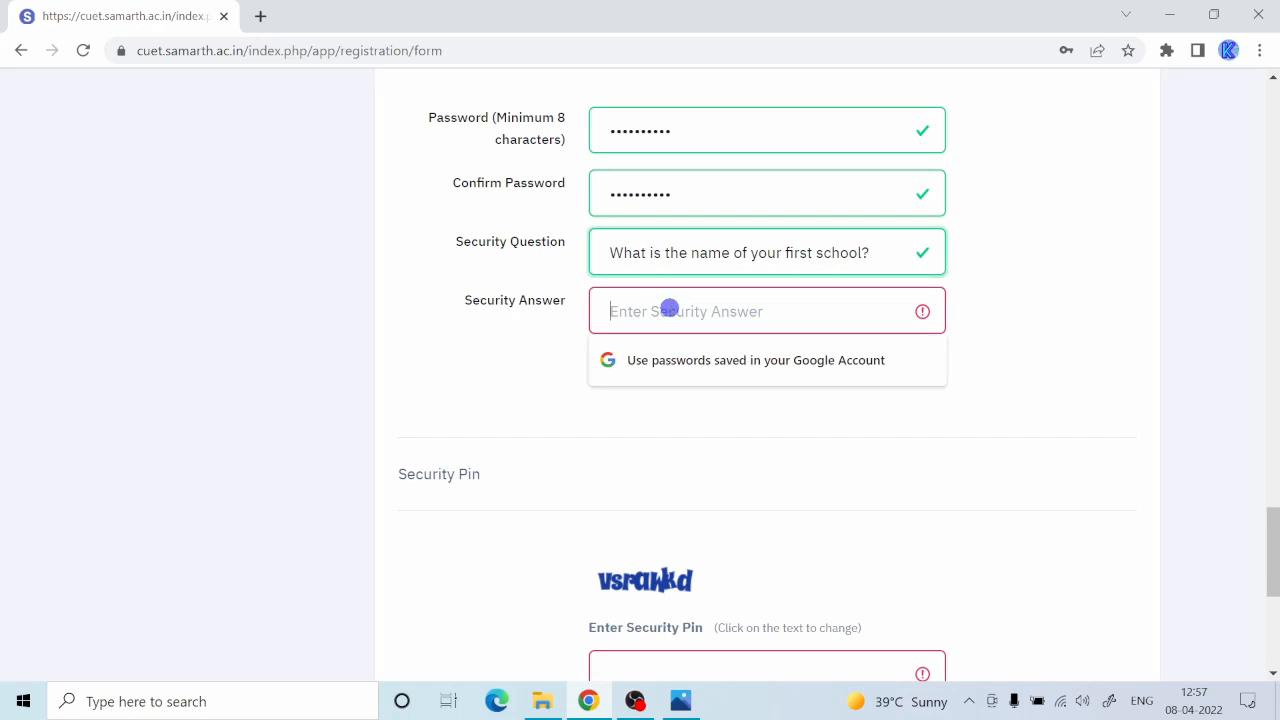
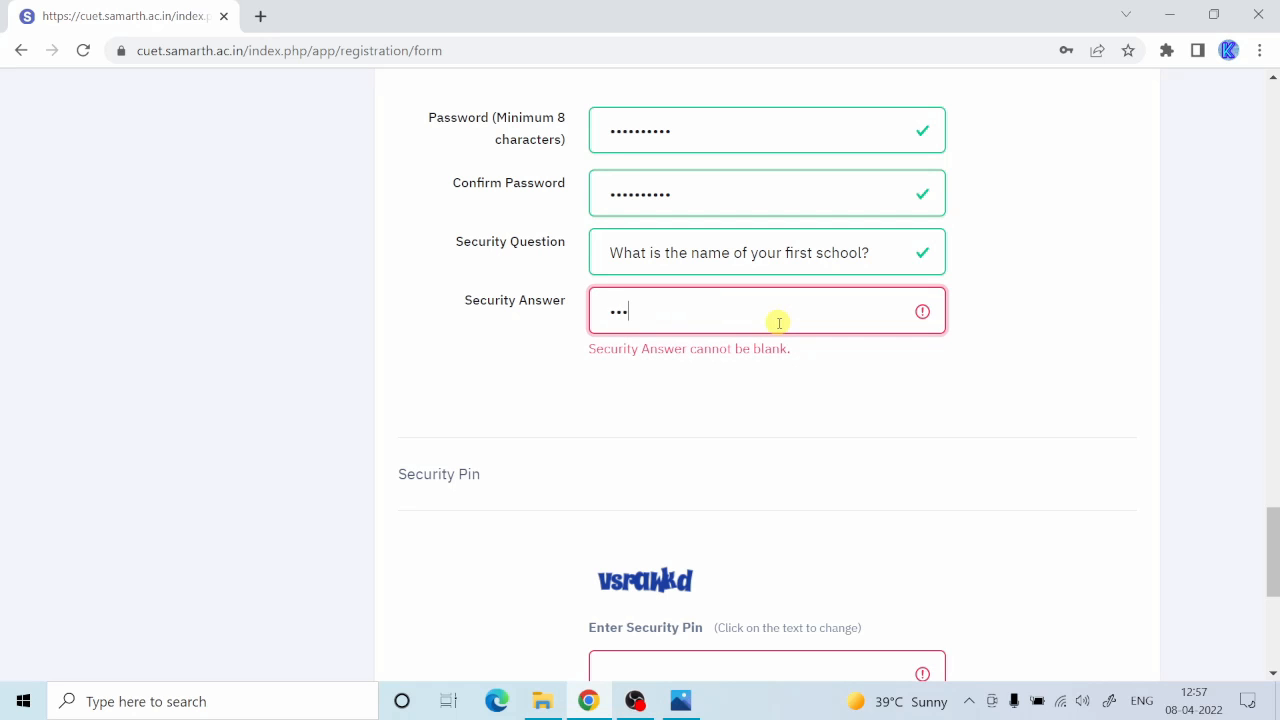
left_click(1086, 286)
scroll(486, 323, "down", 2)
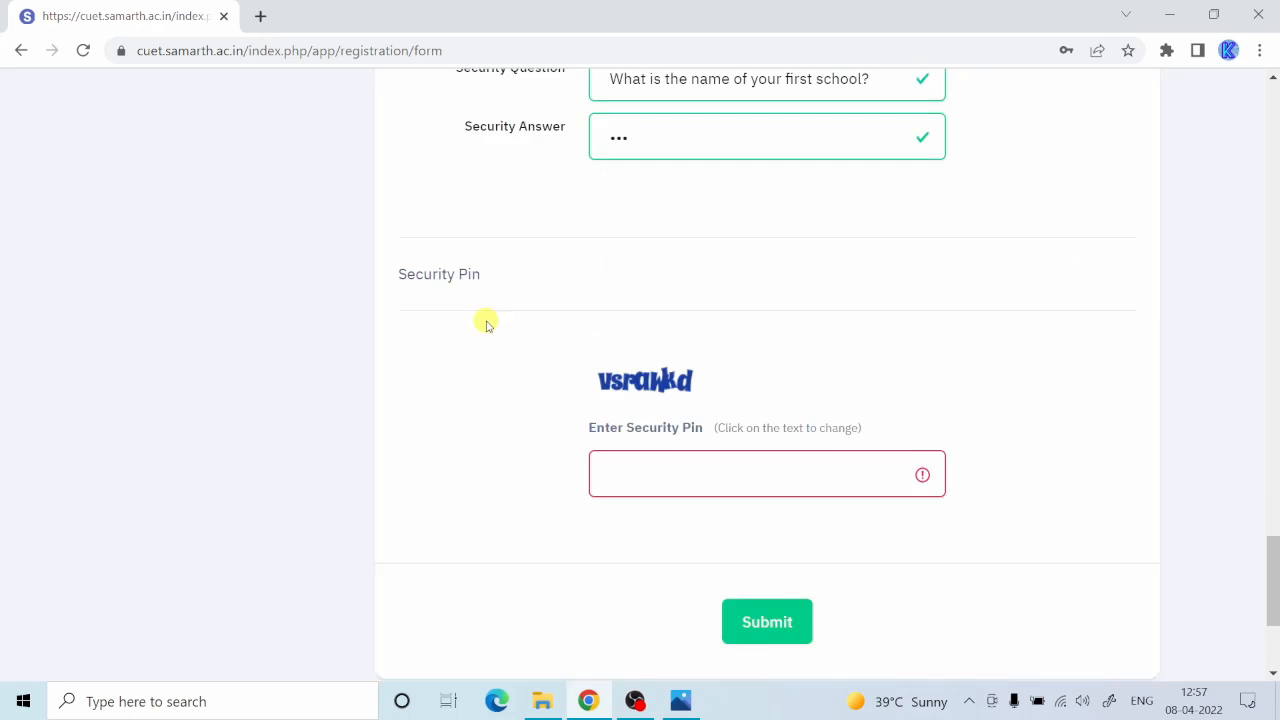
scroll(480, 280, "down", 1)
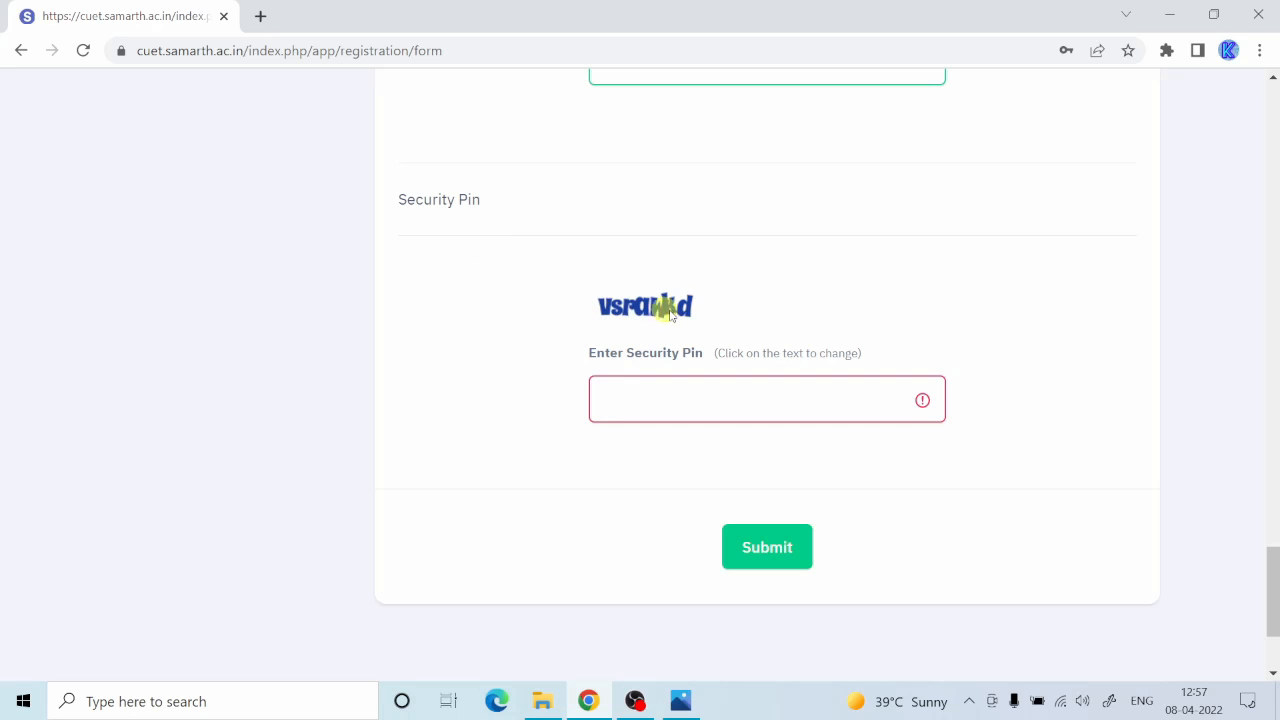
Step: Enter the captcha text as the security pin and submit the registration form
left_click(663, 406)
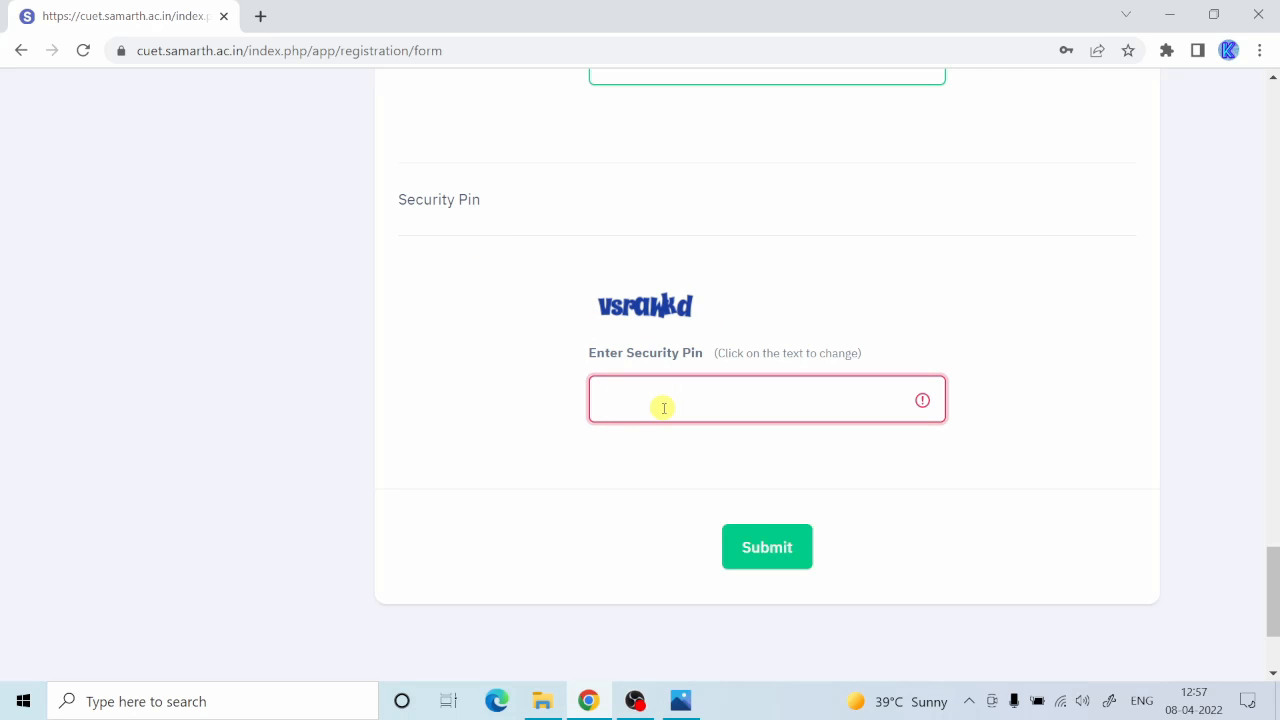
type("vsrawkd")
left_click(955, 436)
left_click(769, 550)
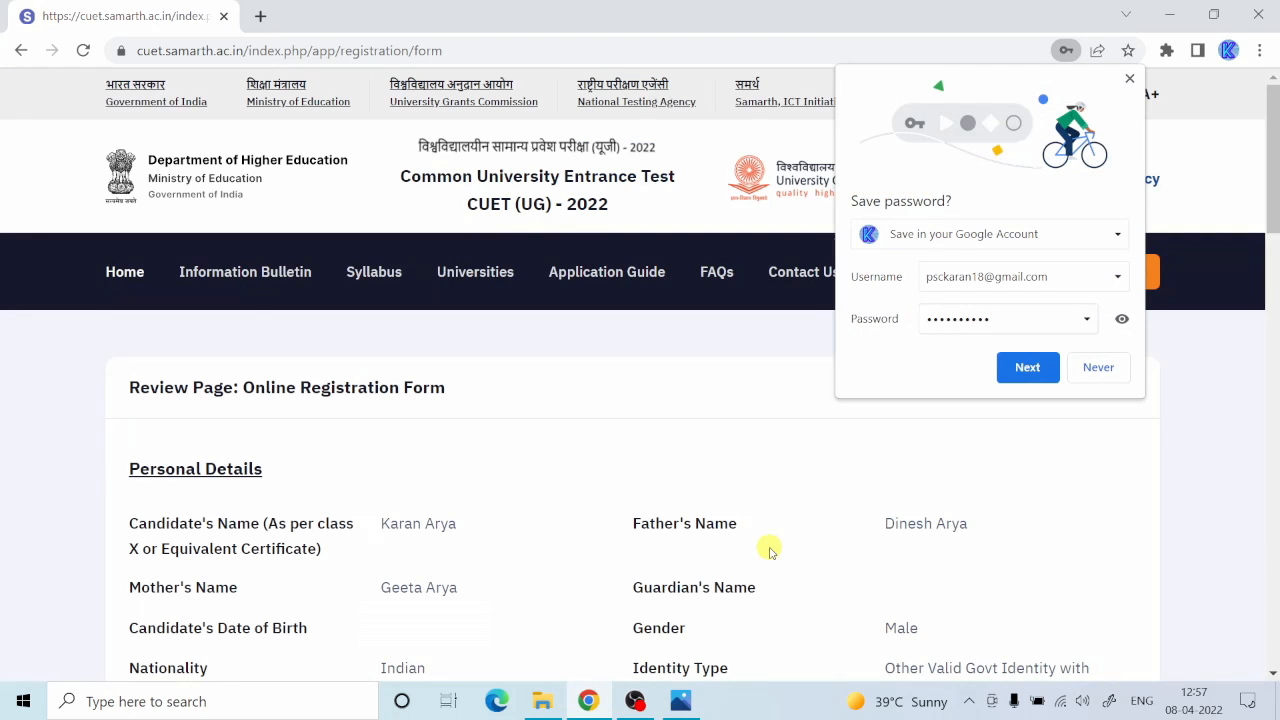
Step: Decline Chrome's save-password offer and scroll down the review page to the Particulars checklist
left_click(1108, 377)
scroll(557, 423, "down", 2)
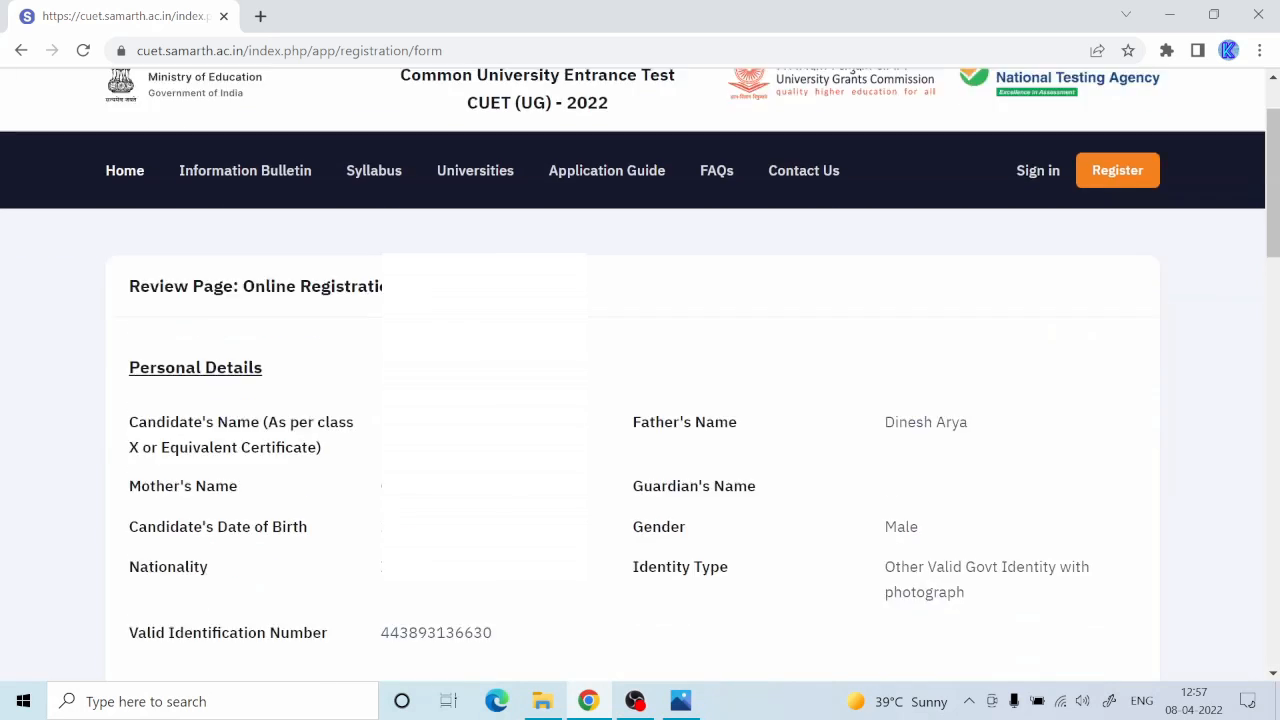
scroll(640, 375, "down", 1)
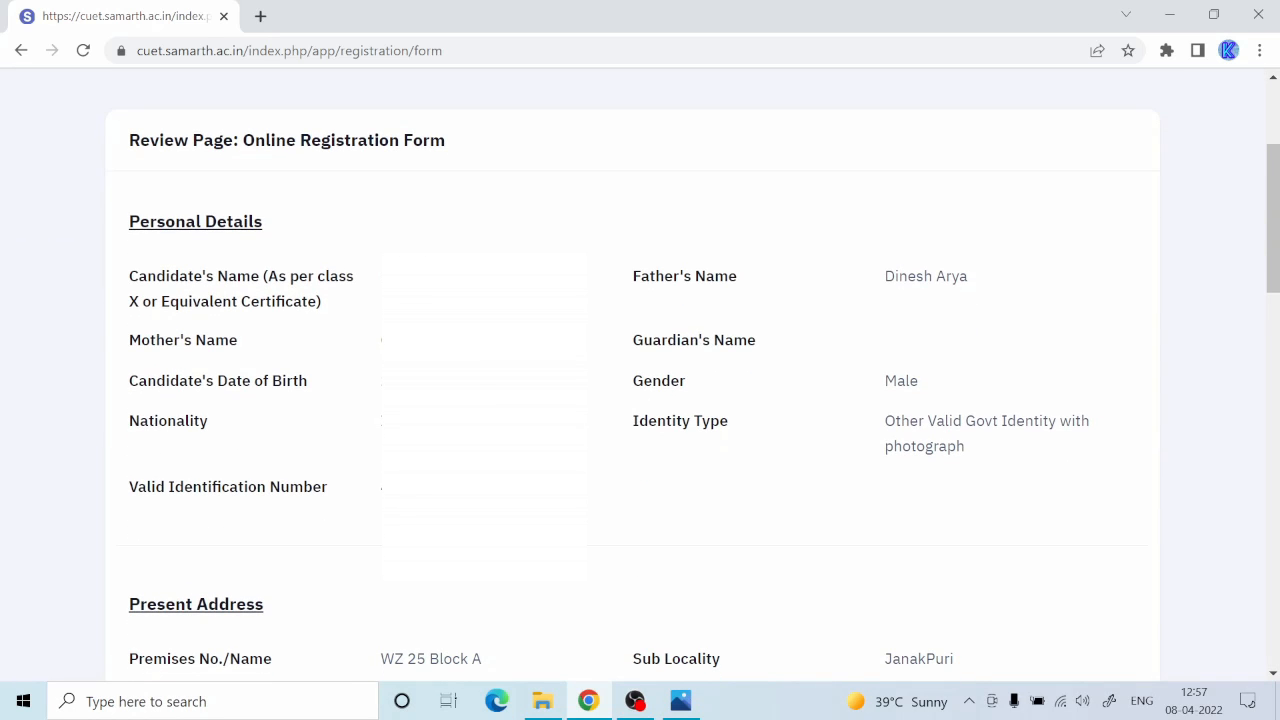
scroll(640, 375, "down", 2)
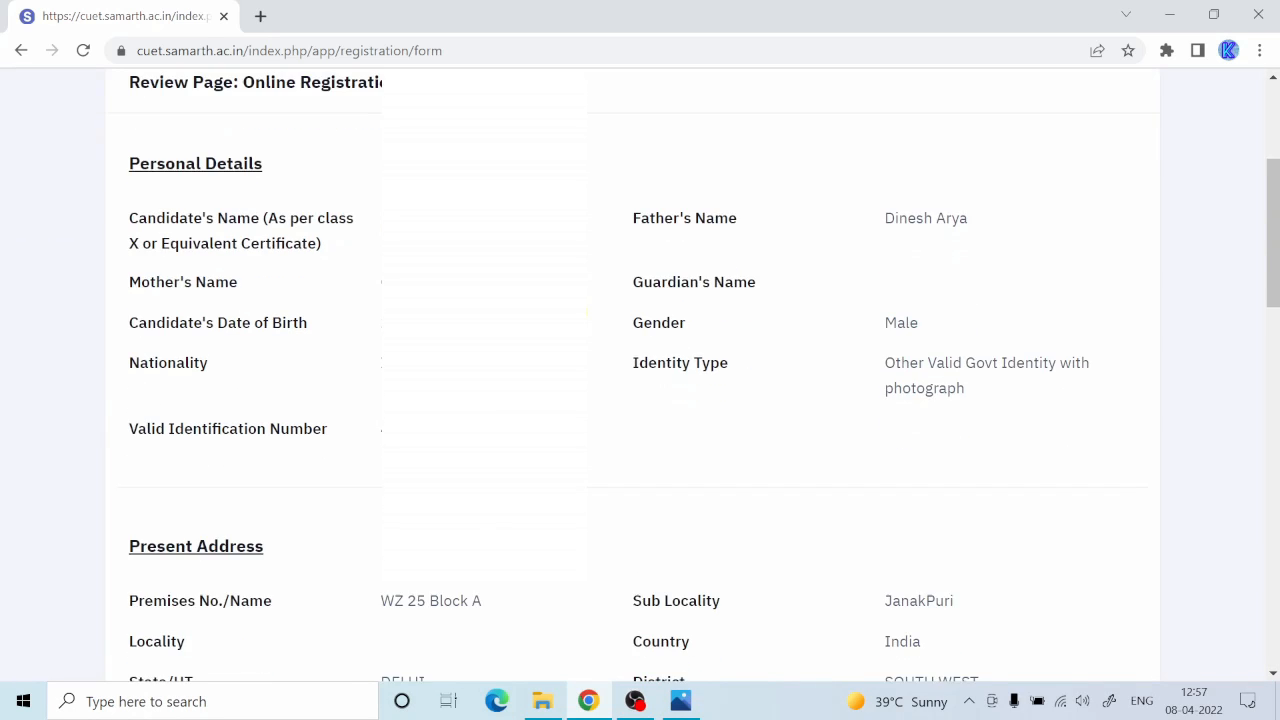
scroll(575, 316, "down", 7)
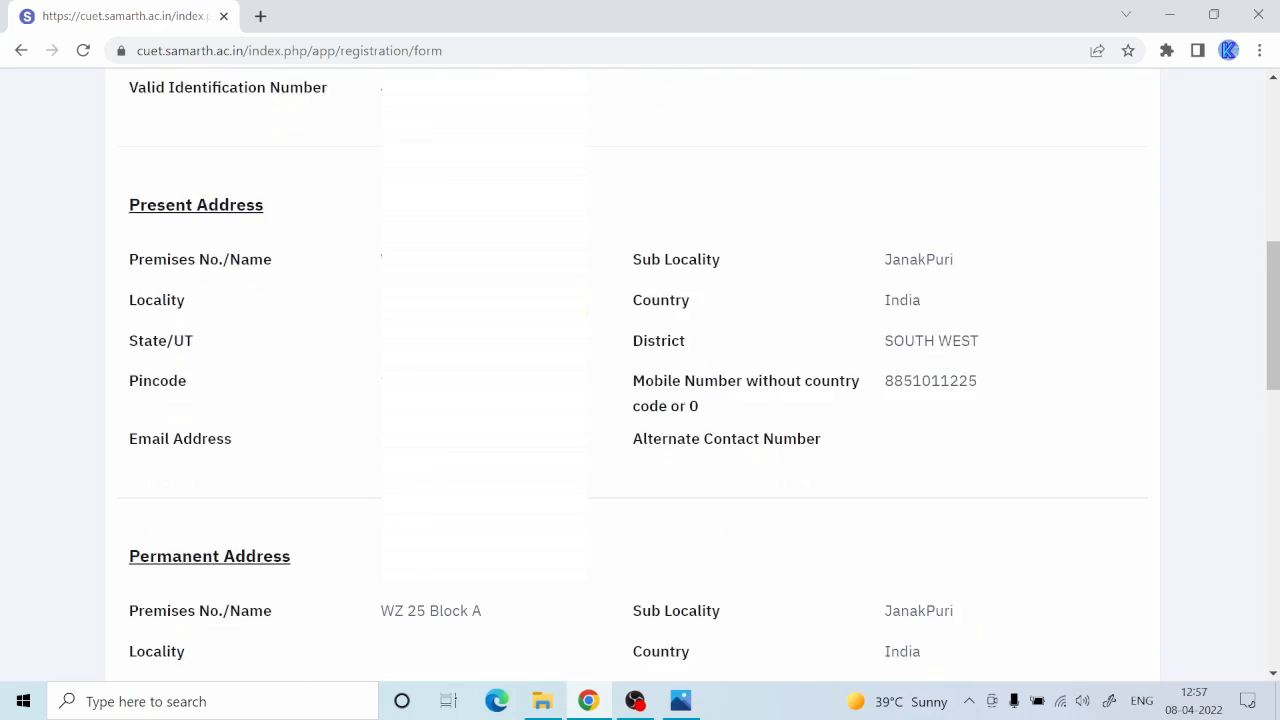
scroll(575, 316, "down", 3)
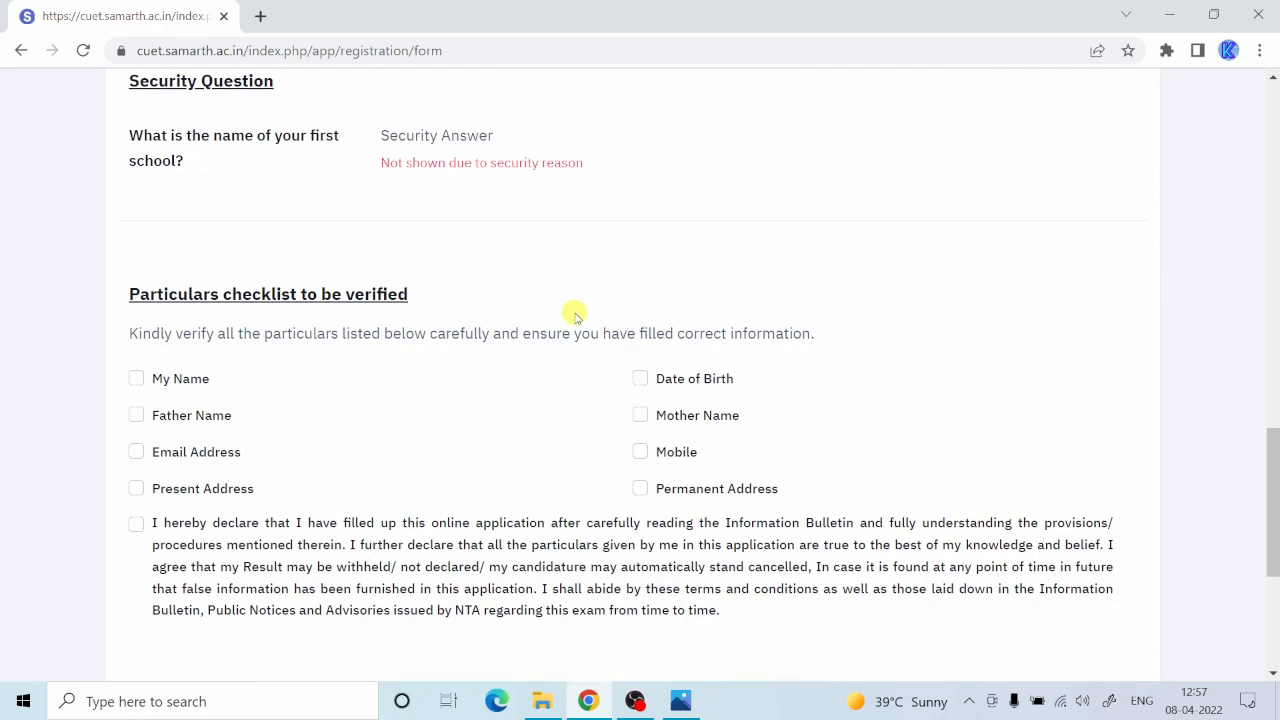
scroll(575, 316, "down", 1)
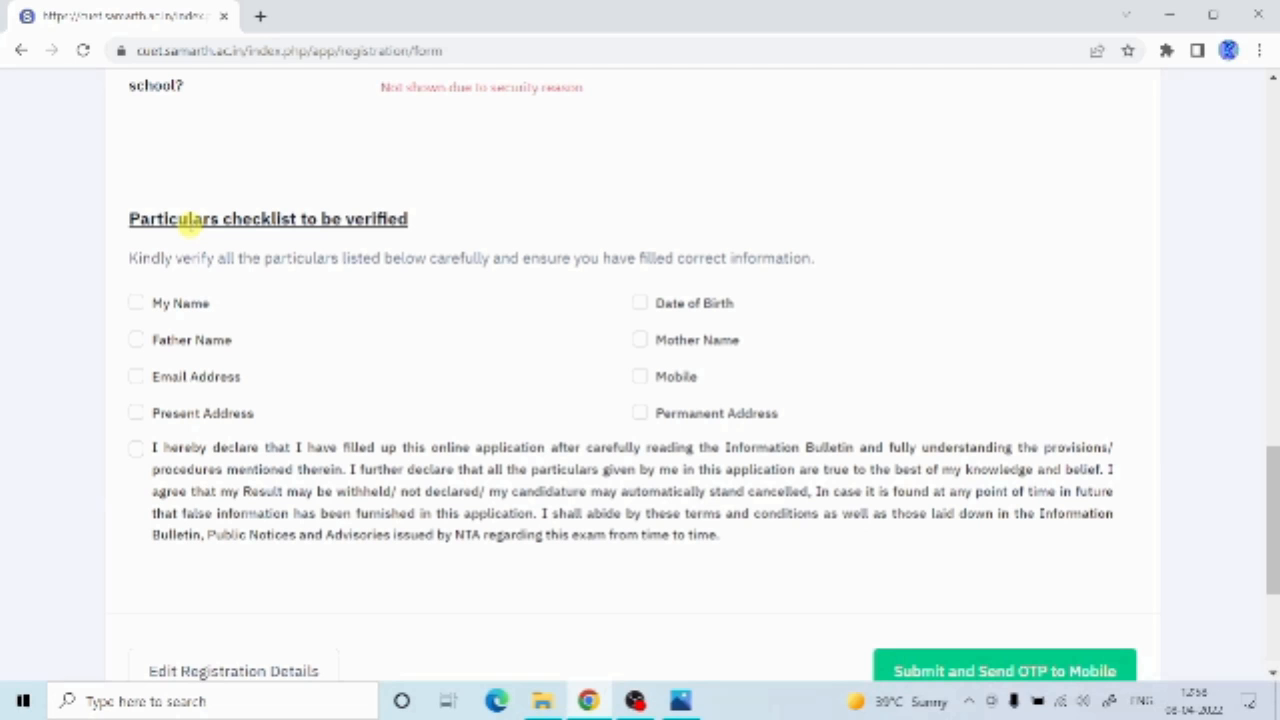
Step: Tick name, parents' names, email, mobile, date of birth and both address particulars, then accept the declaration
scroll(185, 225, "down", 1)
left_click(136, 216)
left_click(136, 253)
left_click(136, 289)
left_click(136, 326)
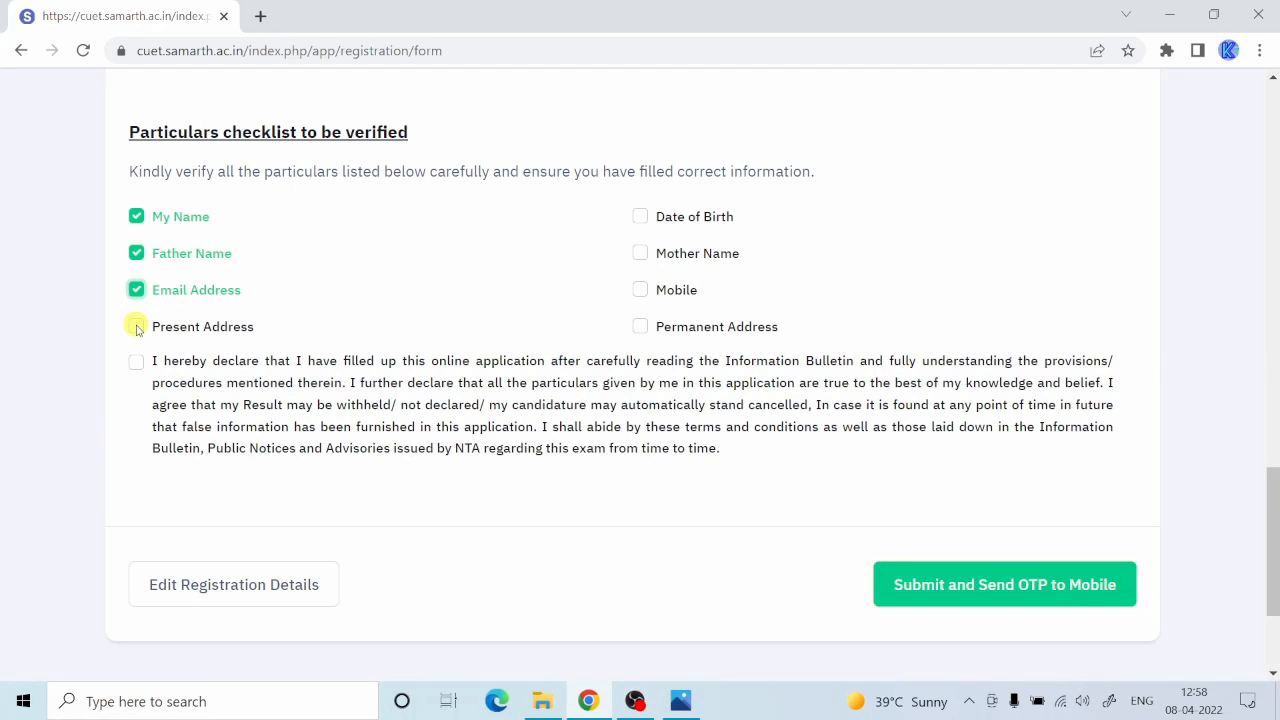
left_click(640, 215)
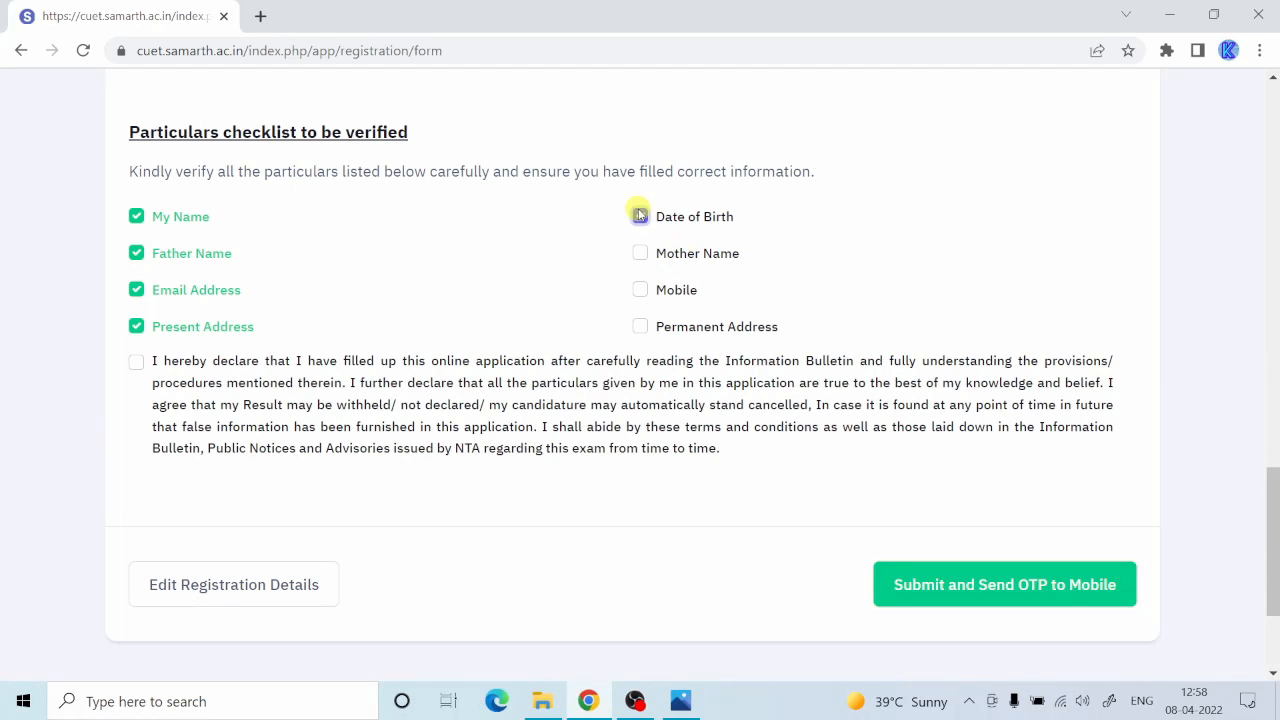
left_click(640, 253)
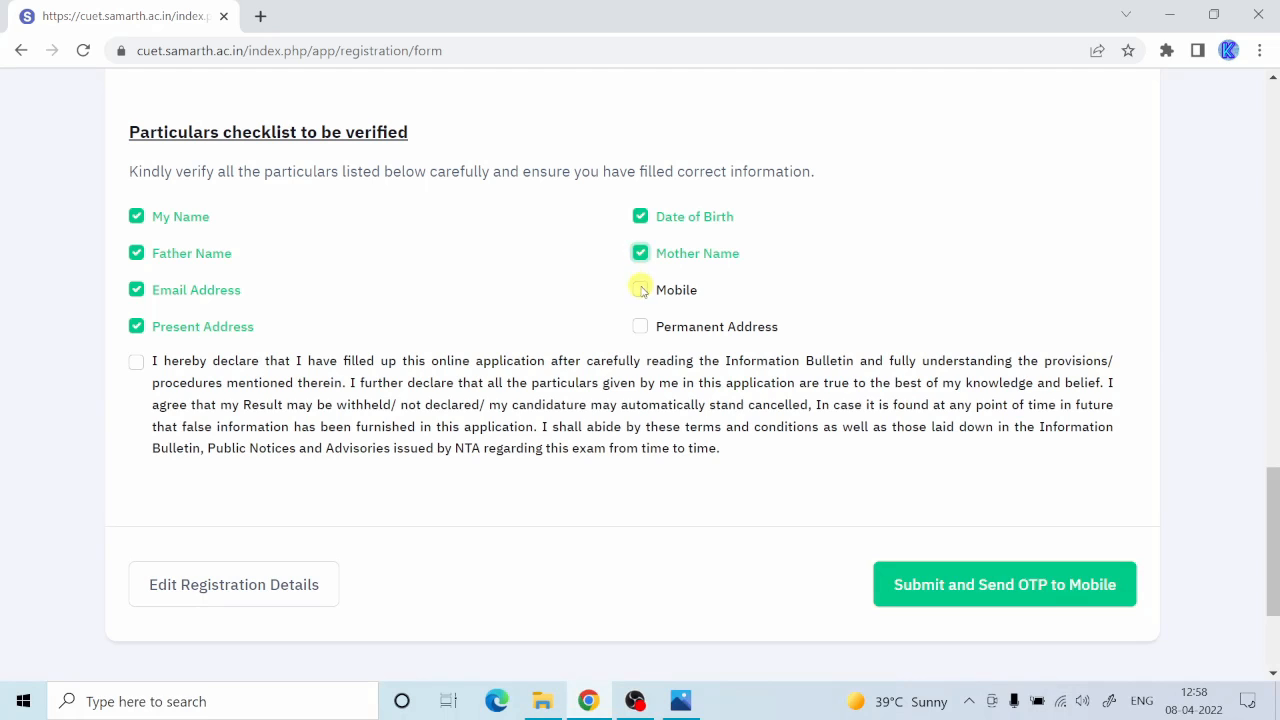
left_click(641, 297)
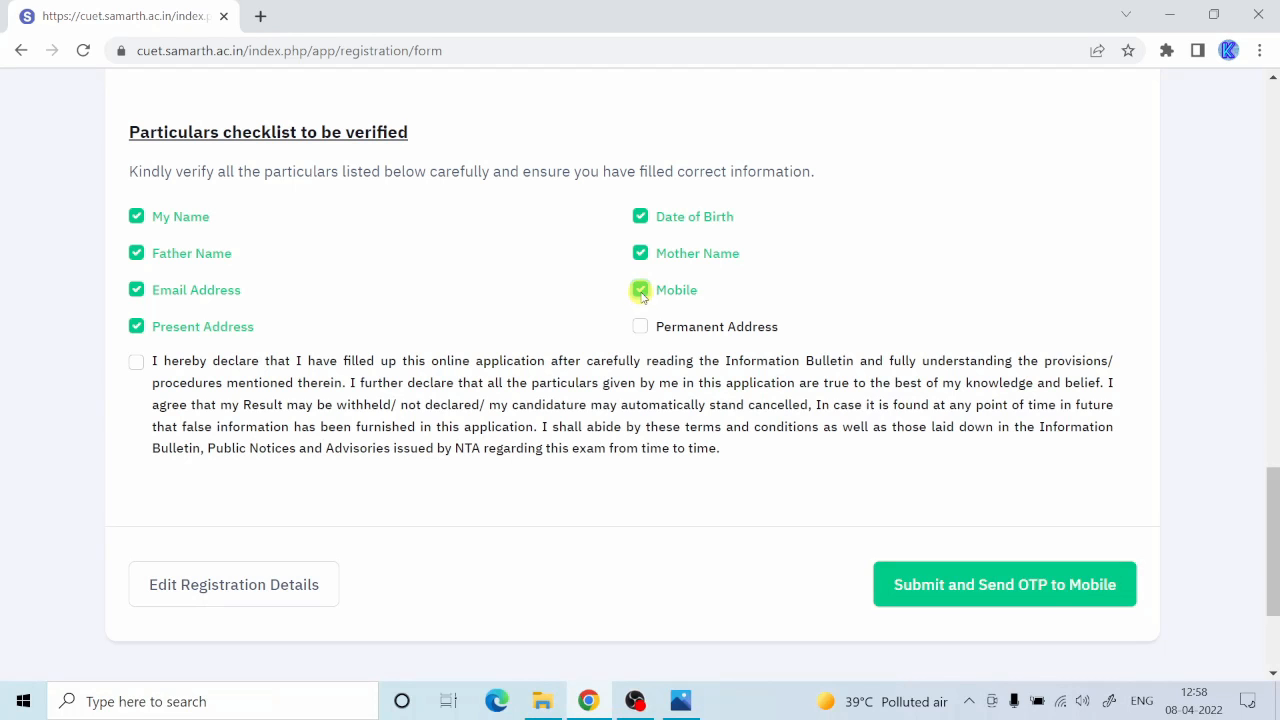
left_click(640, 326)
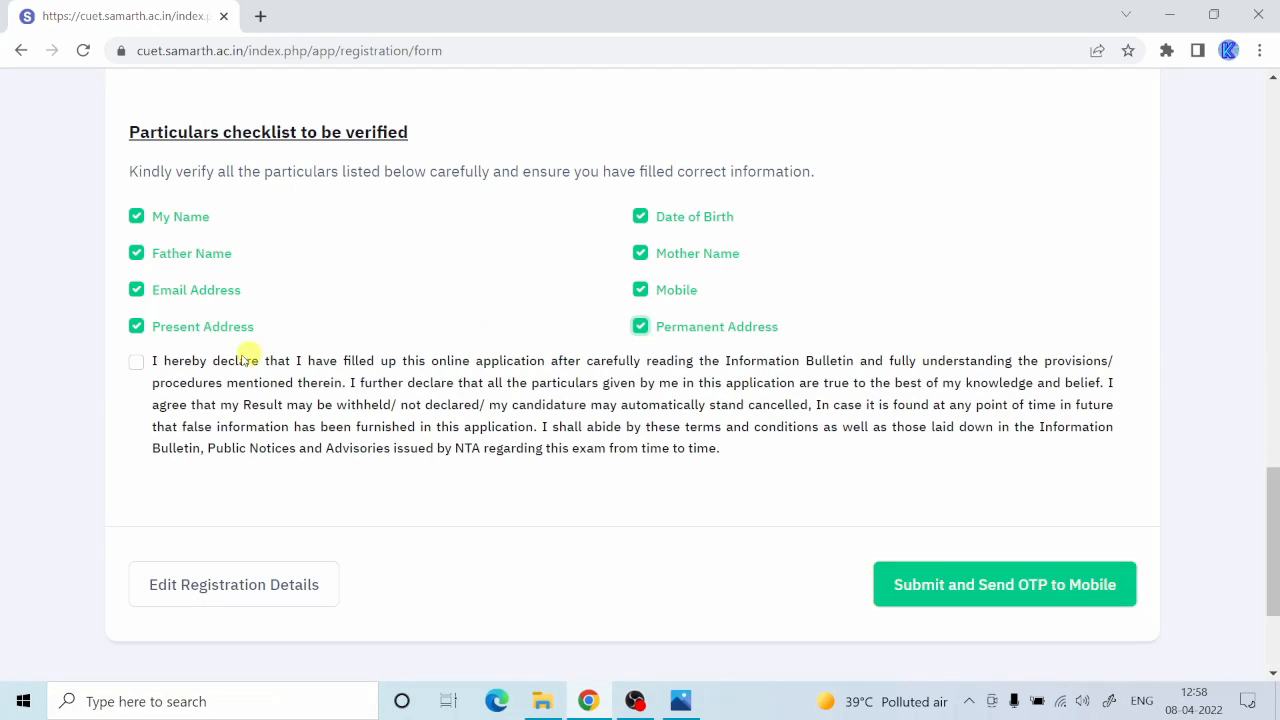
left_click(136, 362)
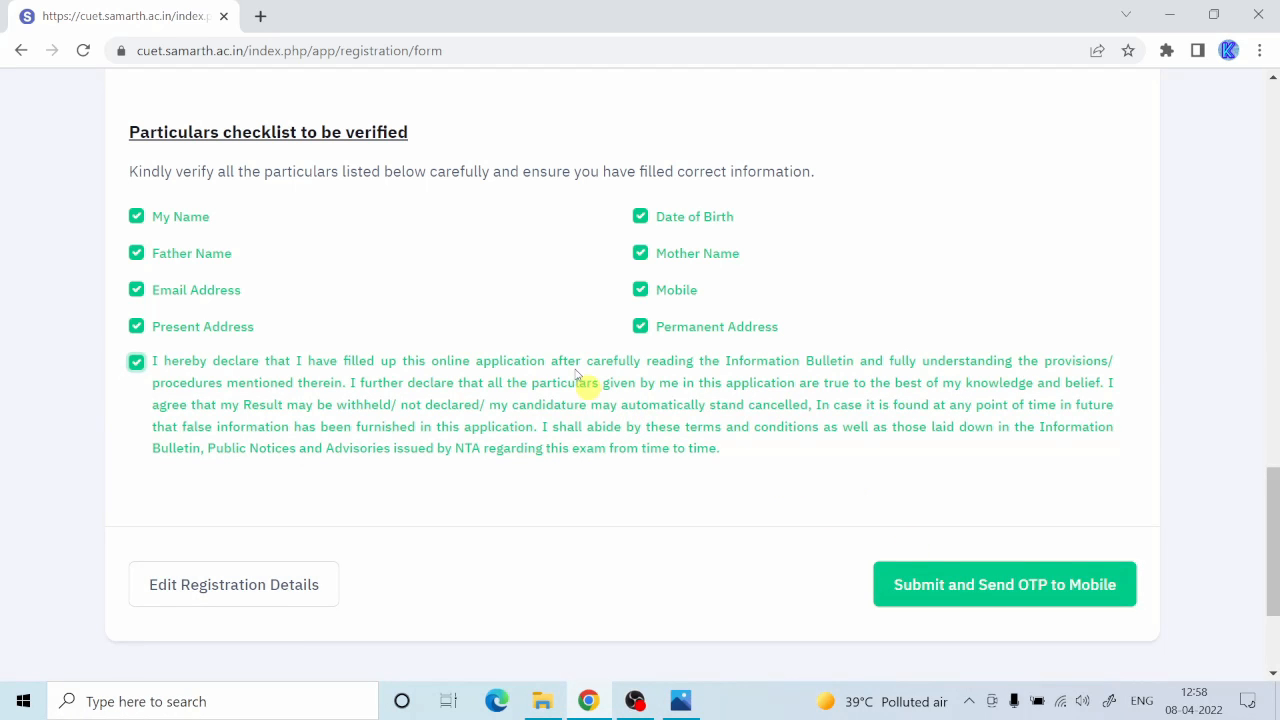
scroll(573, 375, "up", 10)
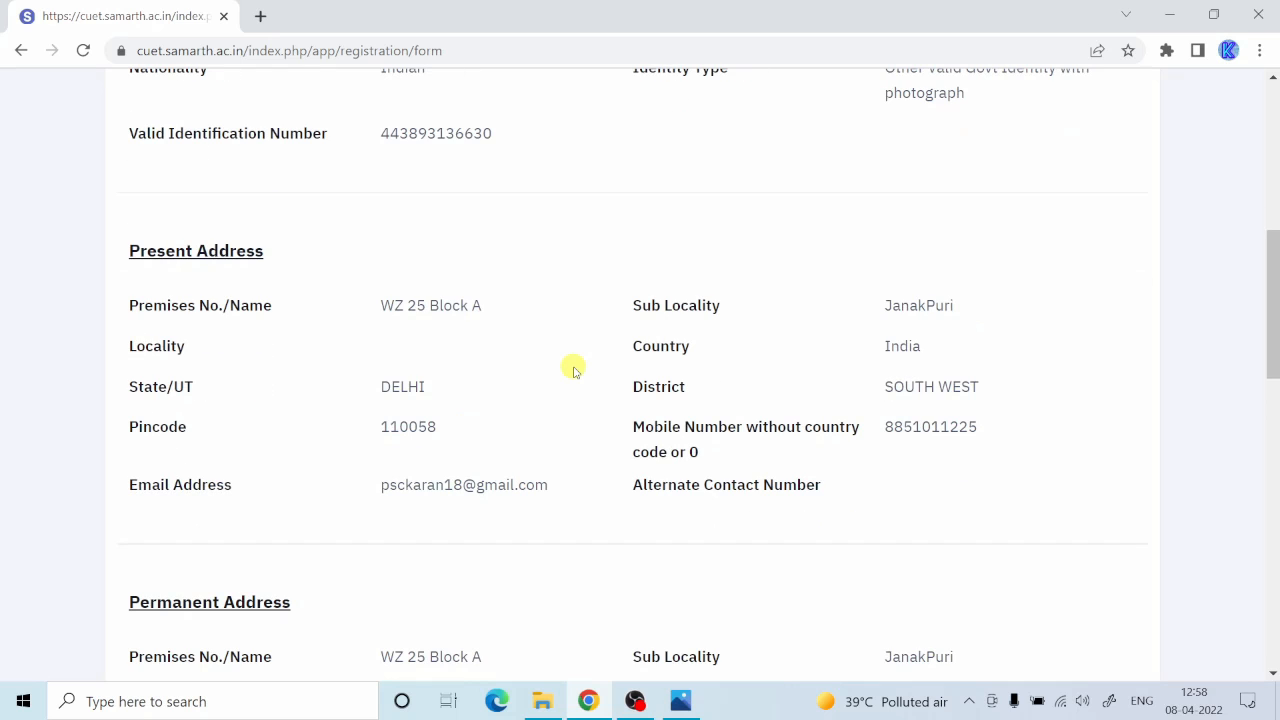
scroll(573, 371, "down", 10)
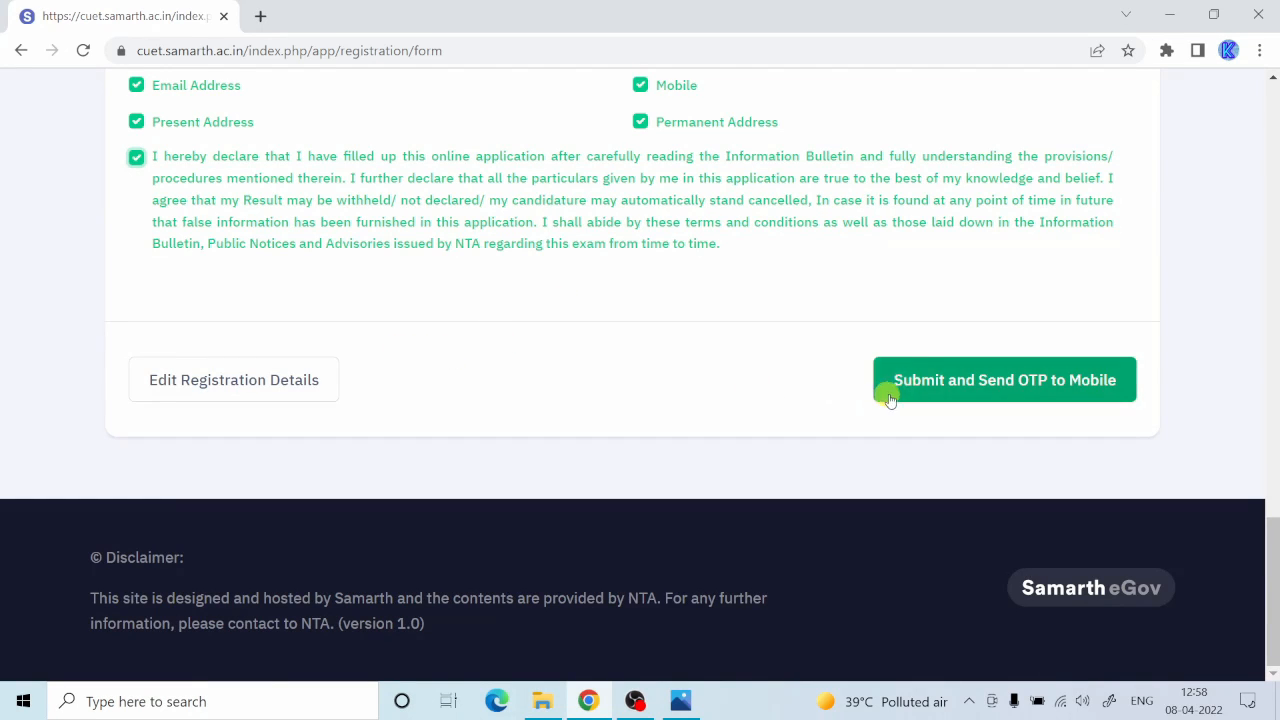
Step: Submit the registration, request the mobile OTP, and confirm the prompt
left_click(931, 380)
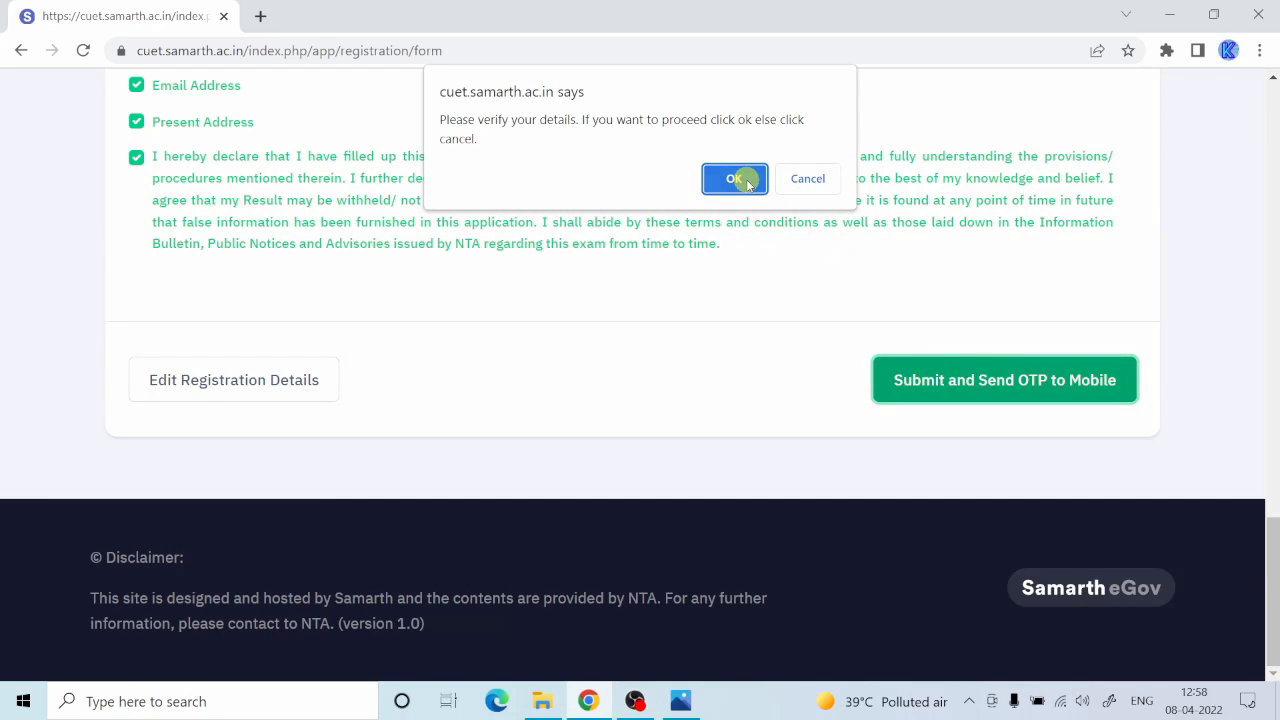
left_click(745, 178)
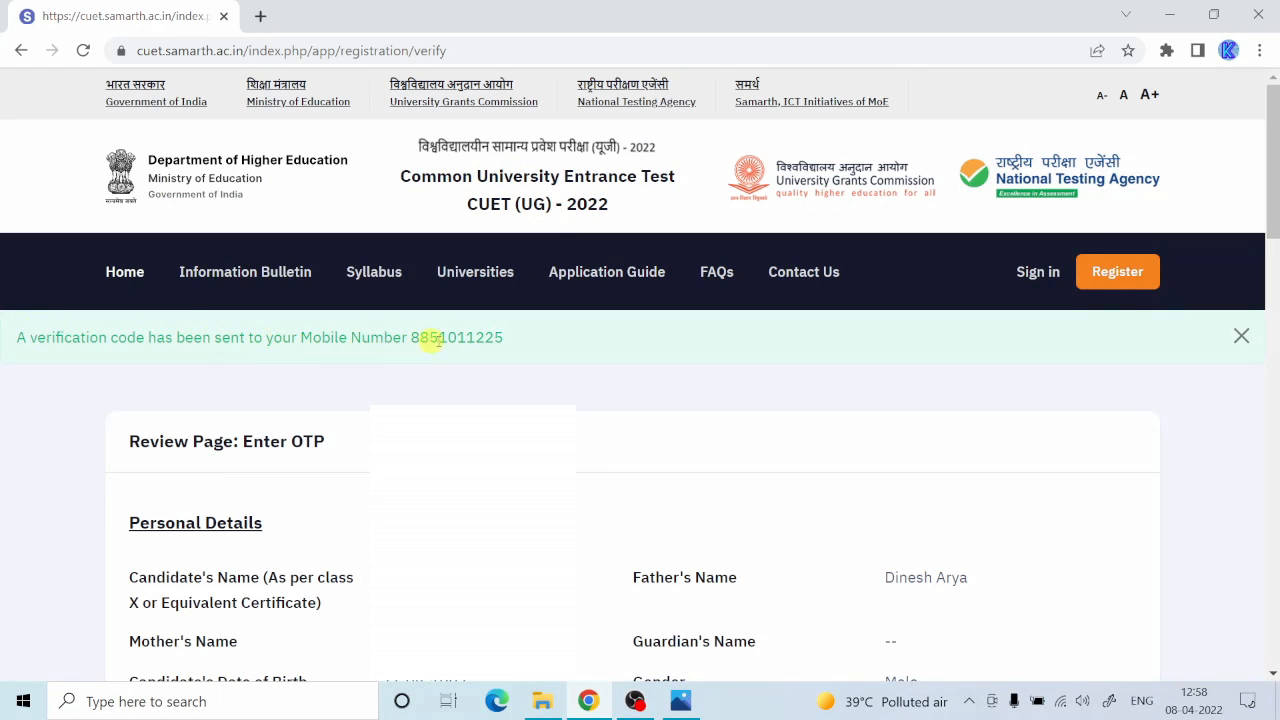
Step: Enter the captcha security pin and the OTP received on the mobile, then submit
scroll(528, 378, "down", 10)
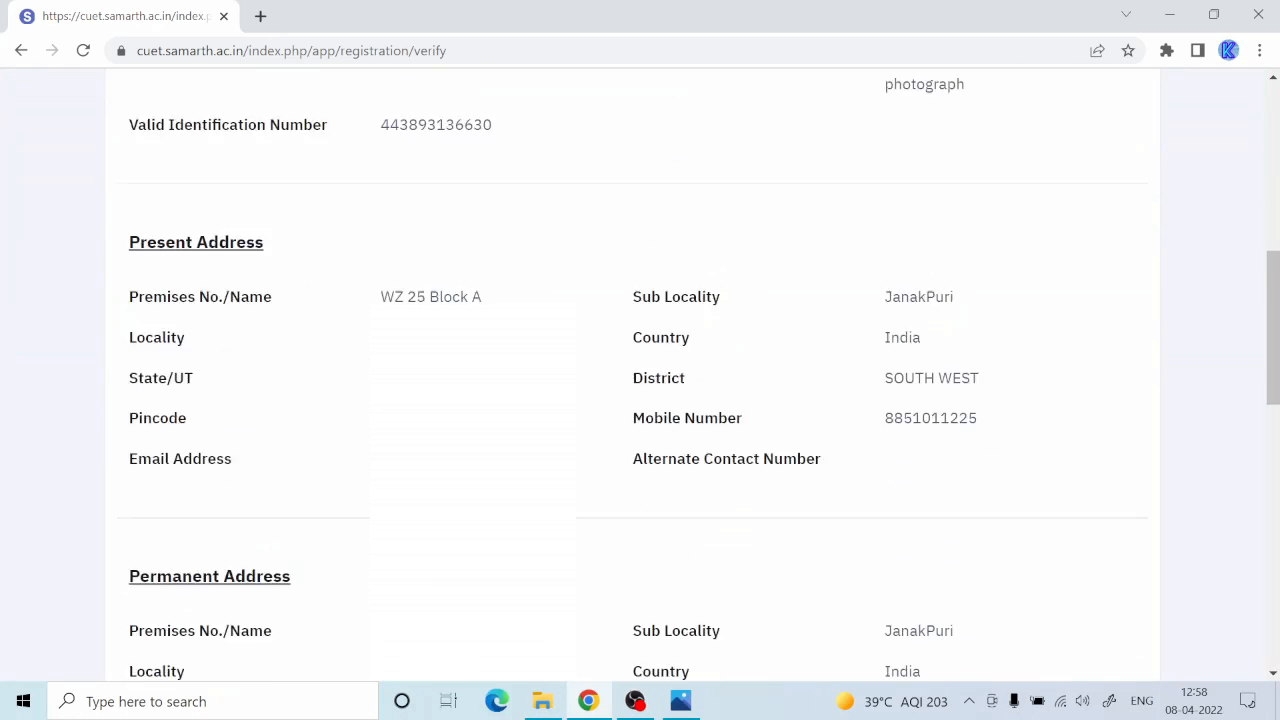
scroll(528, 378, "down", 10)
scroll(528, 376, "up", 1)
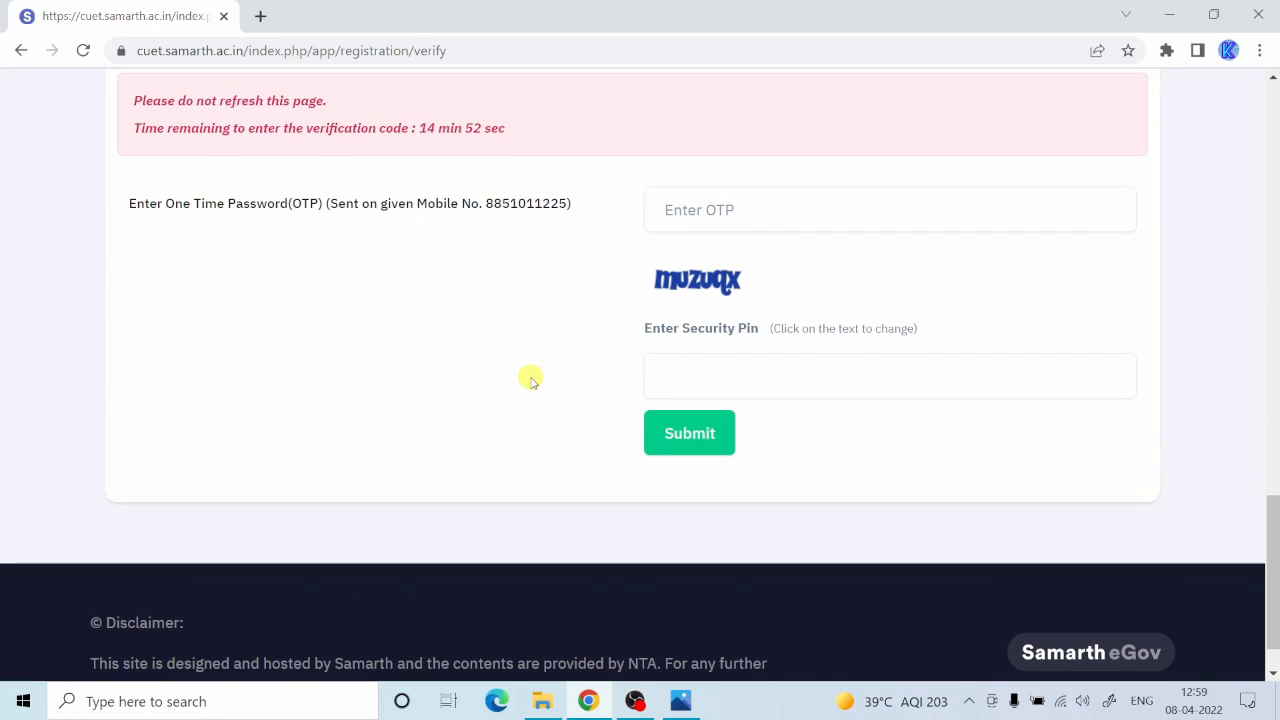
scroll(531, 380, "up", 1)
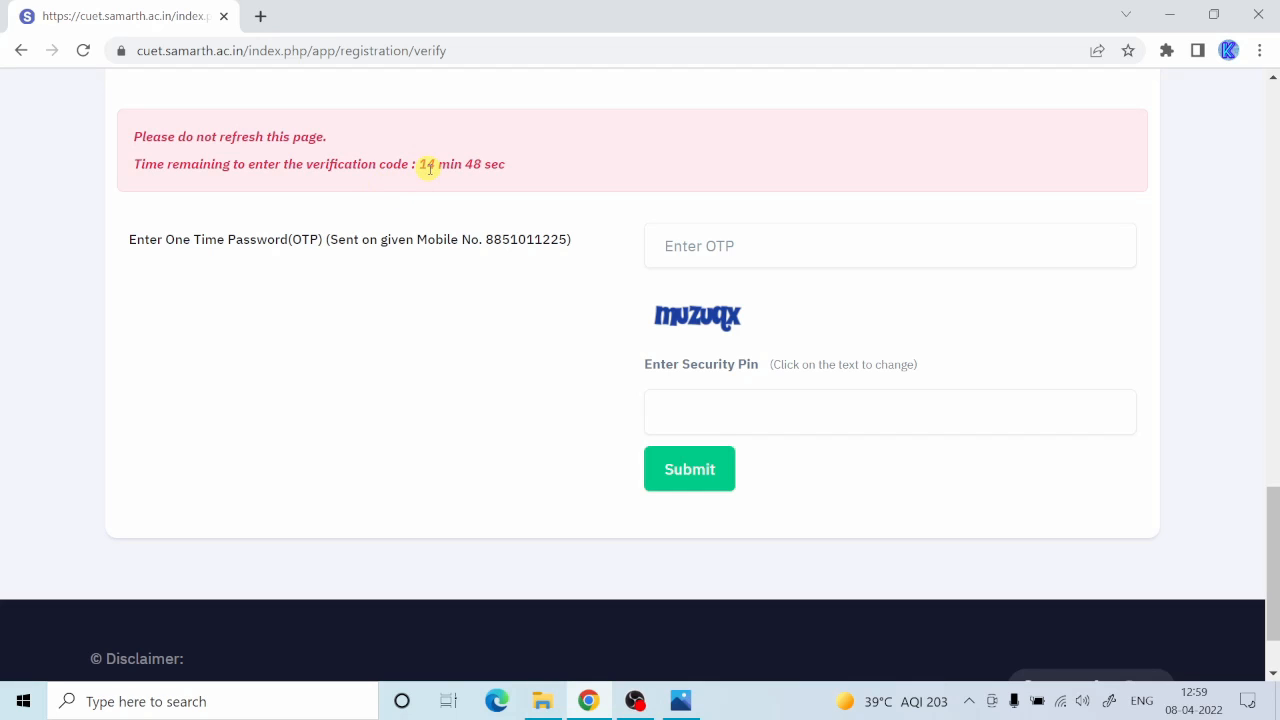
left_click(669, 233)
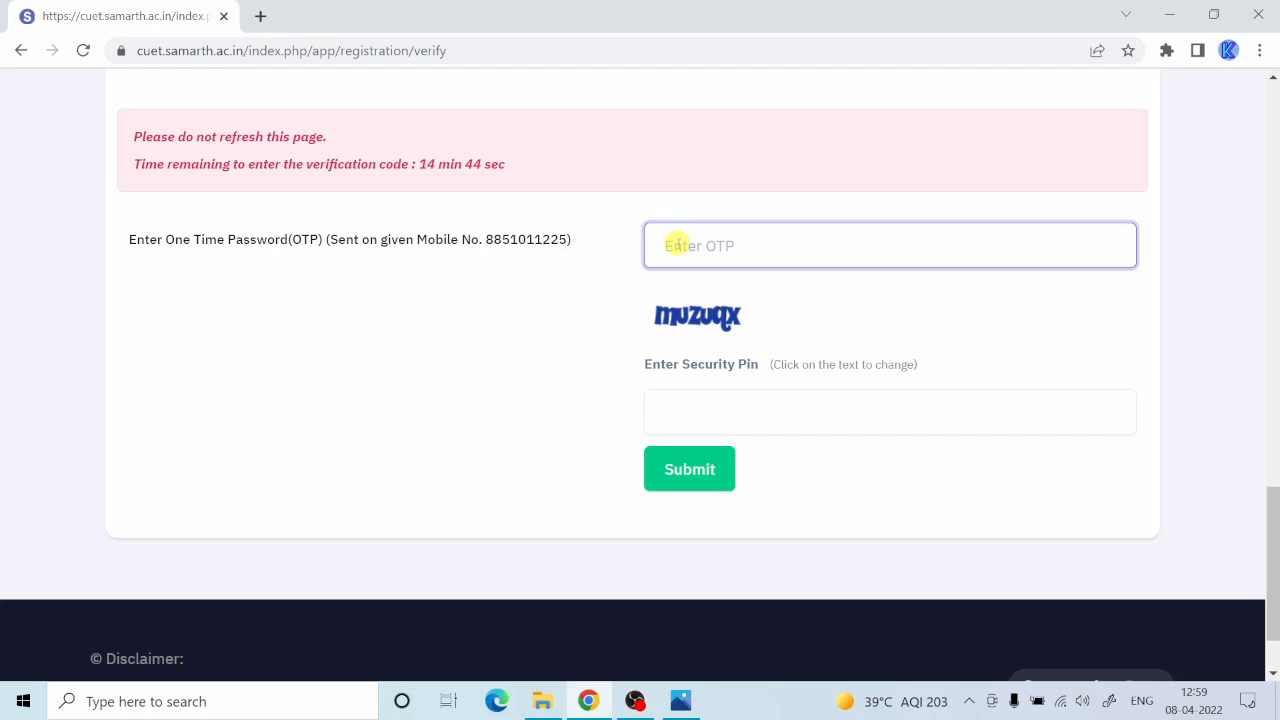
left_click(706, 414)
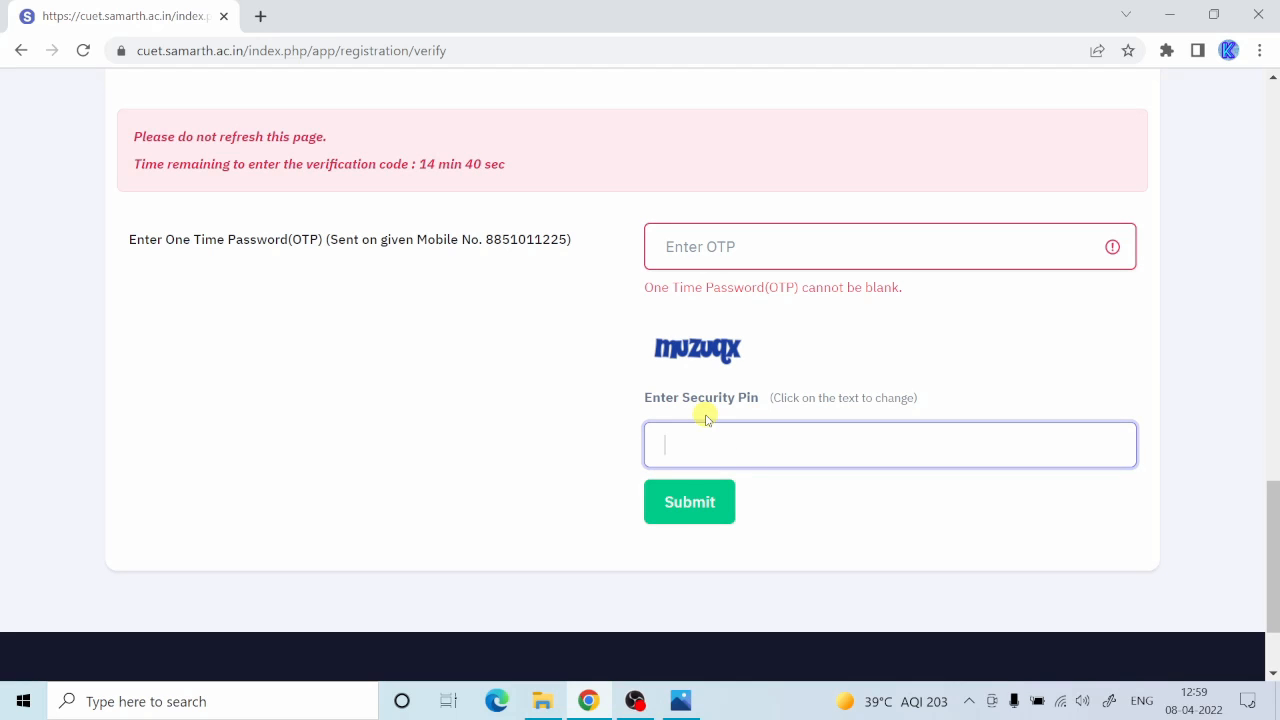
type("muzuqx")
left_click(691, 234)
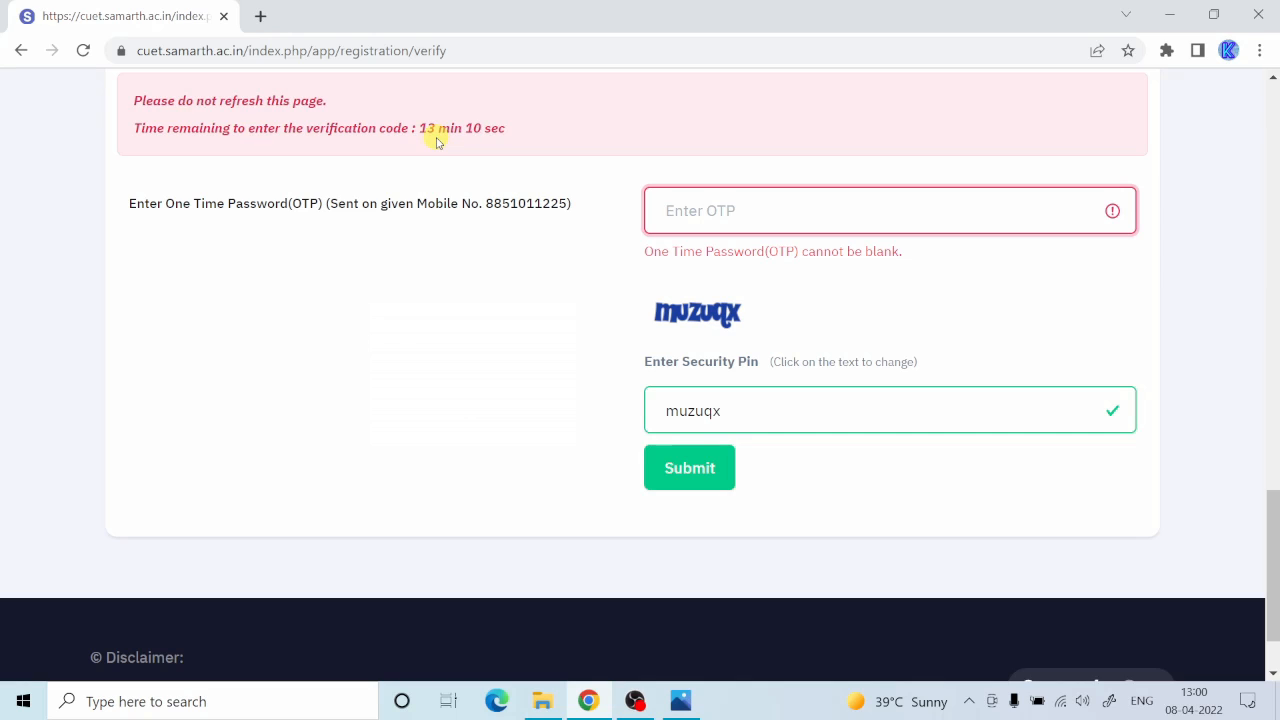
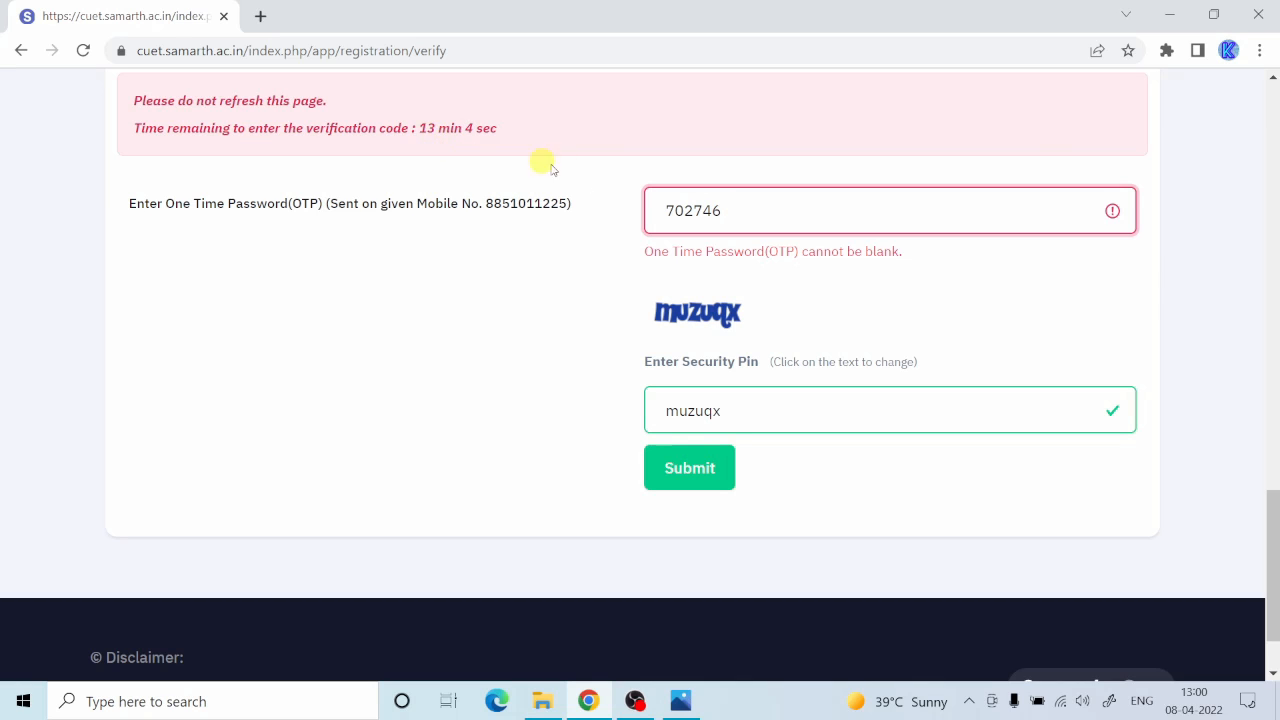
left_click(678, 468)
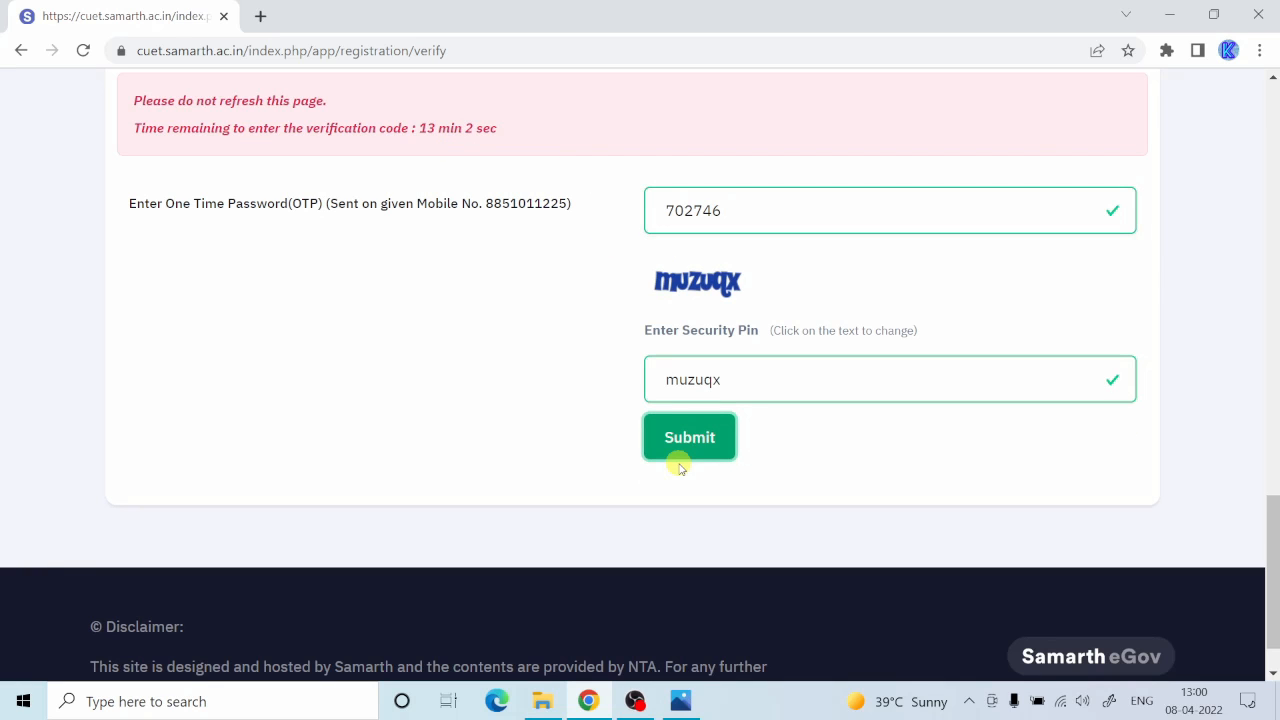
Step: Scroll the dashboard to review the application number, verified mobile and NOT SUBMITTED status
scroll(471, 425, "down", 1)
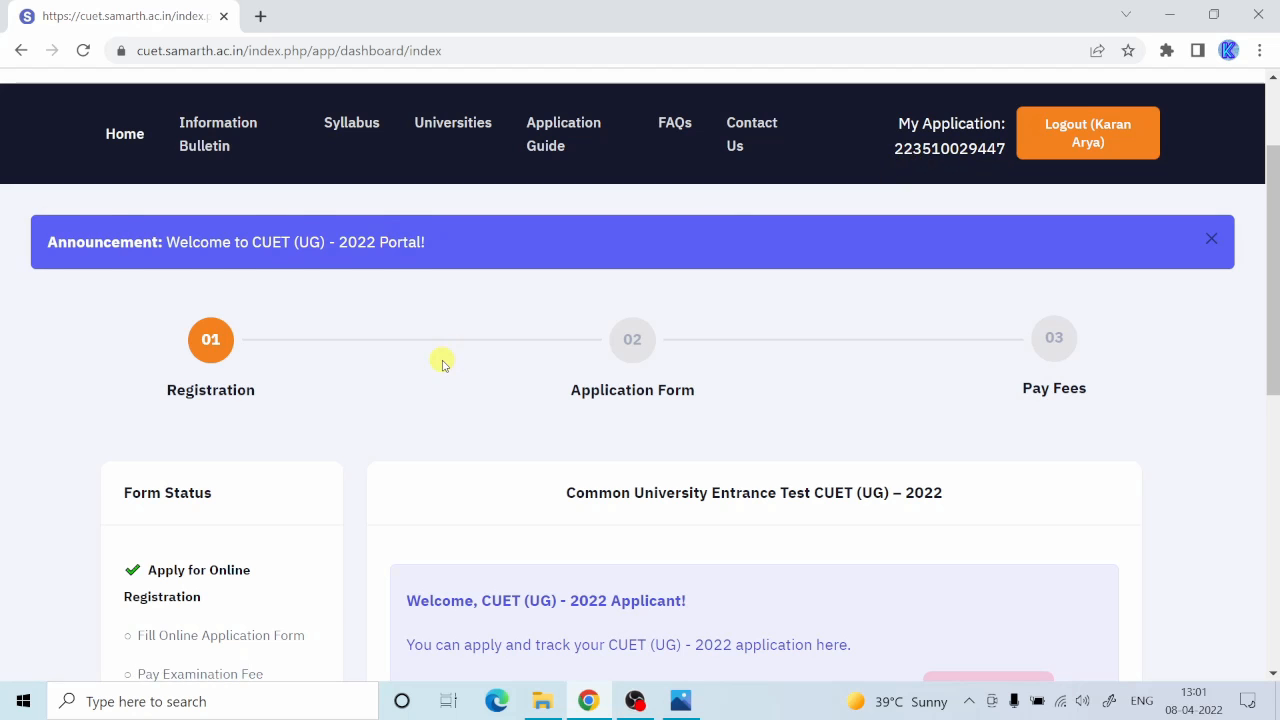
scroll(443, 357, "down", 1)
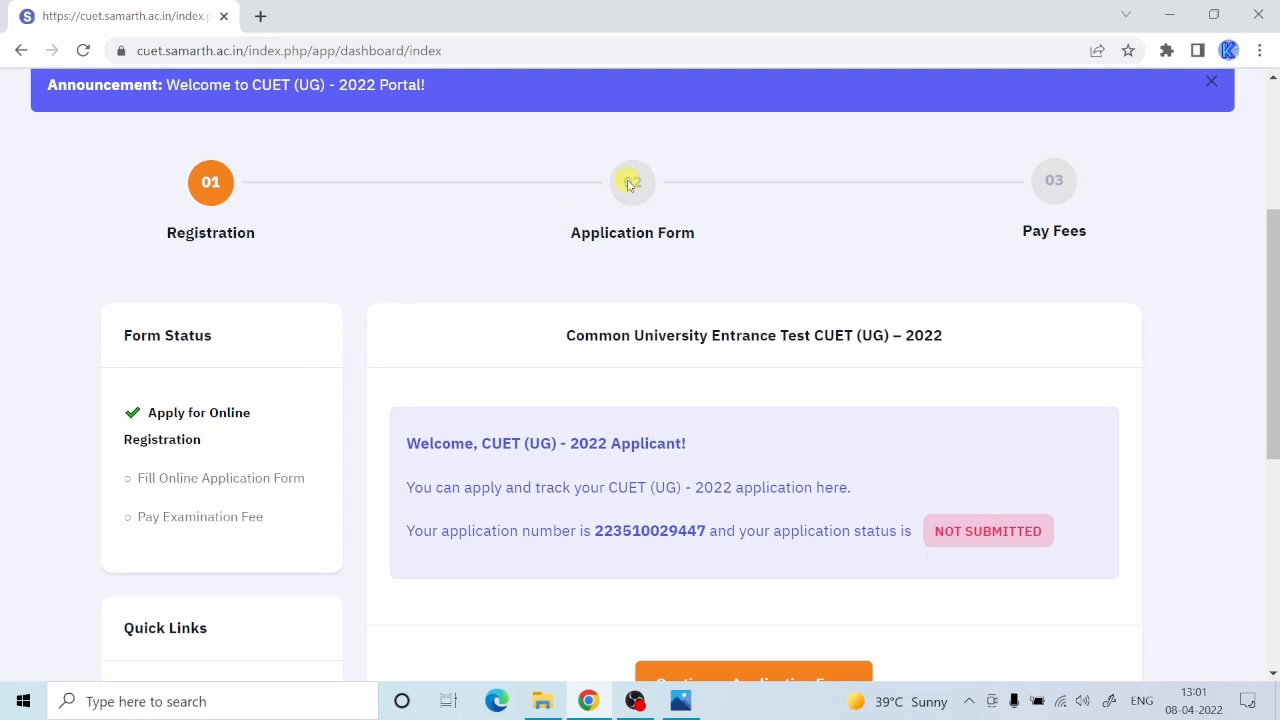
scroll(465, 280, "down", 1)
scroll(383, 322, "down", 1)
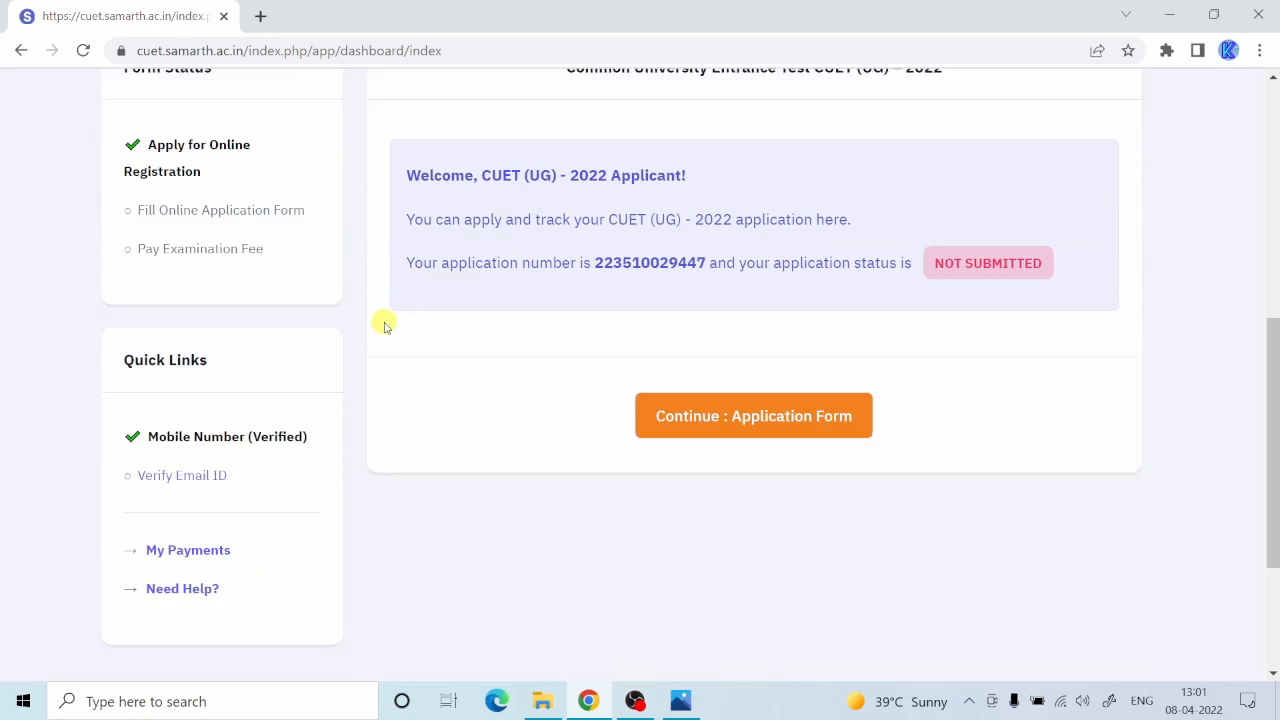
scroll(455, 330, "up", 1)
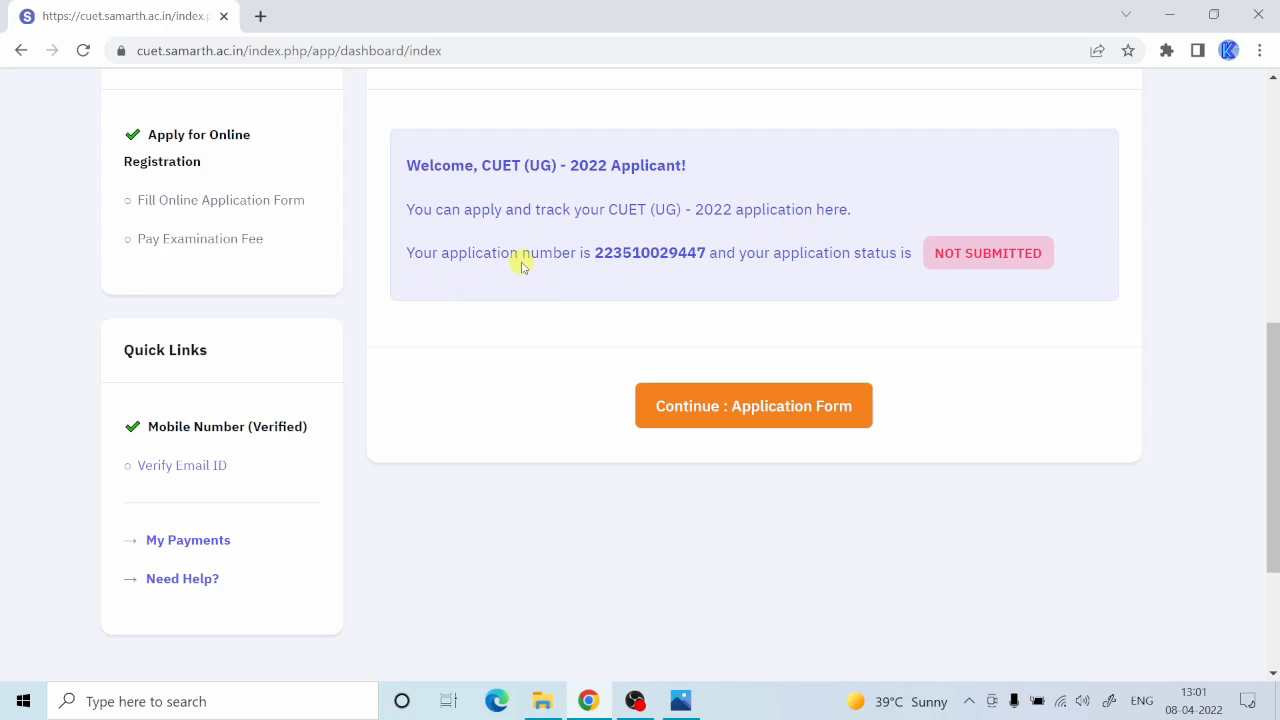
scroll(606, 254, "up", 3)
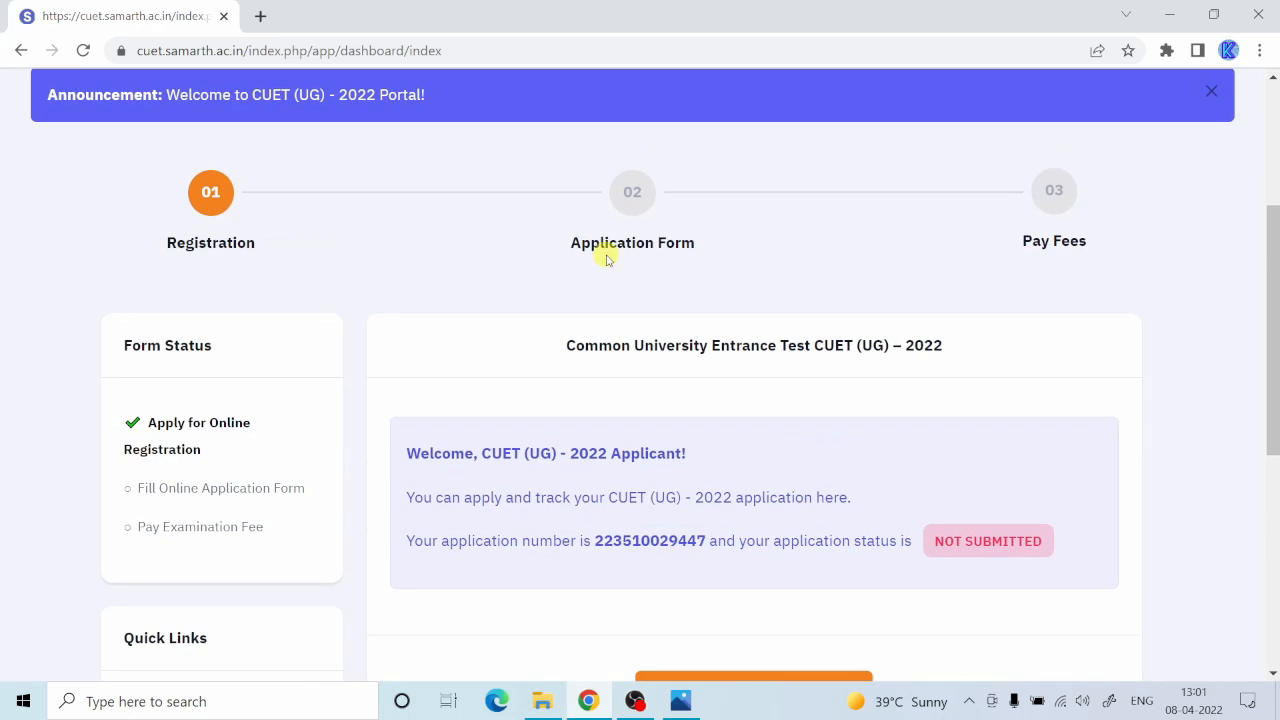
scroll(660, 258, "up", 2)
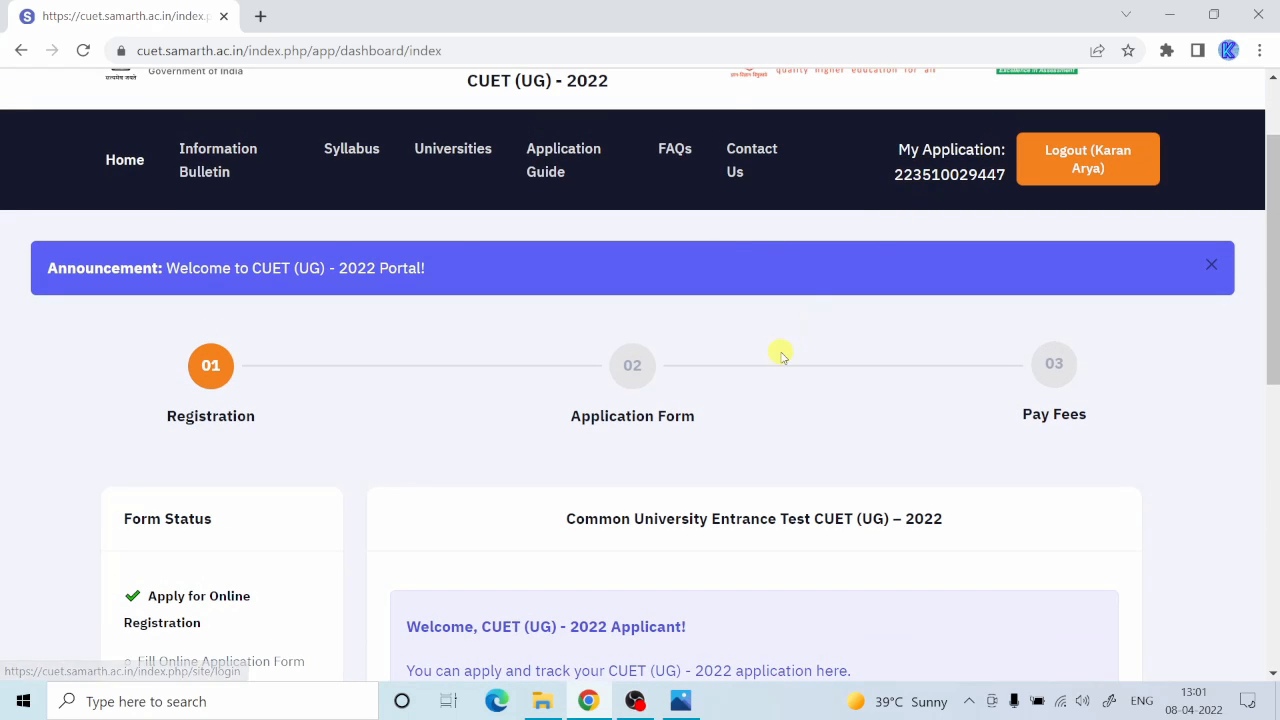
scroll(781, 356, "down", 3)
scroll(763, 386, "down", 1)
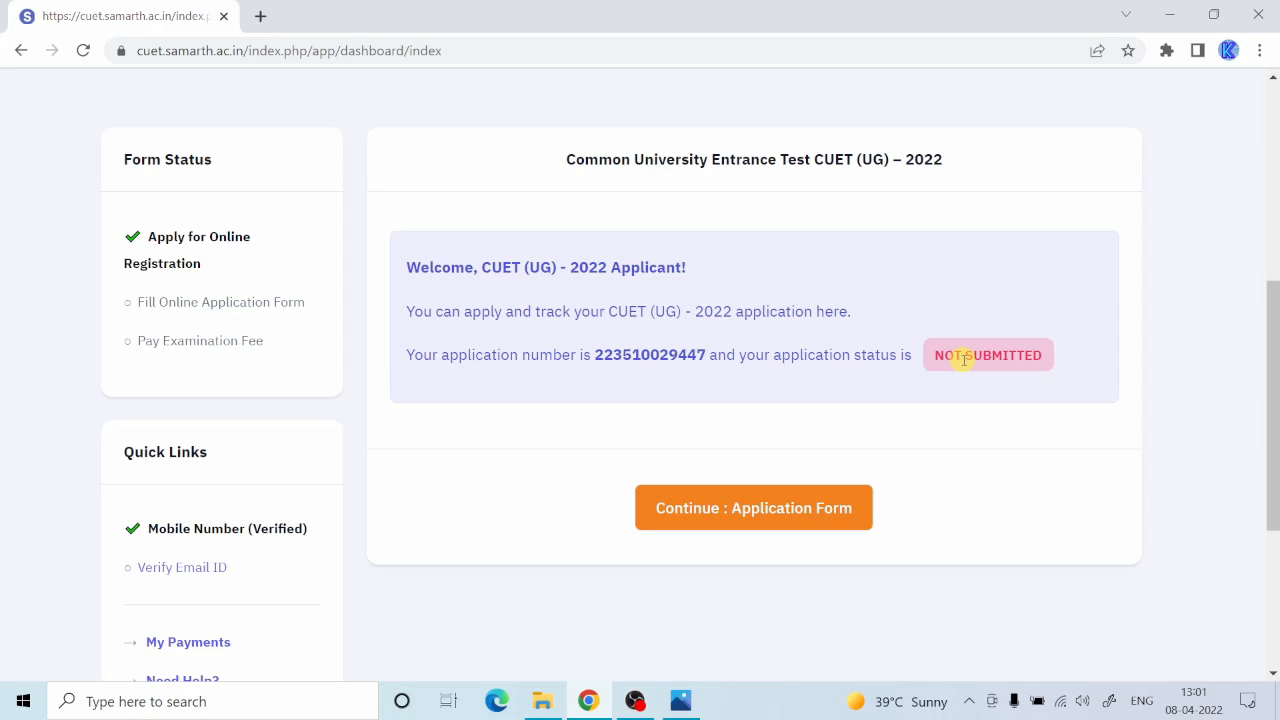
scroll(964, 360, "down", 1)
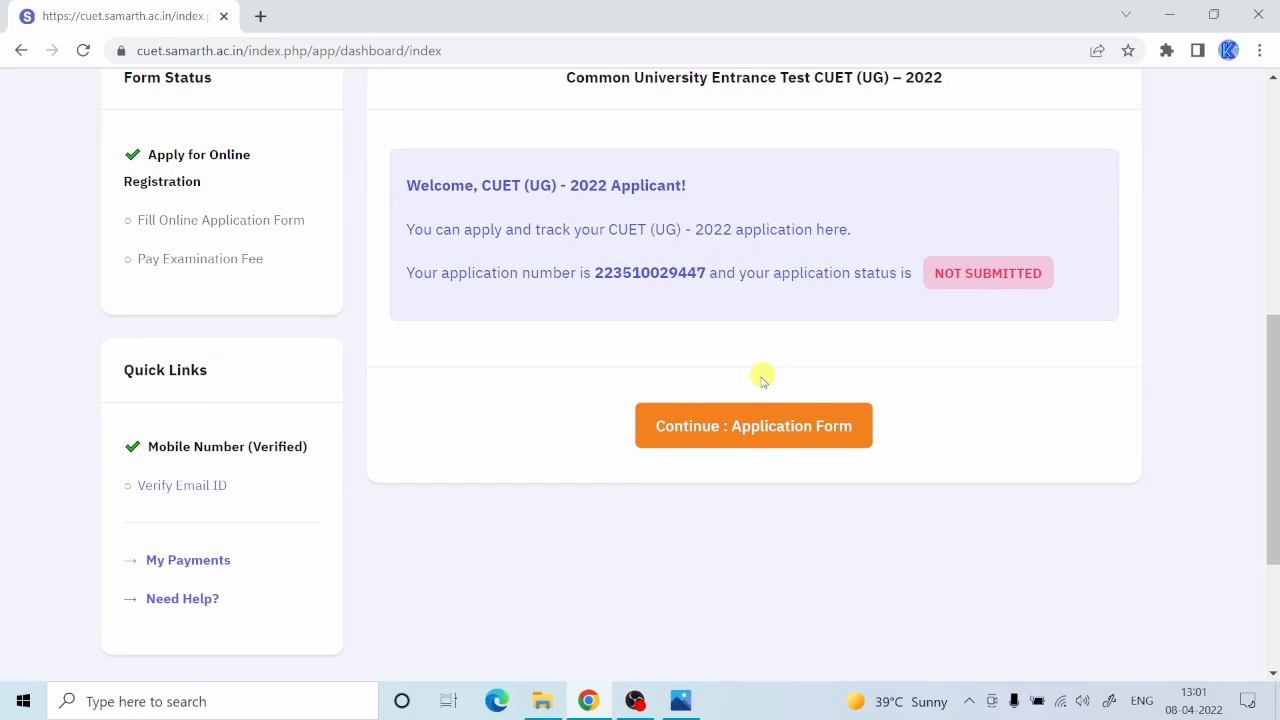
Step: Continue to the application form and set Category to General/Unreserved and PwBD to No
left_click(740, 421)
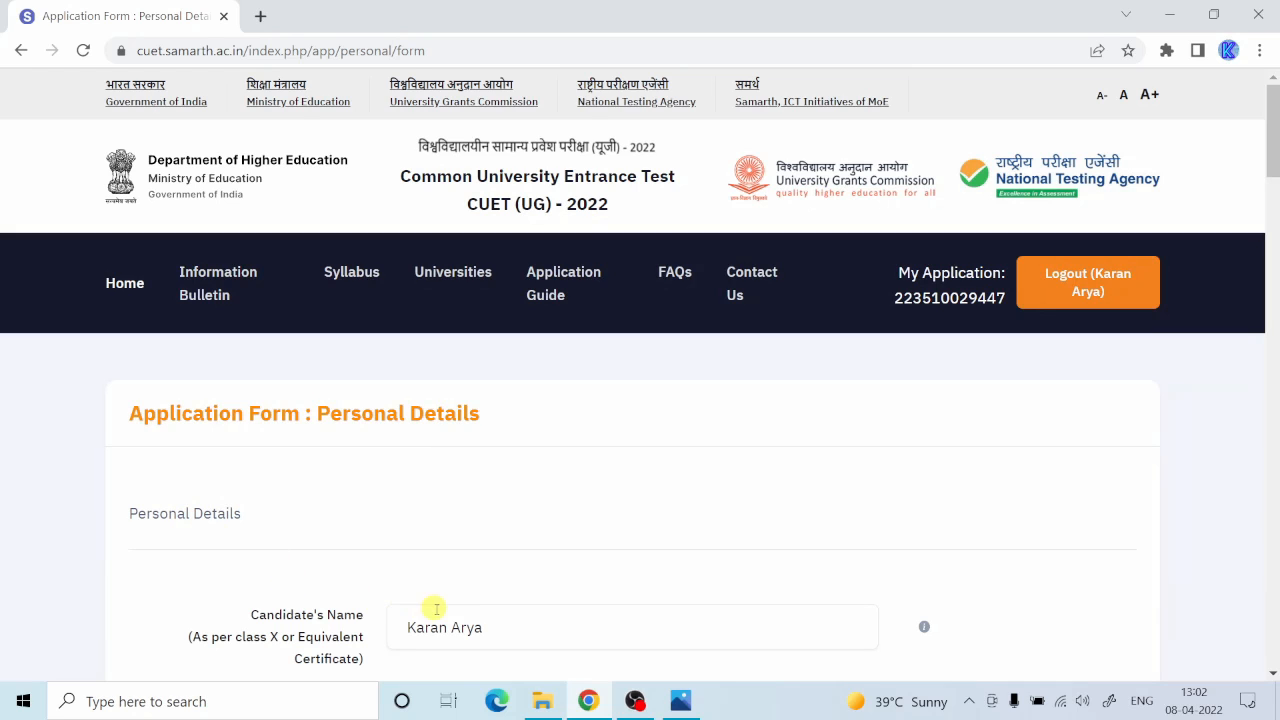
scroll(180, 414, "down", 7)
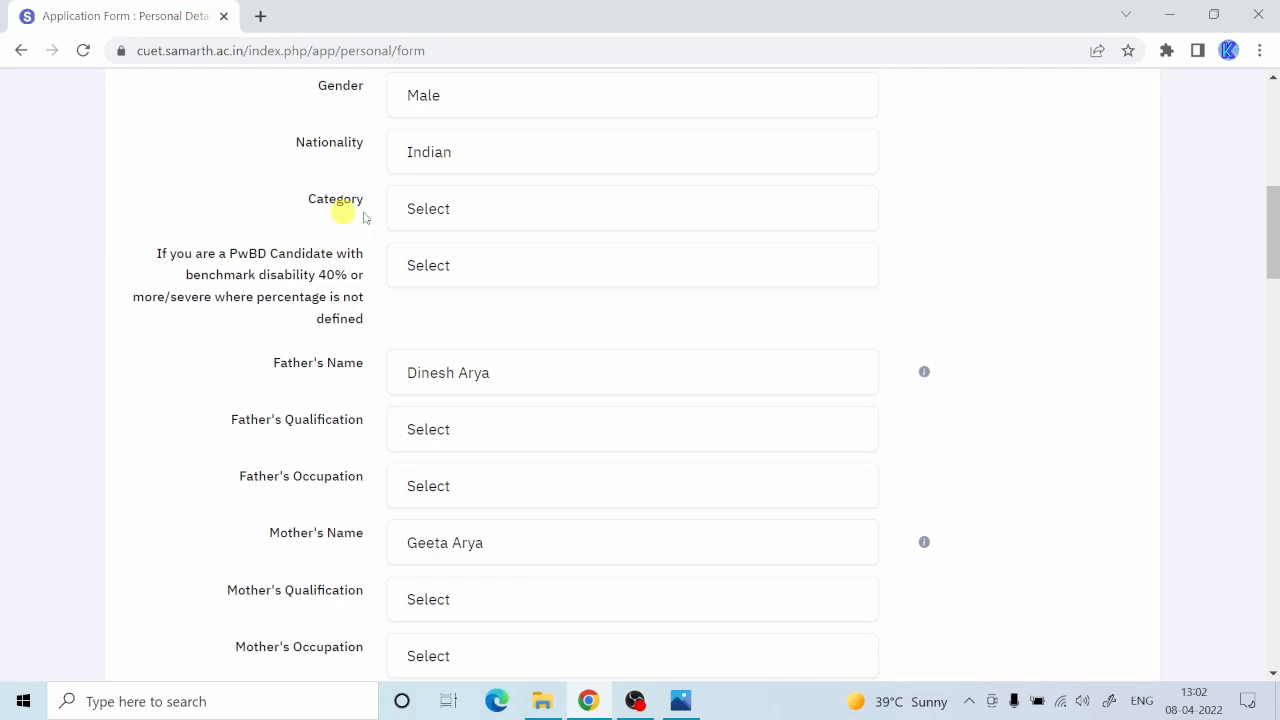
left_click(443, 214)
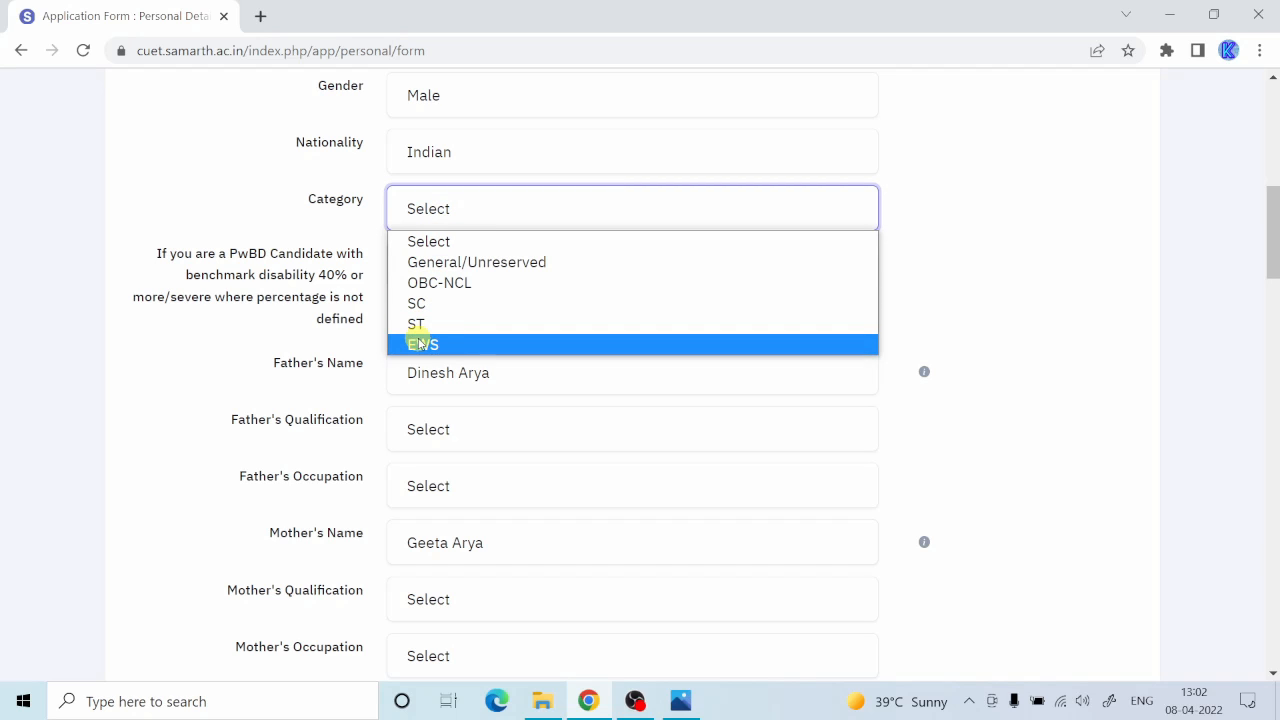
left_click(425, 268)
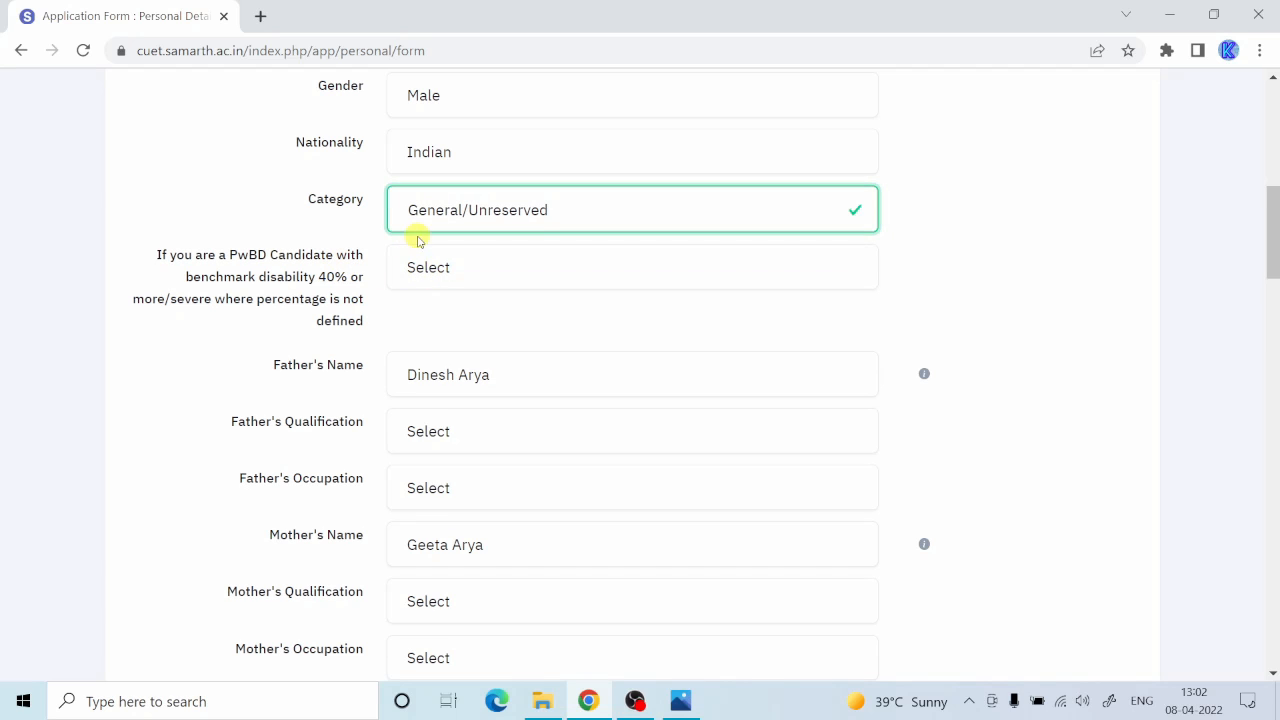
left_click(425, 268)
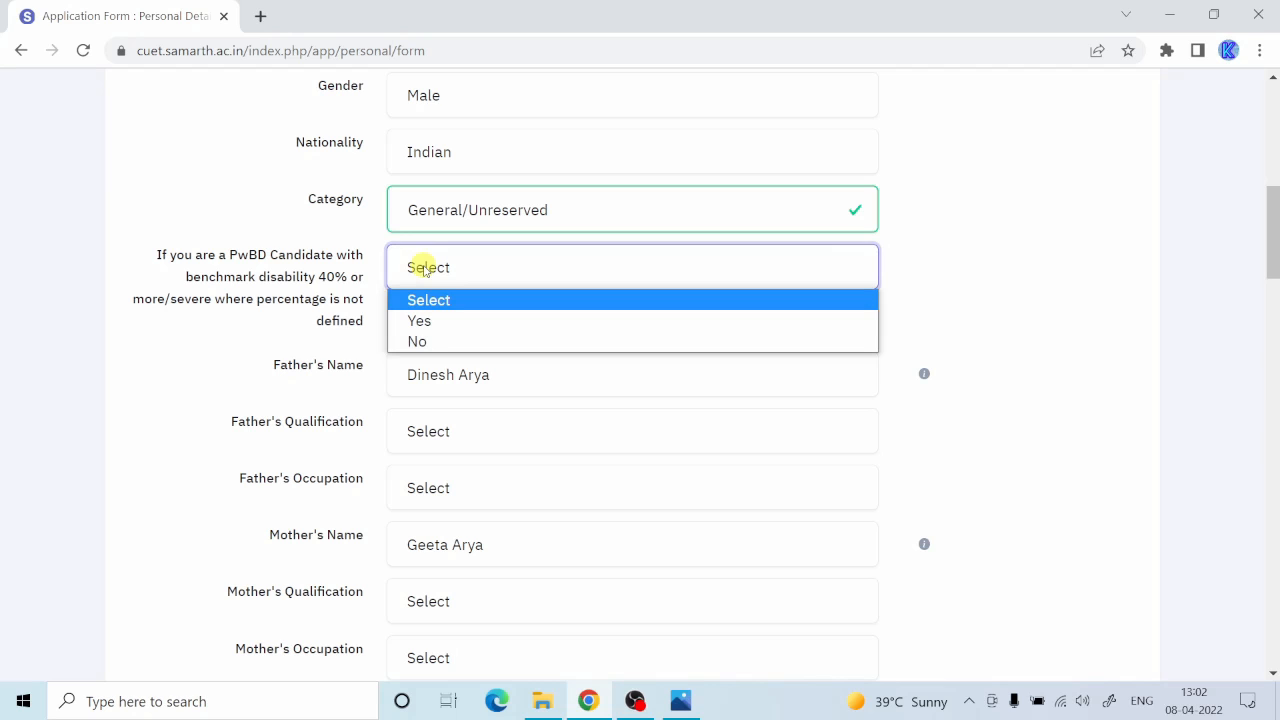
left_click(418, 341)
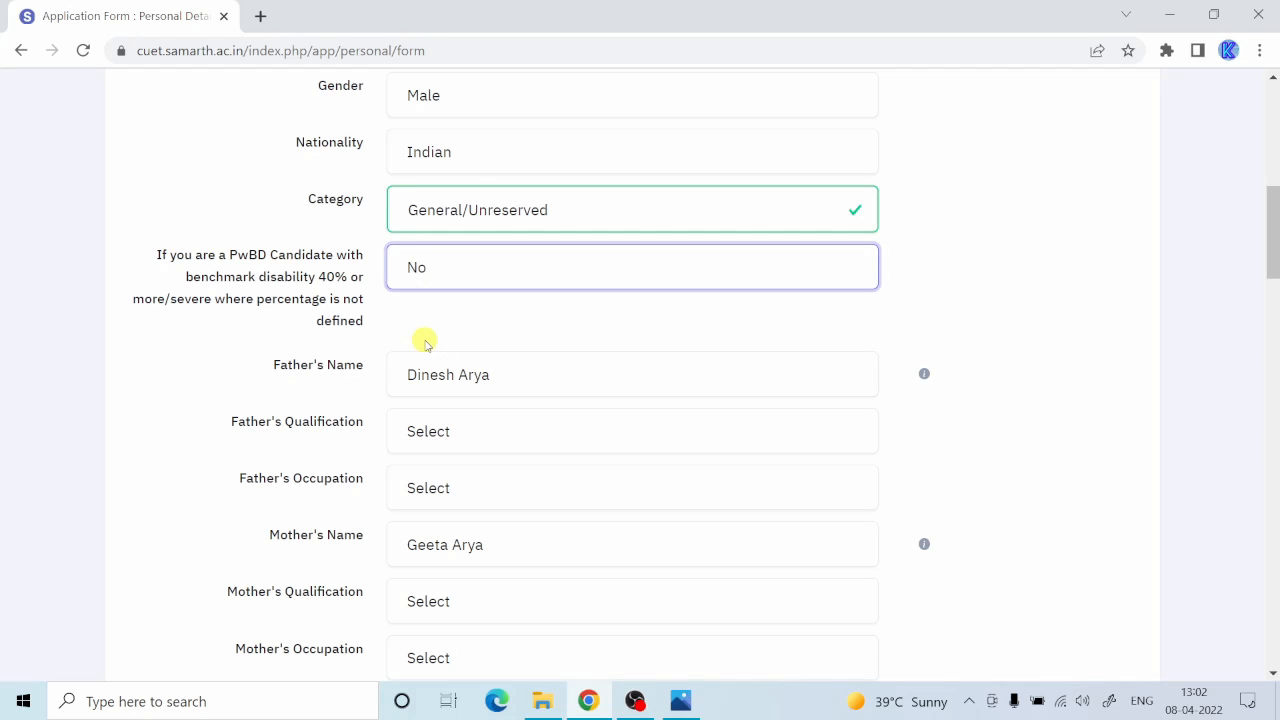
scroll(400, 335, "down", 1)
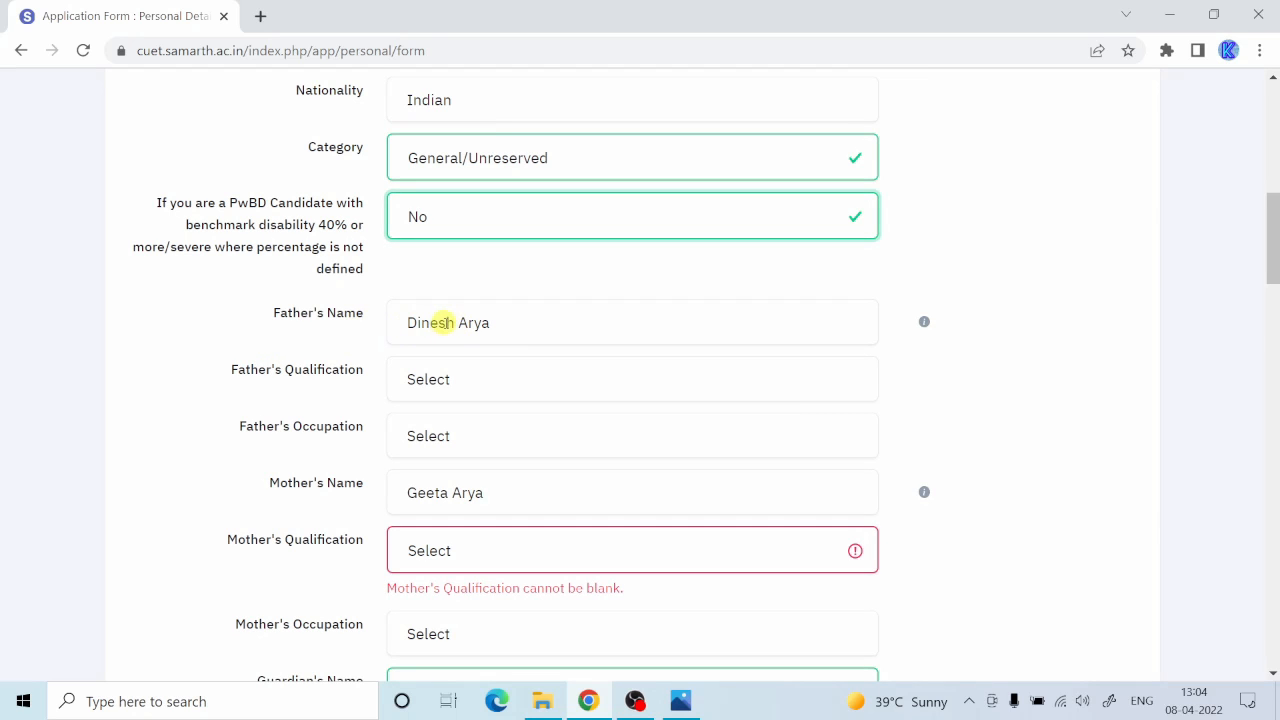
scroll(463, 330, "down", 1)
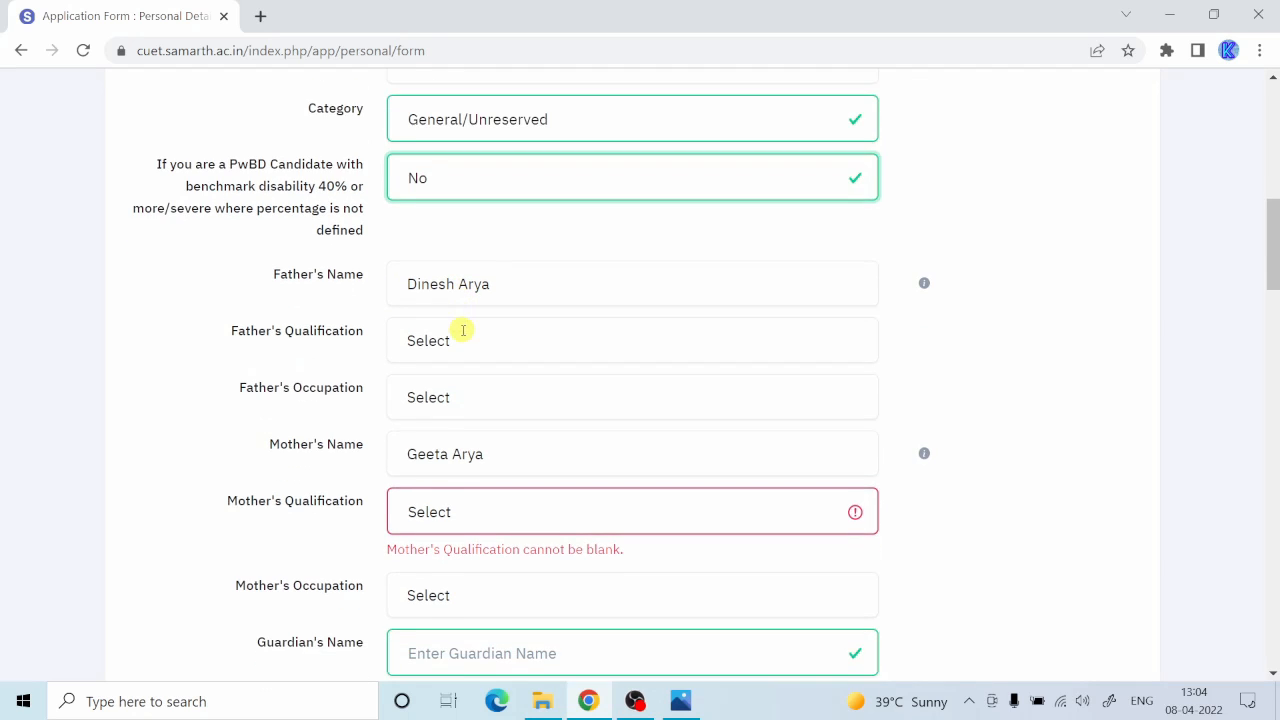
Step: Set the father's qualification and occupation to Not Applicable
left_click(463, 336)
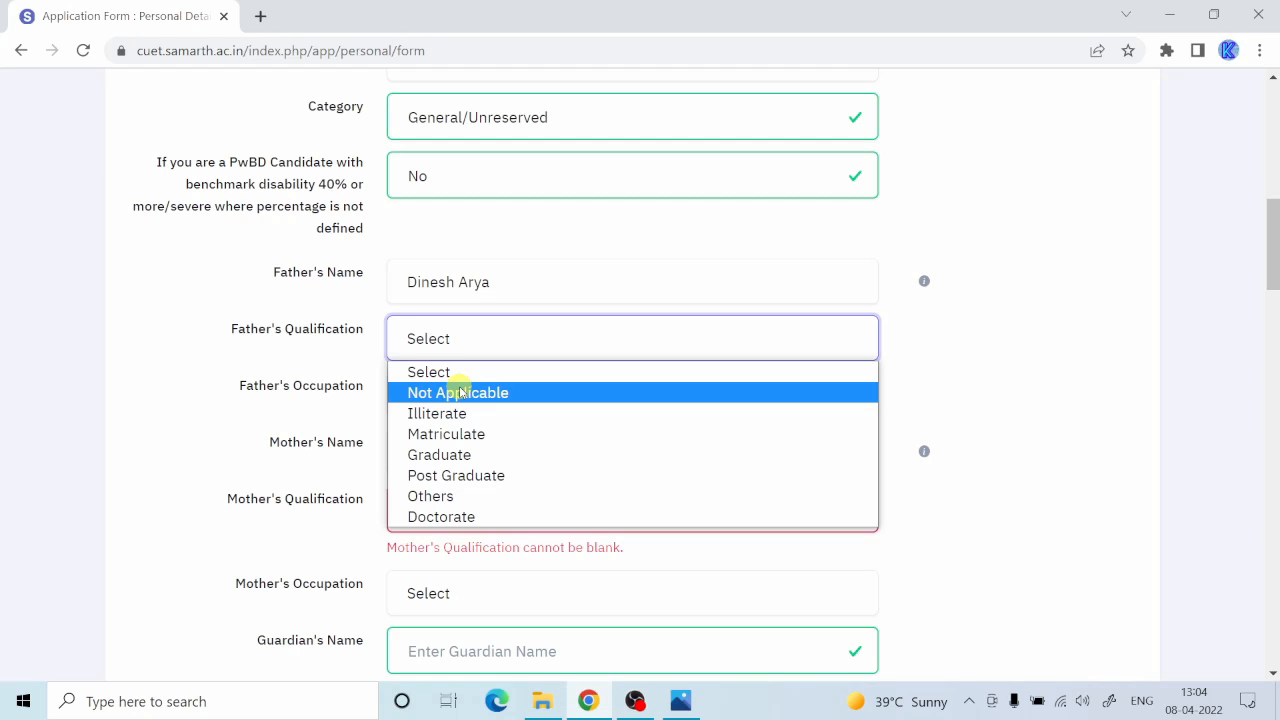
left_click(460, 392)
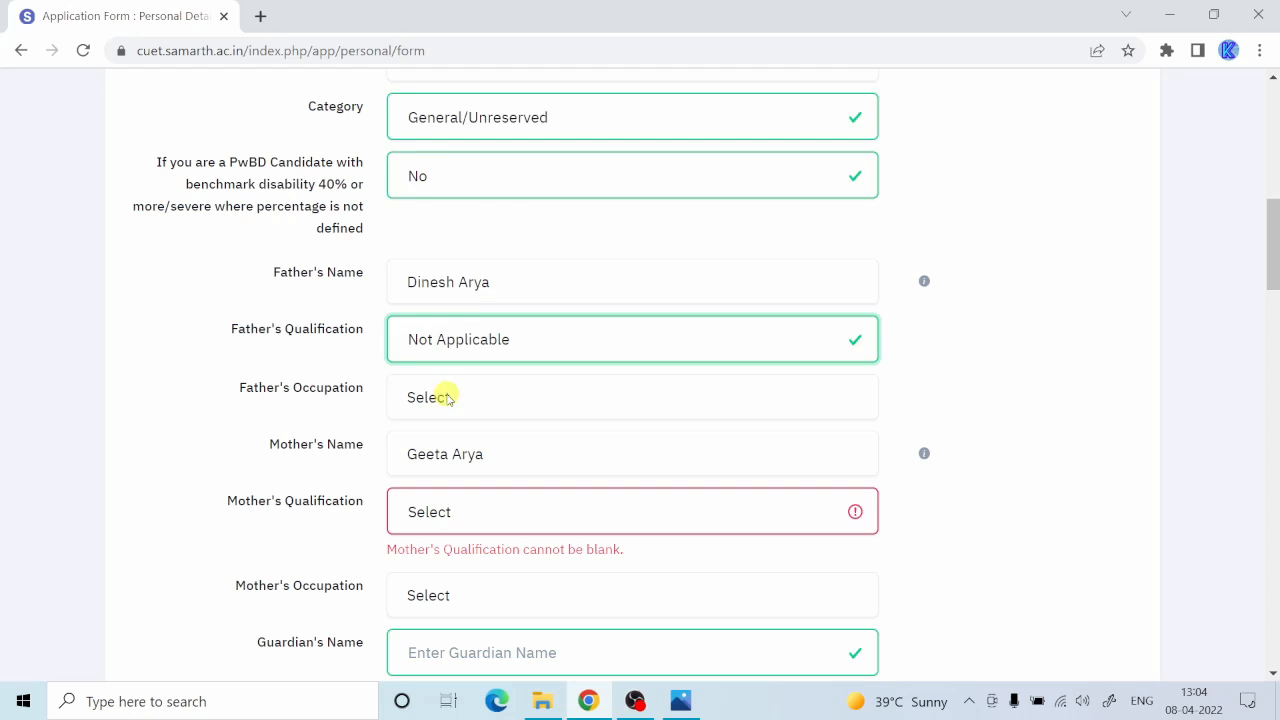
left_click(447, 398)
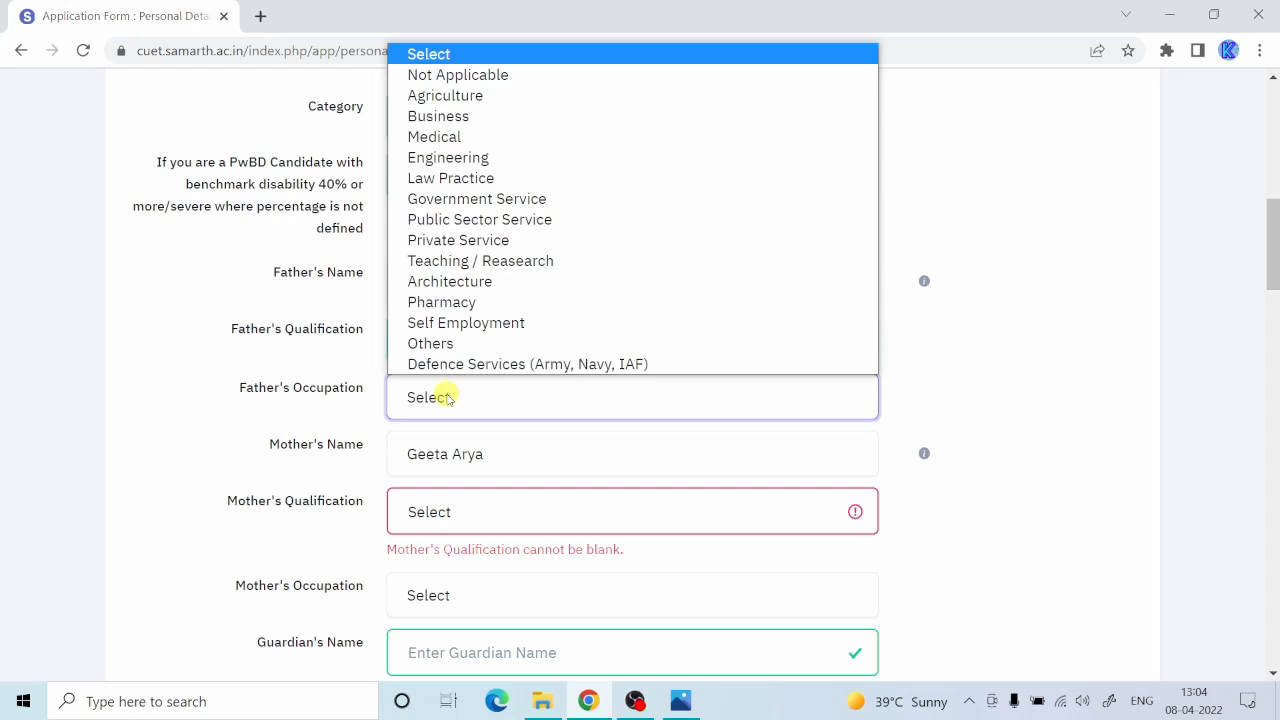
left_click(478, 86)
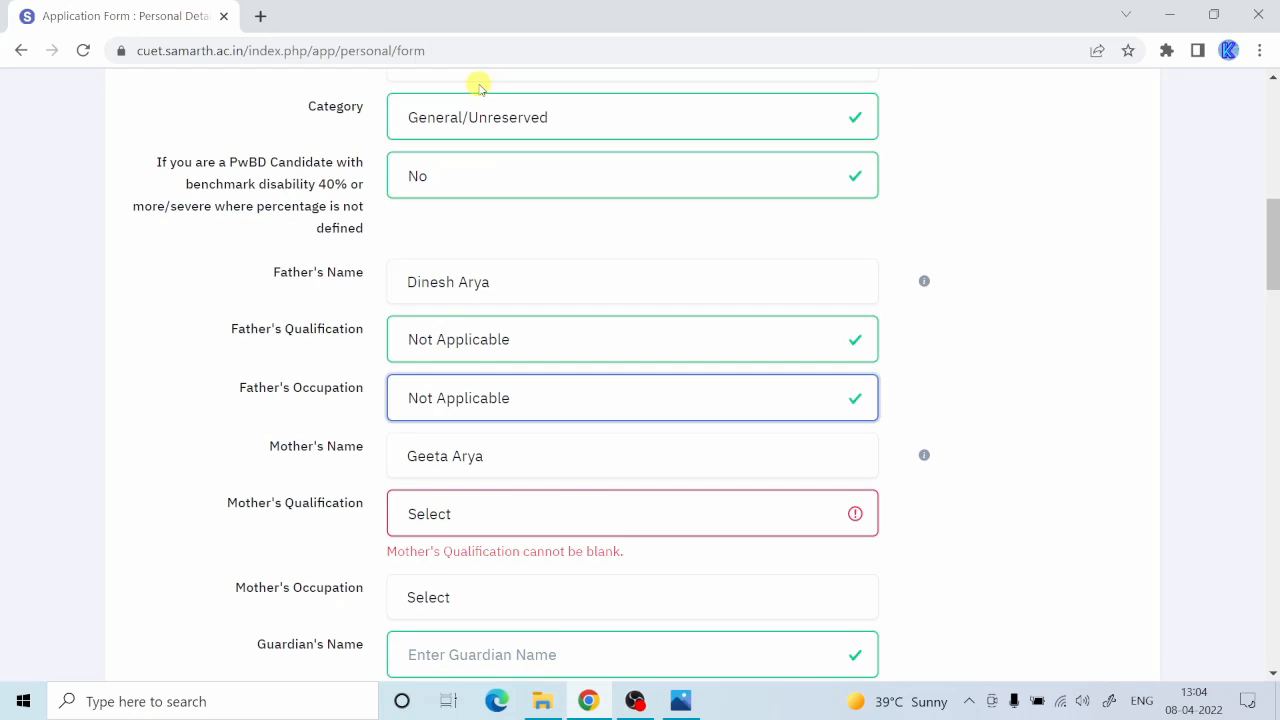
scroll(470, 338, "down", 1)
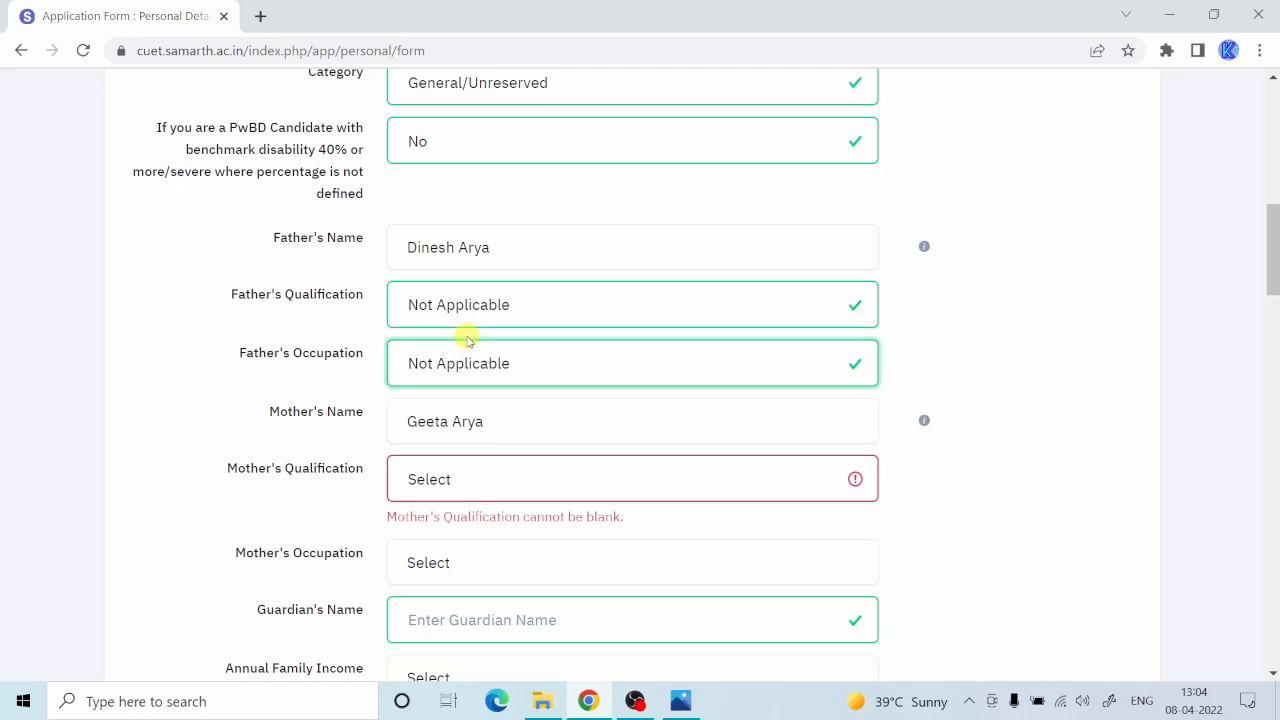
scroll(467, 340, "down", 2)
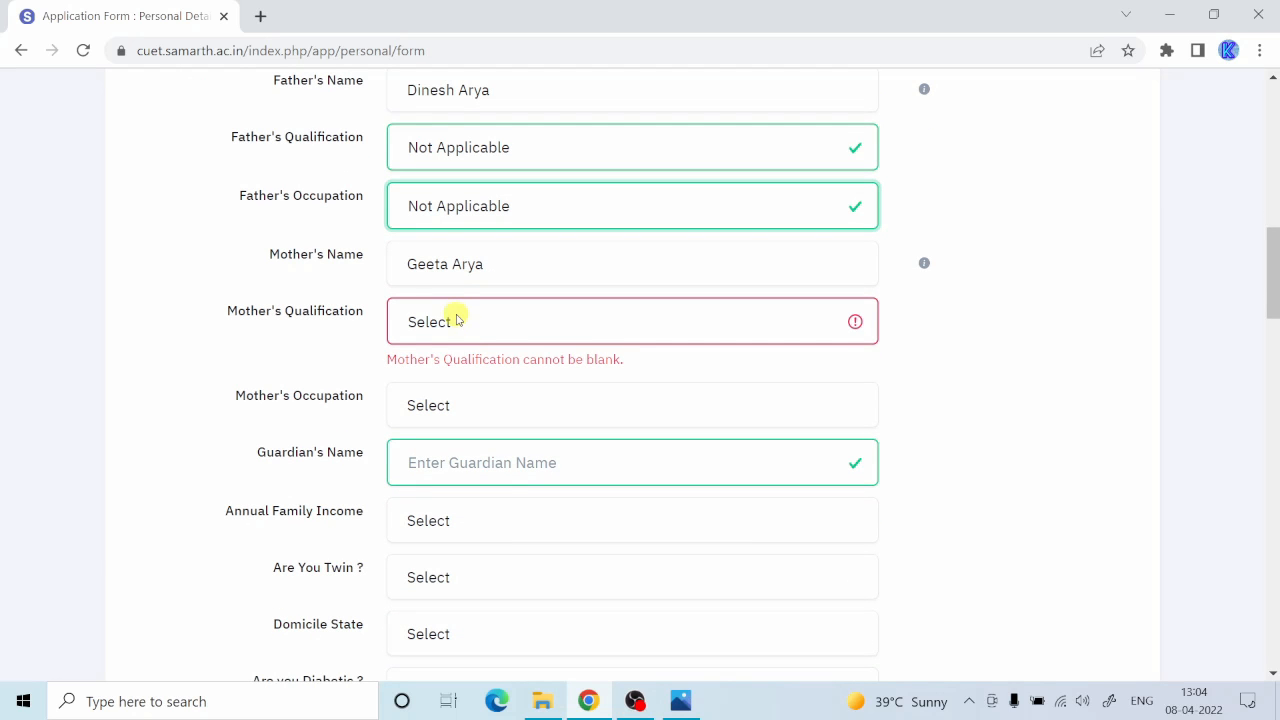
Step: Set the mother's qualification and occupation to Not Applicable
left_click(456, 323)
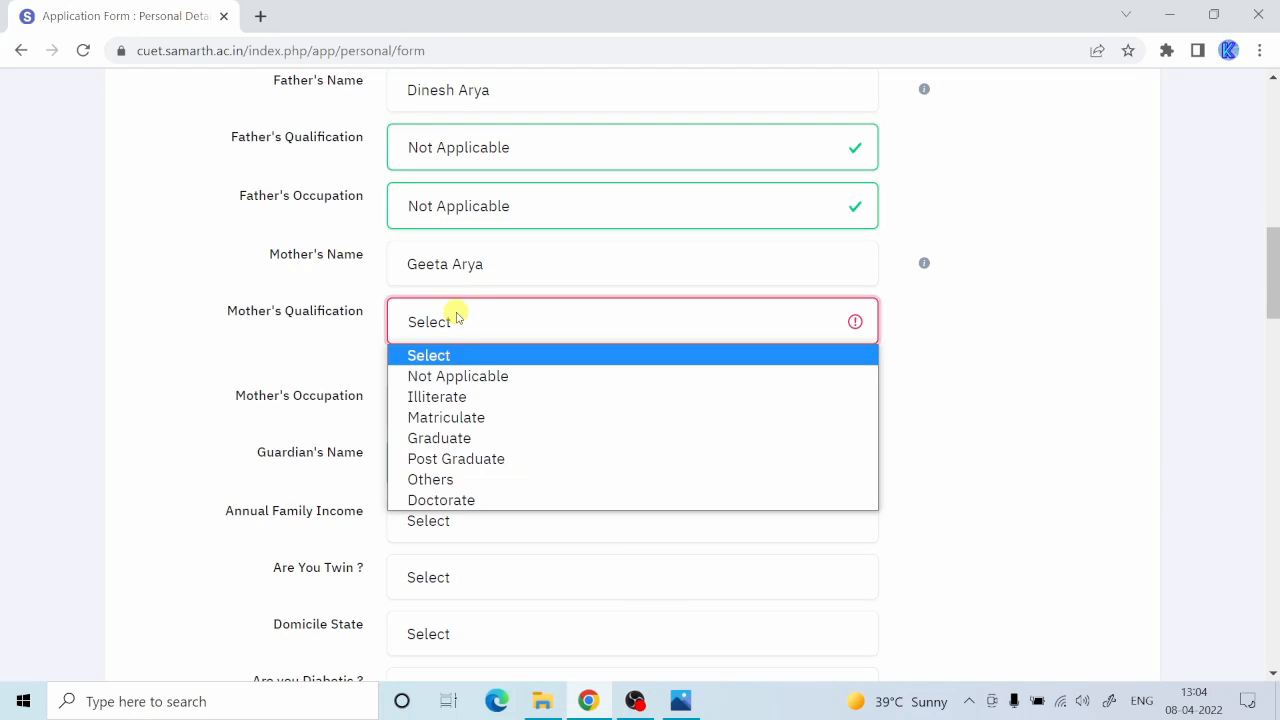
left_click(457, 376)
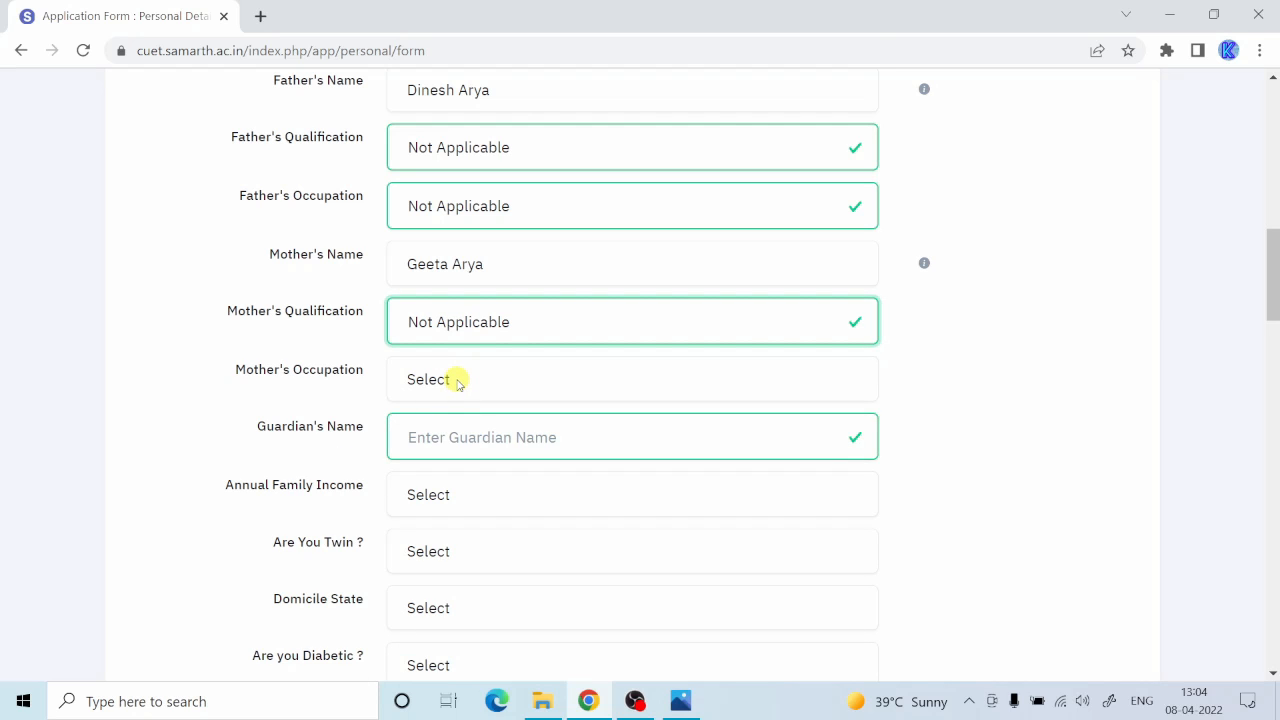
left_click(458, 381)
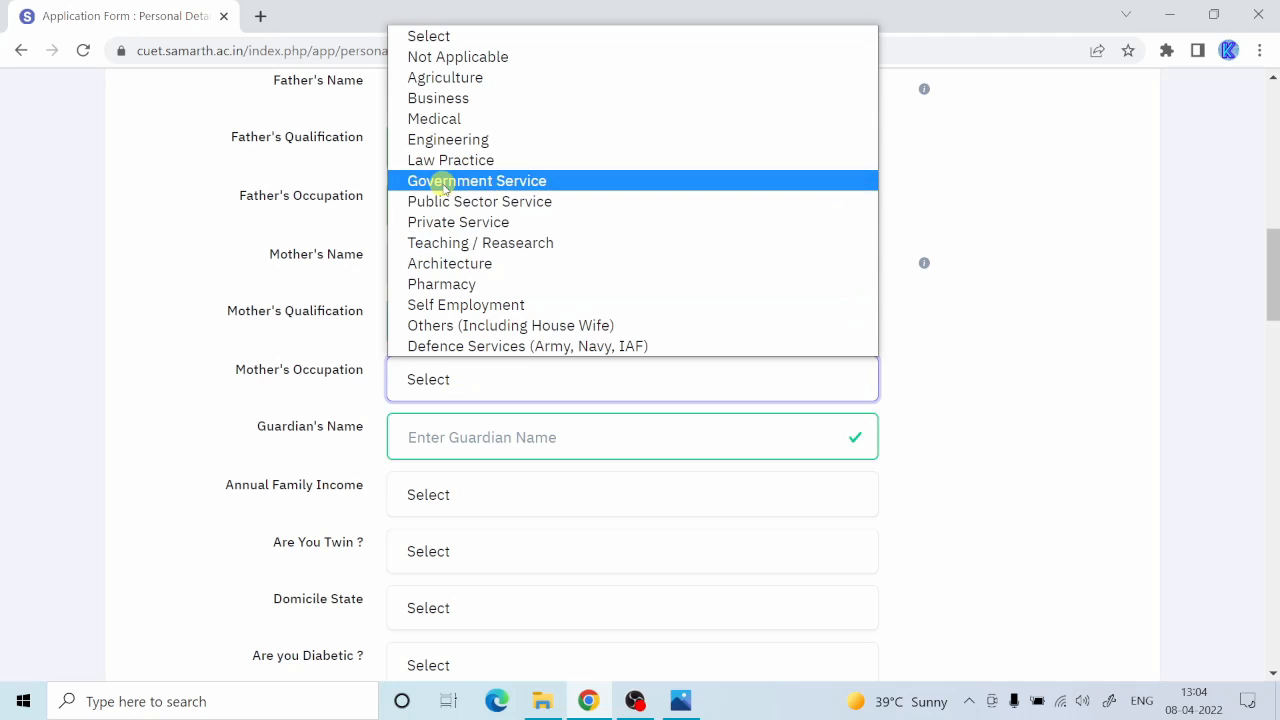
left_click(452, 55)
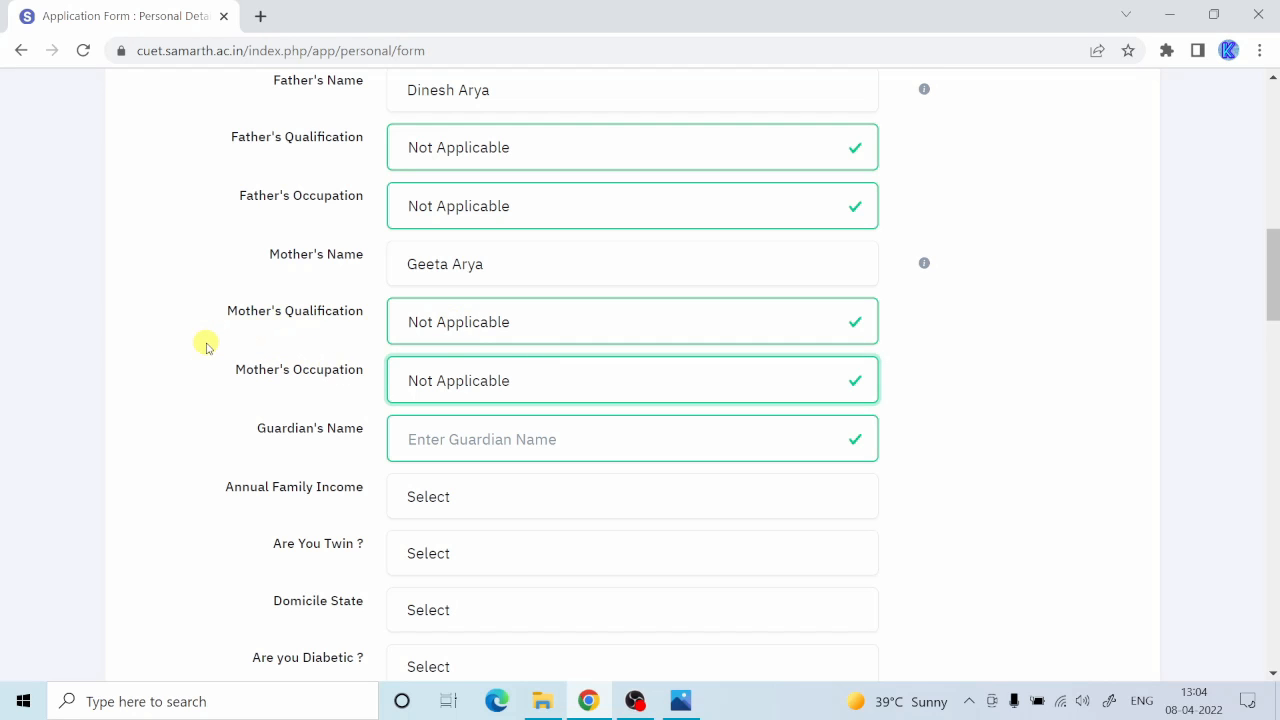
scroll(206, 346, "down", 1)
scroll(206, 346, "down", 1)
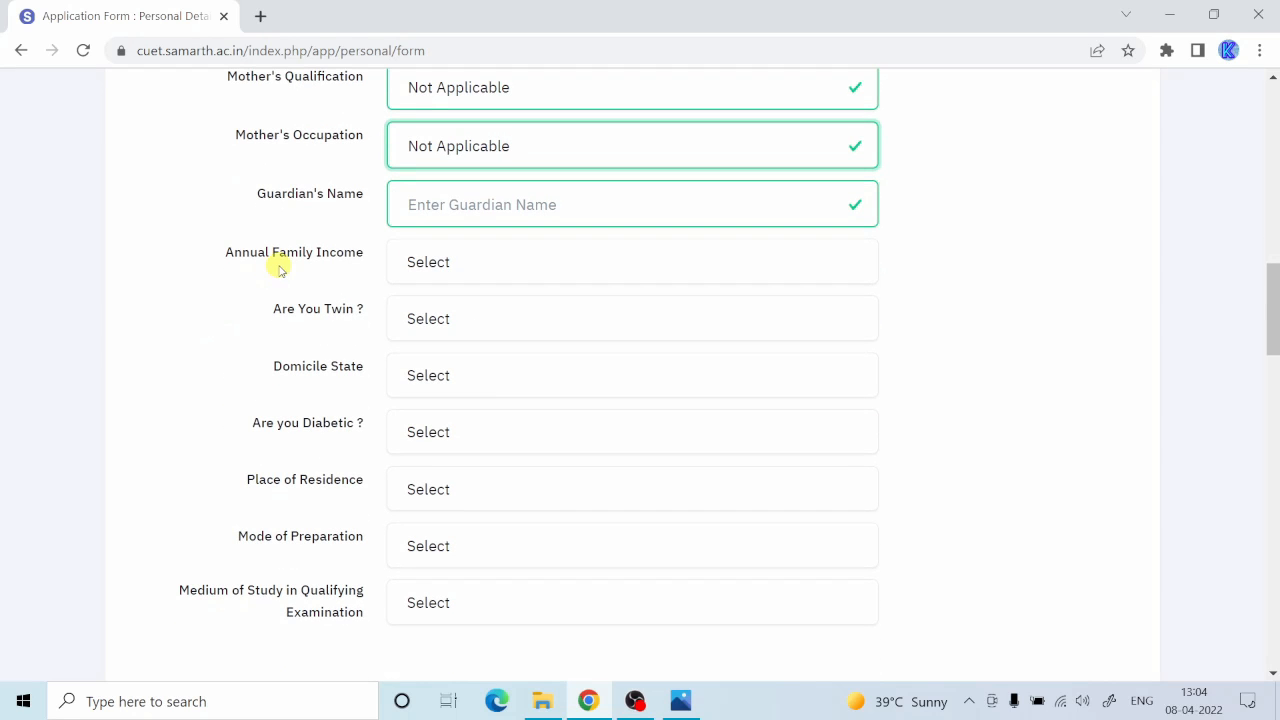
Step: Pick the RS. 300001 - 400000 range in the Annual Family Income dropdown
left_click(427, 262)
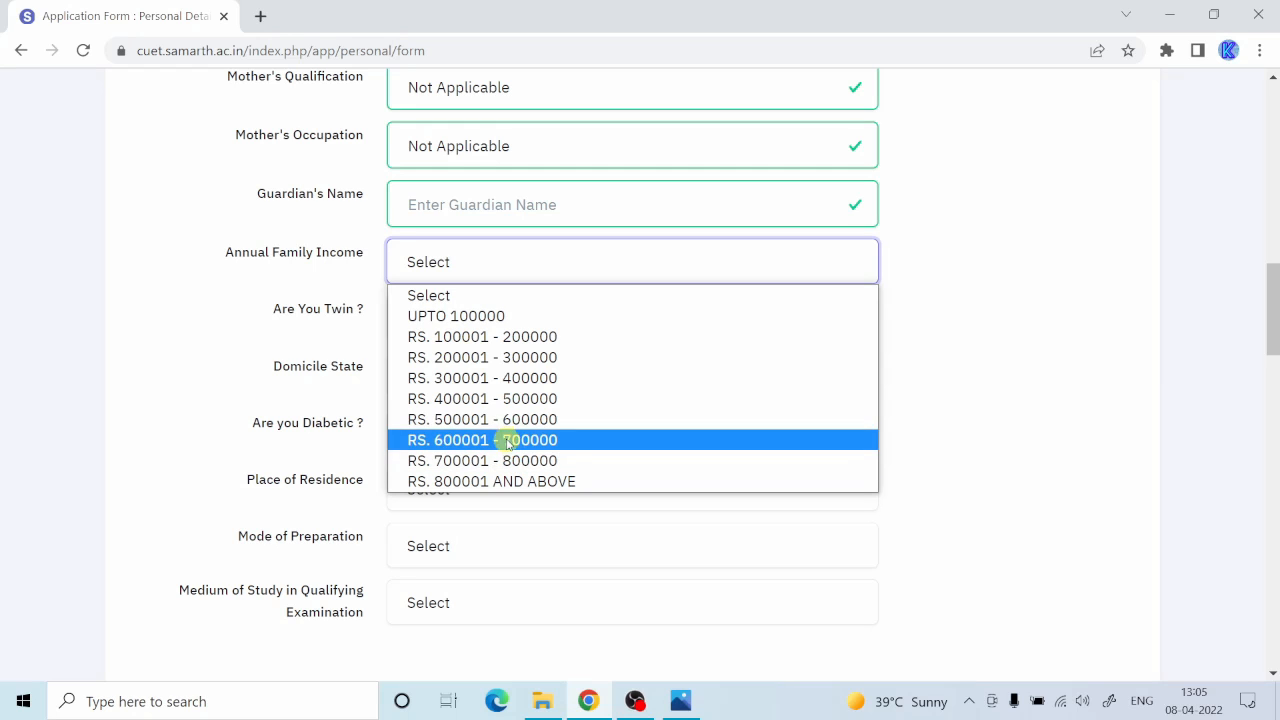
left_click(490, 381)
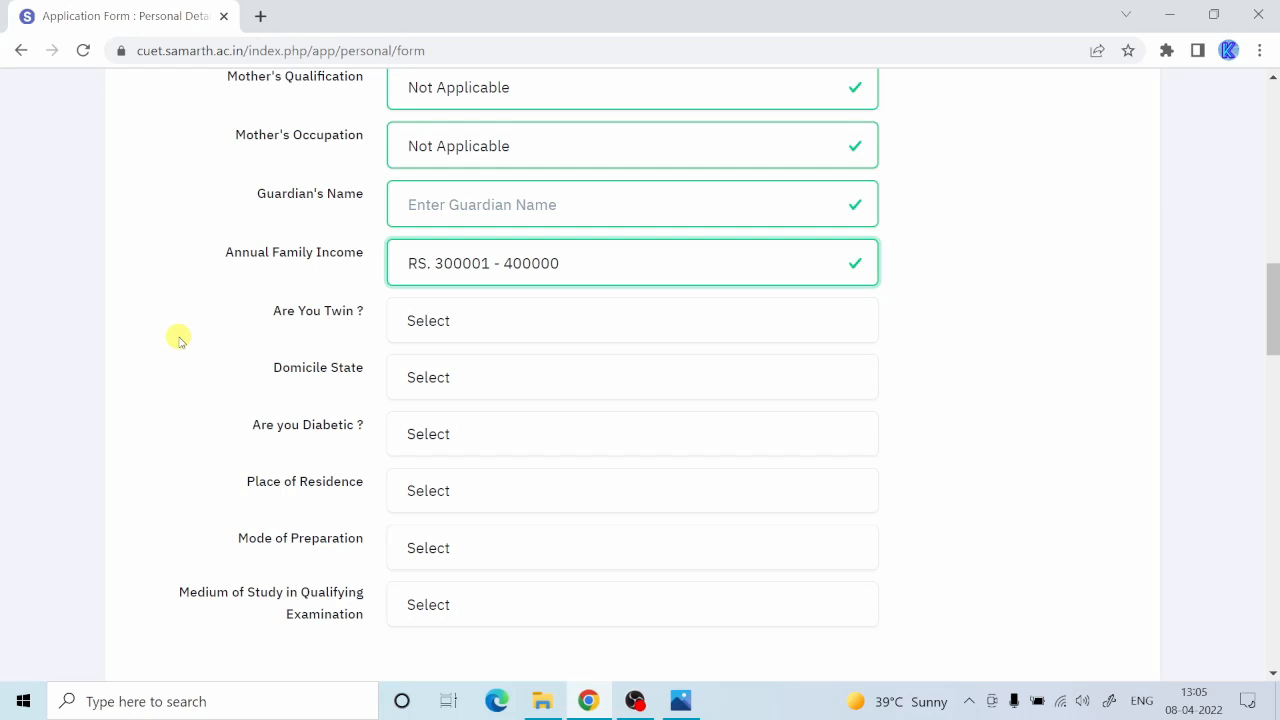
scroll(178, 340, "down", 1)
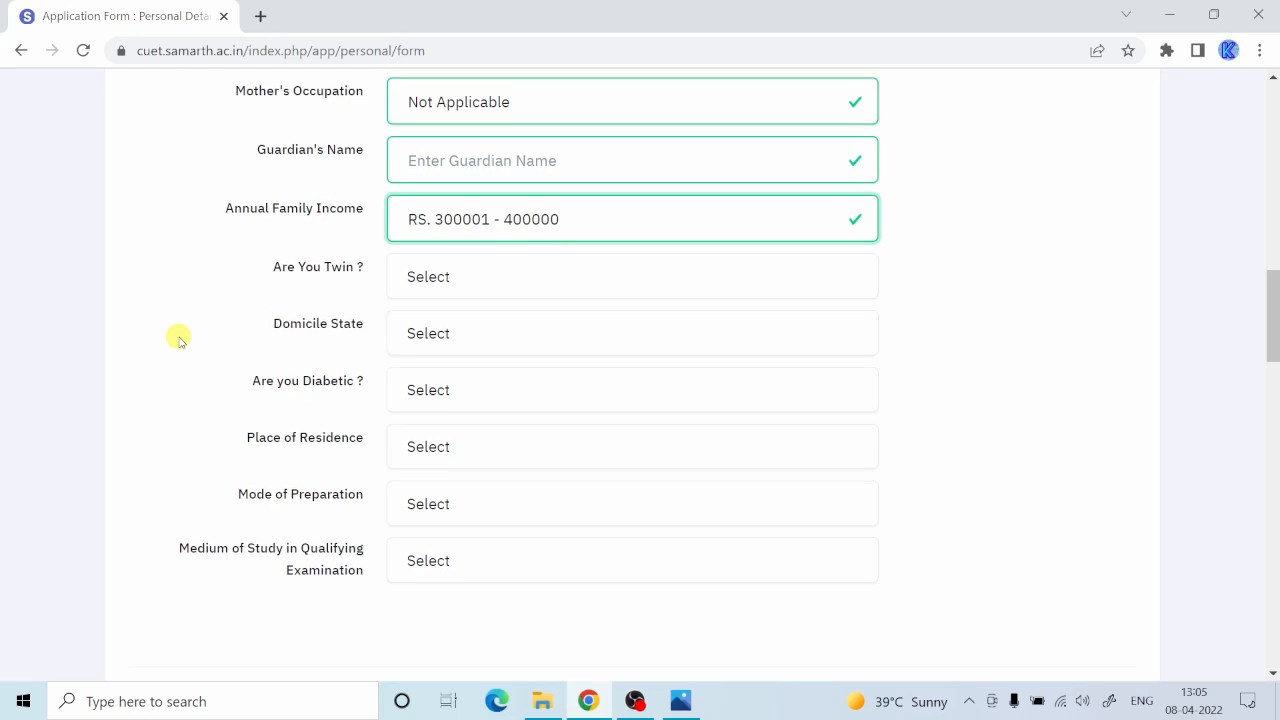
scroll(178, 340, "down", 1)
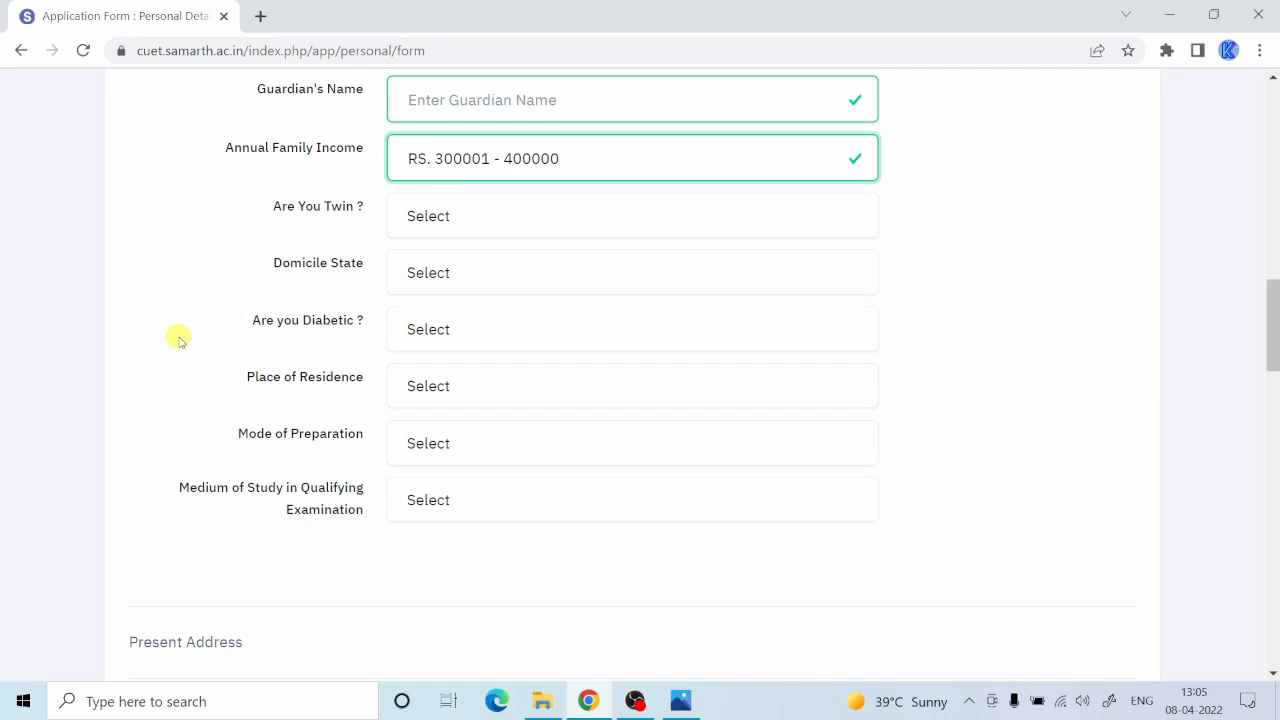
Step: Answer No to Are You Twin and set Domicile State to DELHI
left_click(242, 240)
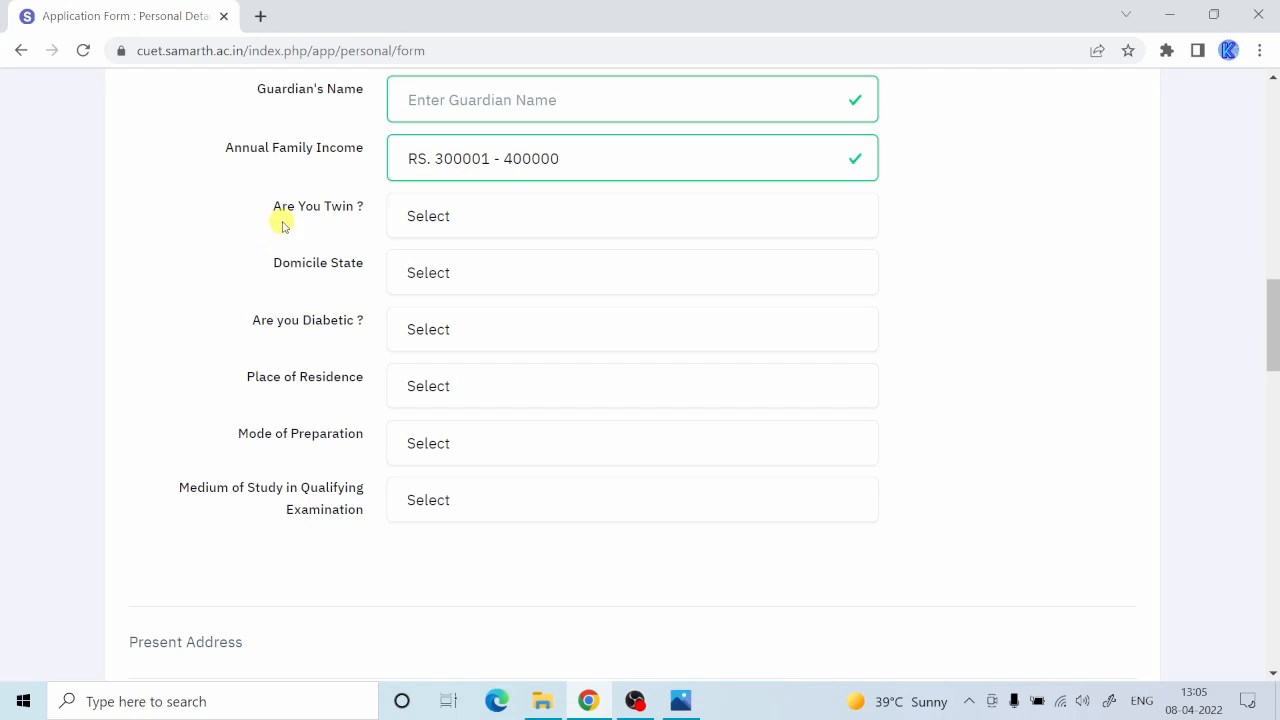
left_click(417, 216)
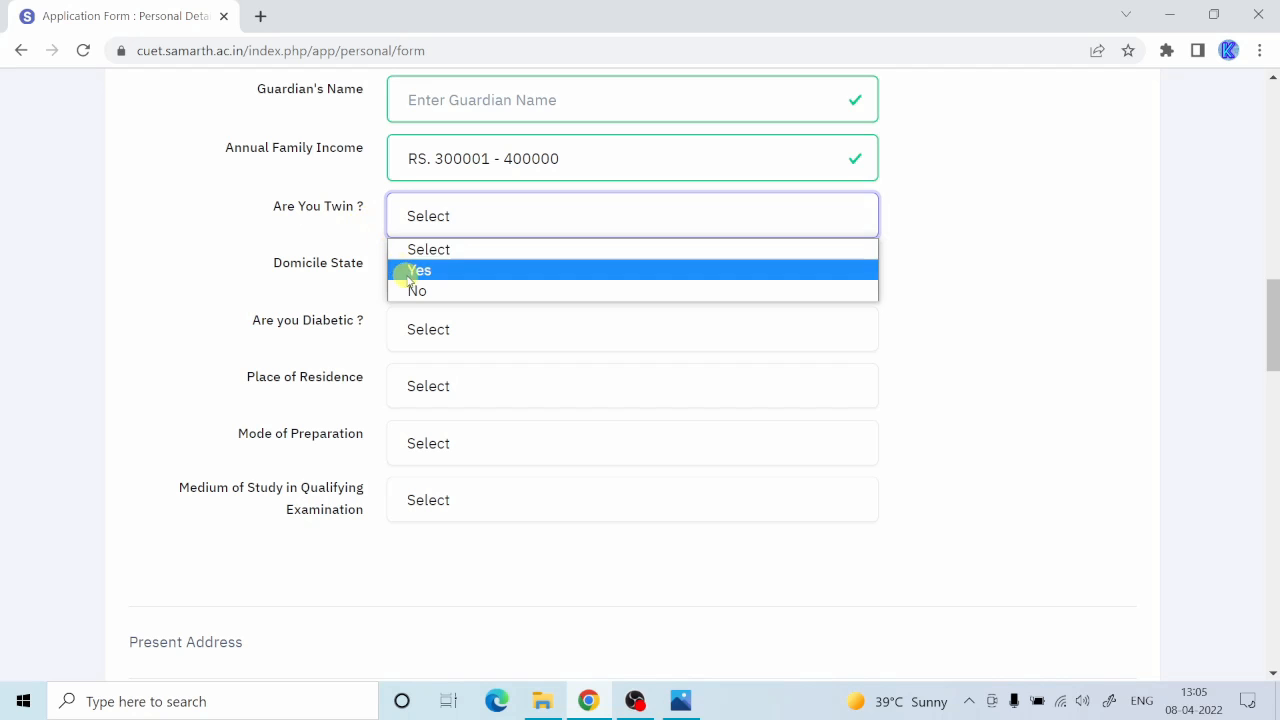
left_click(412, 290)
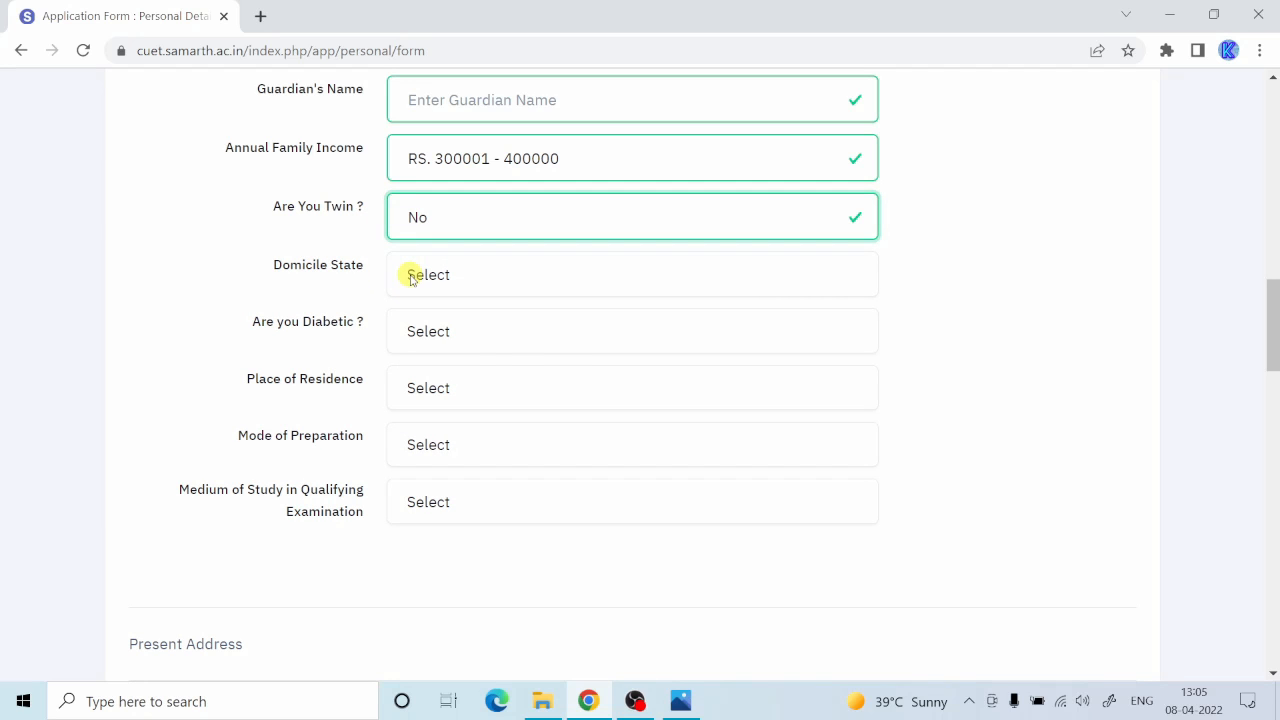
left_click(411, 279)
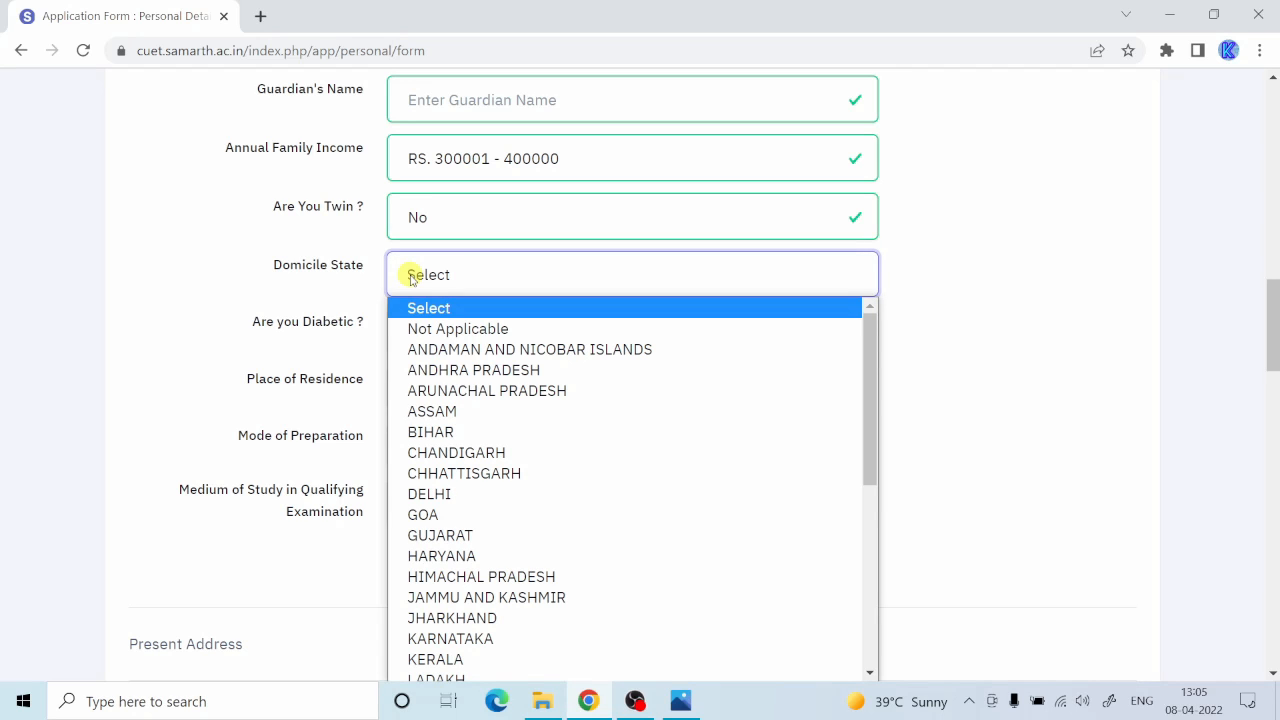
left_click(430, 494)
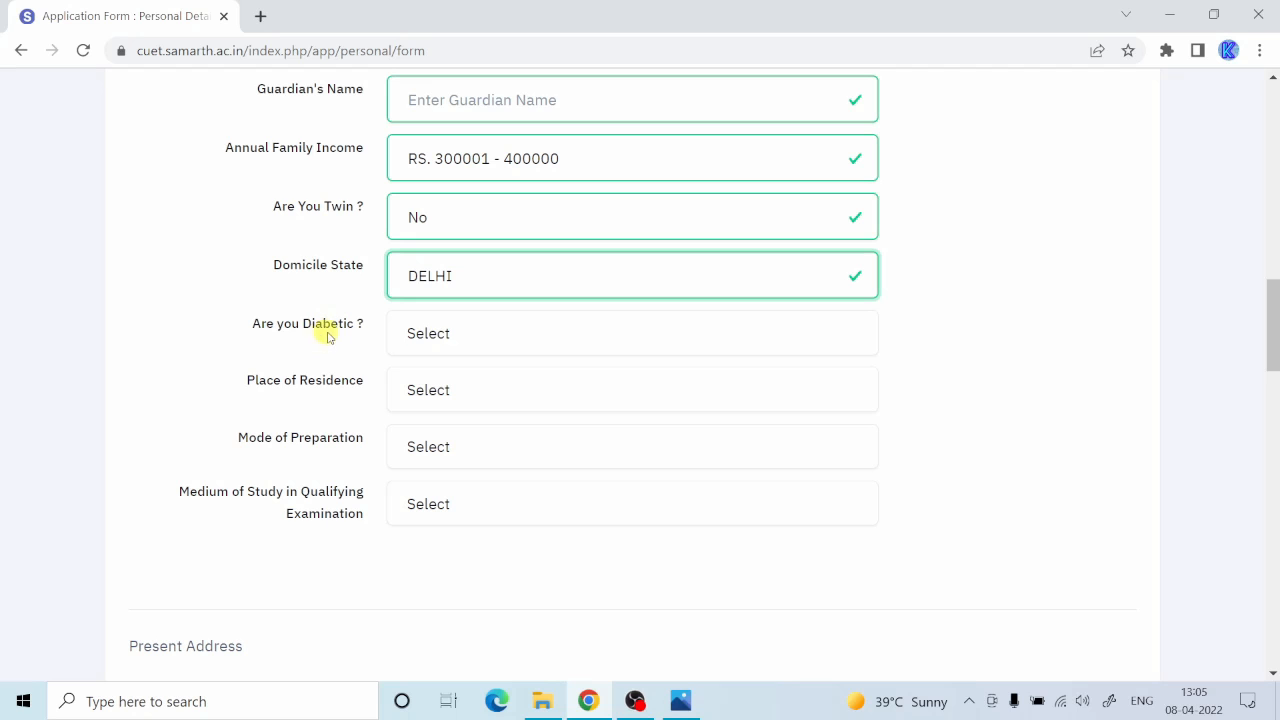
Step: Set Diabetic to No, Place of Residence to Urban, and Mode of Preparation to Self
left_click(433, 335)
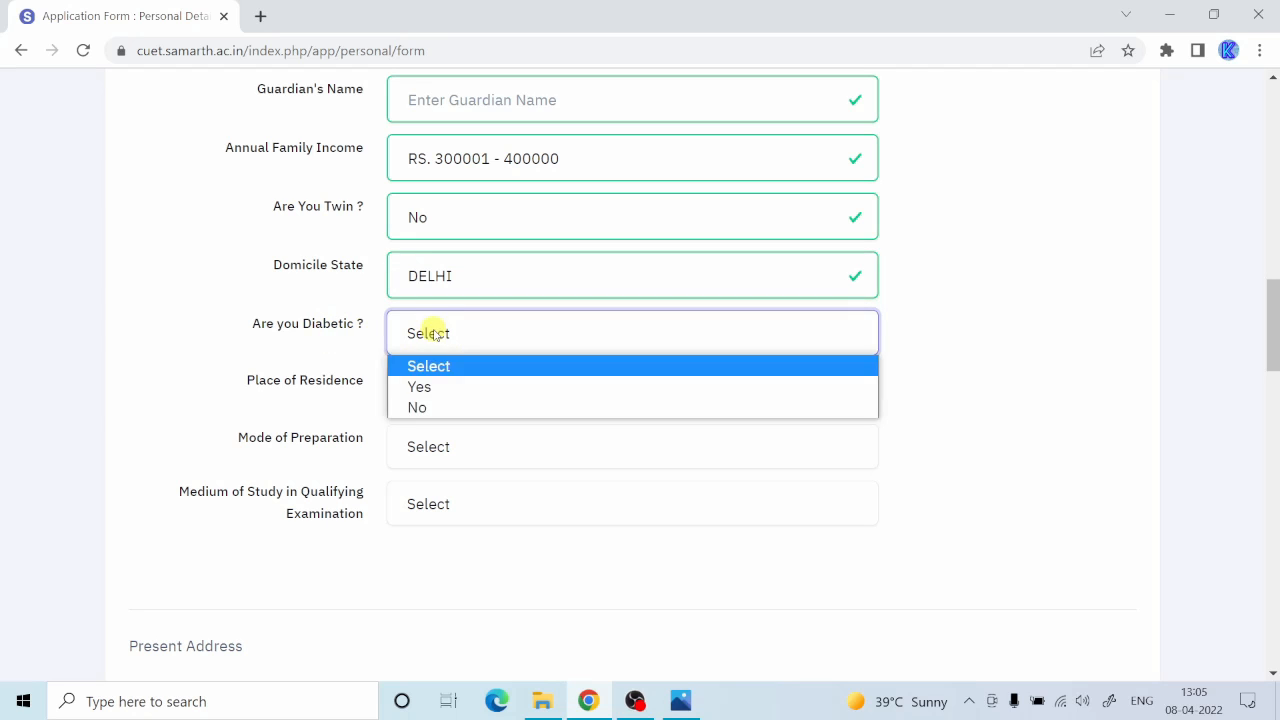
left_click(425, 404)
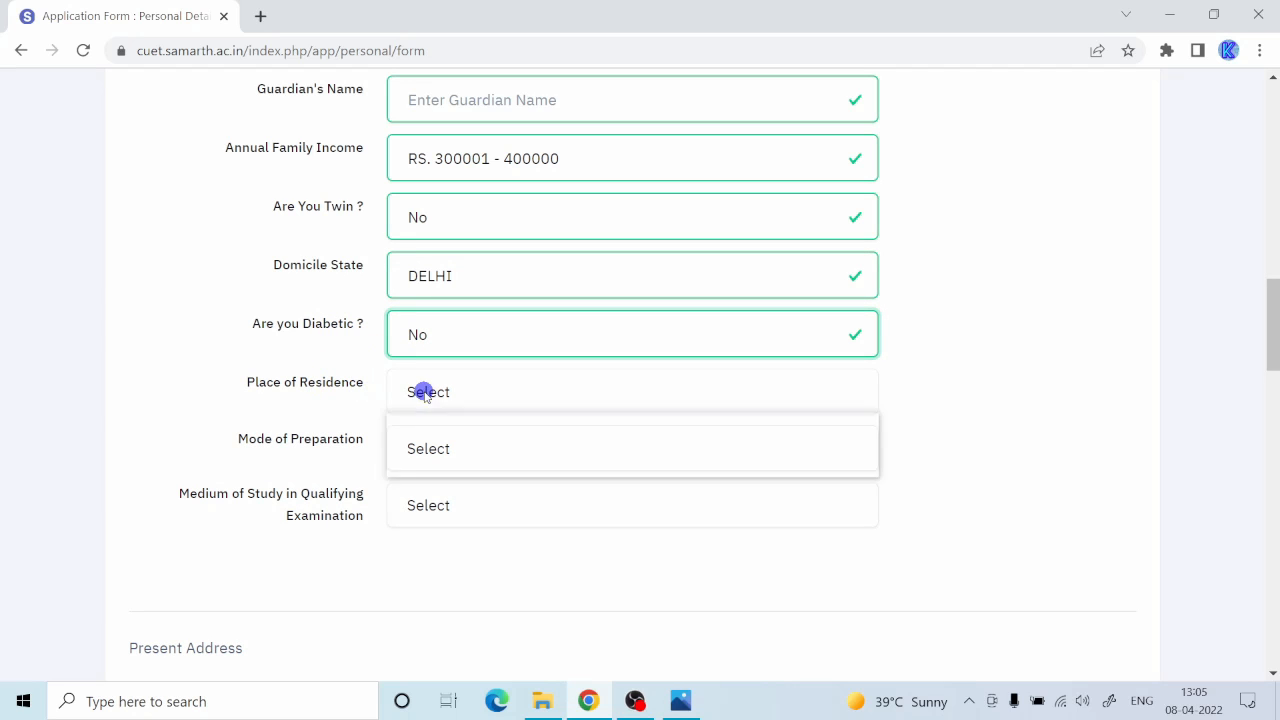
left_click(426, 393)
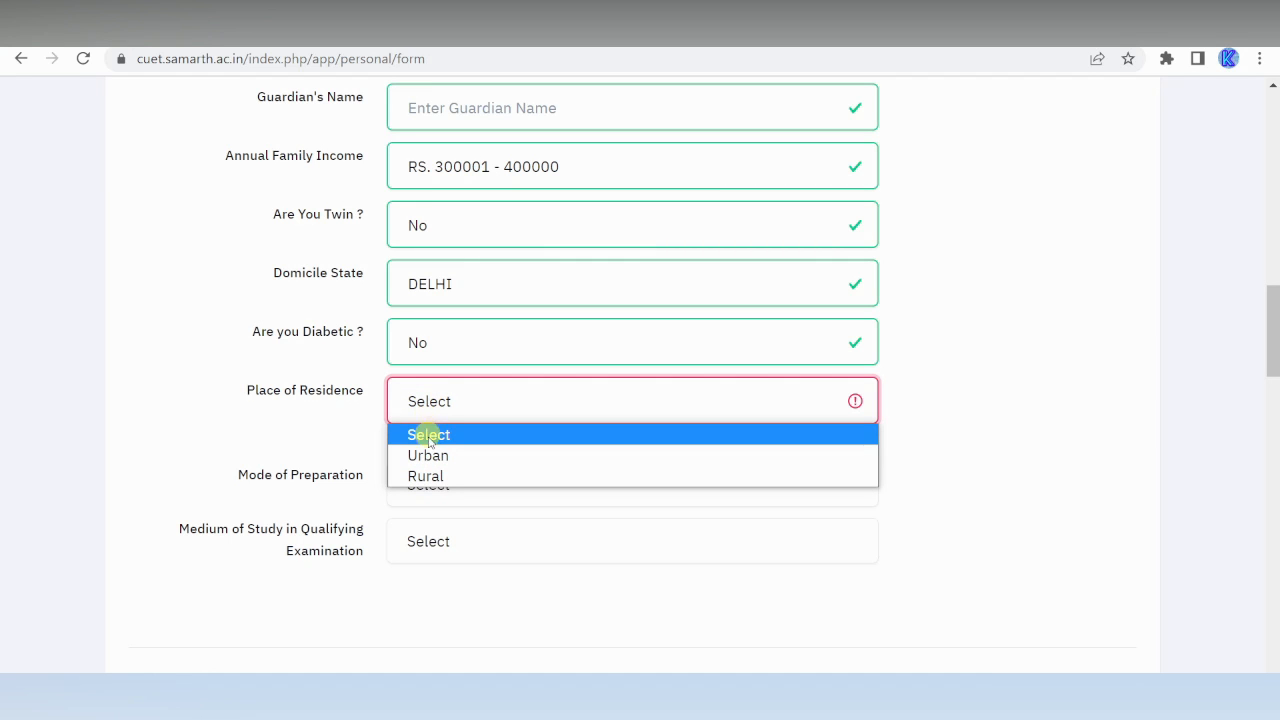
left_click(428, 455)
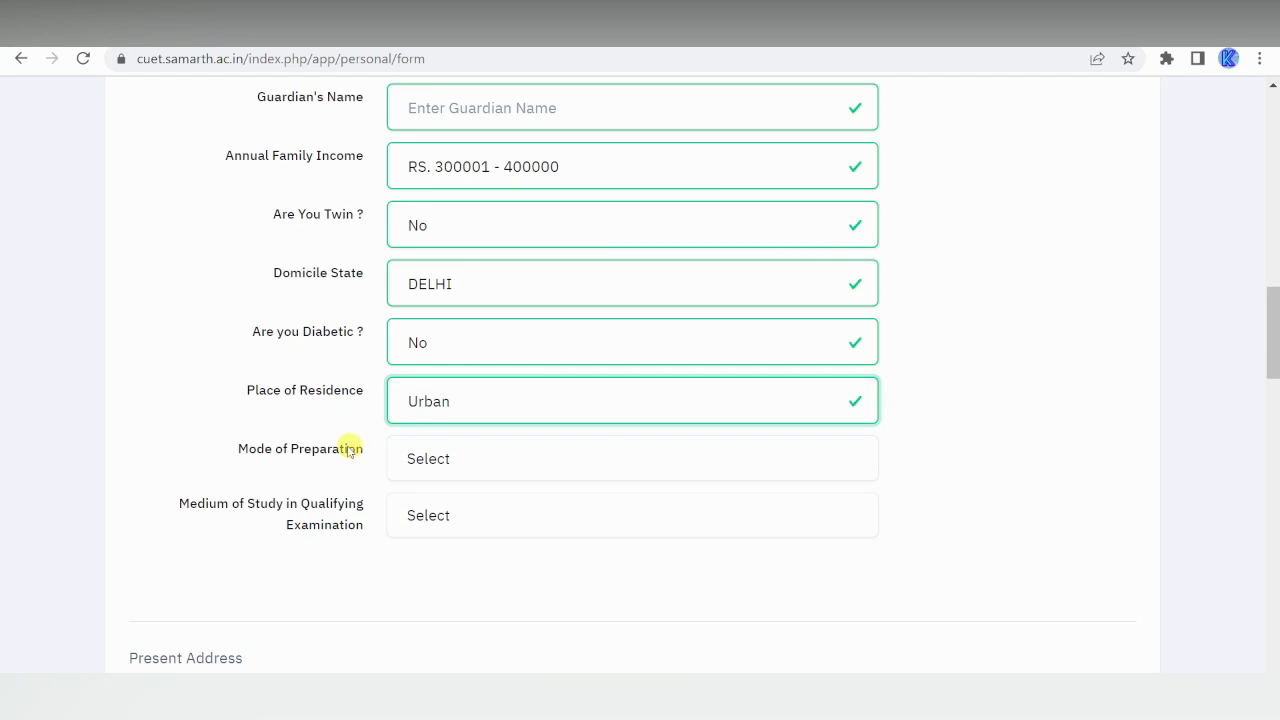
left_click(446, 466)
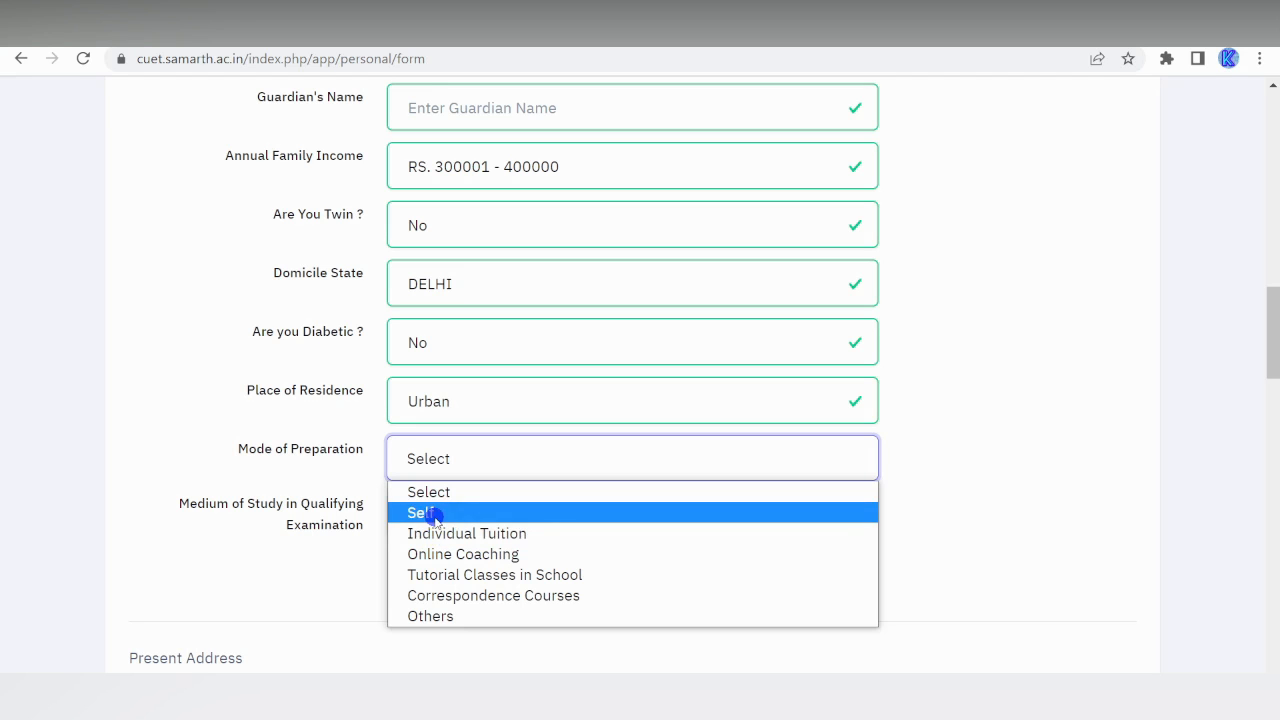
left_click(436, 520)
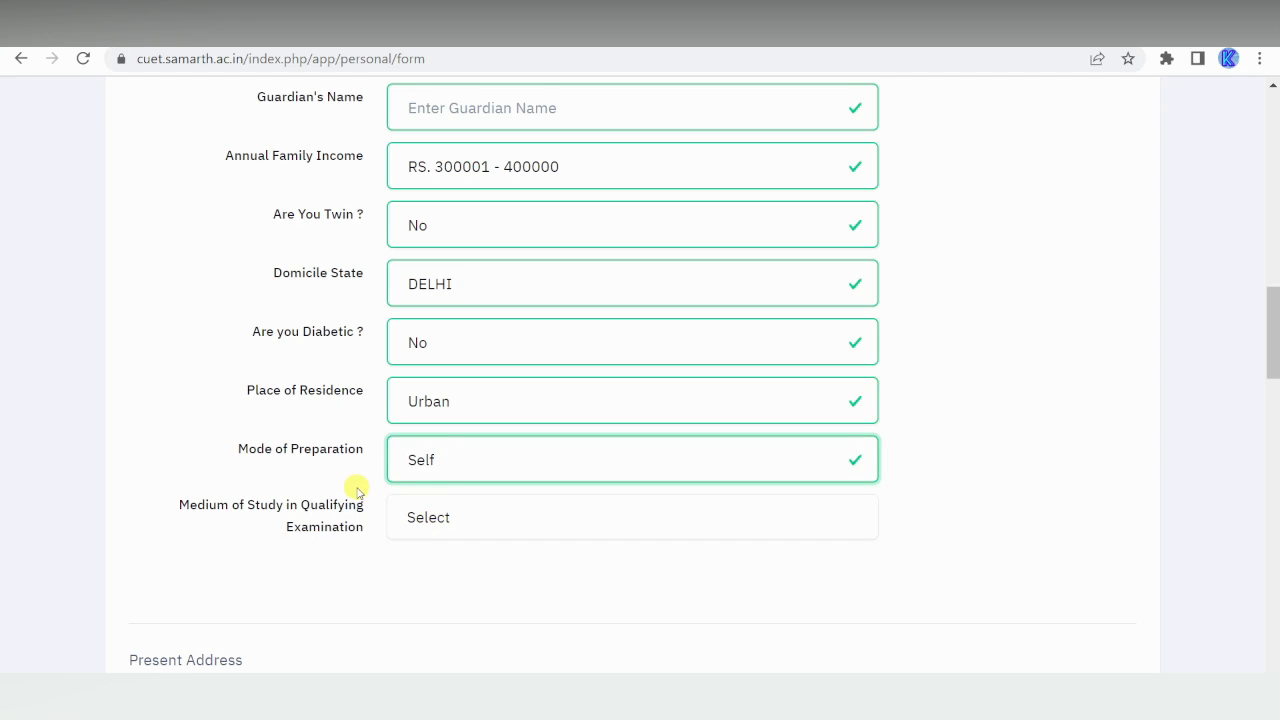
scroll(354, 487, "down", 1)
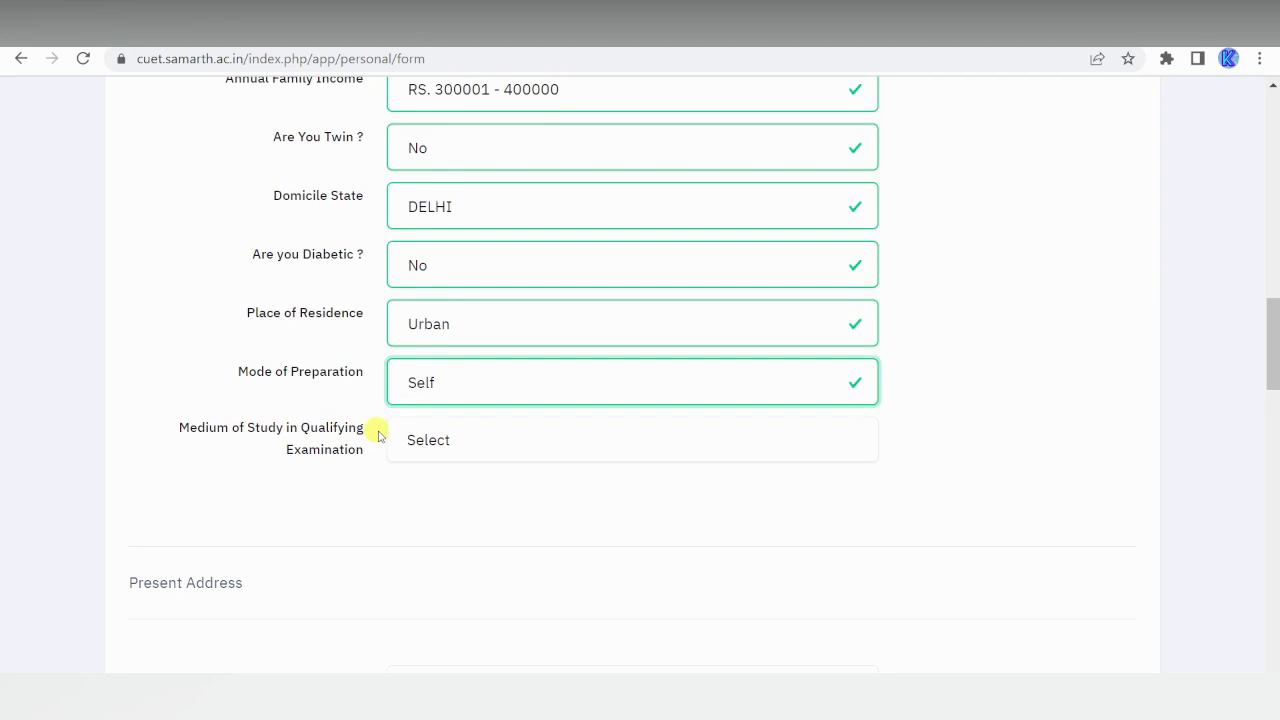
Step: Set Medium of Study in Qualifying Examination to English
left_click(419, 441)
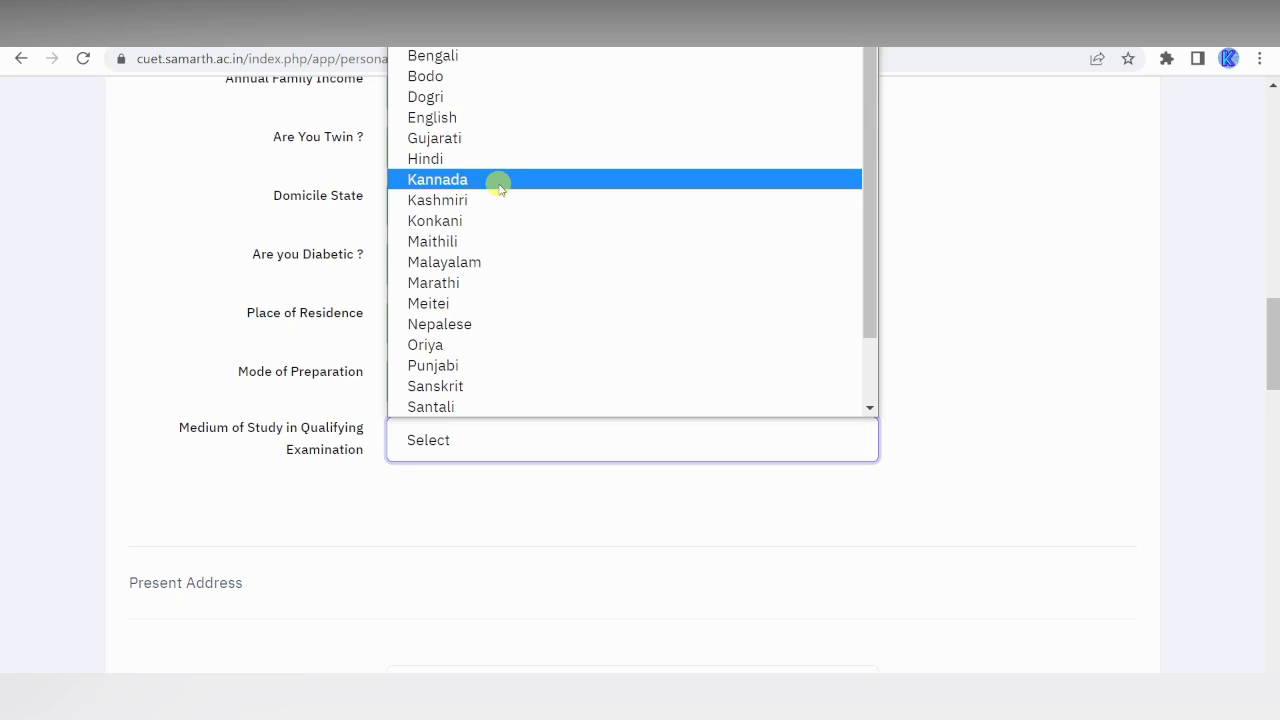
scroll(497, 186, "down", 2)
scroll(497, 186, "up", 1)
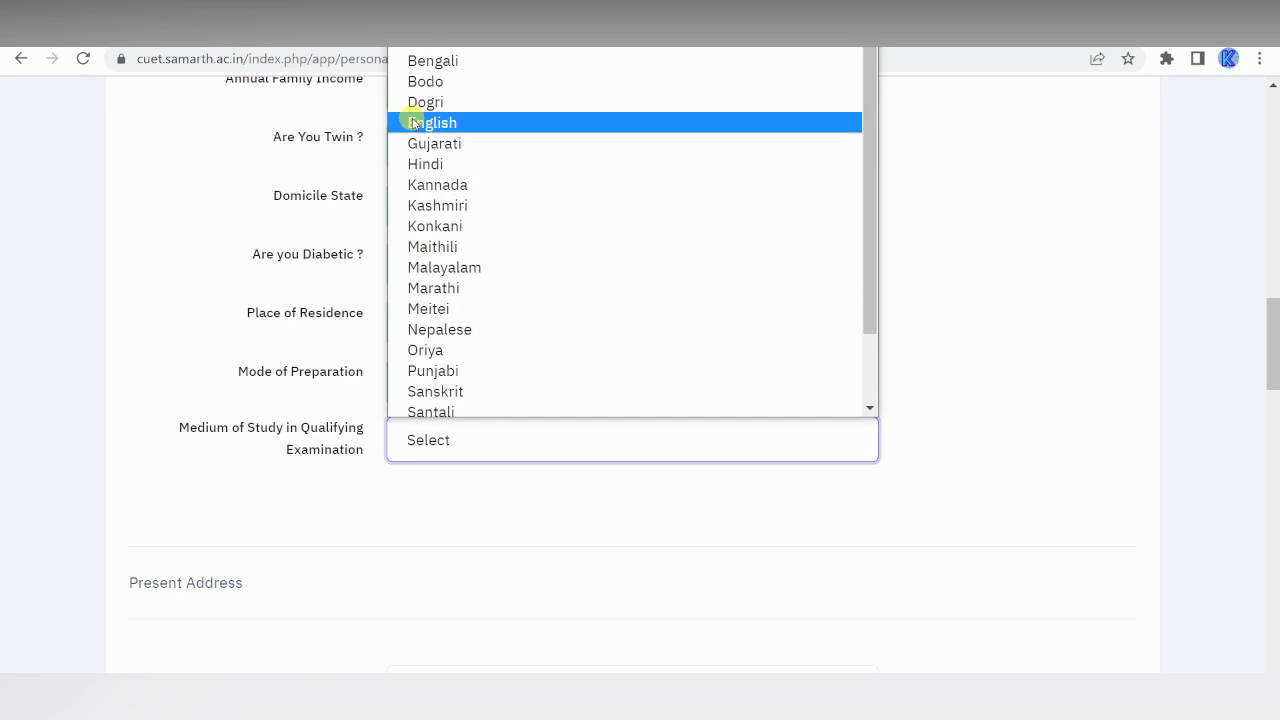
left_click(444, 122)
Step: Tick 'Click if Same As Present Address' to copy the present address to Permanent Address
scroll(316, 333, "down", 4)
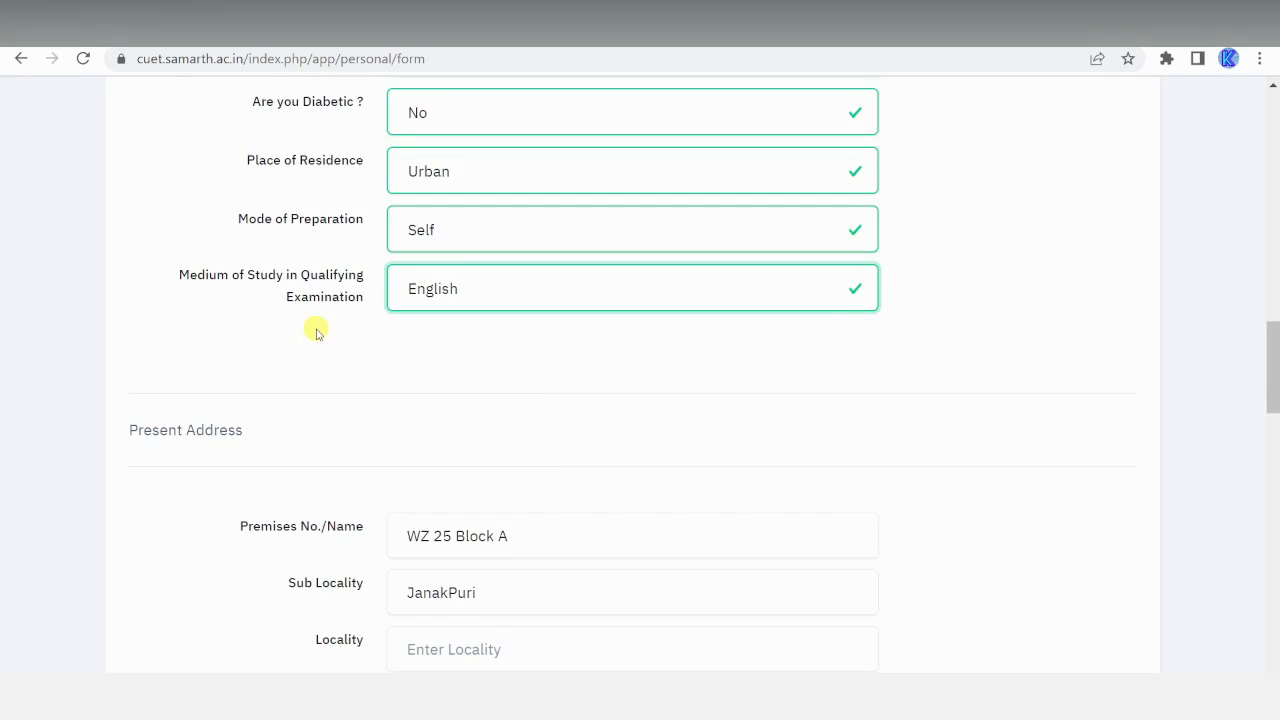
scroll(340, 354, "down", 3)
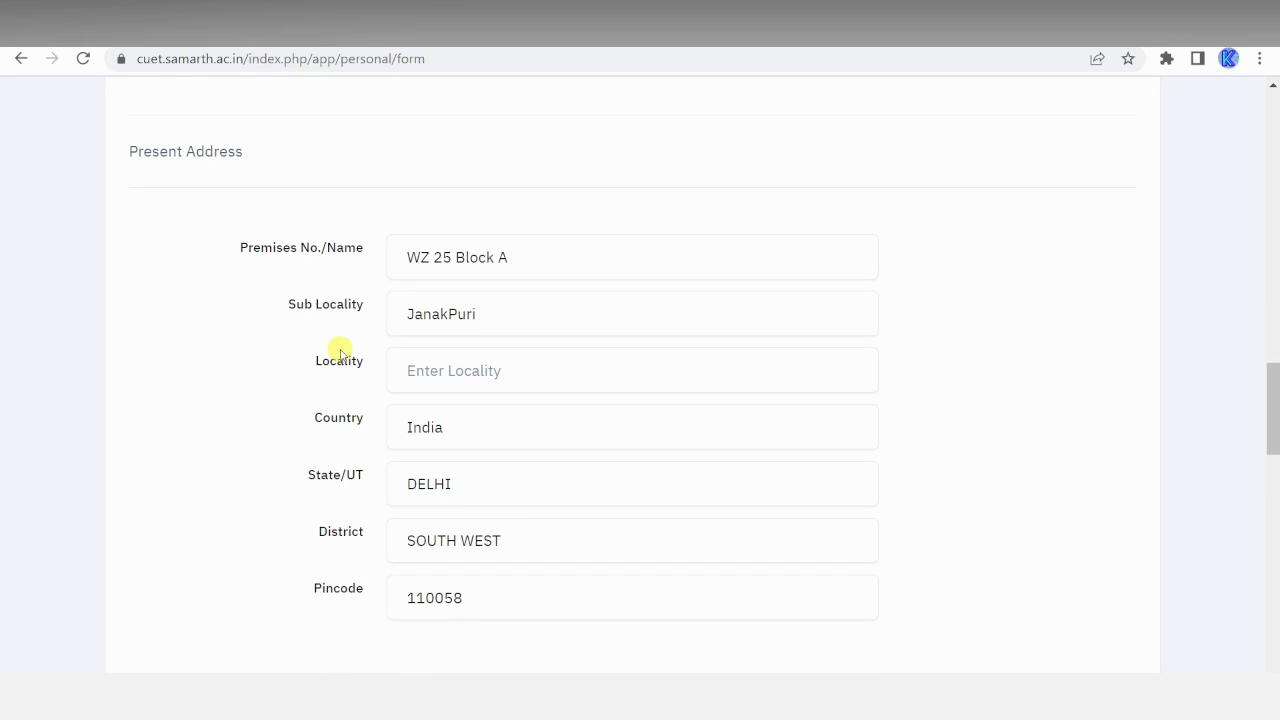
scroll(340, 352, "down", 3)
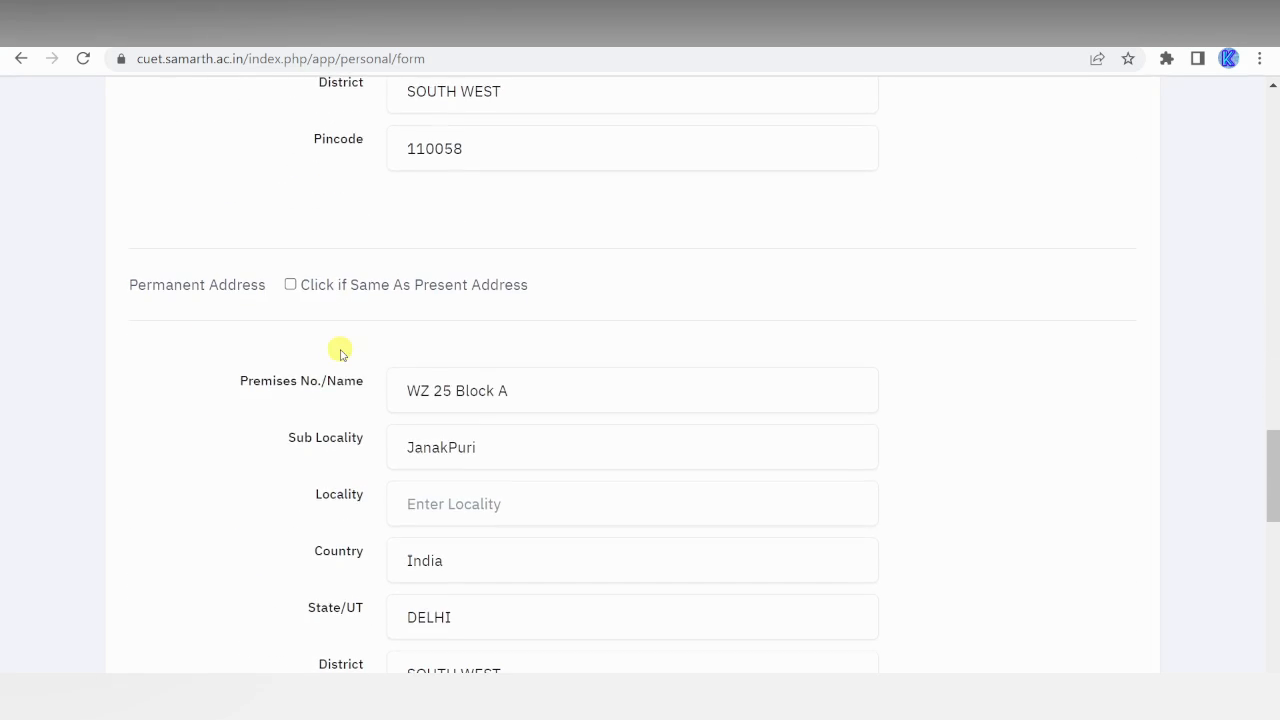
left_click(289, 284)
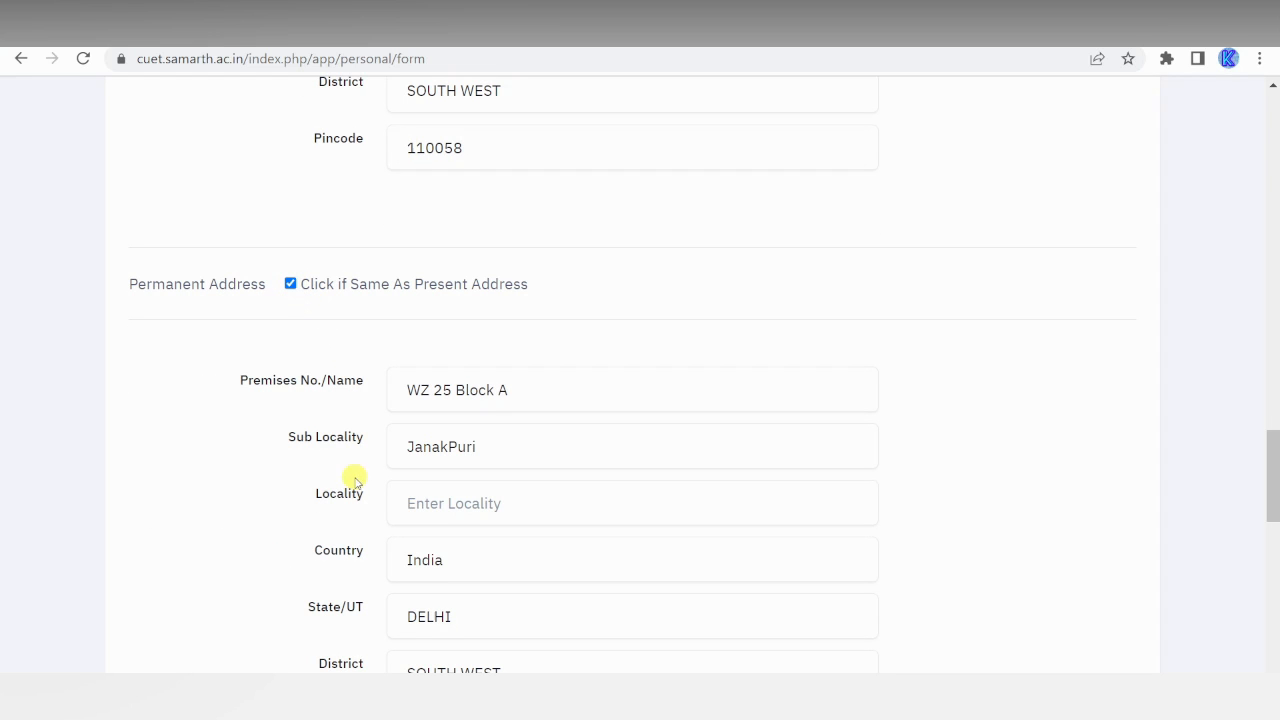
scroll(346, 325, "down", 7)
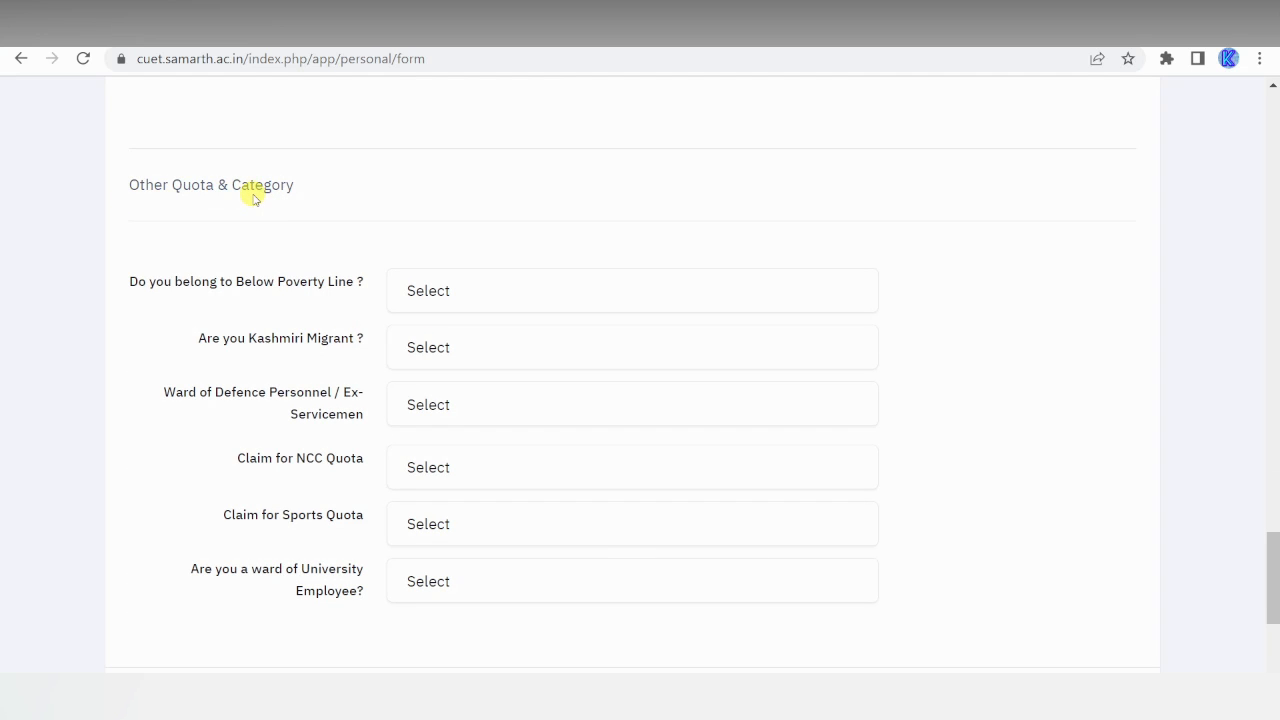
Step: Answer No for Below Poverty Line, Kashmiri Migrant and Ward of Defence Personnel
scroll(251, 194, "down", 1)
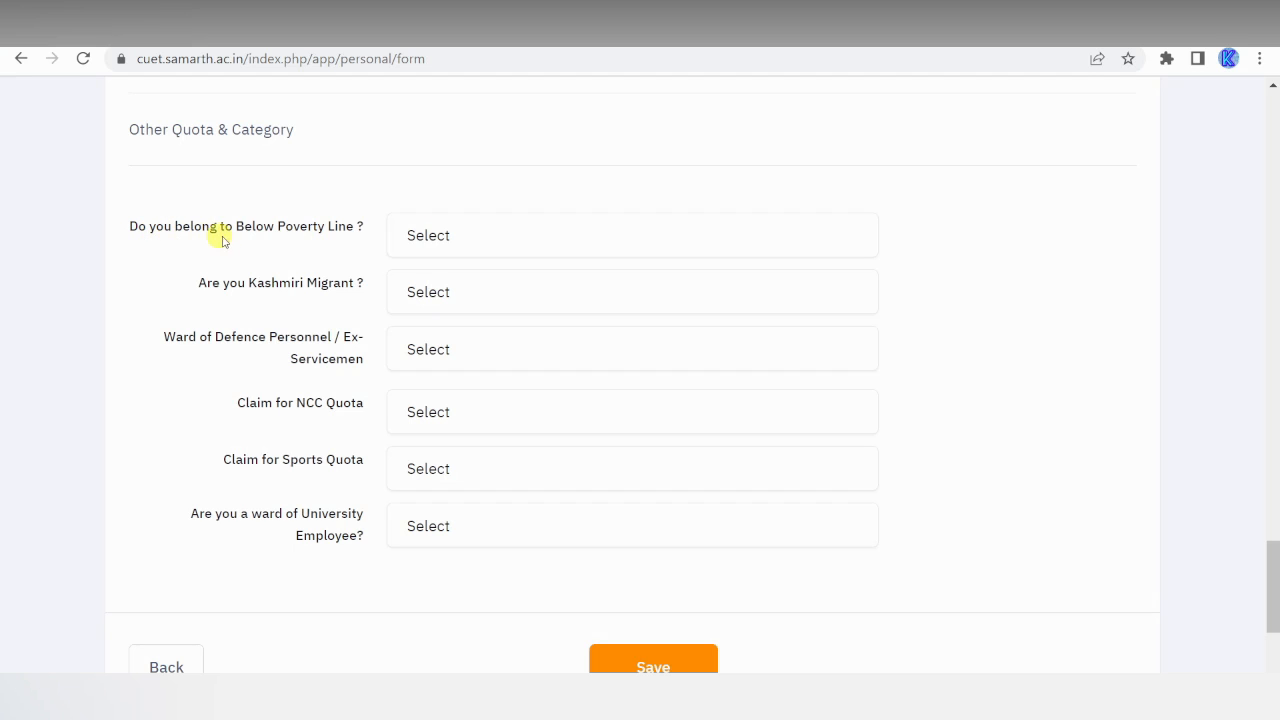
left_click(426, 235)
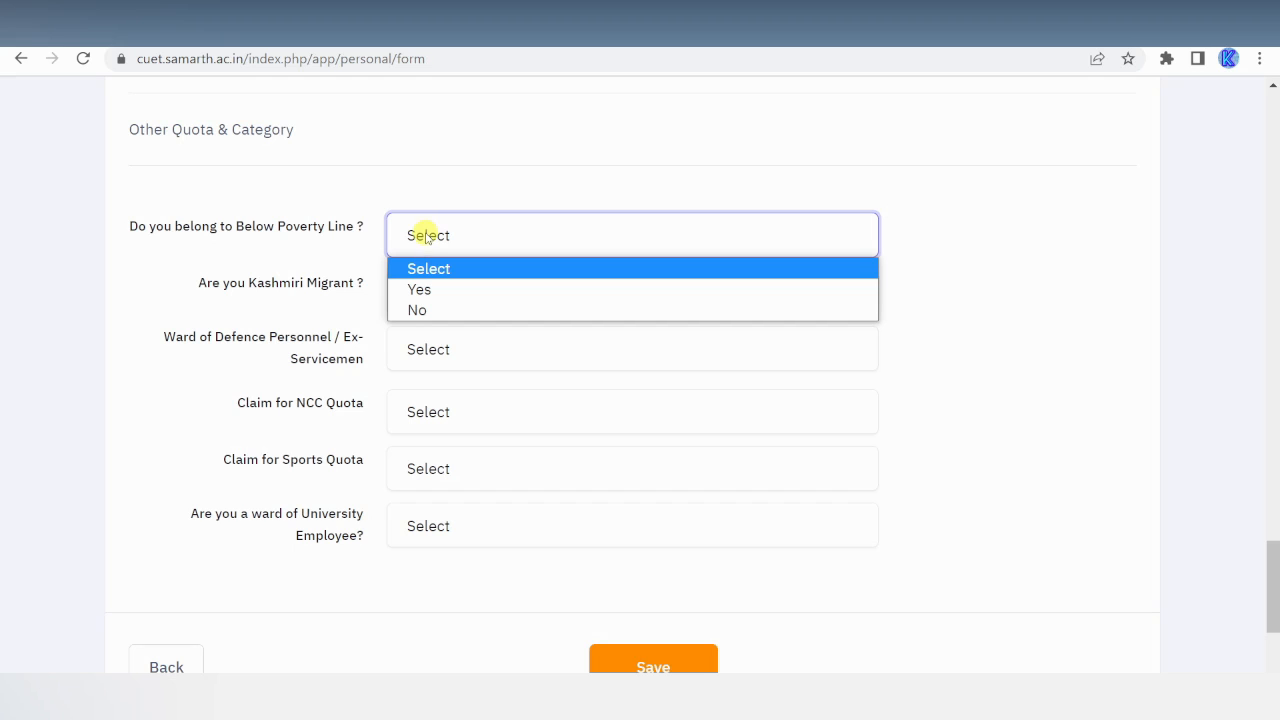
left_click(421, 310)
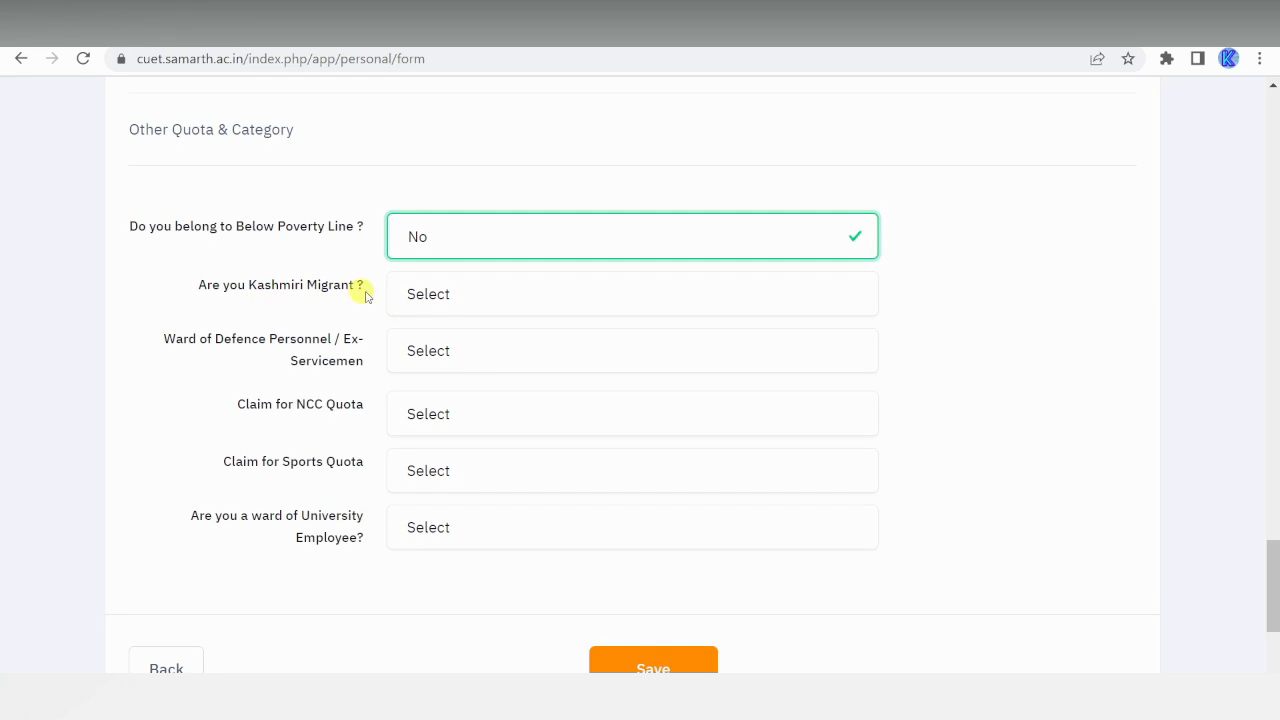
left_click(419, 296)
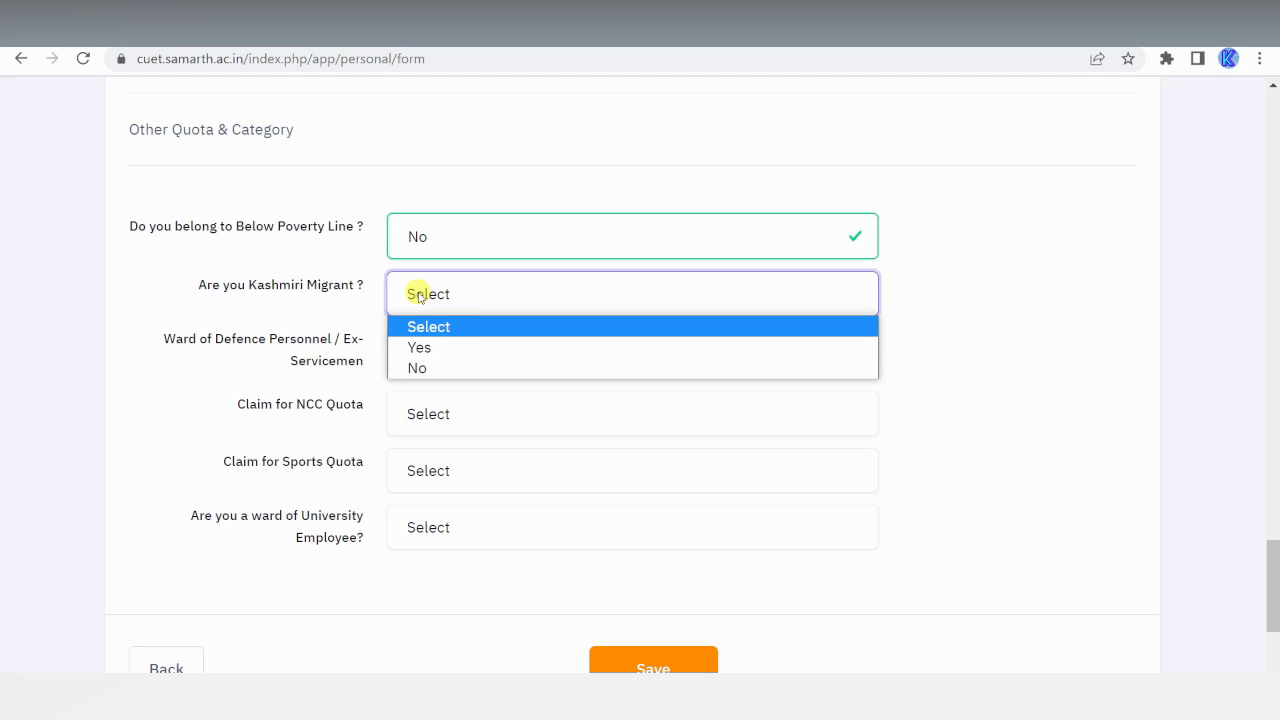
left_click(421, 367)
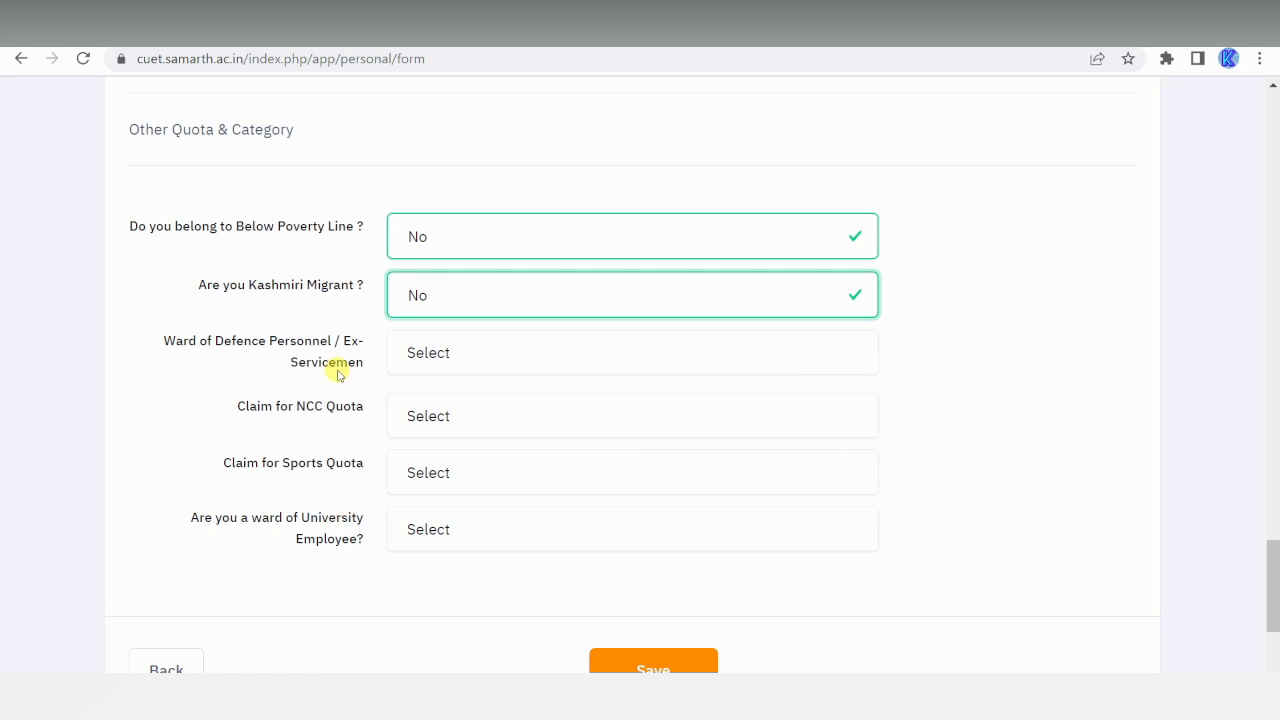
left_click(440, 352)
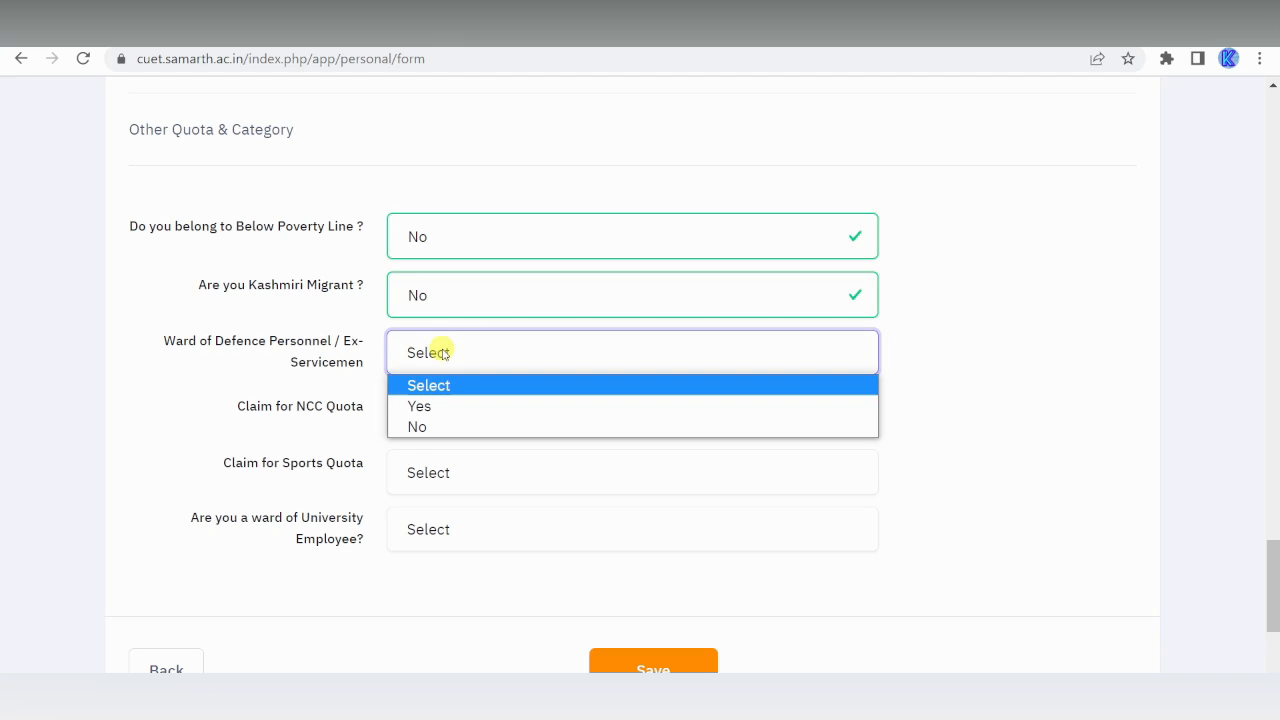
left_click(417, 426)
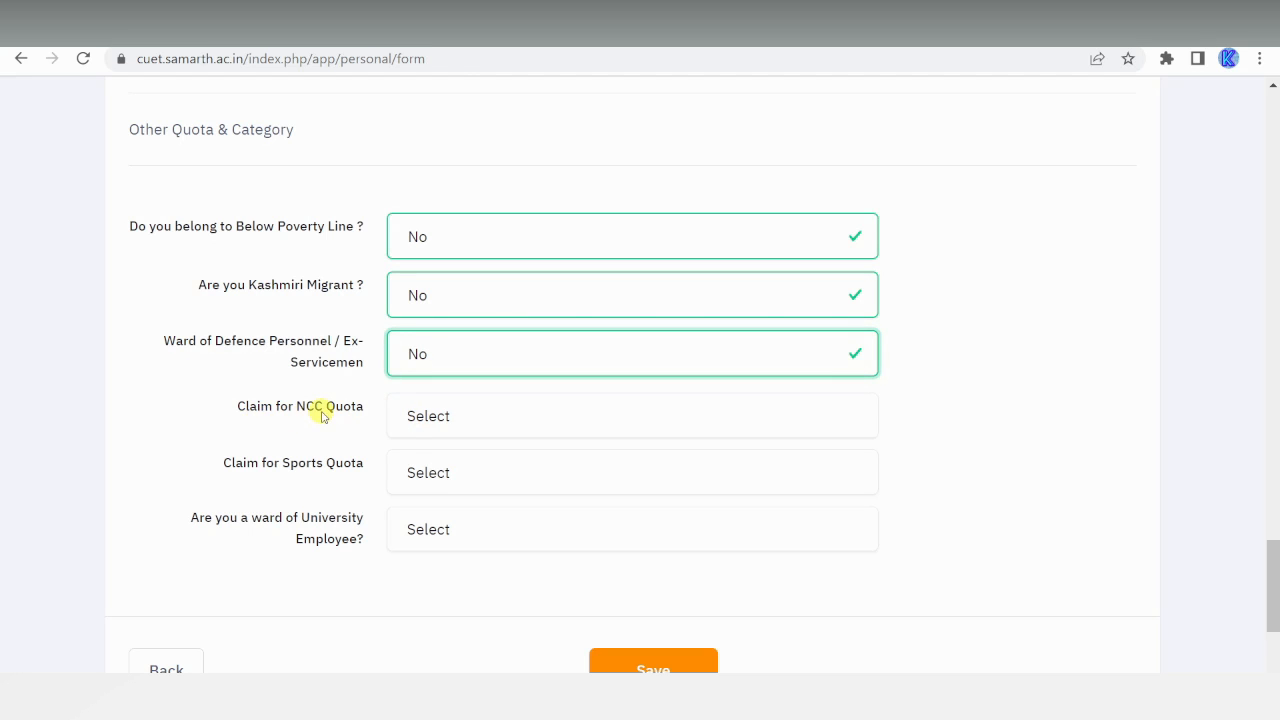
Step: Answer No for the NCC Quota, Sports Quota and ward of University Employee claims
left_click(411, 415)
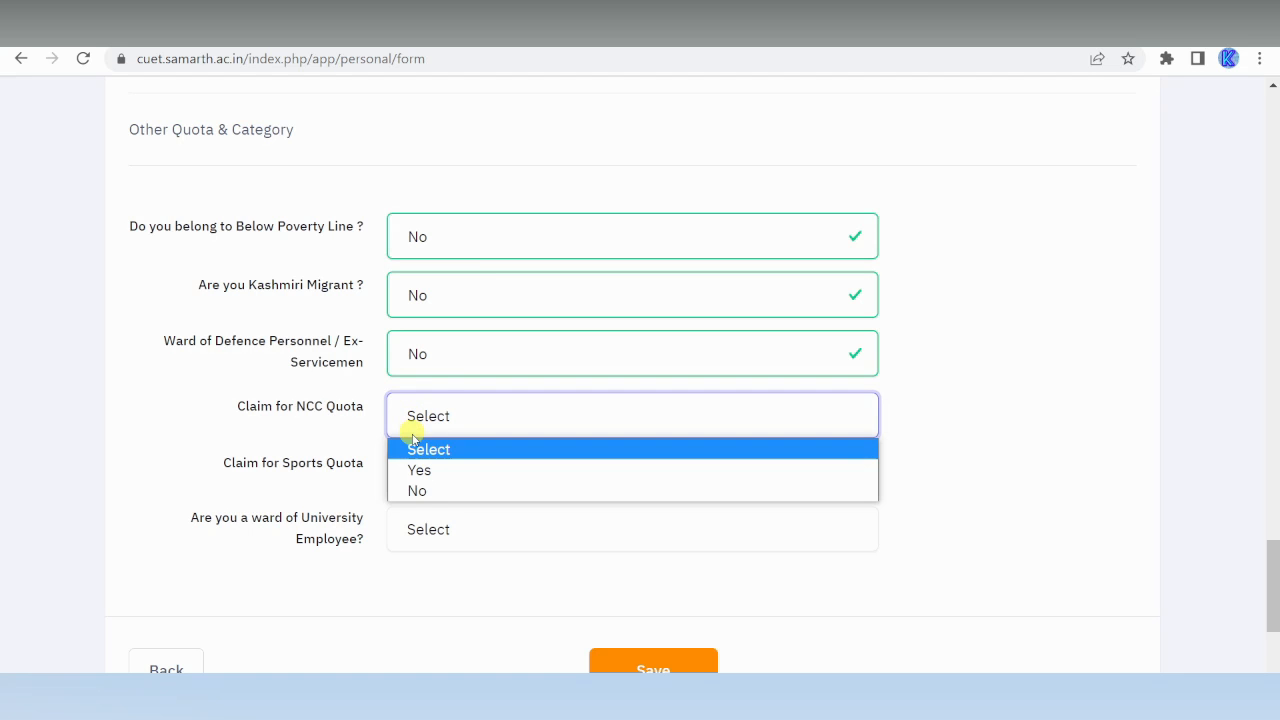
left_click(413, 489)
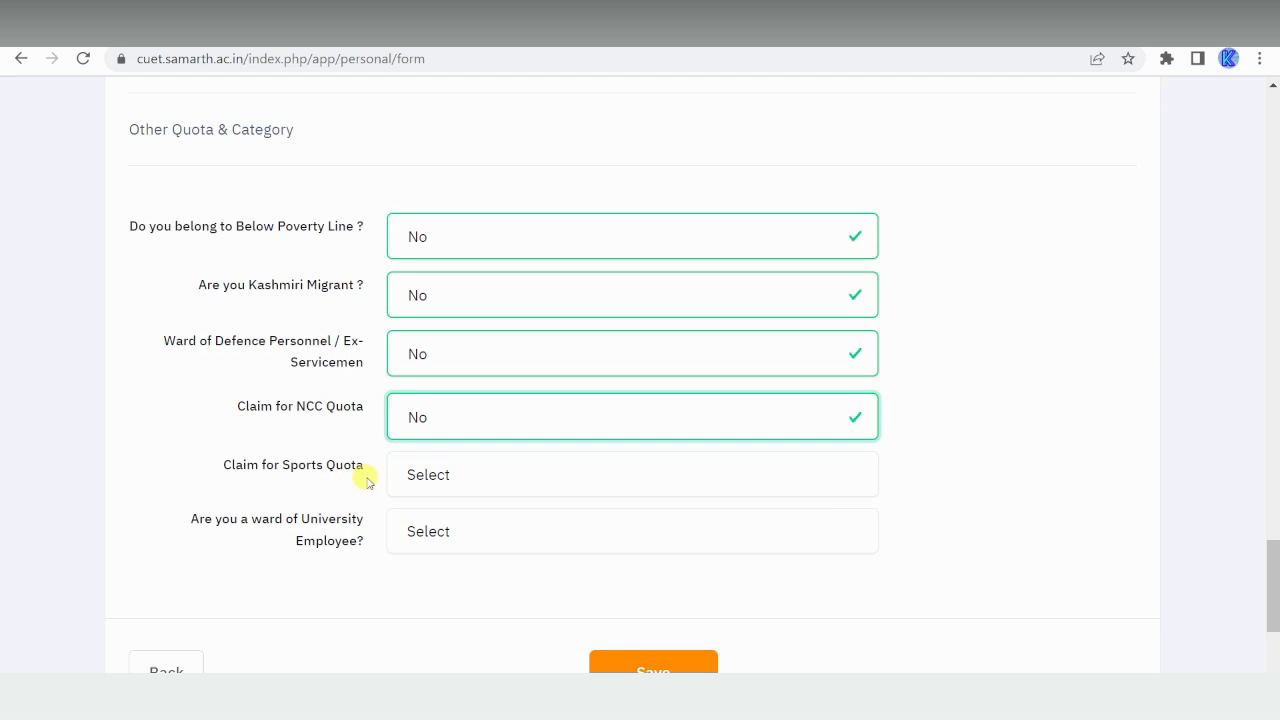
left_click(418, 471)
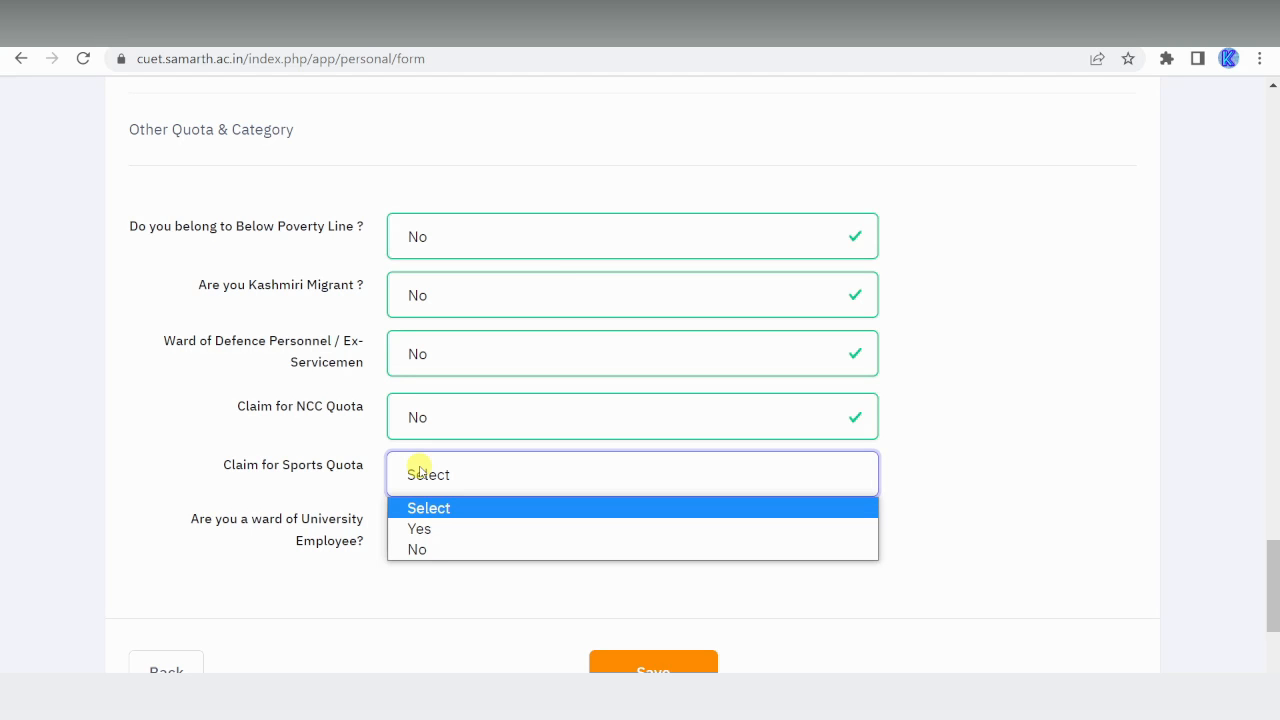
left_click(420, 549)
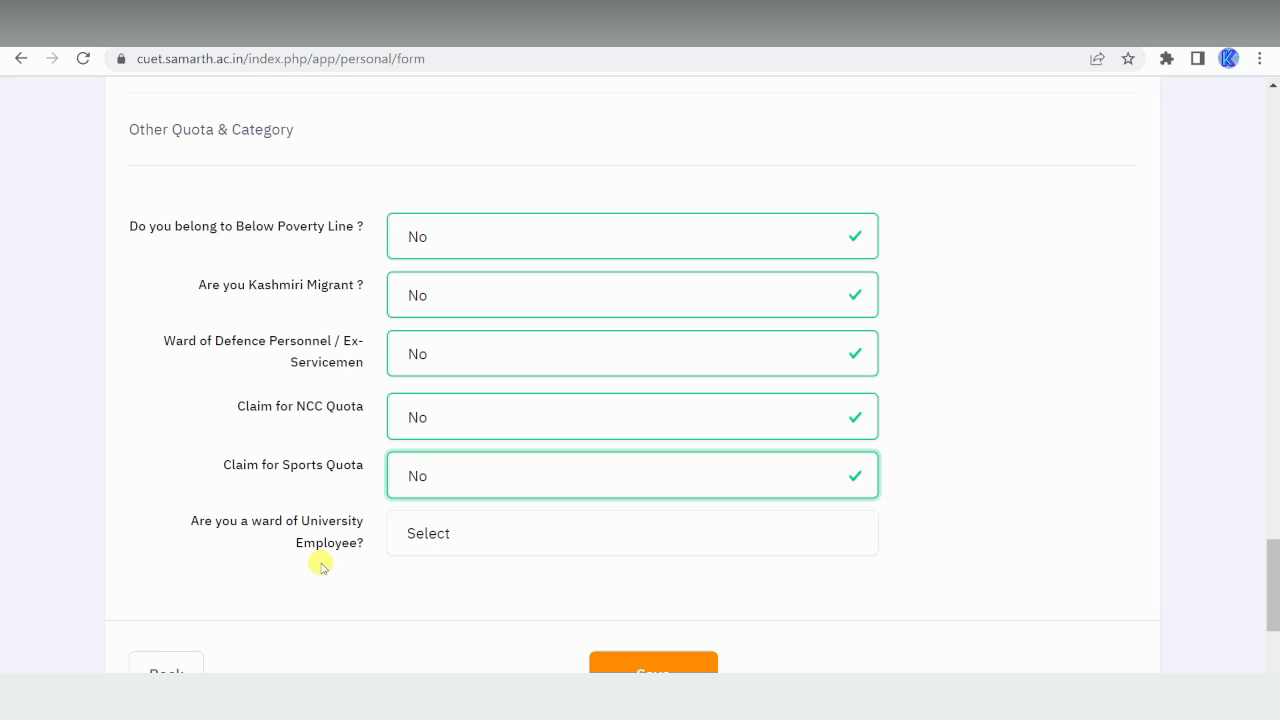
left_click(459, 540)
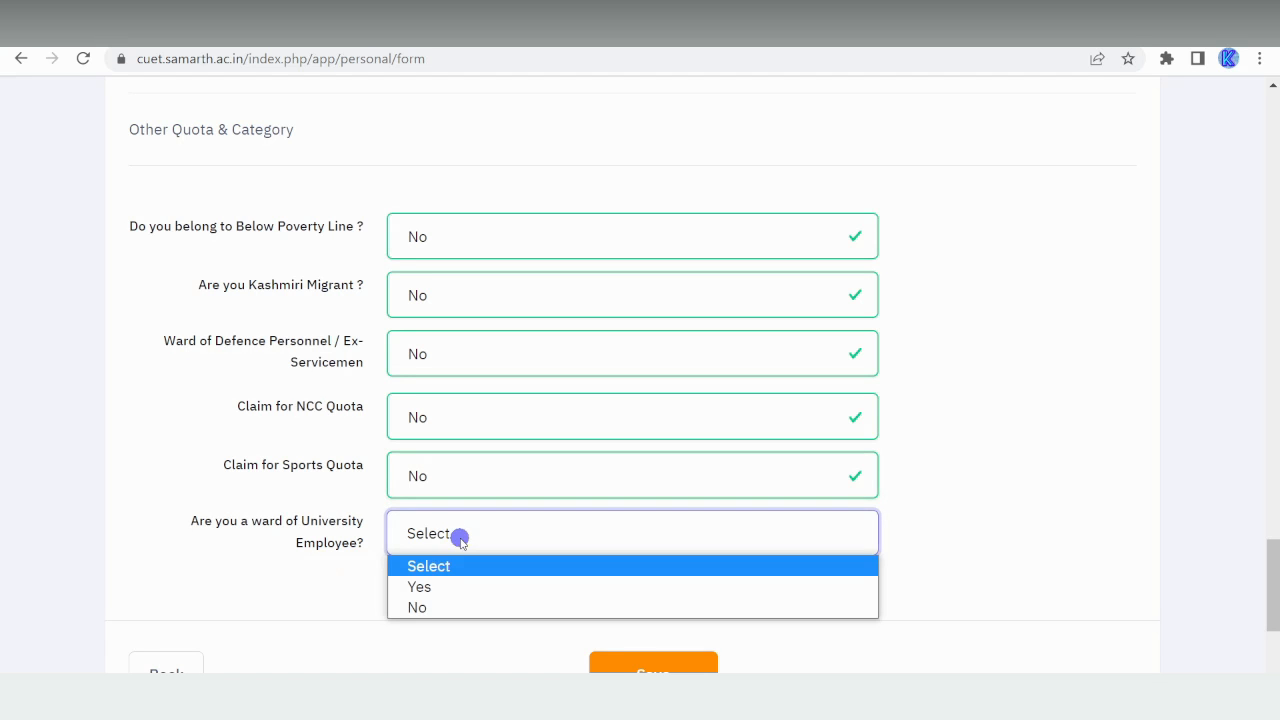
left_click(424, 608)
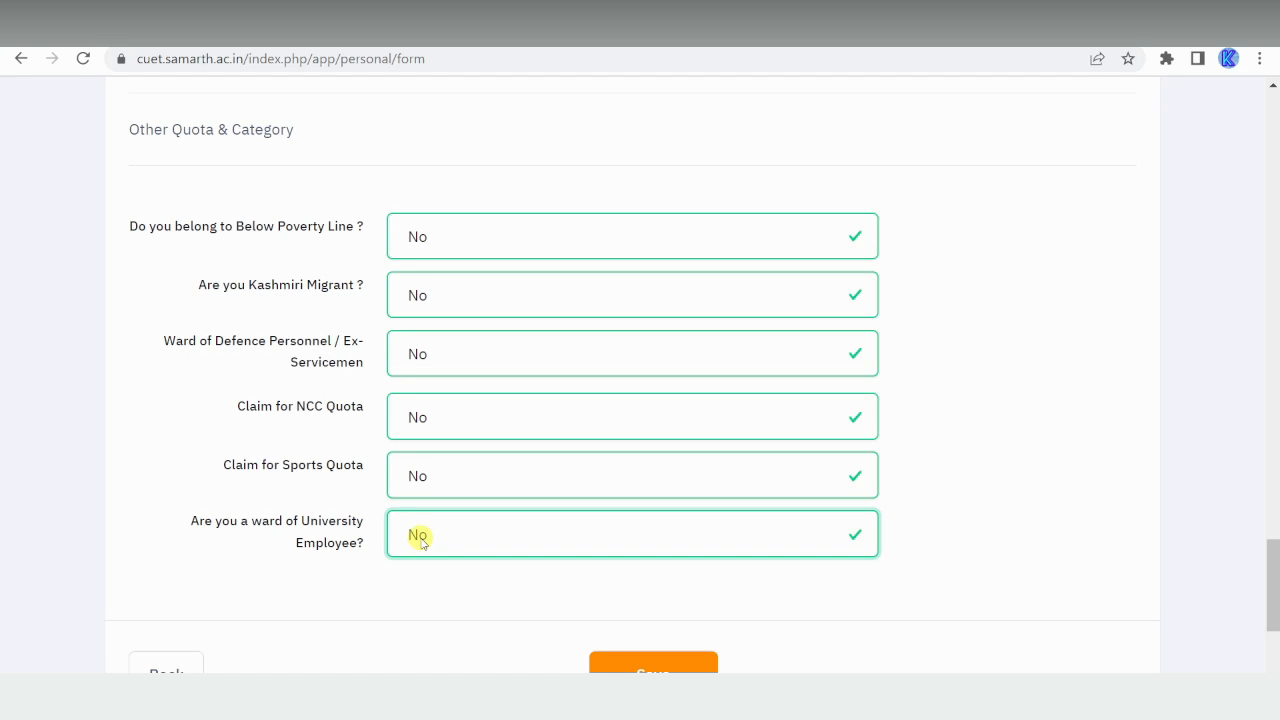
Step: Review the filled personal details form and save it with the orange Save button
scroll(329, 256, "up", 15)
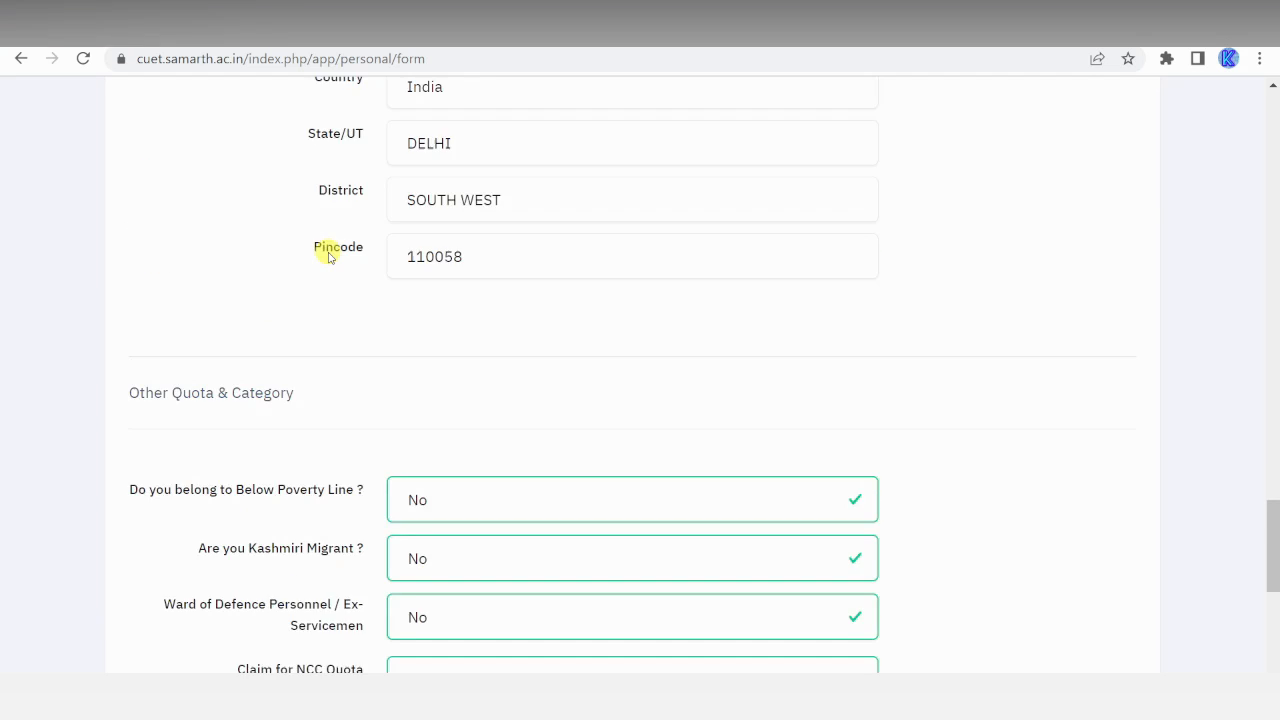
scroll(329, 254, "up", 3)
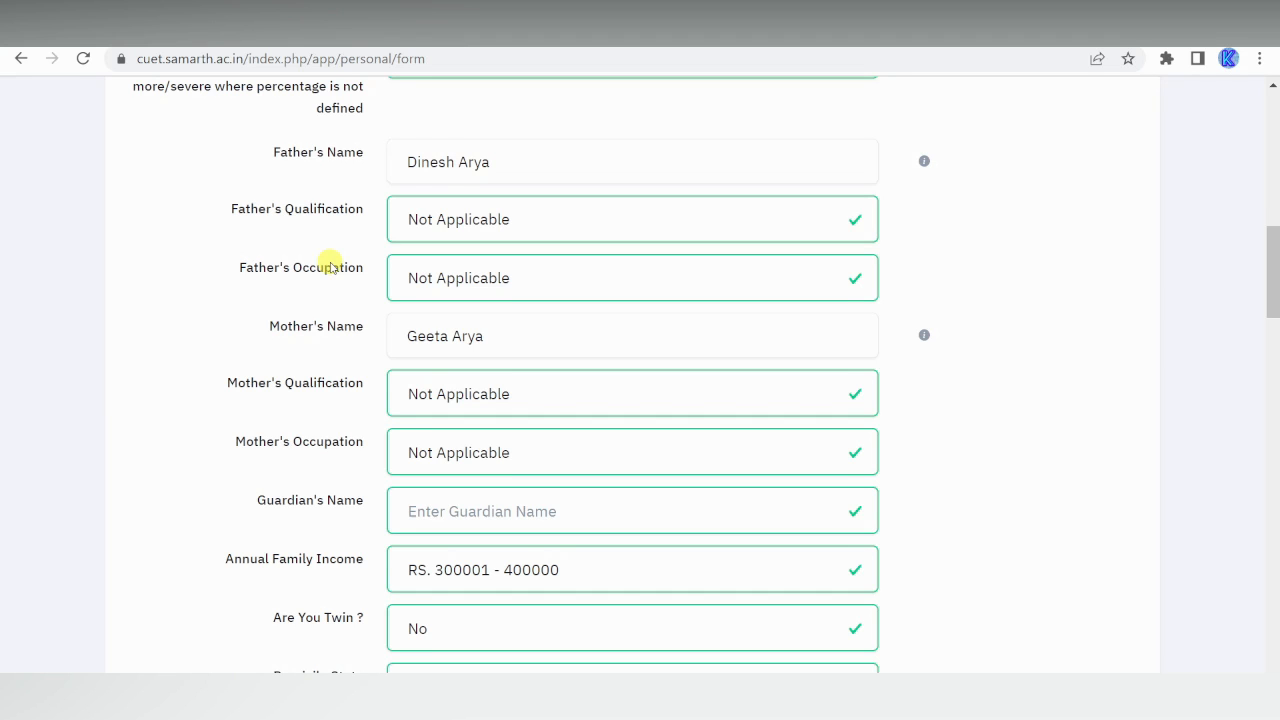
scroll(331, 267, "down", 1)
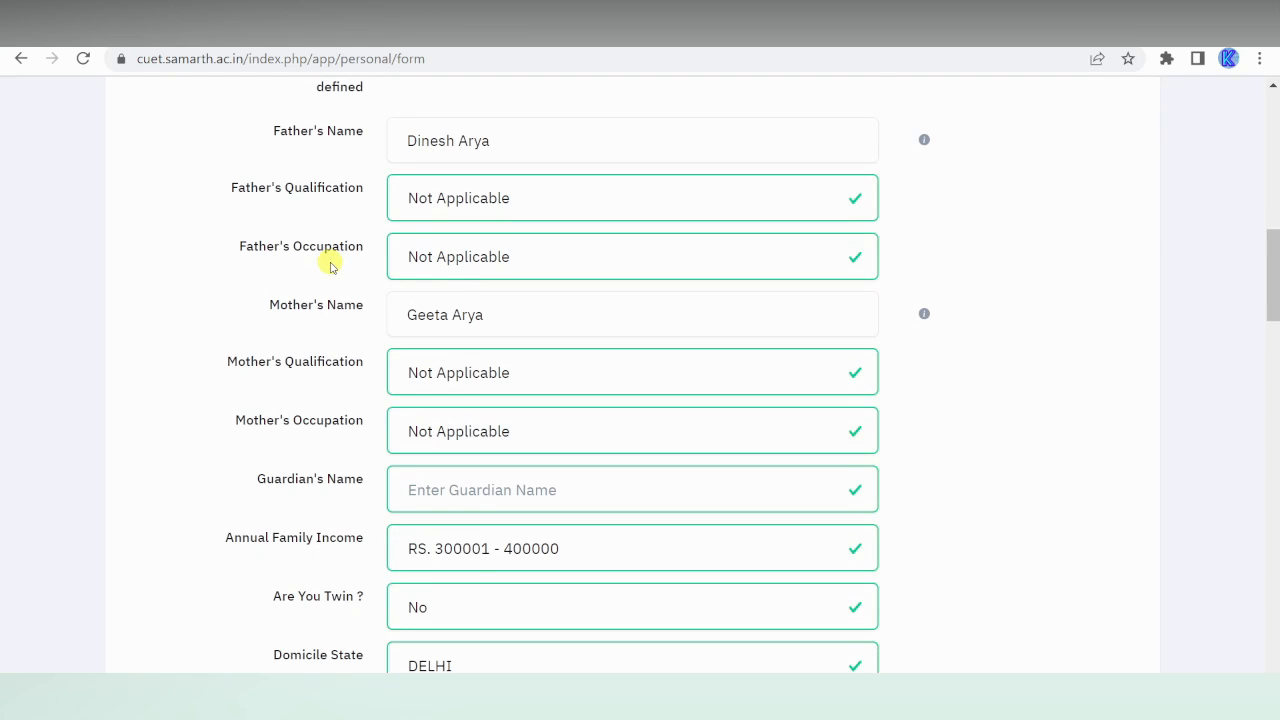
scroll(331, 267, "down", 20)
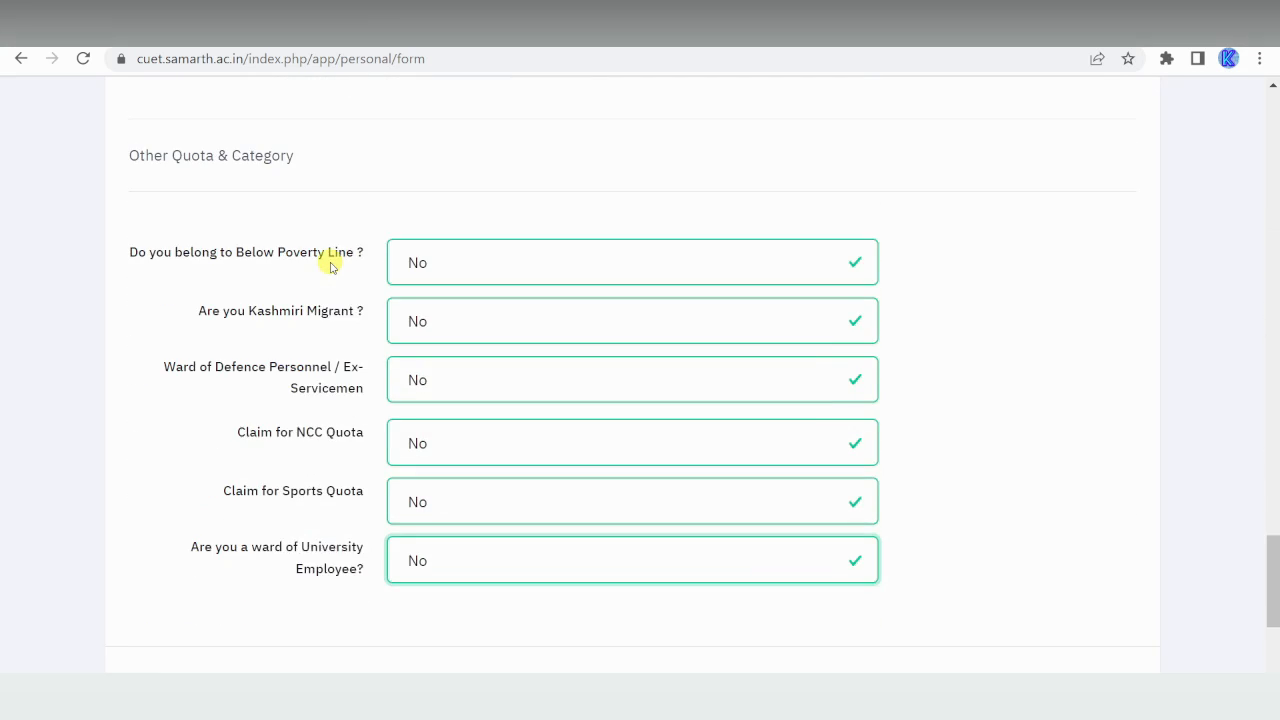
scroll(331, 267, "down", 3)
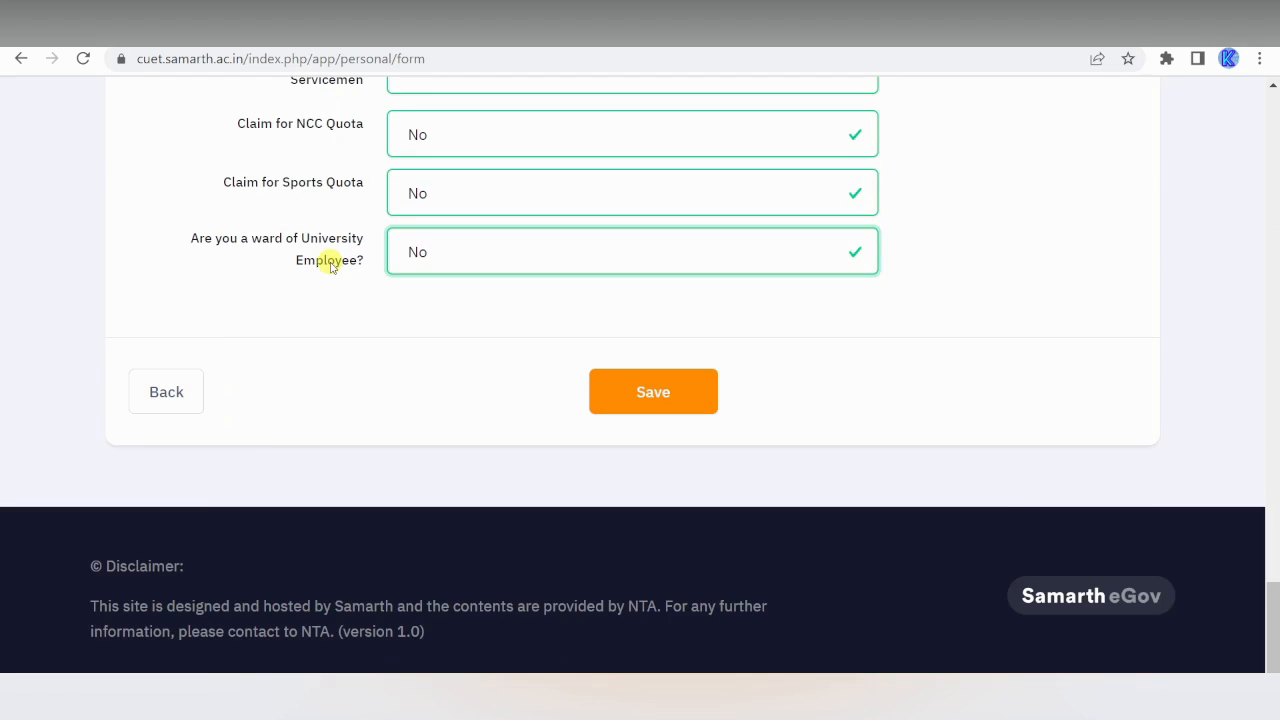
left_click(653, 390)
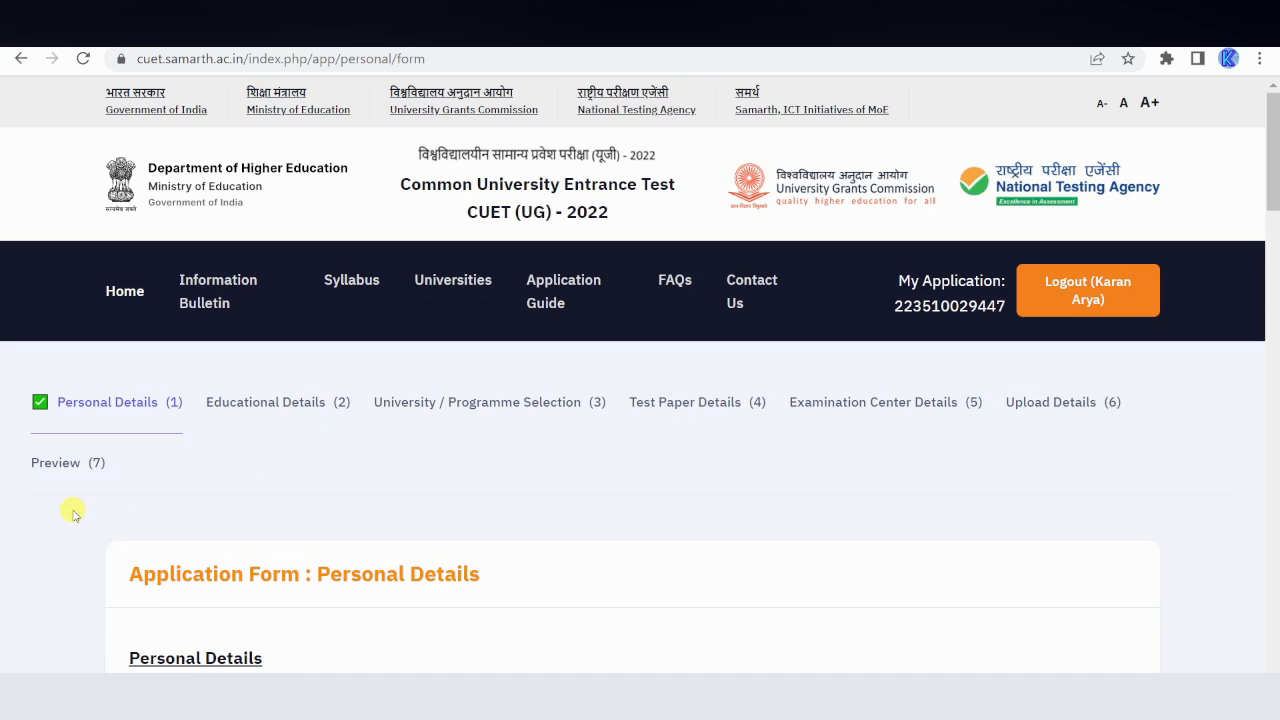
scroll(188, 409, "down", 8)
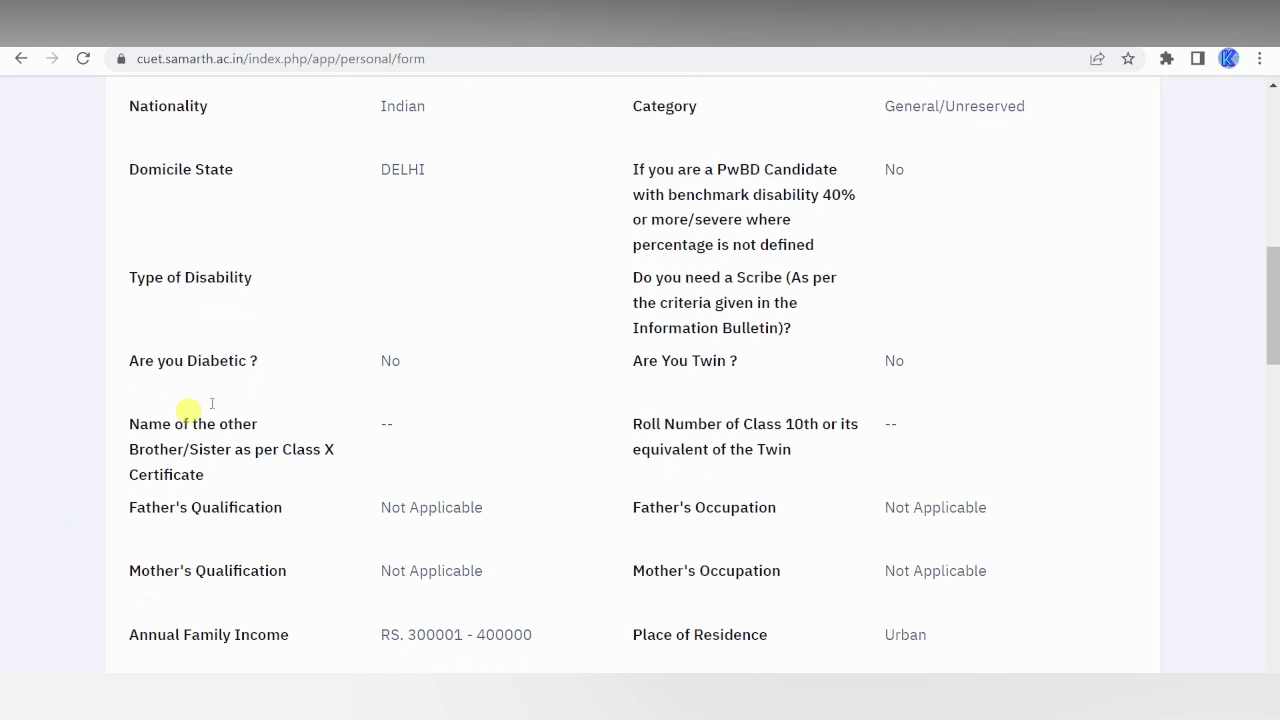
scroll(460, 340, "down", 3)
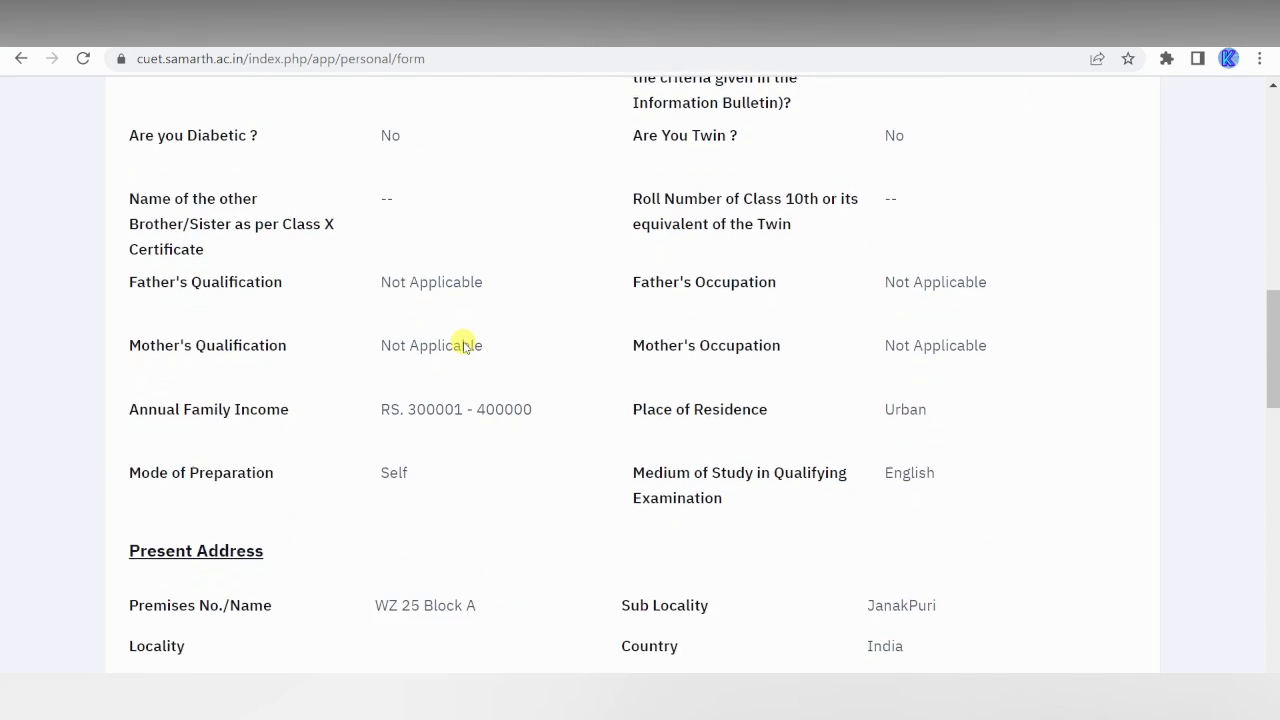
scroll(463, 345, "down", 10)
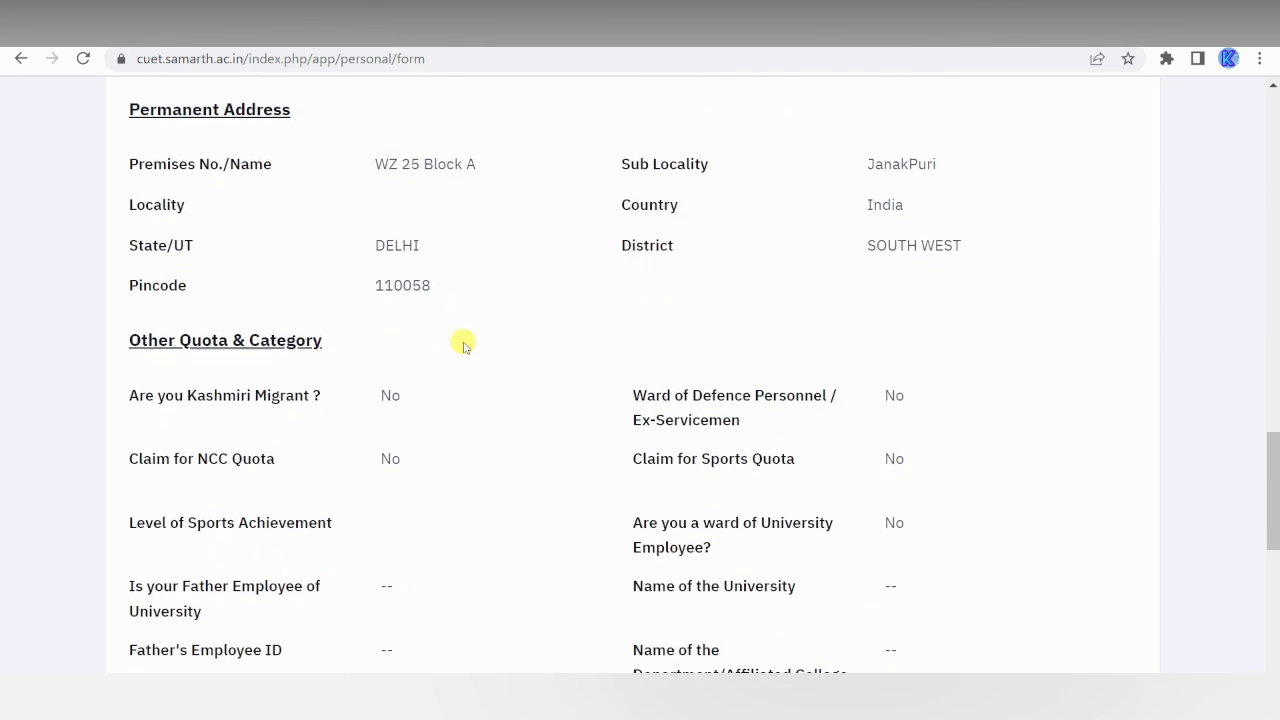
scroll(463, 345, "down", 6)
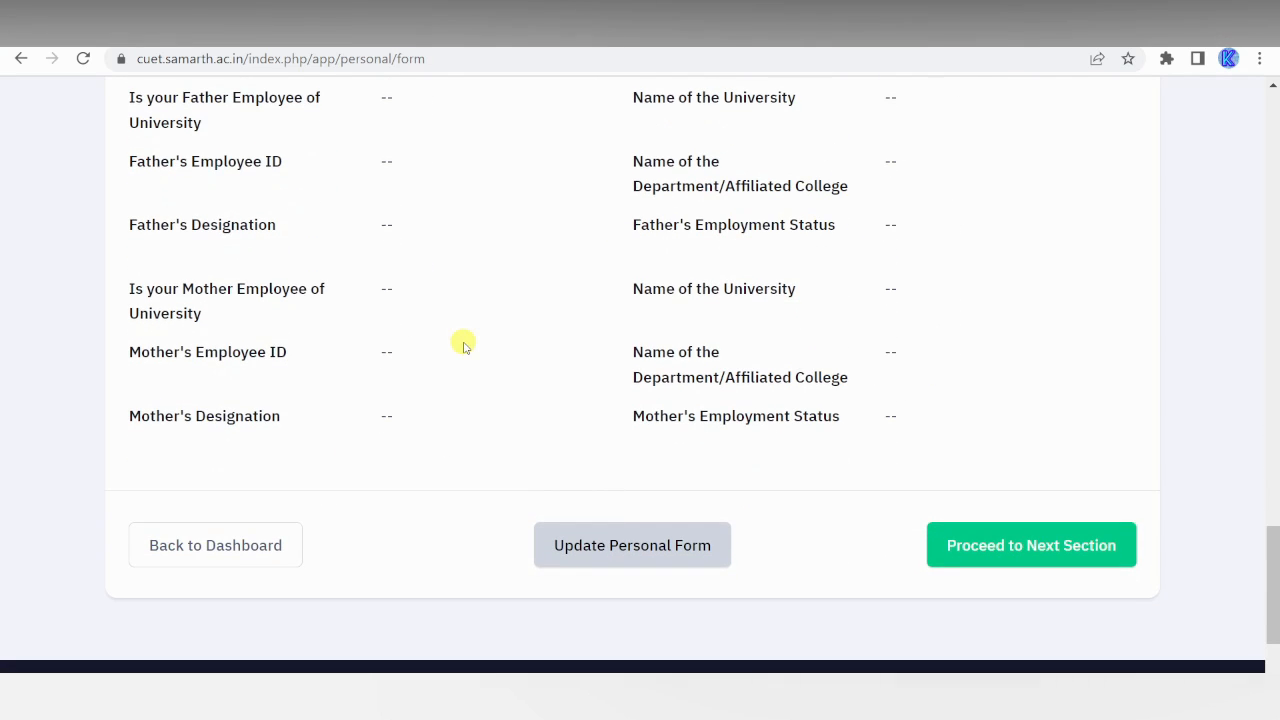
scroll(463, 345, "up", 2)
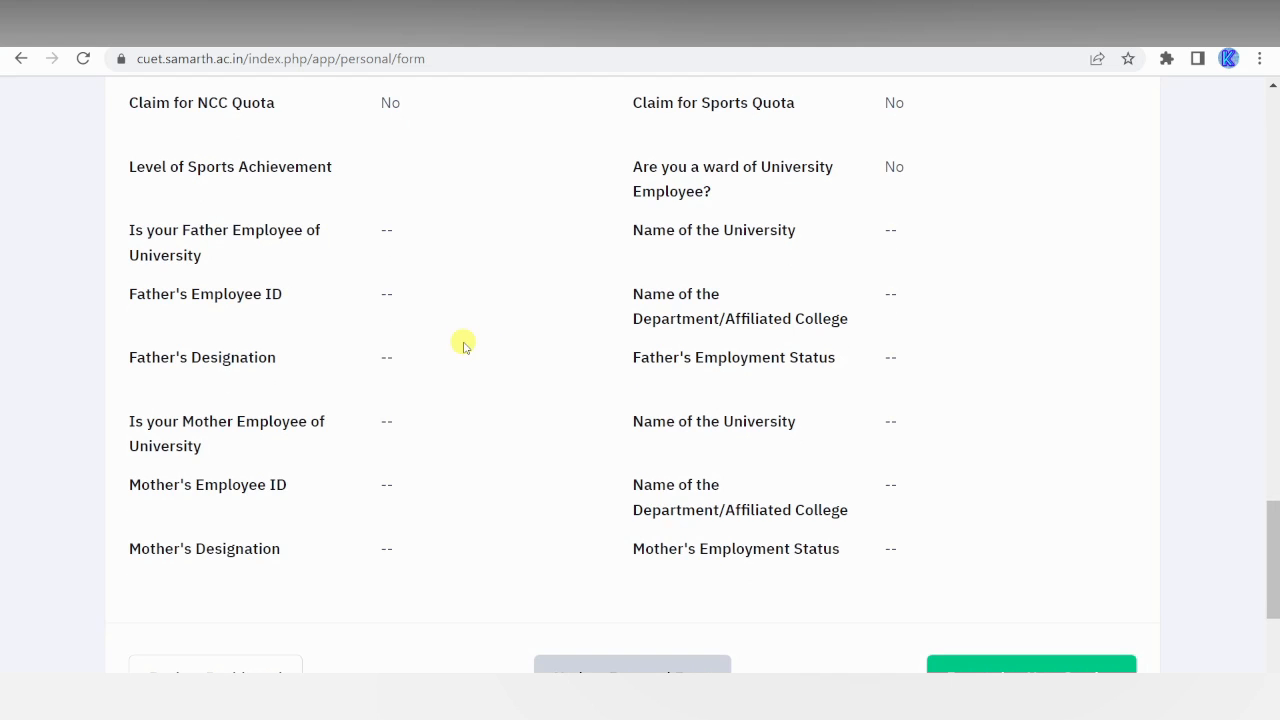
scroll(507, 357, "down", 2)
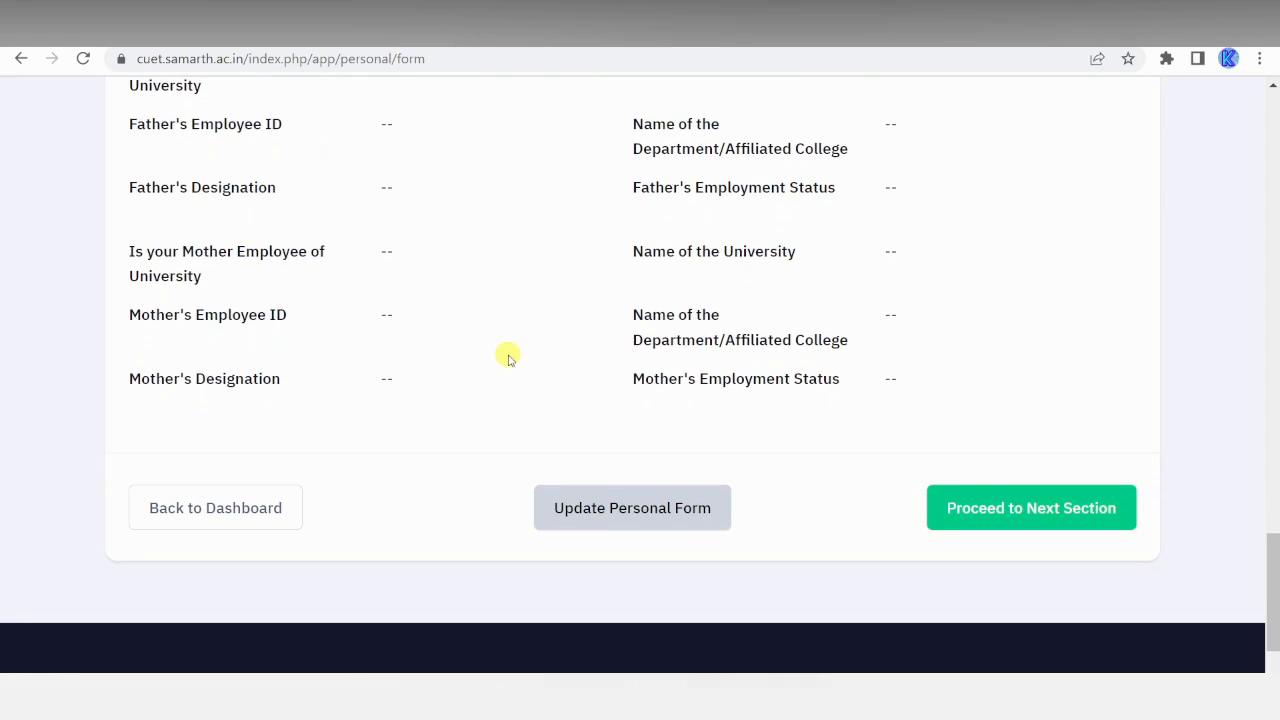
scroll(584, 397, "up", 3)
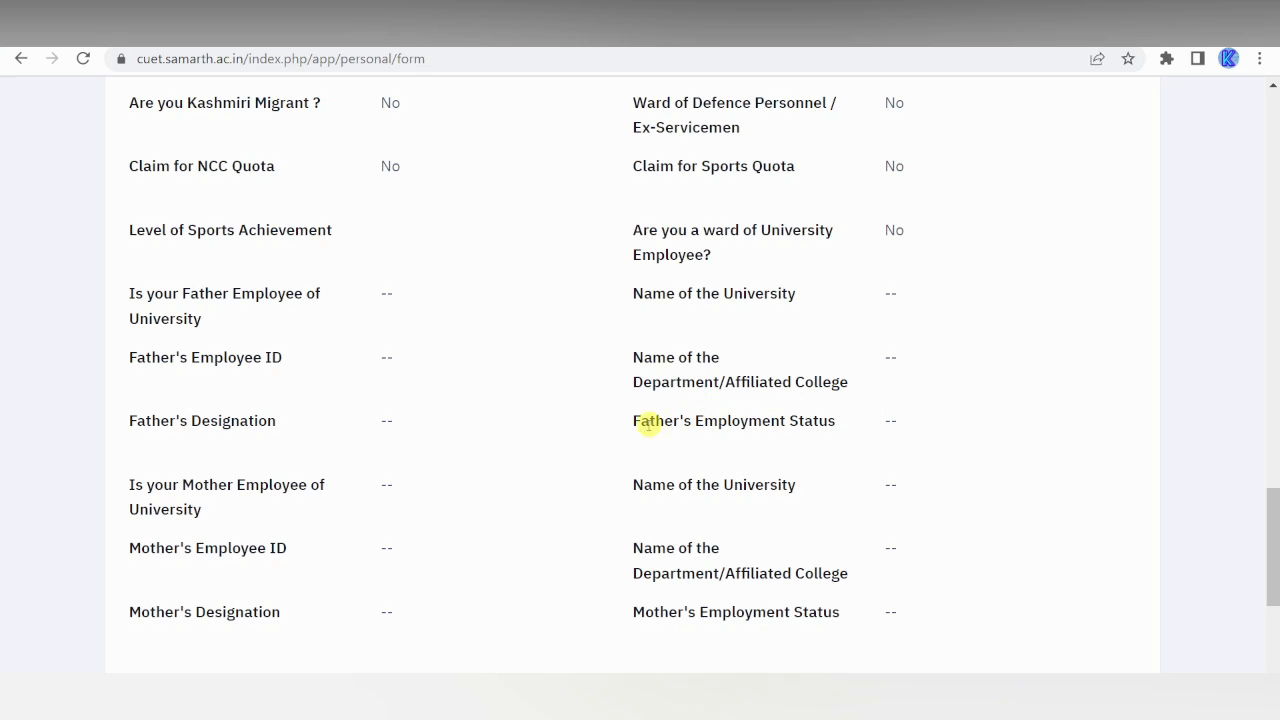
scroll(612, 428, "down", 1)
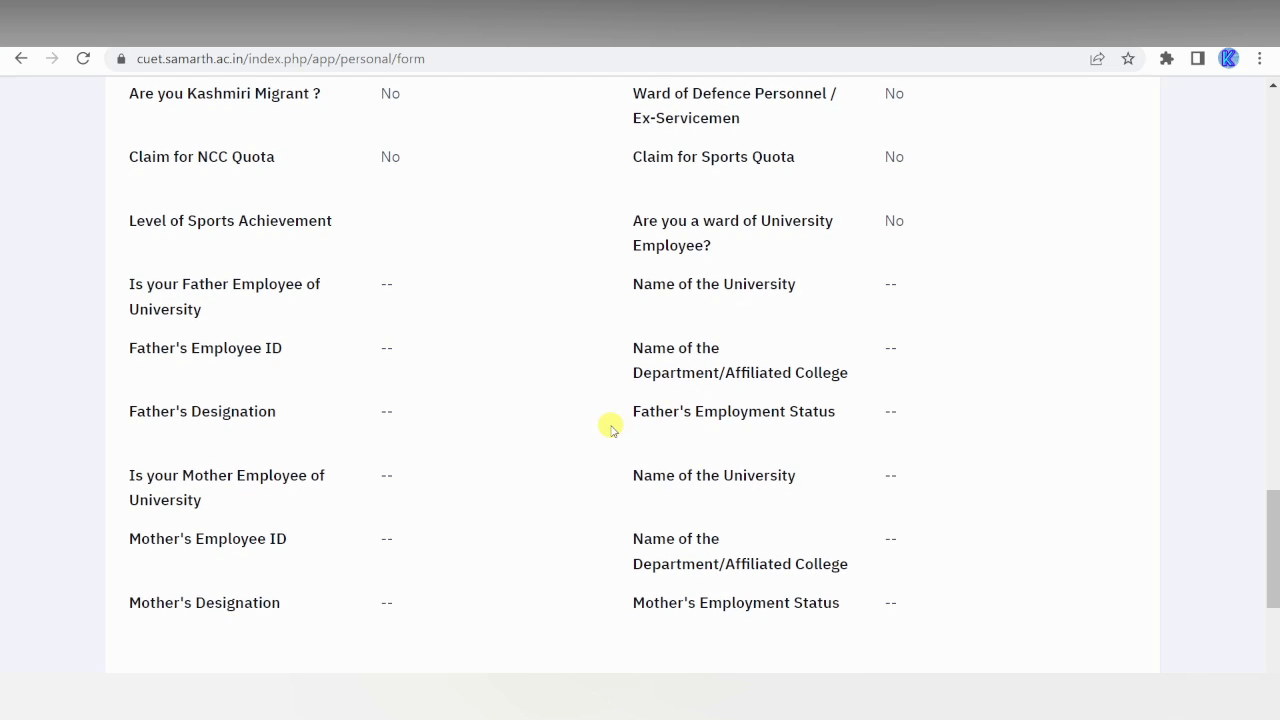
scroll(612, 428, "down", 2)
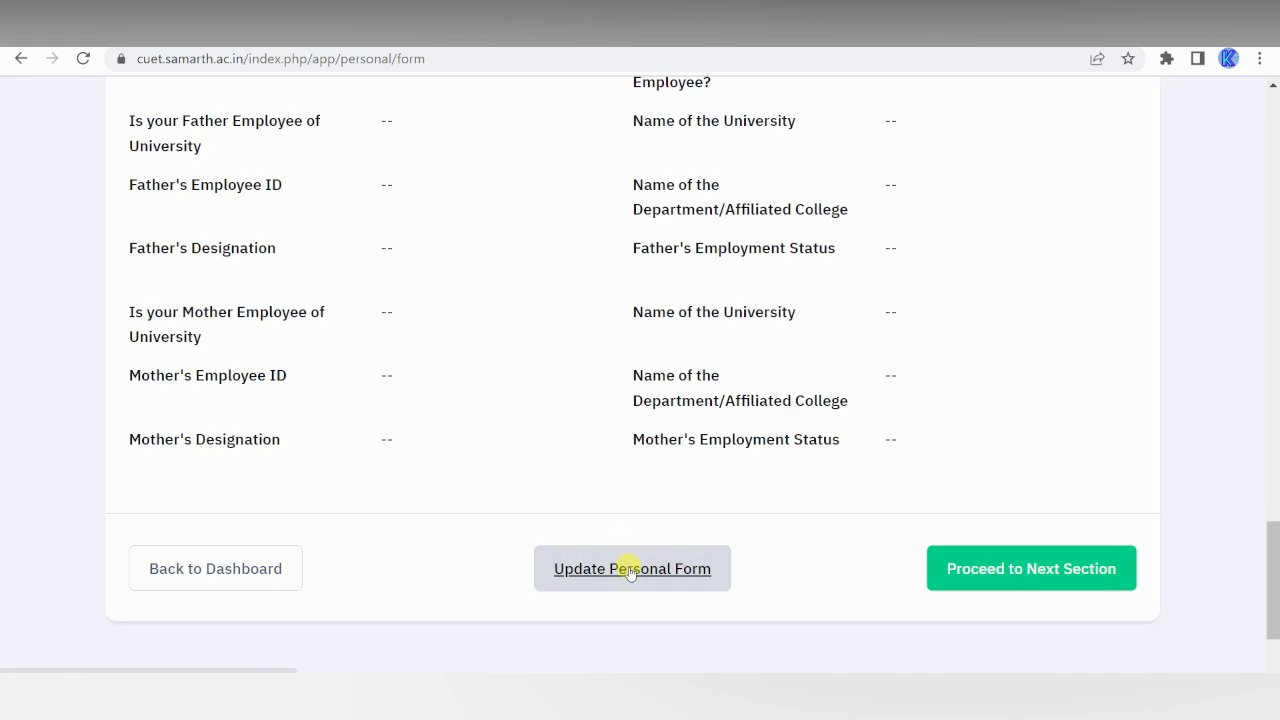
Step: Move on to the educational details section and set Class X Result Status to Passed
left_click(994, 570)
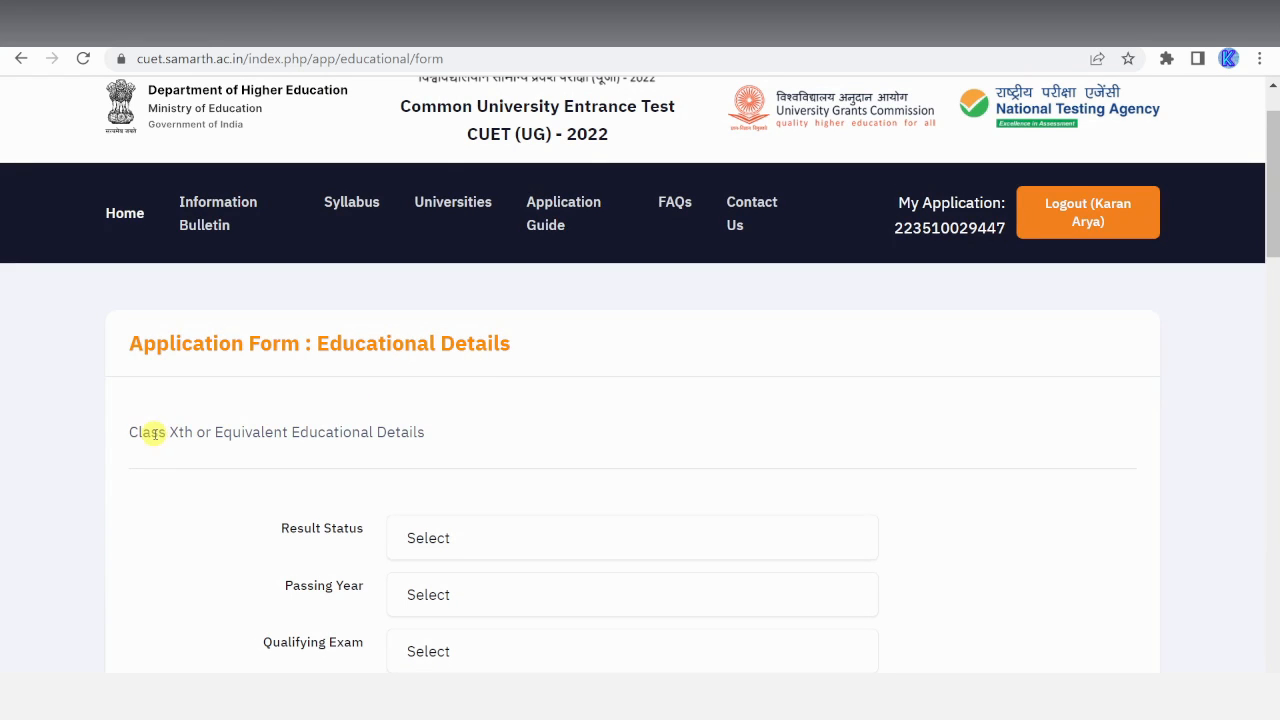
left_click_drag(168, 433, 207, 461)
scroll(207, 461, "down", 3)
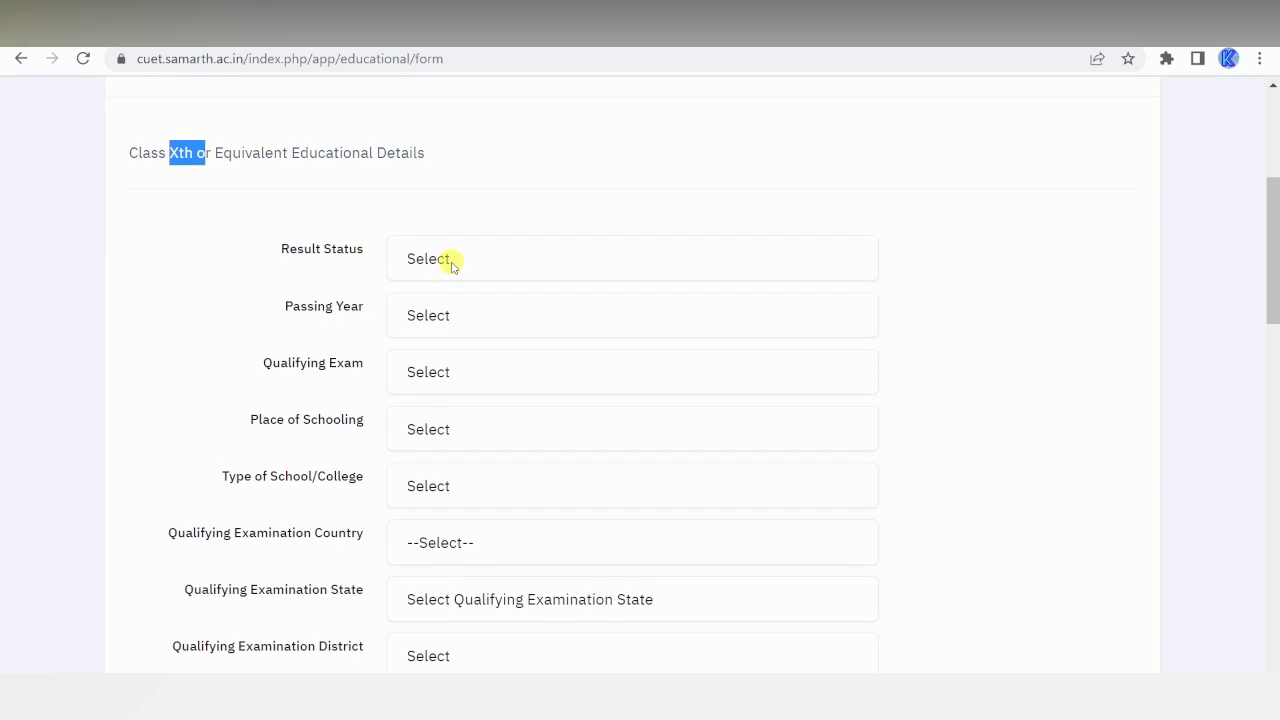
left_click(450, 262)
left_click(449, 312)
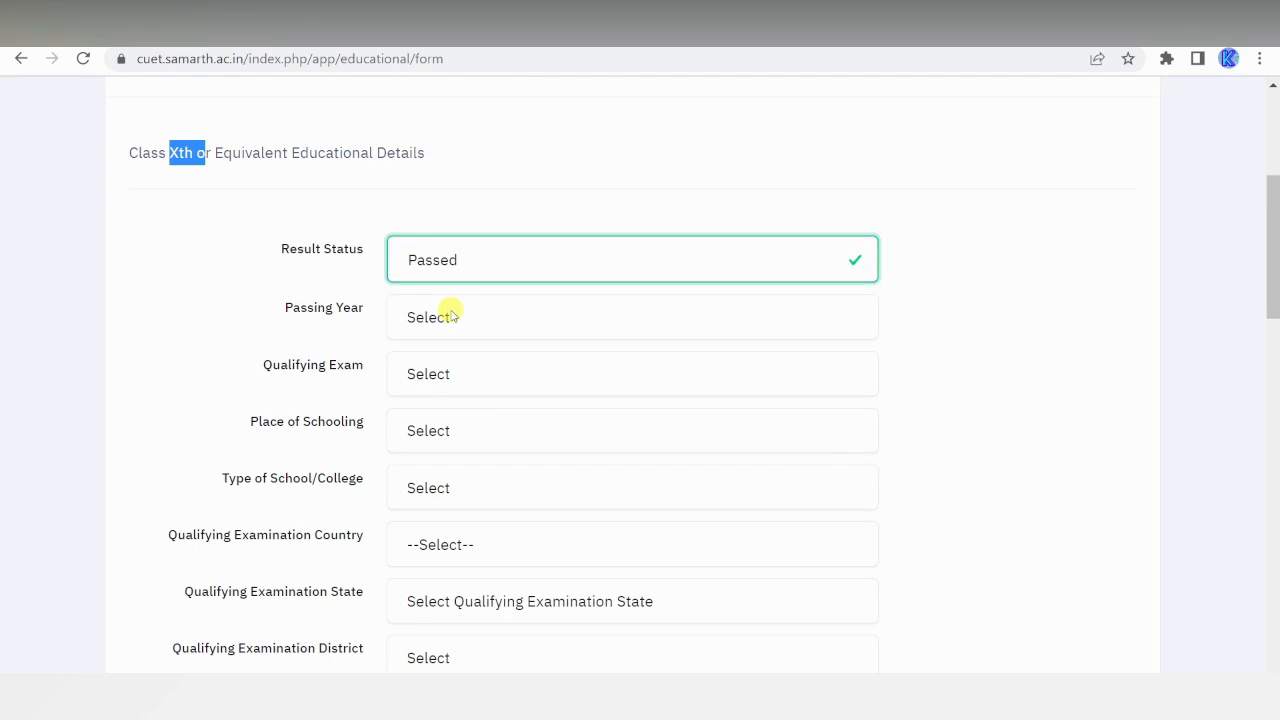
Step: Set Passing Year to 2013 and Qualifying Exam to 10th or Equivalent
left_click(447, 320)
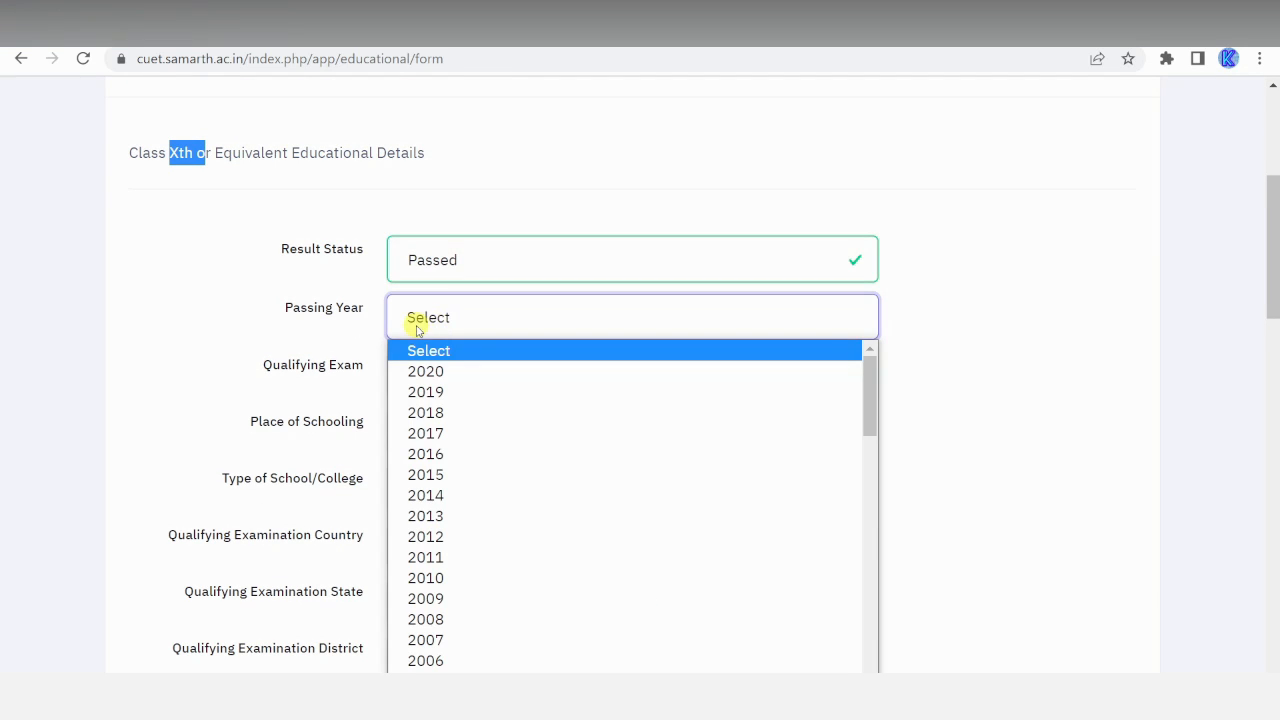
scroll(414, 323, "down", 1)
left_click(428, 290)
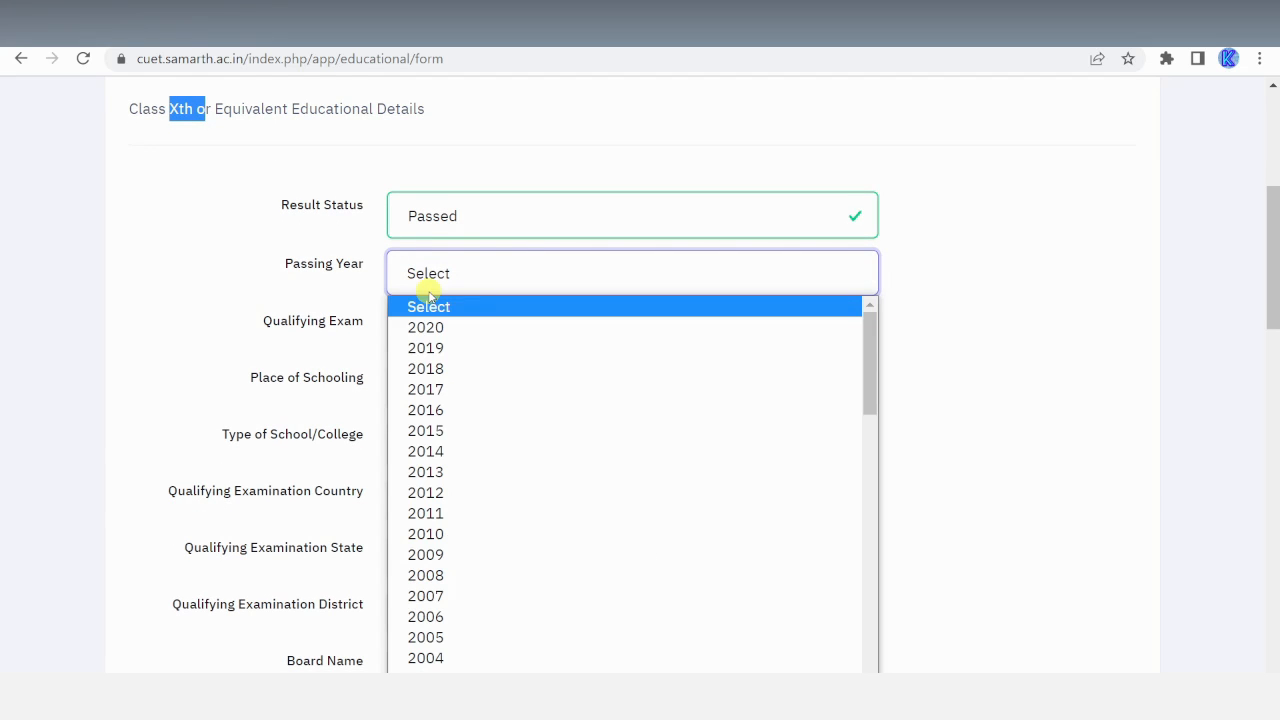
left_click(432, 475)
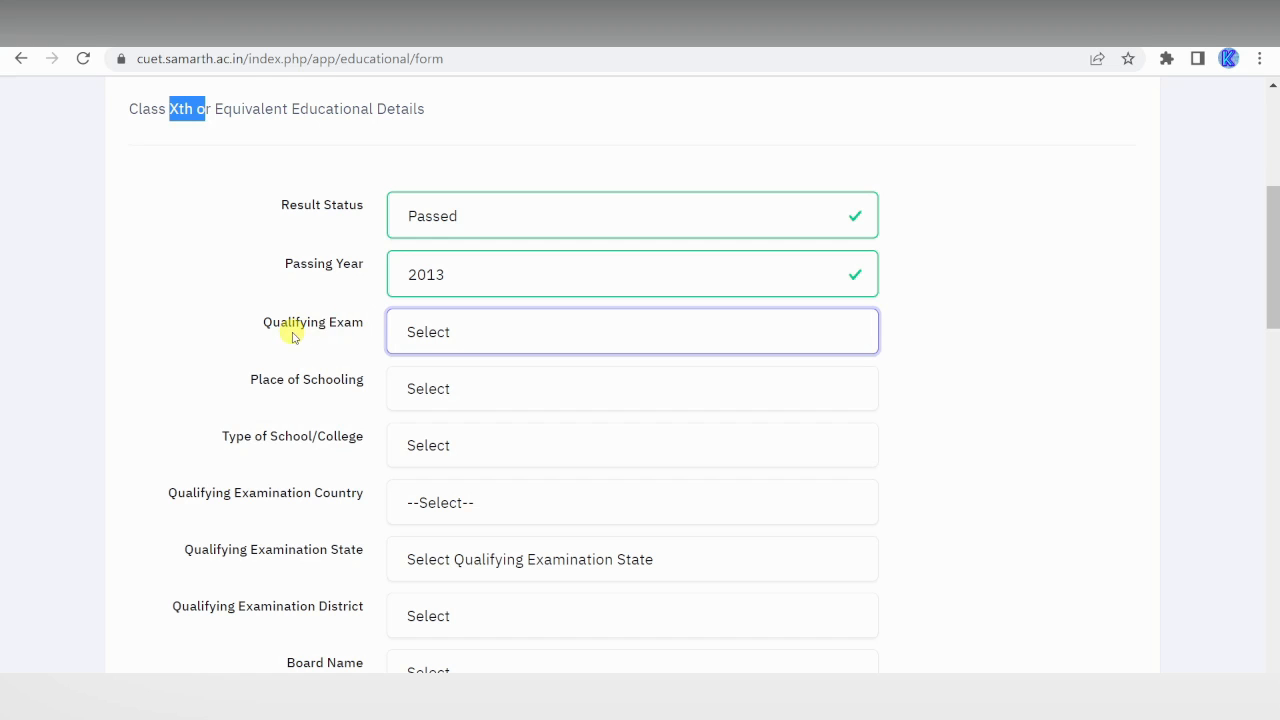
left_click(417, 331)
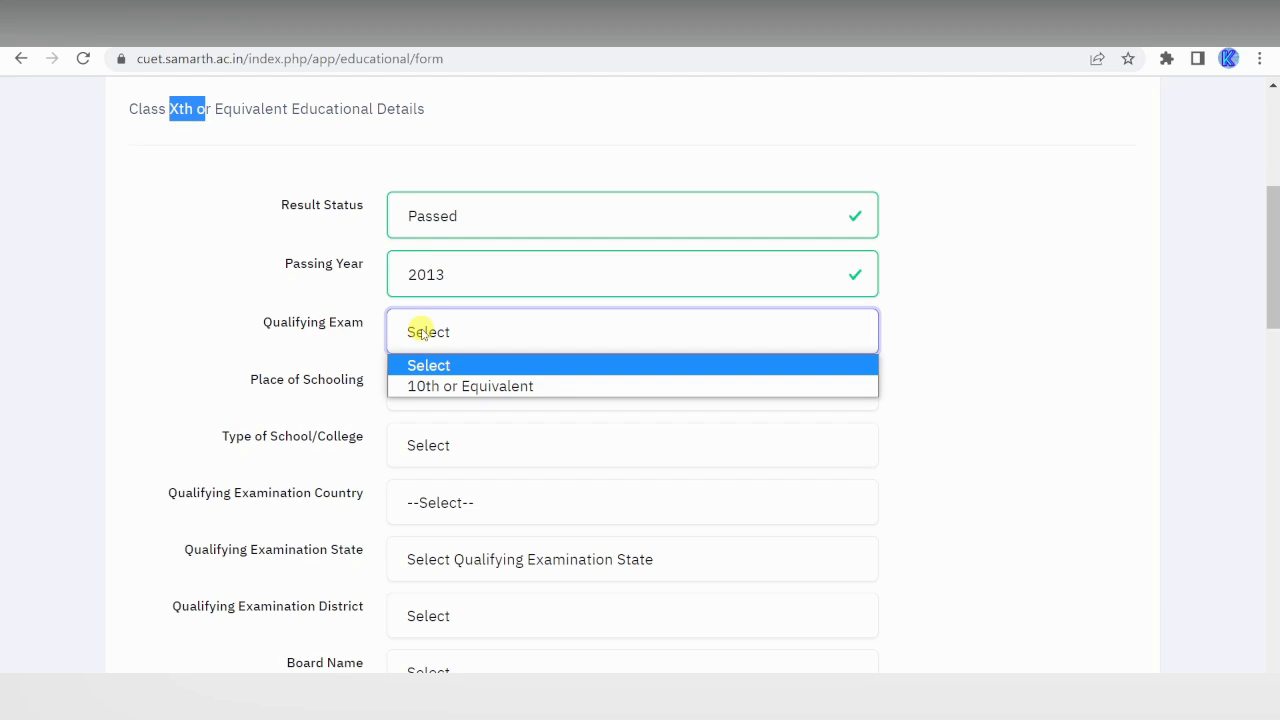
left_click(426, 386)
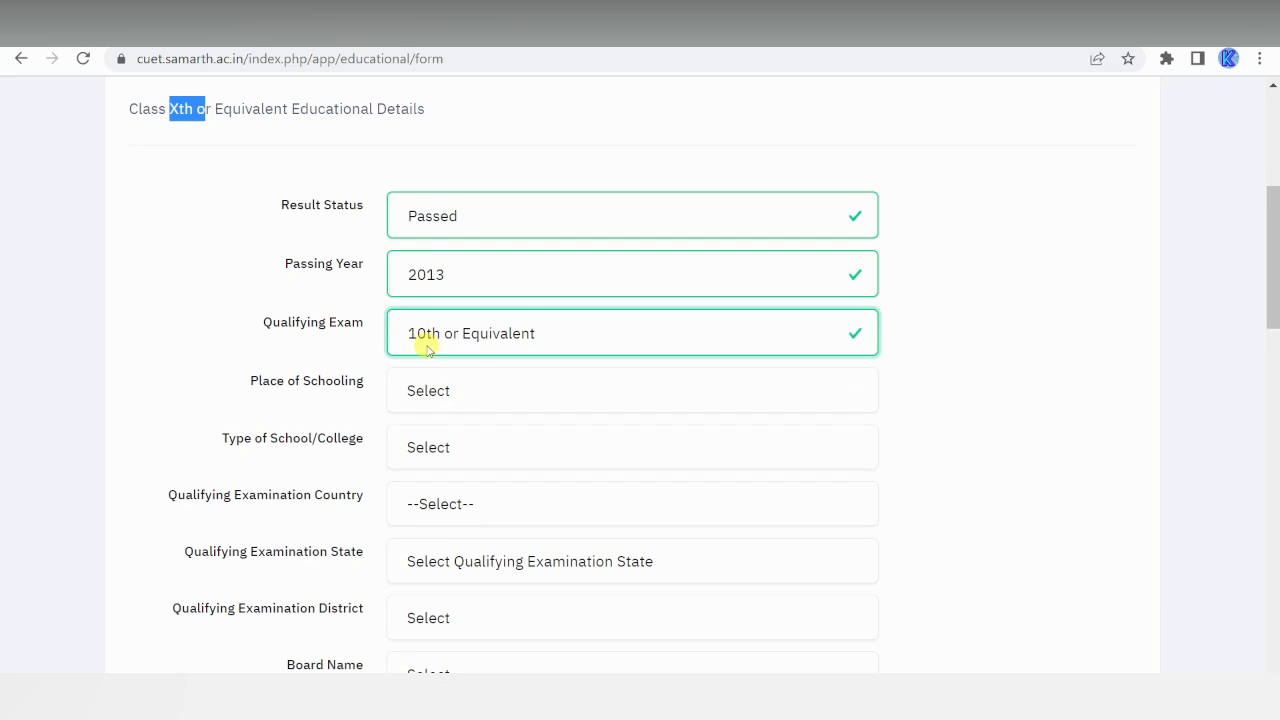
scroll(426, 345, "down", 1)
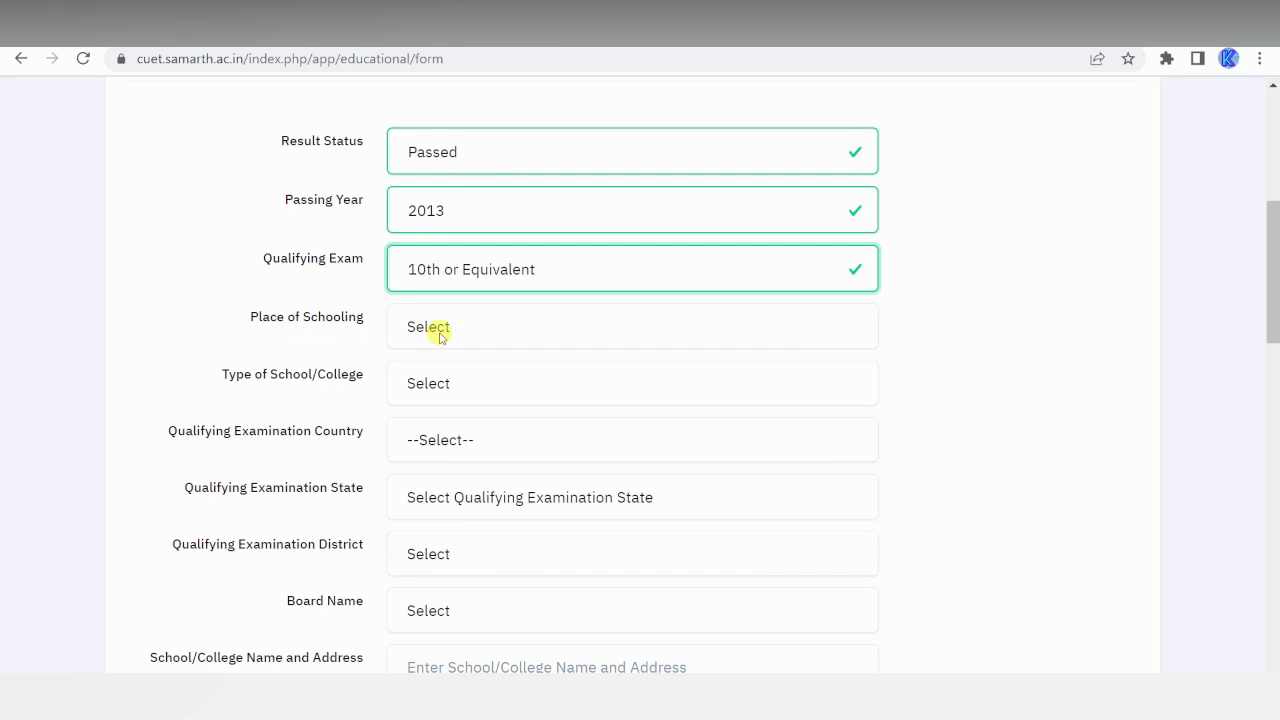
Step: Set Place of Schooling to Urban and Type of School to Government School
left_click(440, 337)
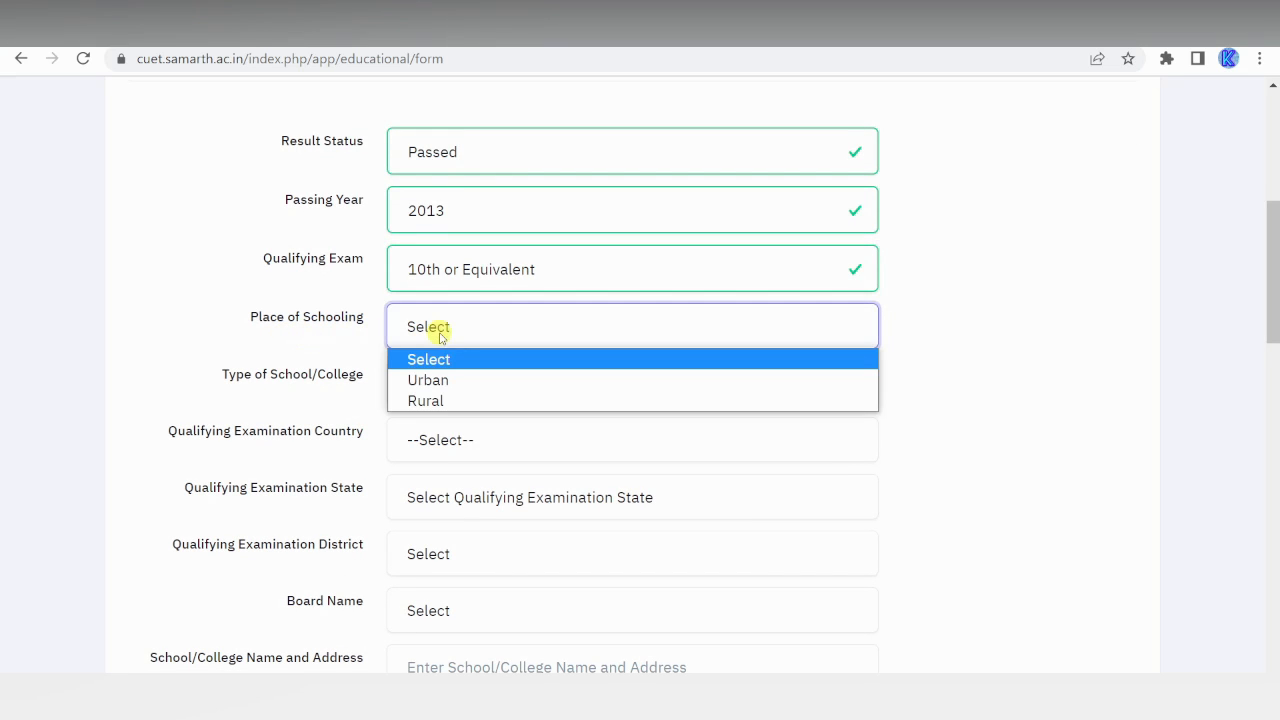
left_click(441, 385)
left_click(428, 382)
scroll(425, 370, "down", 1)
left_click(435, 380)
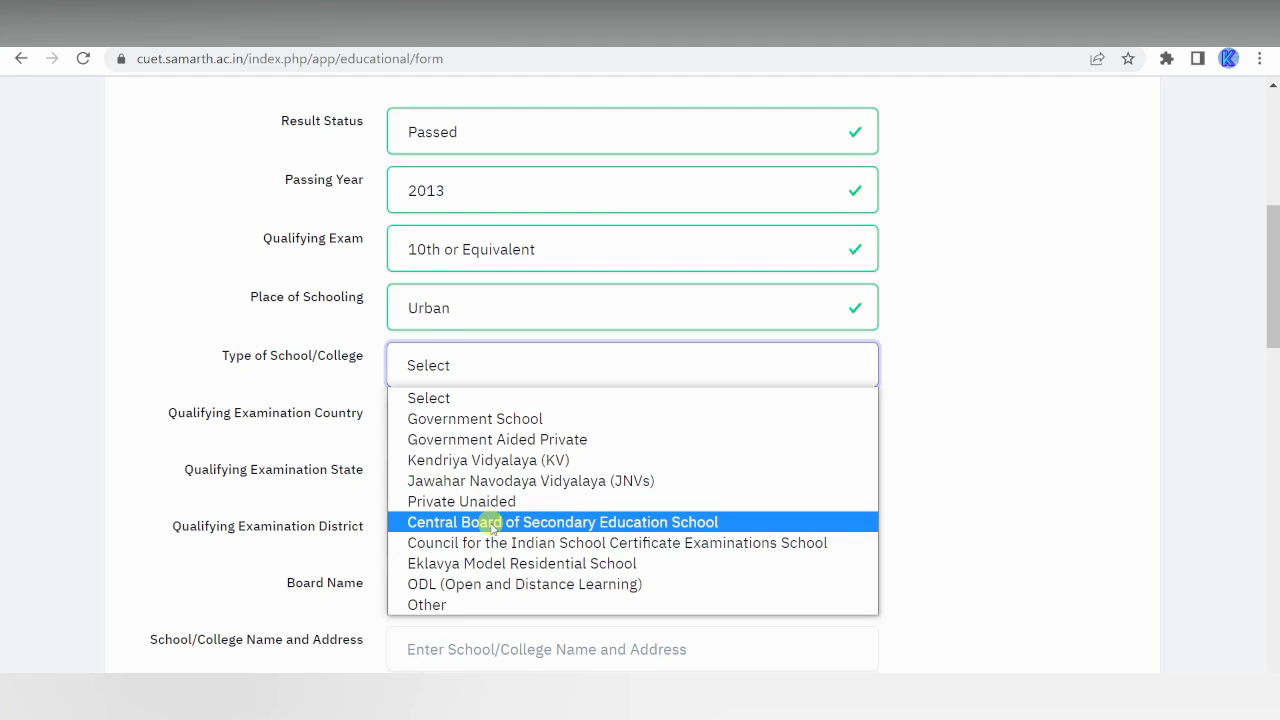
left_click(502, 420)
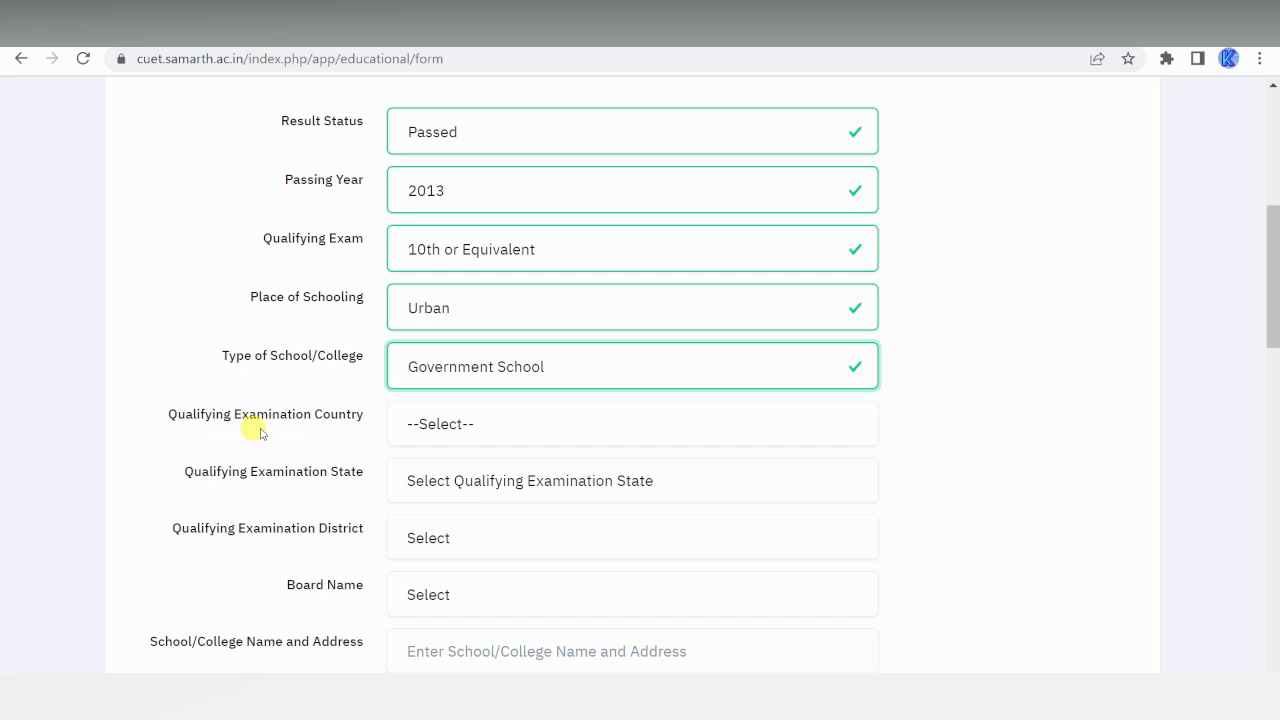
Step: Set the school location to India, state DELHI, district SOUTH WEST
left_click(435, 425)
left_click(434, 475)
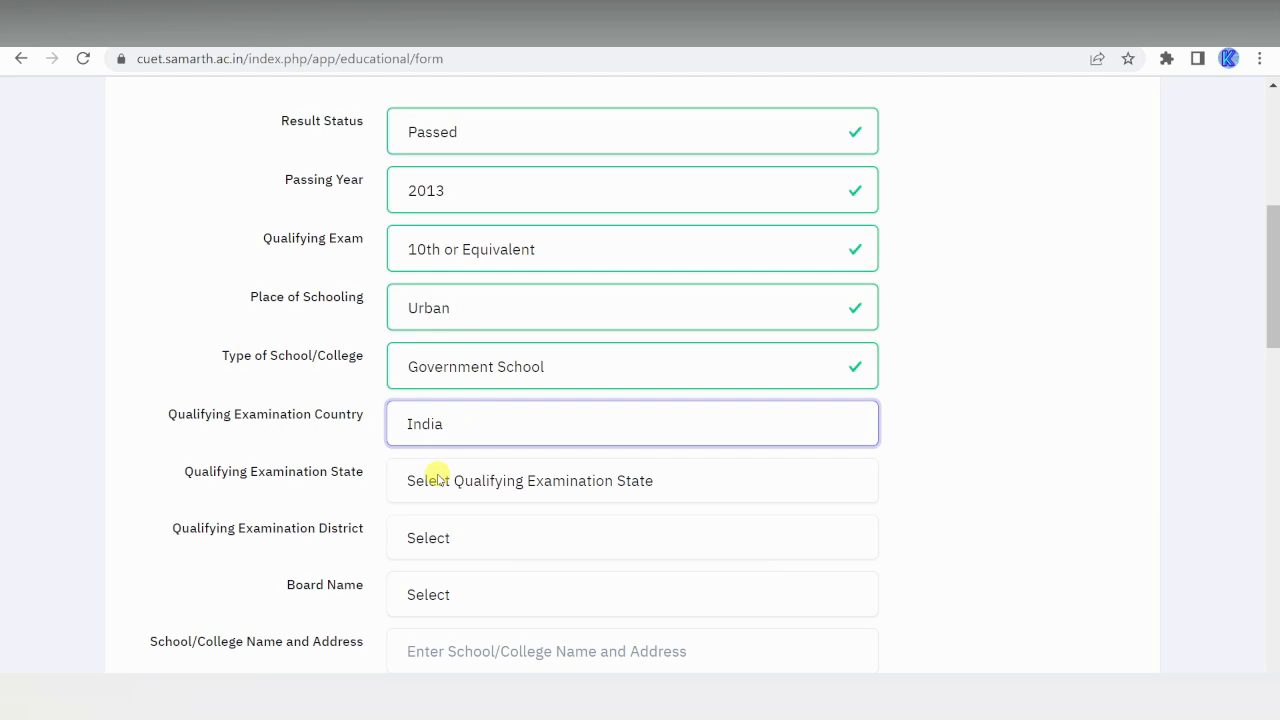
scroll(340, 430, "down", 1)
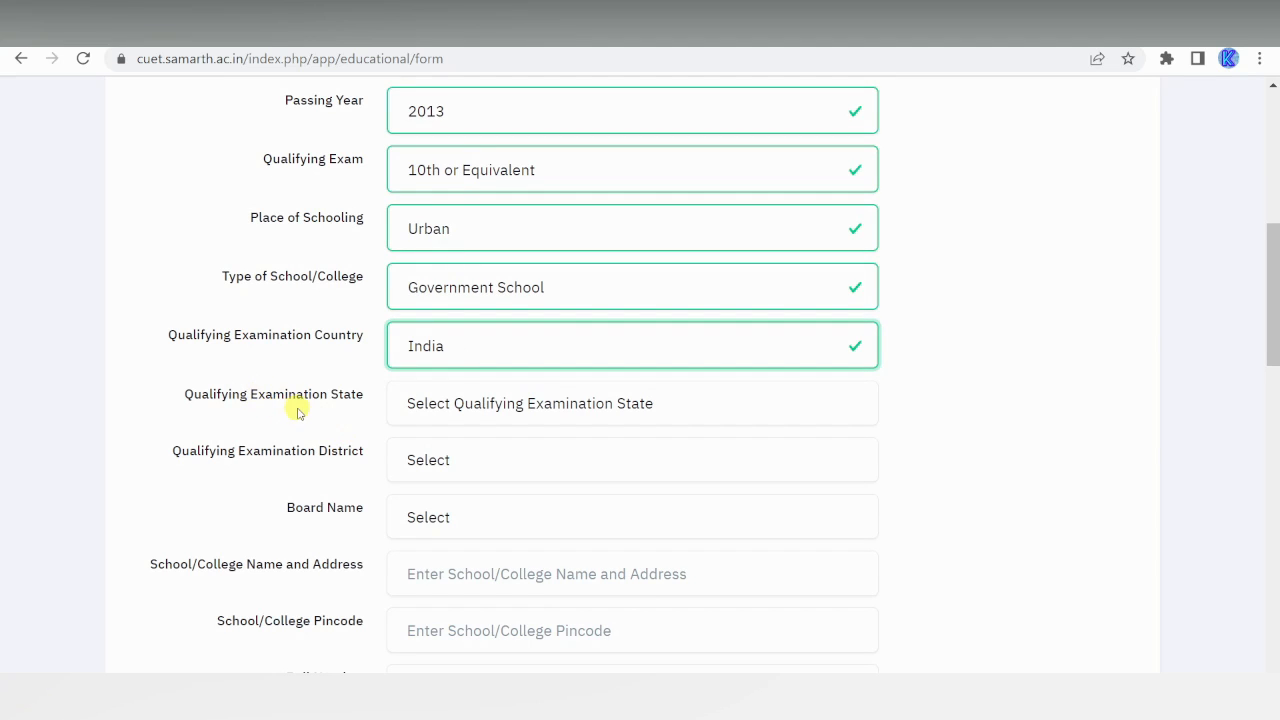
left_click(430, 404)
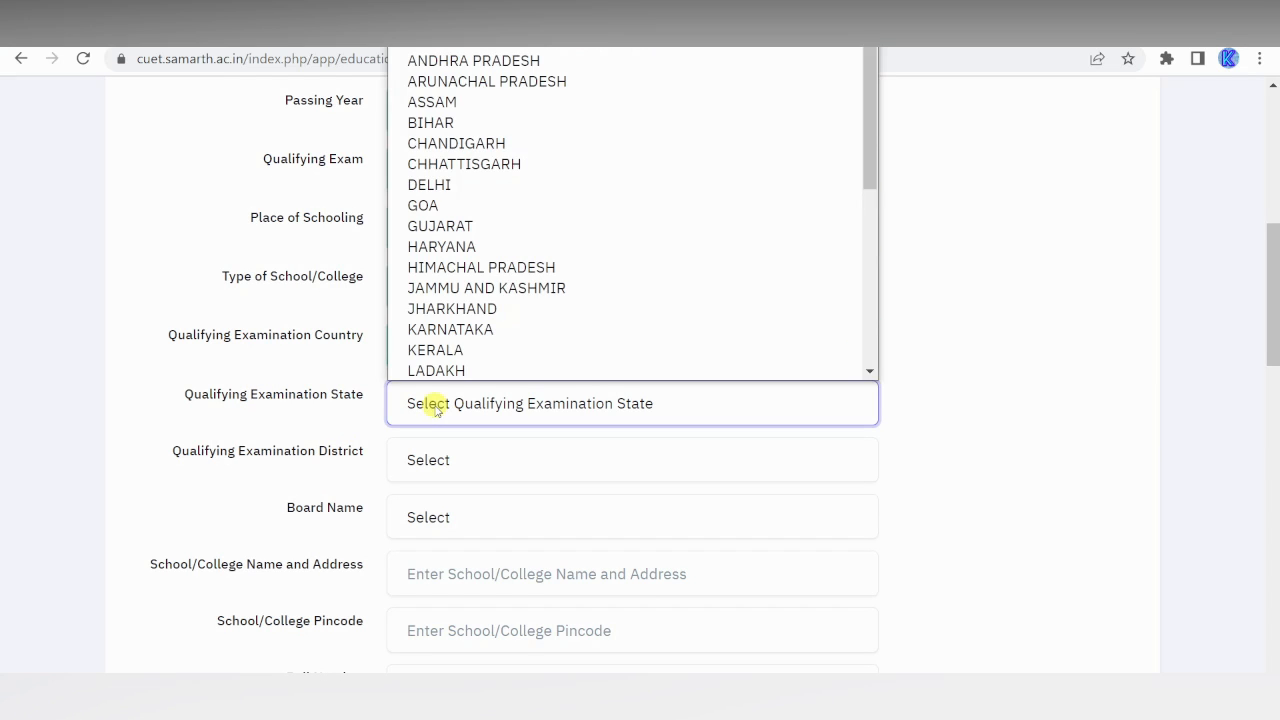
left_click(441, 186)
scroll(430, 350, "down", 2)
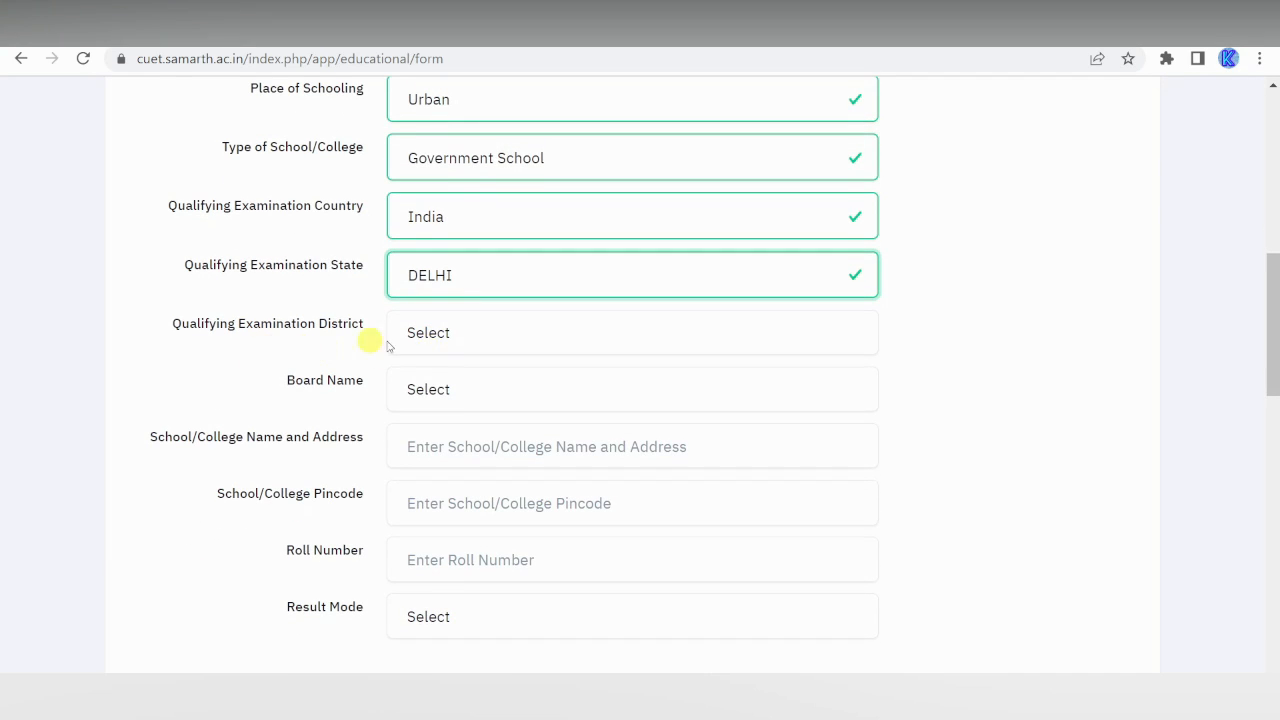
left_click(445, 336)
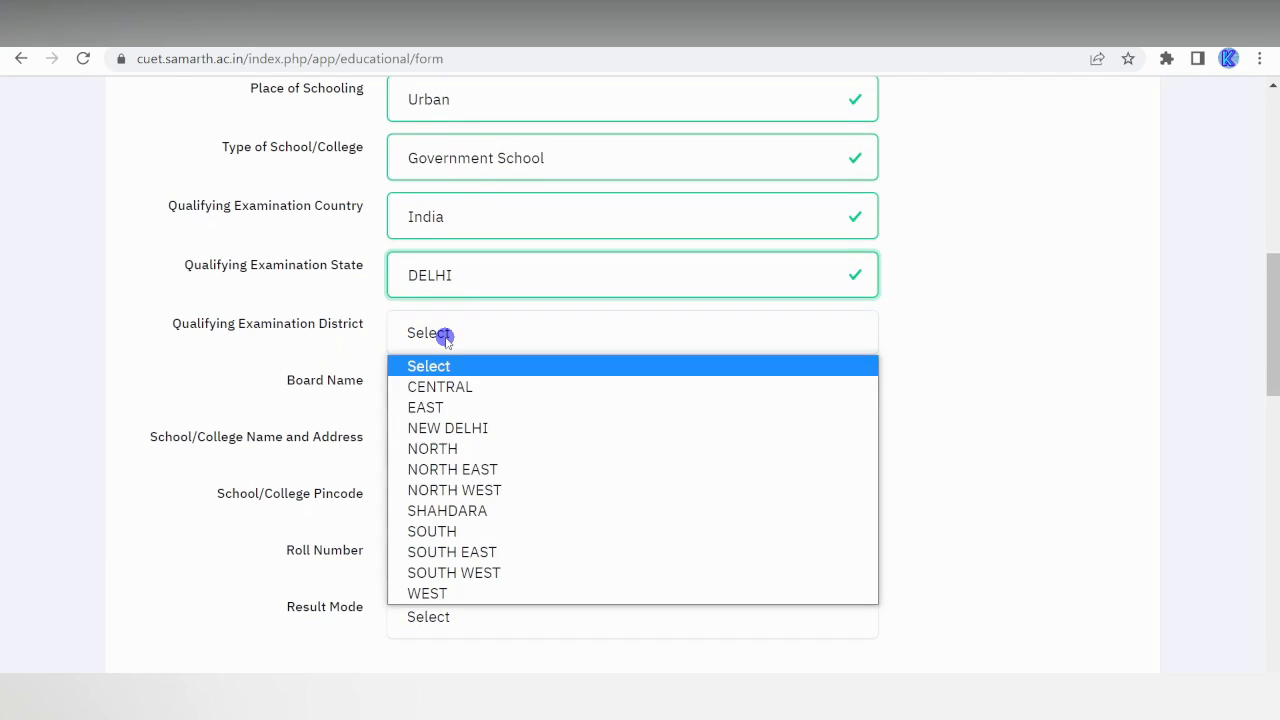
left_click(459, 574)
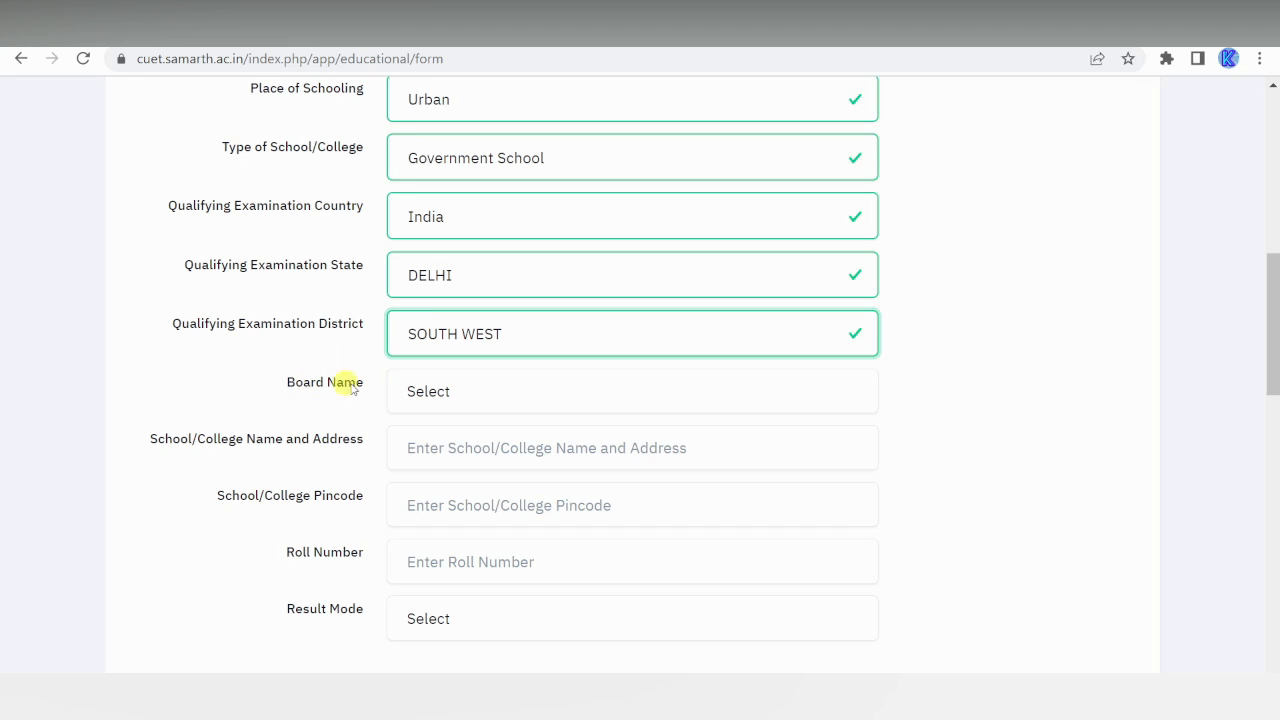
Step: Choose CENTRAL BOARD OF SECONDARY EDUCATION as the Board Name
left_click(401, 392)
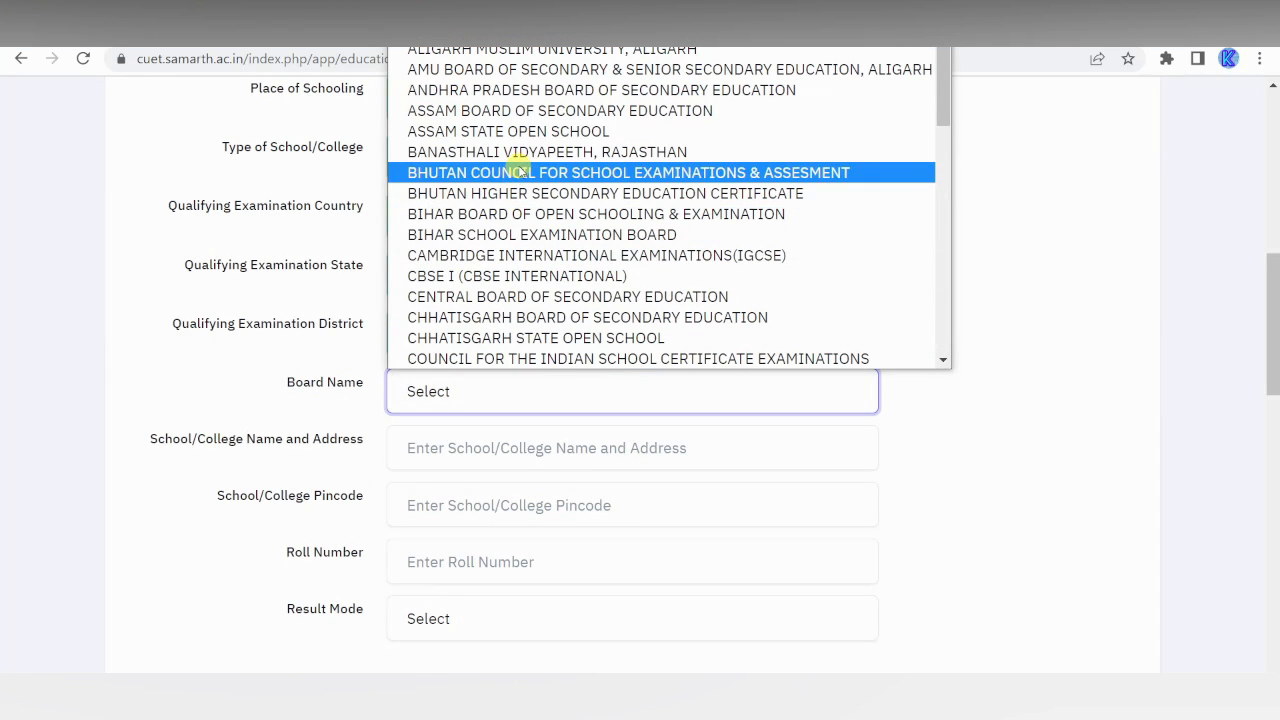
scroll(486, 143, "down", 1)
scroll(514, 131, "up", 1)
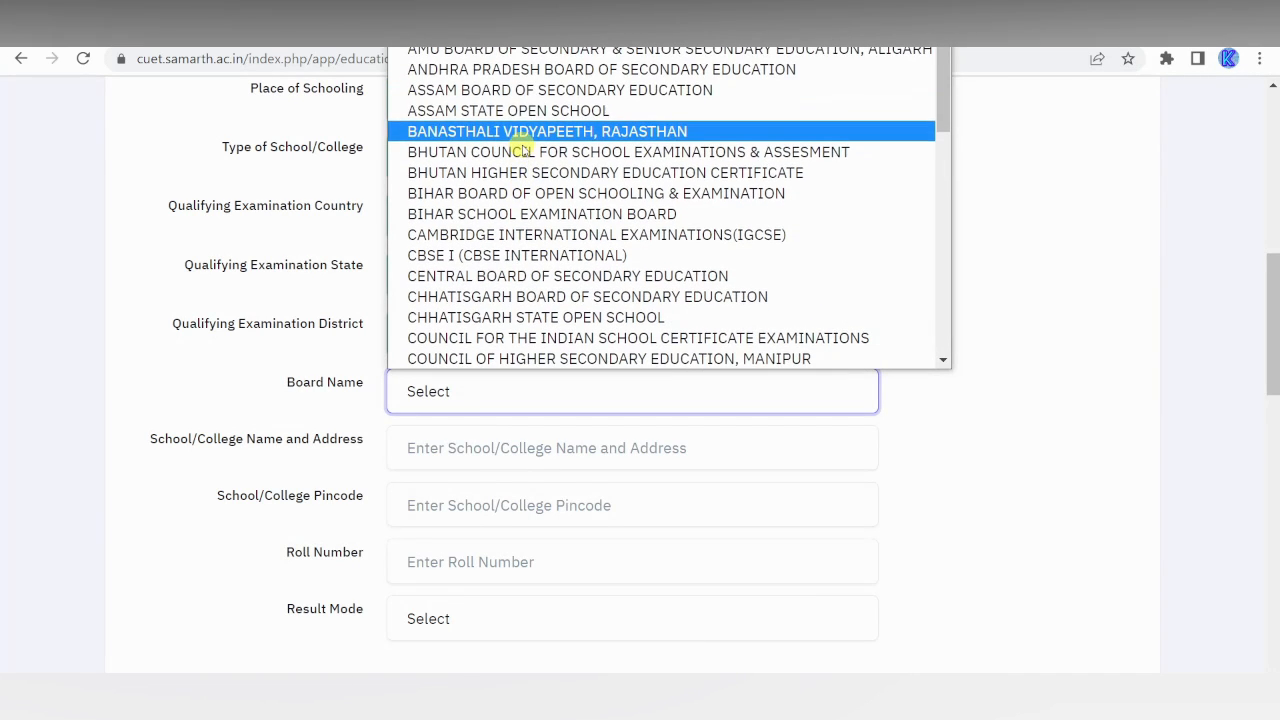
scroll(527, 110, "up", 1)
scroll(527, 110, "down", 2)
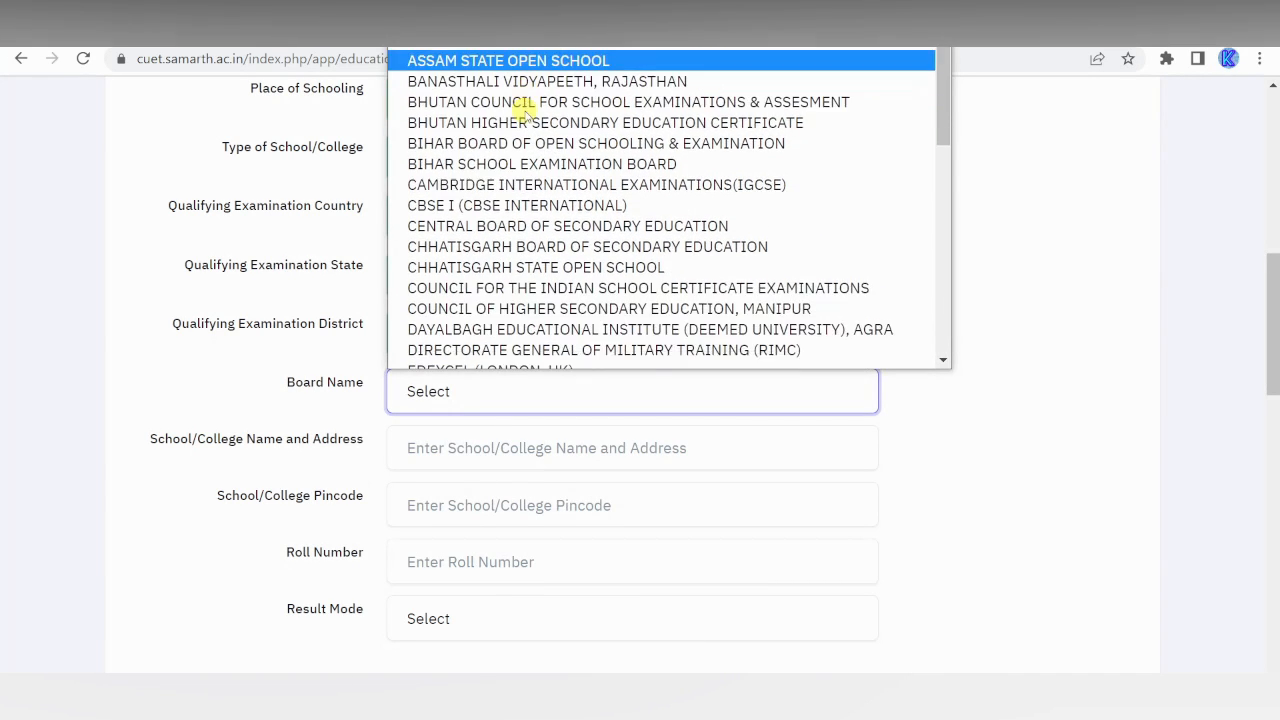
scroll(521, 165, "up", 1)
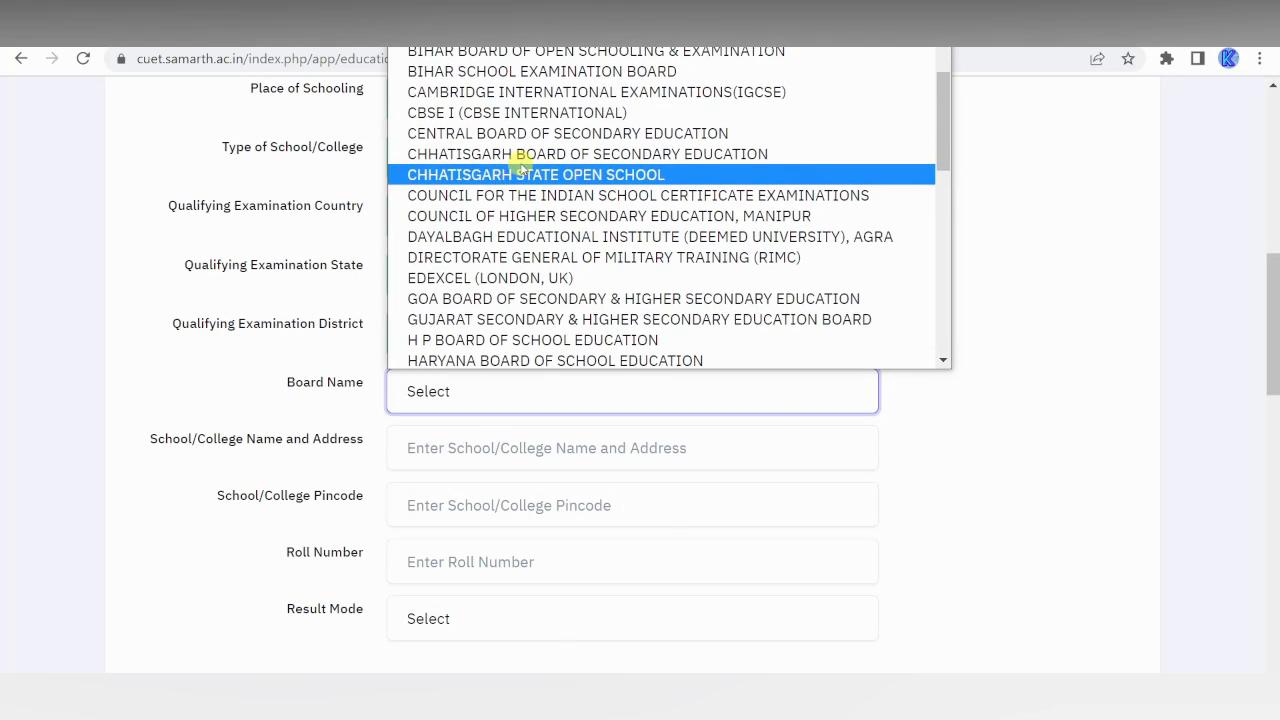
scroll(521, 167, "up", 2)
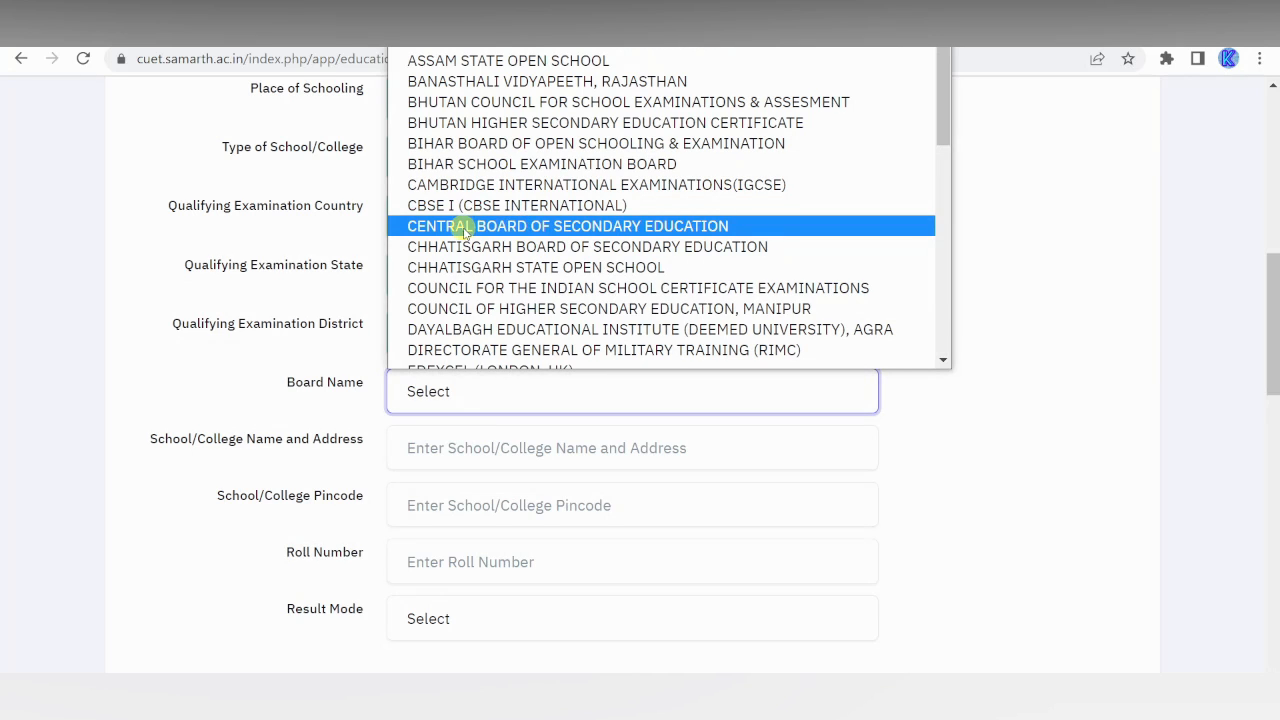
left_click(572, 226)
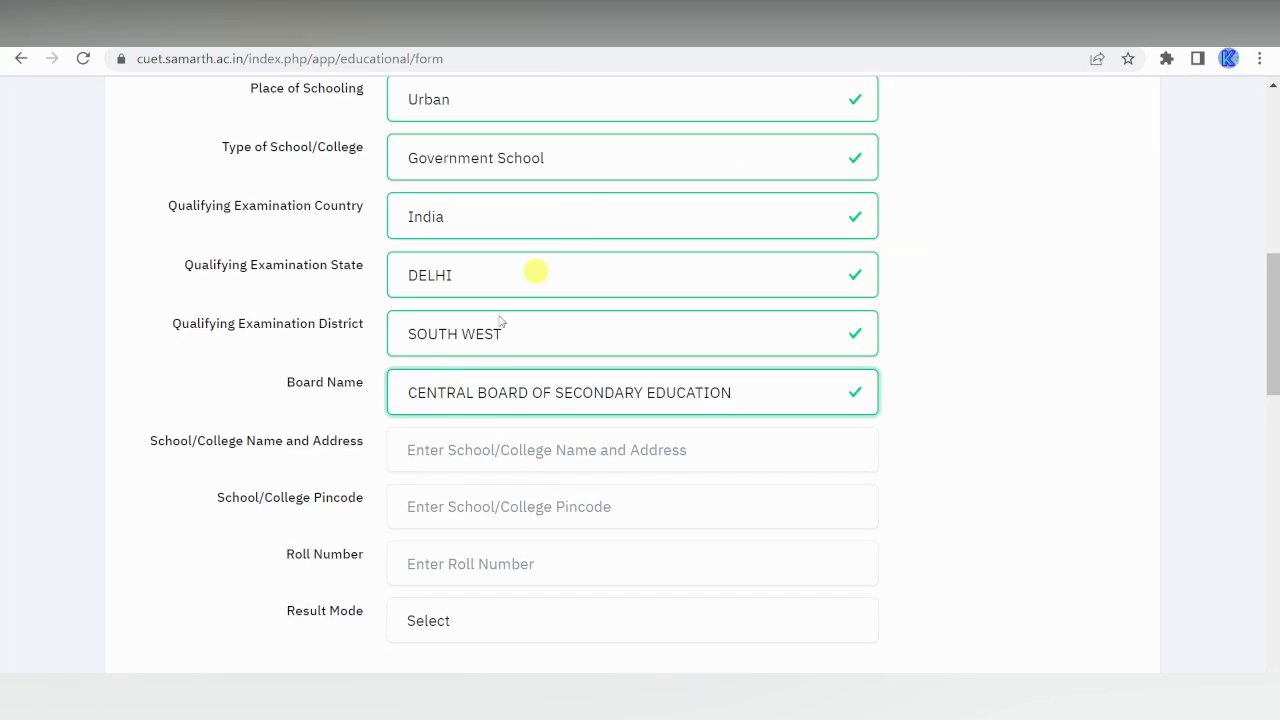
scroll(470, 355, "down", 1)
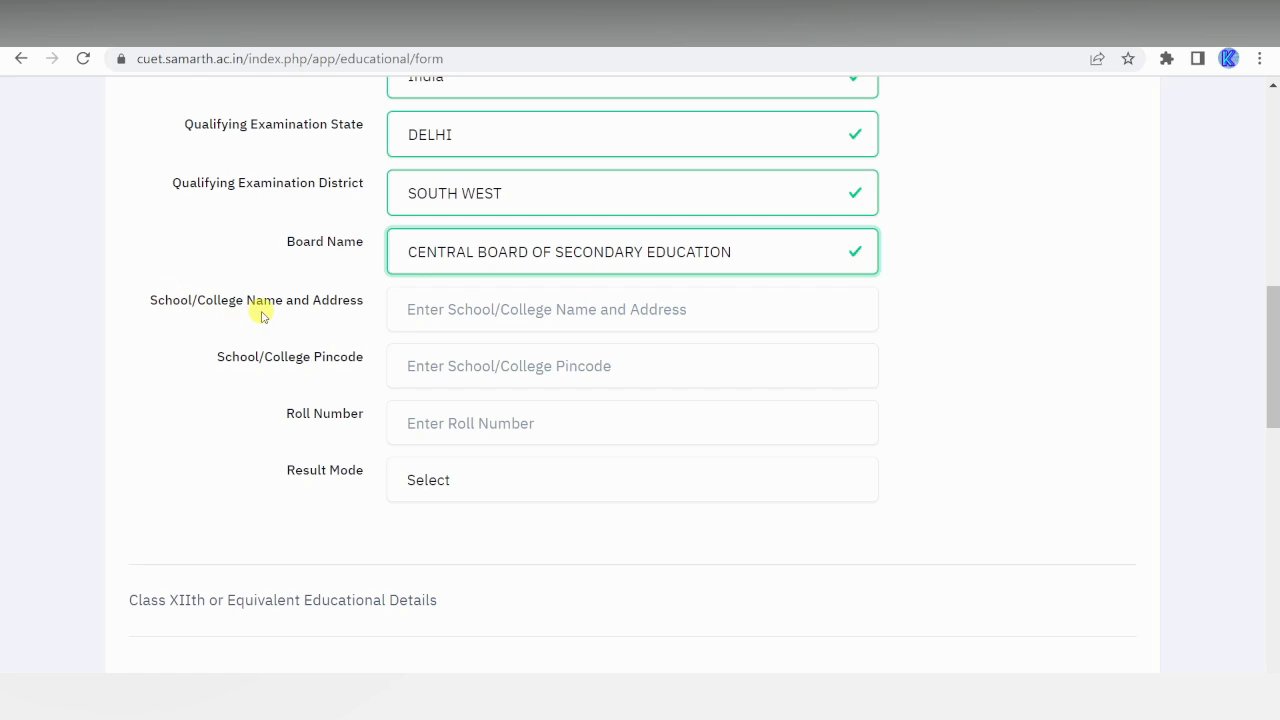
Step: Change the Type of School to Private Unaided
left_click(462, 310)
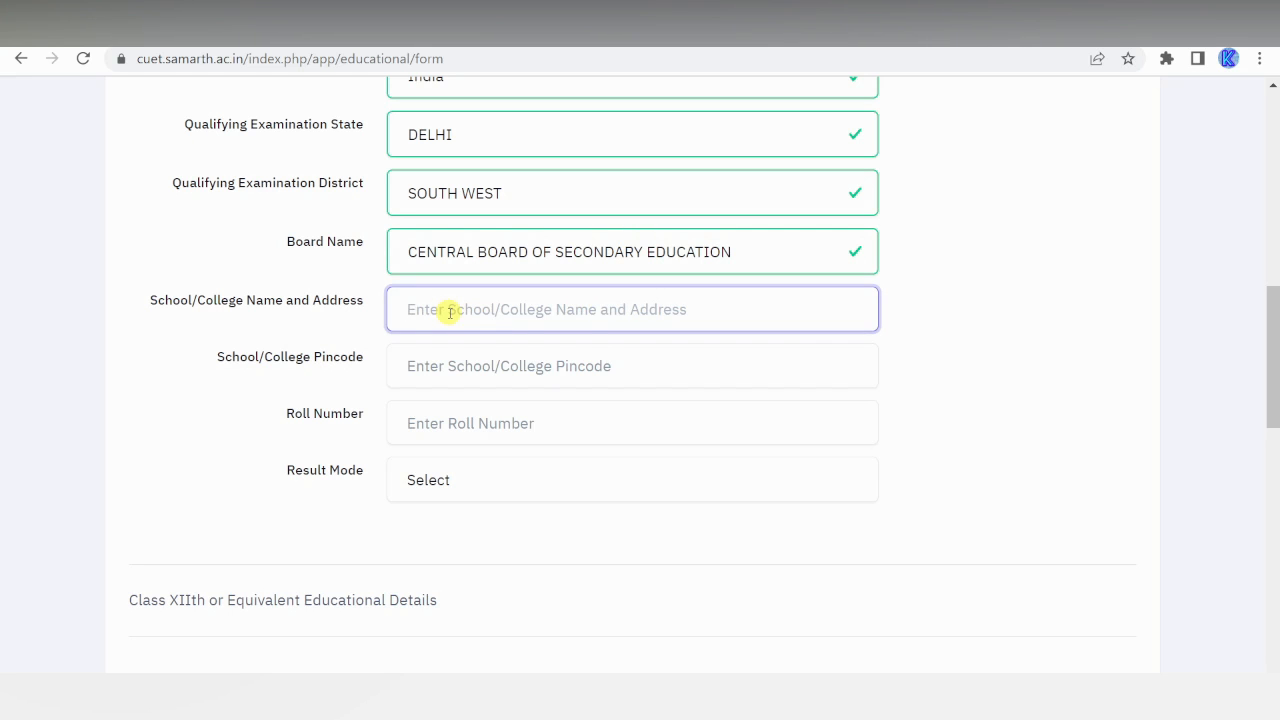
scroll(450, 312, "up", 3)
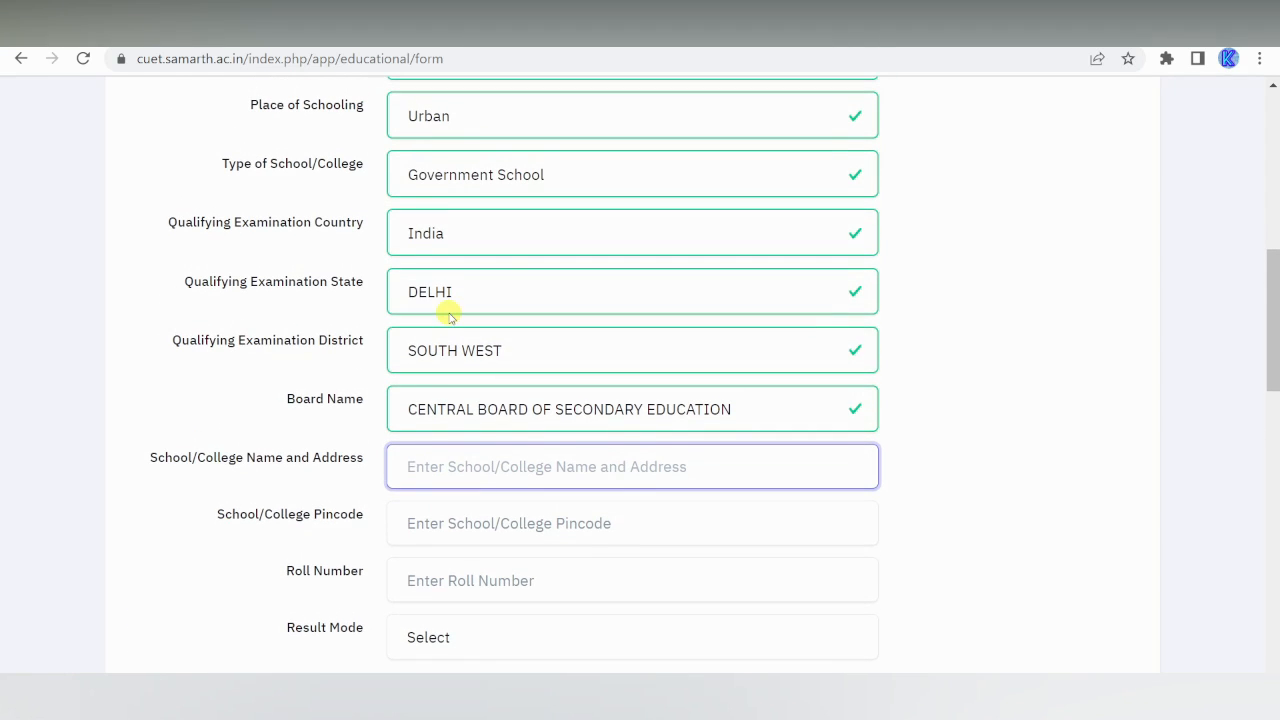
left_click(461, 178)
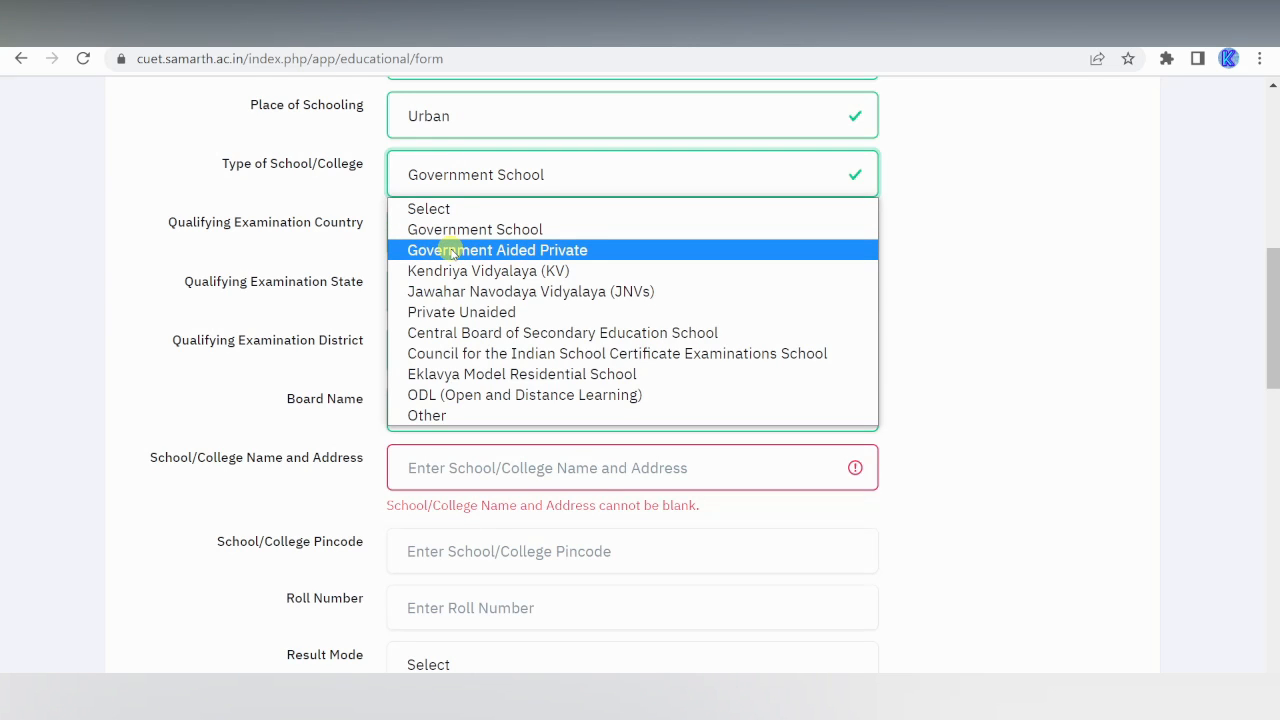
left_click(463, 313)
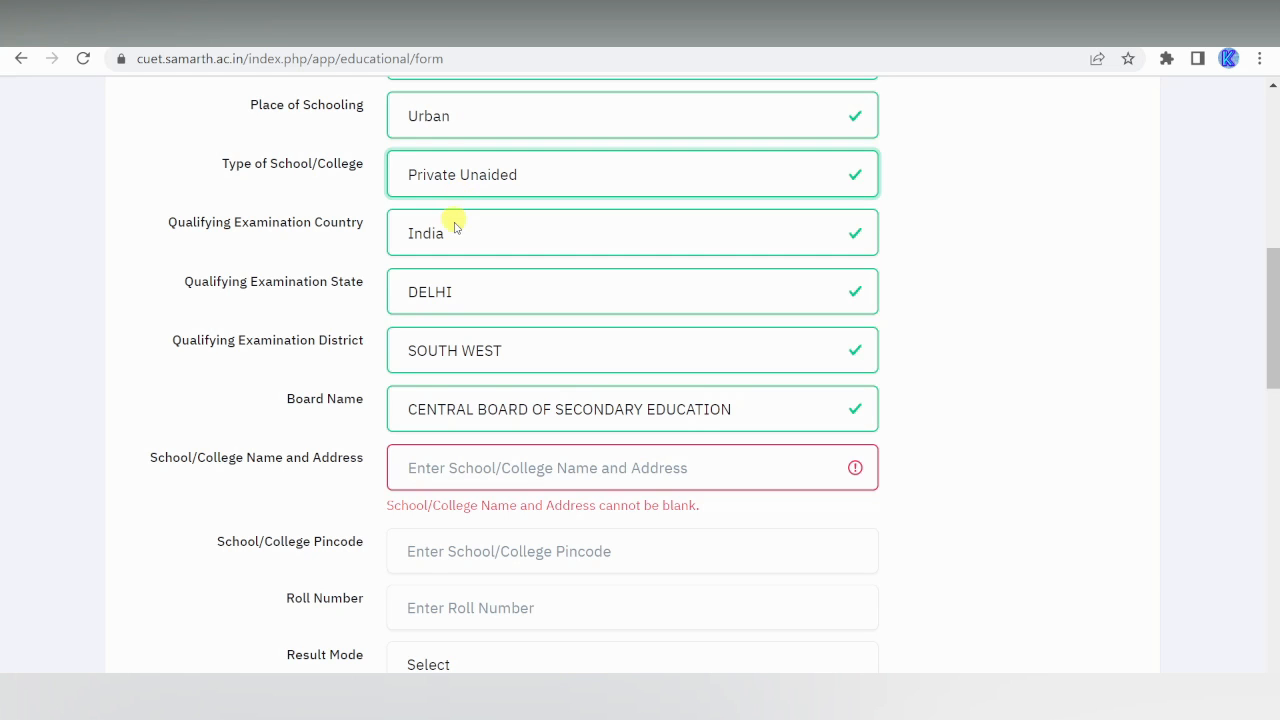
scroll(450, 226, "down", 1)
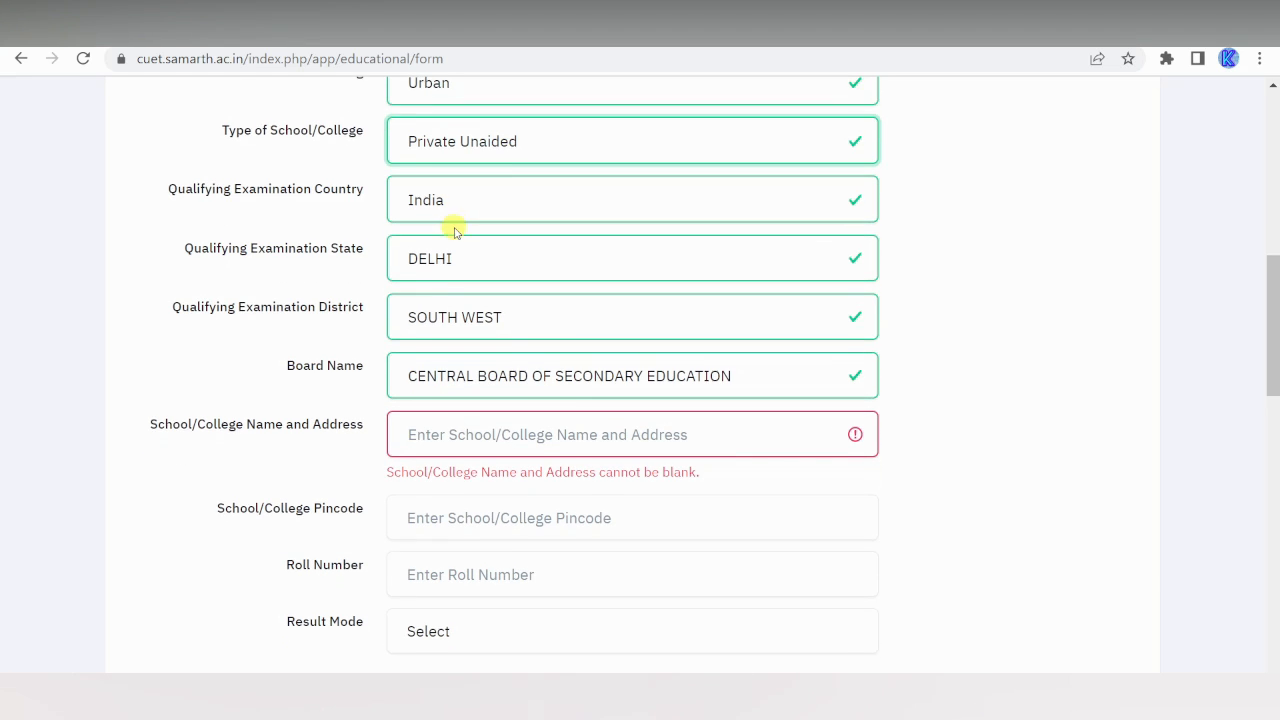
scroll(450, 316, "down", 1)
Step: Enter school name MRC PUBLIC SCHOOL and school pincode 110059
left_click(450, 323)
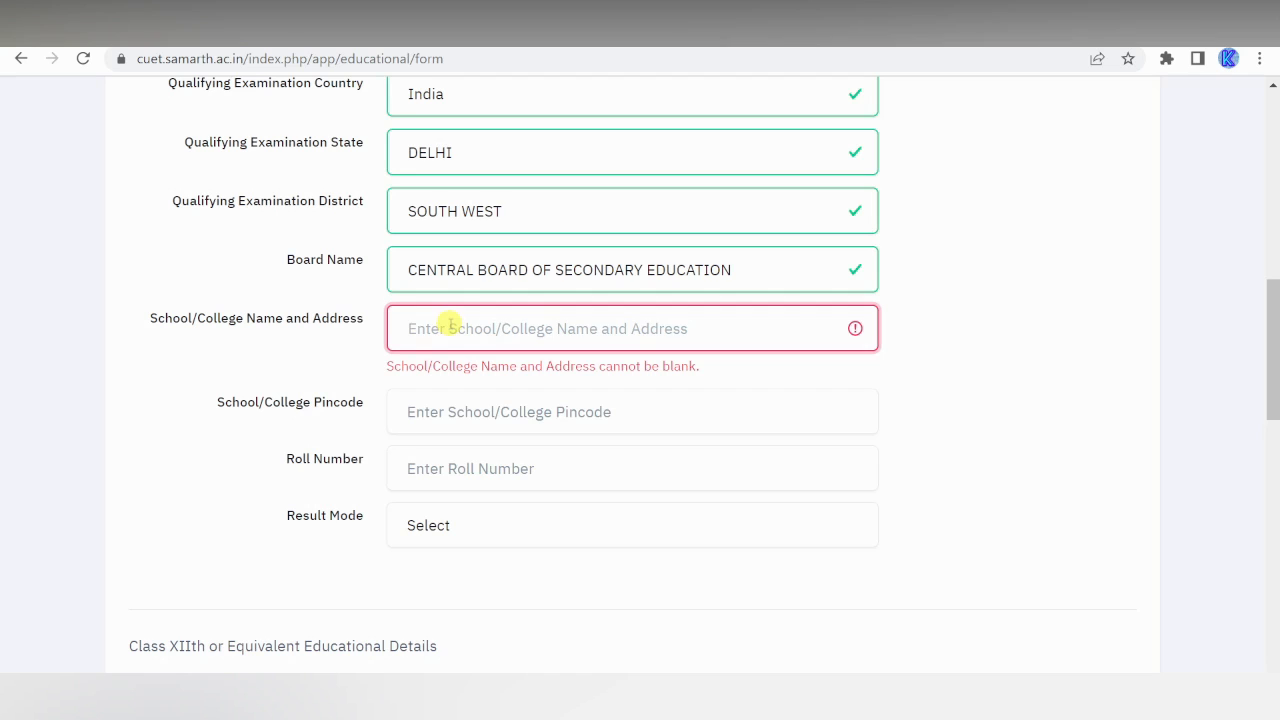
type("MRC")
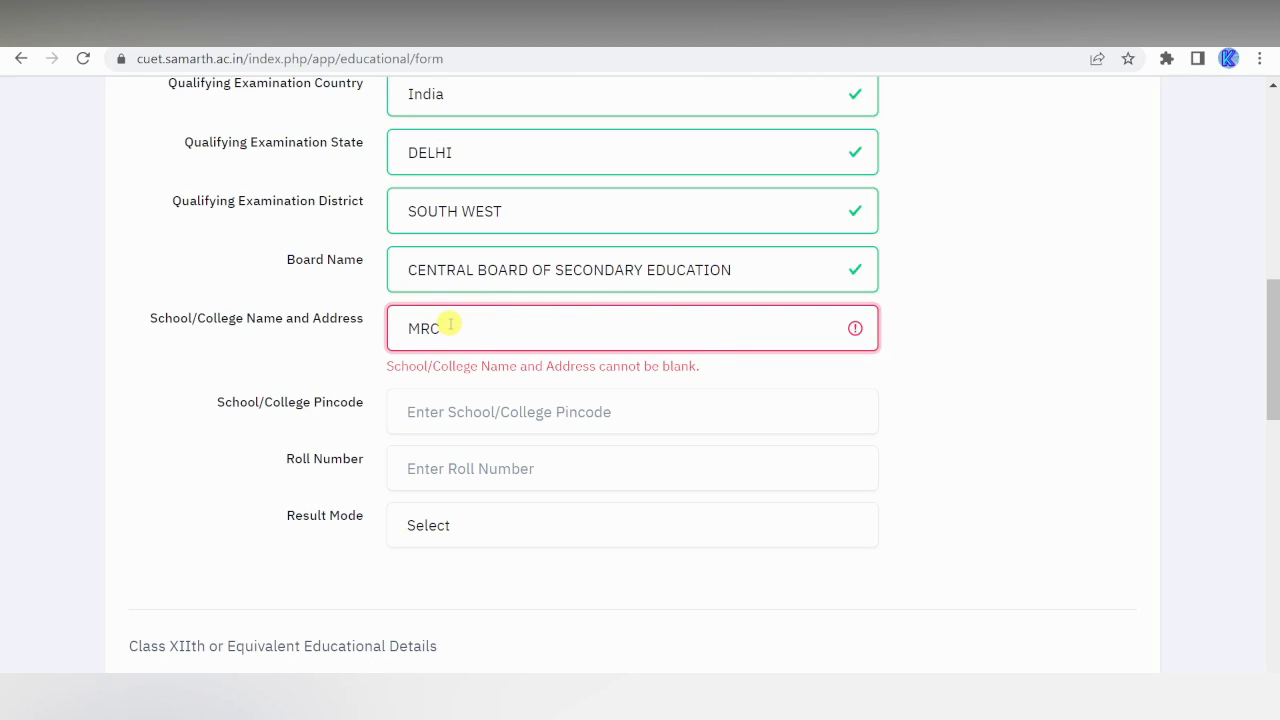
type(" PUBLIC SCHOOL")
scroll(449, 322, "down", 1)
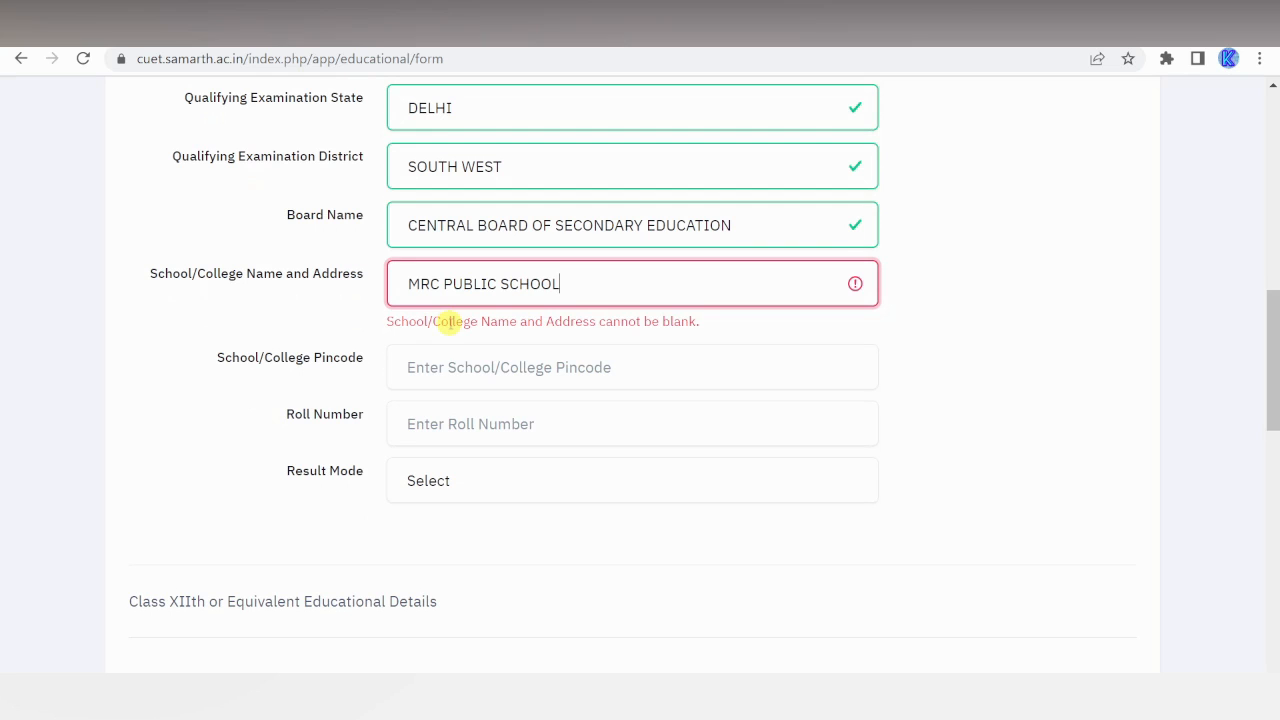
left_click(426, 367)
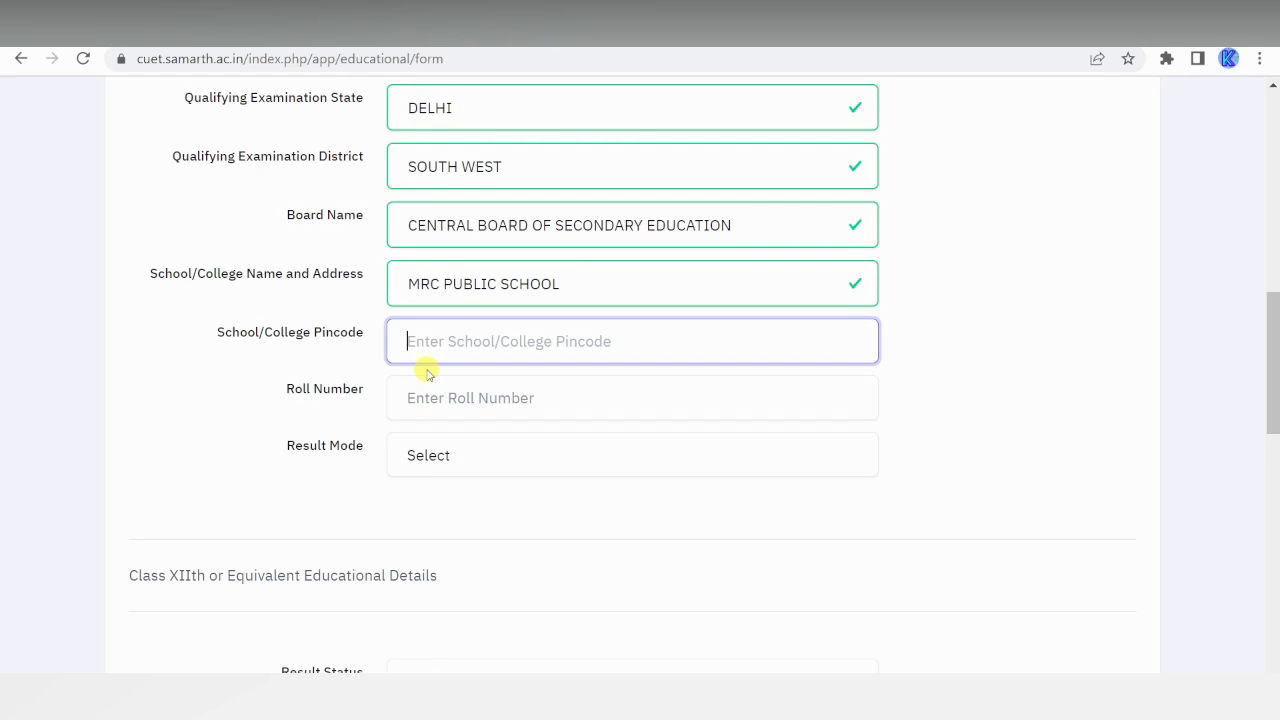
type("110059")
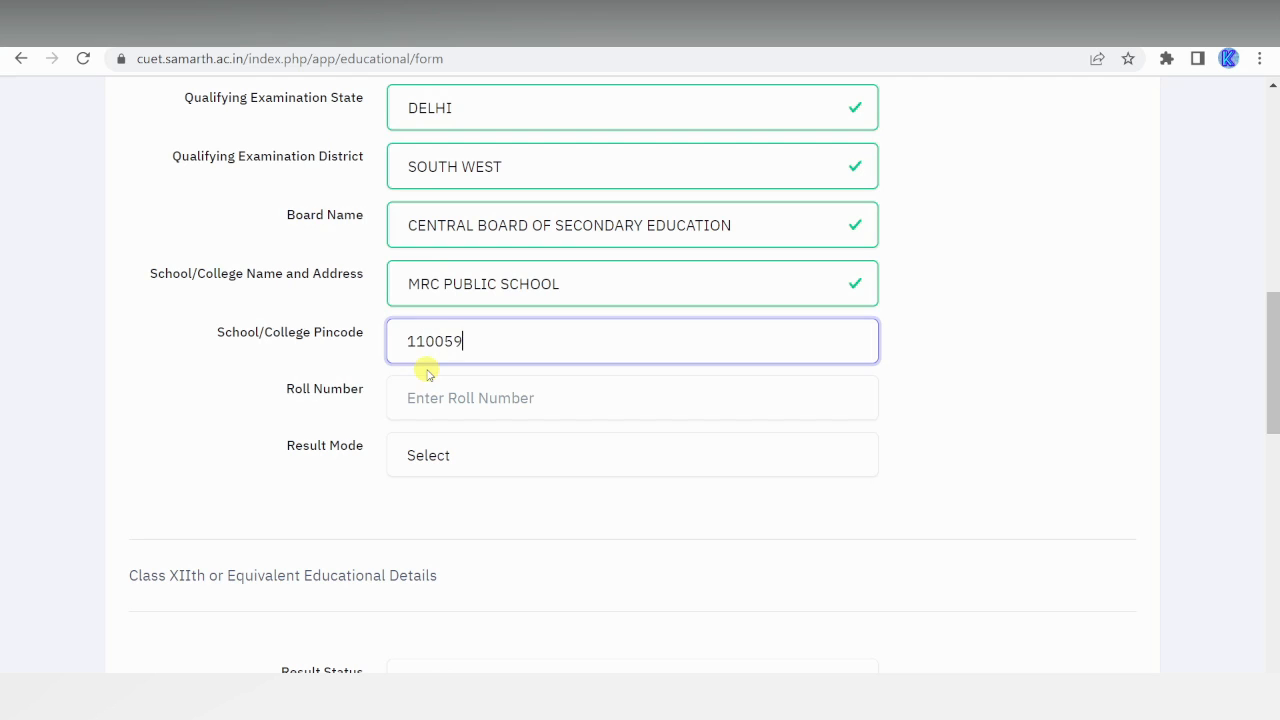
left_click(429, 397)
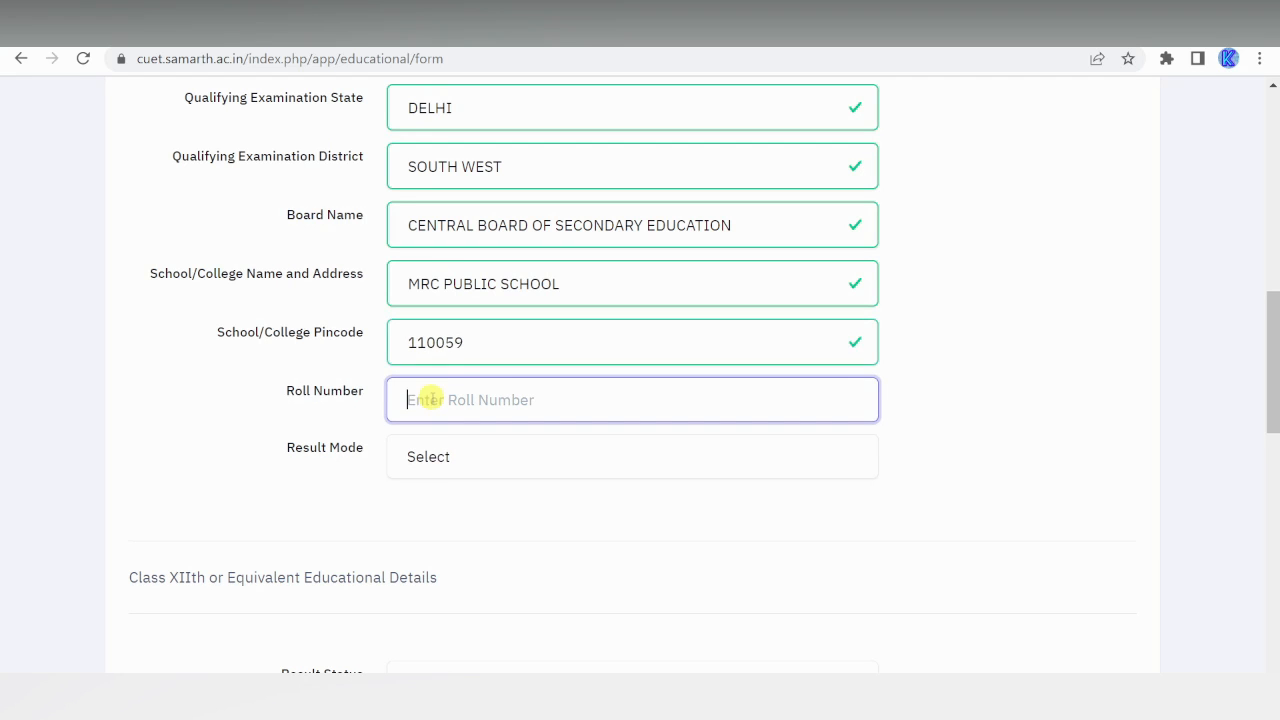
scroll(258, 422, "down", 1)
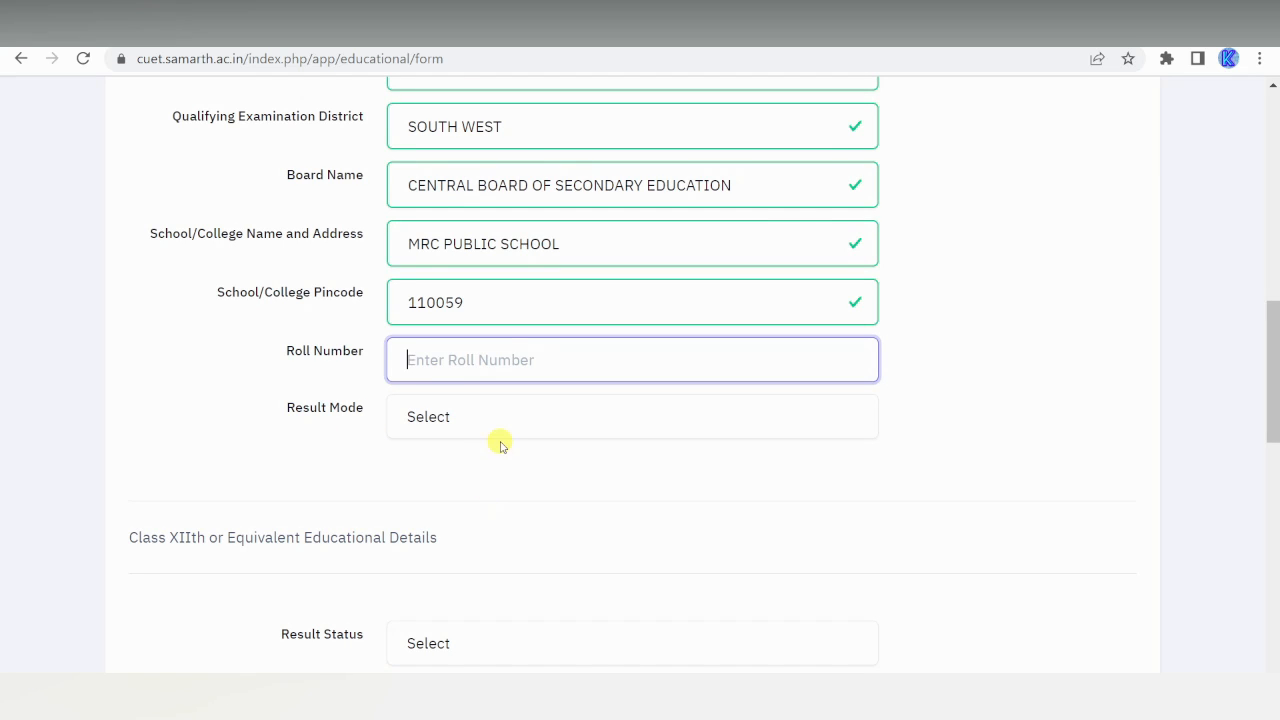
Step: Set the Class X Result Mode to Grade
left_click(468, 418)
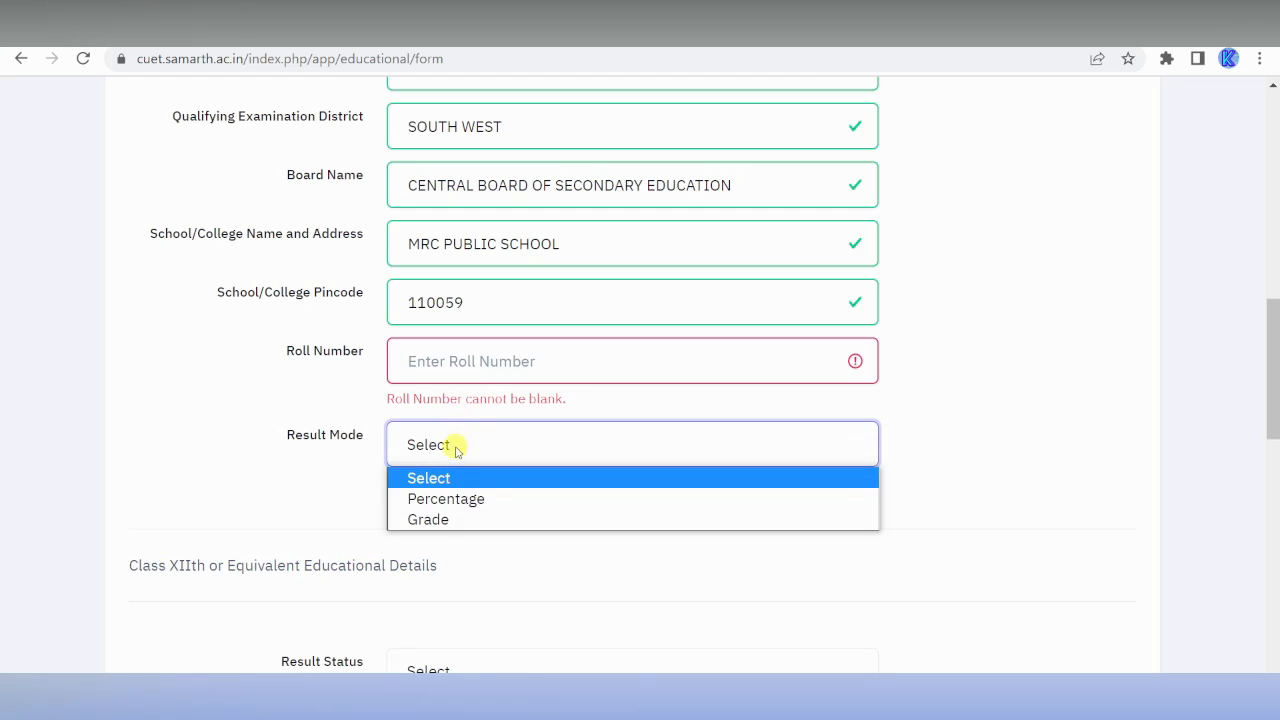
left_click(442, 519)
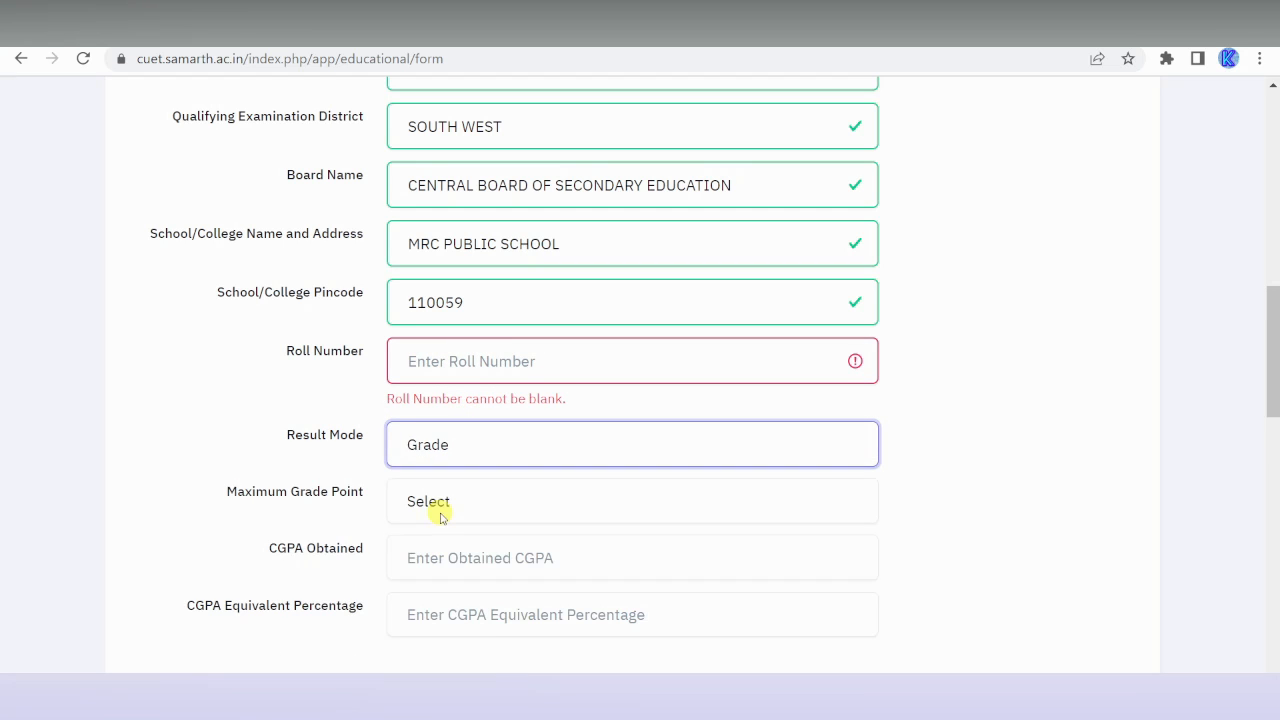
scroll(435, 497, "down", 1)
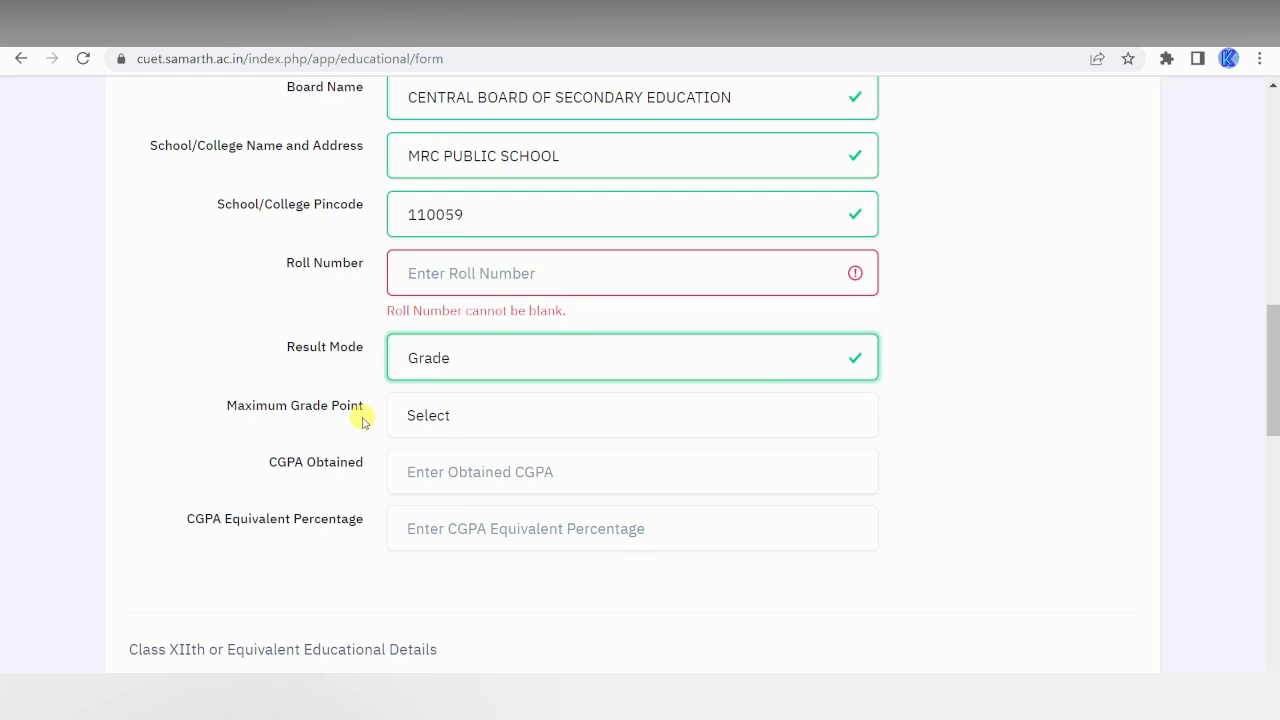
left_click(443, 357)
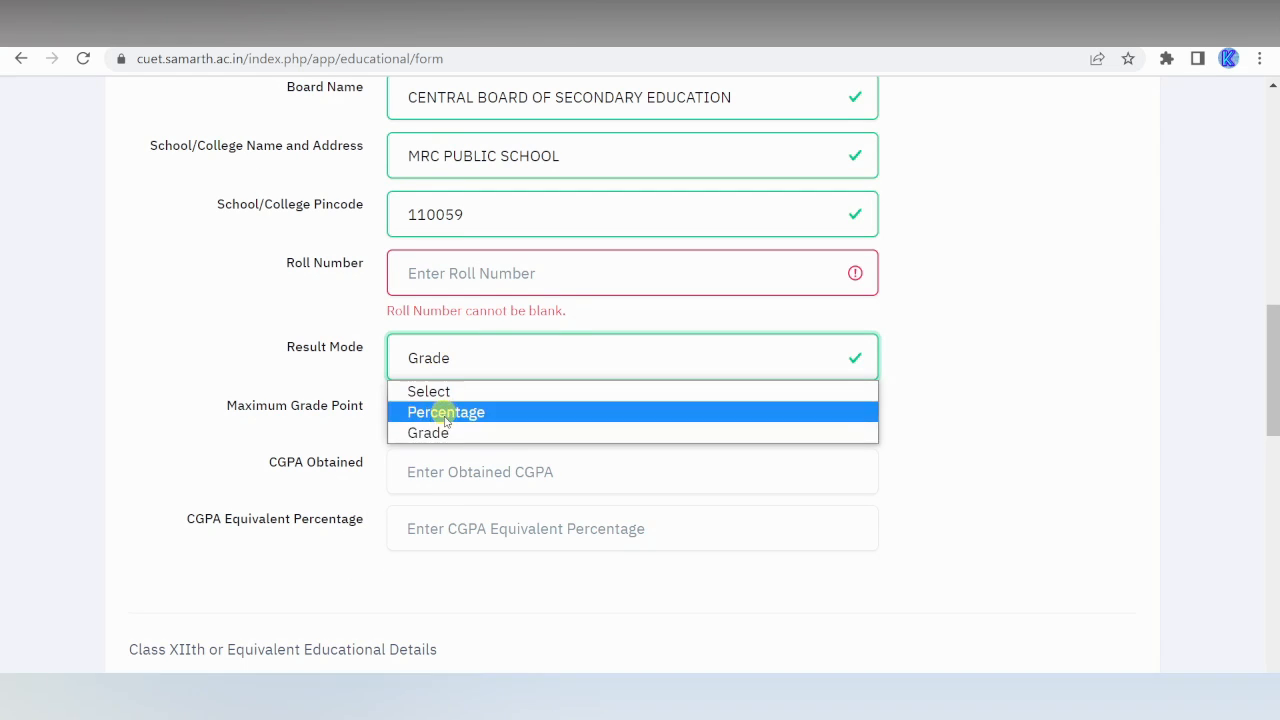
left_click(447, 417)
left_click(456, 357)
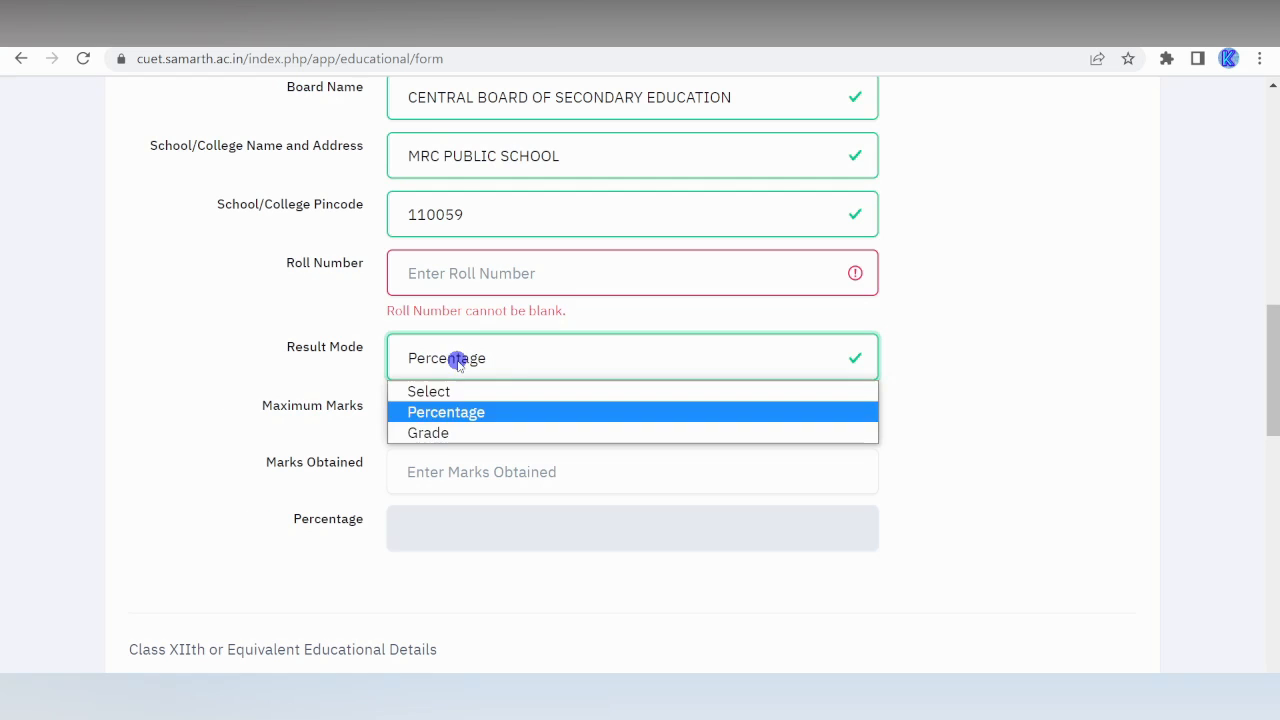
left_click(447, 434)
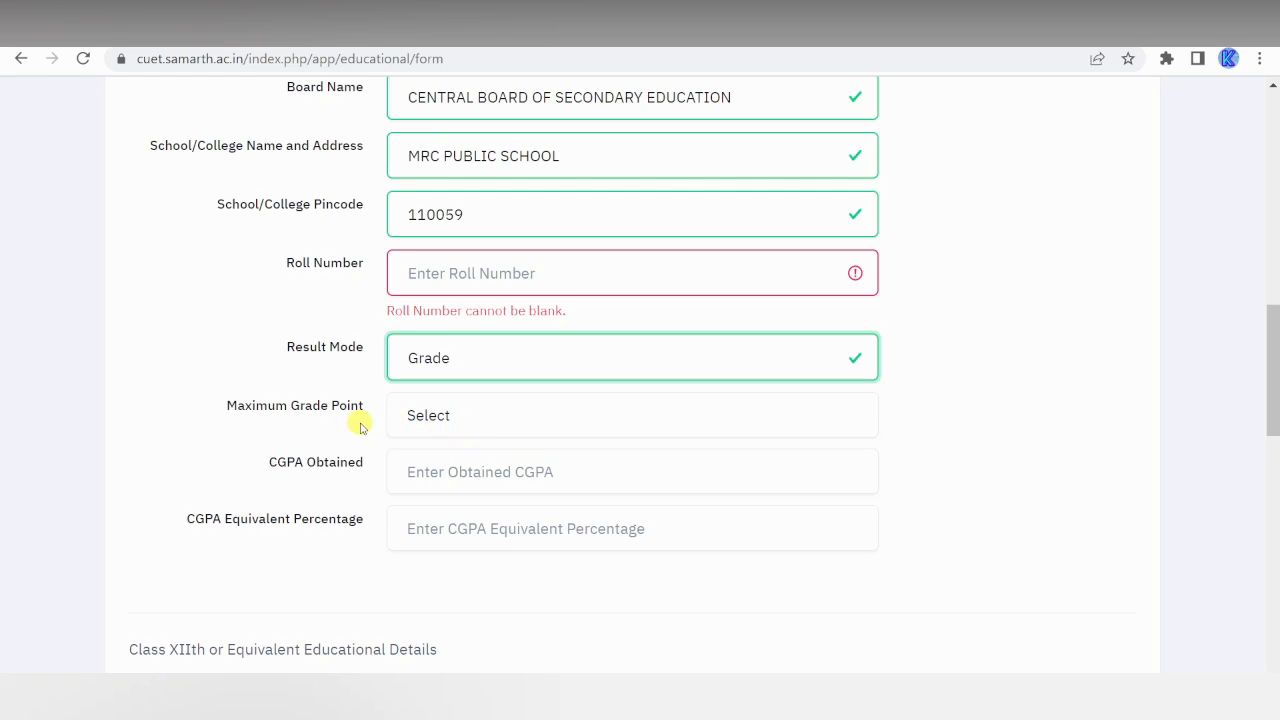
Step: Set Maximum Grade Point to 10.00 and enter CGPA Obtained 8.2
left_click(432, 419)
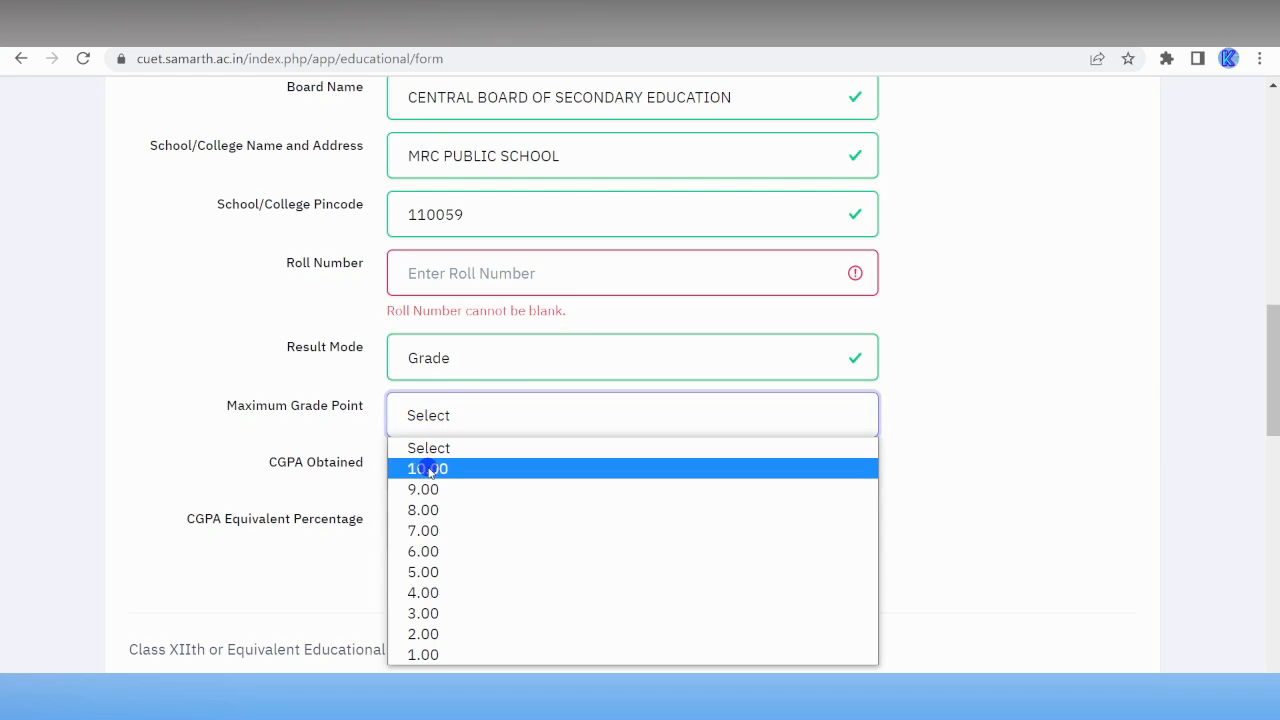
left_click(430, 469)
left_click(456, 473)
type("8.2")
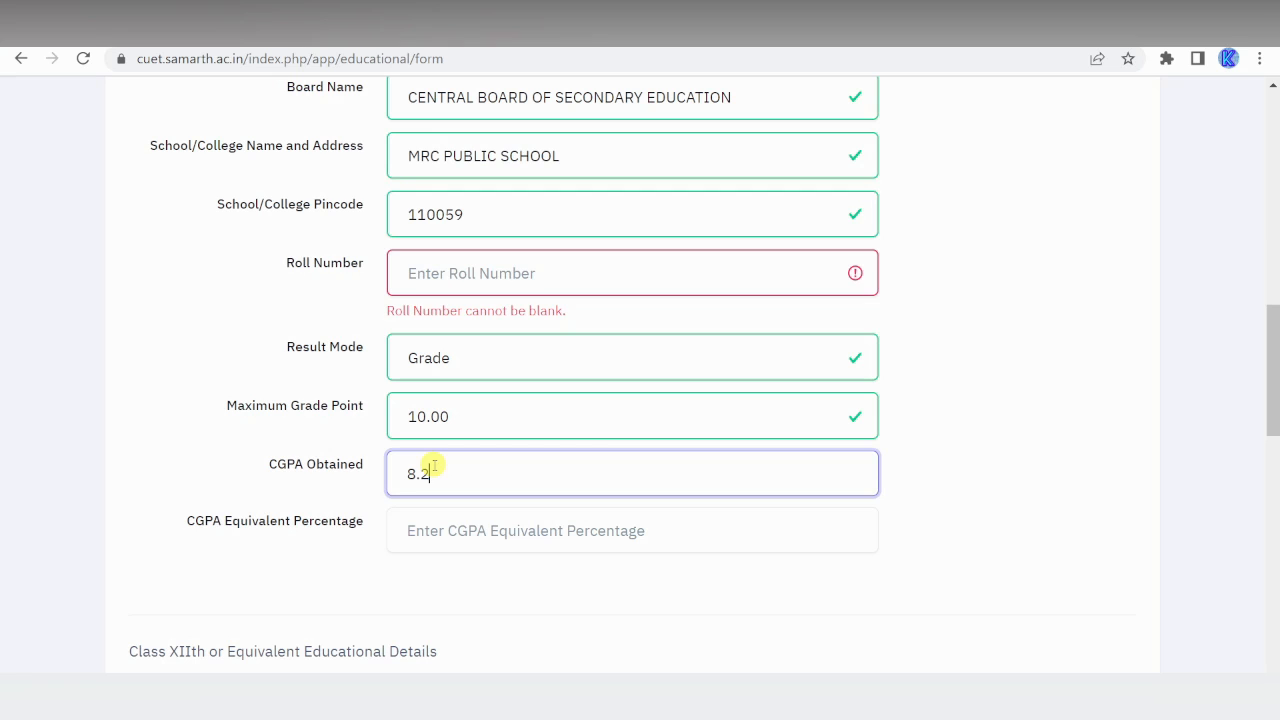
left_click(374, 459)
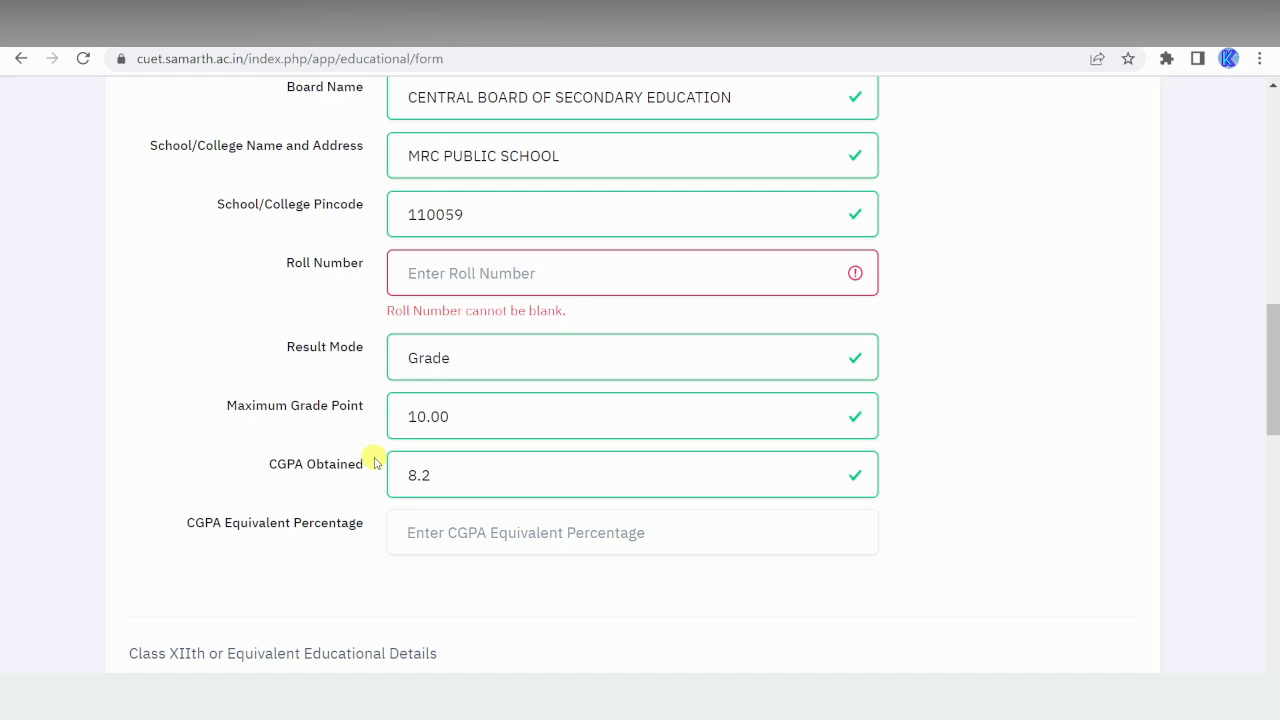
scroll(318, 432, "down", 1)
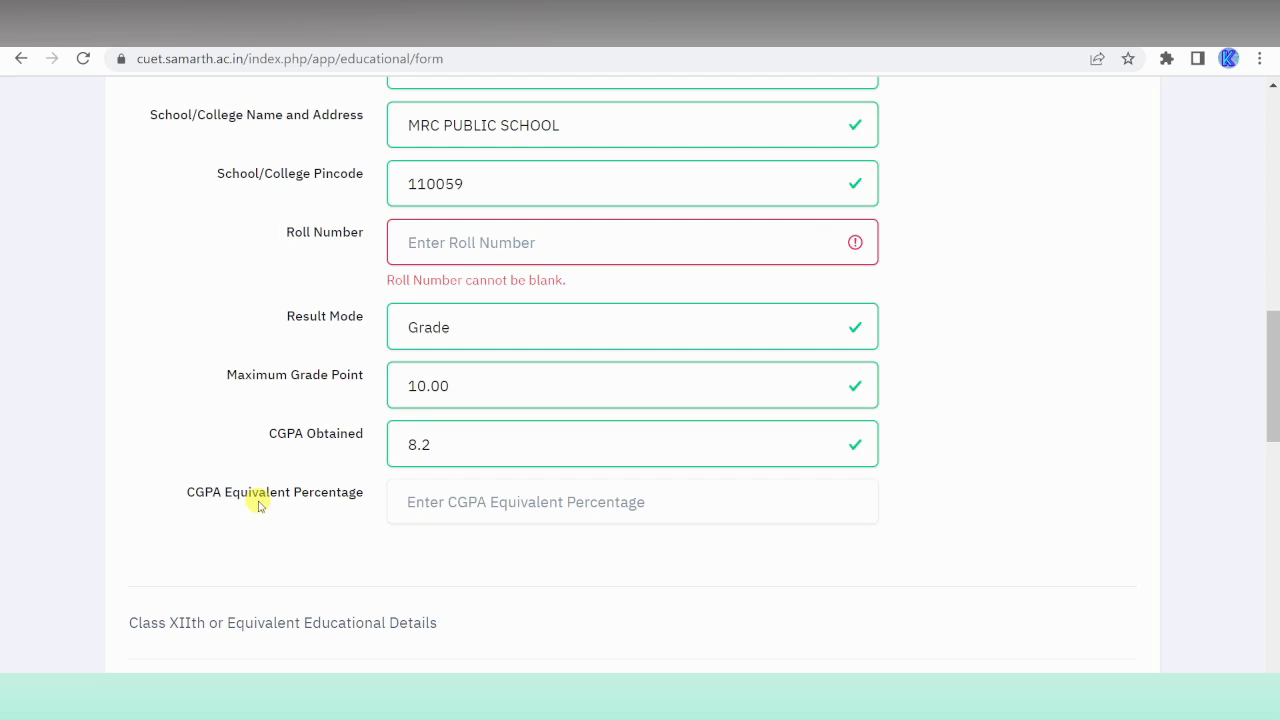
scroll(320, 500, "down", 1)
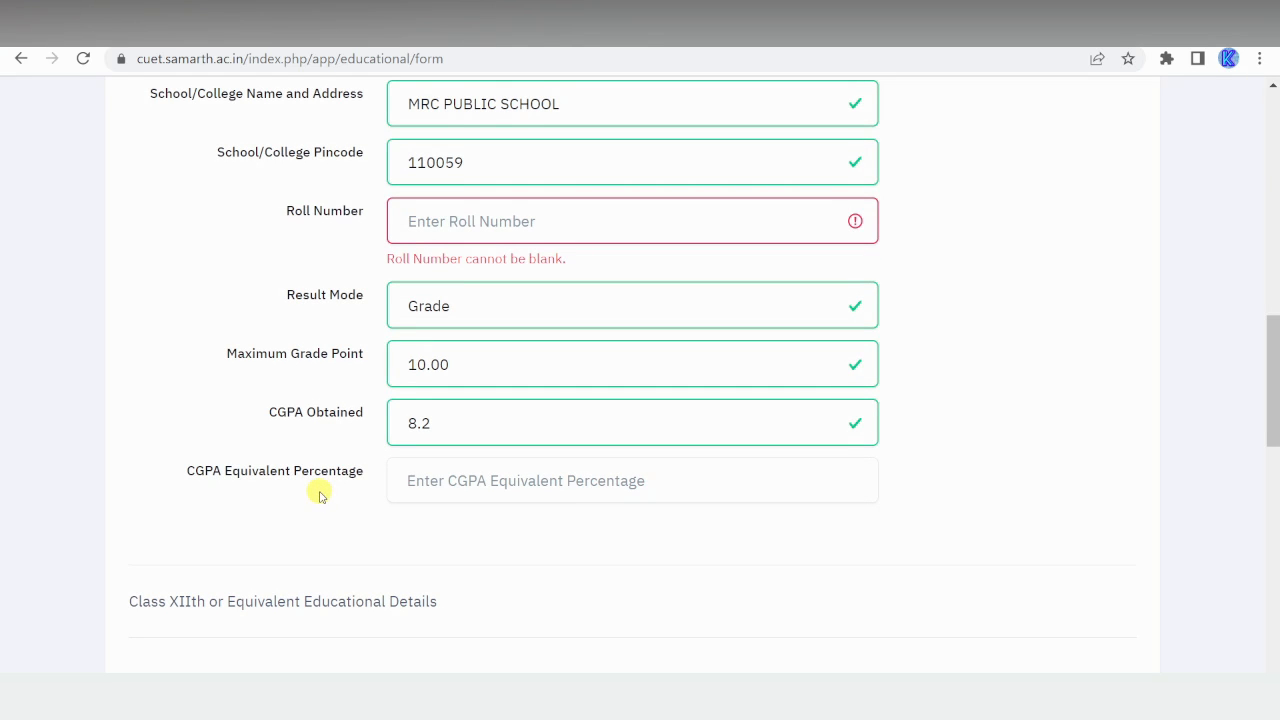
left_click(436, 485)
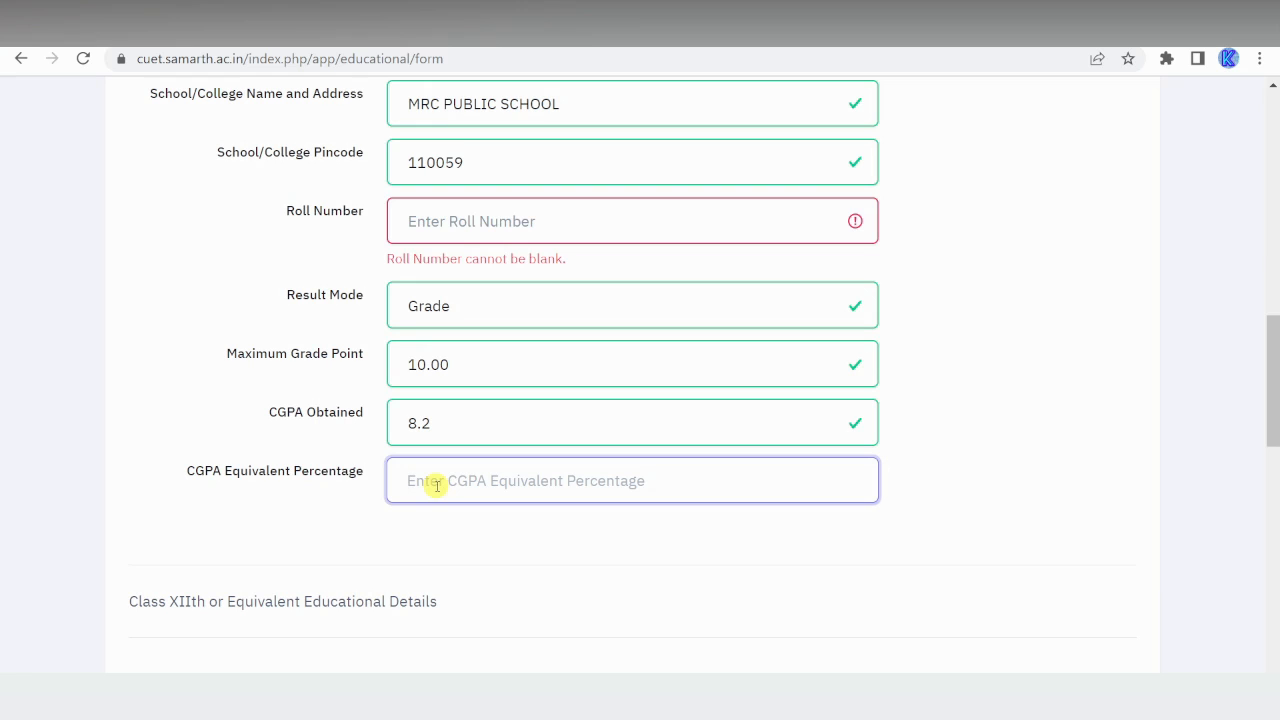
Step: Enter 8.2*9.5 in the percentage field, then compute 8.2 × 9.5 in Calculator
type("8.2")
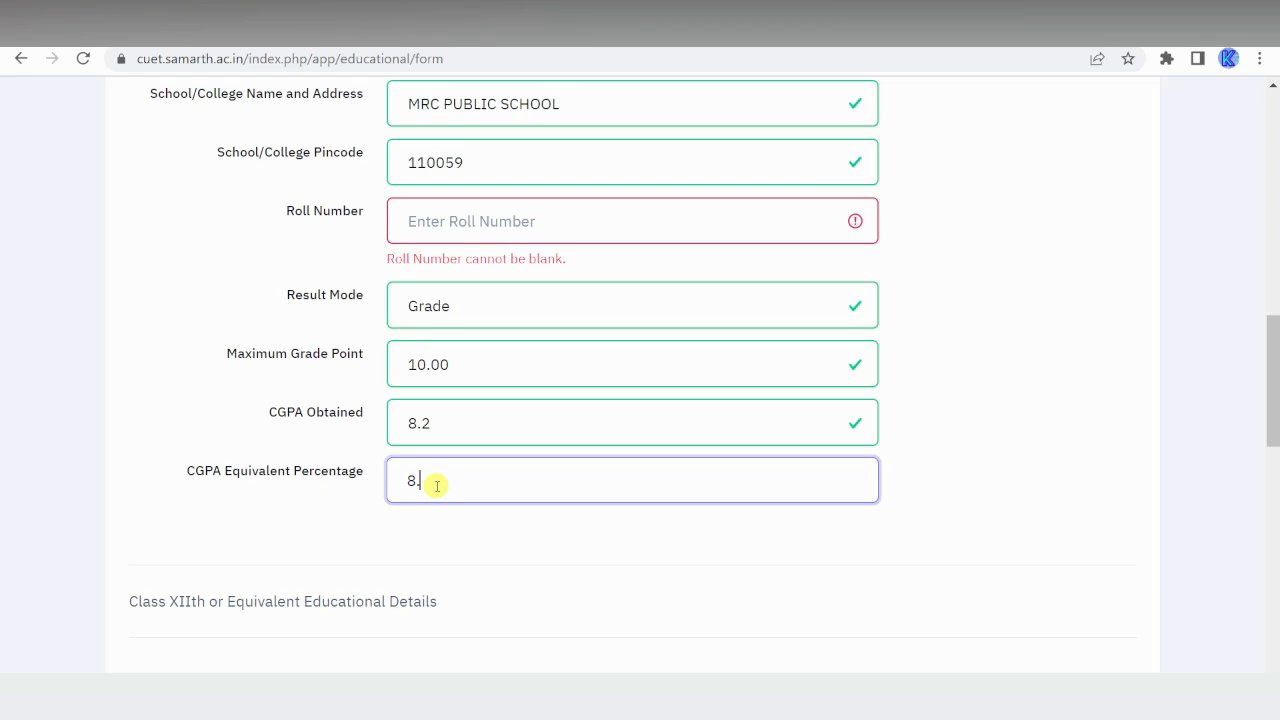
type("*9.5")
key("super+r")
left_click(130, 643)
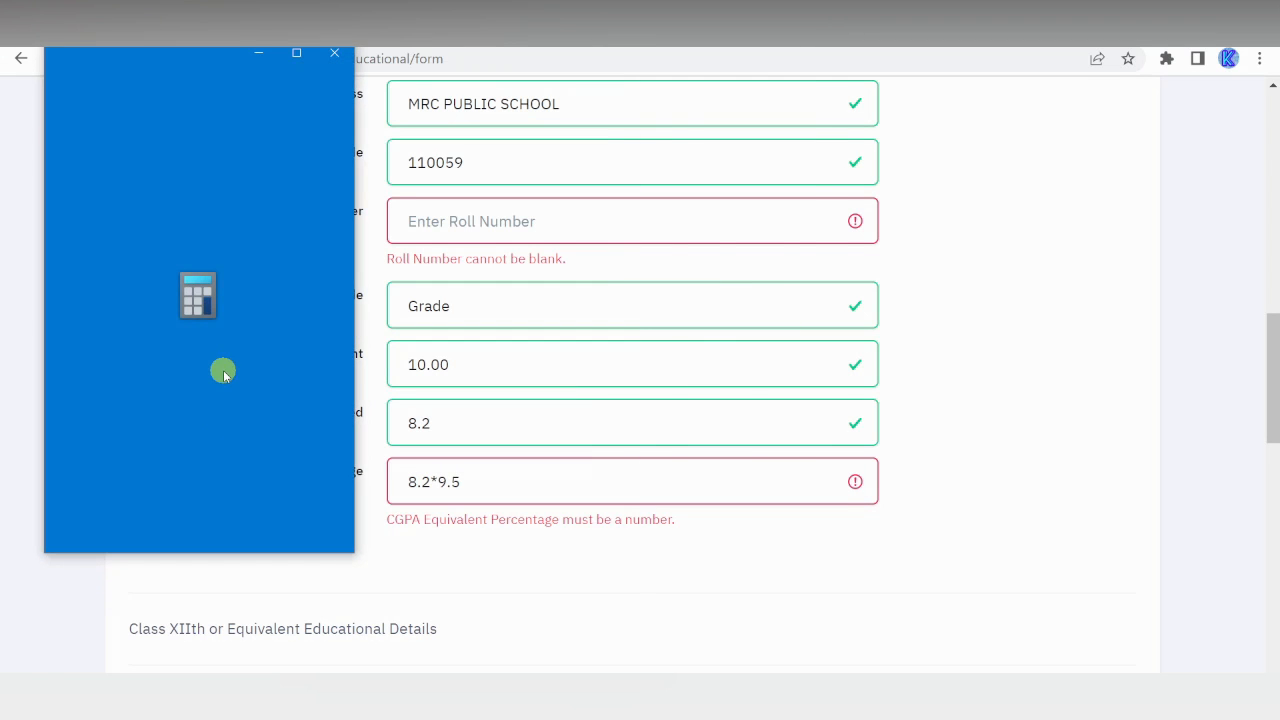
type("8.2")
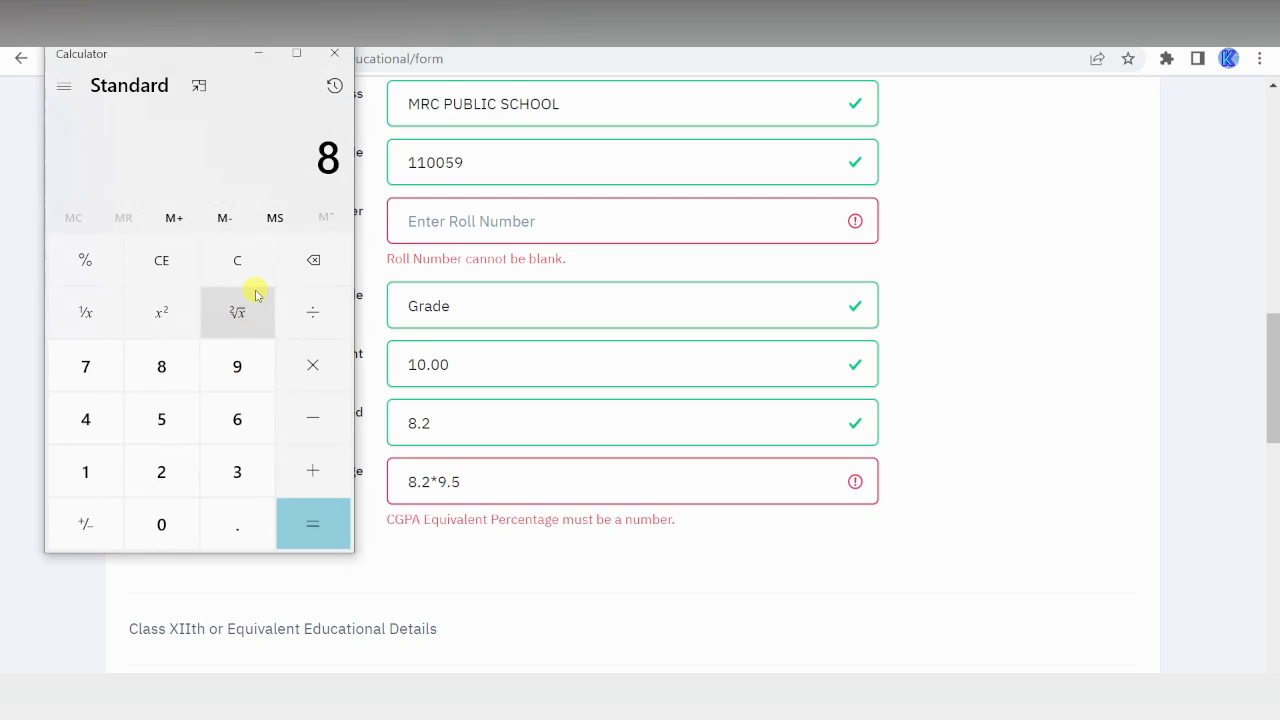
type("9.5")
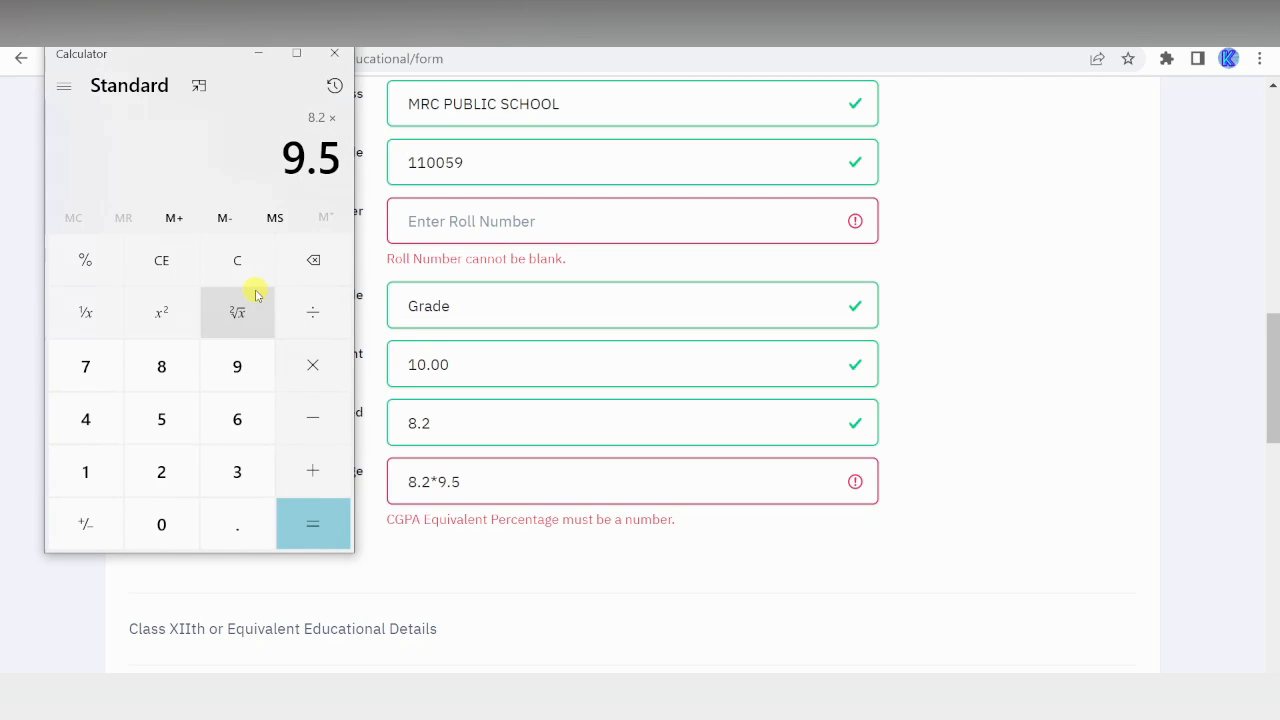
left_click(297, 523)
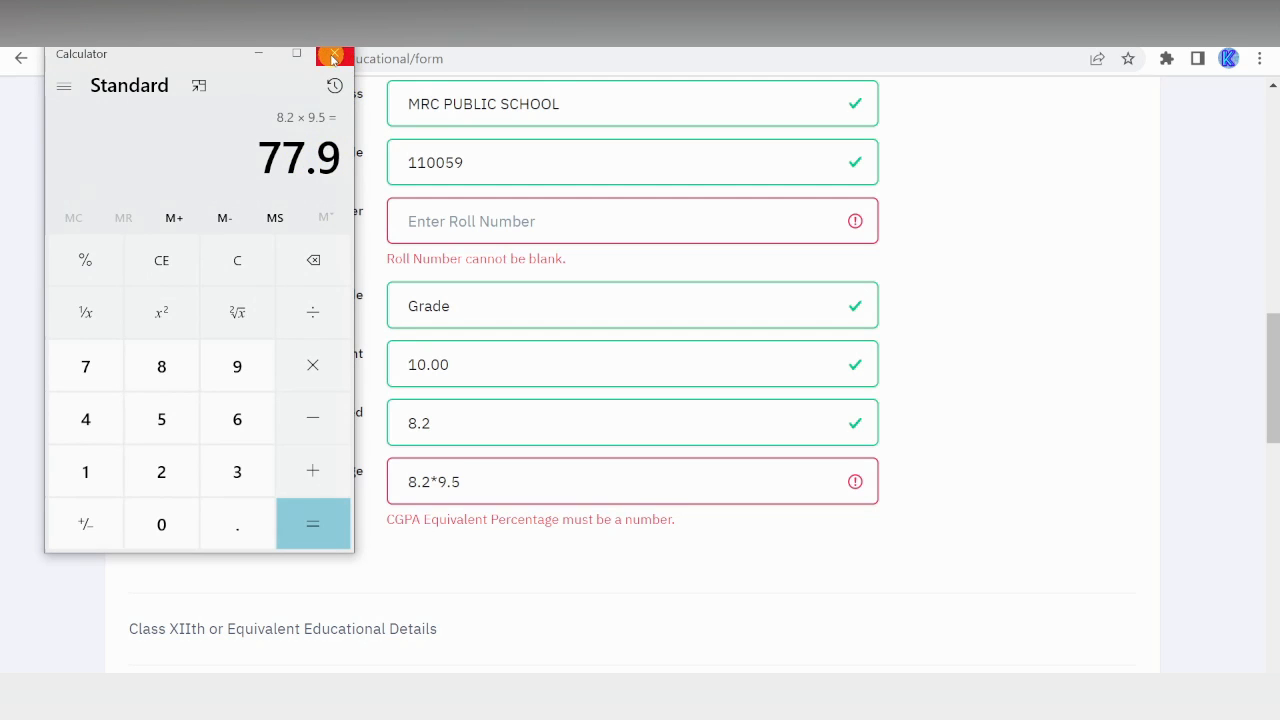
left_click(333, 57)
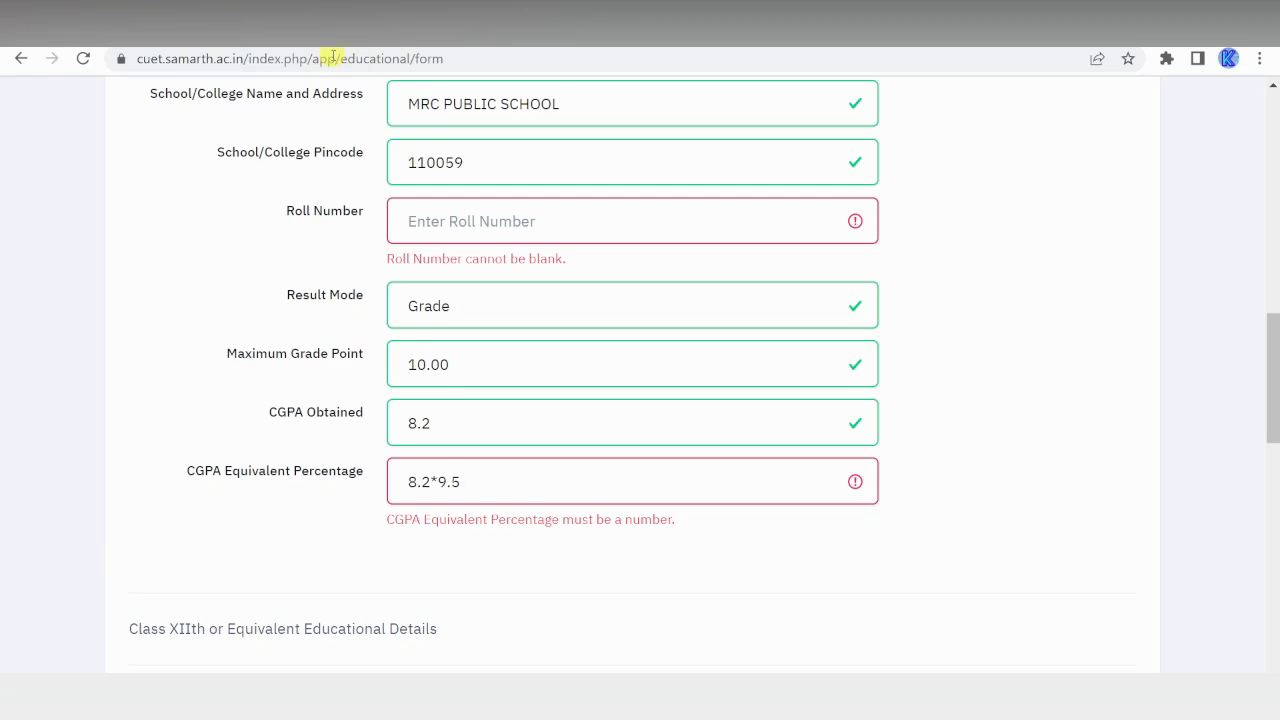
Step: Replace the percentage entry with 77.9 so it validates
left_click_drag(459, 481, 386, 484)
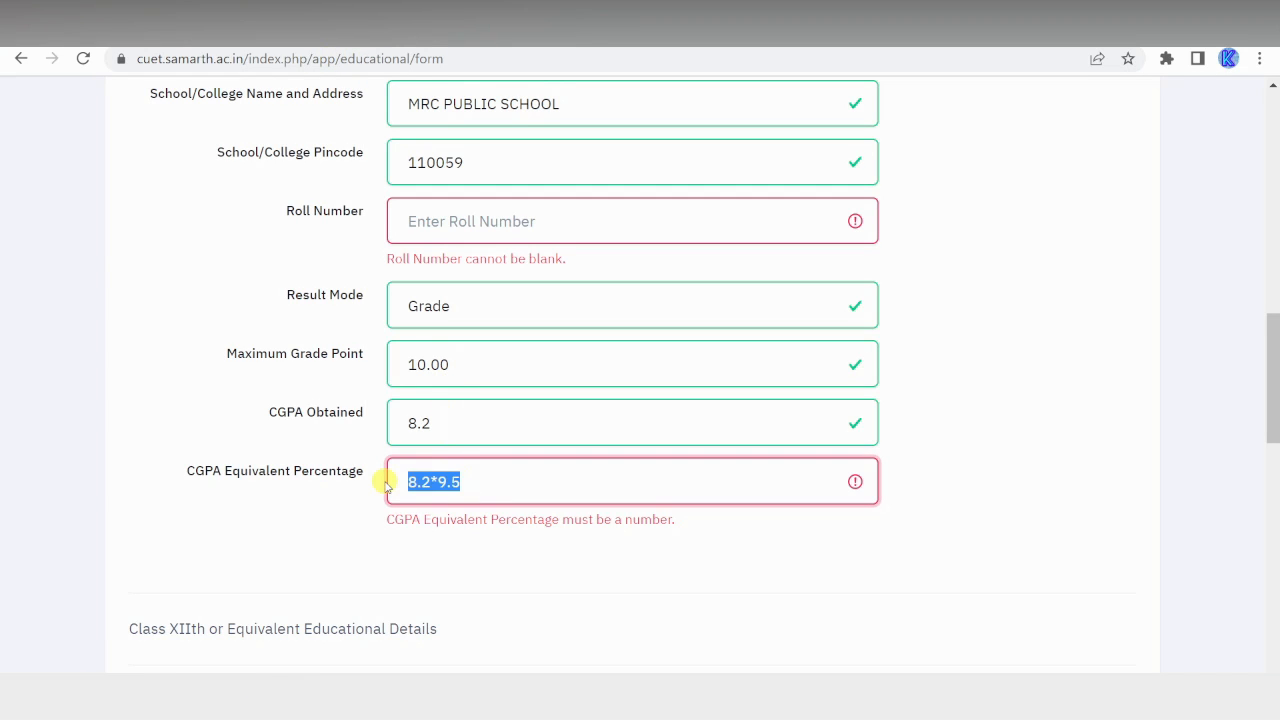
type("77.9")
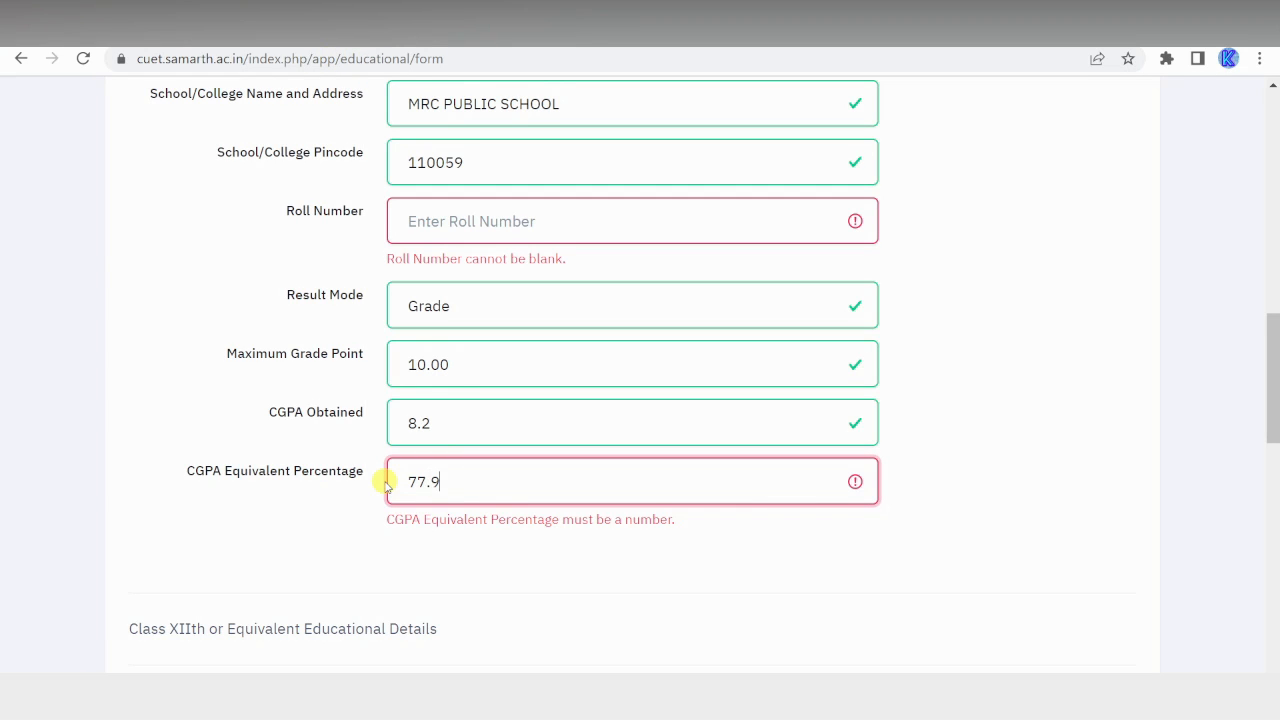
left_click(323, 525)
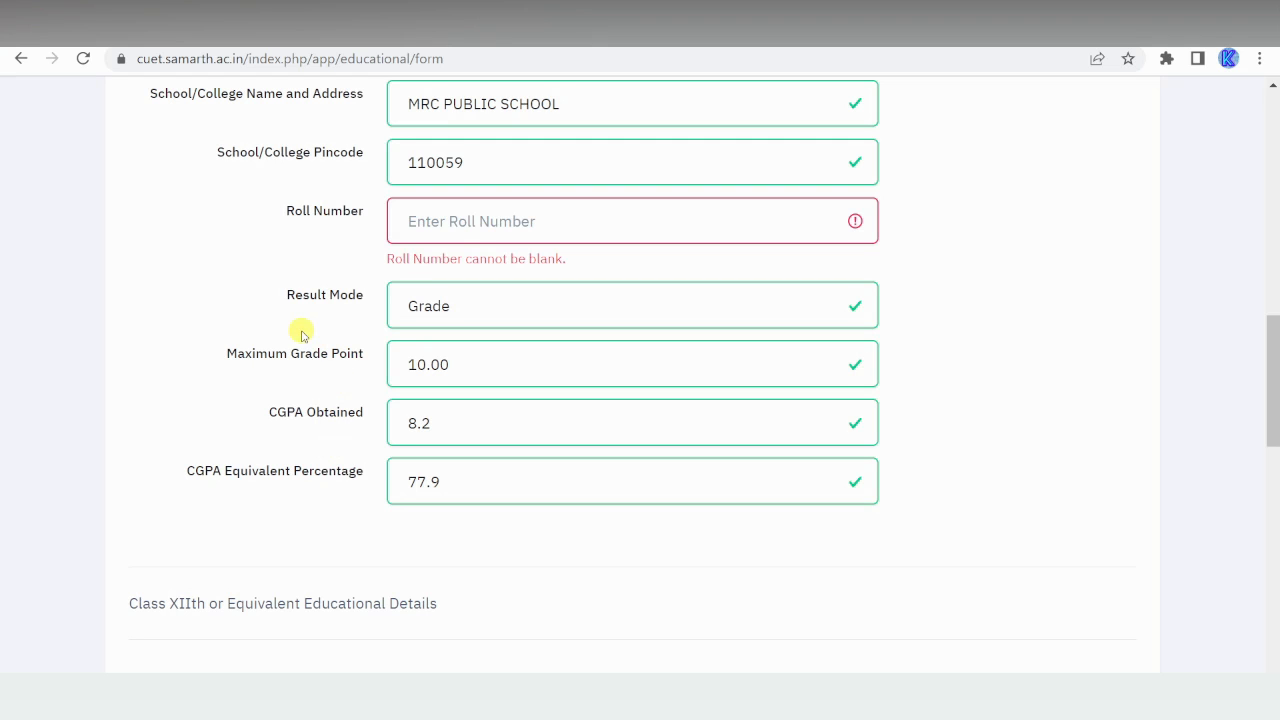
Step: Enter the Class X roll number and confirm it so the blank-field error clears
left_click(434, 218)
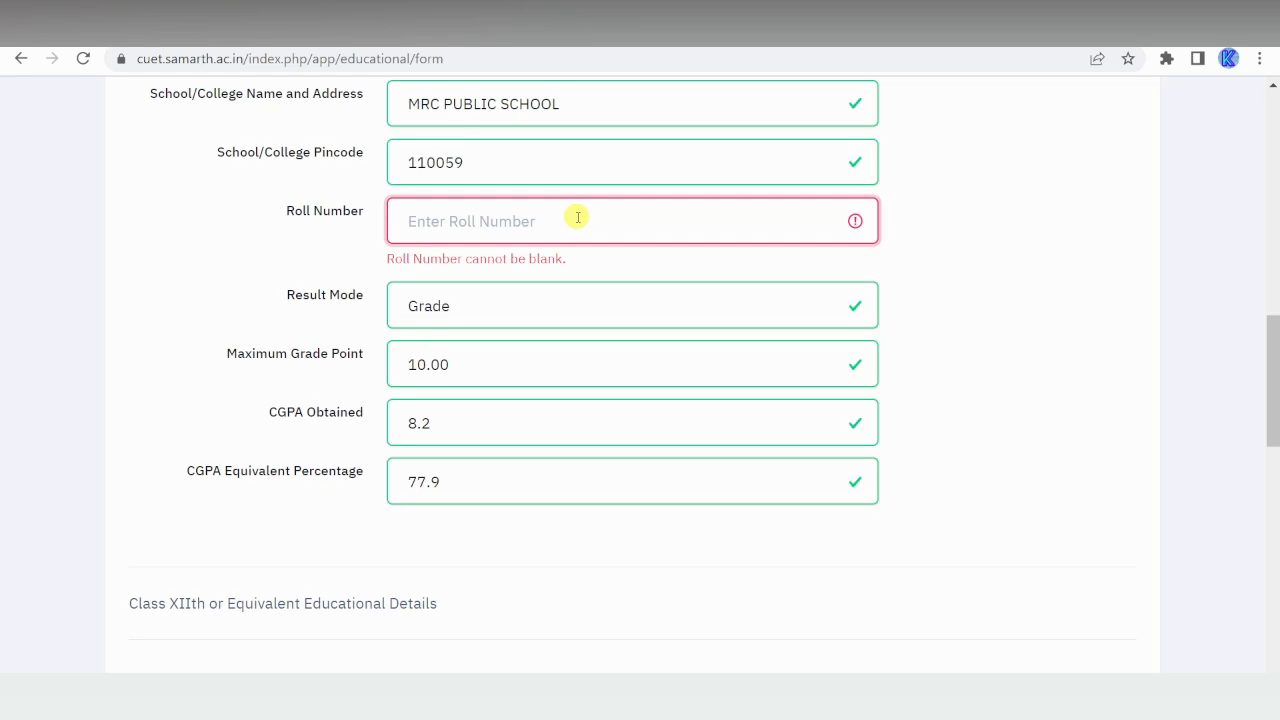
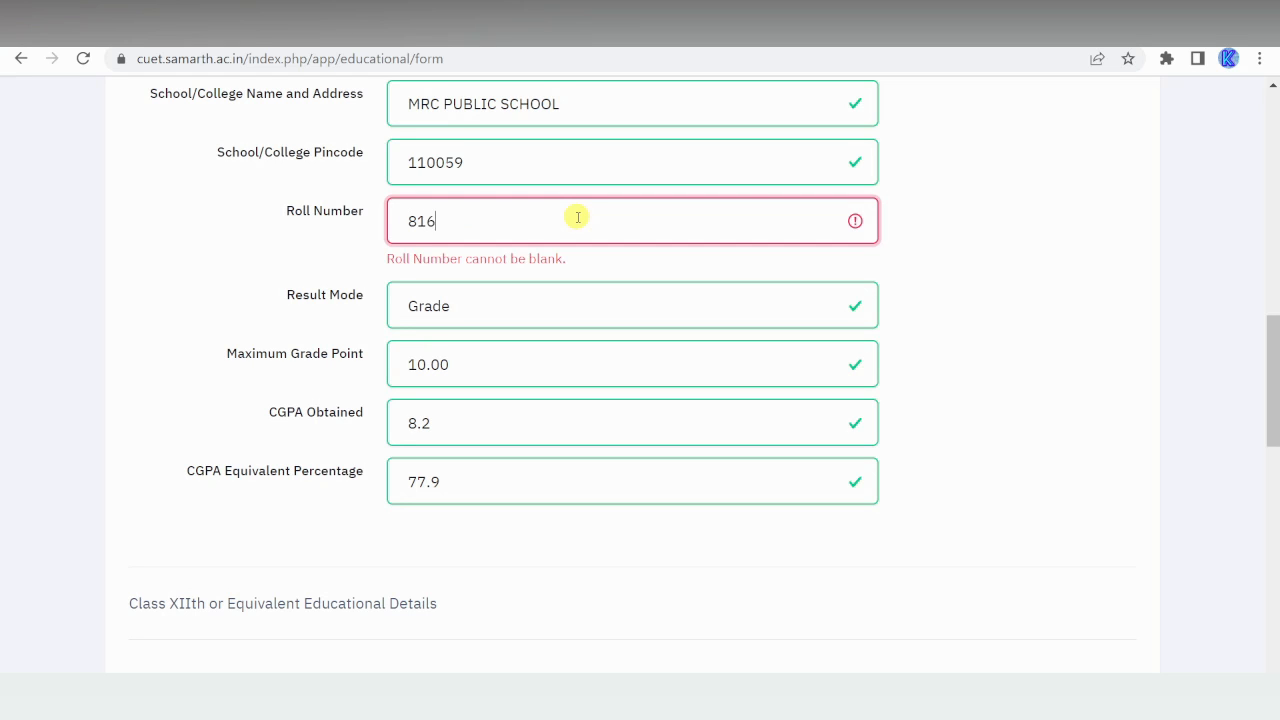
left_click(929, 211)
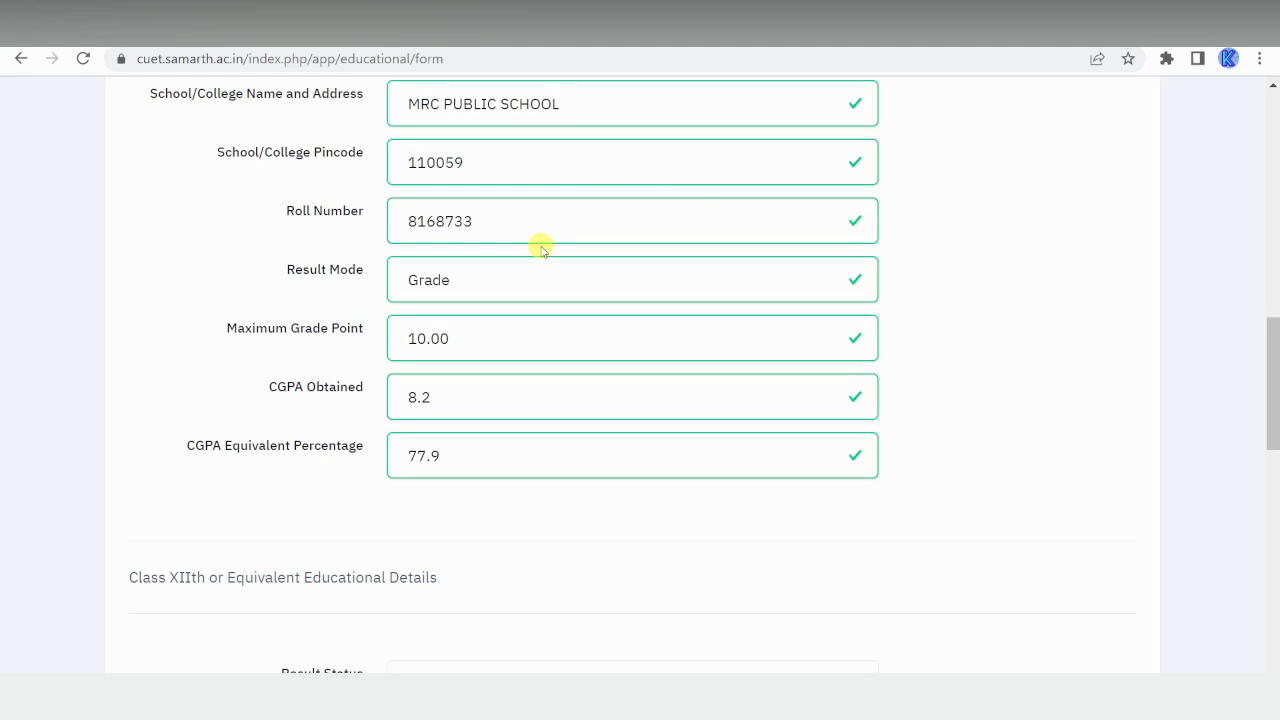
Step: Set the Class XII passing year to 2022 after briefly choosing 2015
scroll(266, 376, "down", 1)
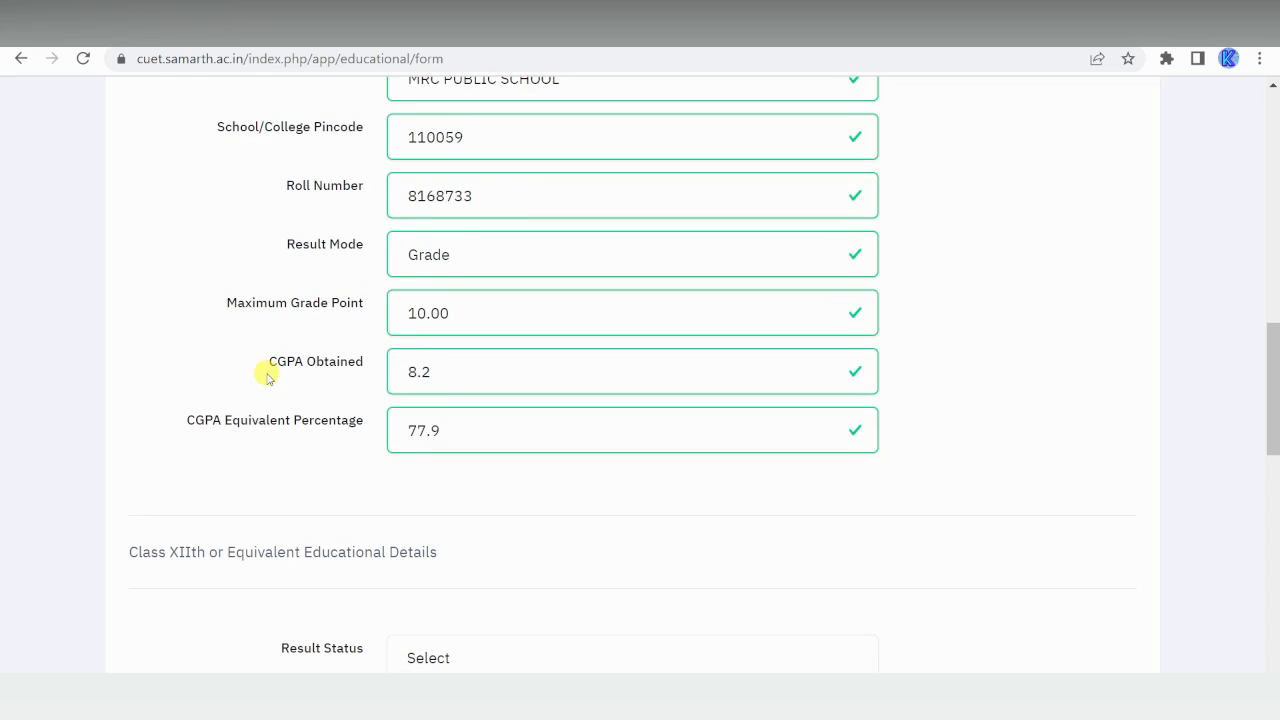
scroll(266, 376, "down", 4)
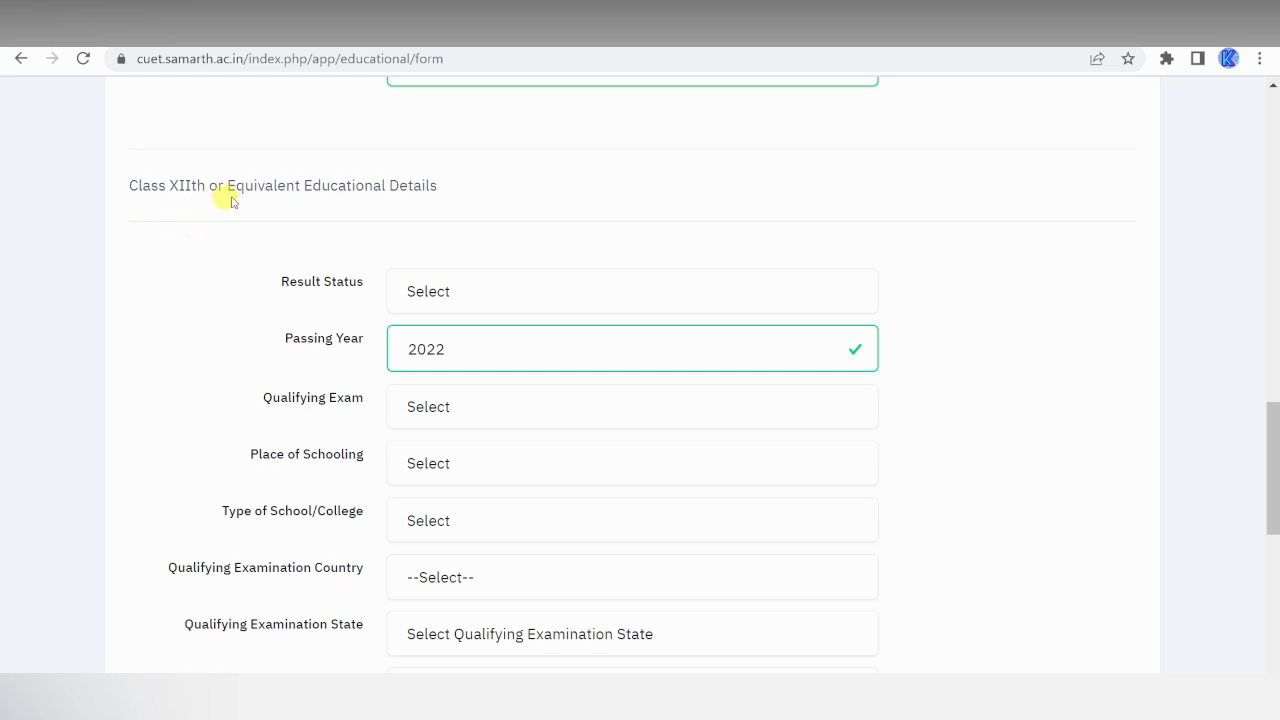
scroll(274, 192, "down", 1)
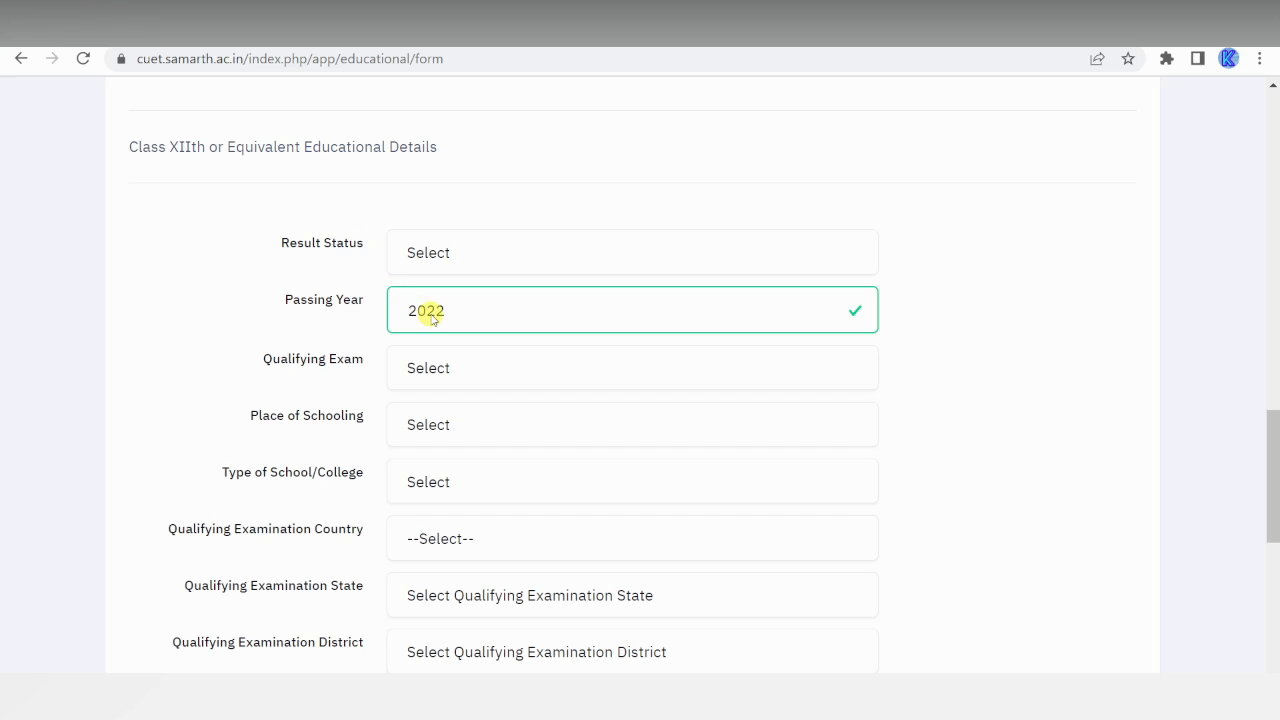
scroll(432, 316, "down", 1)
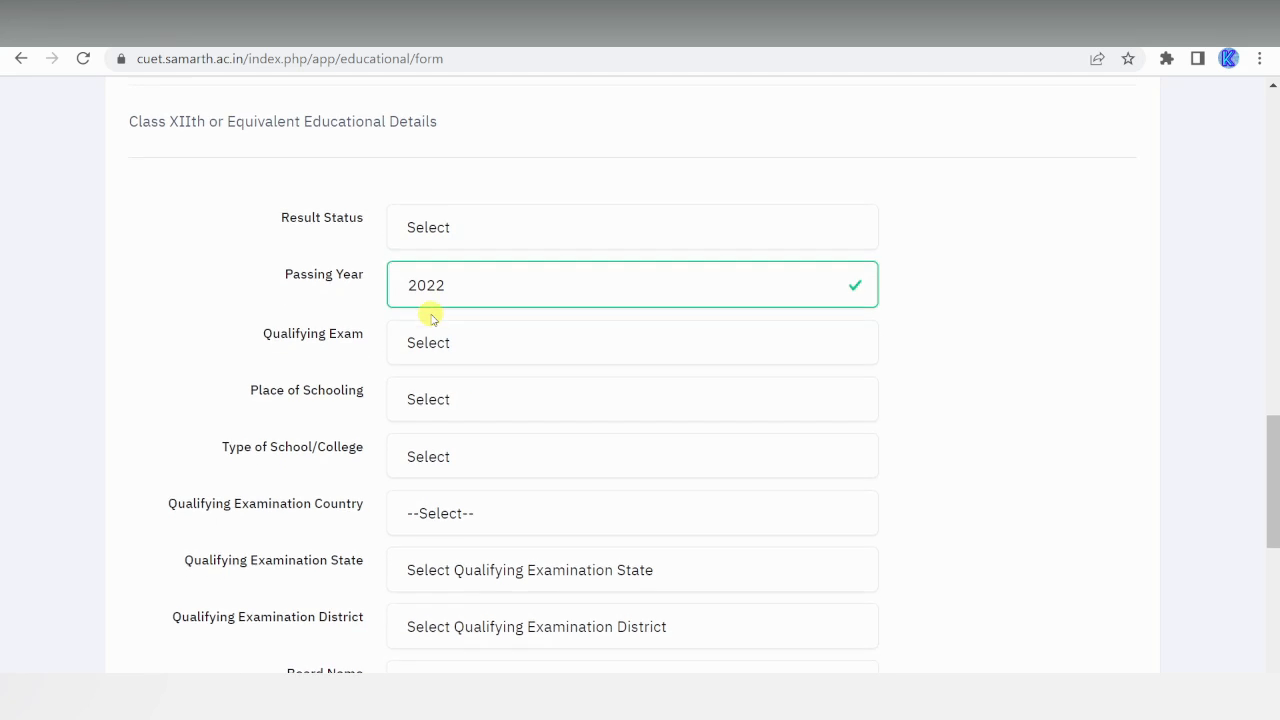
scroll(431, 310, "down", 5)
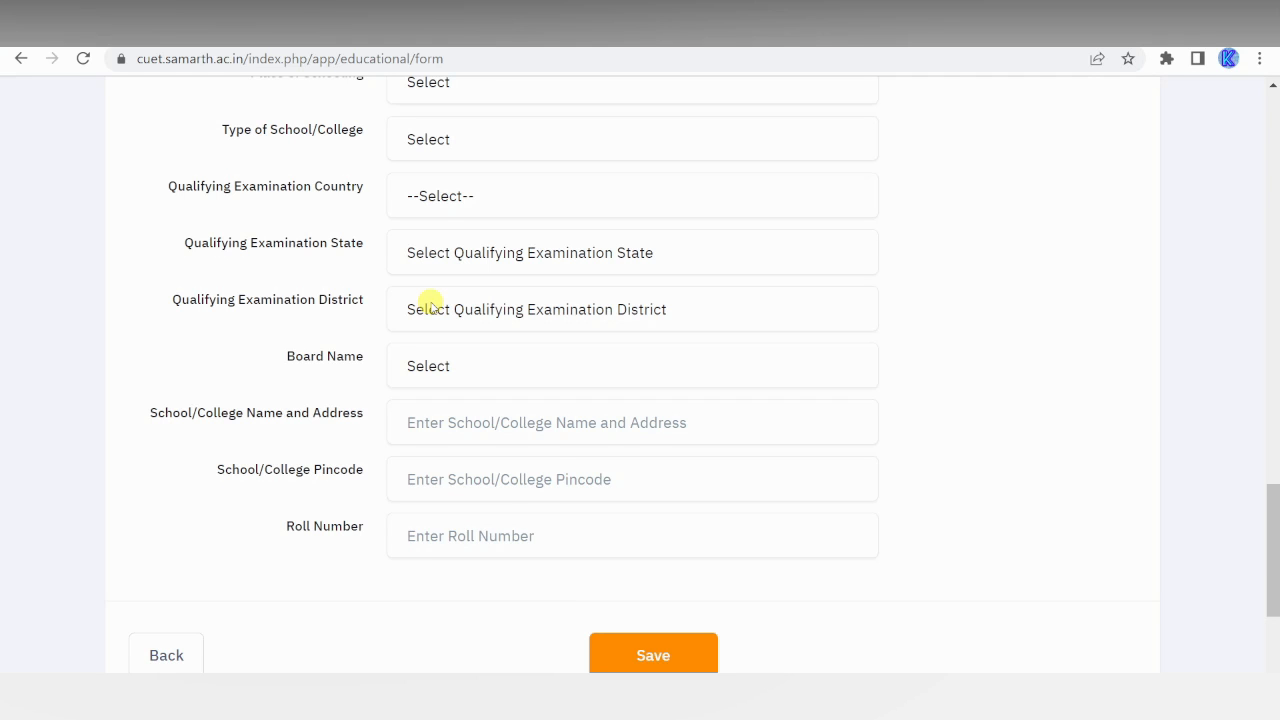
scroll(430, 305, "up", 2)
left_click(440, 199)
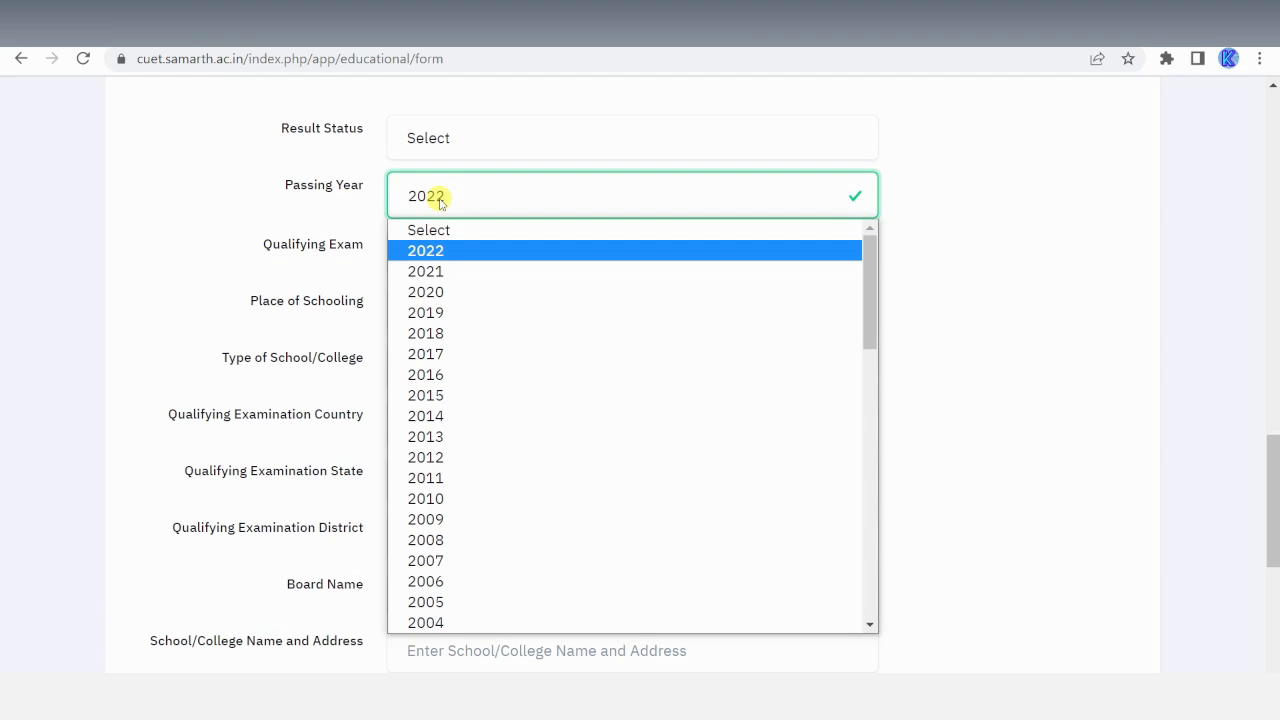
left_click(449, 398)
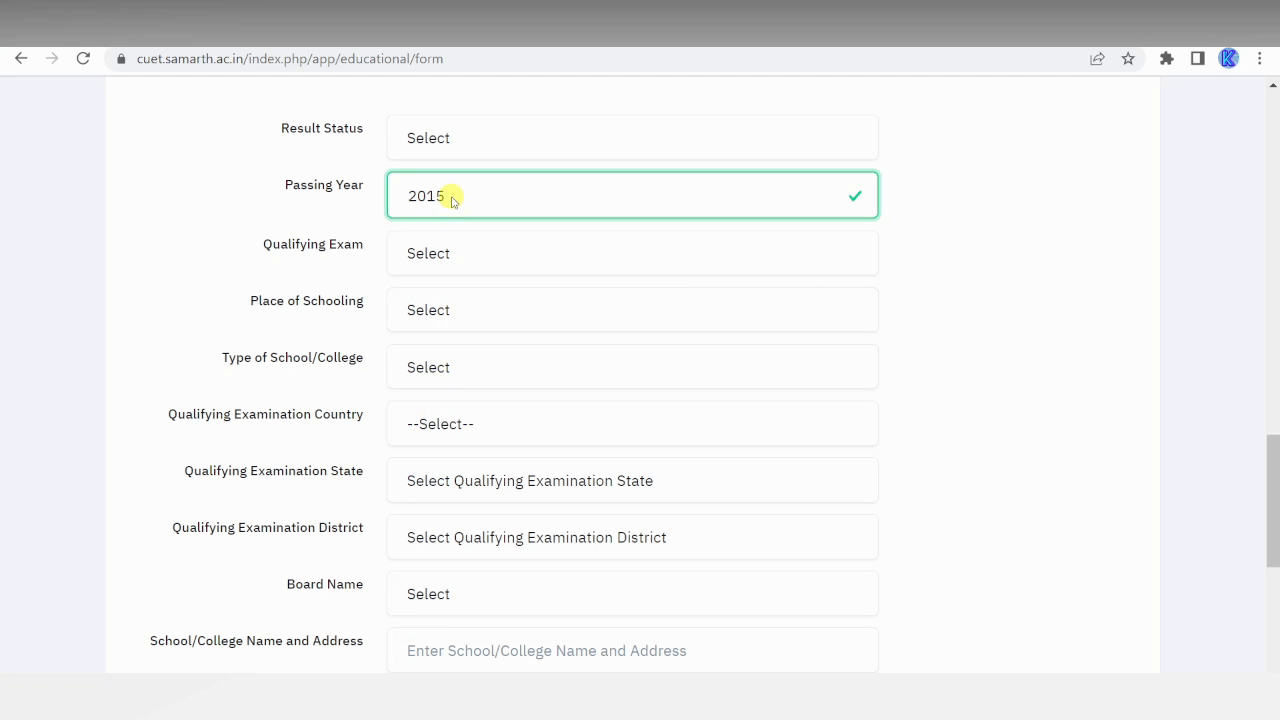
scroll(463, 331, "down", 3)
scroll(463, 331, "up", 2)
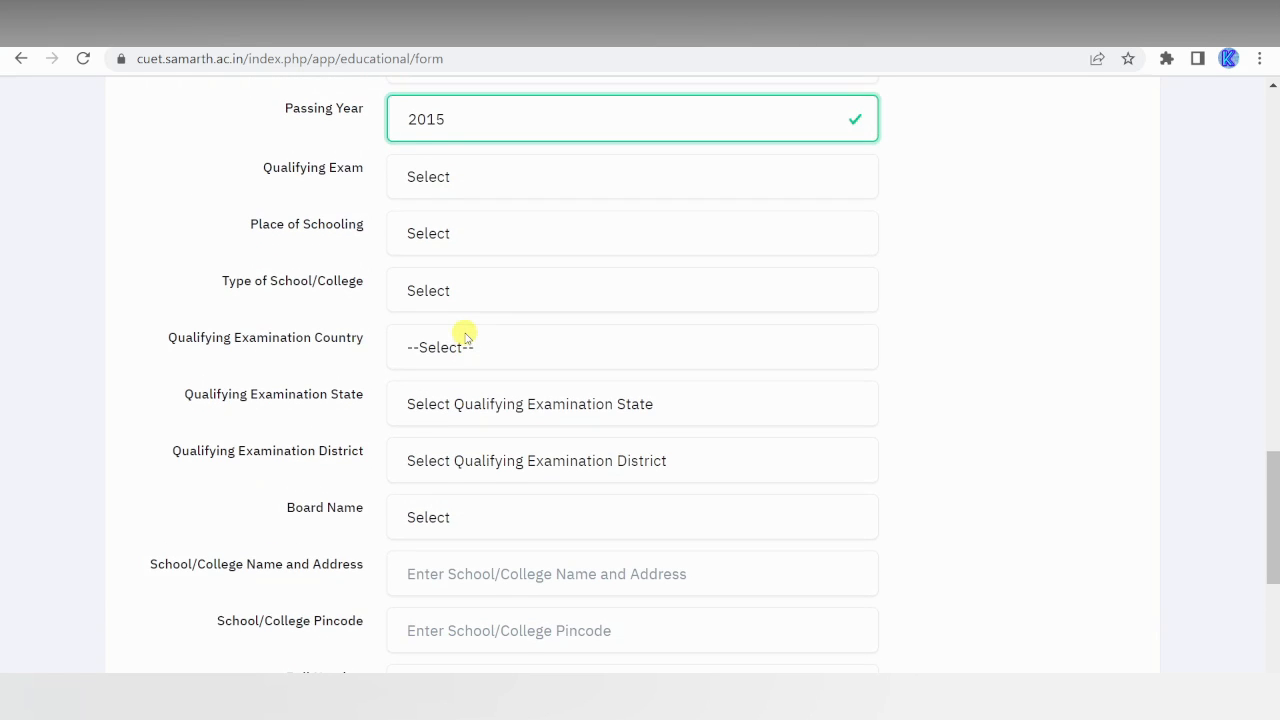
scroll(465, 336, "up", 1)
left_click(445, 142)
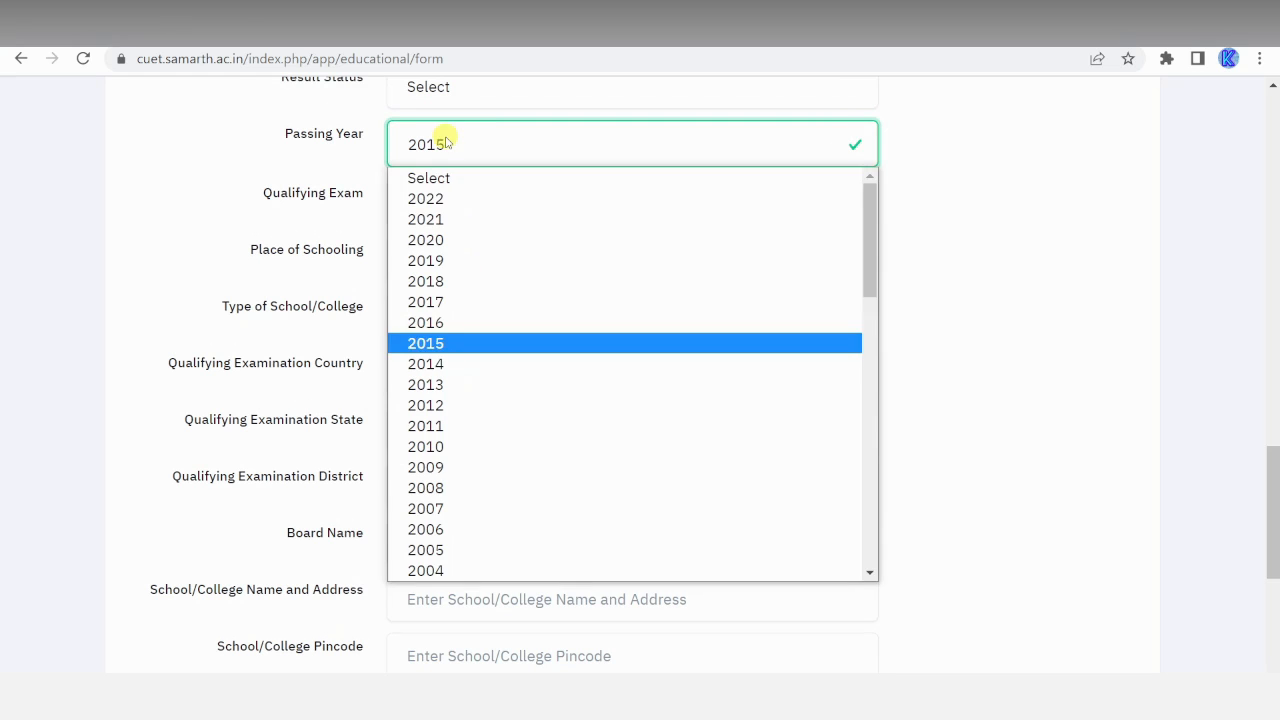
left_click(445, 197)
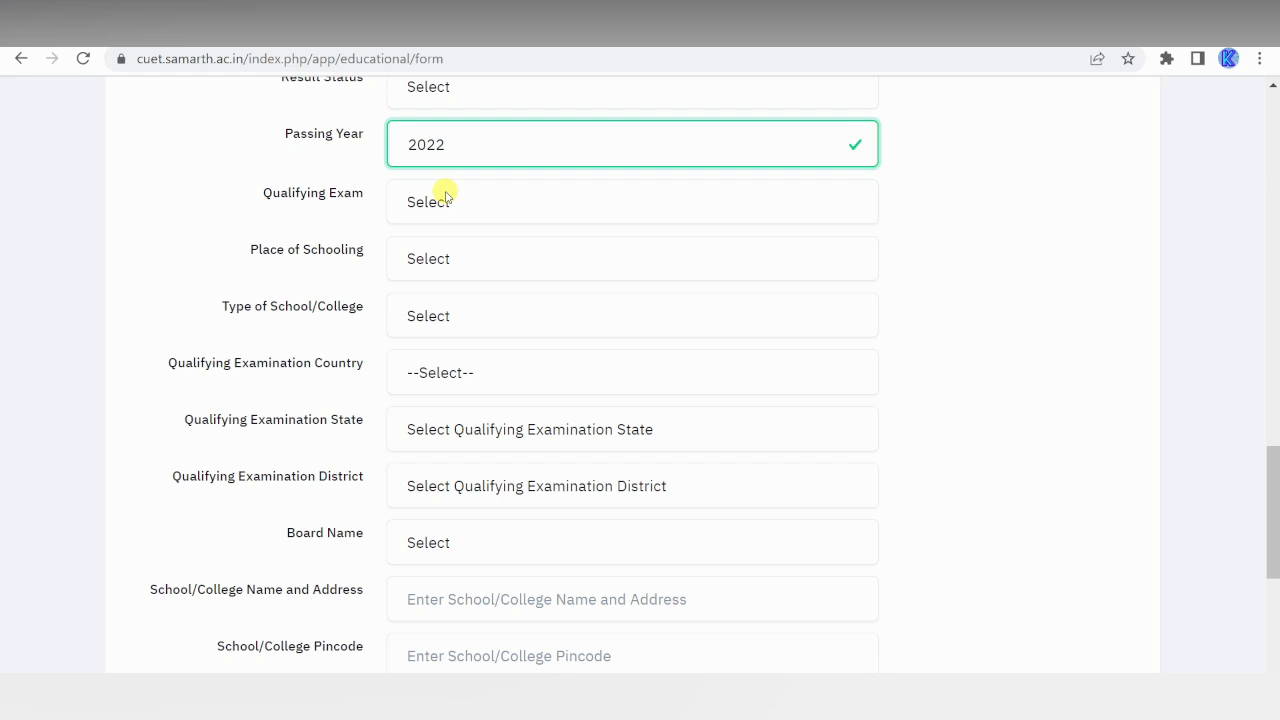
Step: Set the Class XII result status to Passed
scroll(445, 190, "up", 1)
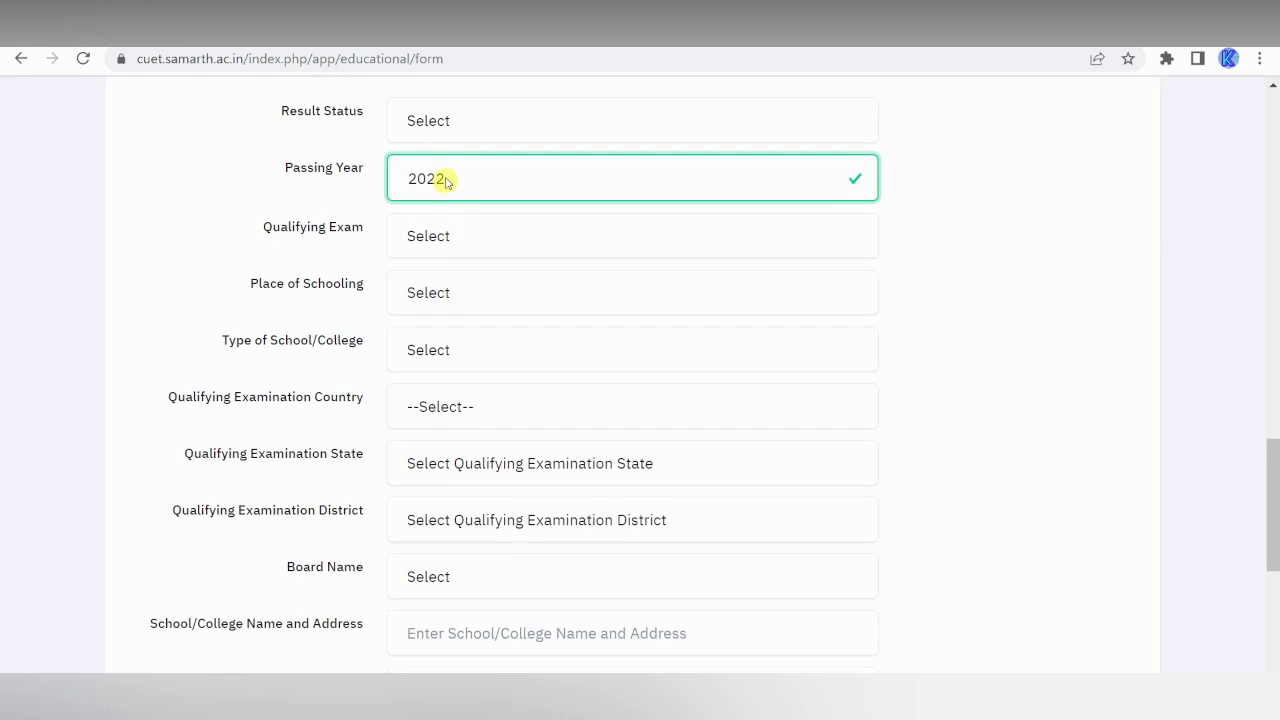
left_click(445, 117)
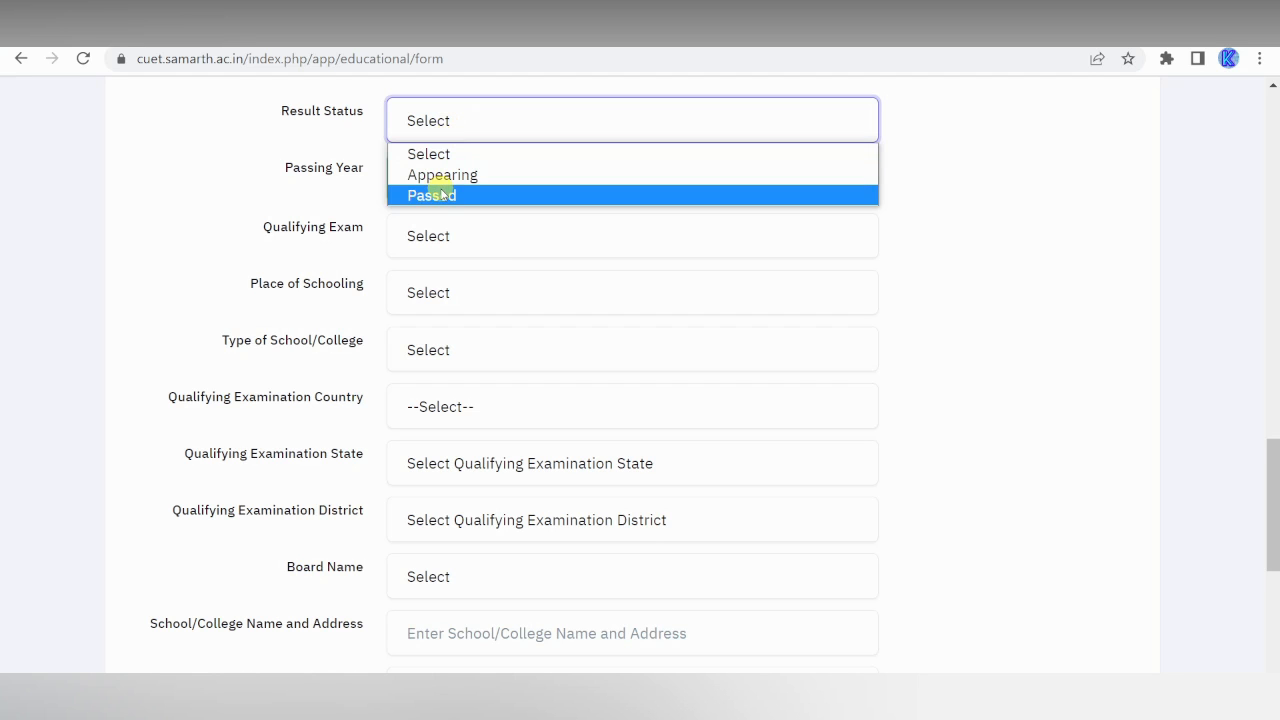
left_click(433, 195)
left_click(440, 123)
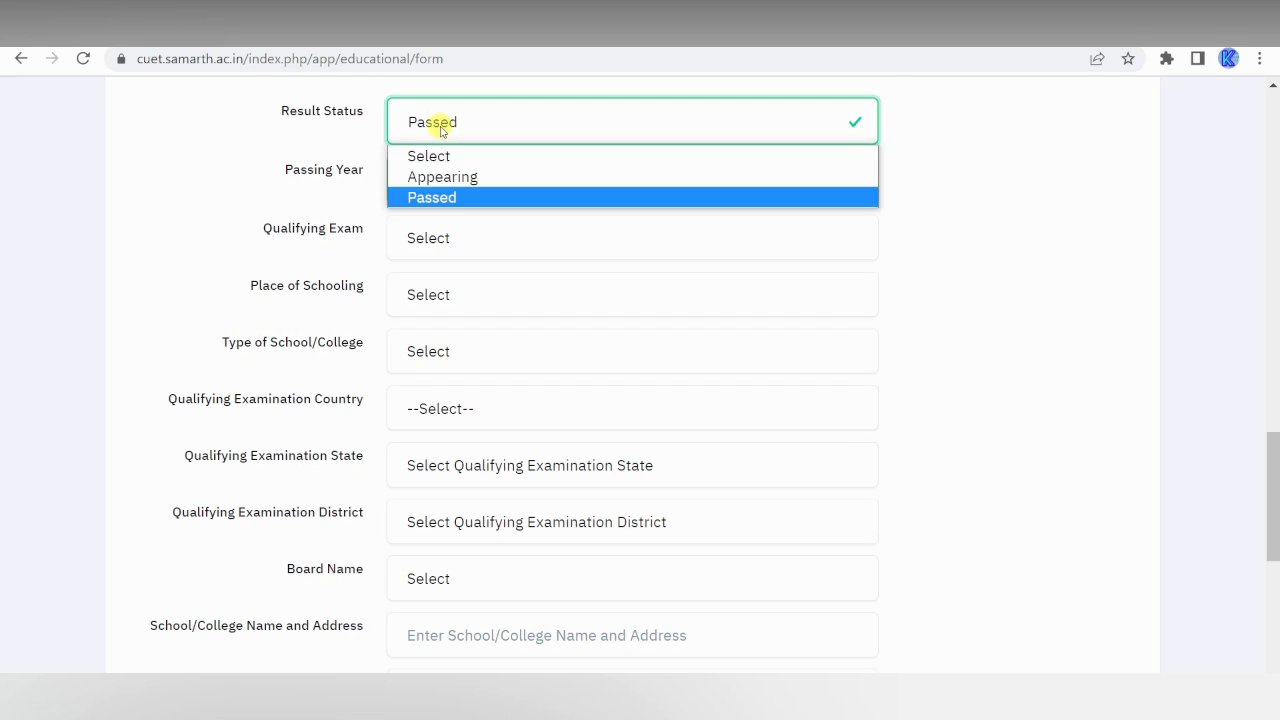
scroll(366, 157, "up", 1)
left_click(296, 163)
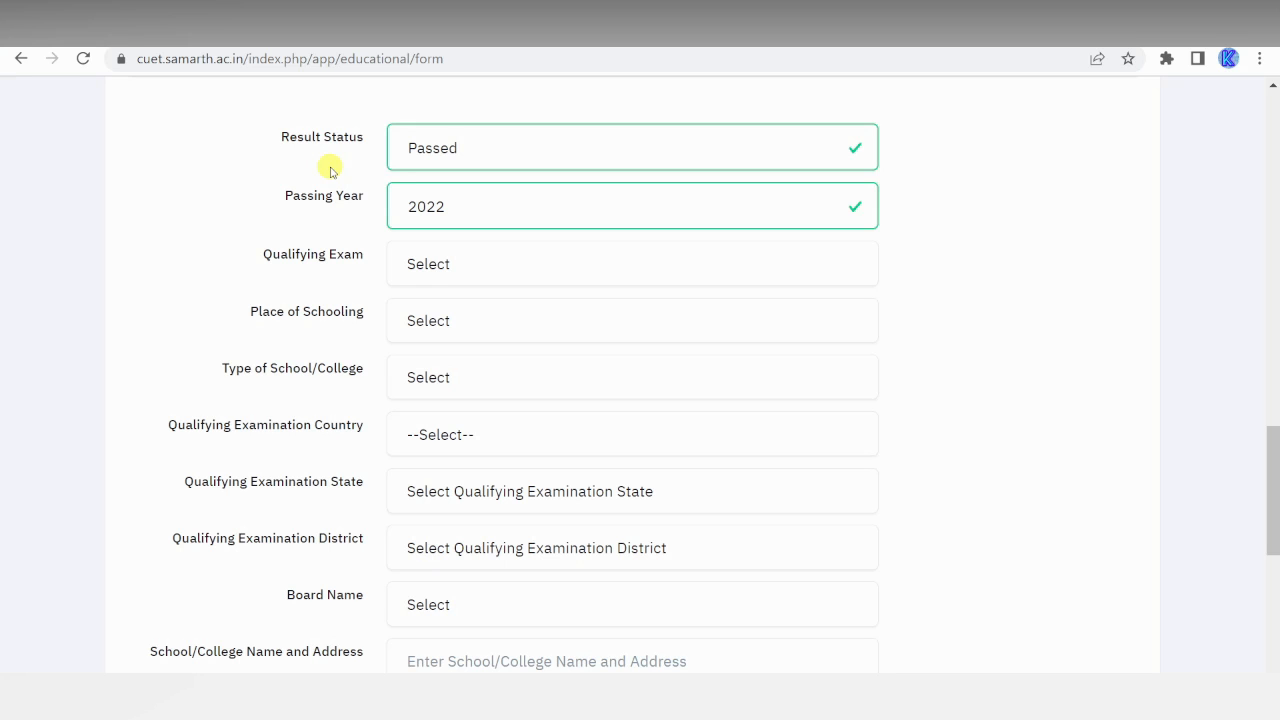
Step: Change the Class XII passing year to 2015
left_click(392, 192)
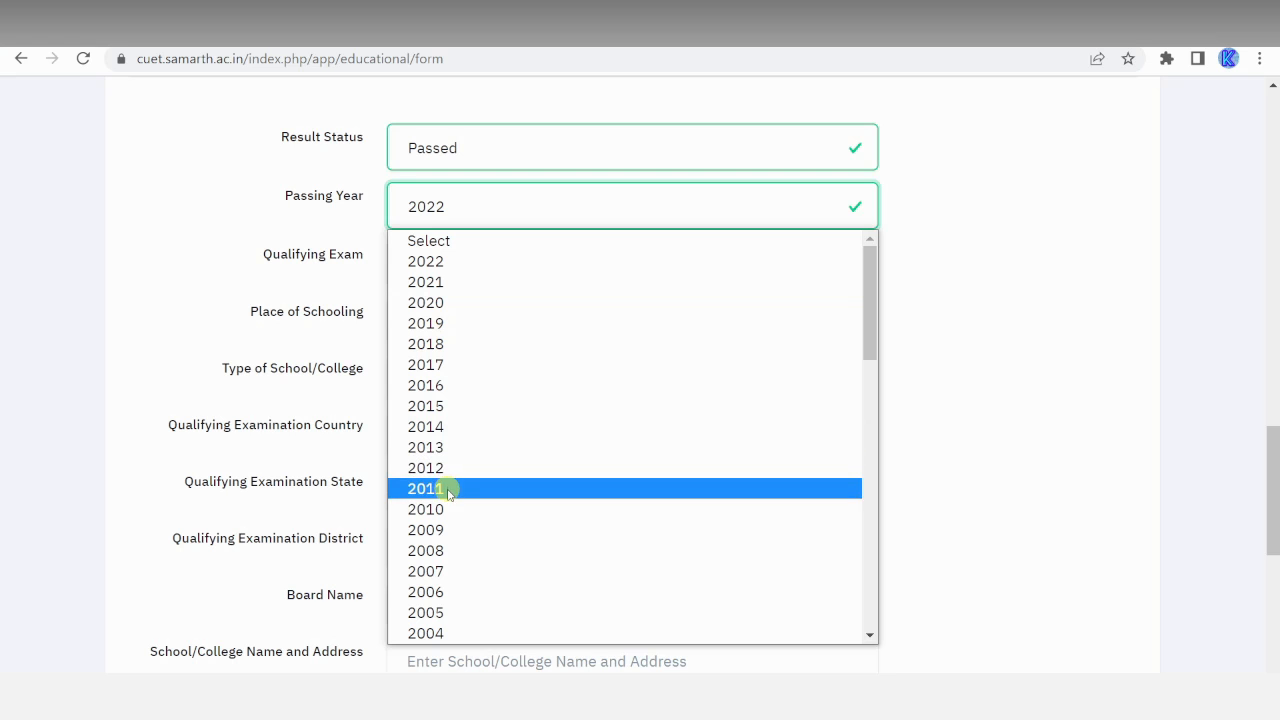
left_click(447, 450)
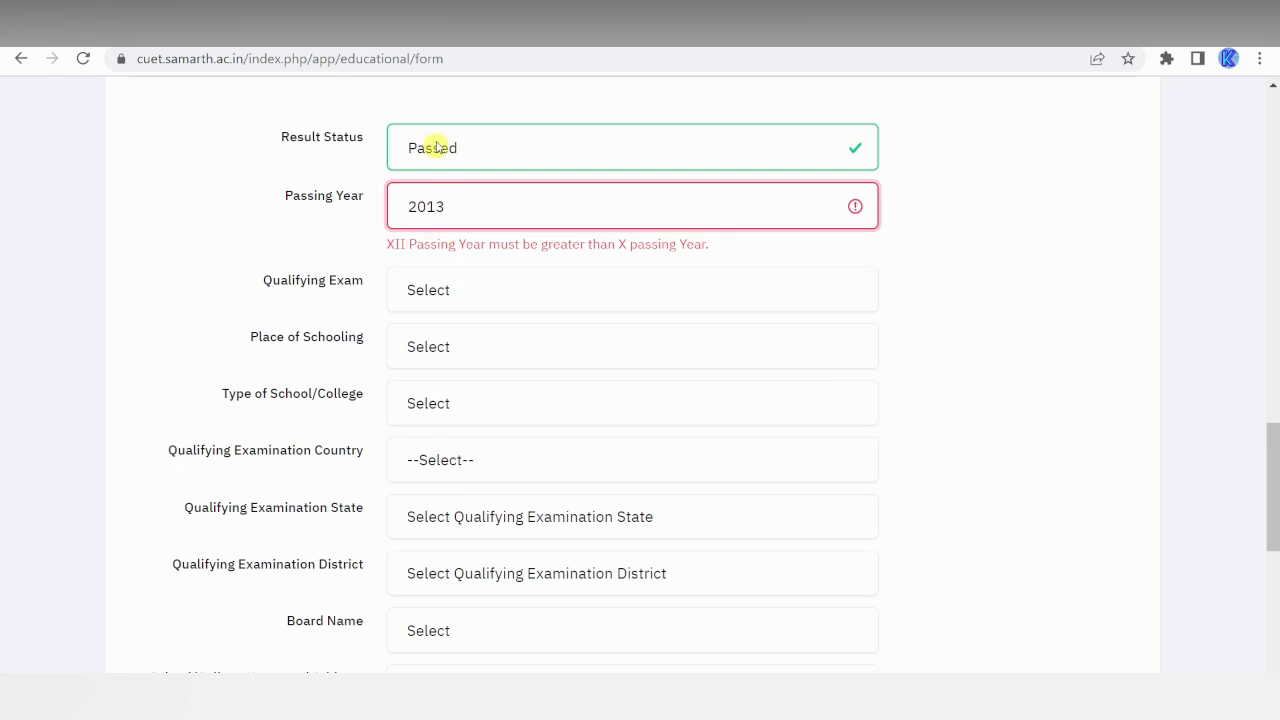
left_click(430, 206)
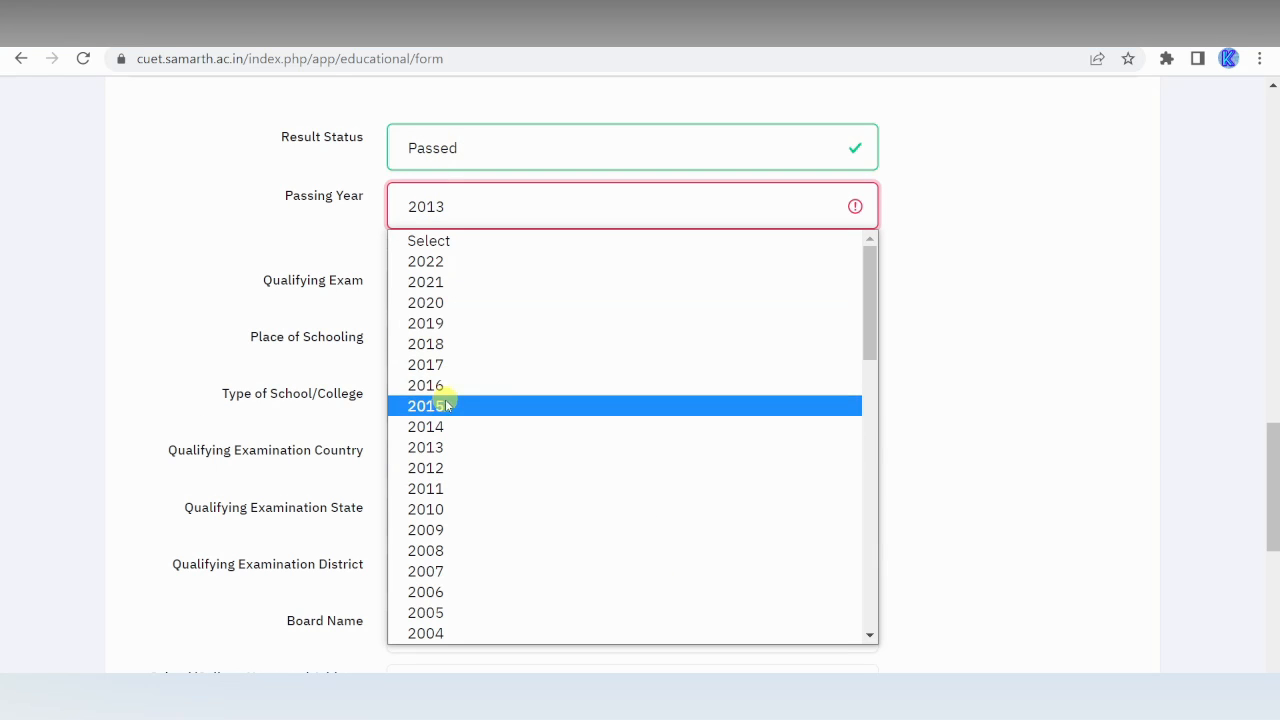
left_click(443, 403)
Step: Choose 12th or Equivalent, Urban place of schooling and Government School
left_click(446, 262)
left_click(446, 318)
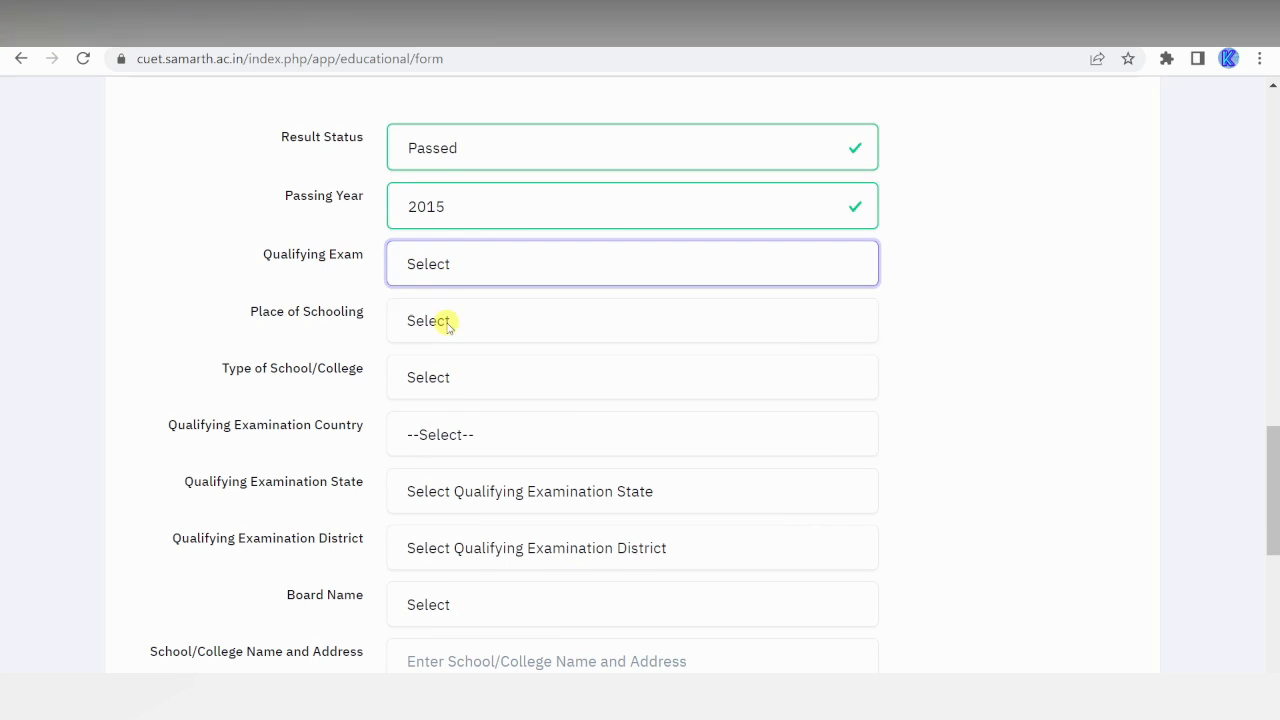
left_click(424, 320)
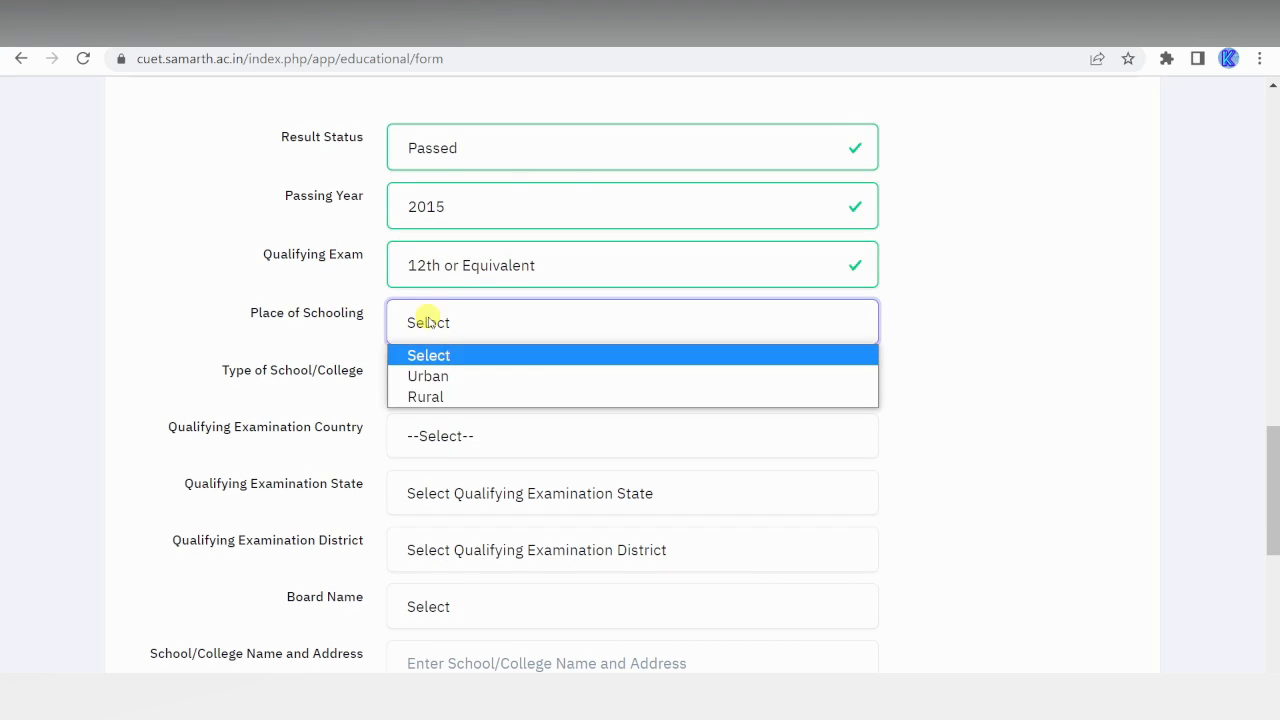
left_click(433, 379)
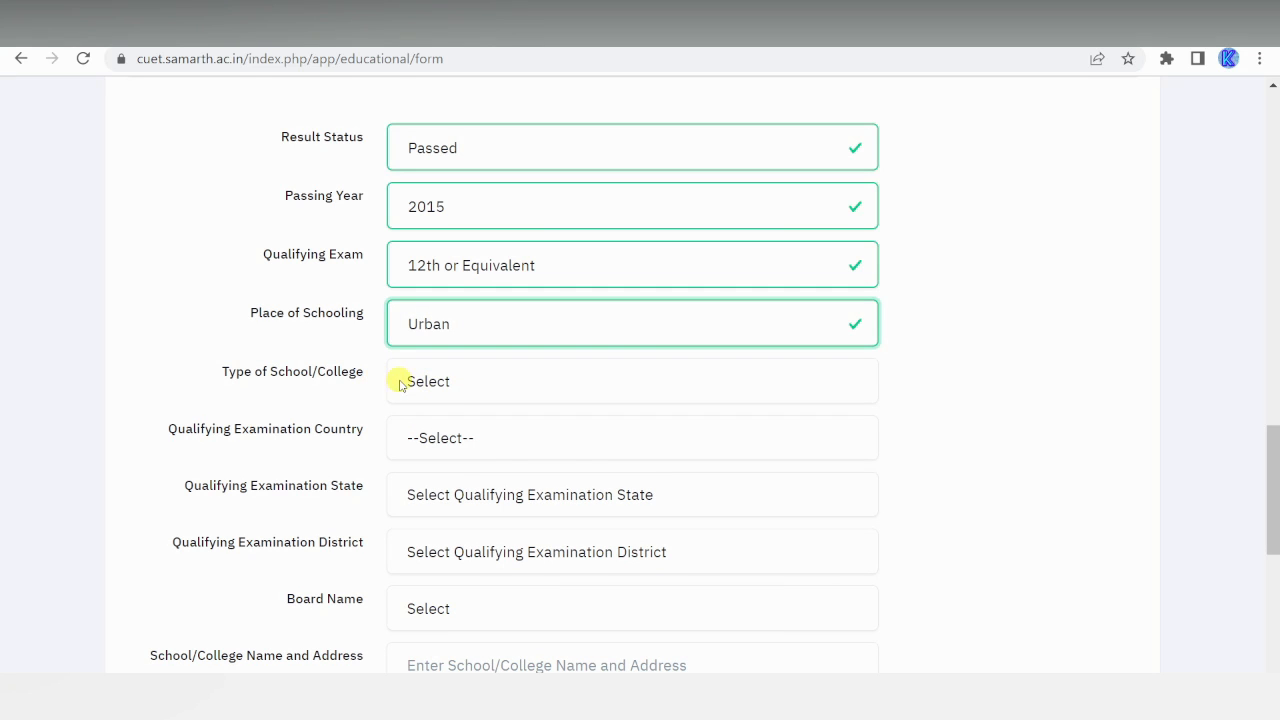
left_click(404, 380)
left_click(415, 433)
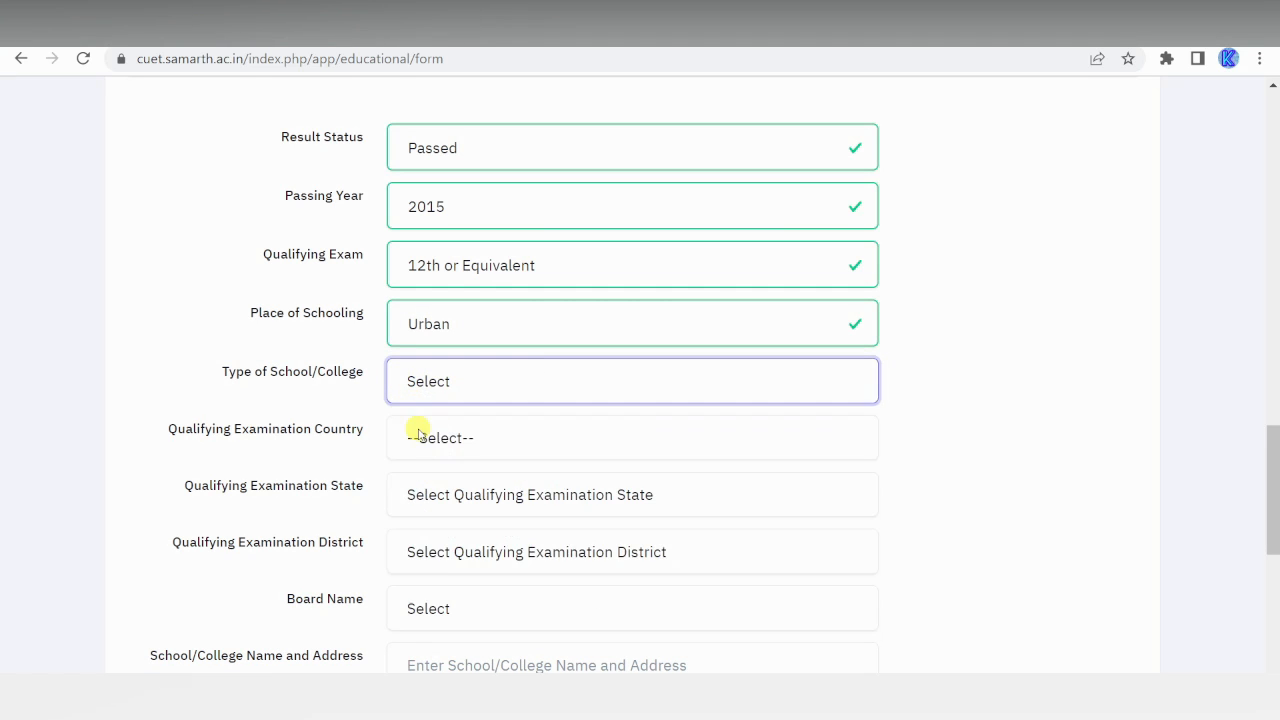
scroll(290, 420, "down", 1)
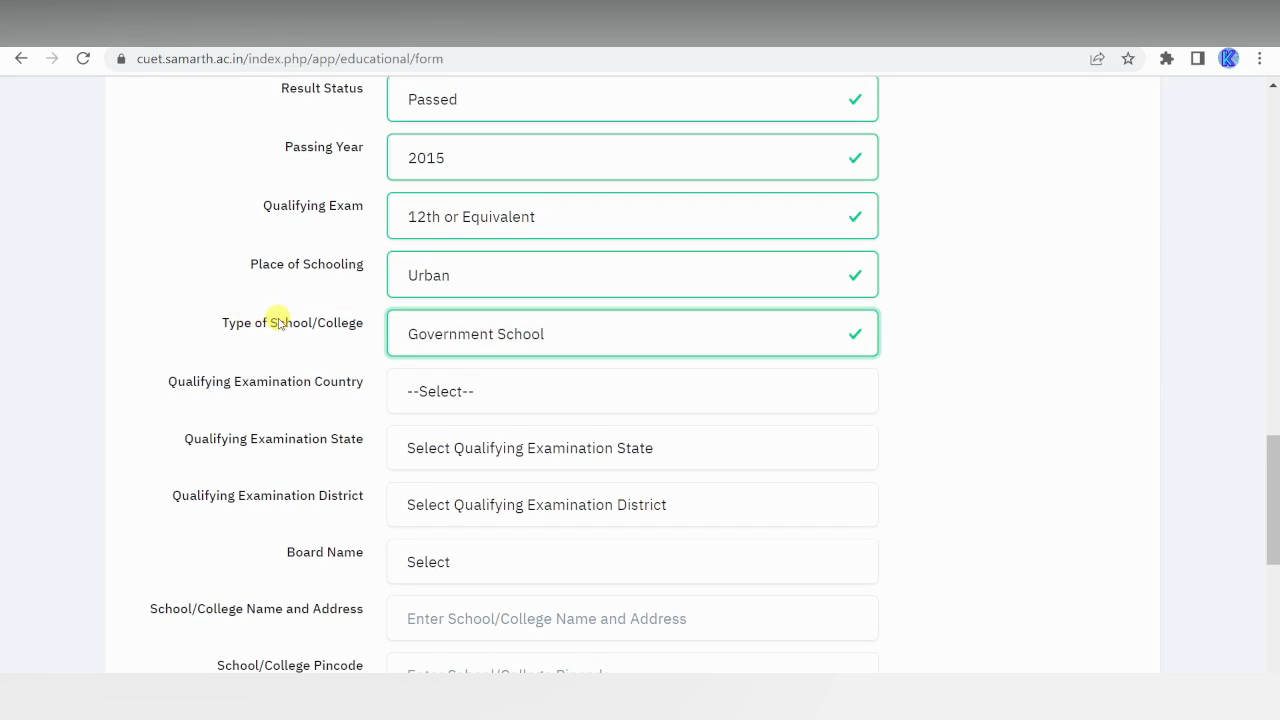
scroll(277, 323, "down", 2)
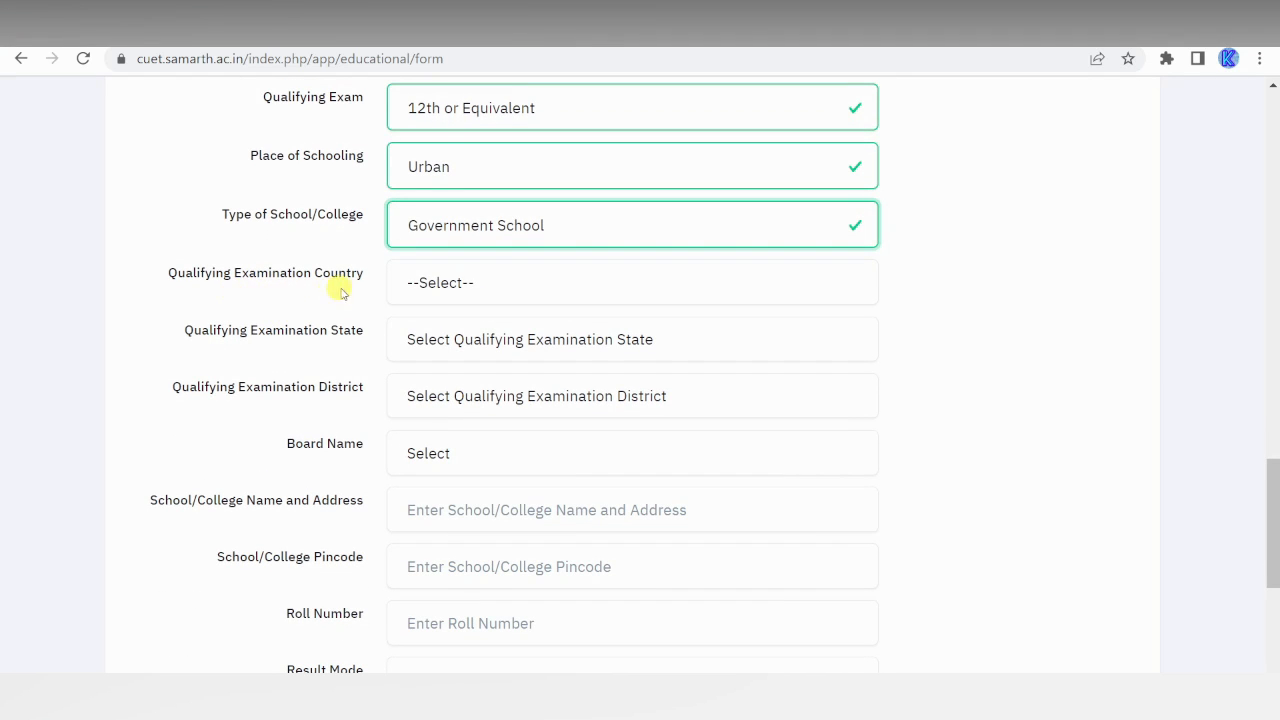
Step: Set Class XII country India, state DELHI, district SOUTH WEST and board CENTRAL BOARD OF SECONDARY EDUCATION
left_click(425, 285)
left_click(425, 337)
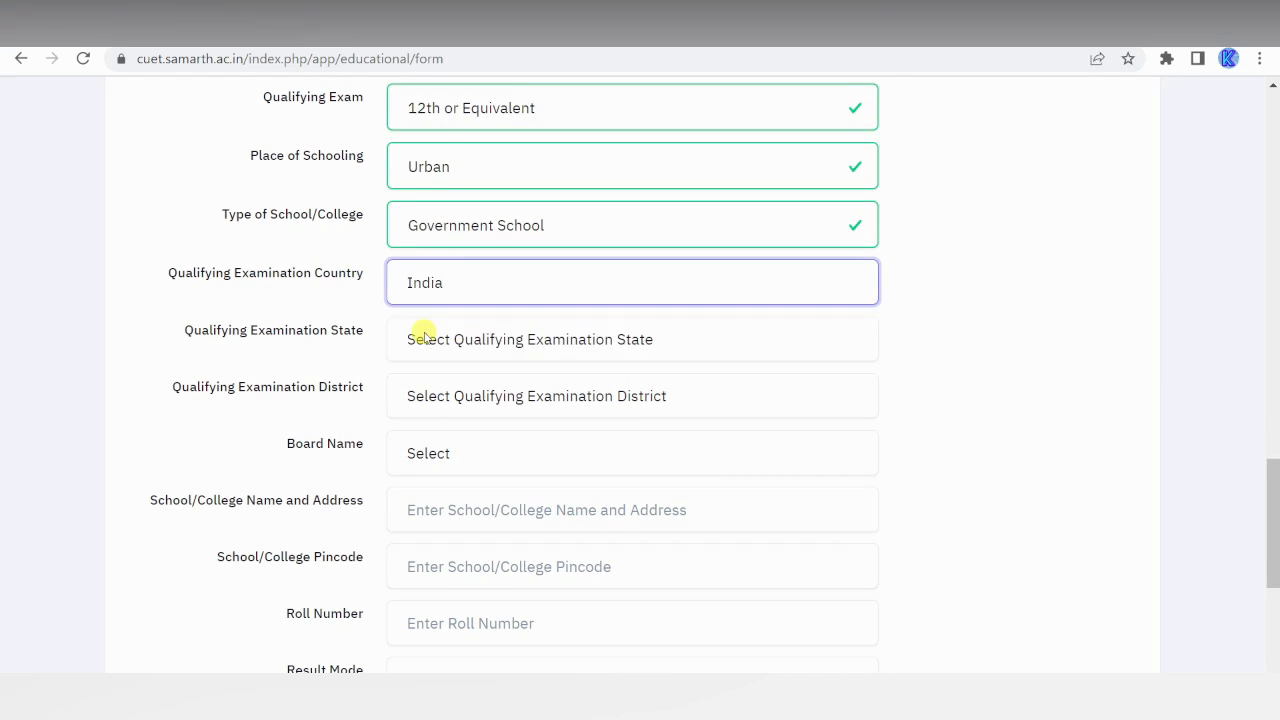
left_click(430, 345)
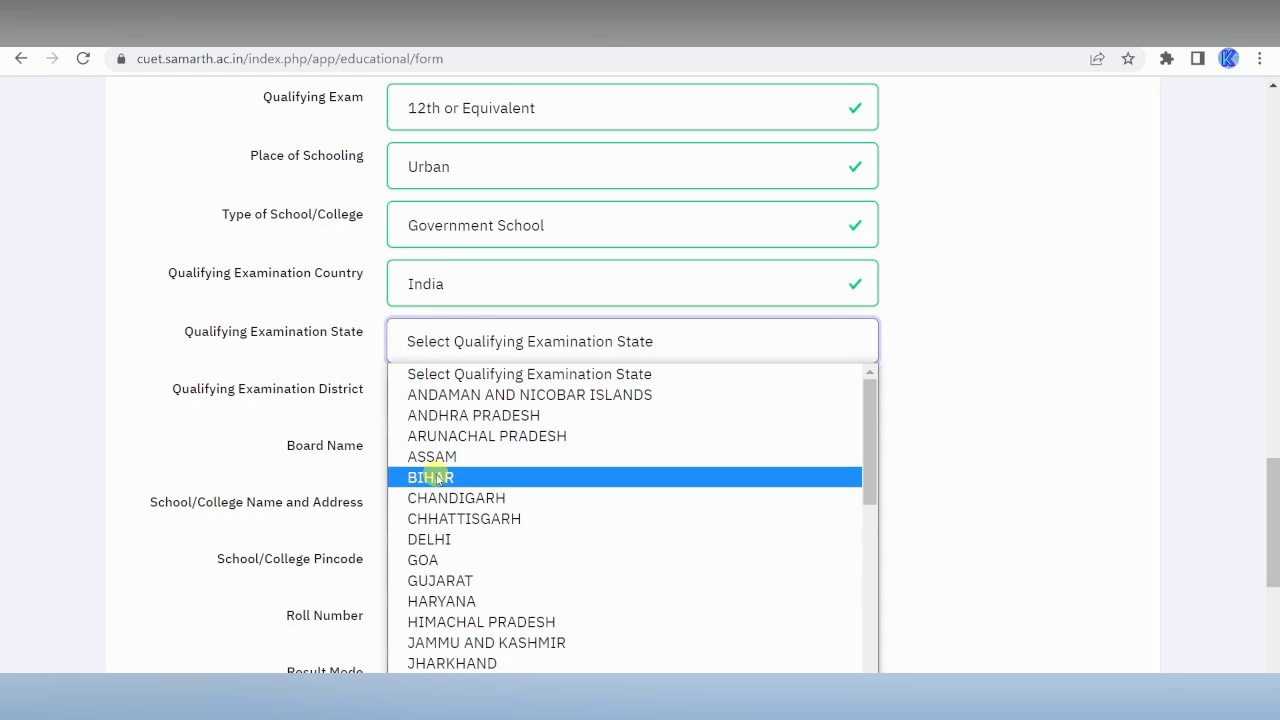
left_click(425, 538)
scroll(403, 360, "down", 2)
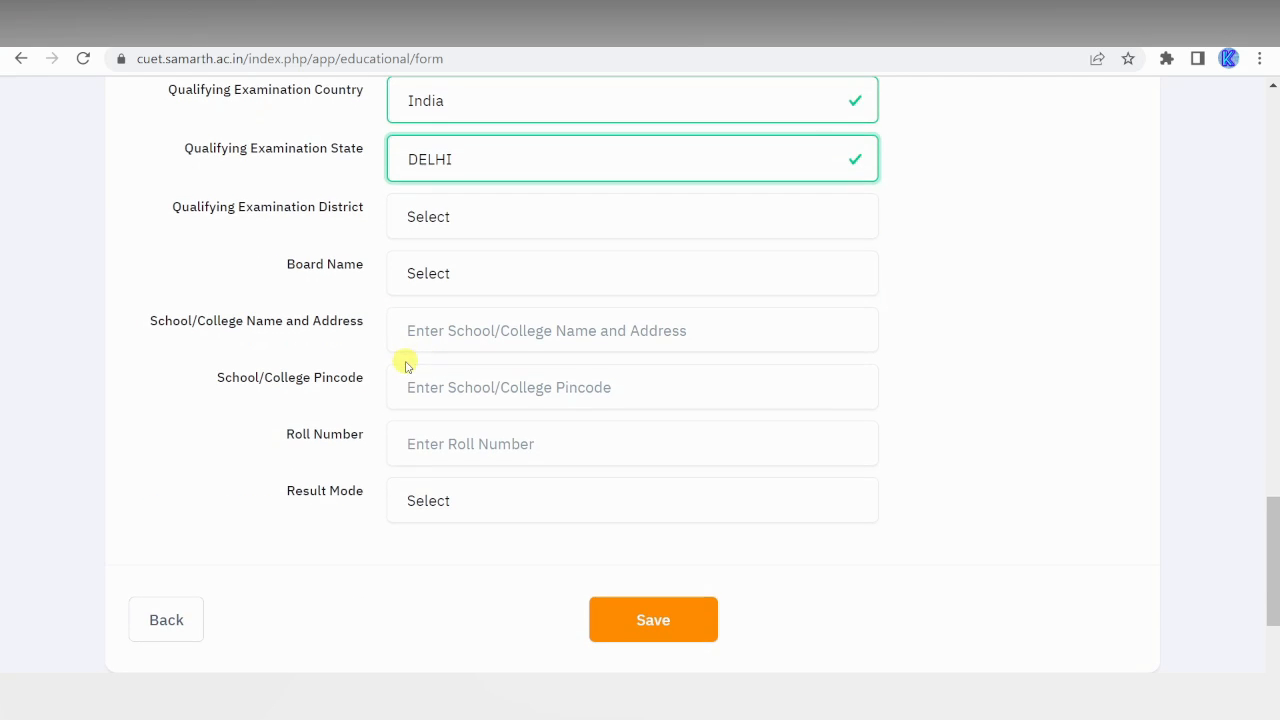
left_click(441, 212)
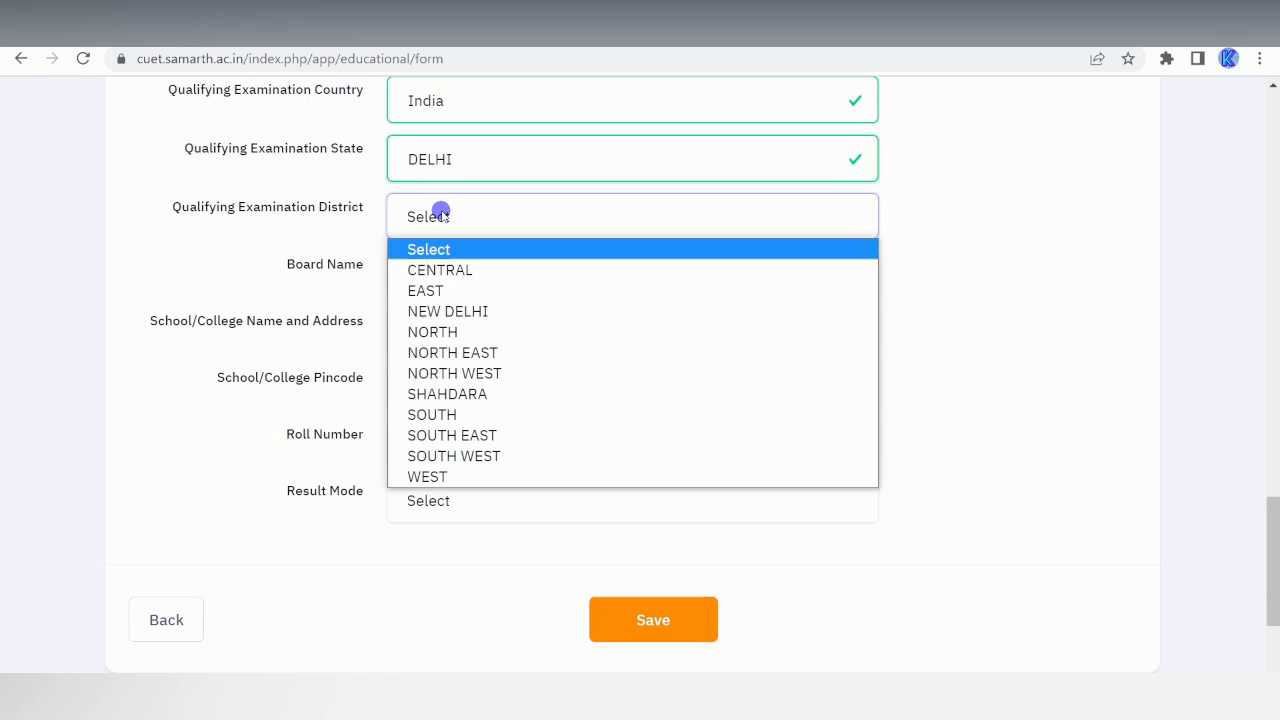
left_click(436, 455)
left_click(438, 276)
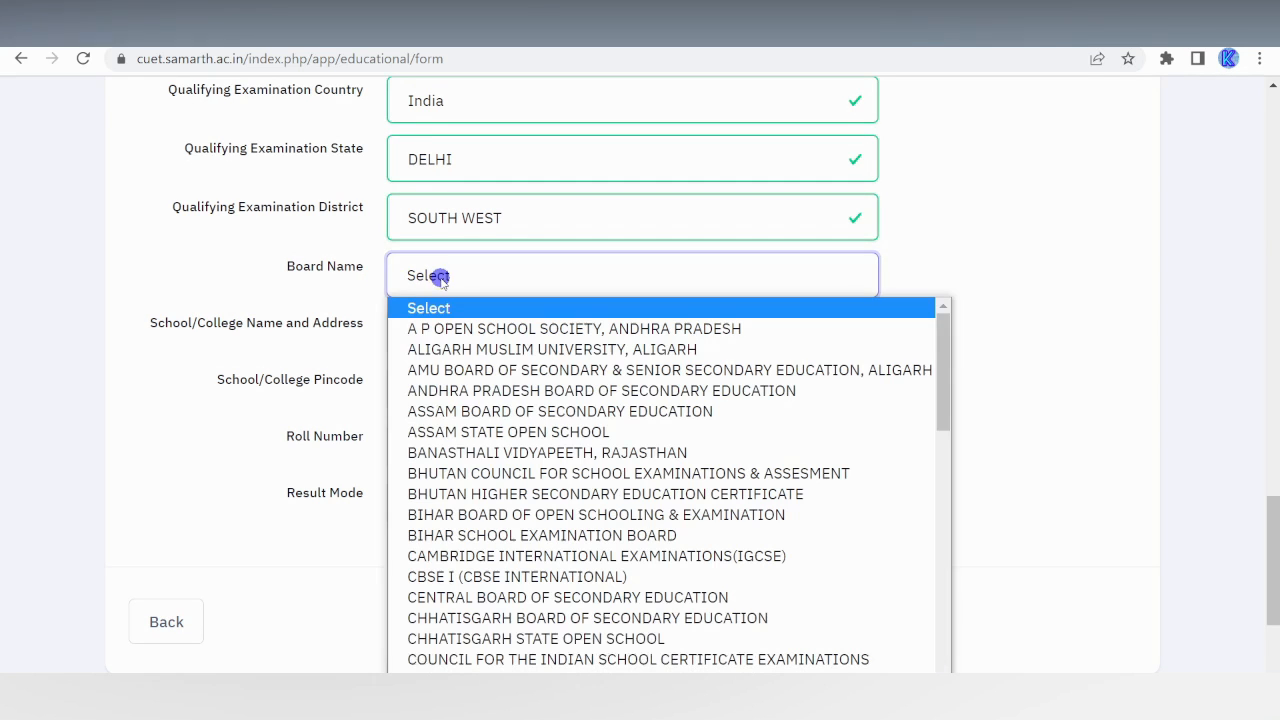
left_click(443, 597)
left_click(440, 335)
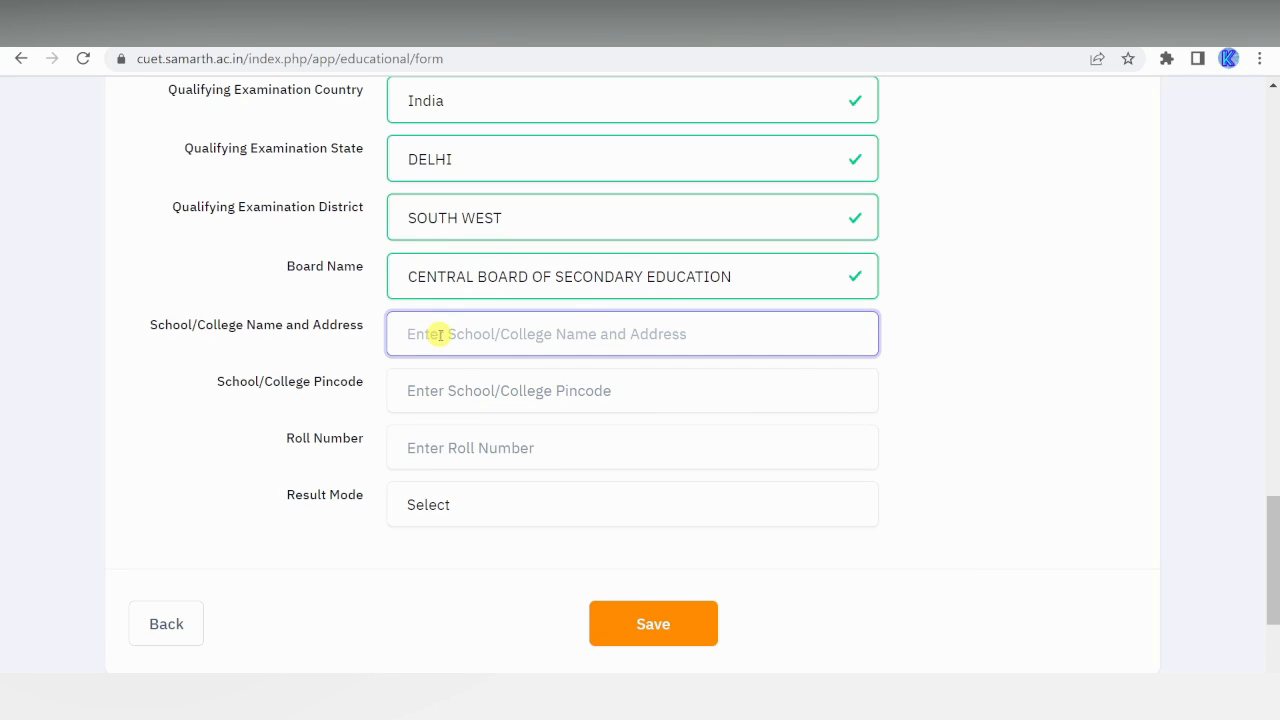
Step: Enter 'Govt. COED SS School' as the Class XII school name and address
type("Go")
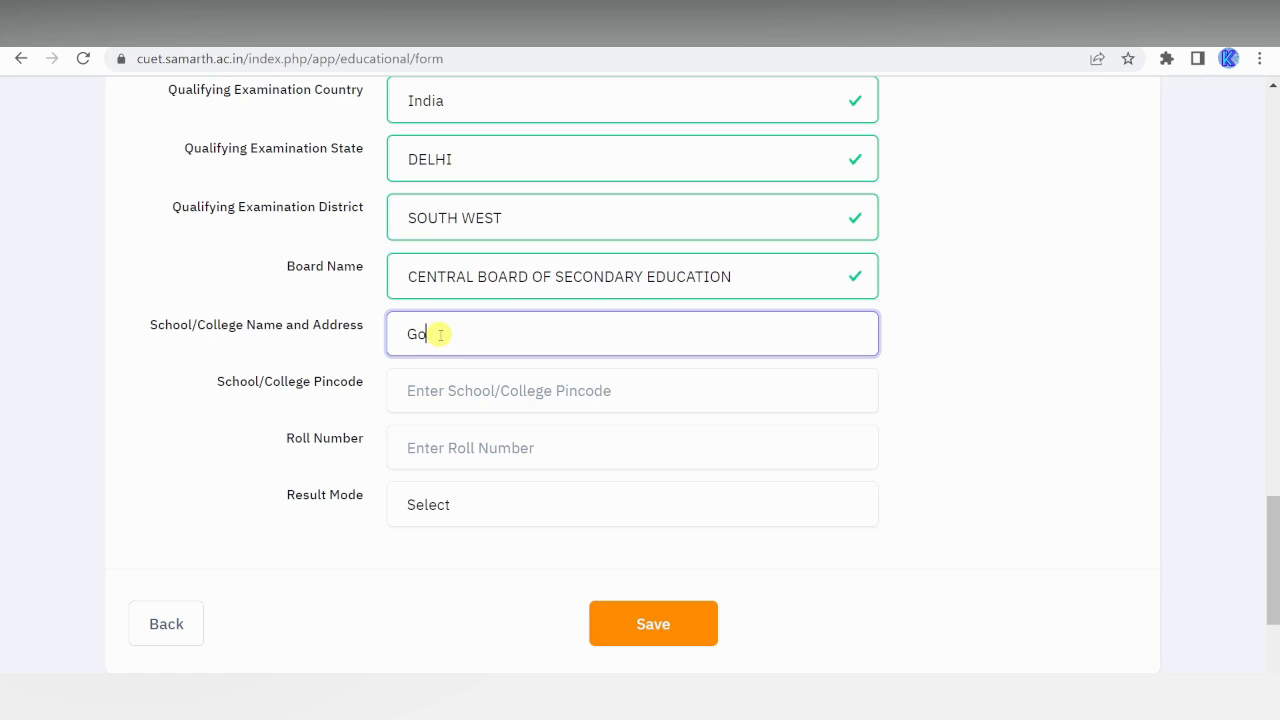
type("vt COED SS Scg")
key("BackSpace")
type("hool")
left_click(440, 334)
type(".")
Step: Fill in the school pincode and the Class XII roll number so both validate
left_click(437, 380)
type("110058")
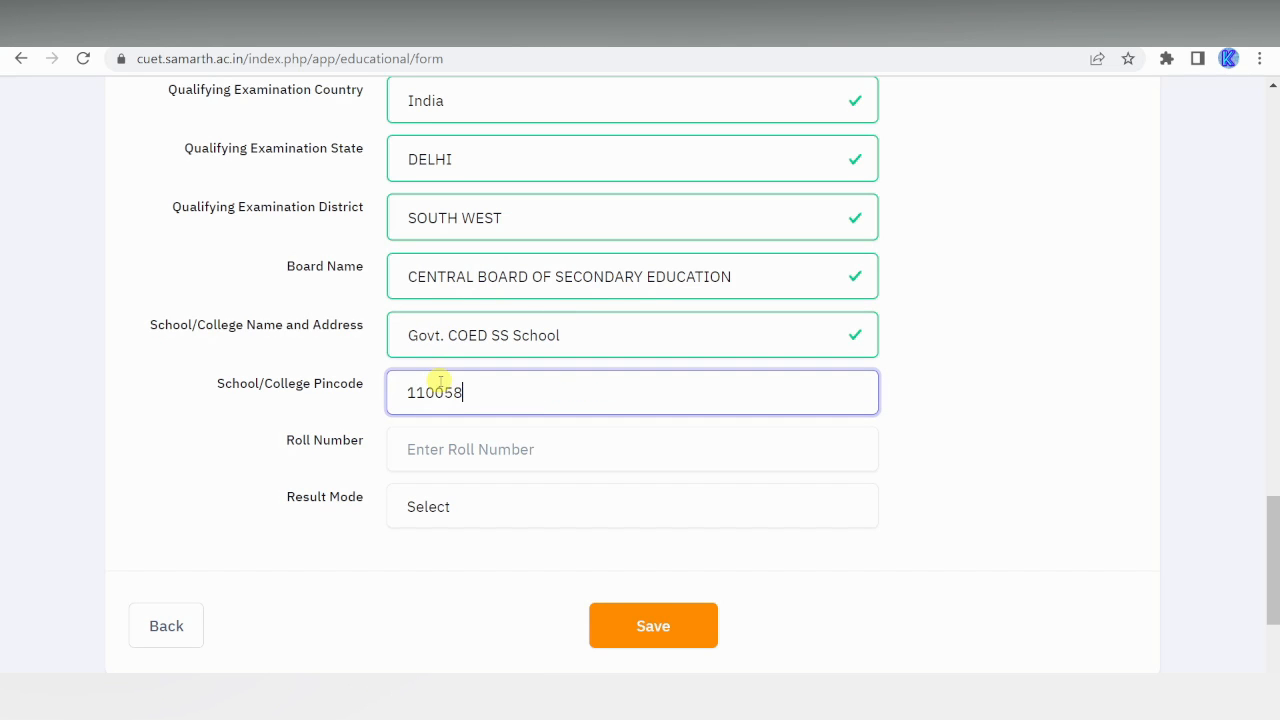
scroll(440, 381, "down", 1)
left_click(437, 399)
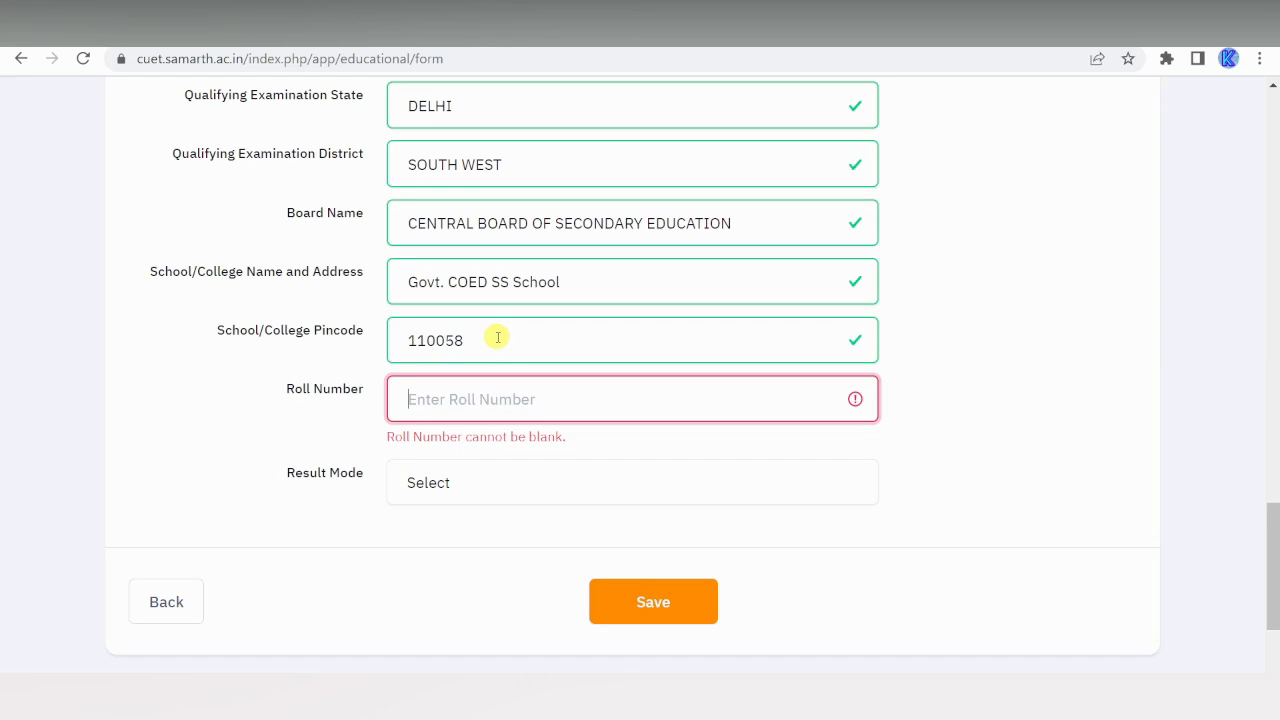
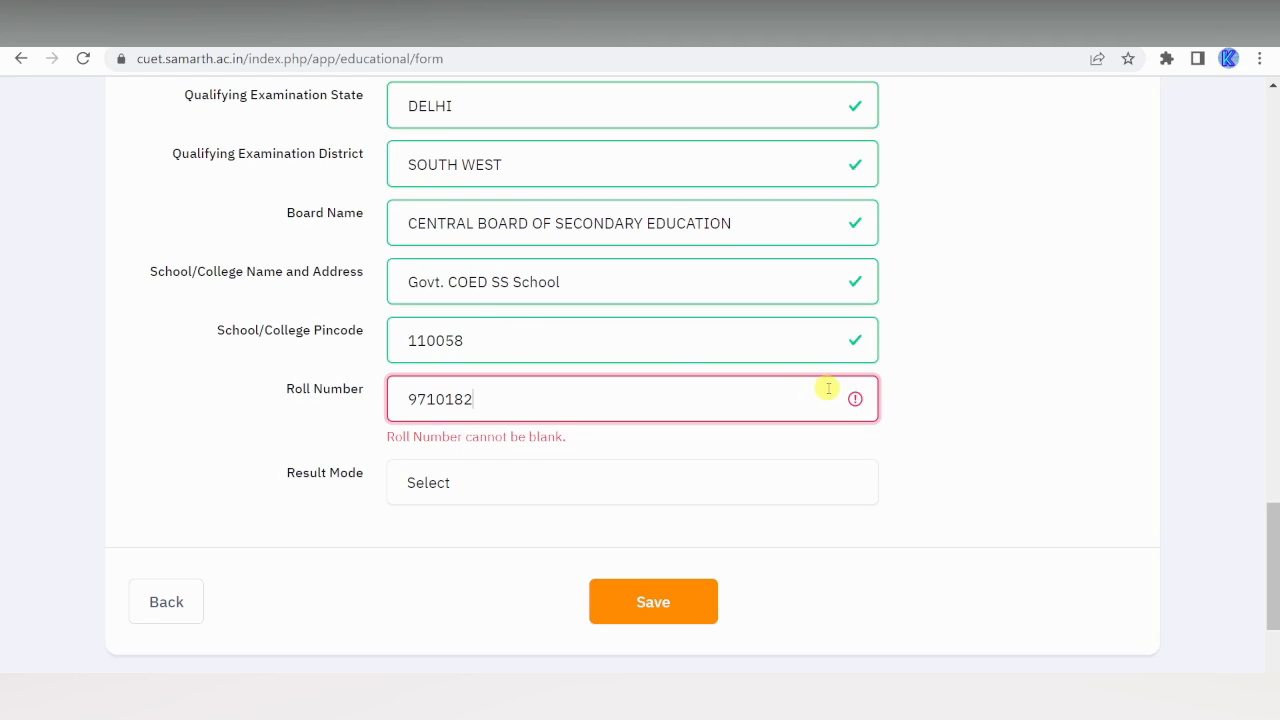
left_click(963, 383)
scroll(551, 347, "down", 1)
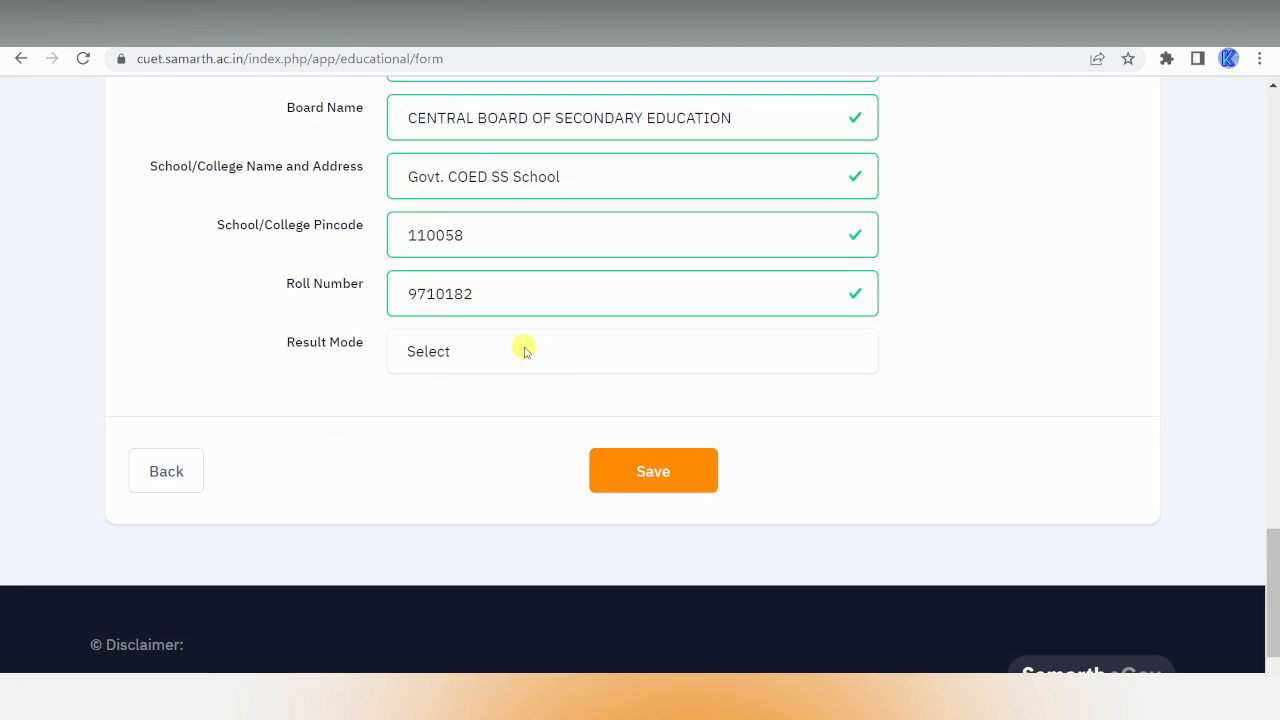
Step: Choose Percentage as the Class XII result mode and review the section's entries
left_click(440, 352)
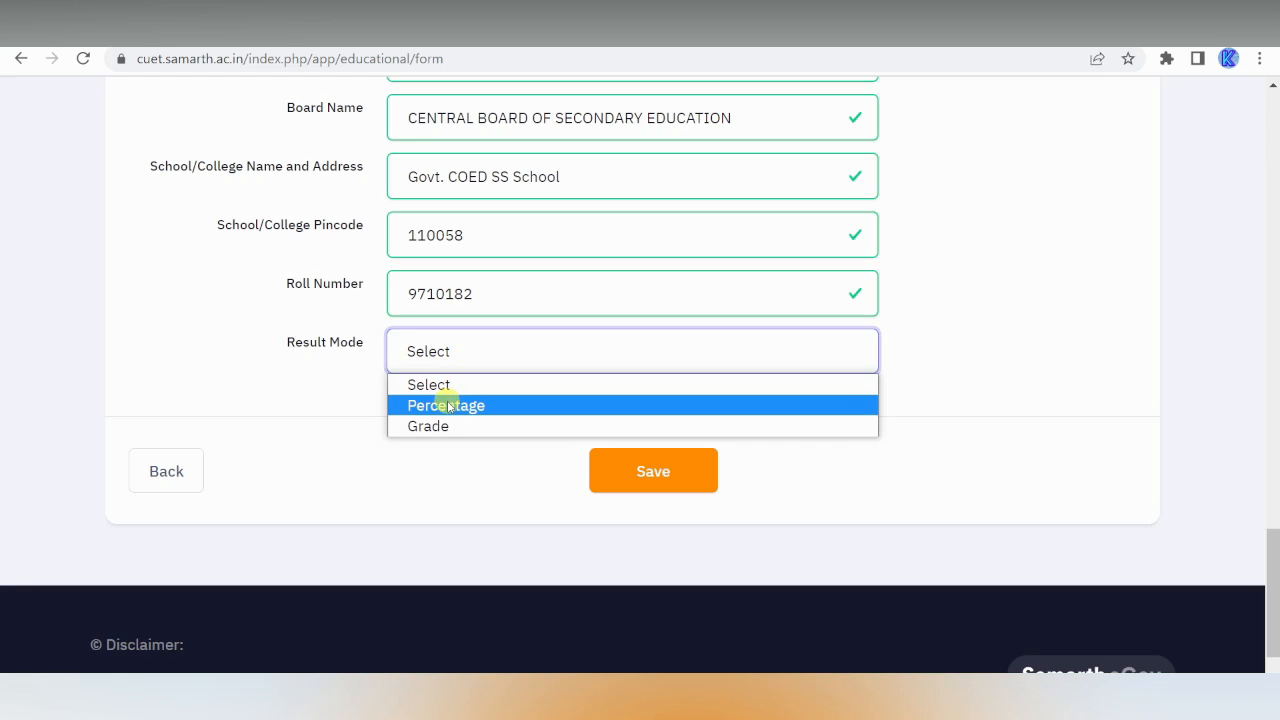
left_click(446, 404)
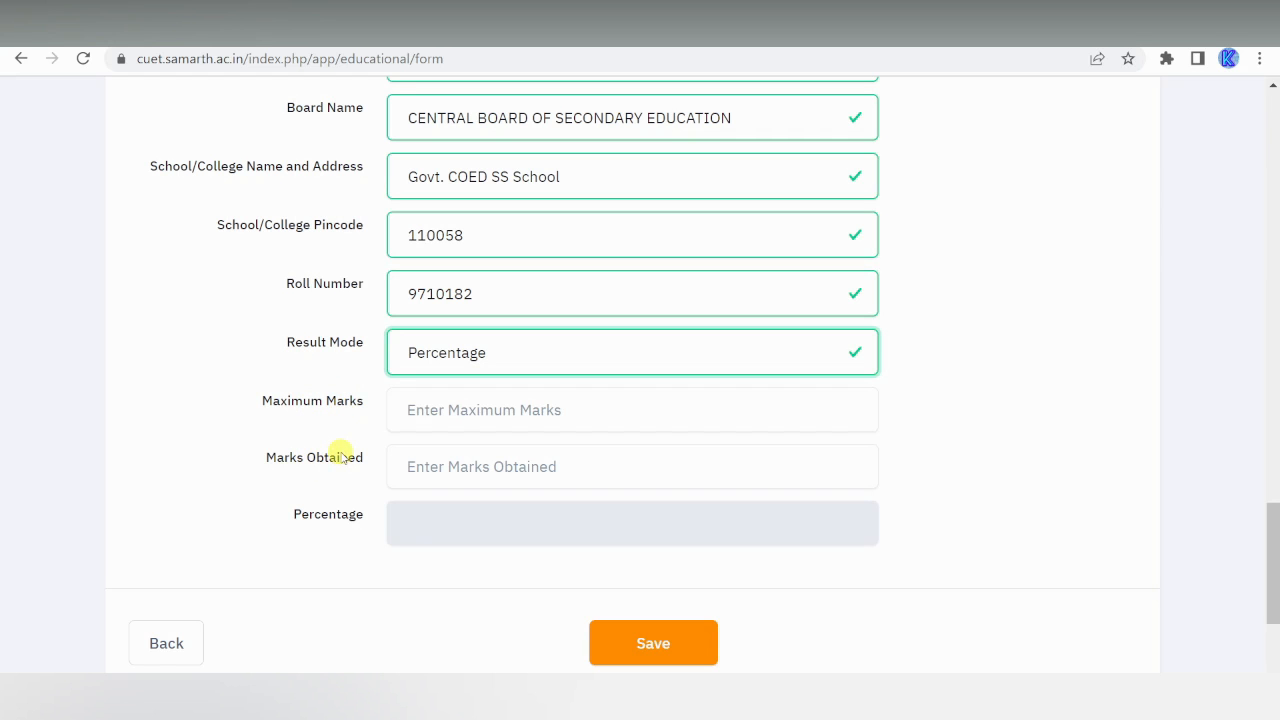
scroll(340, 457, "up", 5)
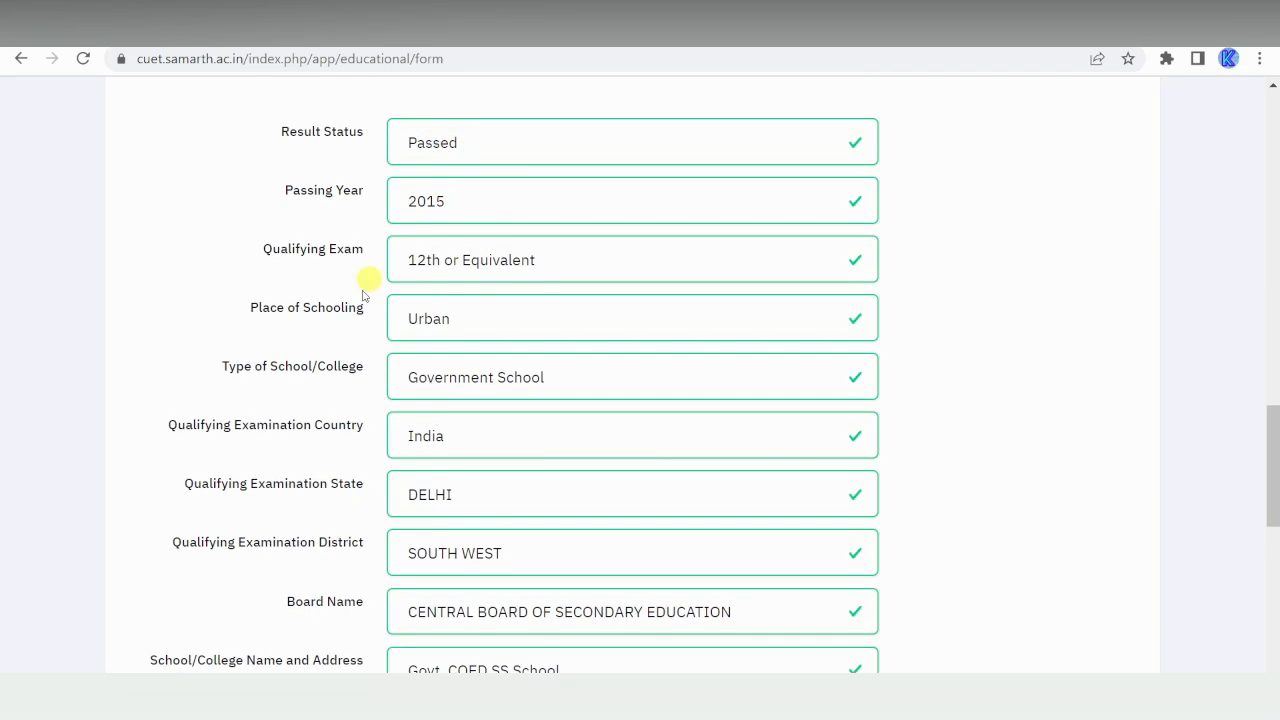
scroll(364, 295, "down", 5)
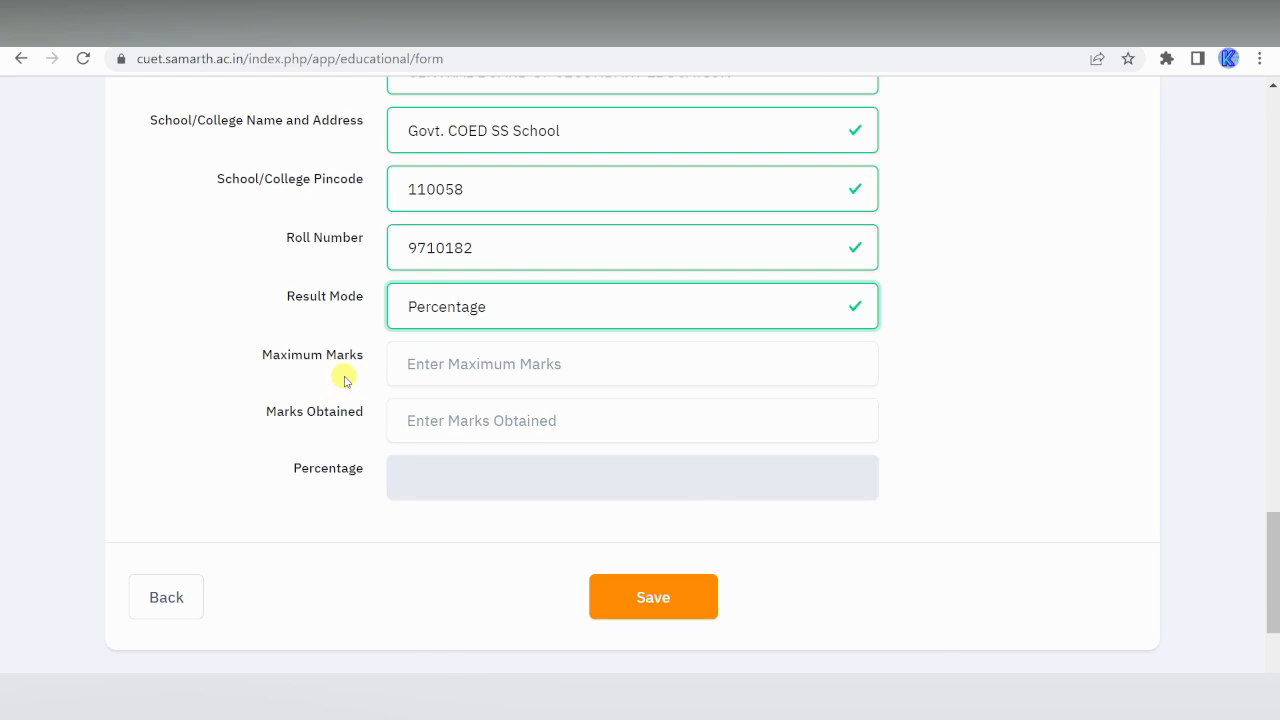
scroll(350, 330, "up", 5)
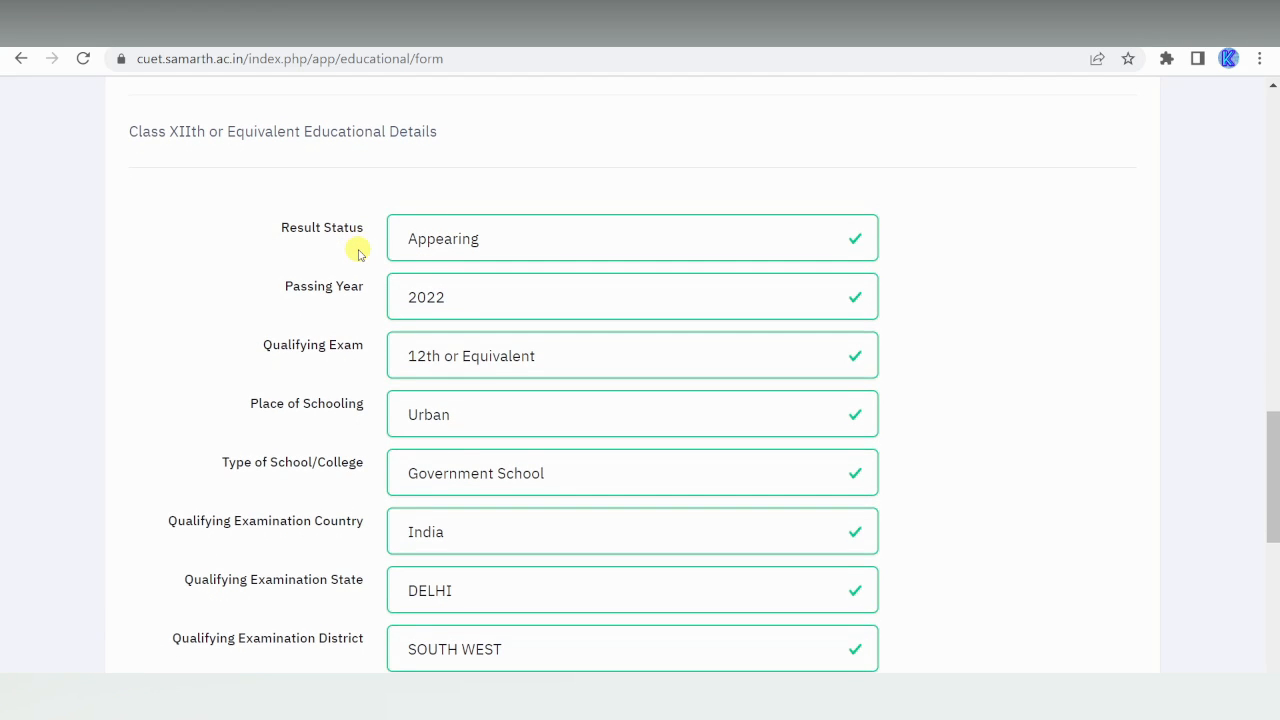
scroll(359, 253, "down", 1)
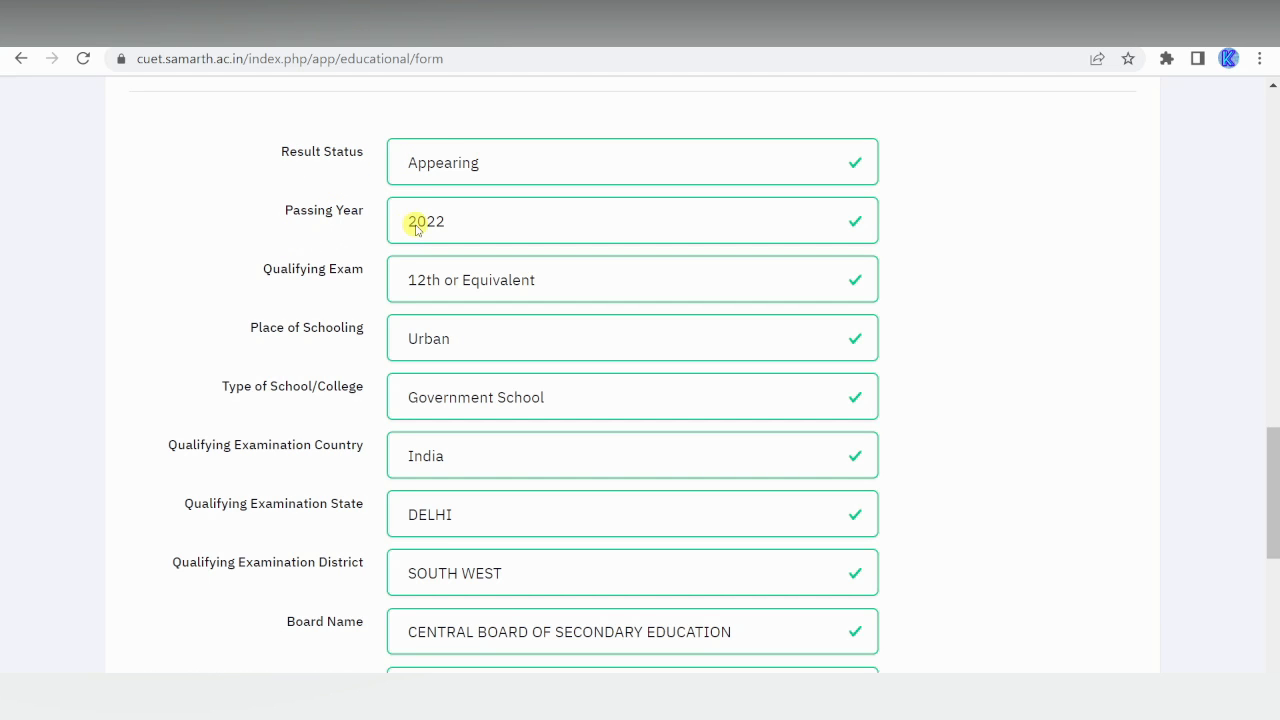
scroll(415, 225, "down", 5)
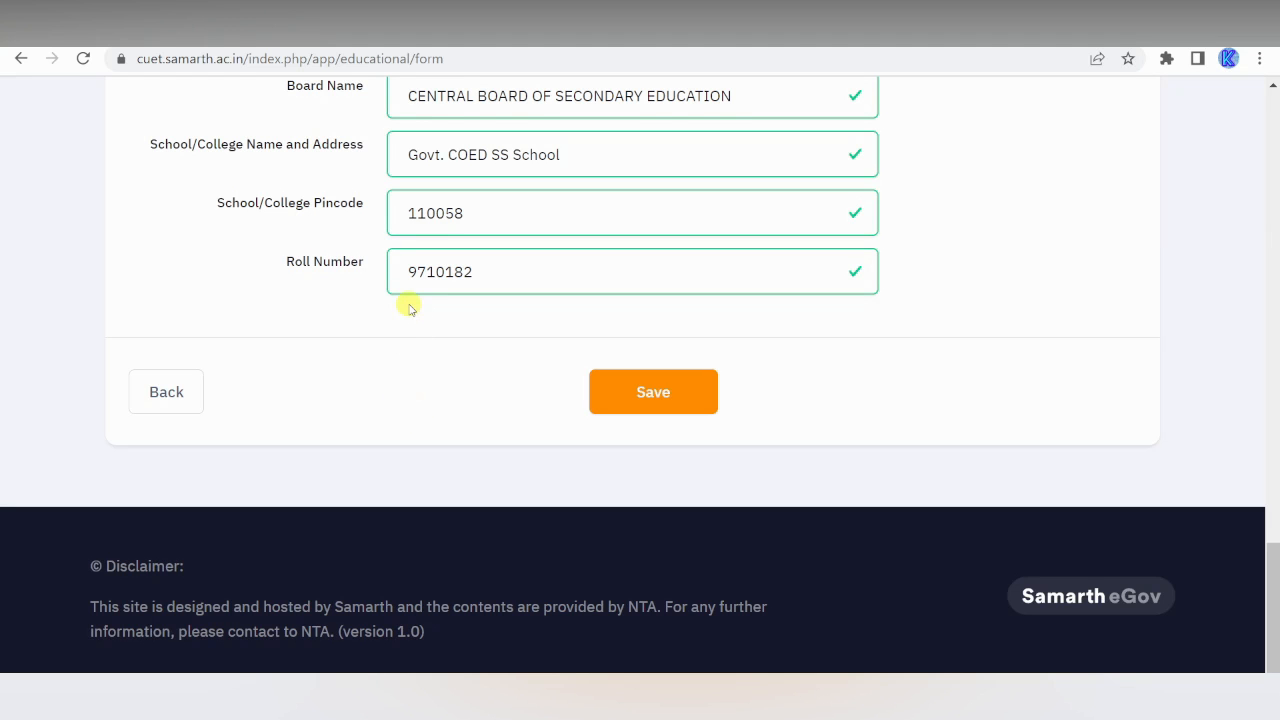
scroll(397, 325, "up", 4)
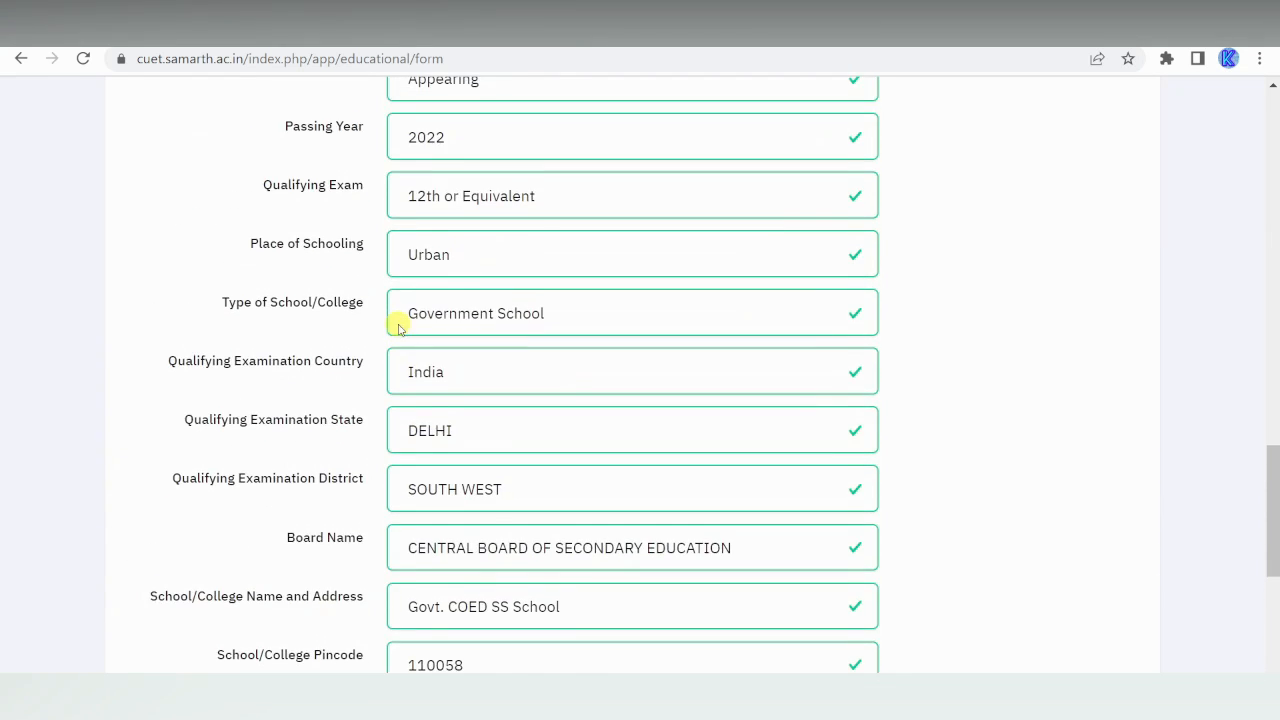
scroll(398, 328, "up", 2)
Step: Set Class XII result status Passed, passing year 2015 and result mode Percentage
left_click(446, 300)
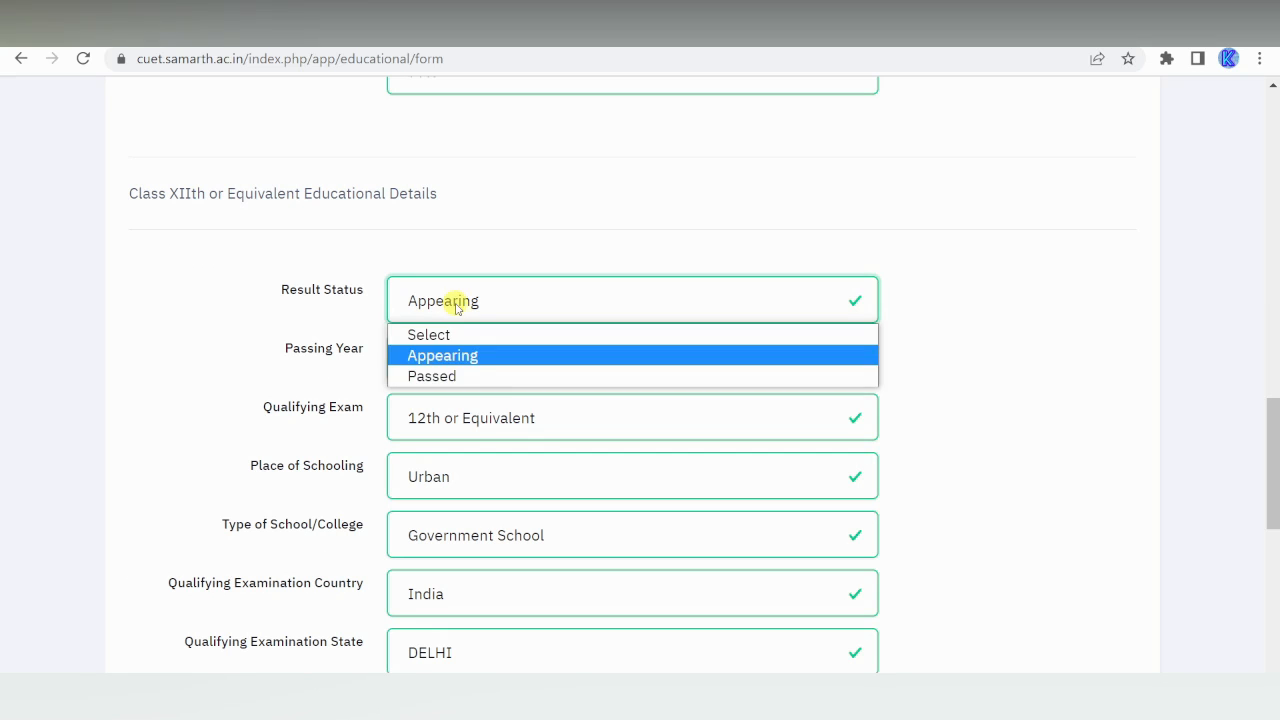
left_click(452, 378)
left_click(443, 362)
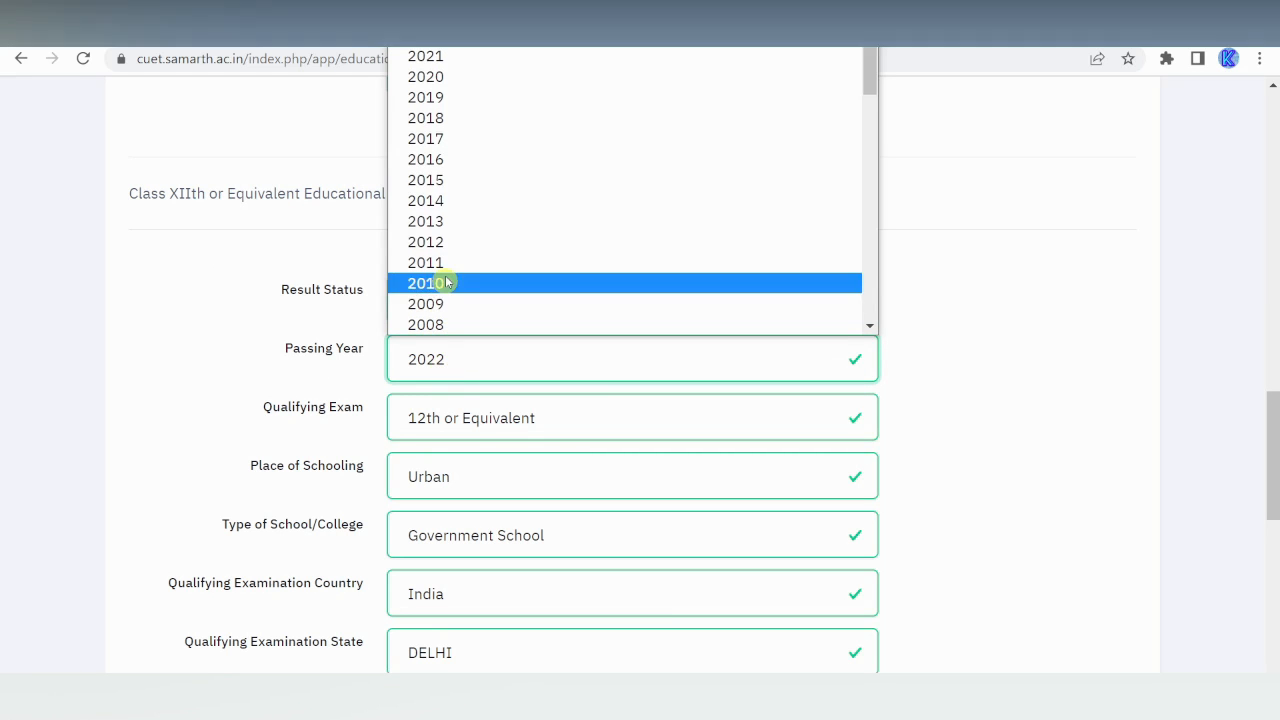
left_click(443, 180)
scroll(348, 418, "down", 6)
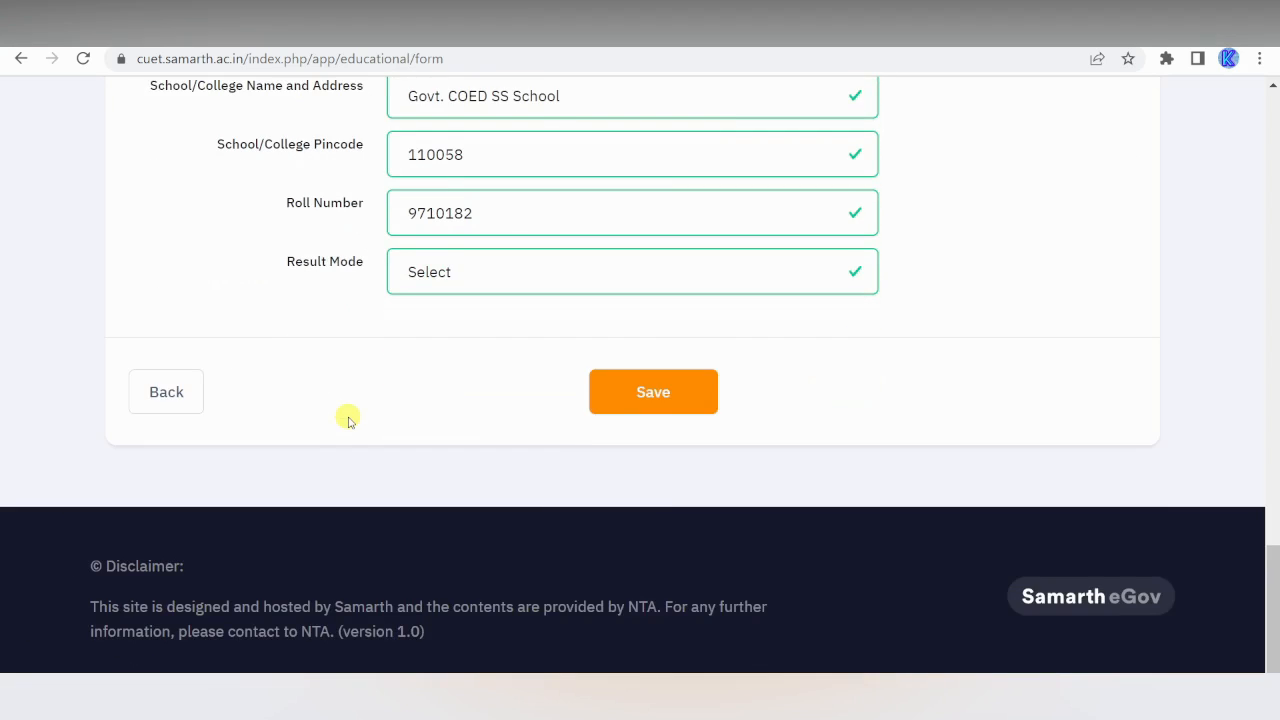
scroll(348, 418, "up", 1)
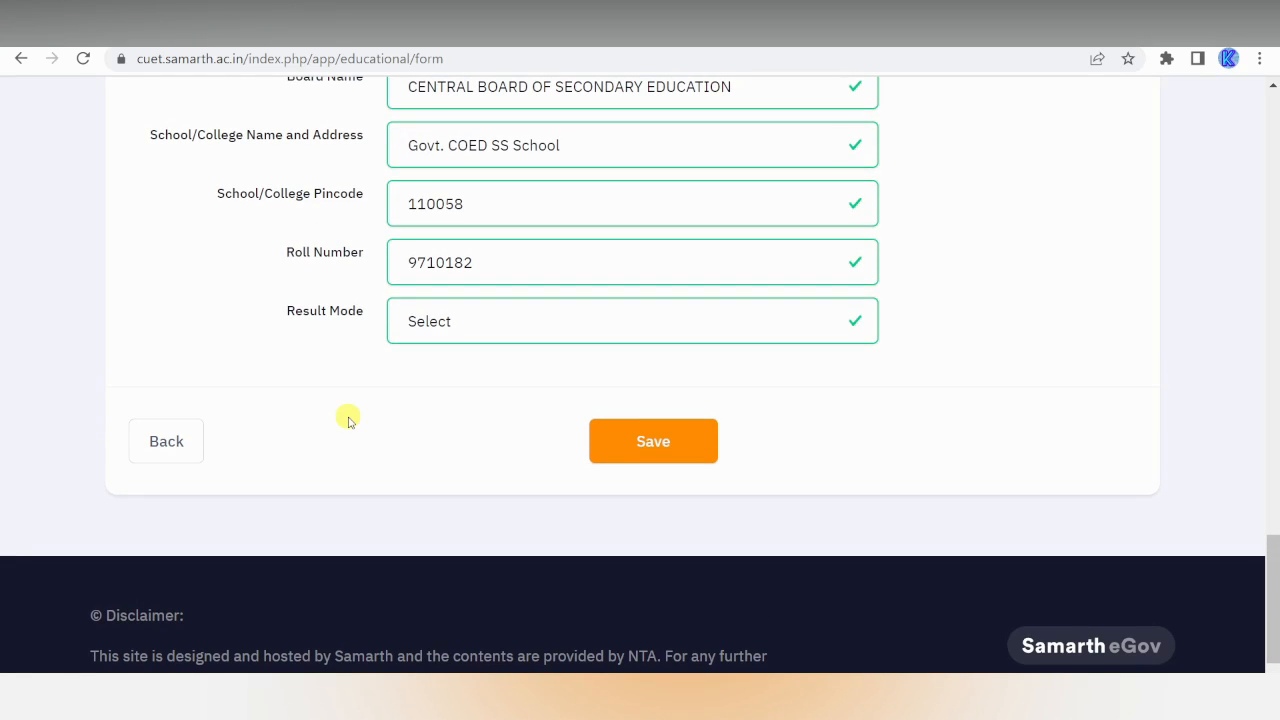
left_click(438, 324)
left_click(440, 375)
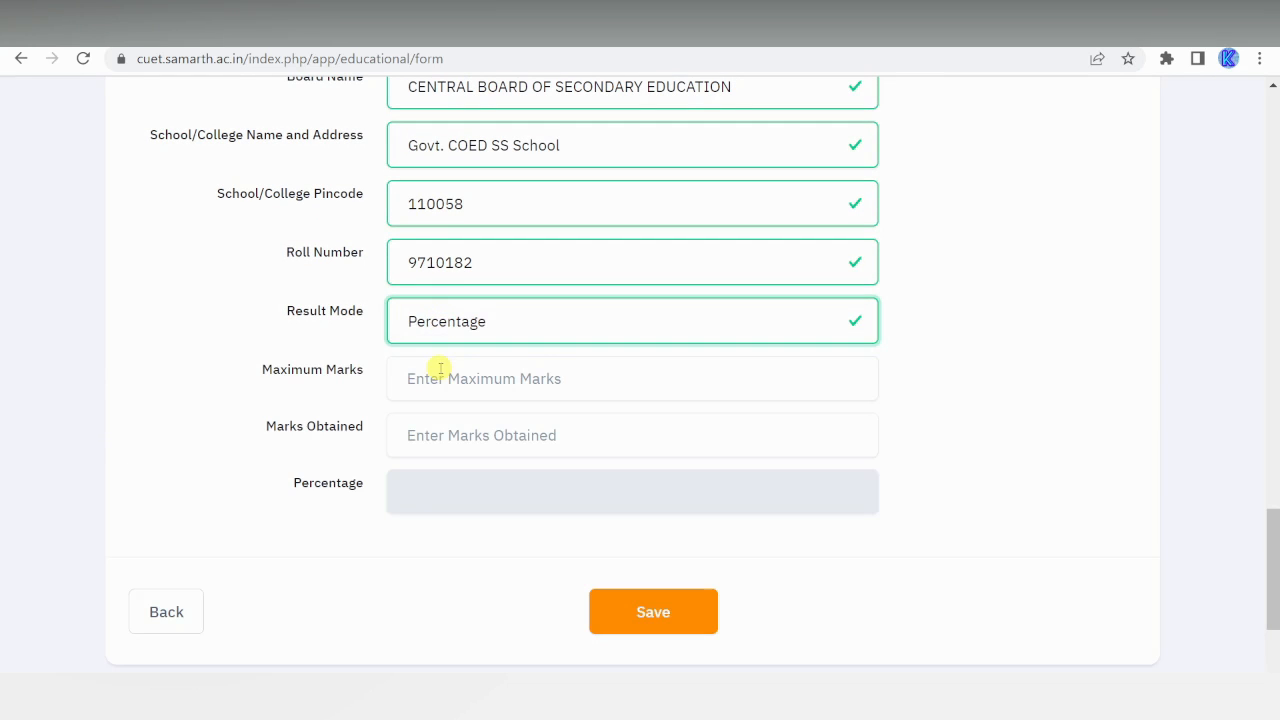
Step: Enter maximum marks 500 and marks obtained 482, yielding 96.40 percent
left_click(413, 378)
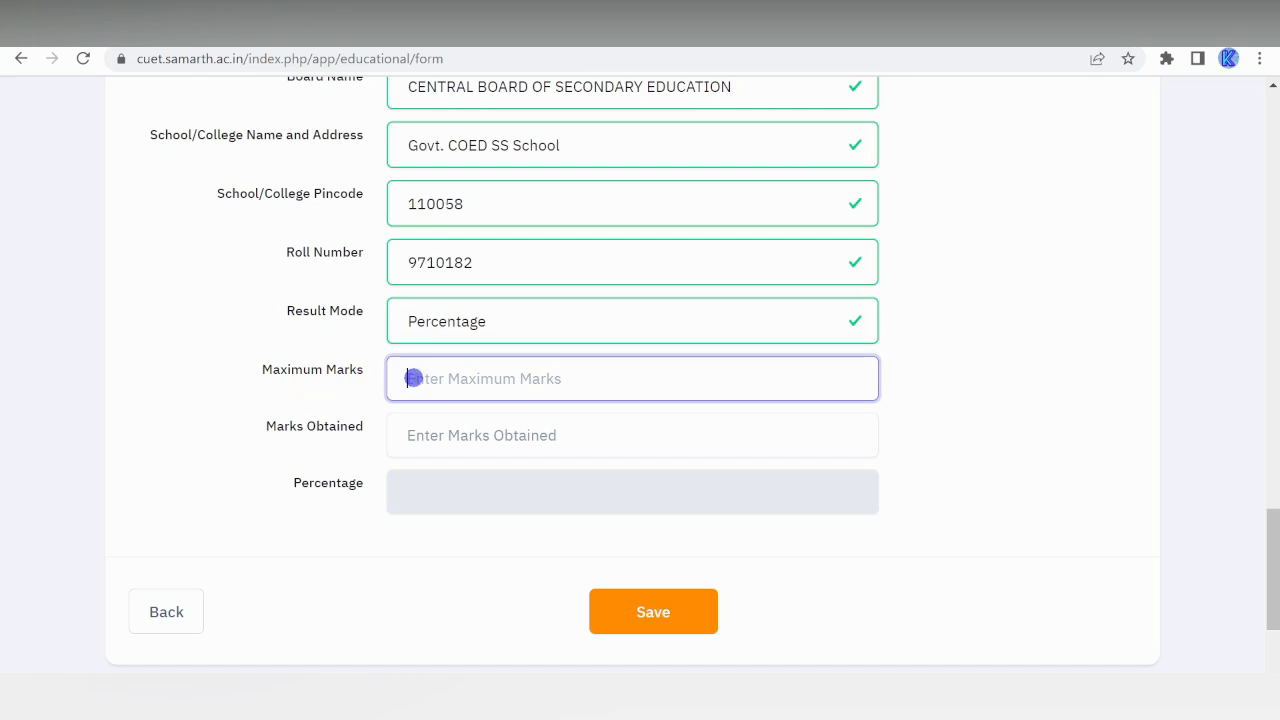
type("500")
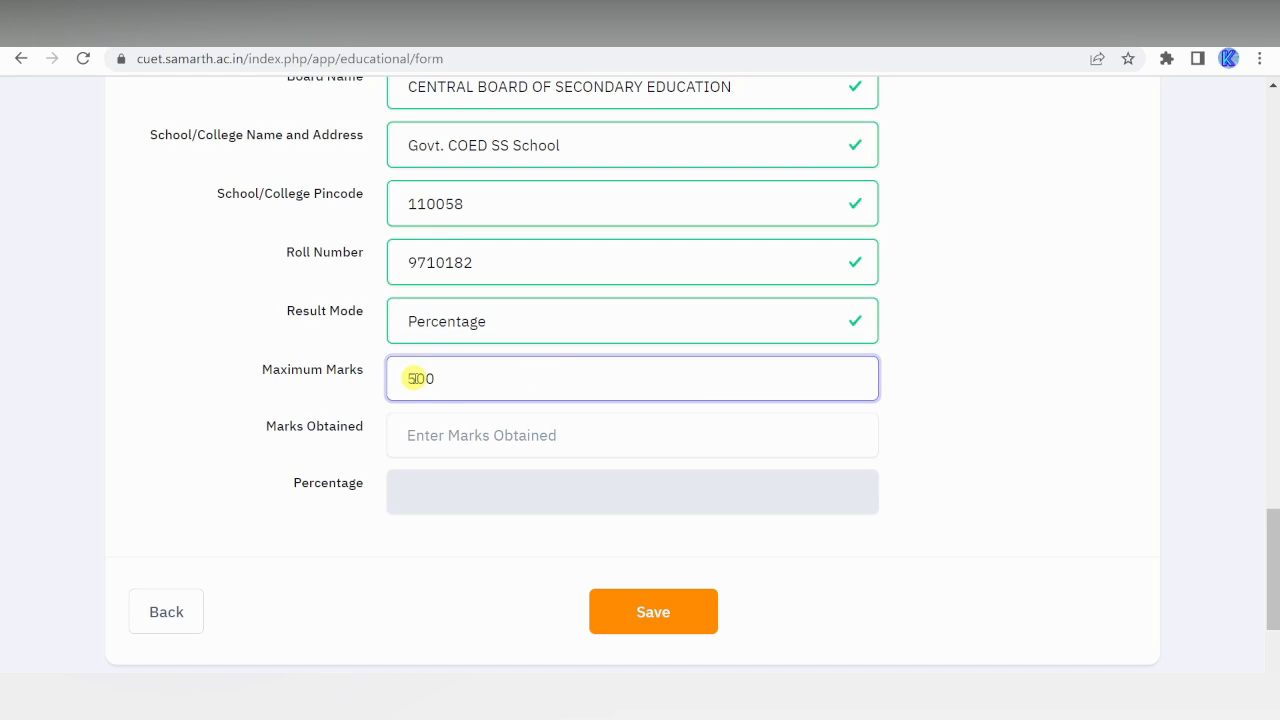
left_click(423, 430)
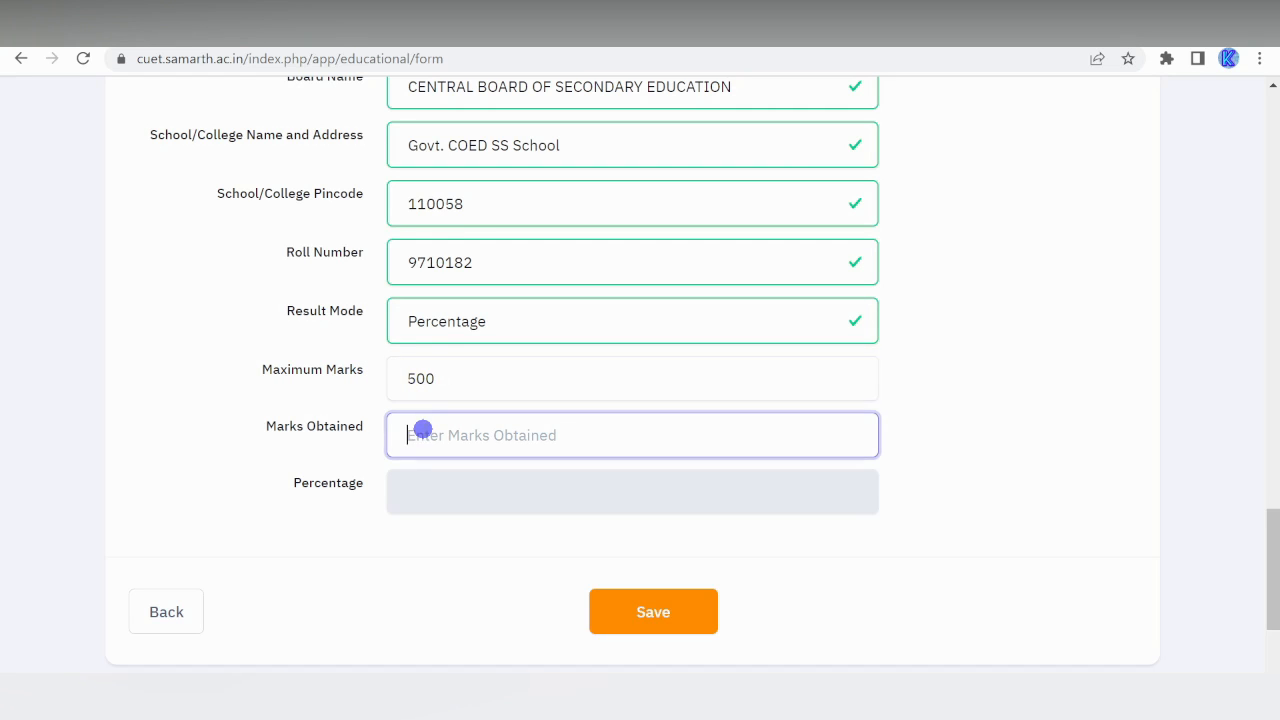
type("18")
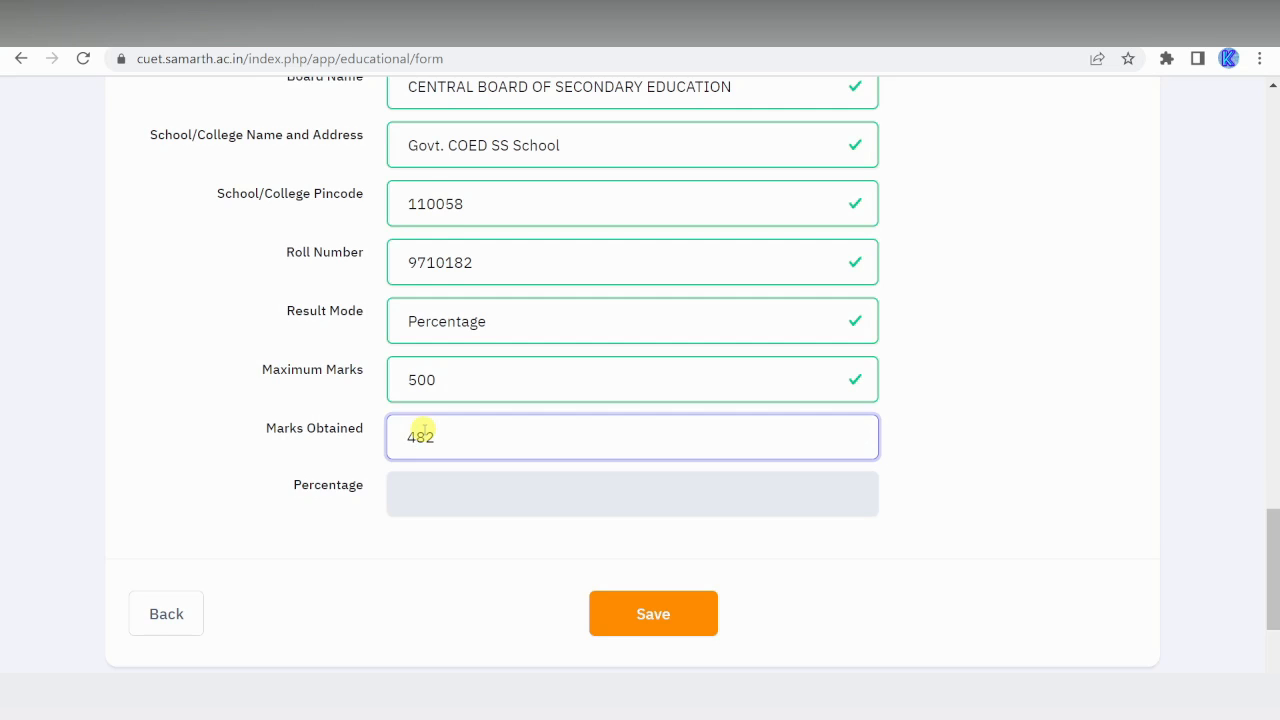
scroll(423, 430, "down", 1)
left_click(423, 430)
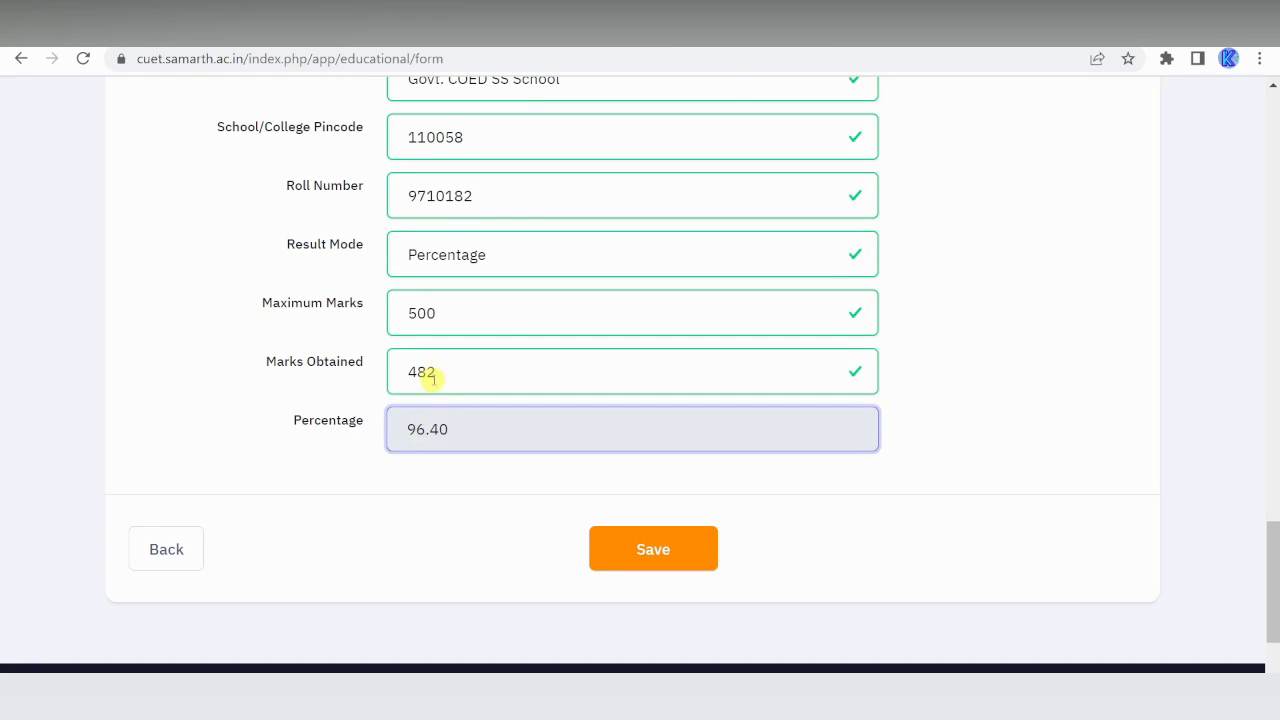
left_click(448, 433)
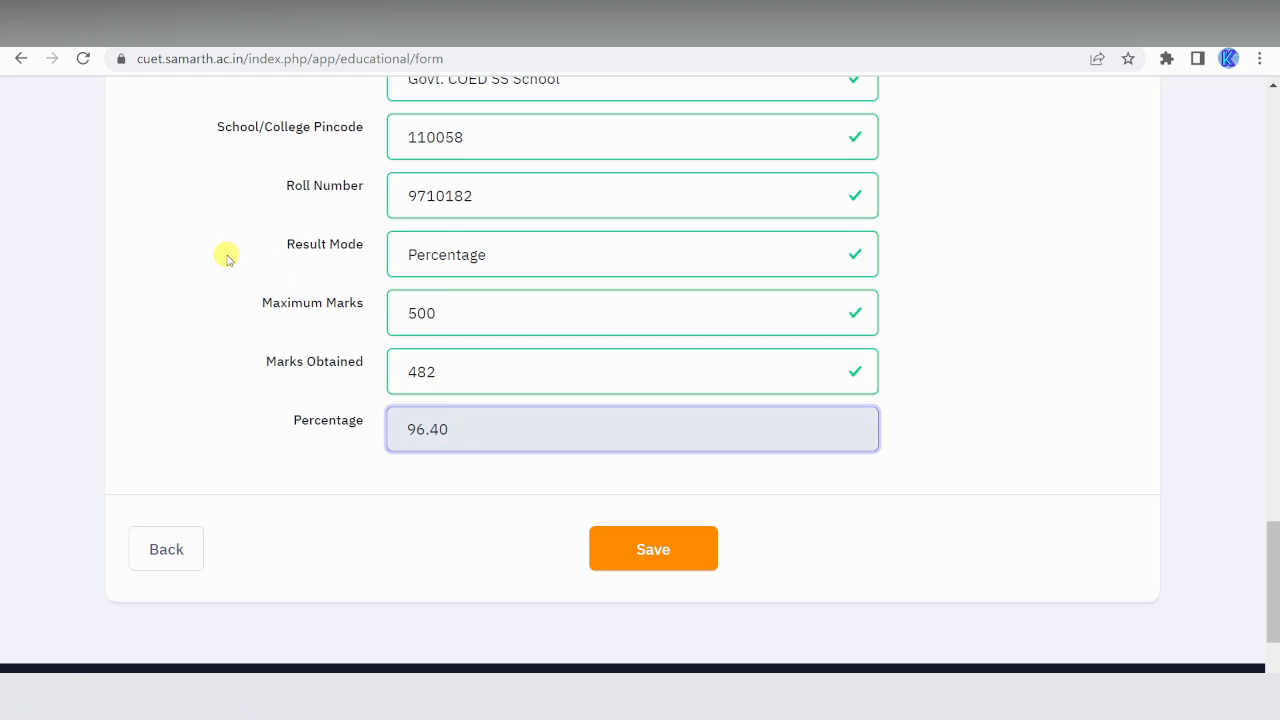
scroll(227, 259, "up", 4)
scroll(227, 259, "down", 2)
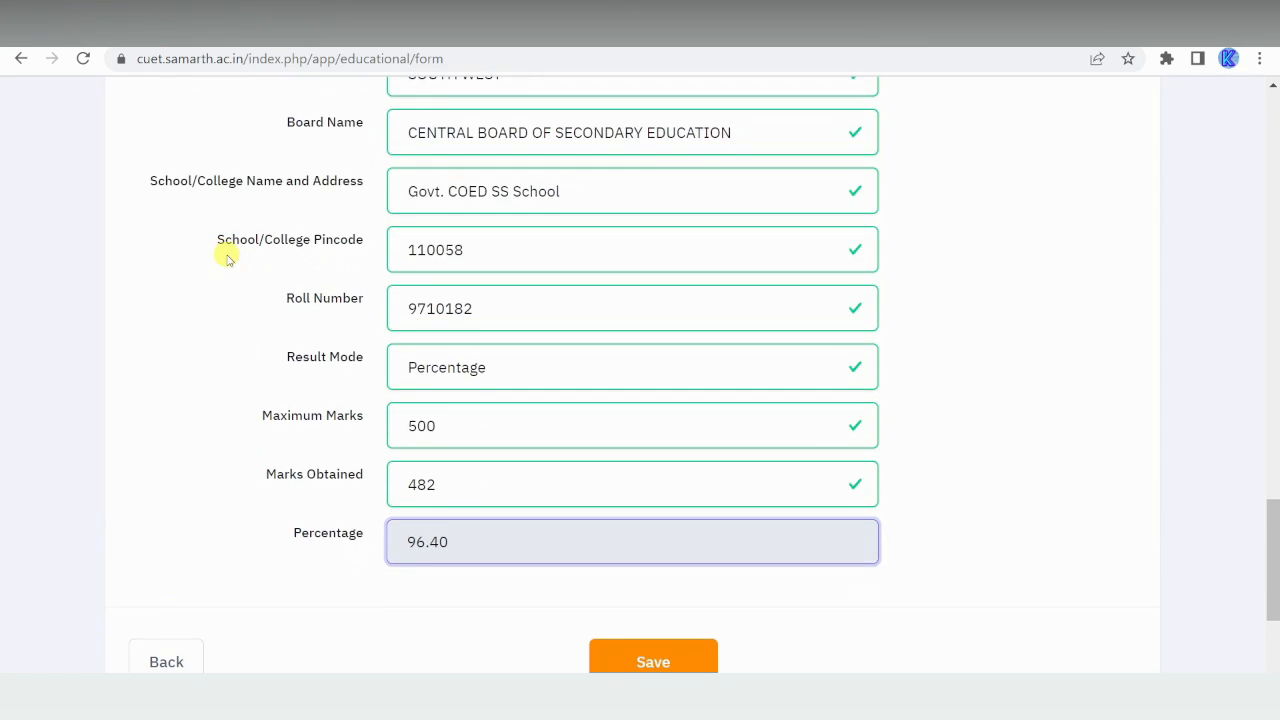
scroll(227, 259, "down", 2)
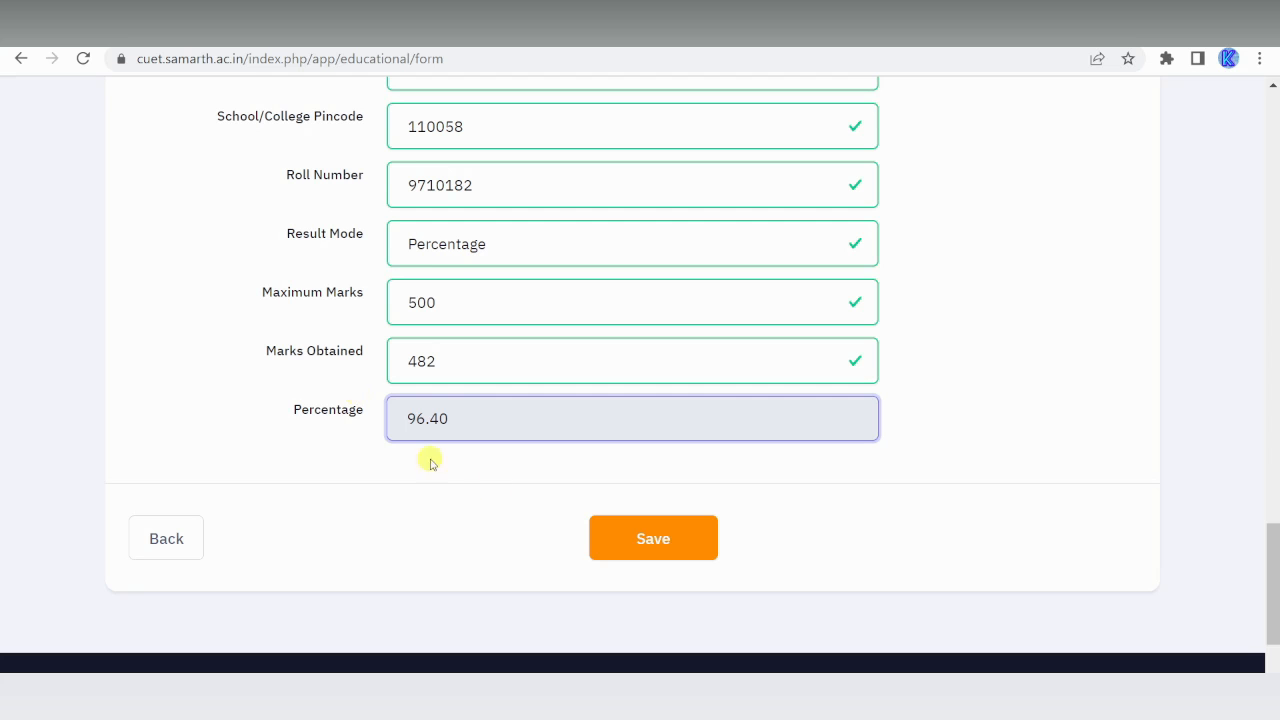
left_click(640, 550)
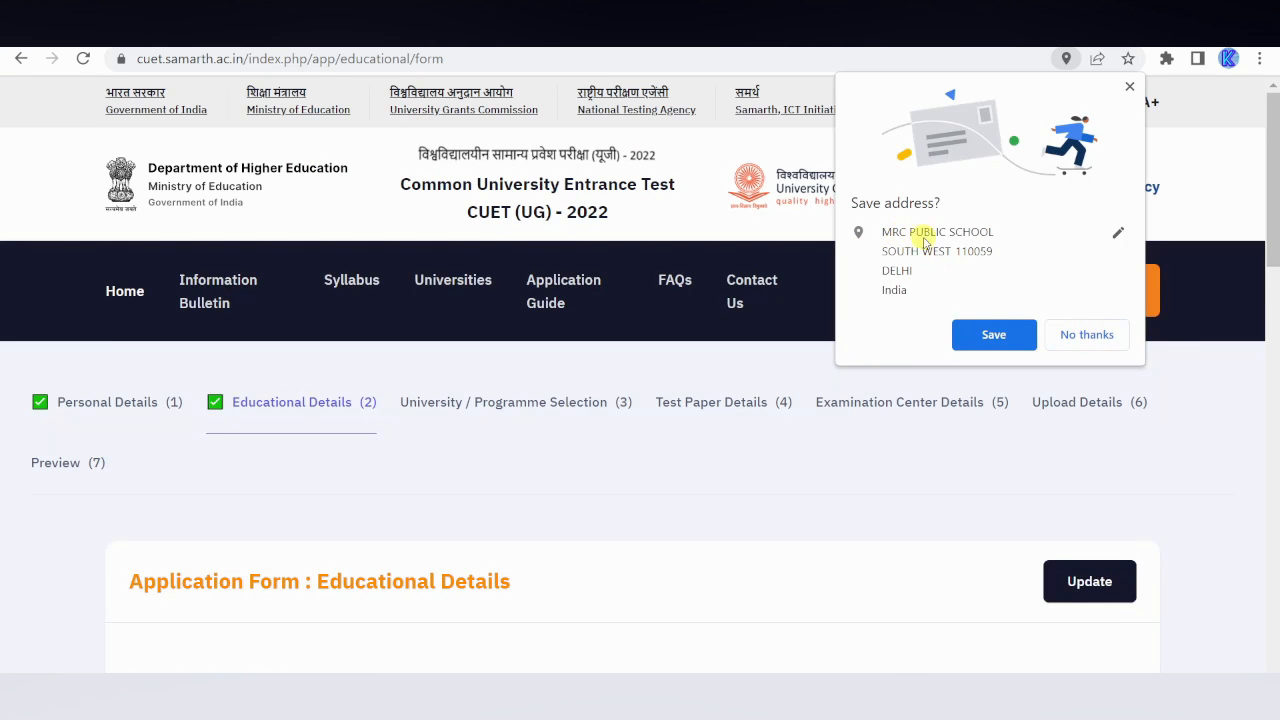
Step: Dismiss the browser's address prompt, update the educational form and proceed to University selection
left_click(1086, 334)
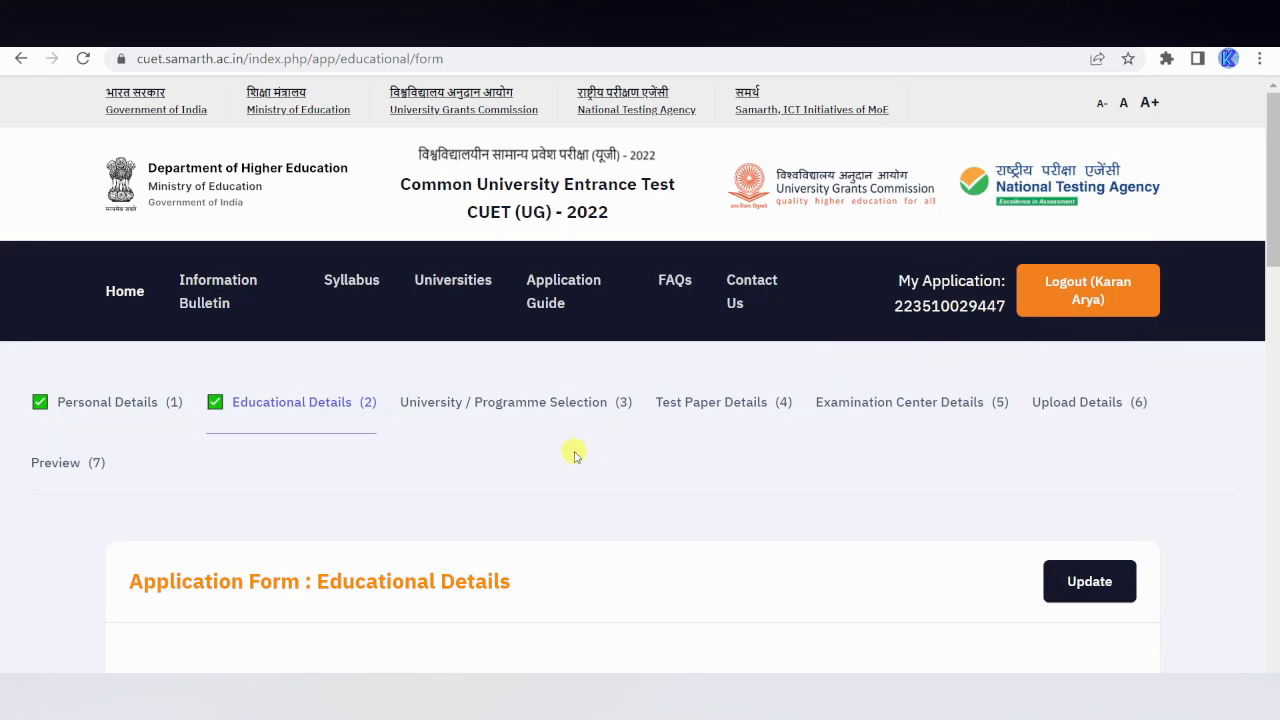
scroll(574, 452, "down", 4)
scroll(574, 452, "down", 3)
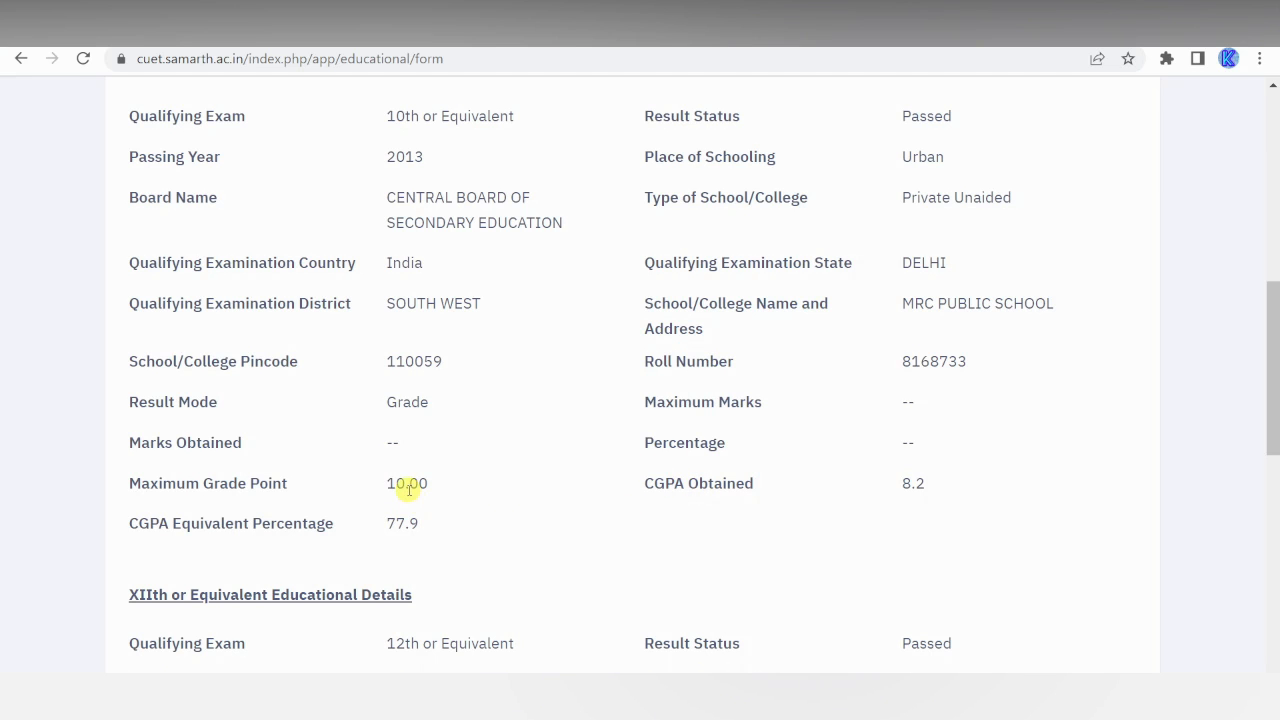
scroll(528, 450, "down", 4)
scroll(528, 450, "down", 3)
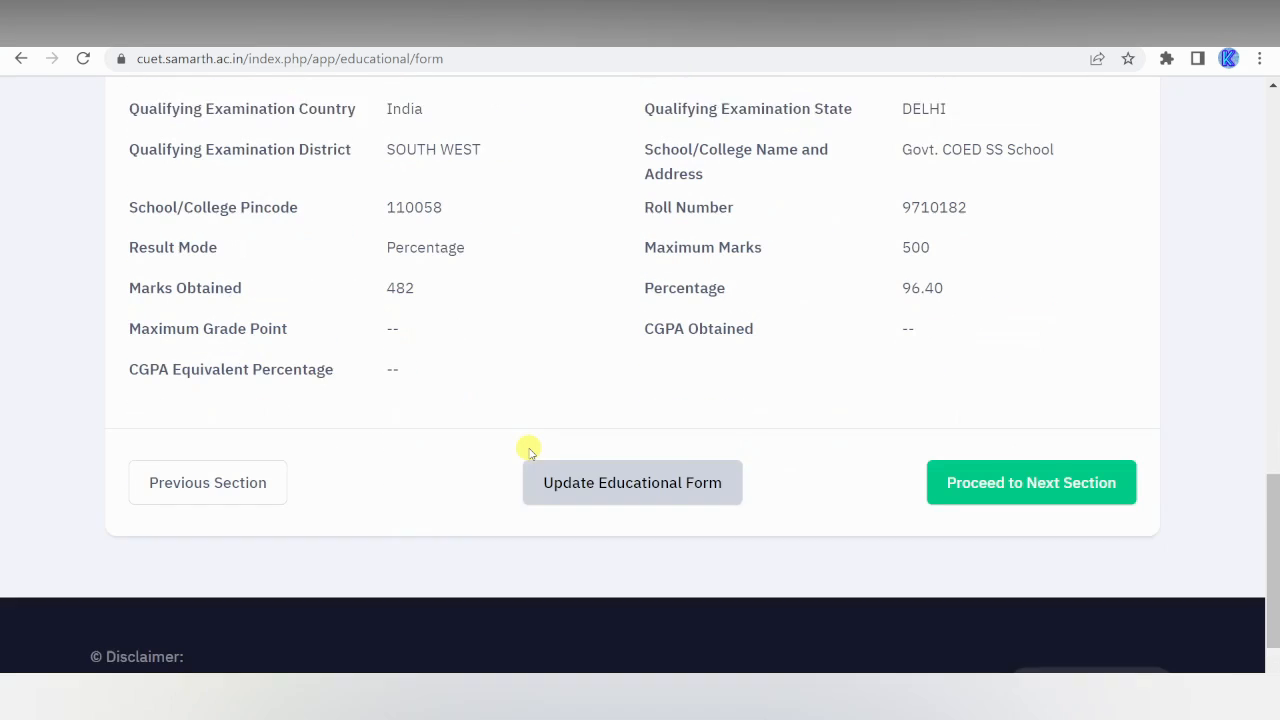
scroll(762, 344, "up", 1)
scroll(762, 344, "up", 2)
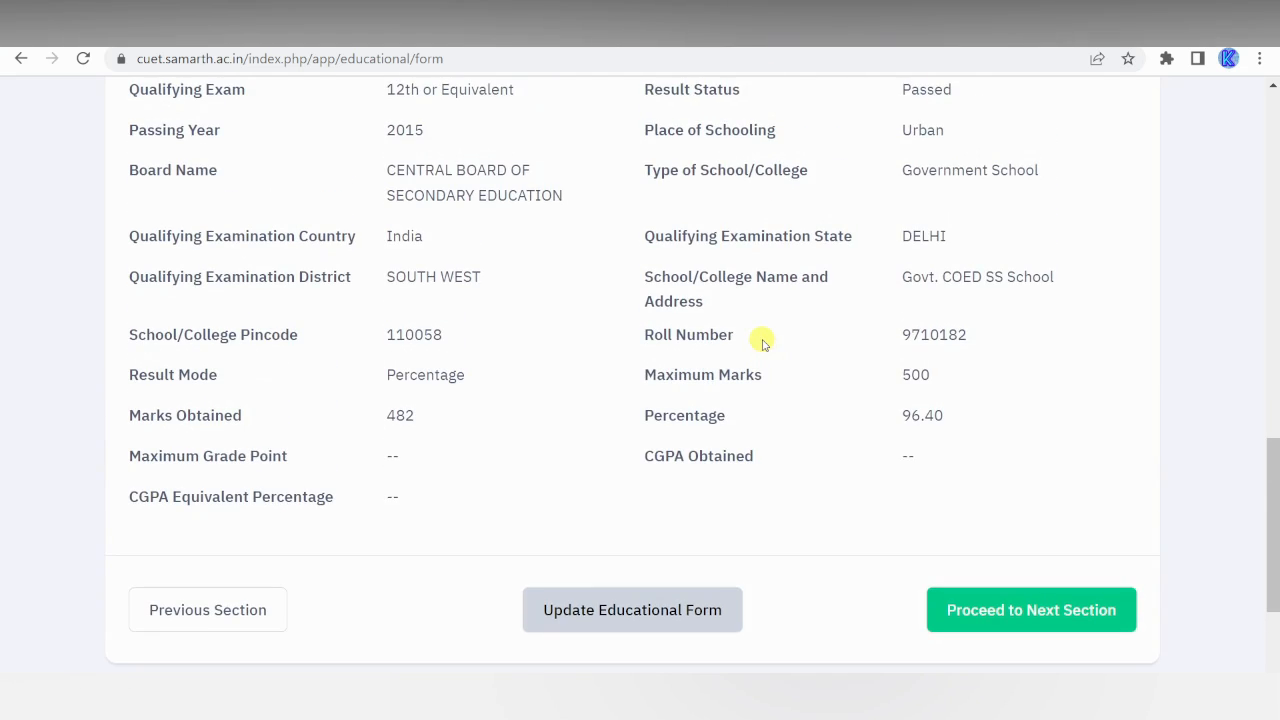
scroll(760, 337, "down", 1)
left_click(631, 632)
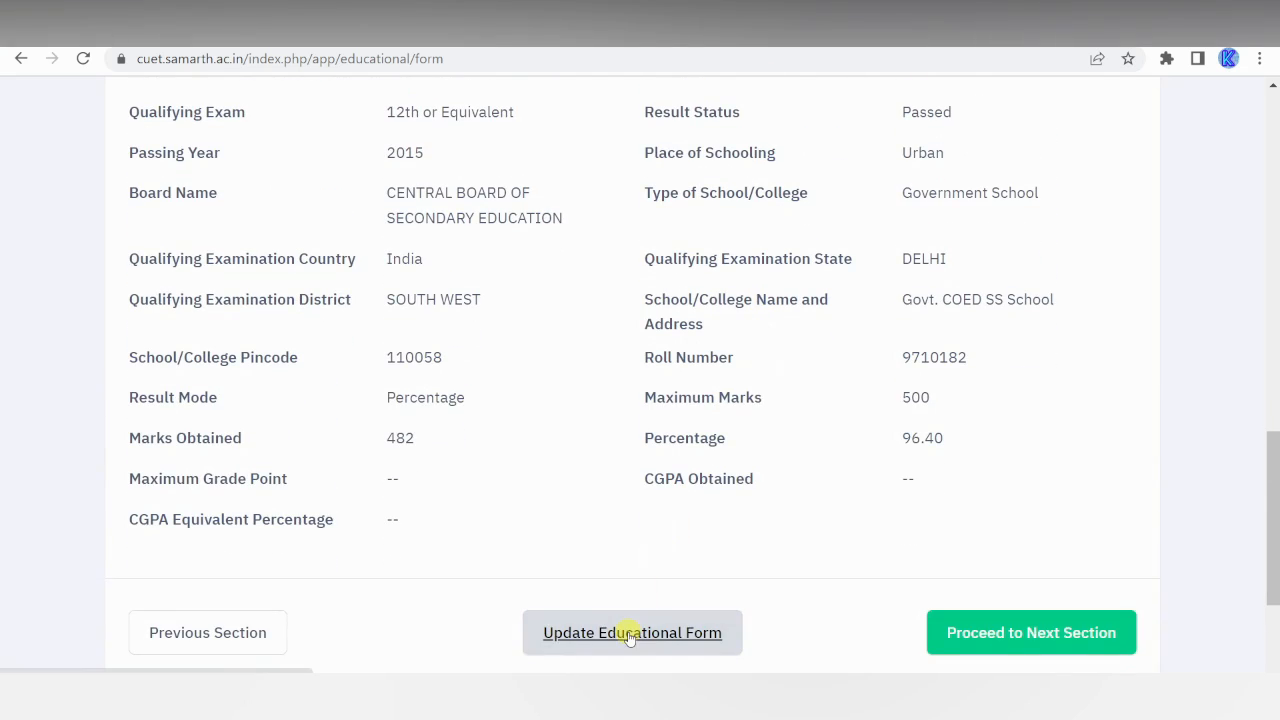
left_click(986, 632)
Step: Select UNIVERSITY OF DELHI as the university
scroll(674, 483, "down", 3)
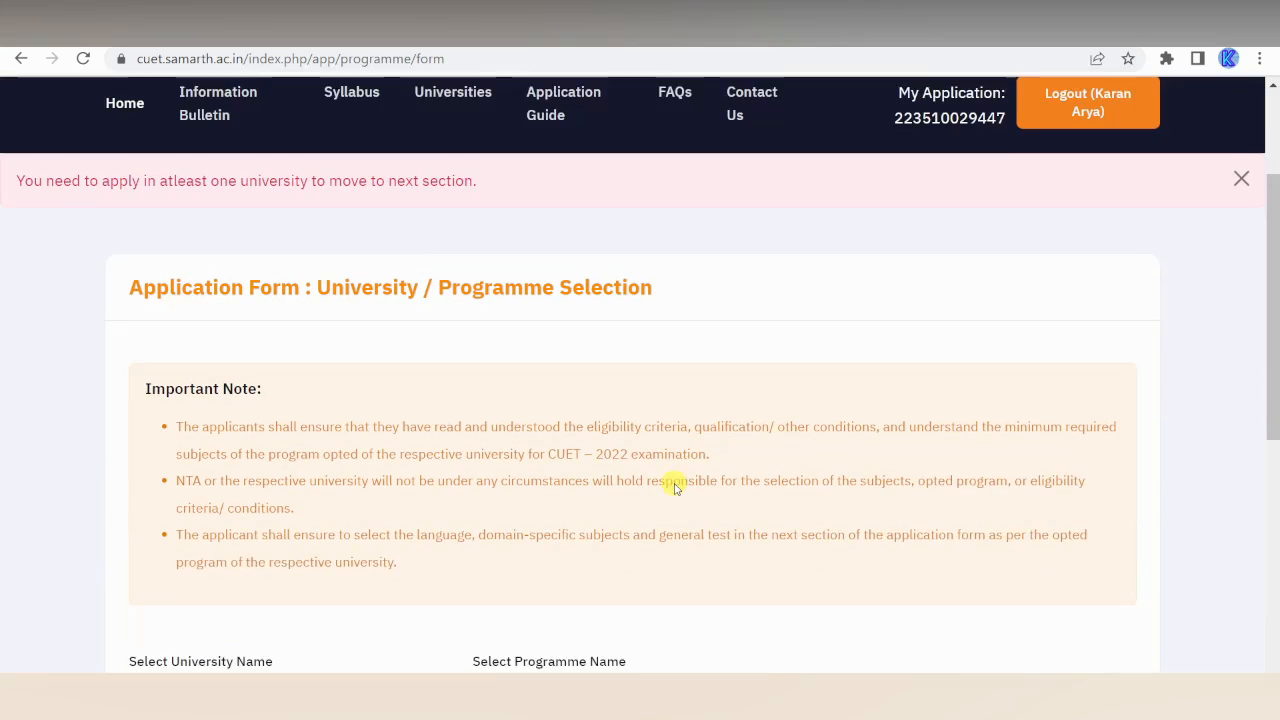
scroll(105, 268, "down", 1)
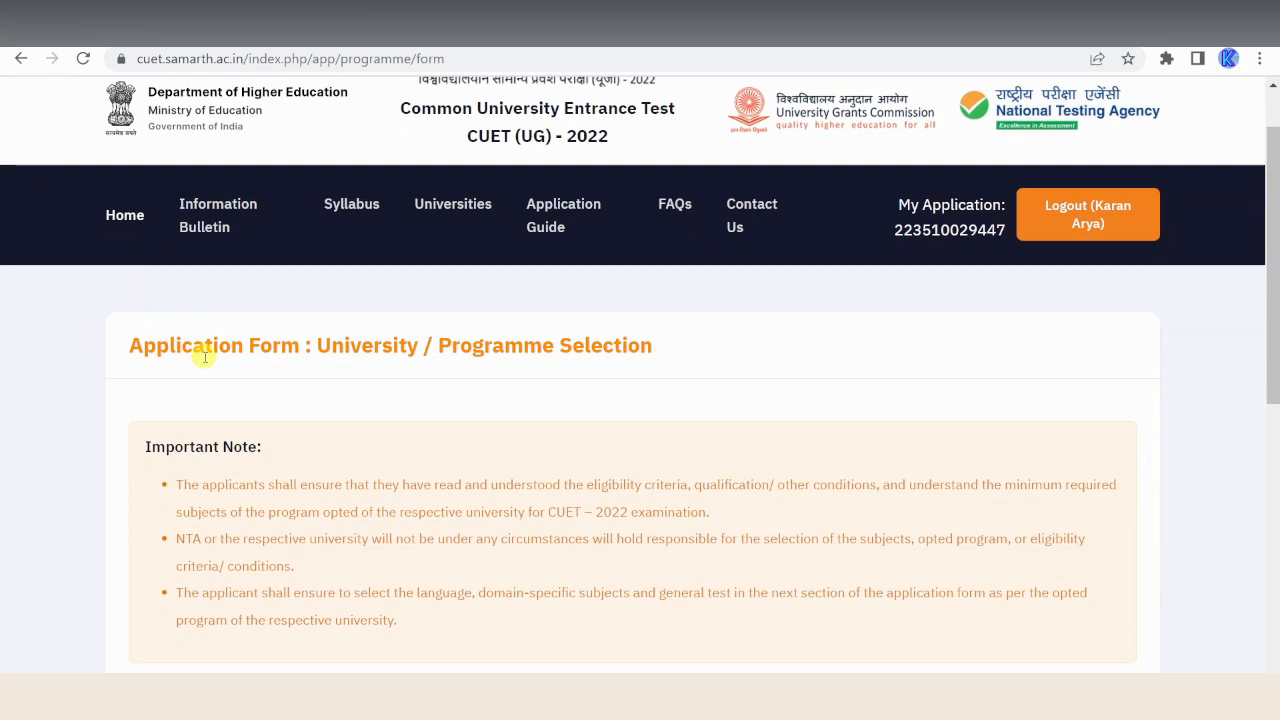
scroll(204, 357, "down", 1)
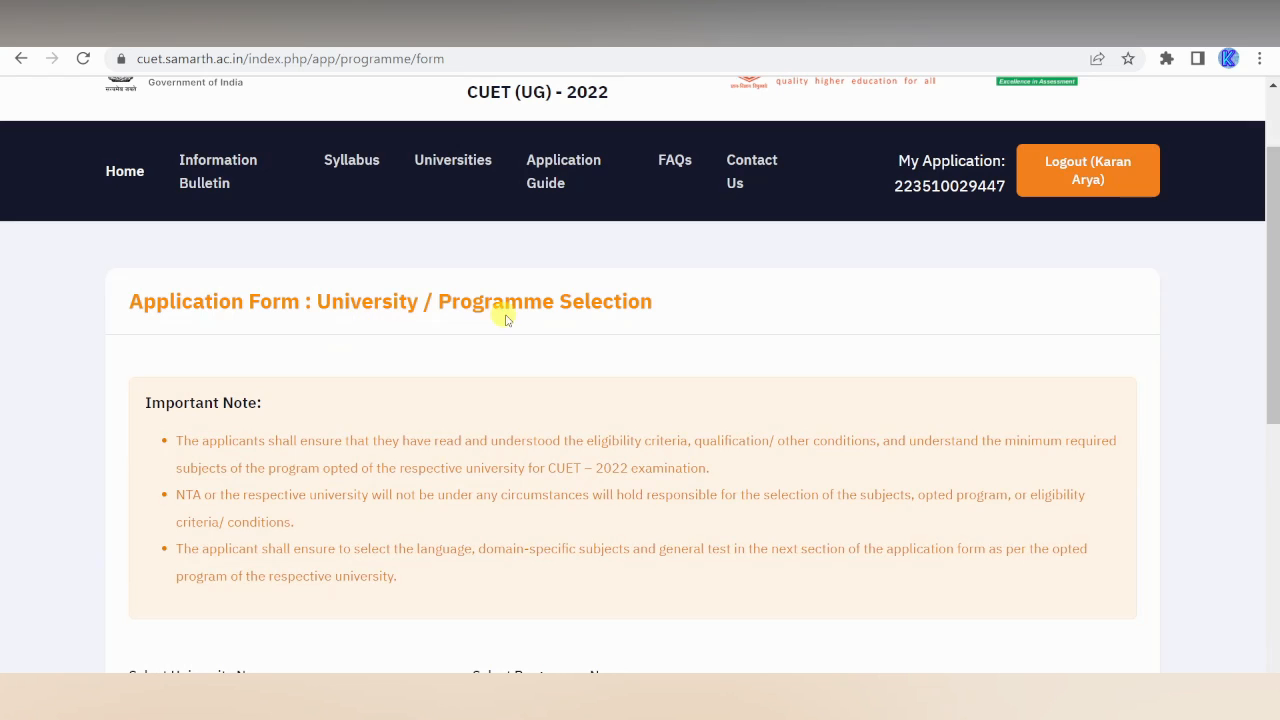
scroll(366, 420, "down", 3)
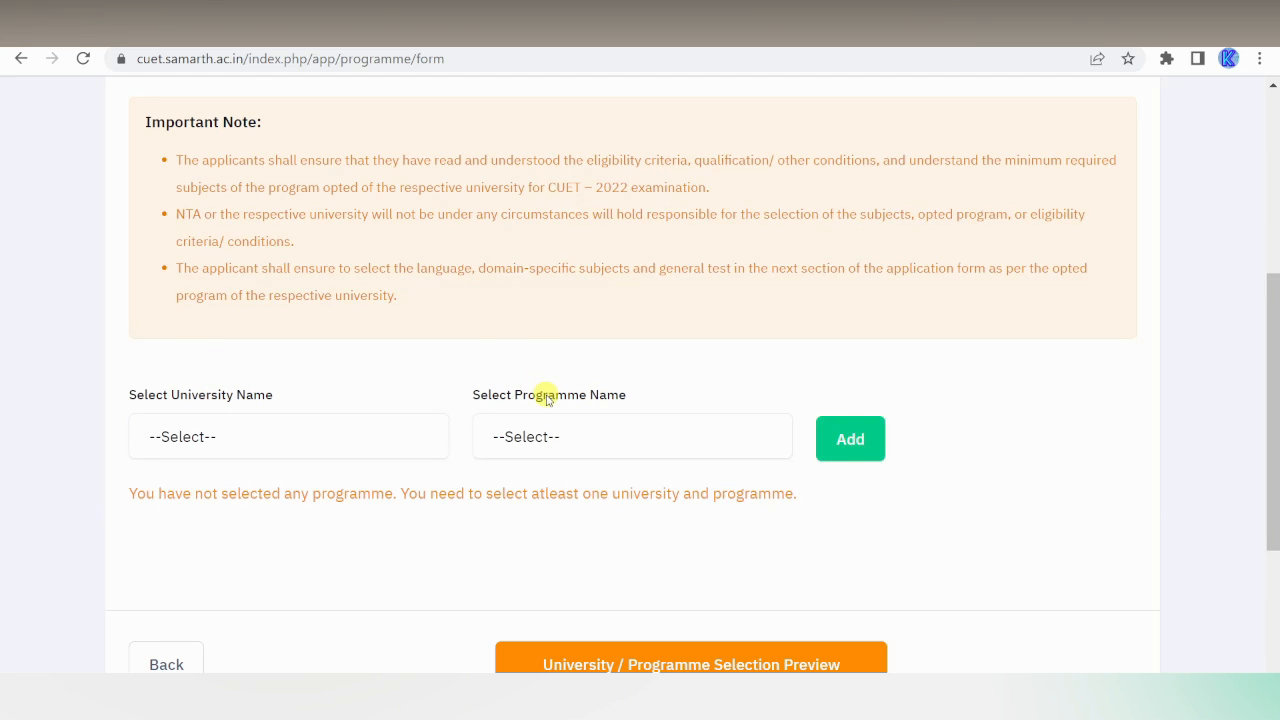
scroll(403, 385, "down", 1)
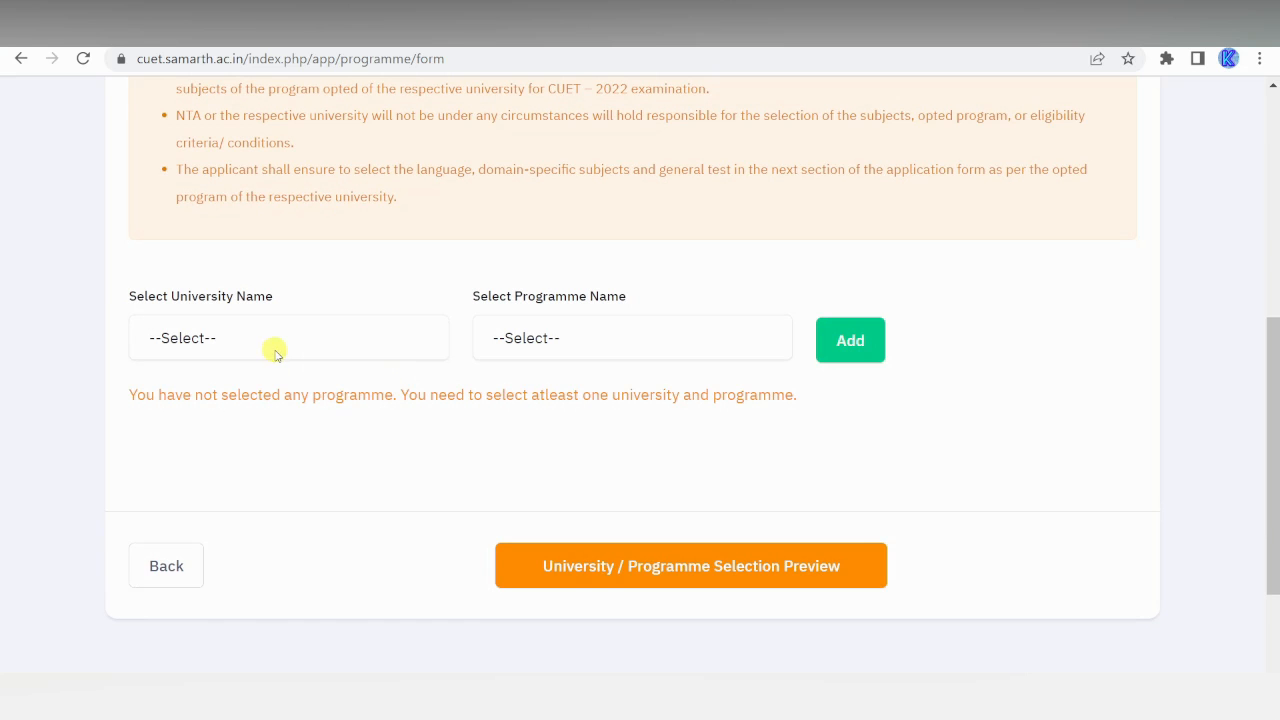
left_click(275, 350)
scroll(286, 460, "down", 10)
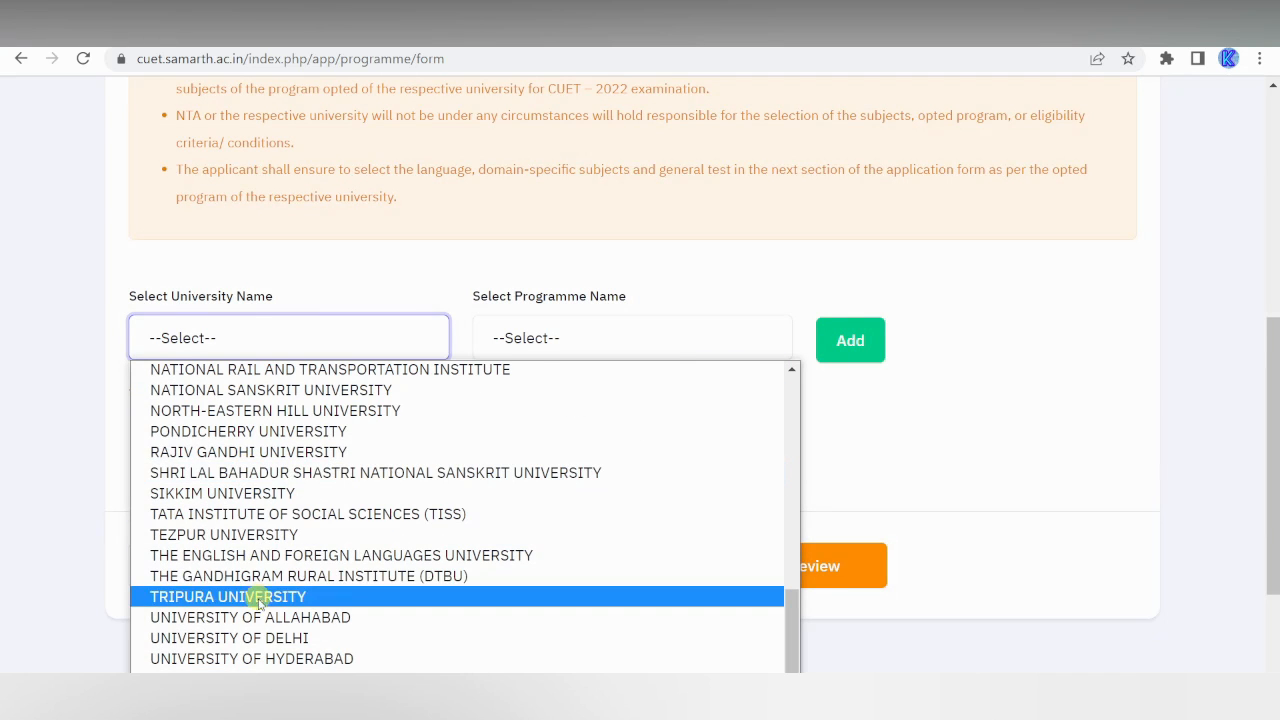
left_click(258, 638)
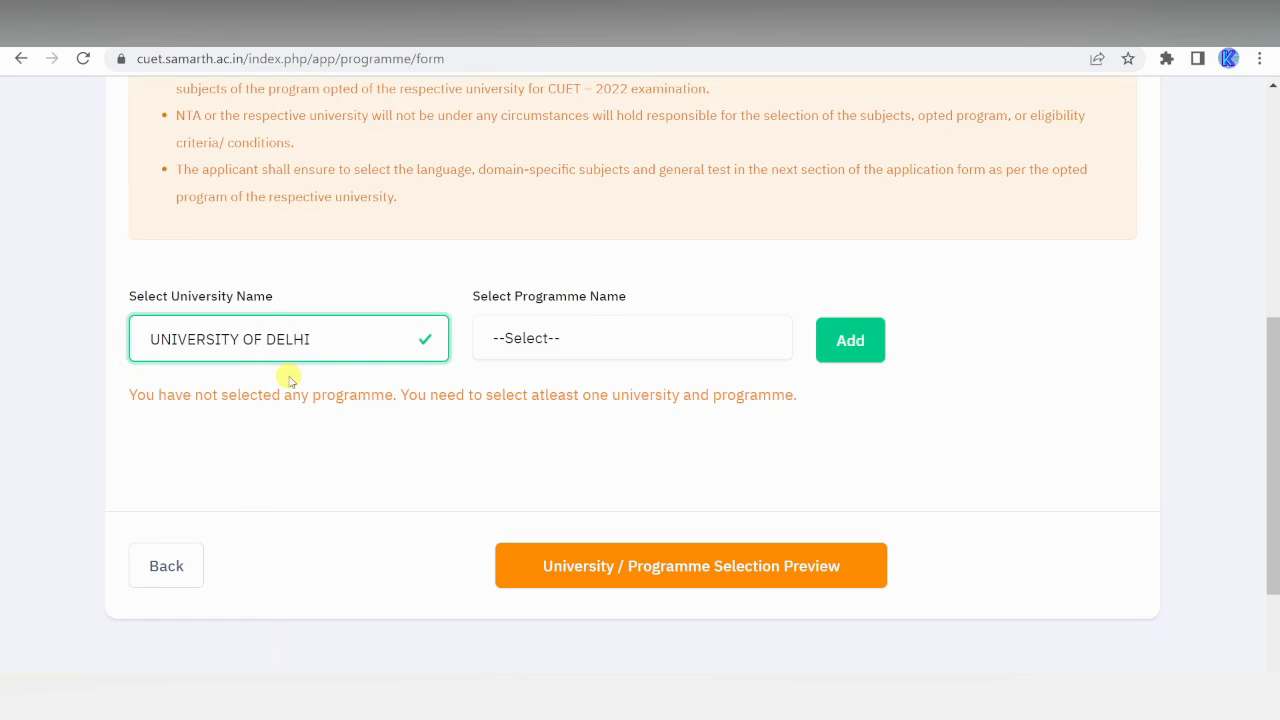
Step: Pick the B.Com. (Hons.) programme and add the Delhi choice to the table
left_click(526, 334)
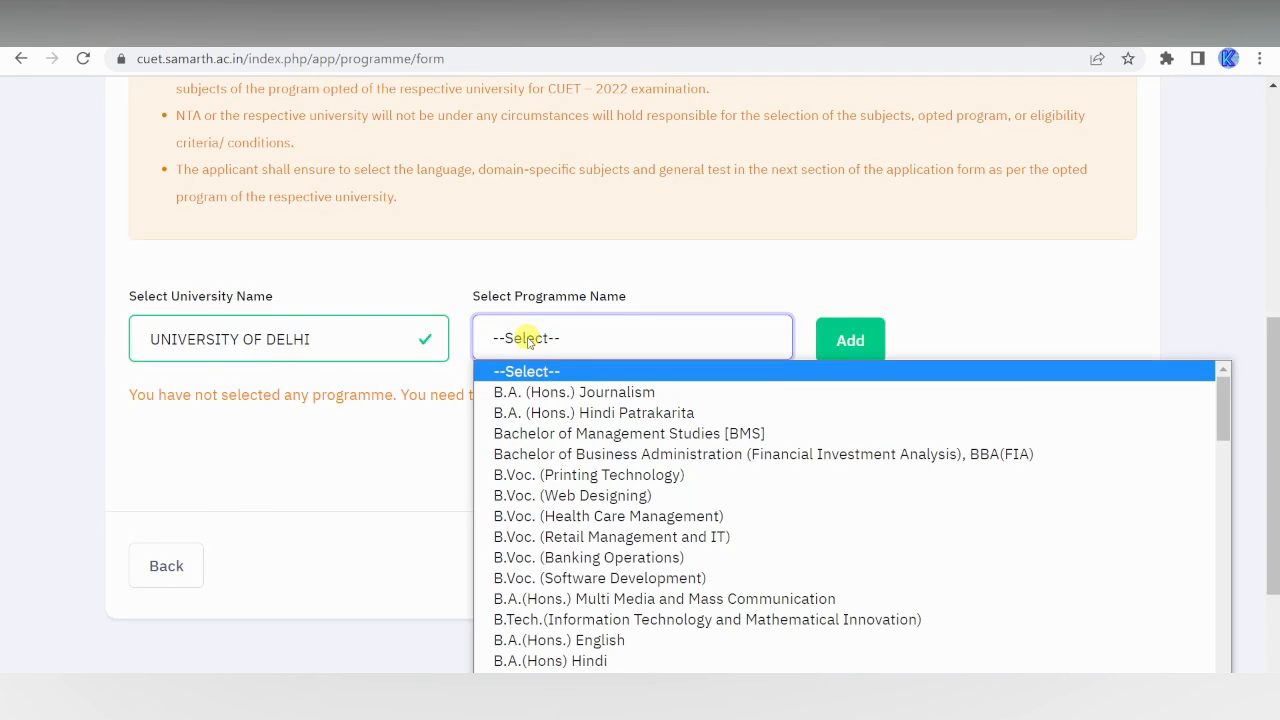
scroll(528, 340, "down", 1)
scroll(526, 246, "down", 1)
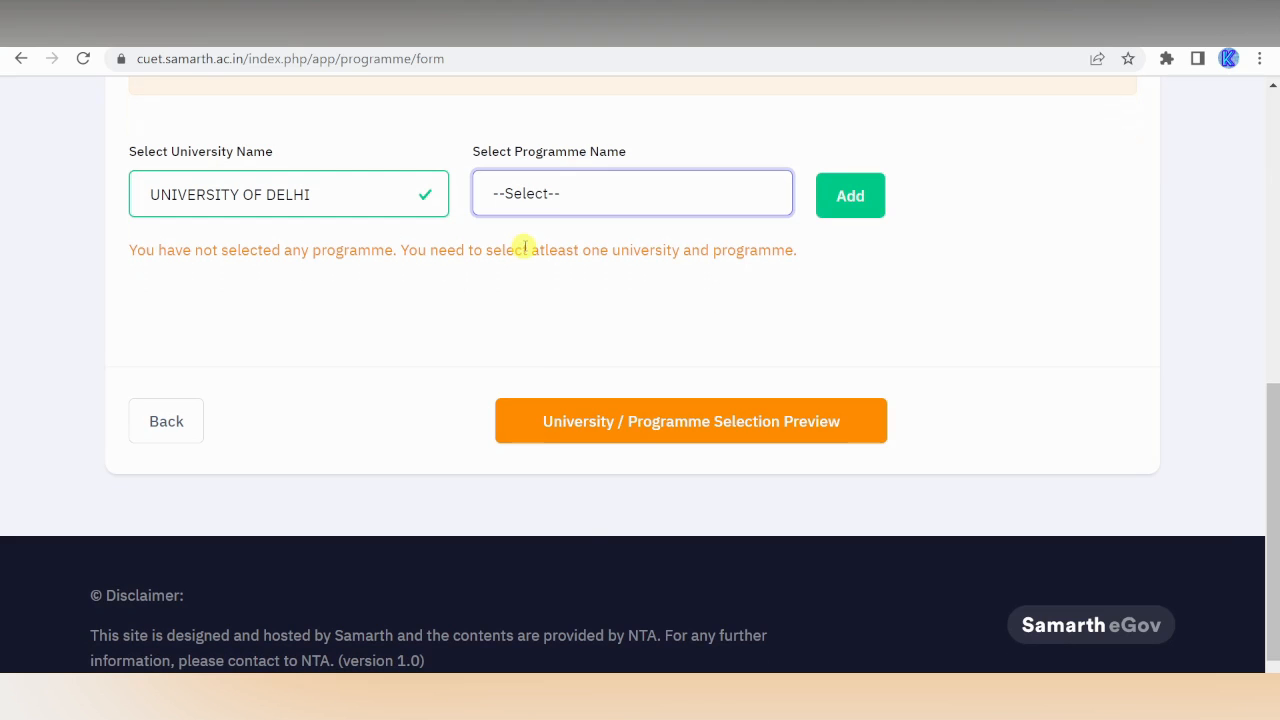
left_click(528, 195)
scroll(580, 430, "down", 5)
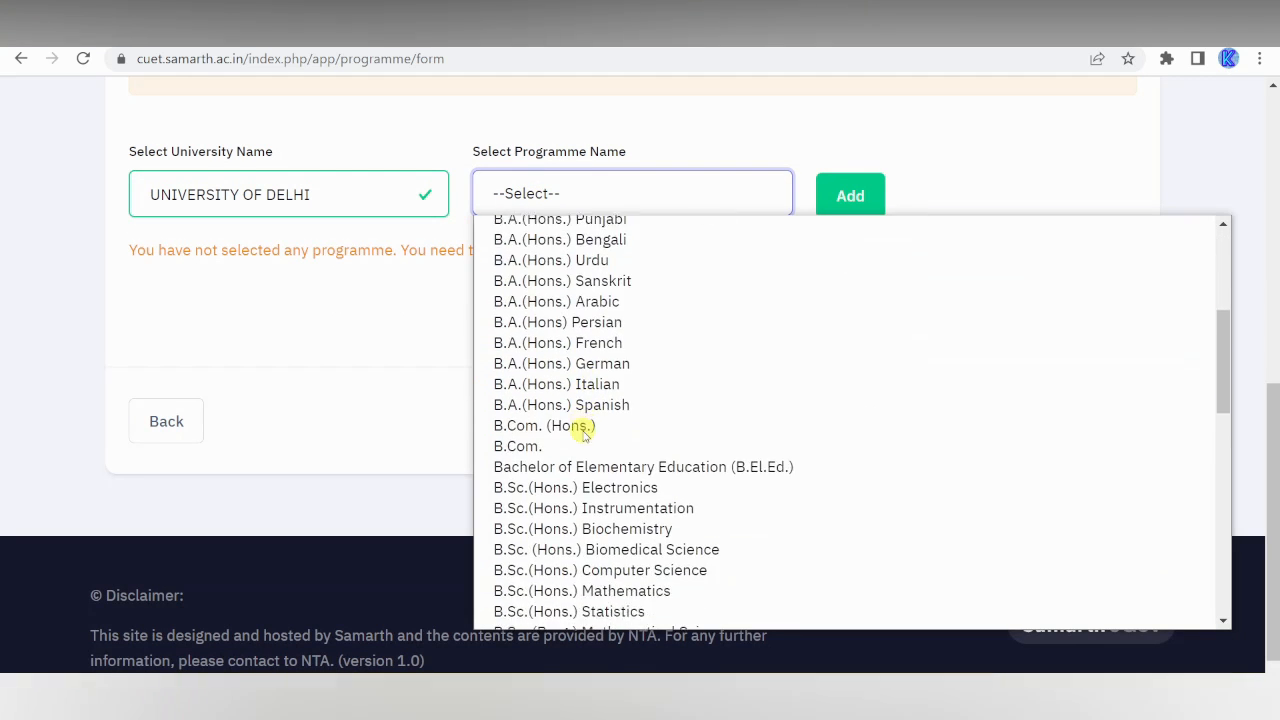
scroll(583, 432, "down", 8)
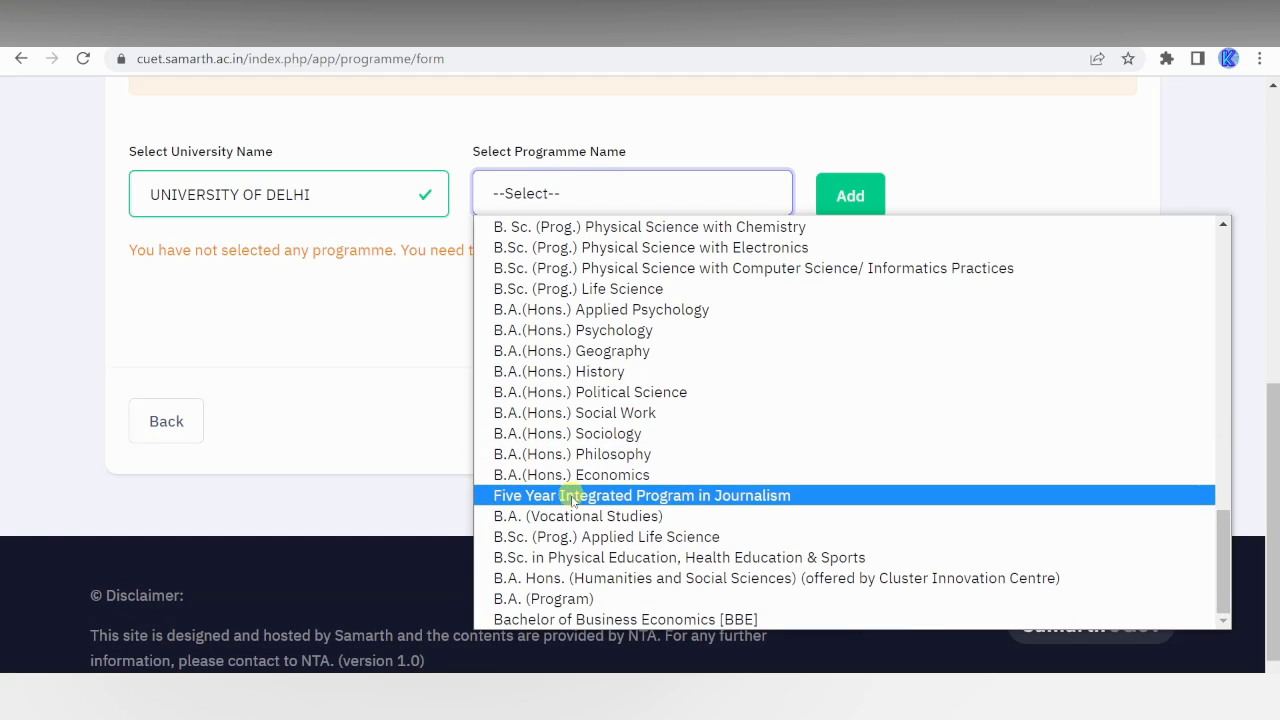
scroll(571, 477, "up", 3)
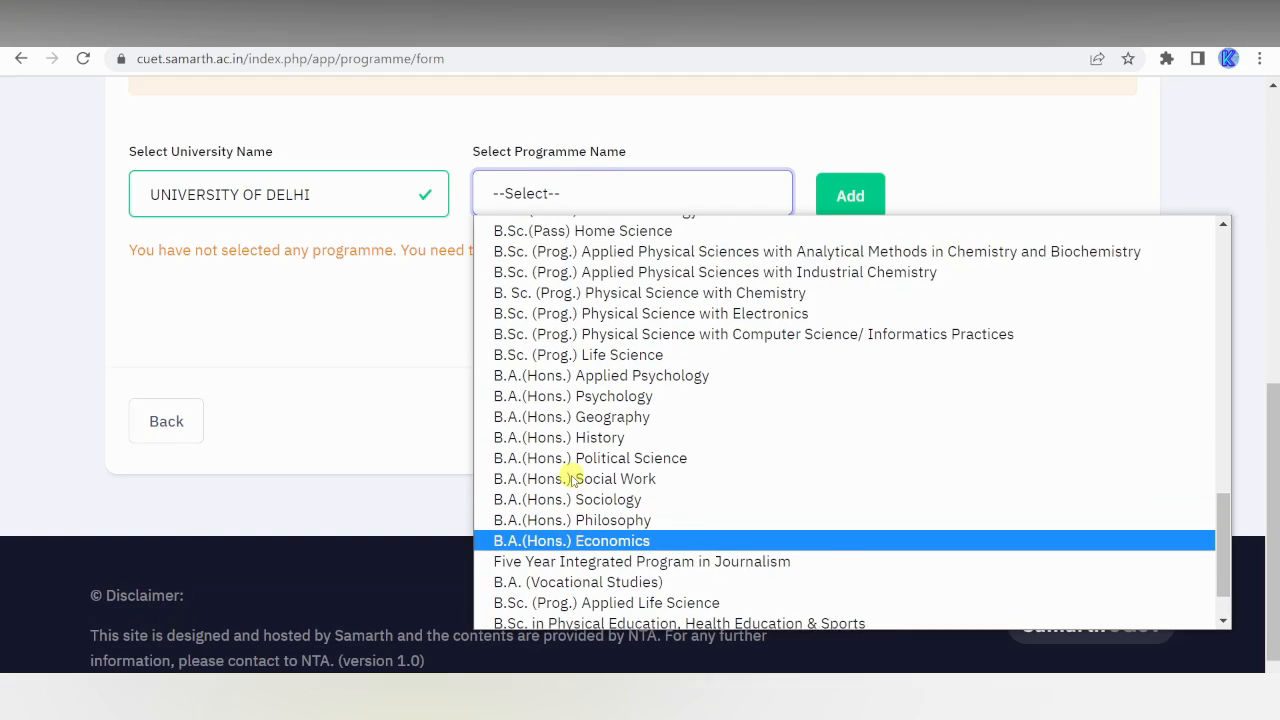
scroll(571, 477, "up", 5)
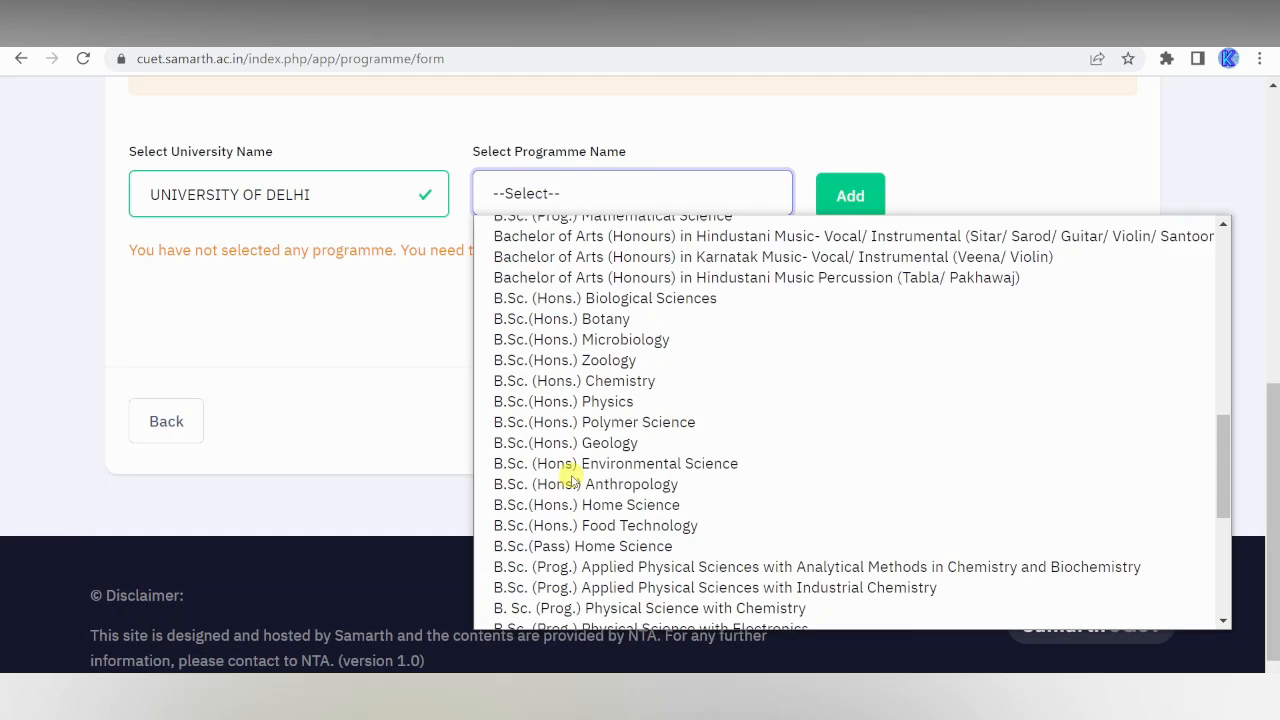
scroll(571, 477, "up", 1)
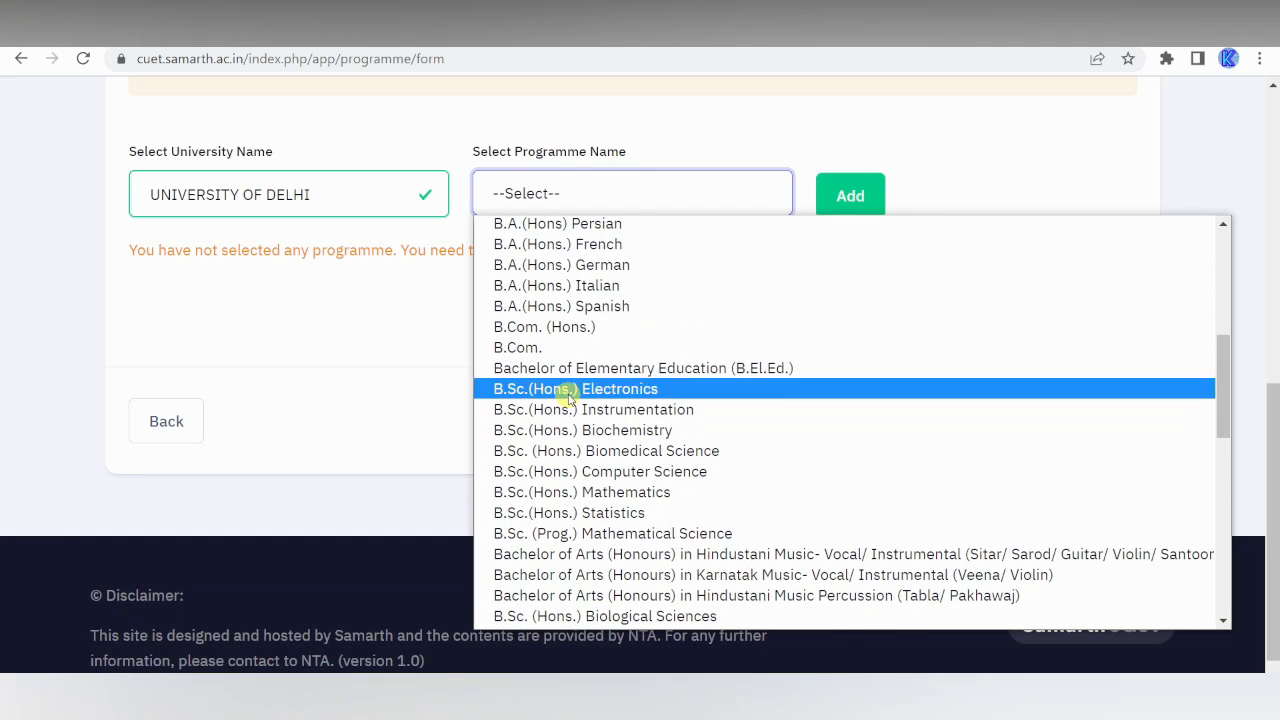
left_click(573, 336)
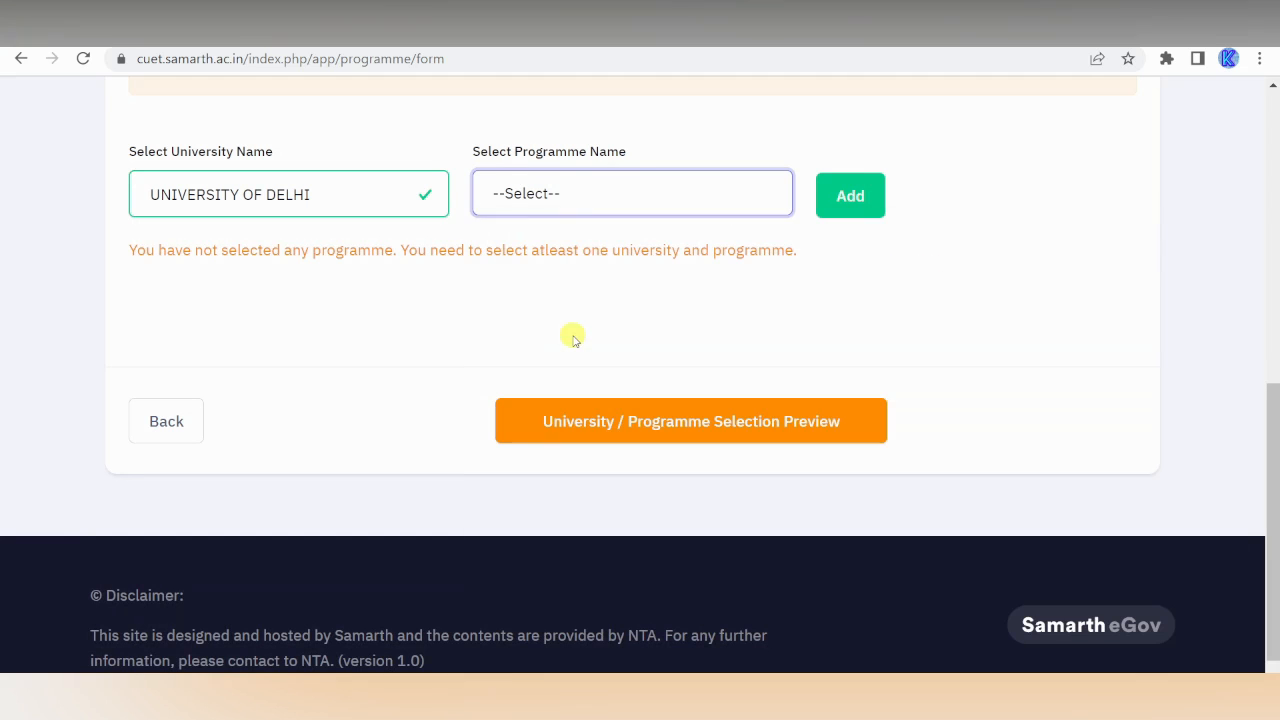
left_click(849, 199)
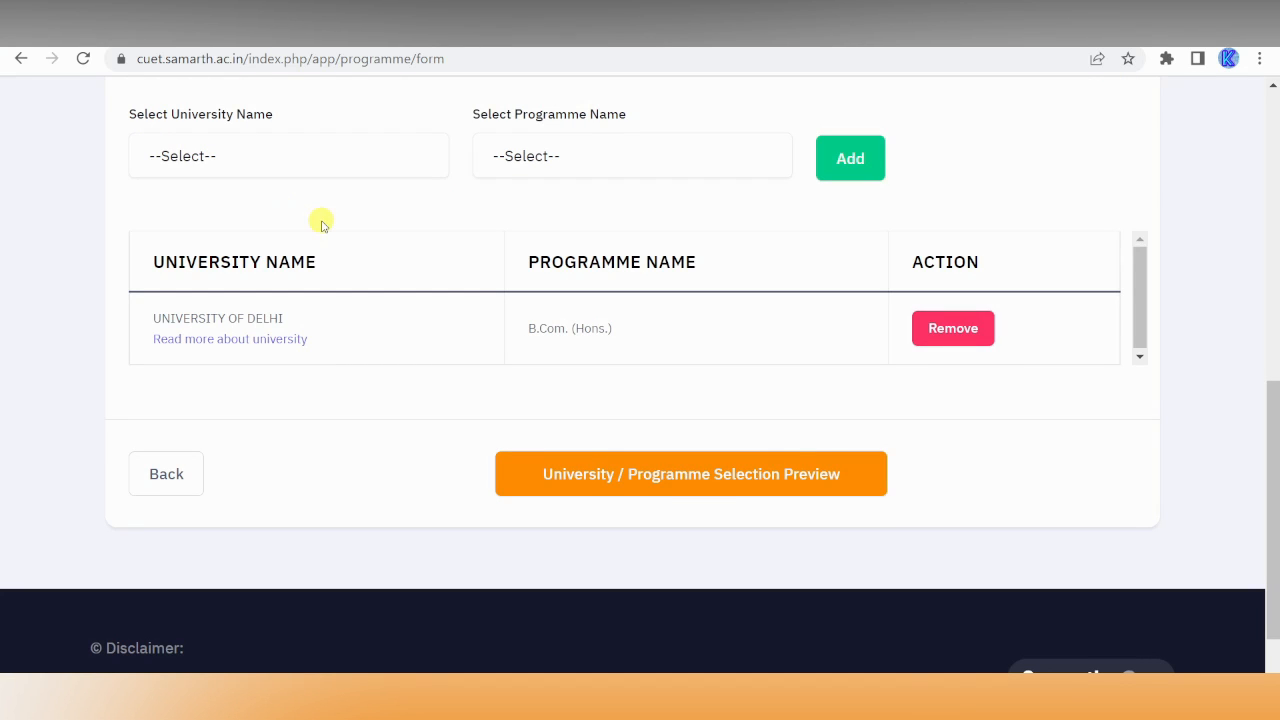
Step: Select BANARAS HINDU UNIVERSITY as the second university
left_click(323, 163)
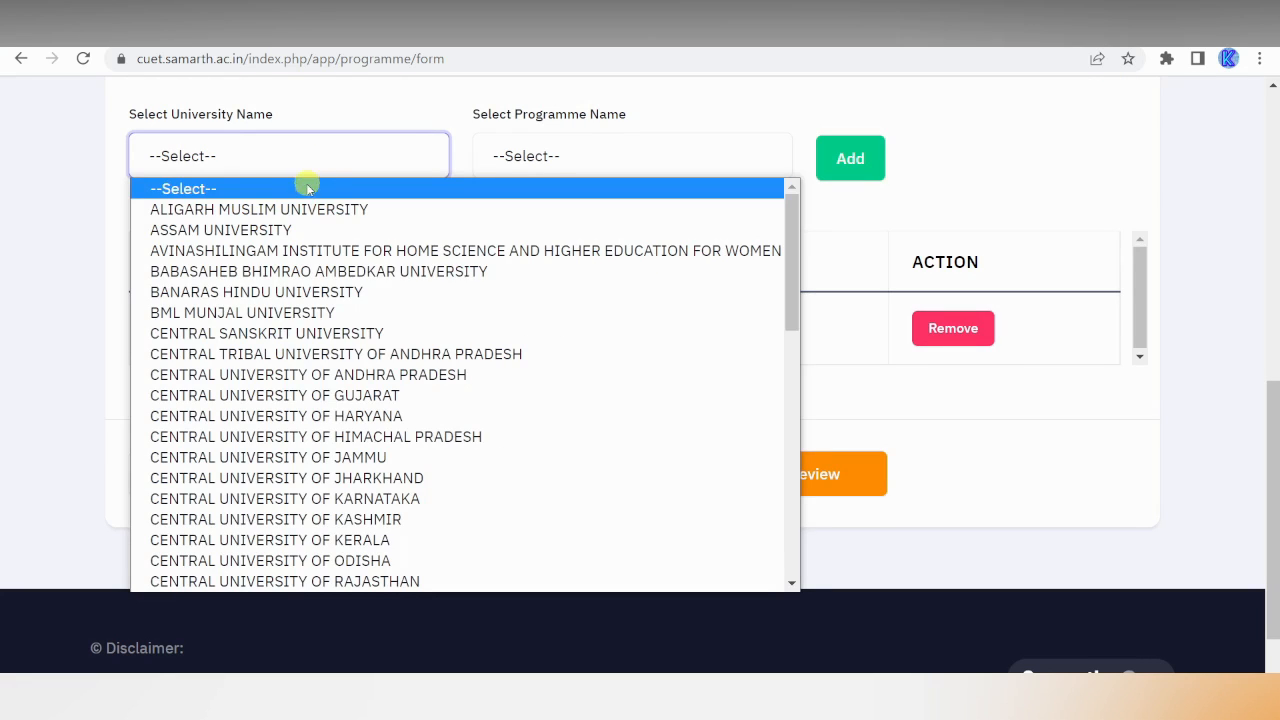
scroll(297, 263, "down", 4)
scroll(297, 263, "down", 6)
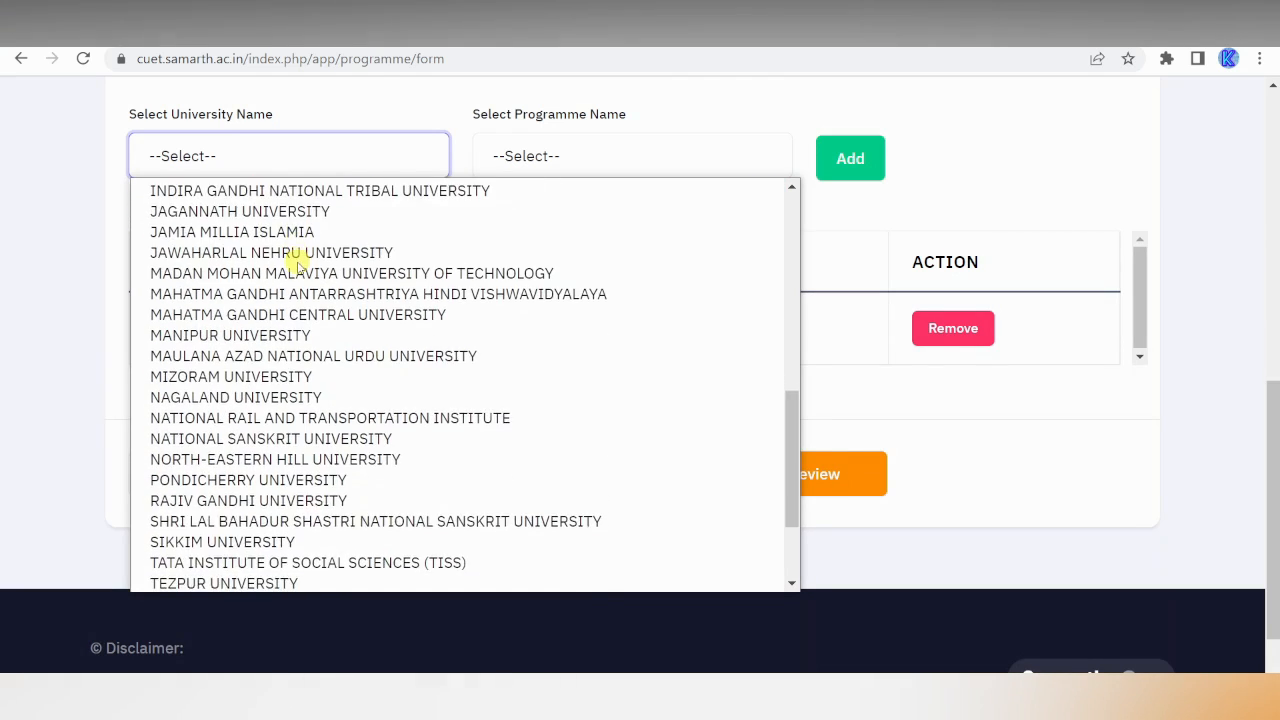
scroll(297, 263, "down", 2)
scroll(298, 263, "up", 3)
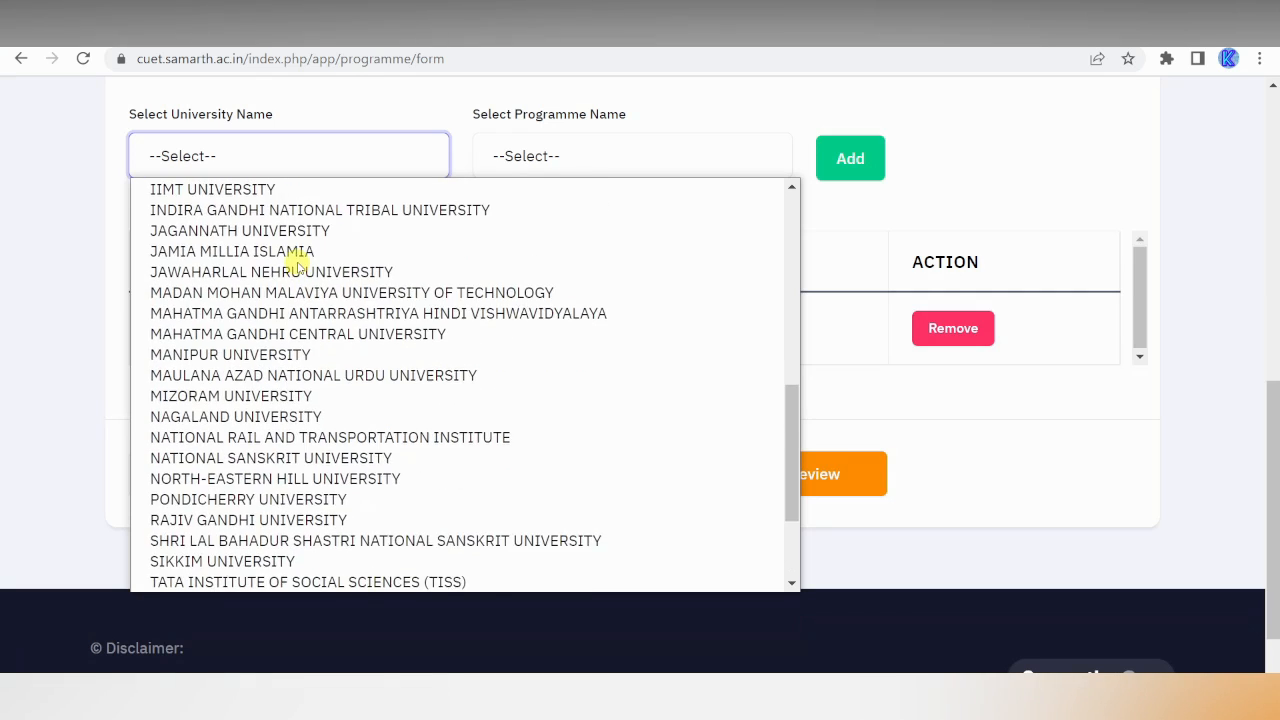
scroll(297, 263, "up", 8)
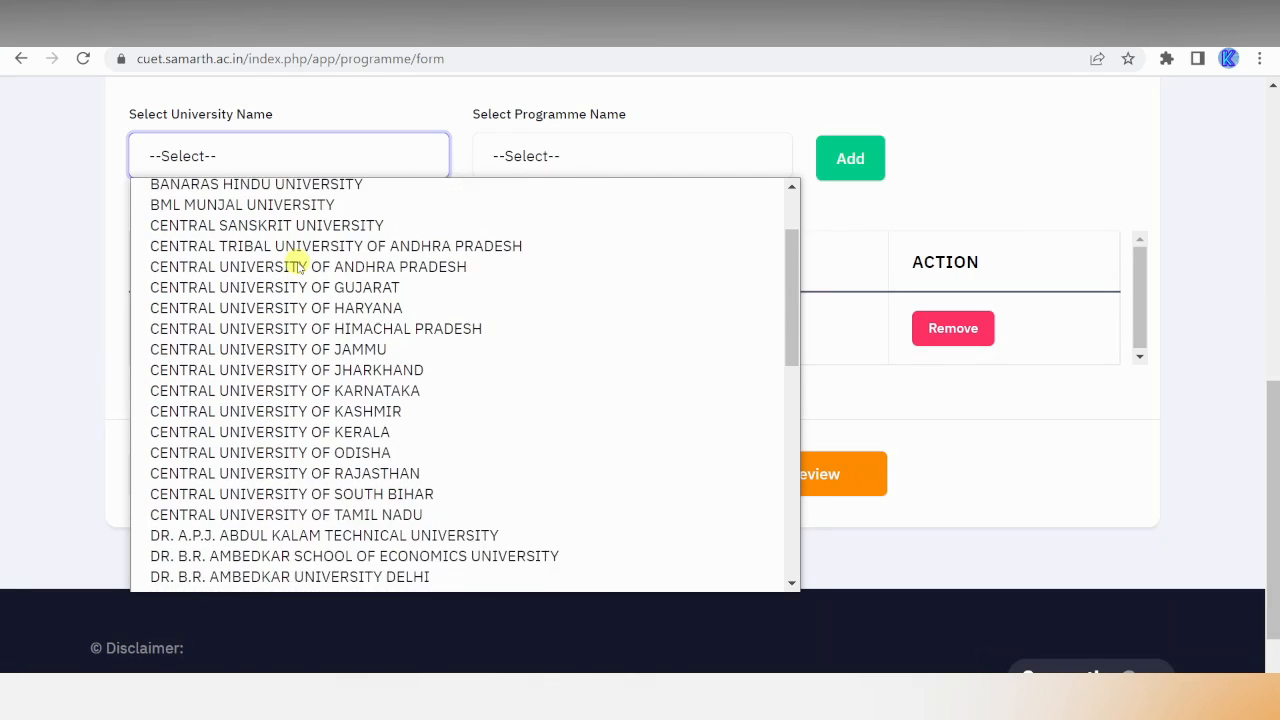
scroll(297, 263, "up", 1)
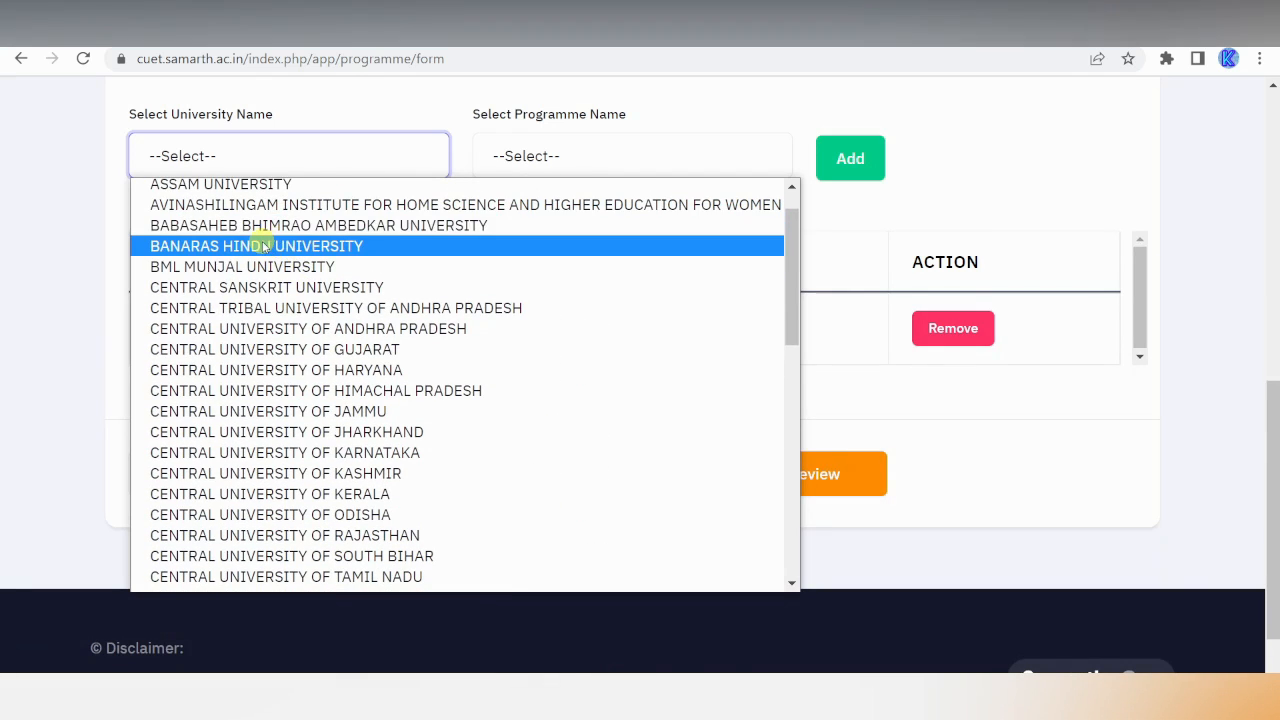
left_click(262, 246)
Step: Pick the B.Com (Hons) / B.Com (Hons) FMM programme and add it to the table
left_click(579, 176)
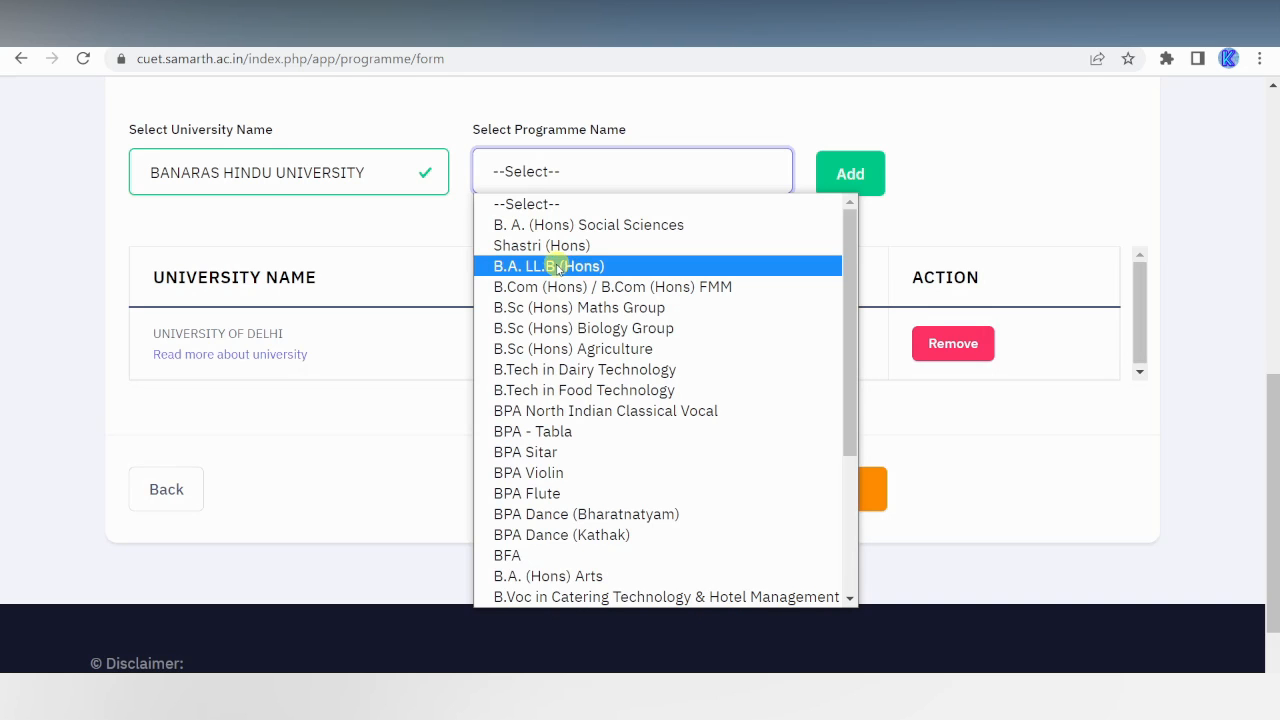
scroll(553, 262, "down", 5)
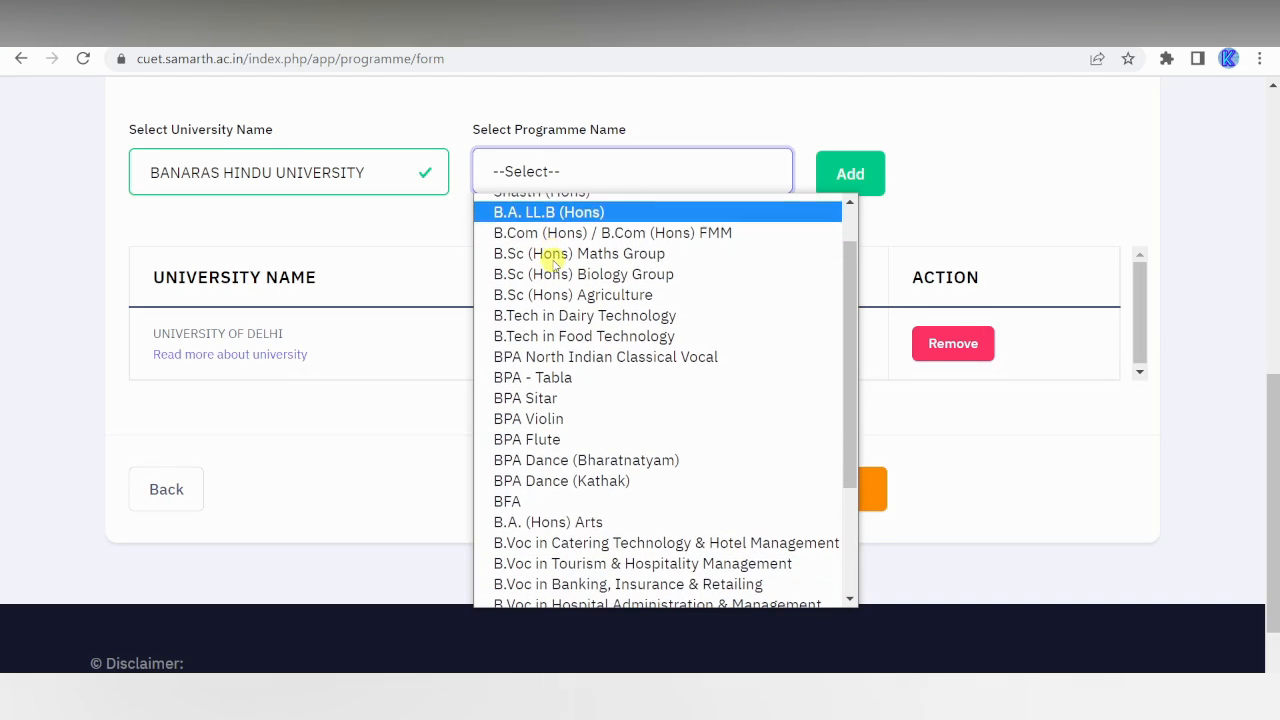
scroll(553, 262, "down", 1)
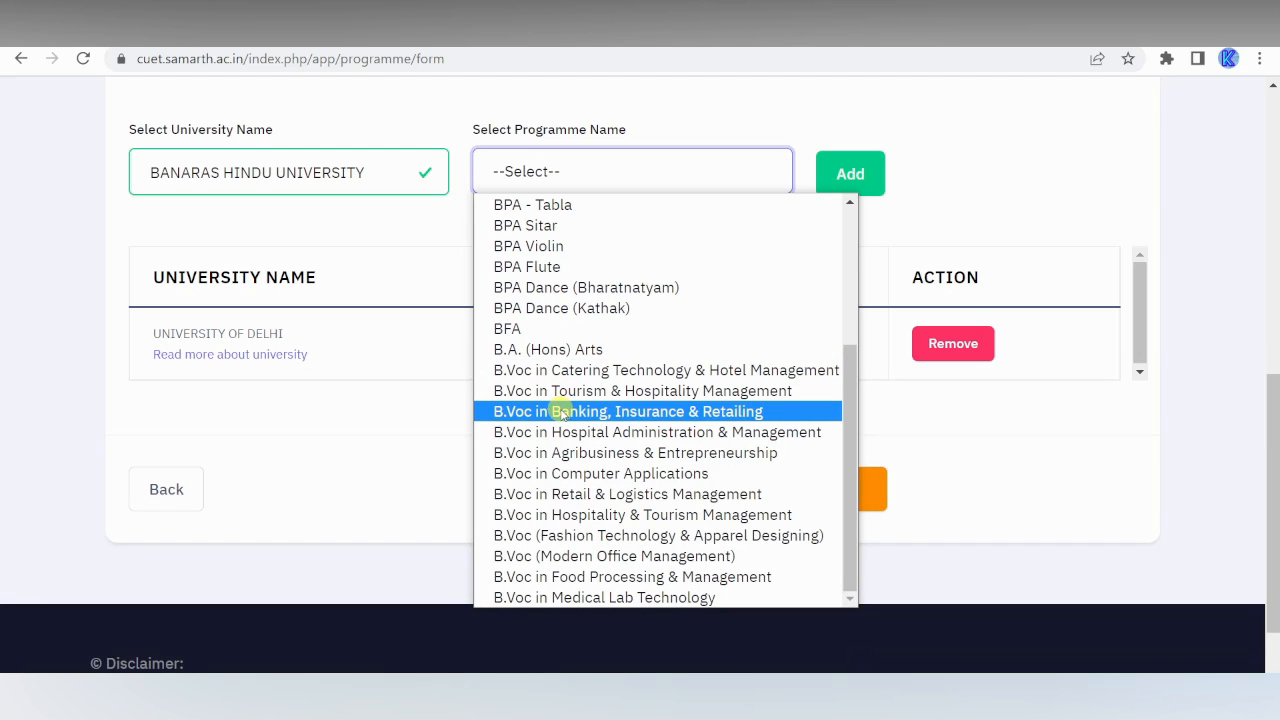
scroll(548, 360, "up", 2)
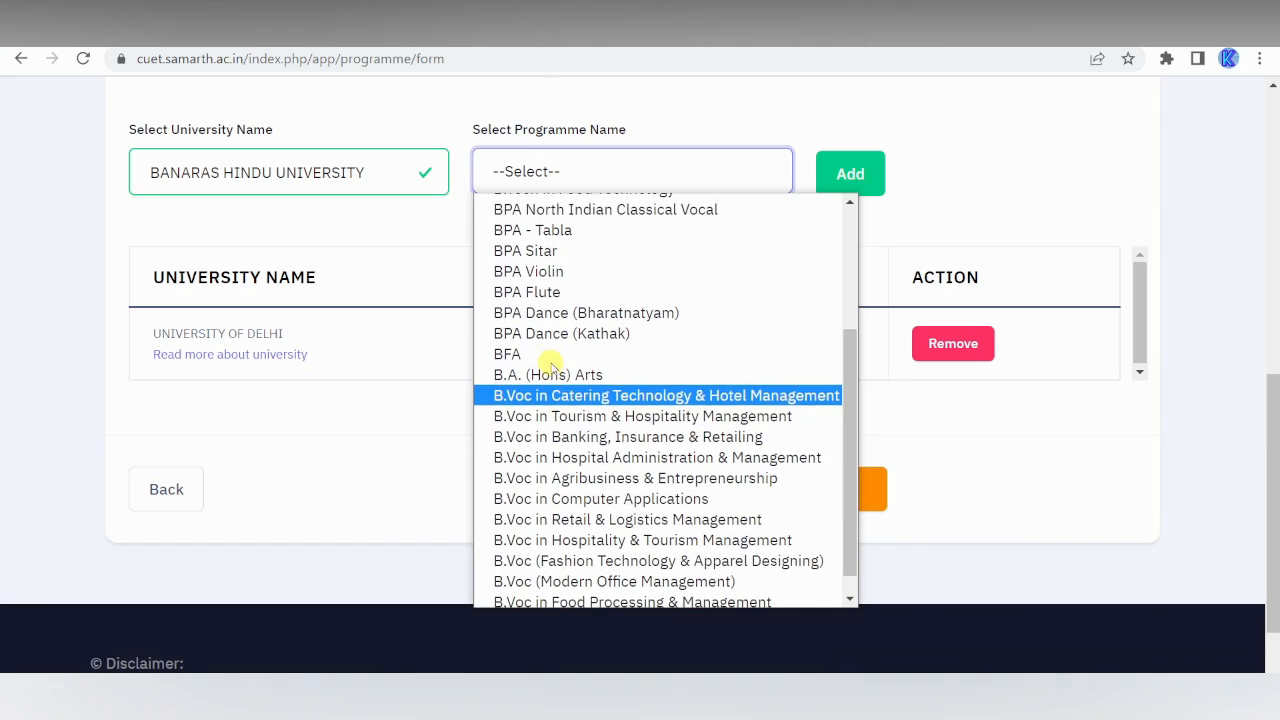
scroll(553, 362, "up", 3)
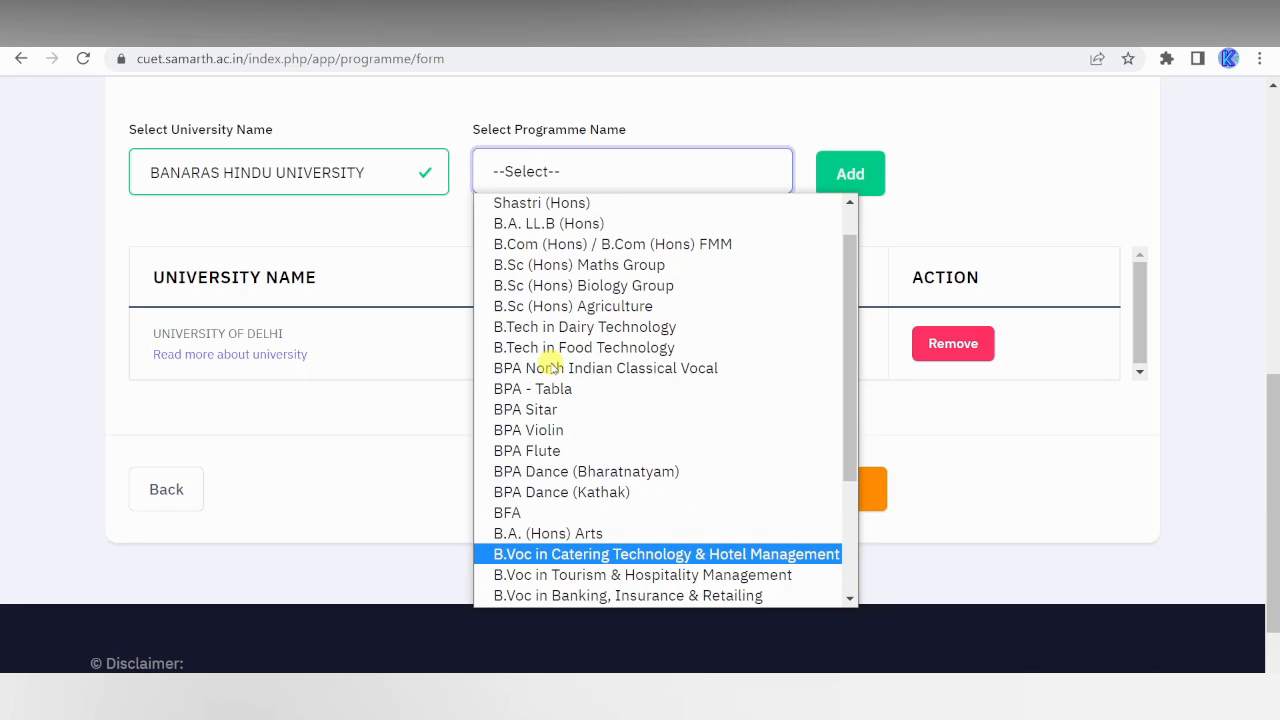
scroll(549, 360, "down", 1)
scroll(551, 363, "up", 1)
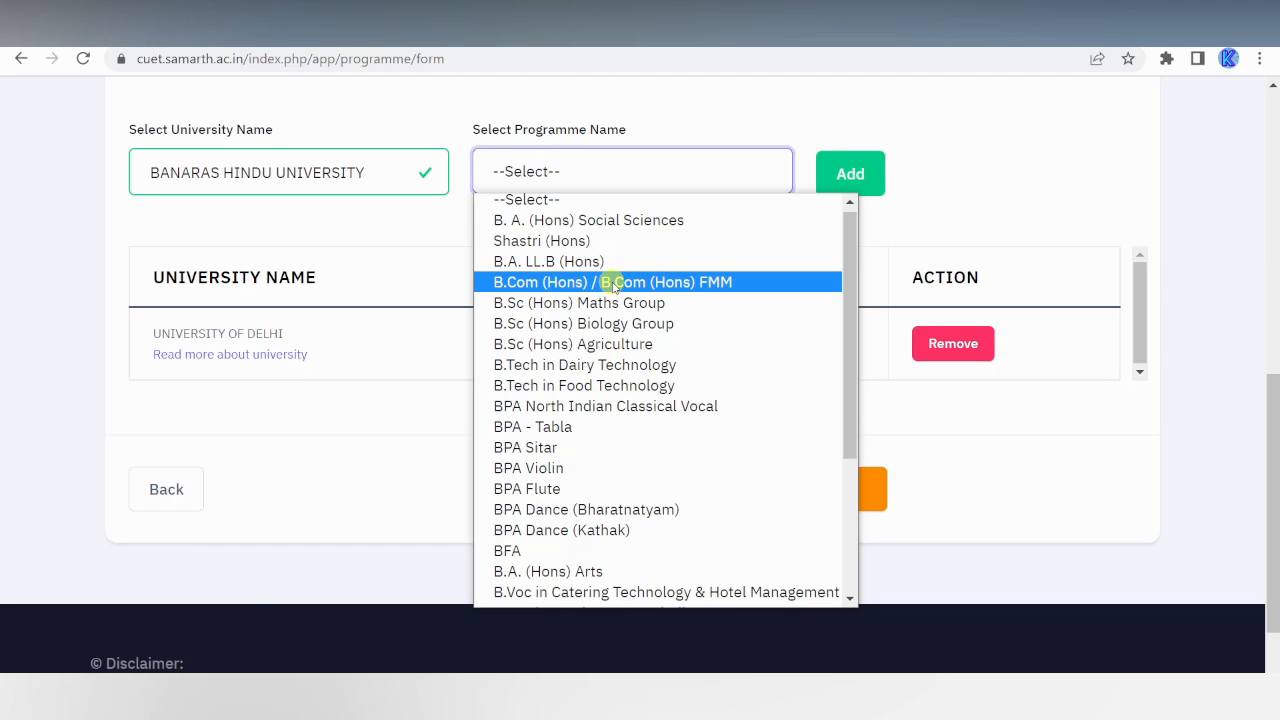
left_click(613, 286)
left_click(835, 177)
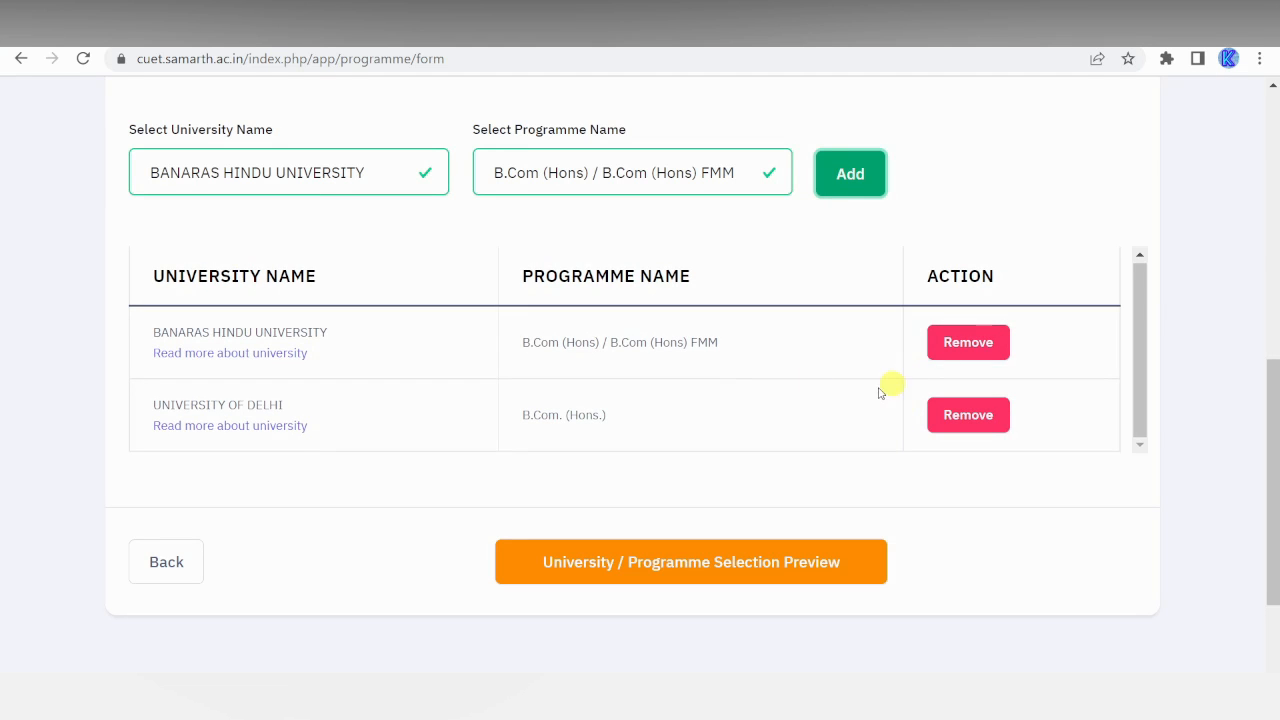
Step: Add University of Delhi's Bachelor of Management Studies [BMS] as a programme choice
left_click(345, 162)
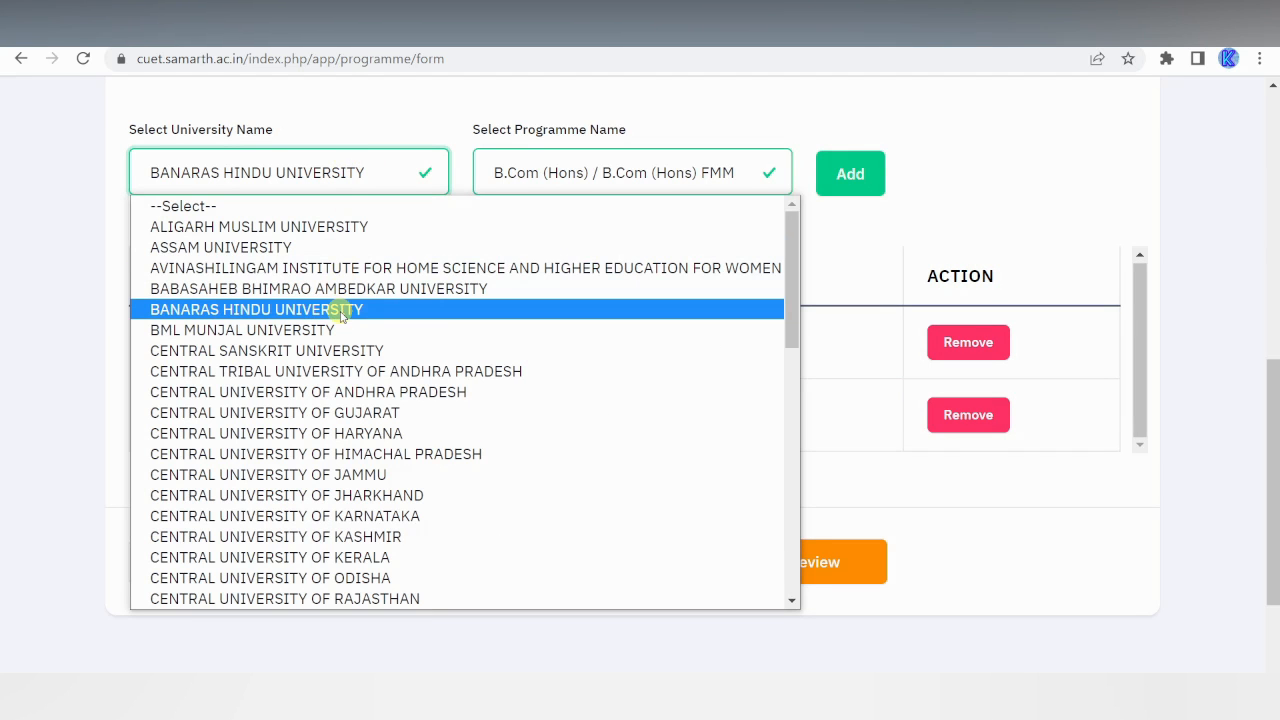
scroll(340, 313, "down", 10)
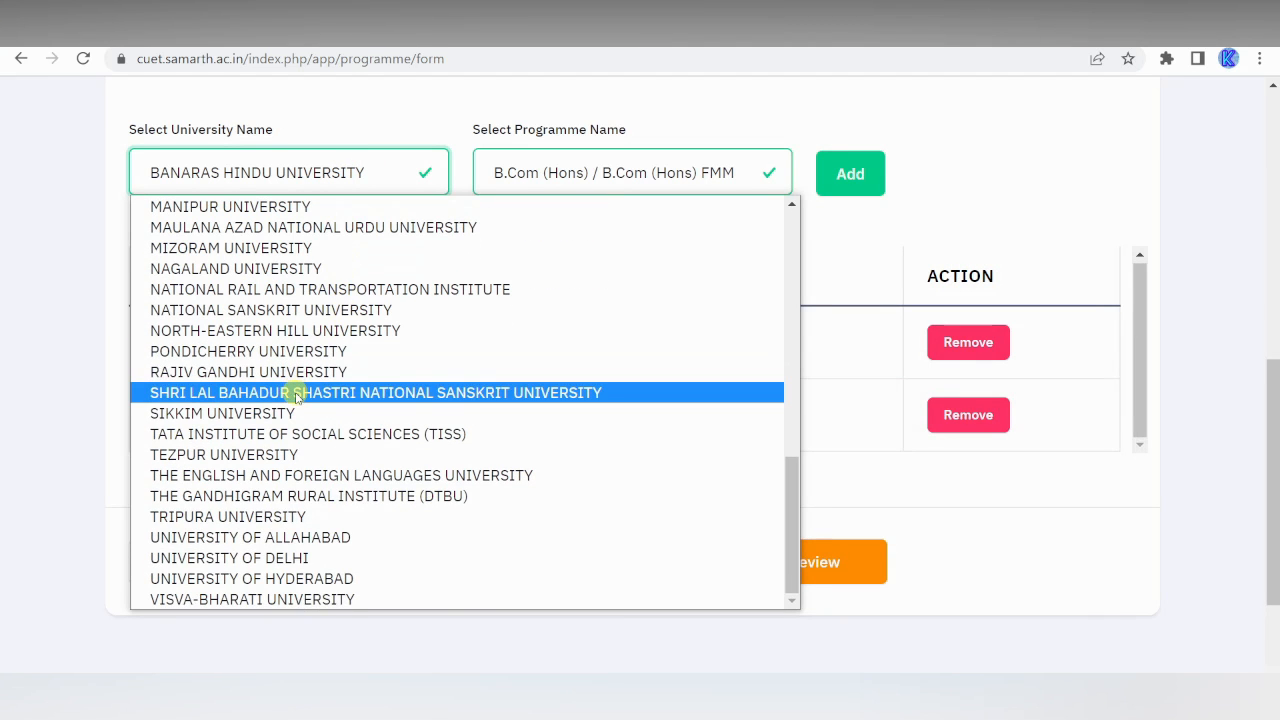
left_click(296, 557)
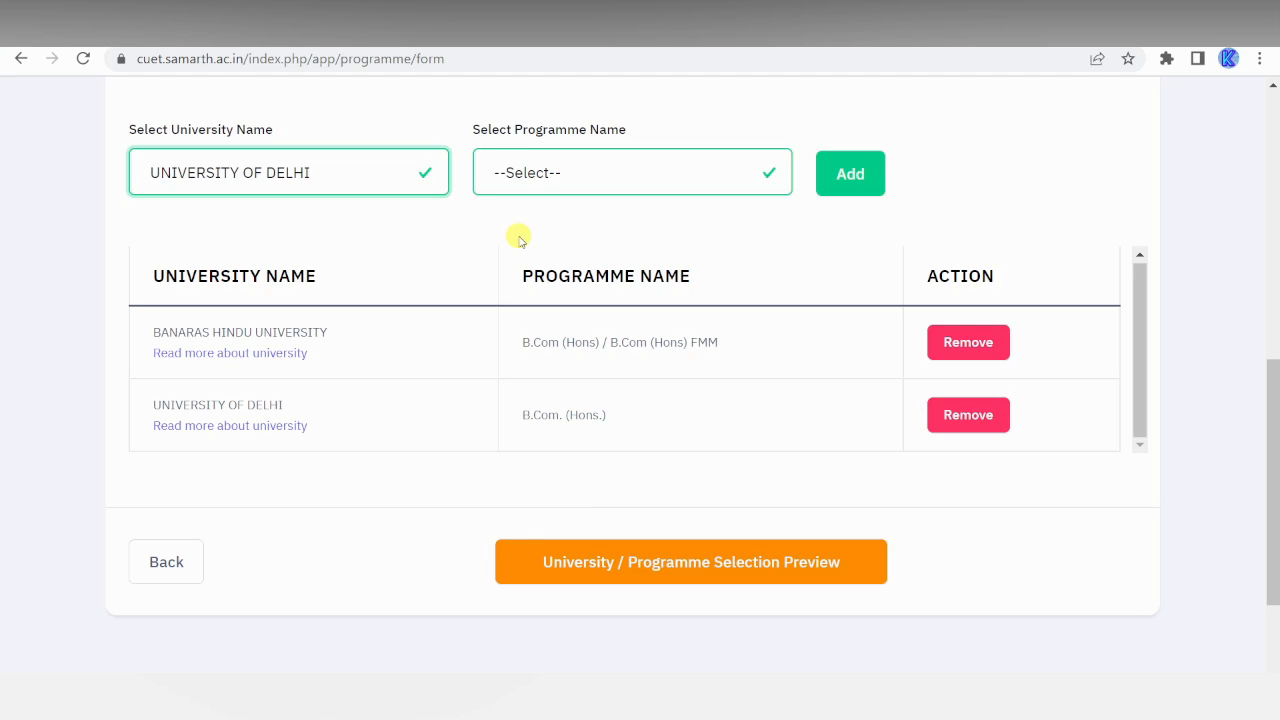
left_click(551, 176)
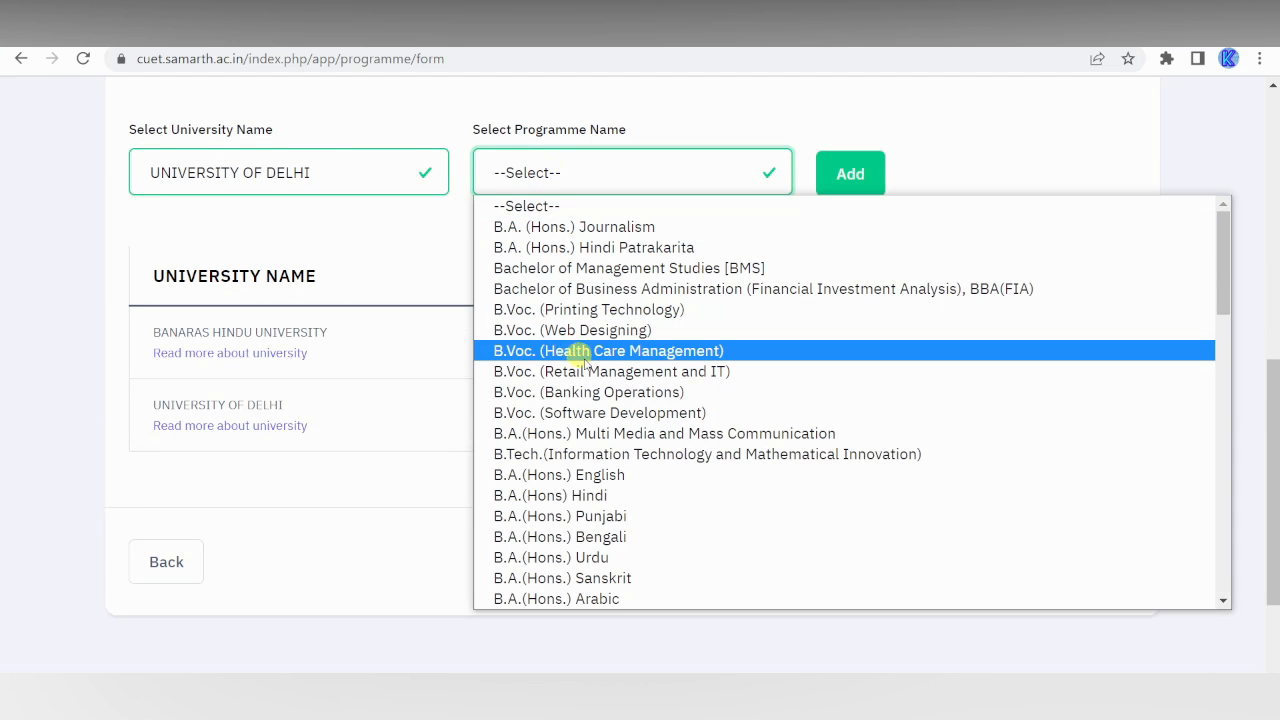
scroll(588, 367, "down", 1)
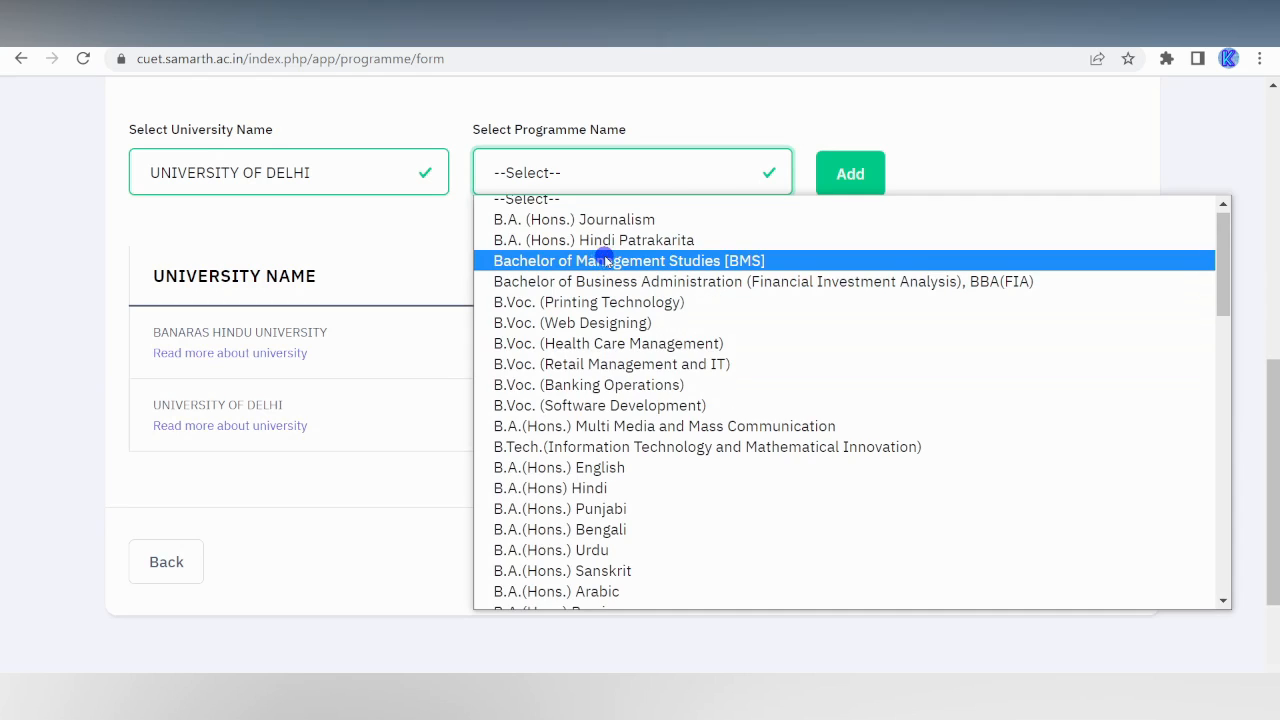
left_click(606, 260)
left_click(851, 174)
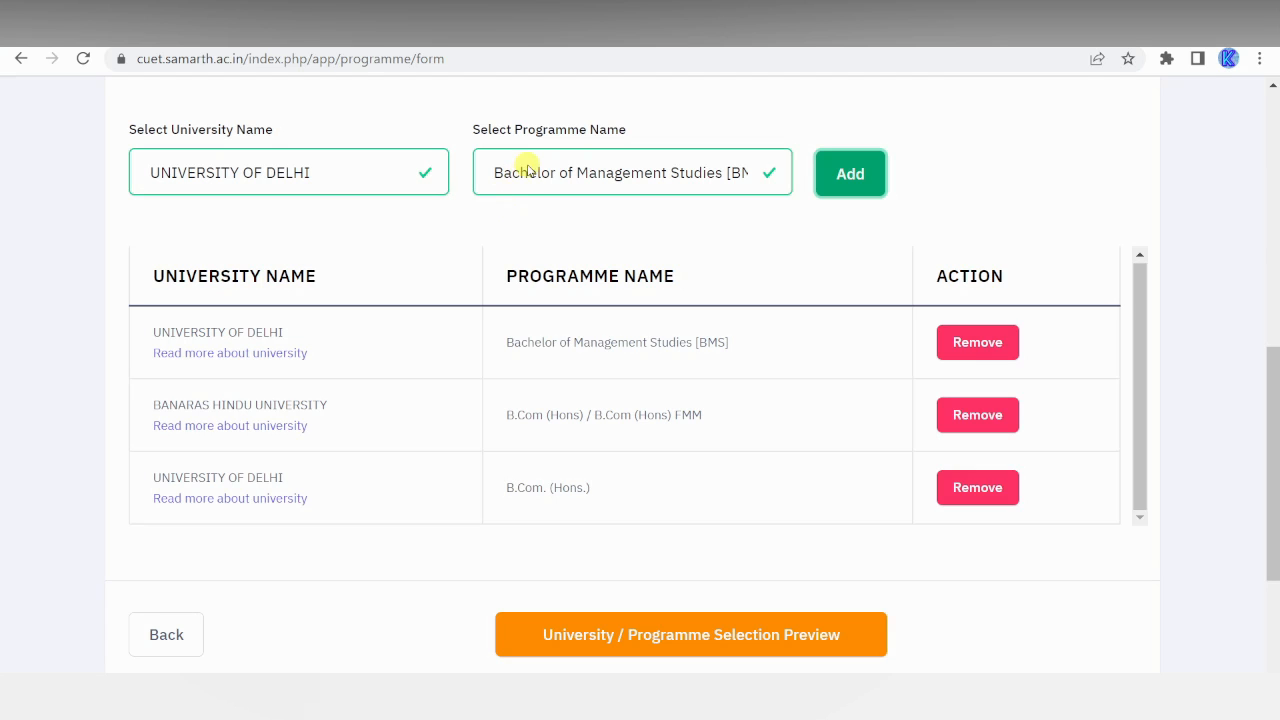
Step: Add Delhi's BBA (Financial Investment Analysis) programme to the choice list
left_click(523, 168)
scroll(575, 360, "down", 1)
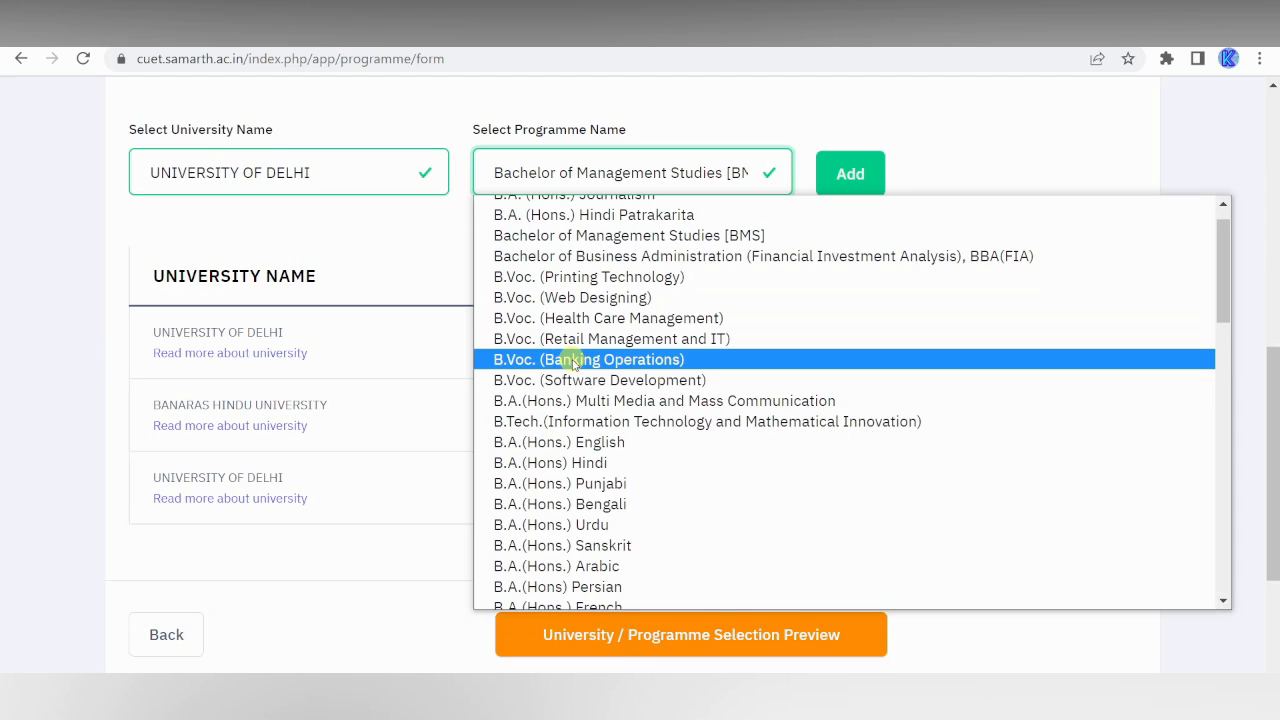
scroll(575, 362, "up", 1)
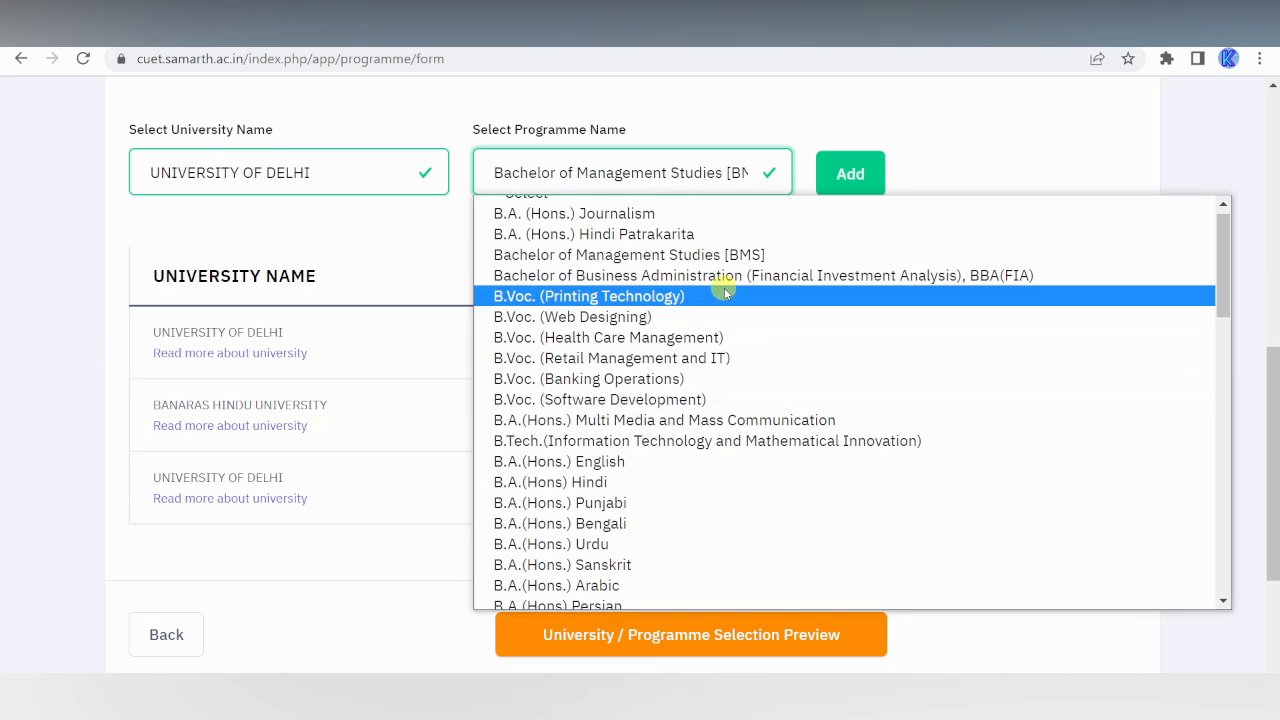
left_click(743, 277)
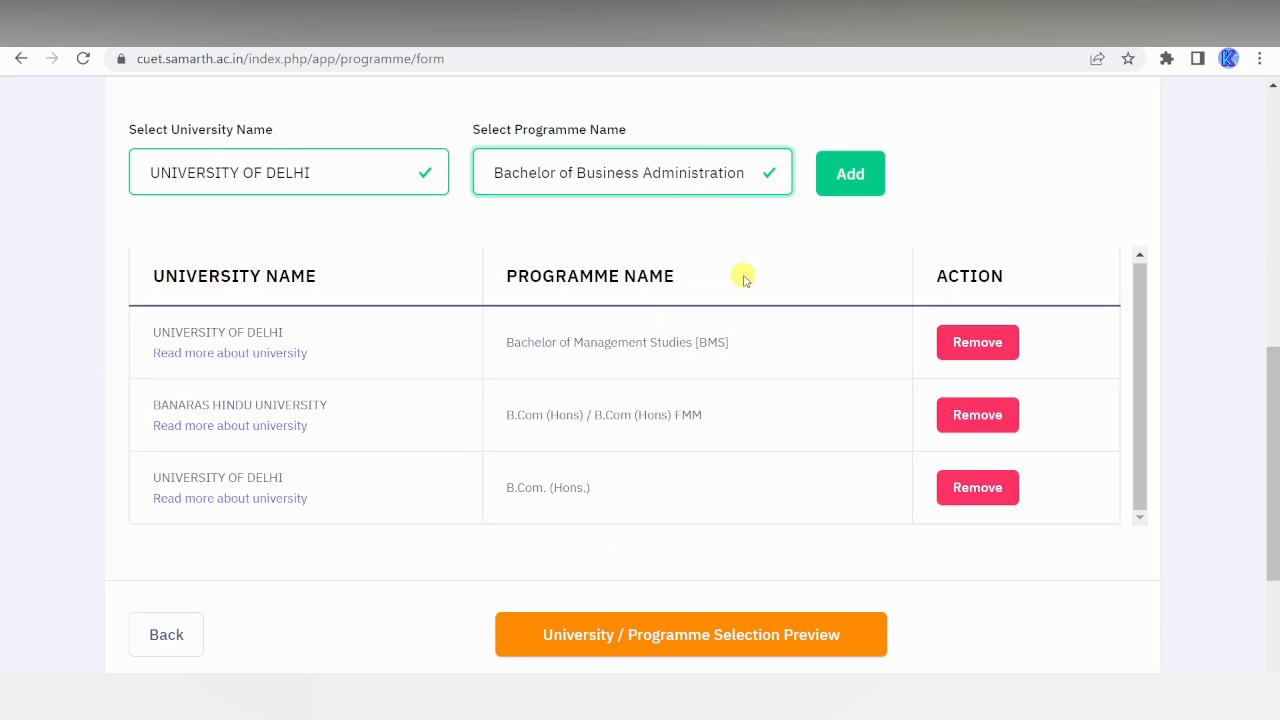
left_click(876, 181)
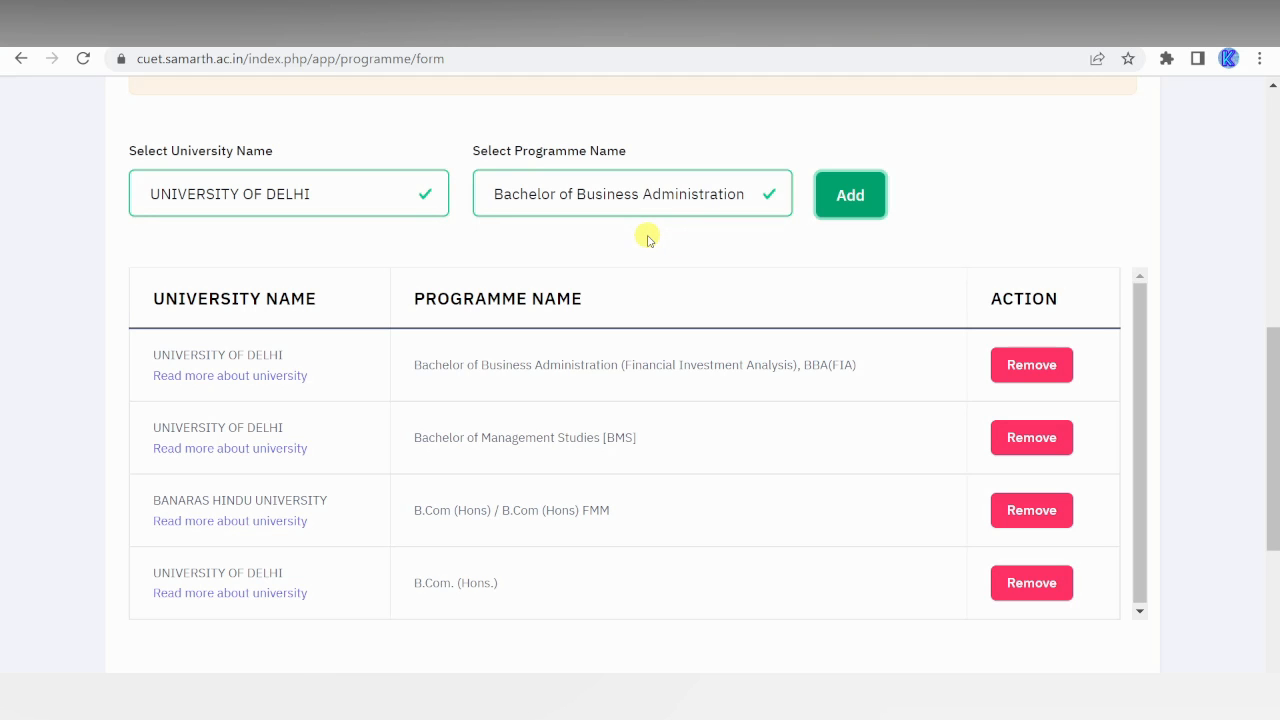
Step: Add Delhi's B.Com. programme as the fifth choice
scroll(647, 240, "down", 3)
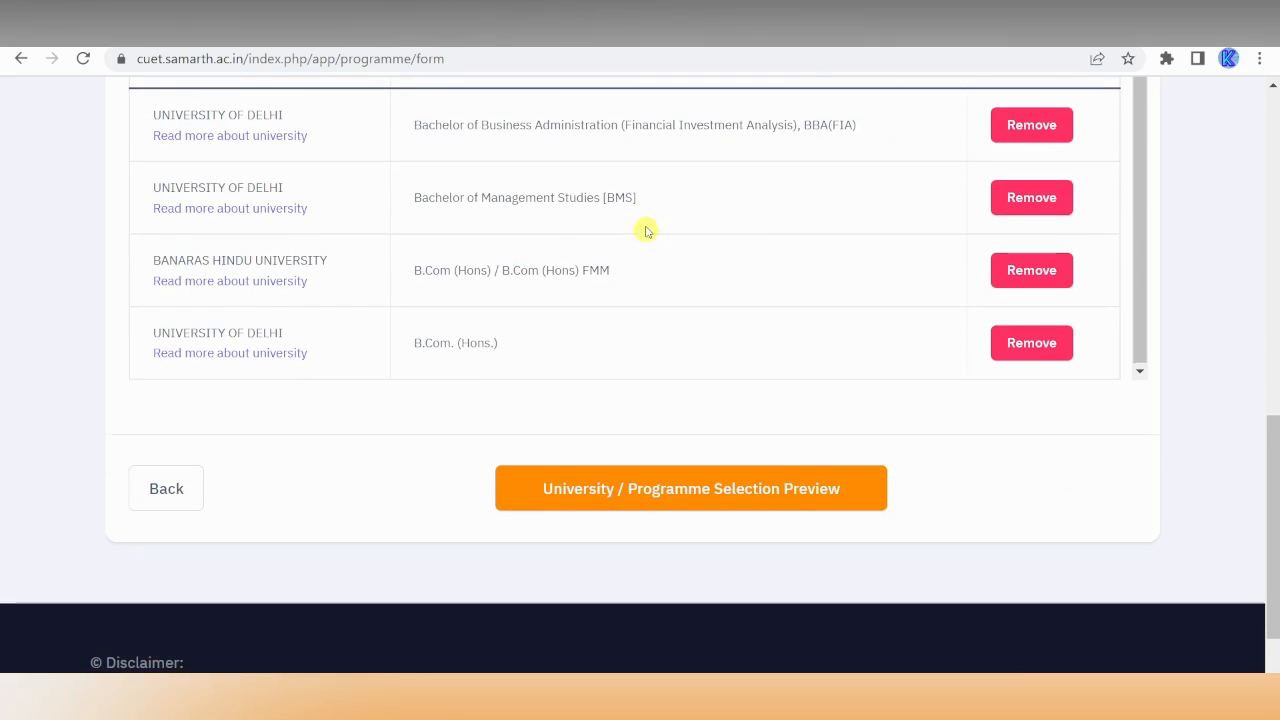
scroll(645, 225, "up", 1)
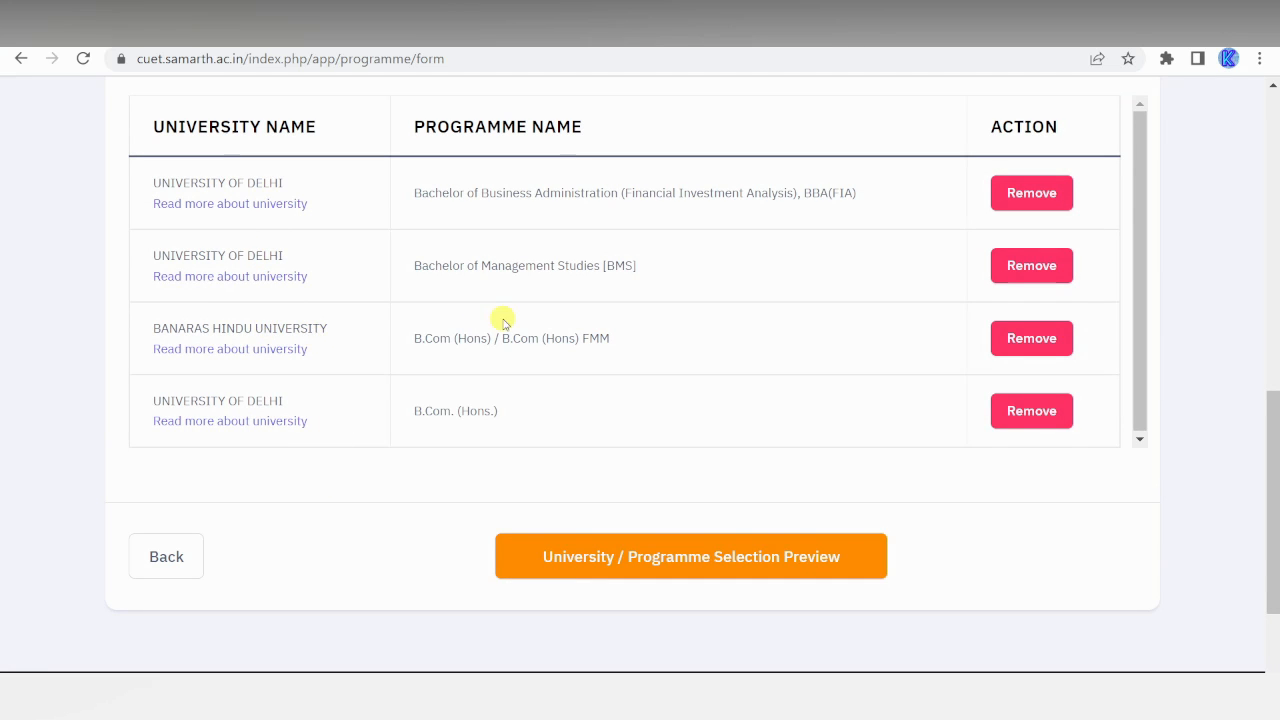
scroll(500, 320, "up", 1)
left_click(549, 155)
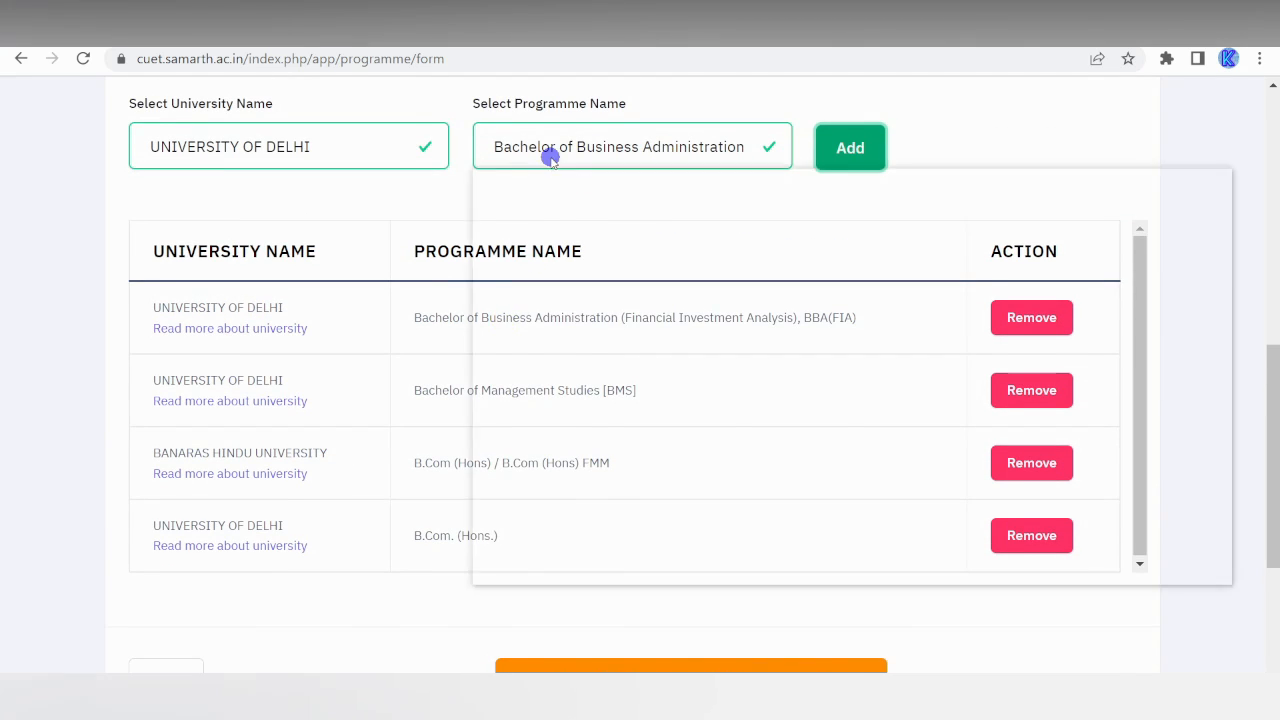
scroll(596, 367, "down", 1)
scroll(610, 360, "down", 3)
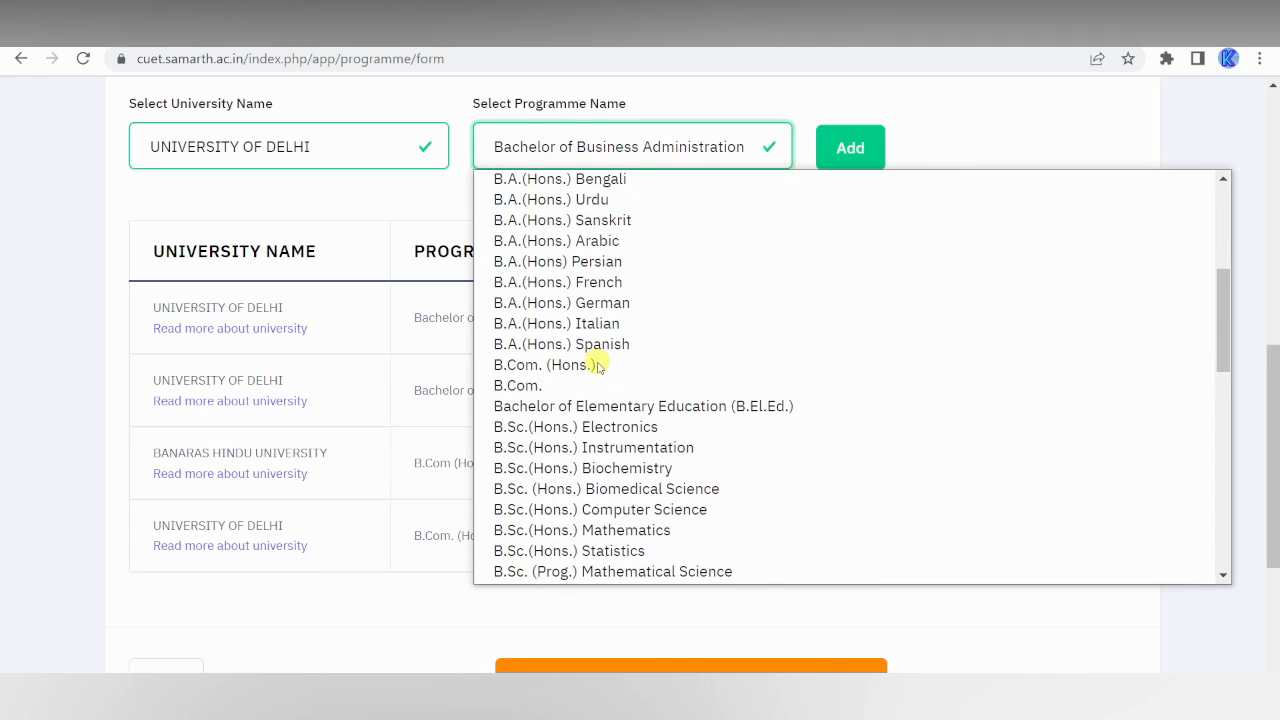
left_click(541, 386)
left_click(845, 147)
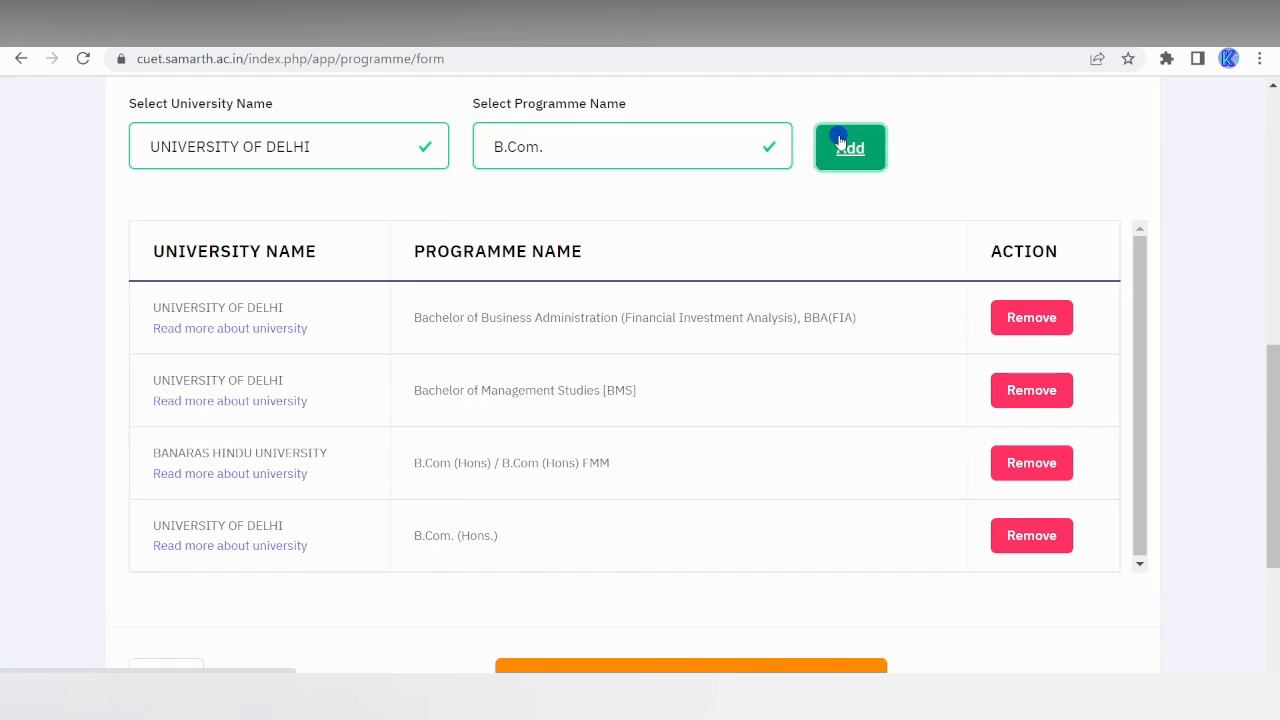
scroll(676, 270, "down", 2)
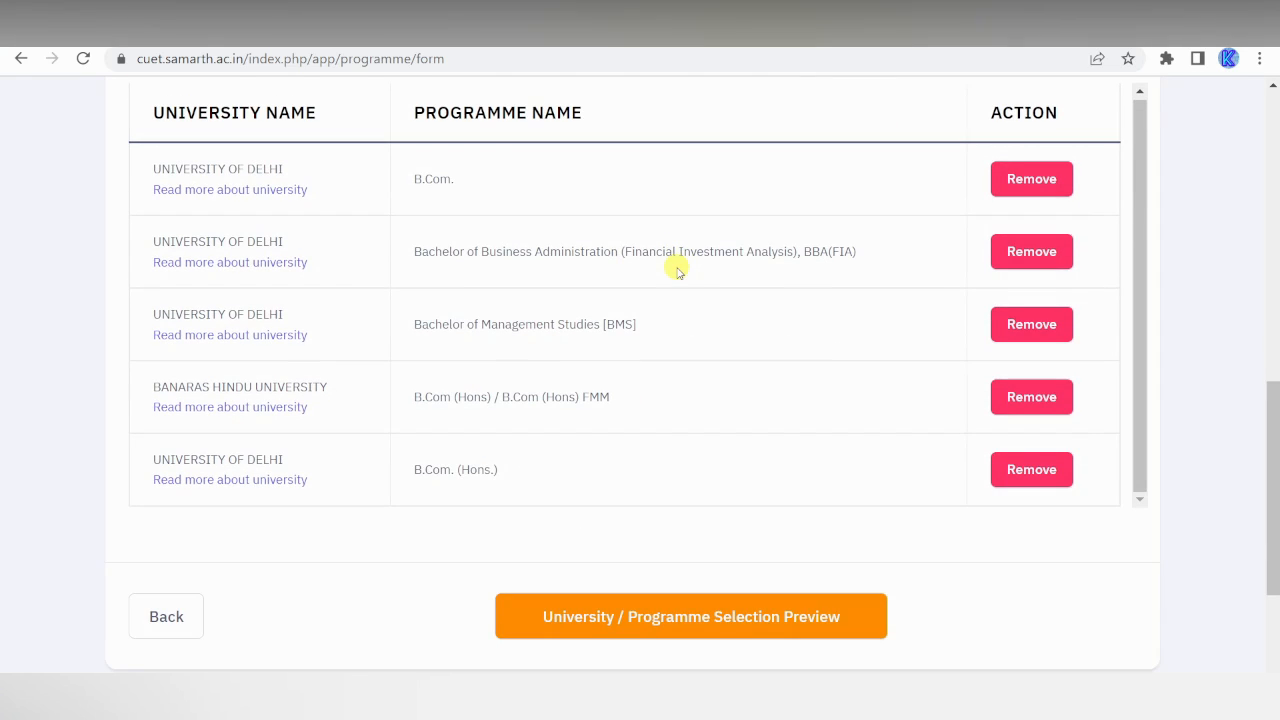
scroll(663, 608, "down", 1)
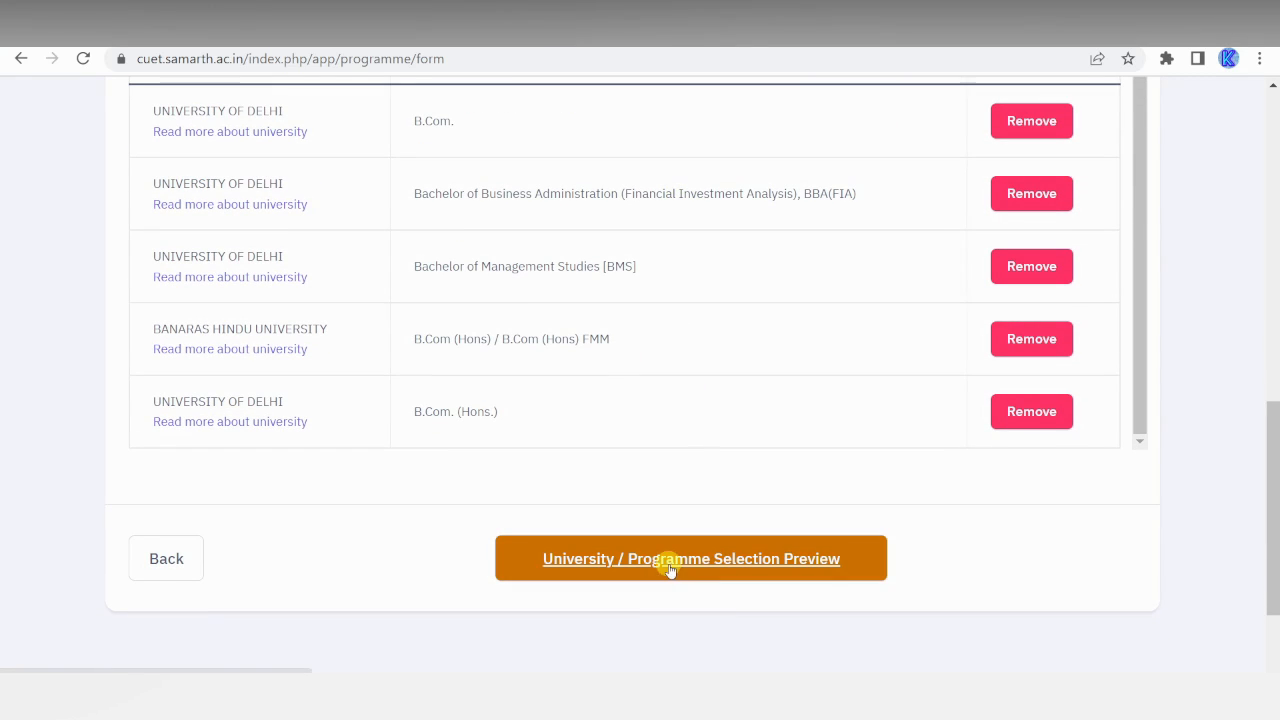
Step: Review the five numbered programme choices in the preview, then continue to test paper selection
left_click(669, 566)
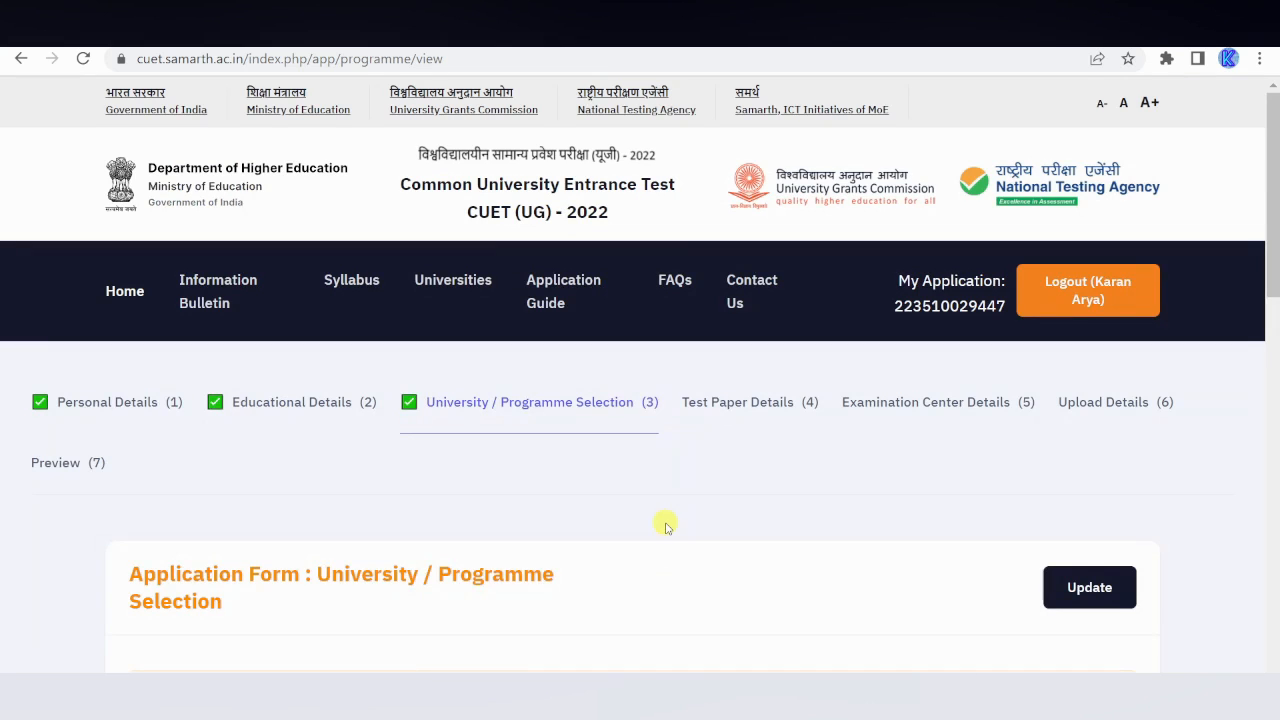
scroll(665, 525, "down", 3)
scroll(651, 409, "down", 7)
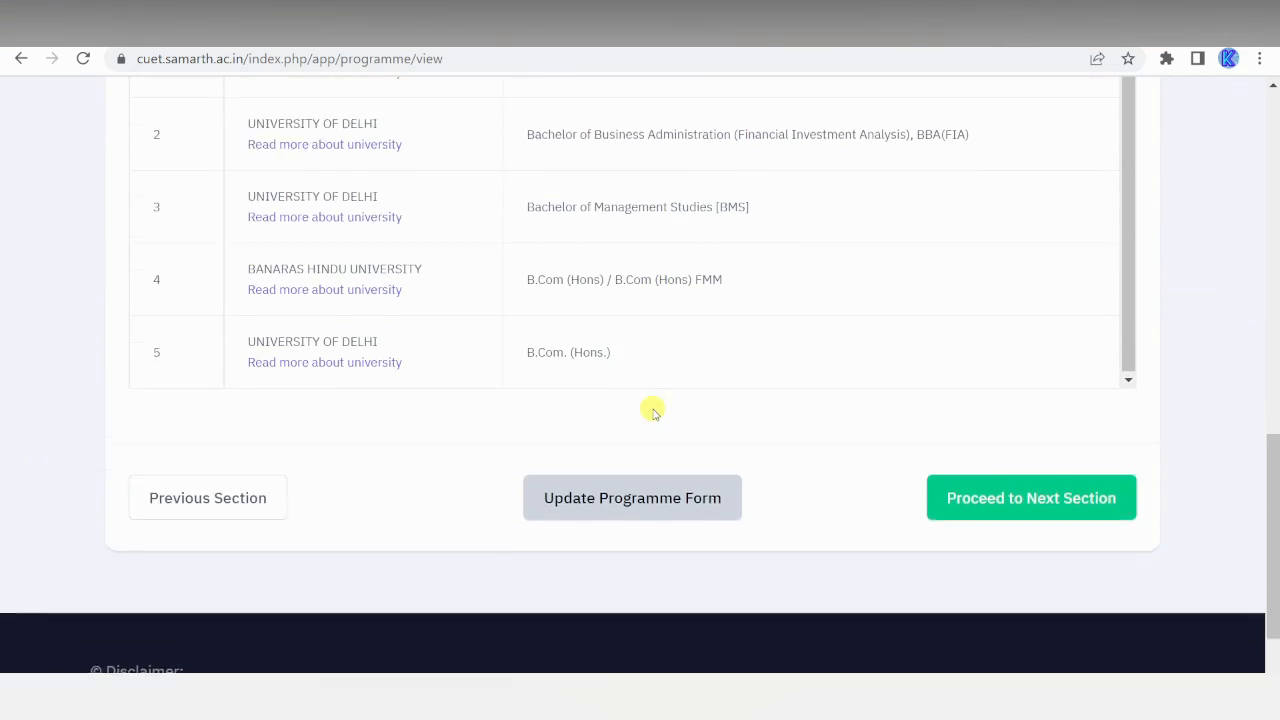
scroll(502, 250, "up", 1)
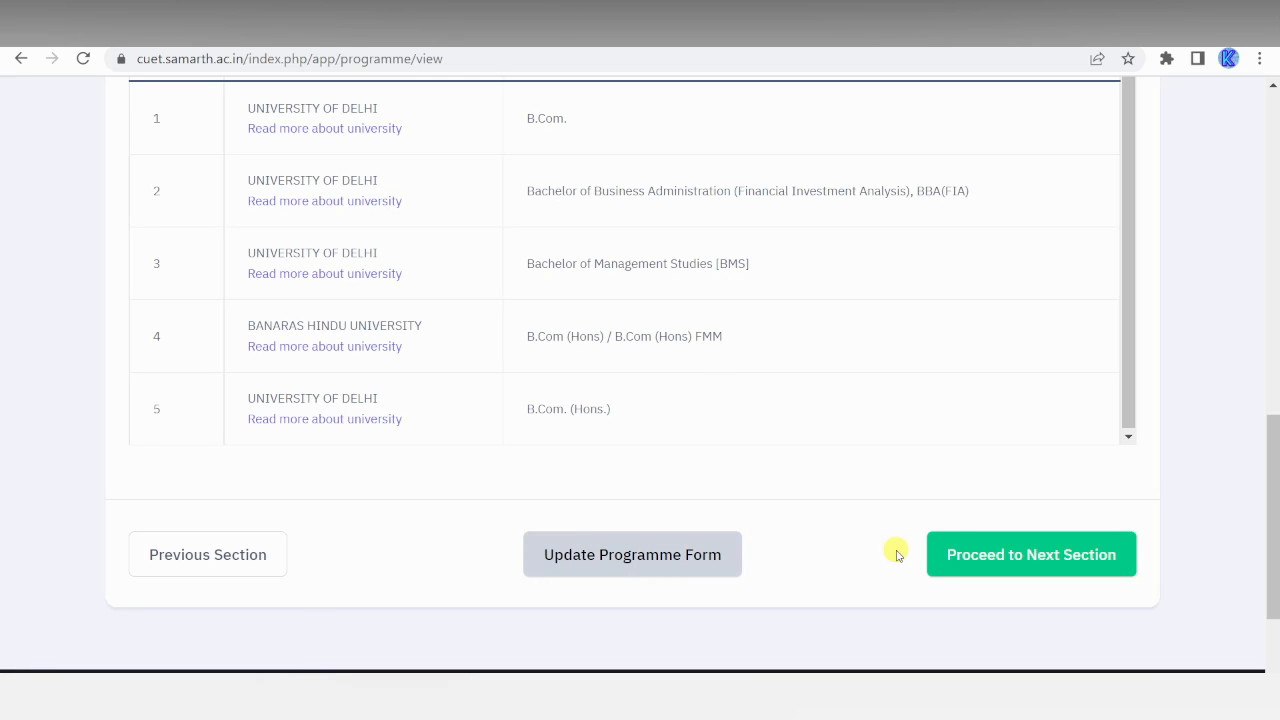
left_click(962, 550)
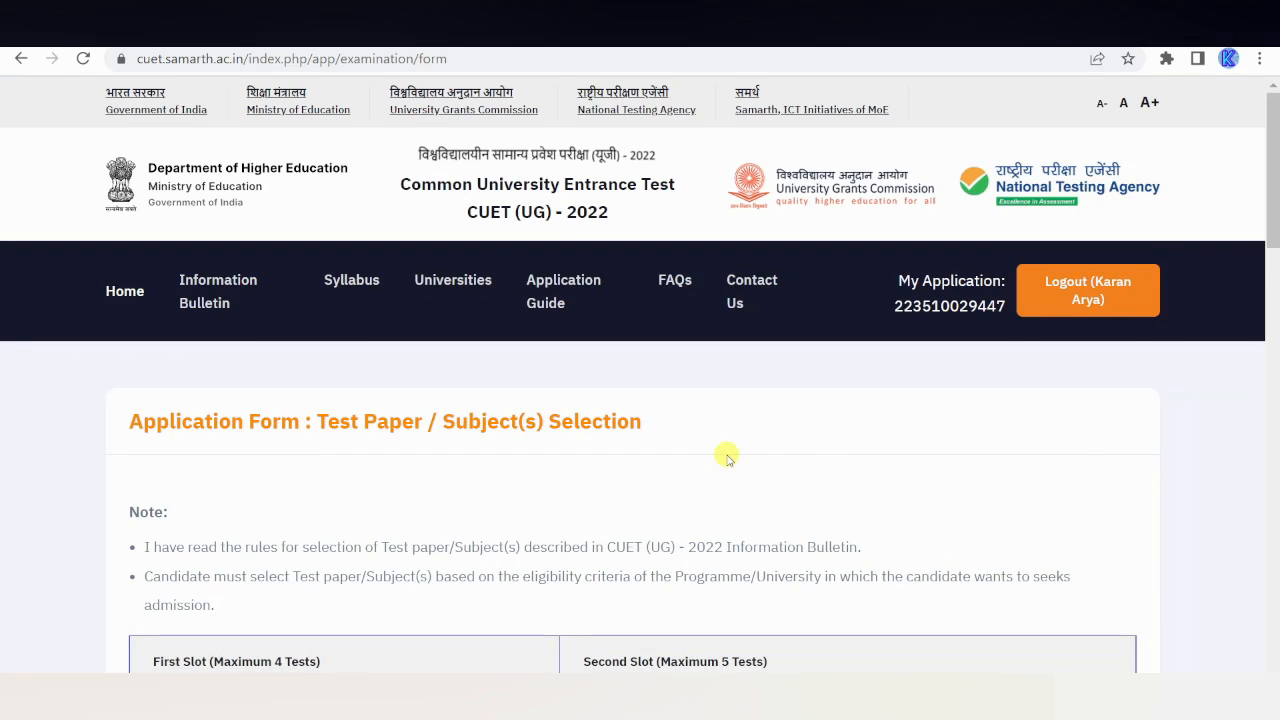
Step: Scroll through the empty First Slot and Second Slot subject fields of the test paper form
scroll(725, 454, "down", 5)
scroll(585, 310, "up", 1)
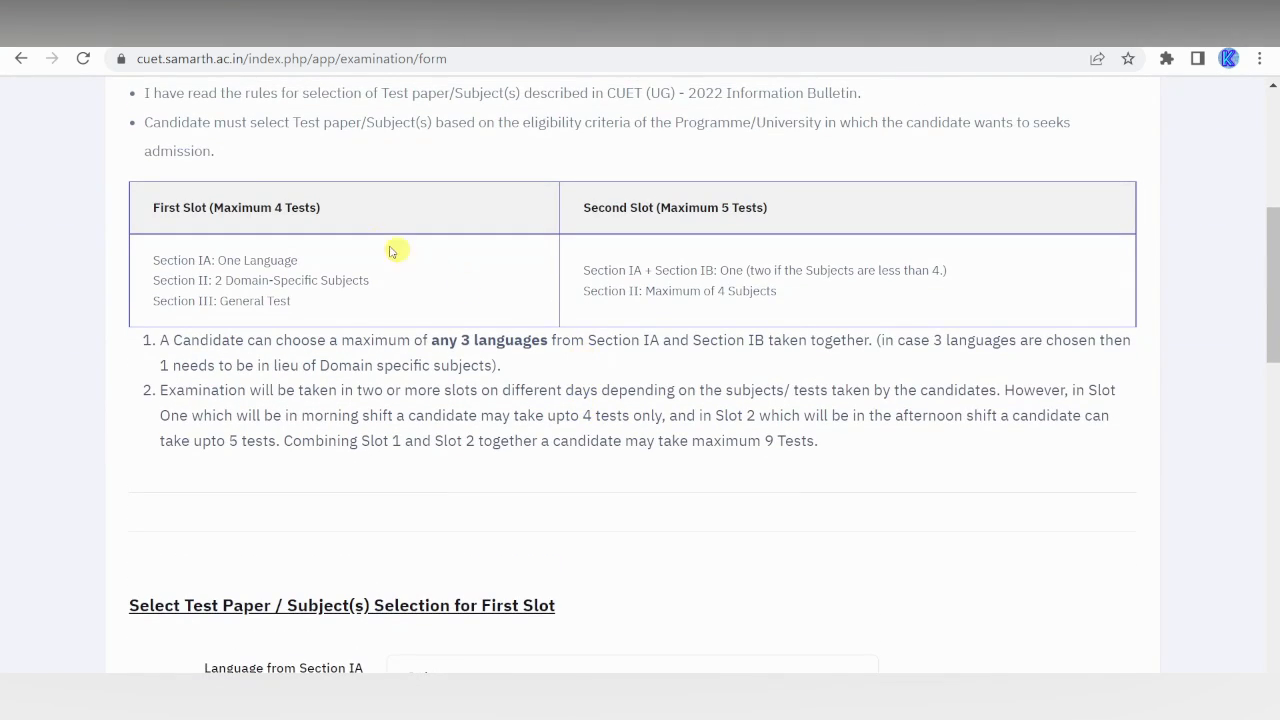
scroll(391, 251, "up", 3)
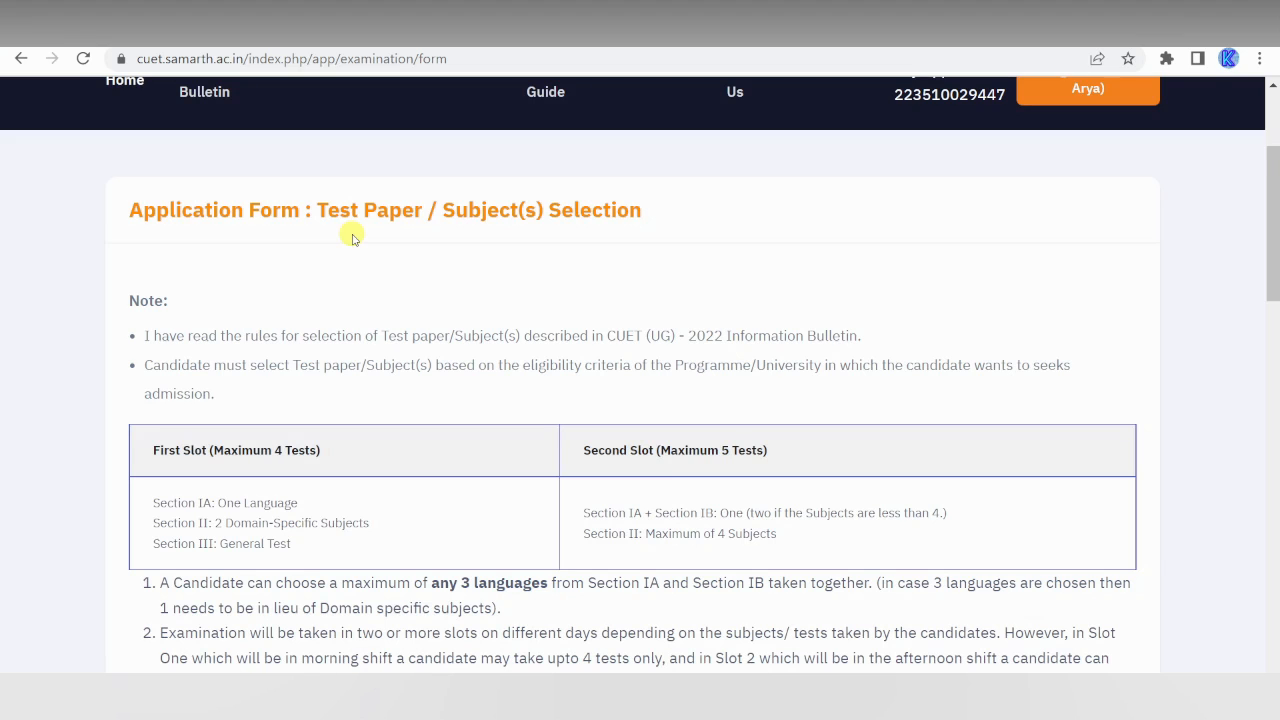
scroll(352, 238, "down", 2)
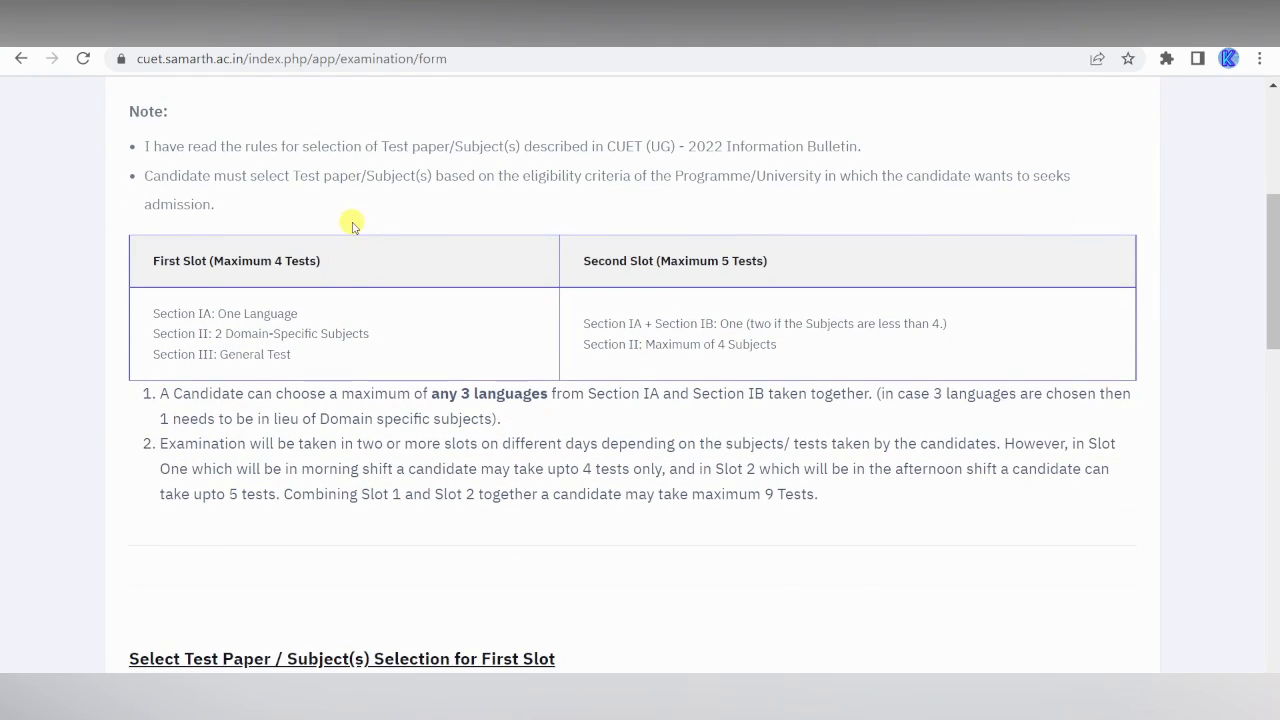
scroll(410, 405, "down", 7)
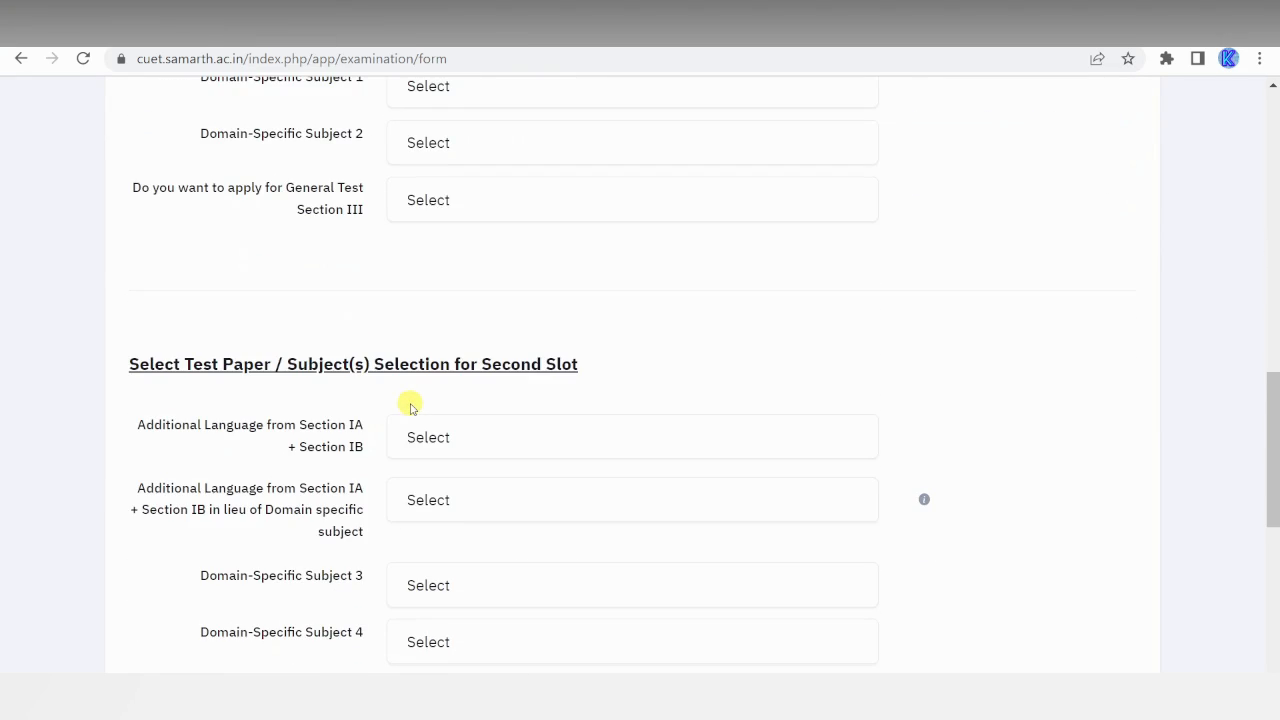
scroll(410, 405, "down", 2)
scroll(410, 405, "up", 1)
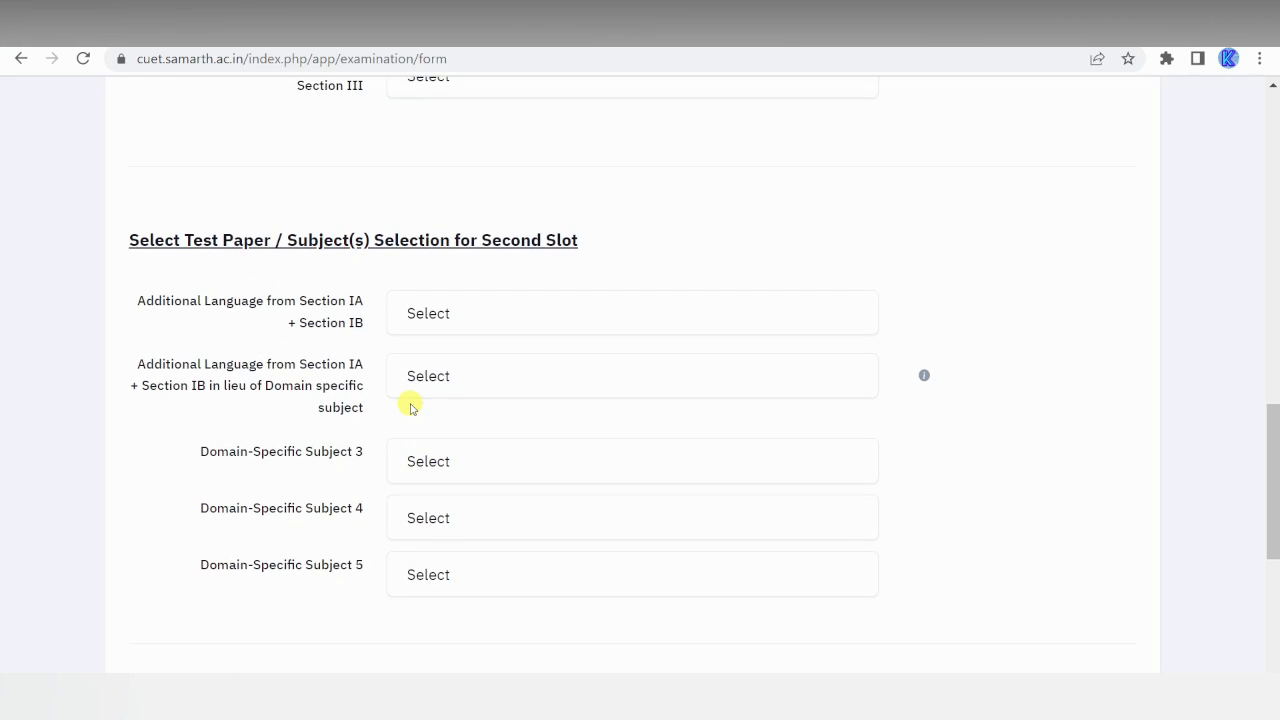
scroll(391, 380, "up", 3)
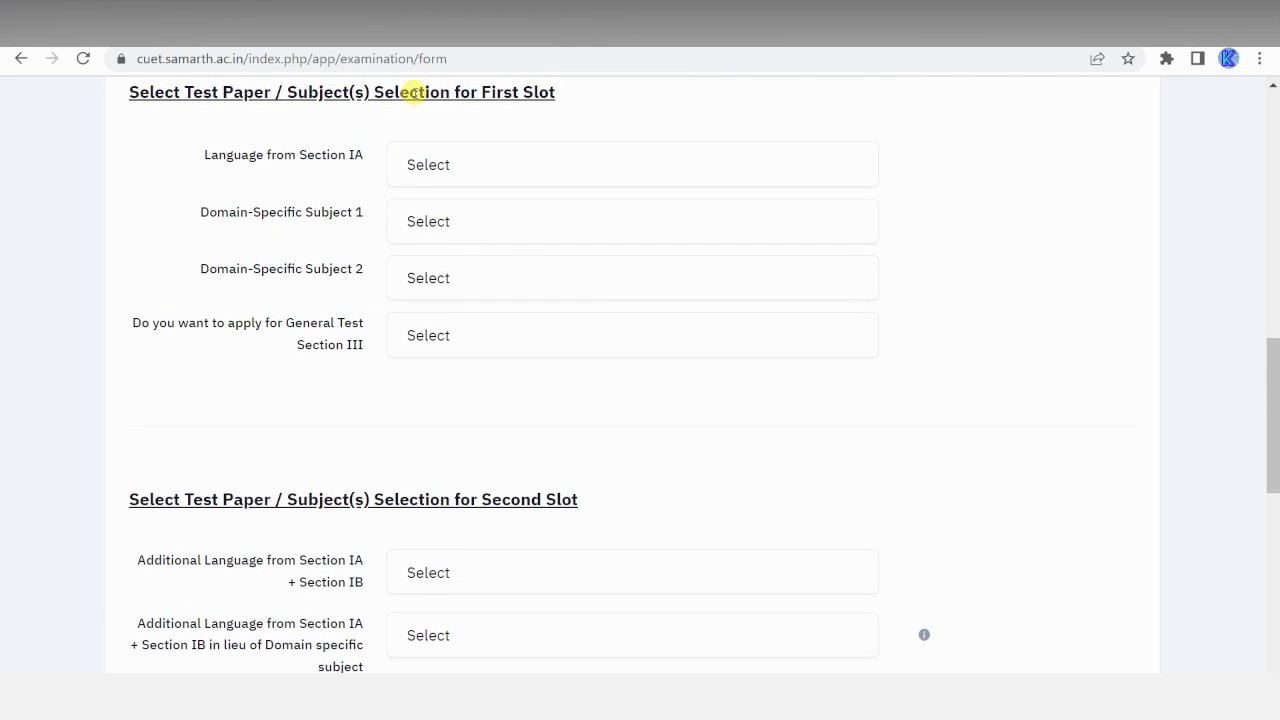
Step: In a new tab, search Google for 'du ug admission 2022'
key("ctrl+t")
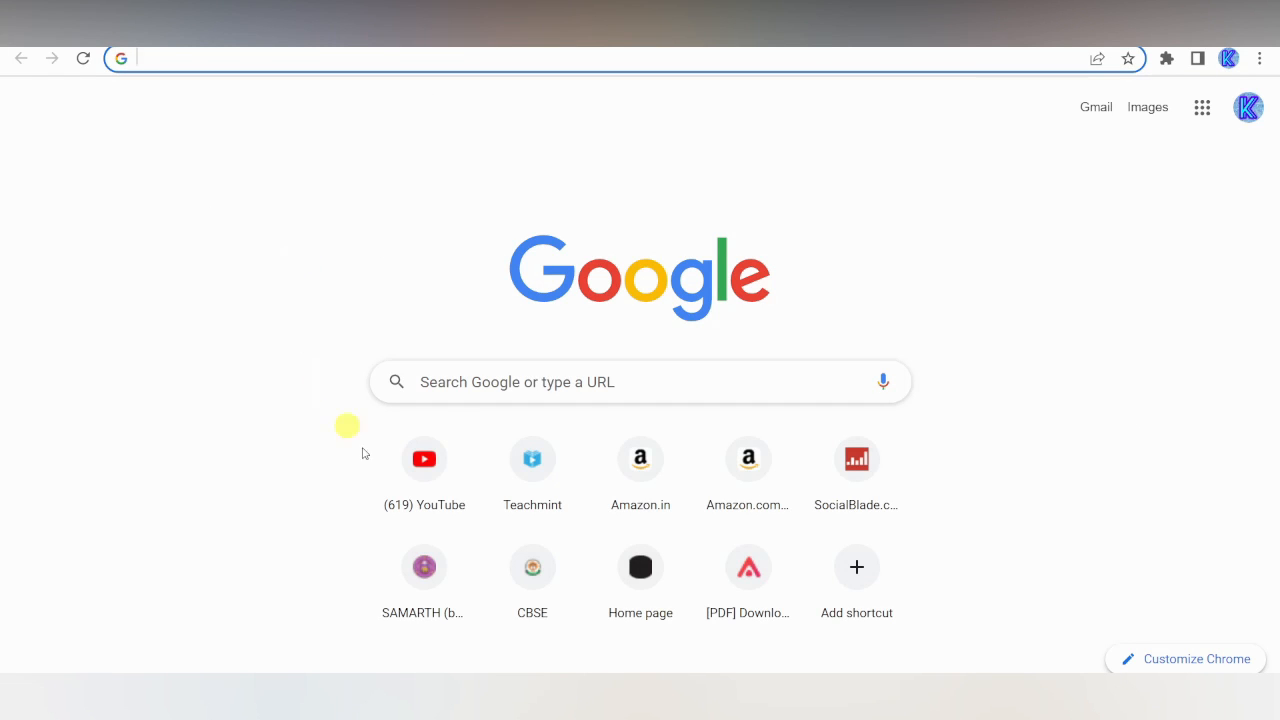
type("du")
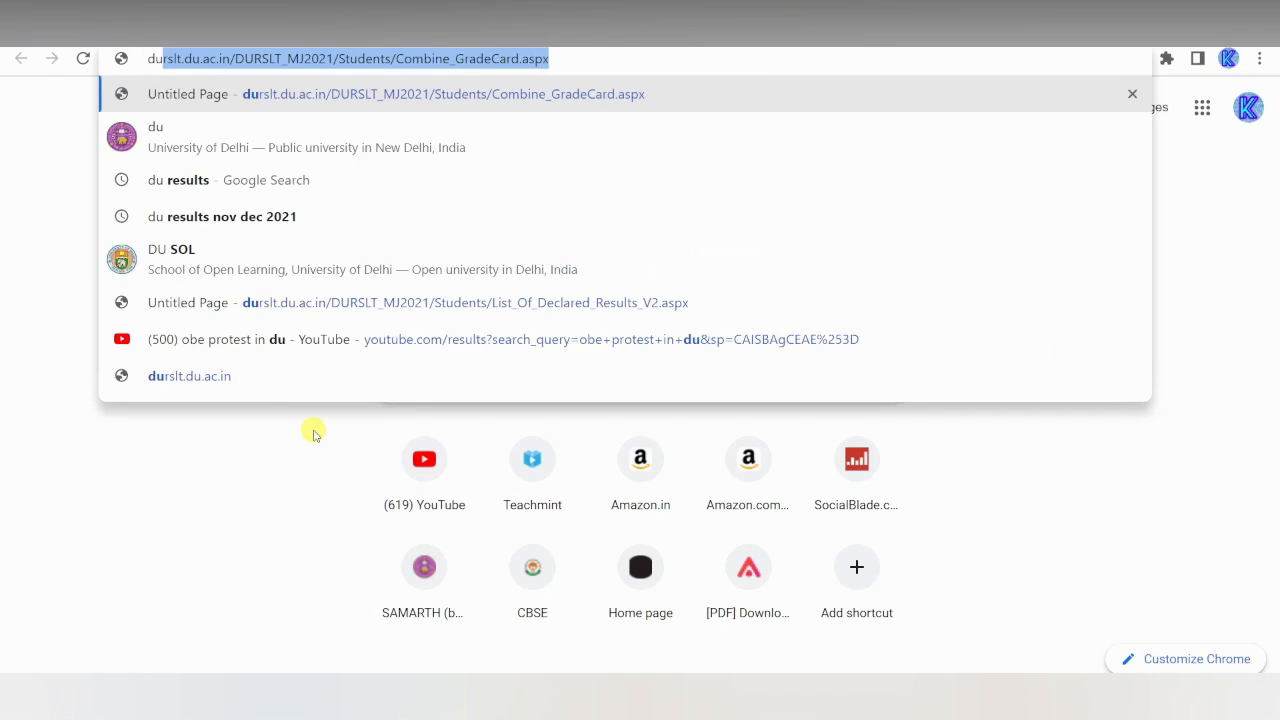
type(" ug")
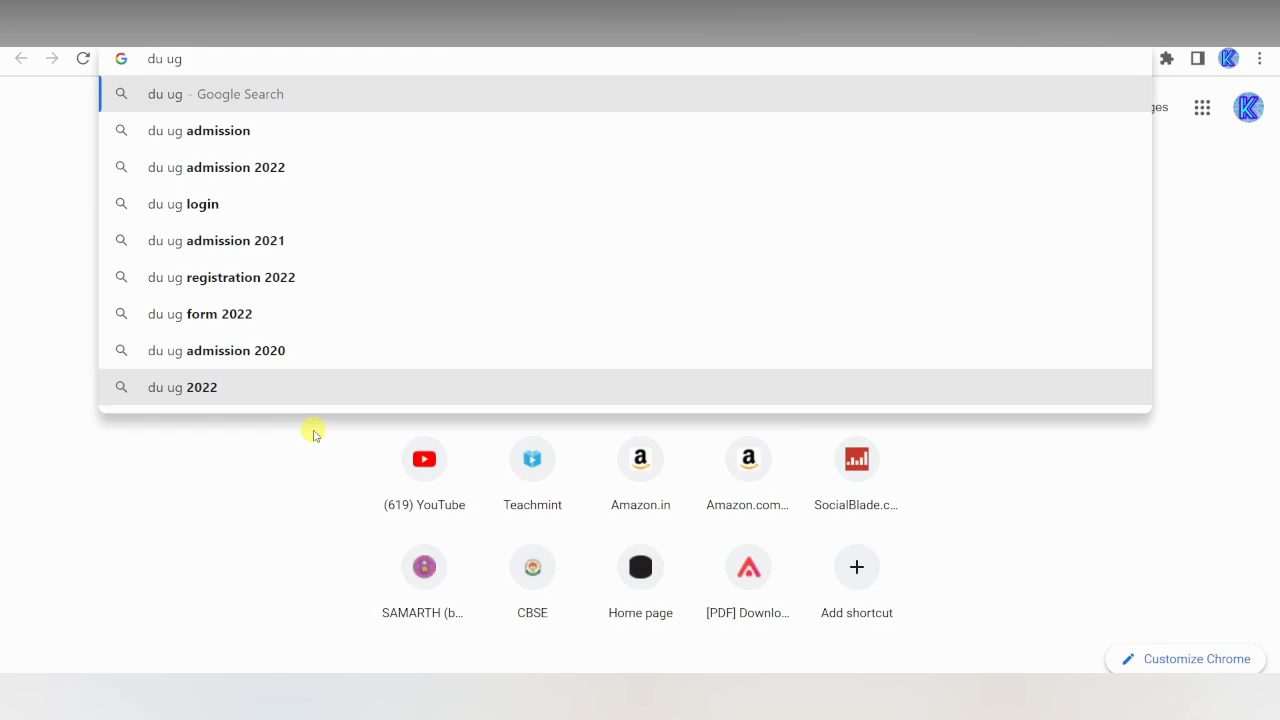
key("Down")
key("Return")
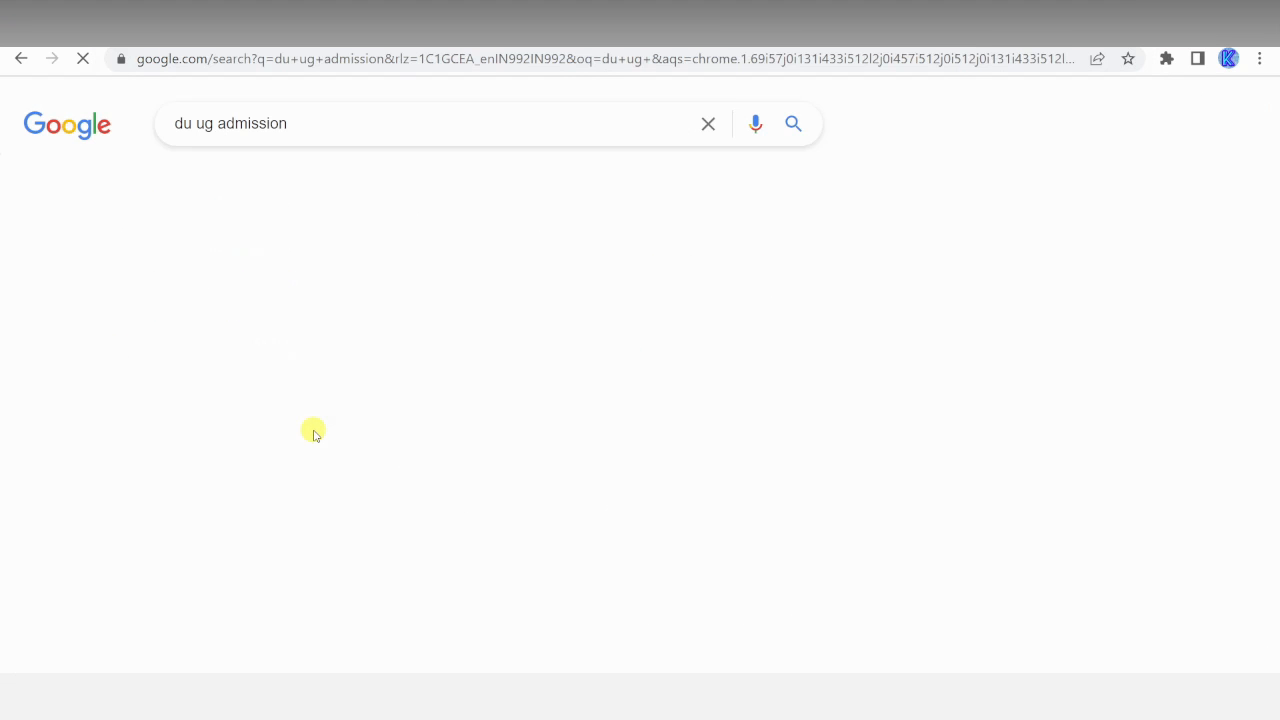
left_click(204, 298)
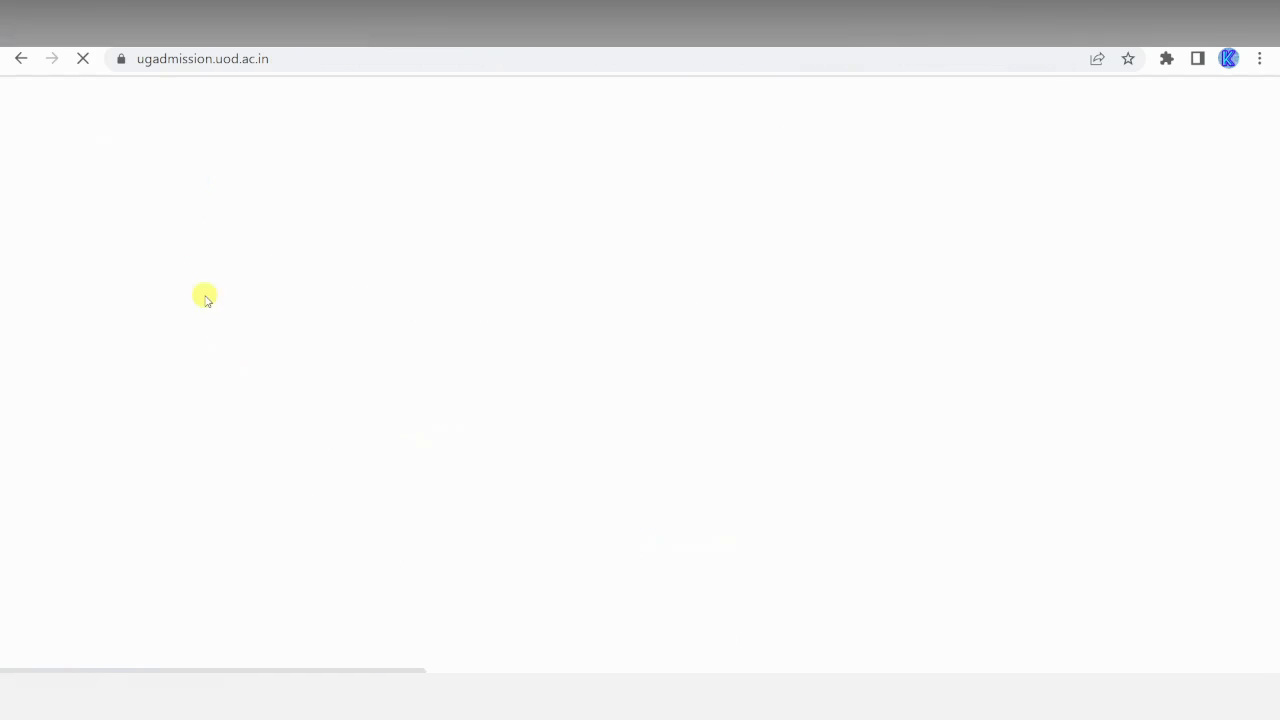
left_click(20, 60)
scroll(137, 303, "down", 1)
scroll(140, 306, "up", 1)
left_click(340, 110)
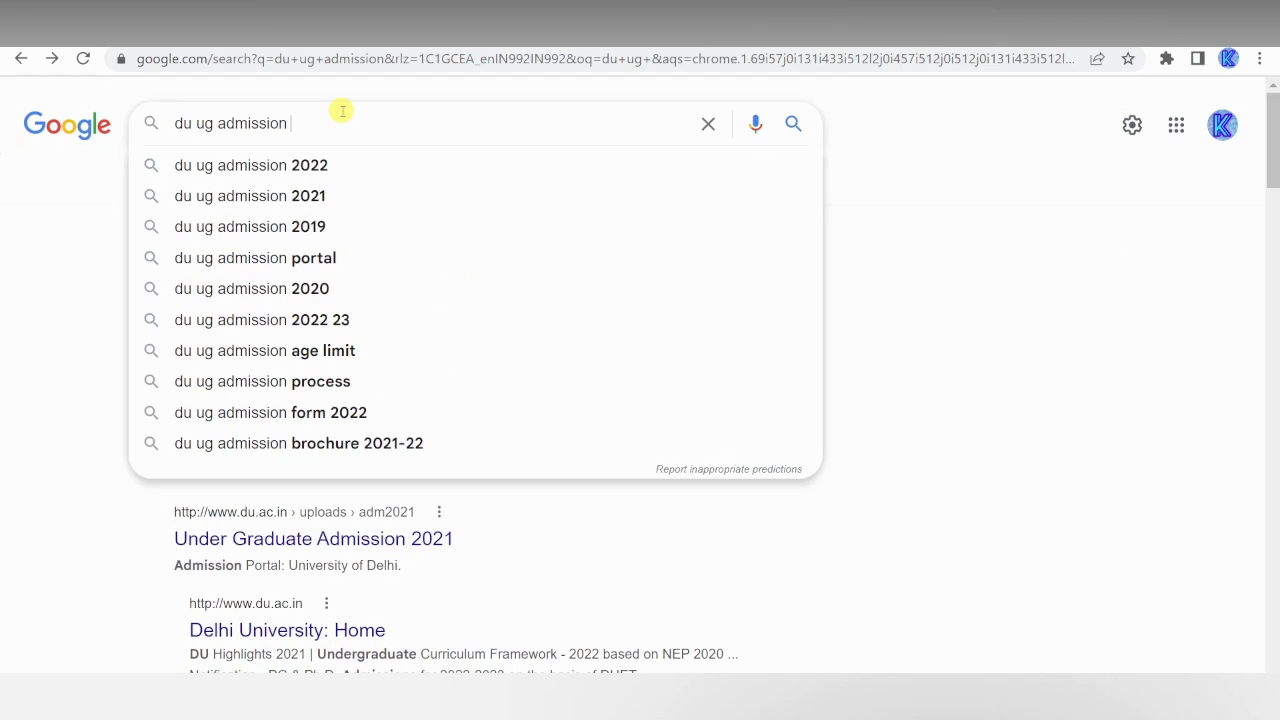
key("Down")
key("Return")
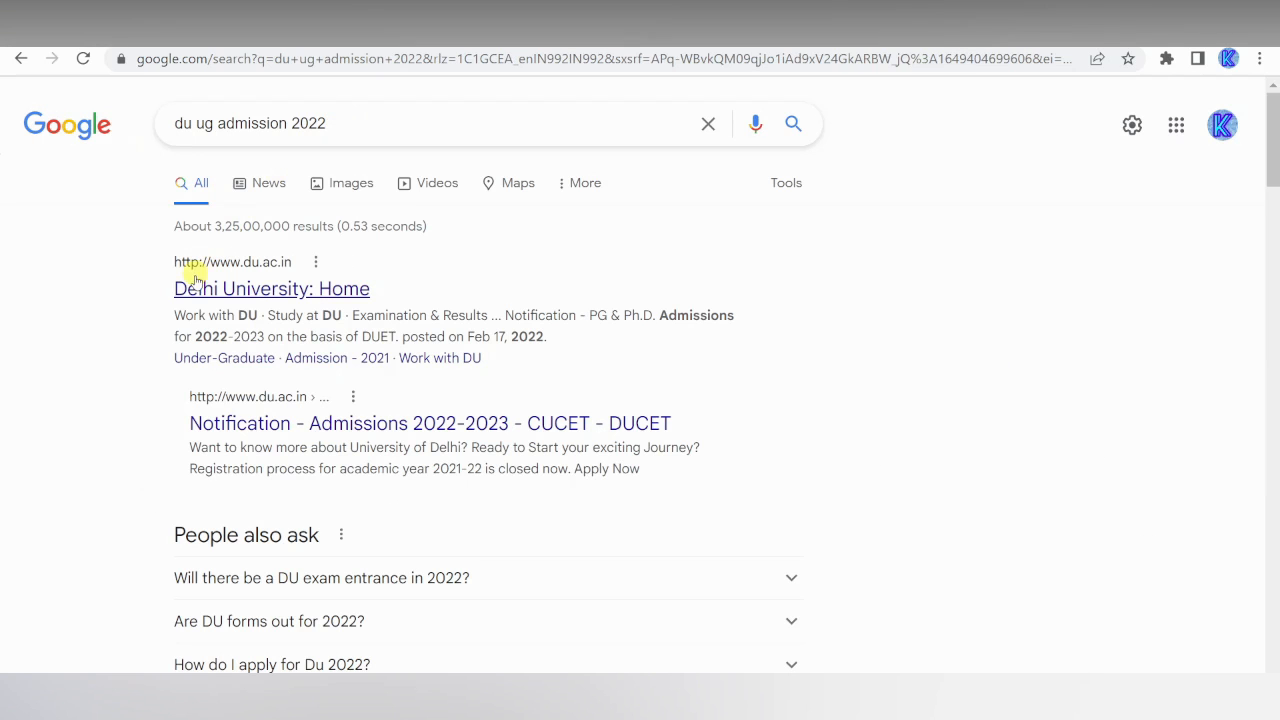
Step: Navigate Delhi University's Admissions 2022-23 site to the B.Com. (Hons) eligibility page
left_click(190, 296)
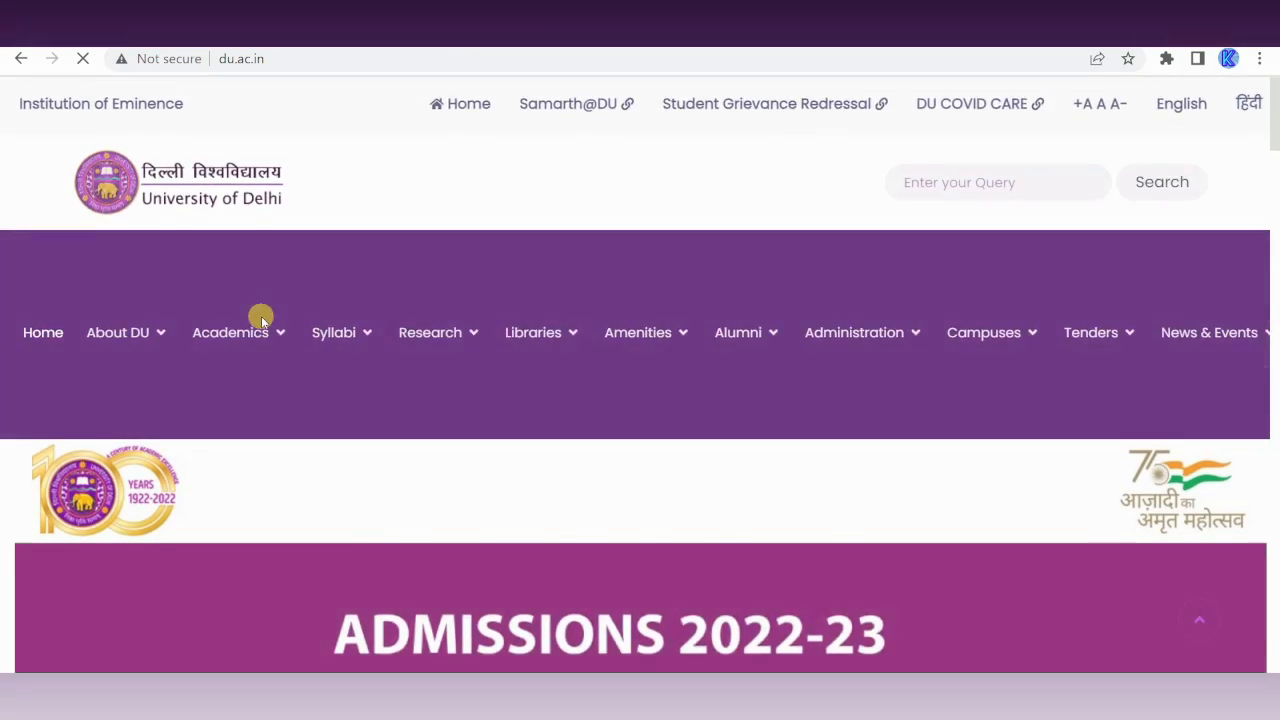
scroll(261, 316, "down", 3)
left_click(147, 474)
scroll(491, 300, "down", 10)
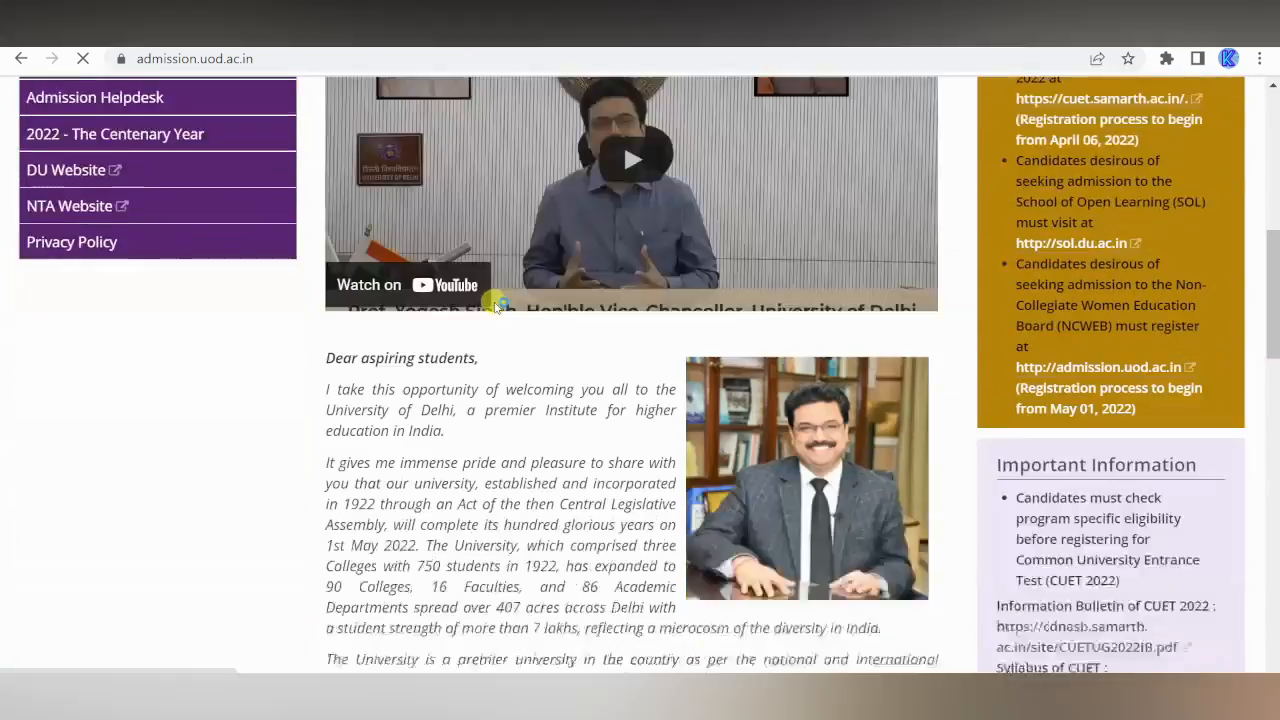
scroll(274, 217, "up", 4)
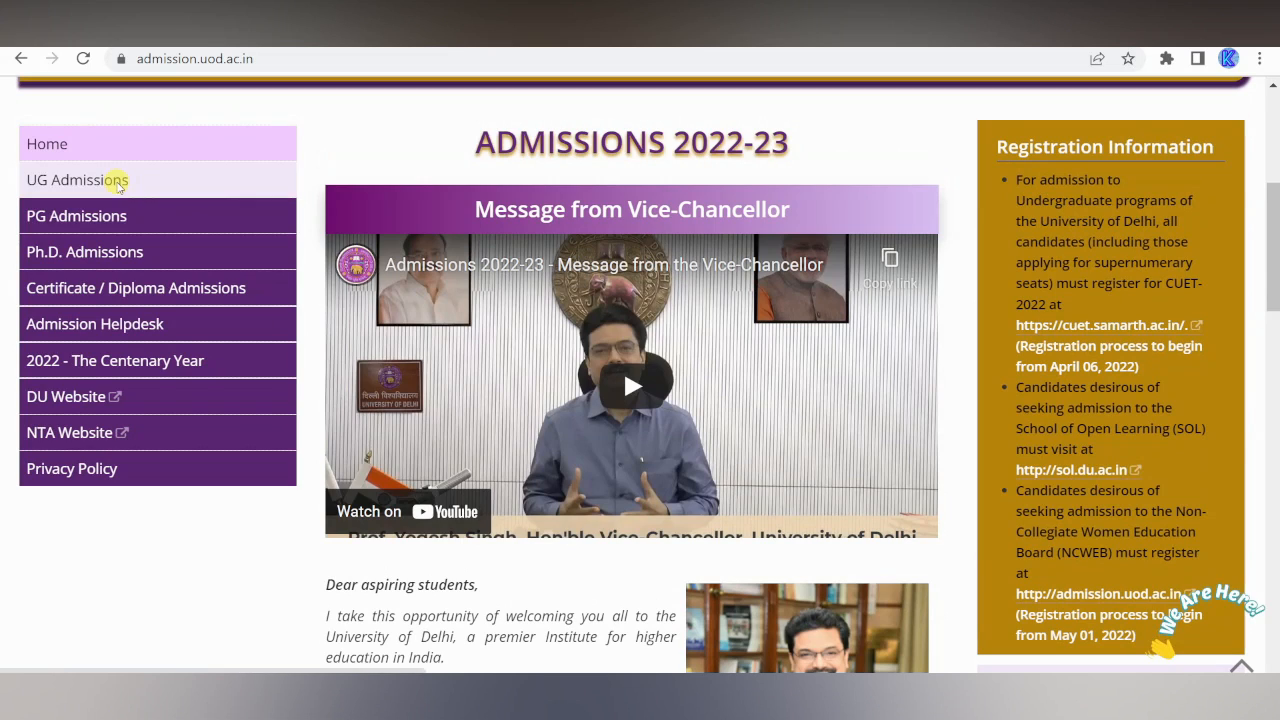
left_click(118, 184)
scroll(291, 303, "down", 3)
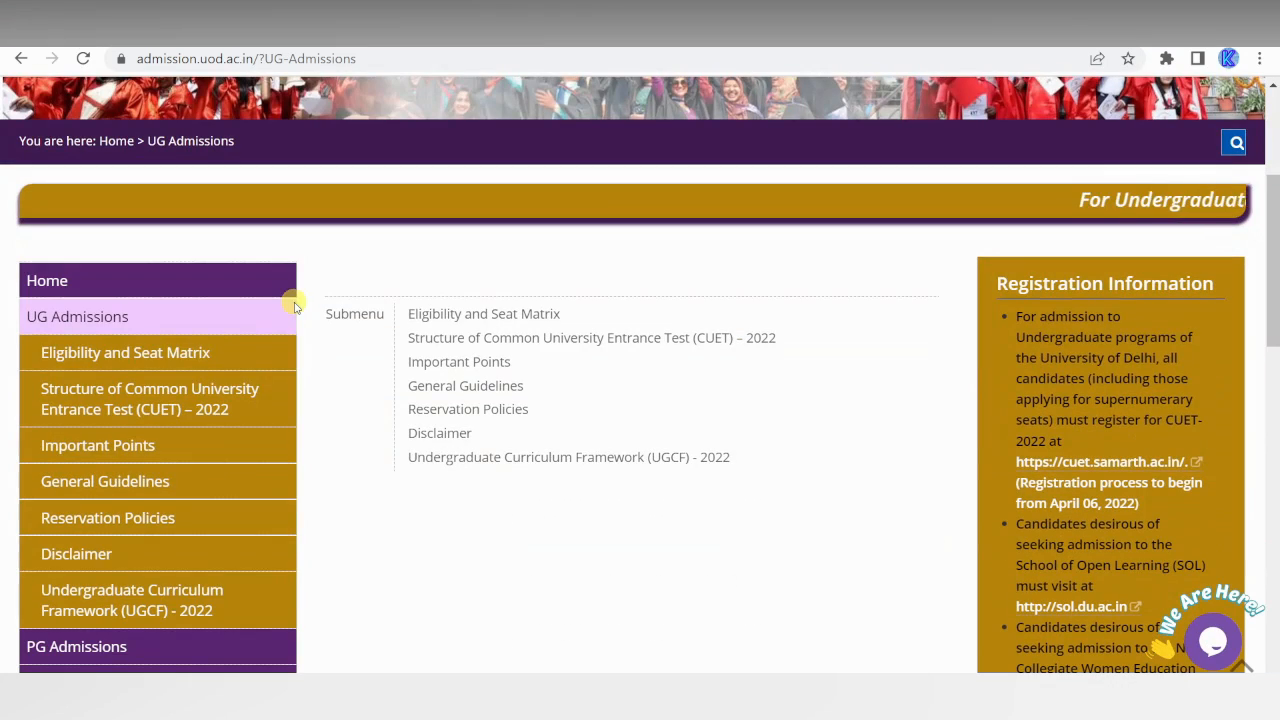
left_click(204, 352)
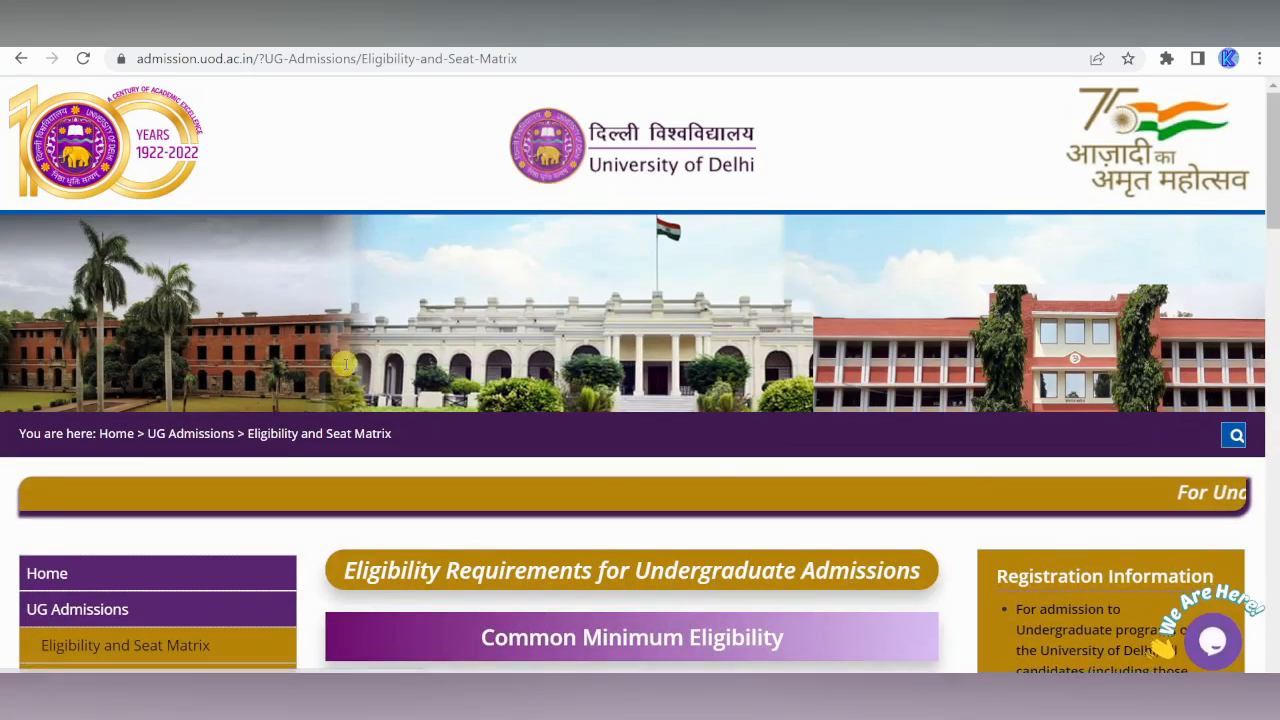
scroll(345, 365, "down", 5)
left_click(182, 275)
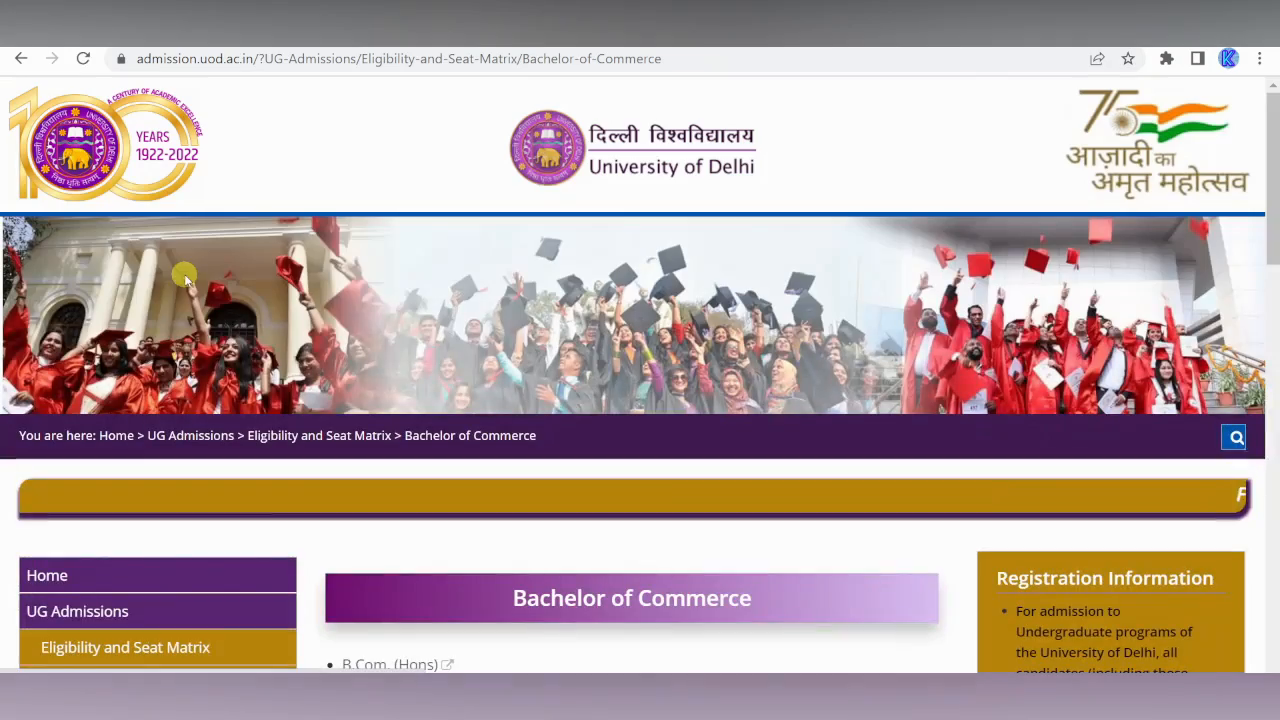
scroll(389, 371, "down", 5)
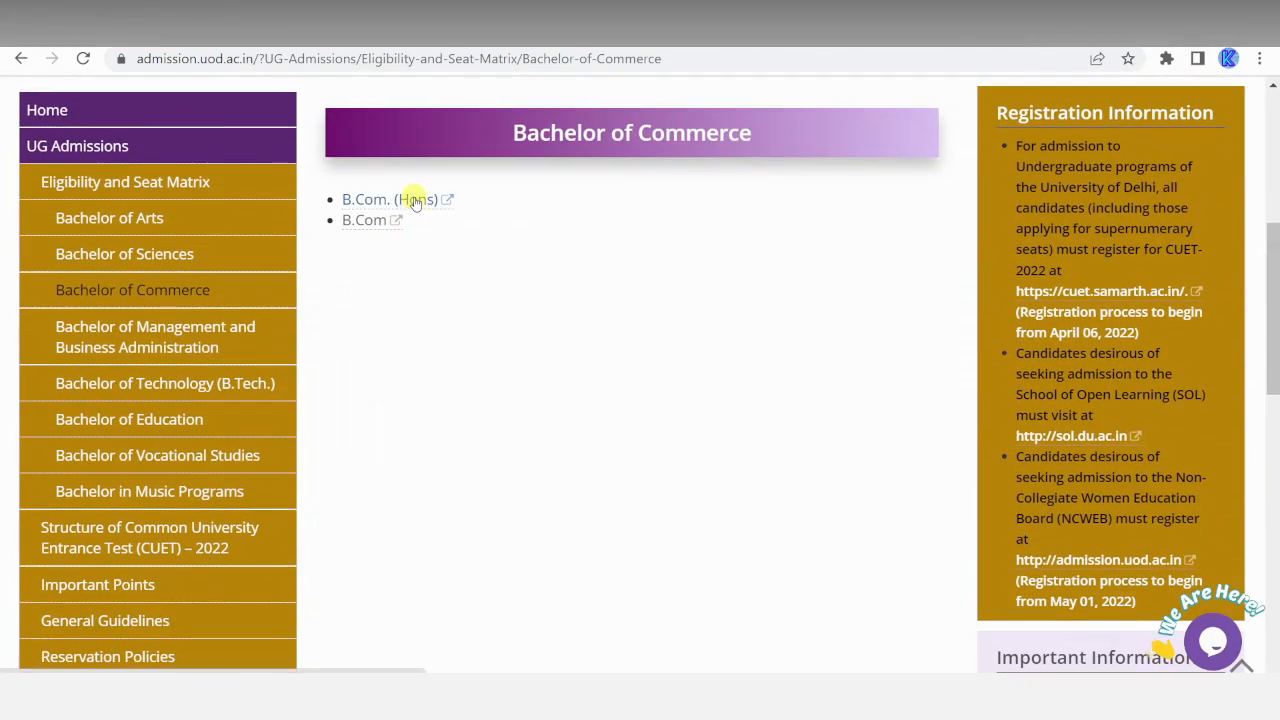
left_click(415, 200)
Step: Highlight the language, Mathematics and List B1 requirements in the B.Com. (Hons) eligibility combinations
scroll(486, 323, "down", 9)
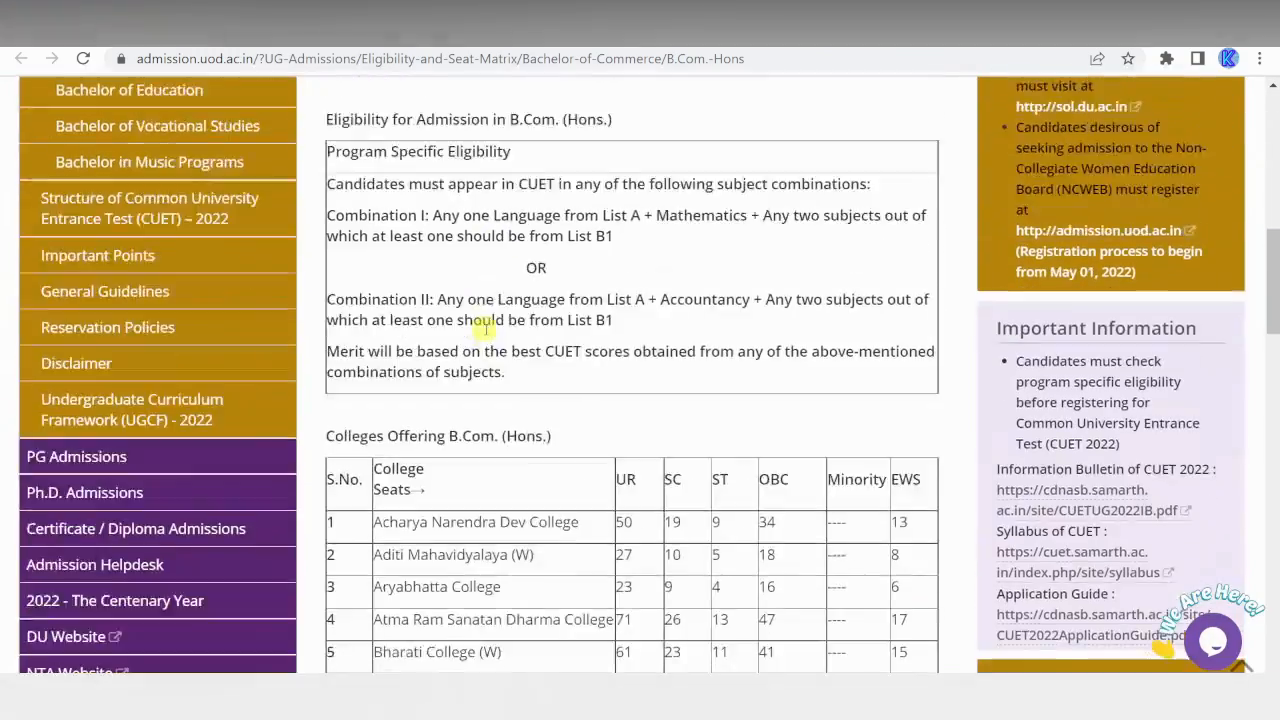
scroll(486, 329, "down", 3)
scroll(486, 325, "up", 3)
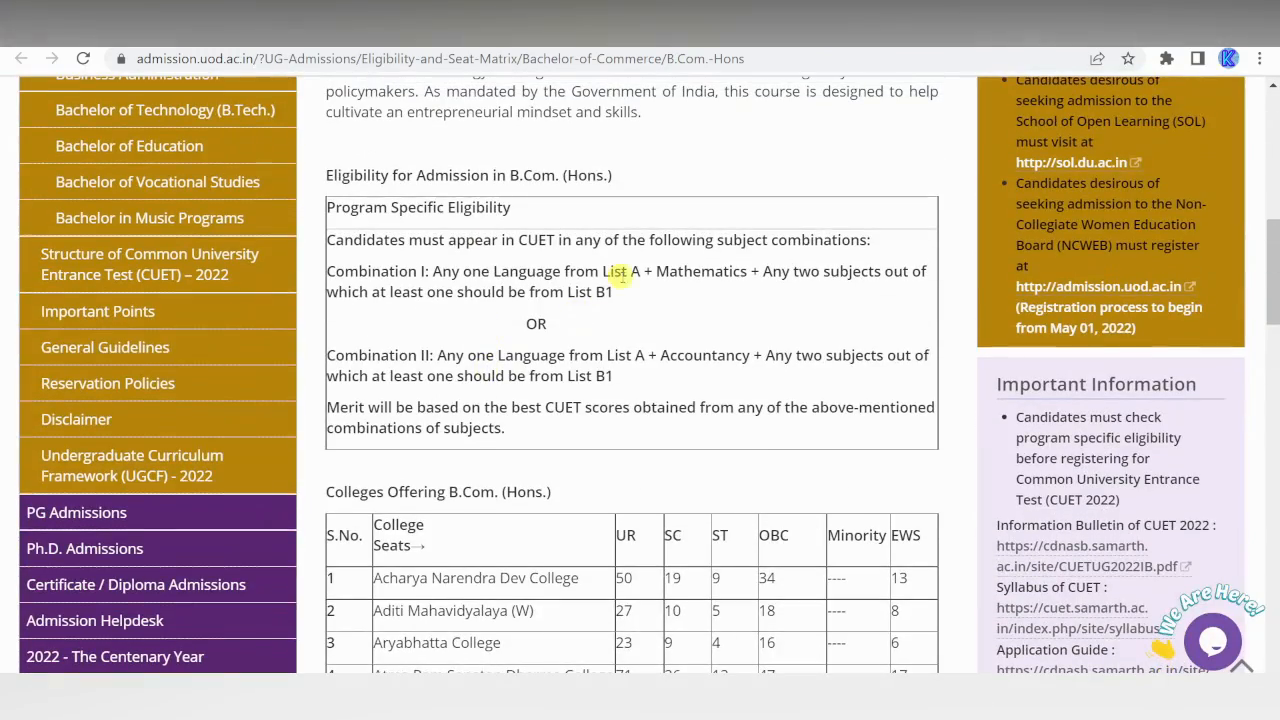
left_click_drag(641, 271, 452, 275)
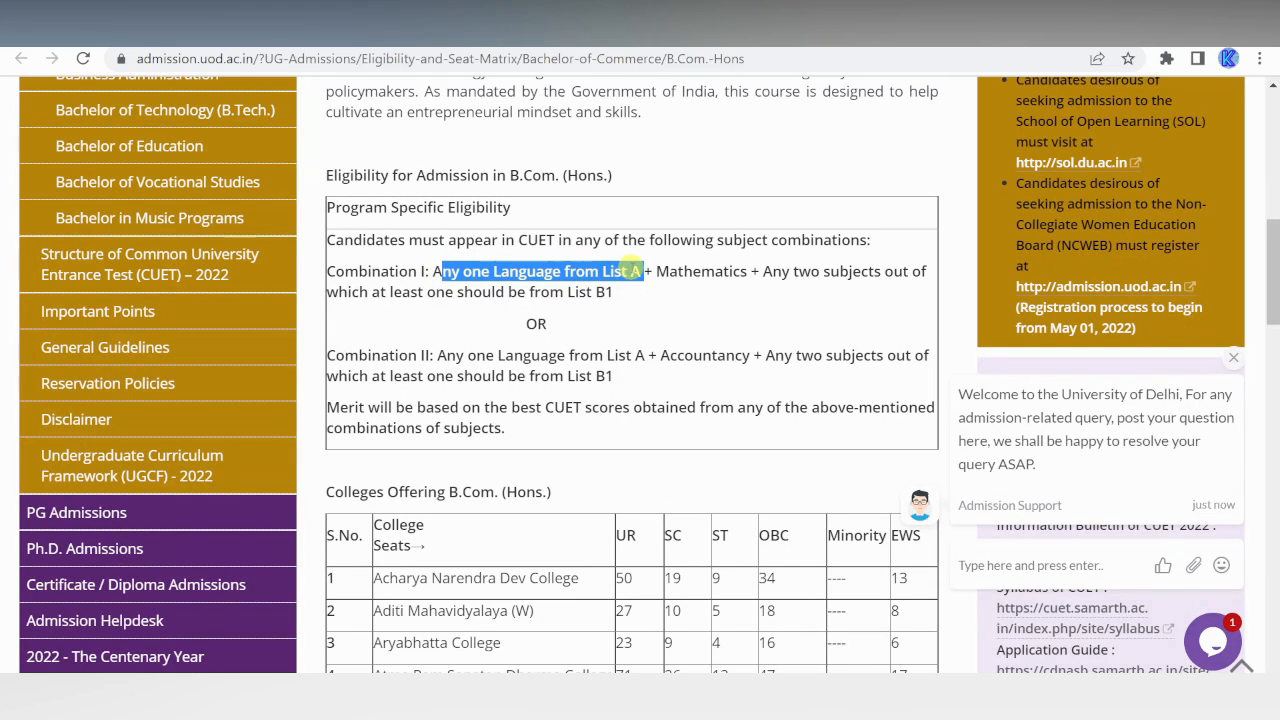
left_click(656, 272)
left_click_drag(656, 272, 909, 270)
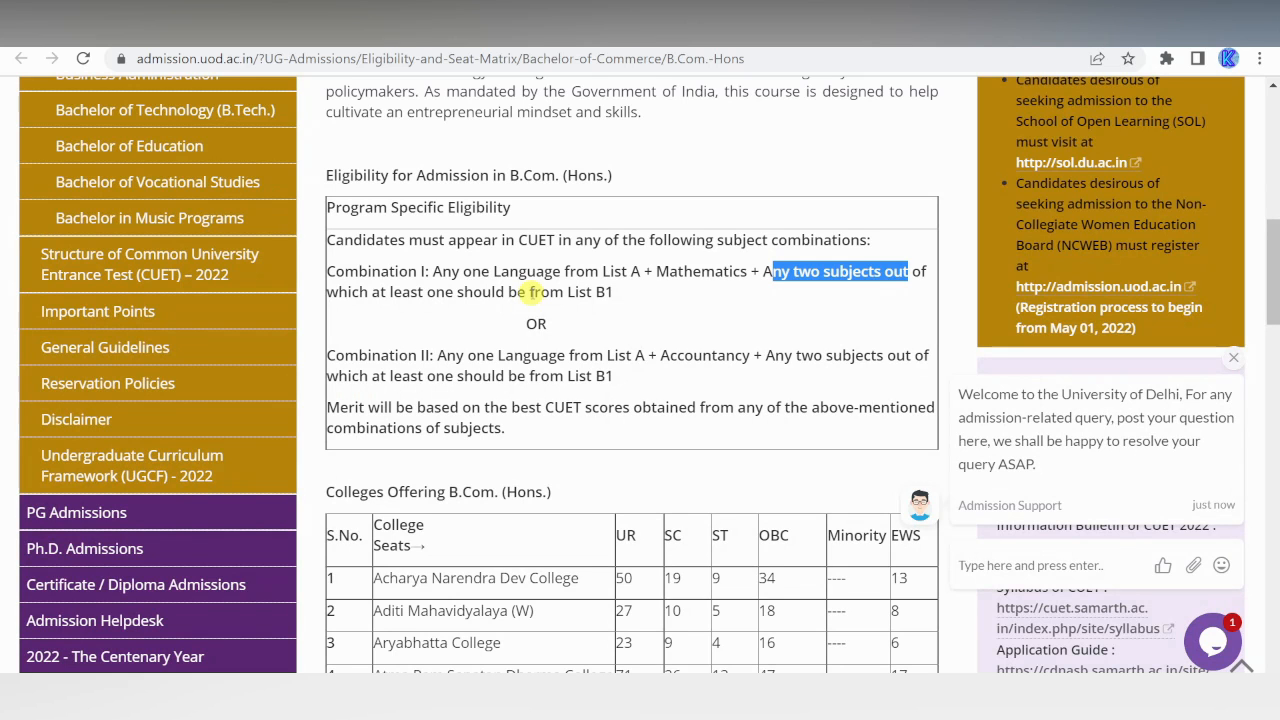
left_click_drag(612, 293, 380, 292)
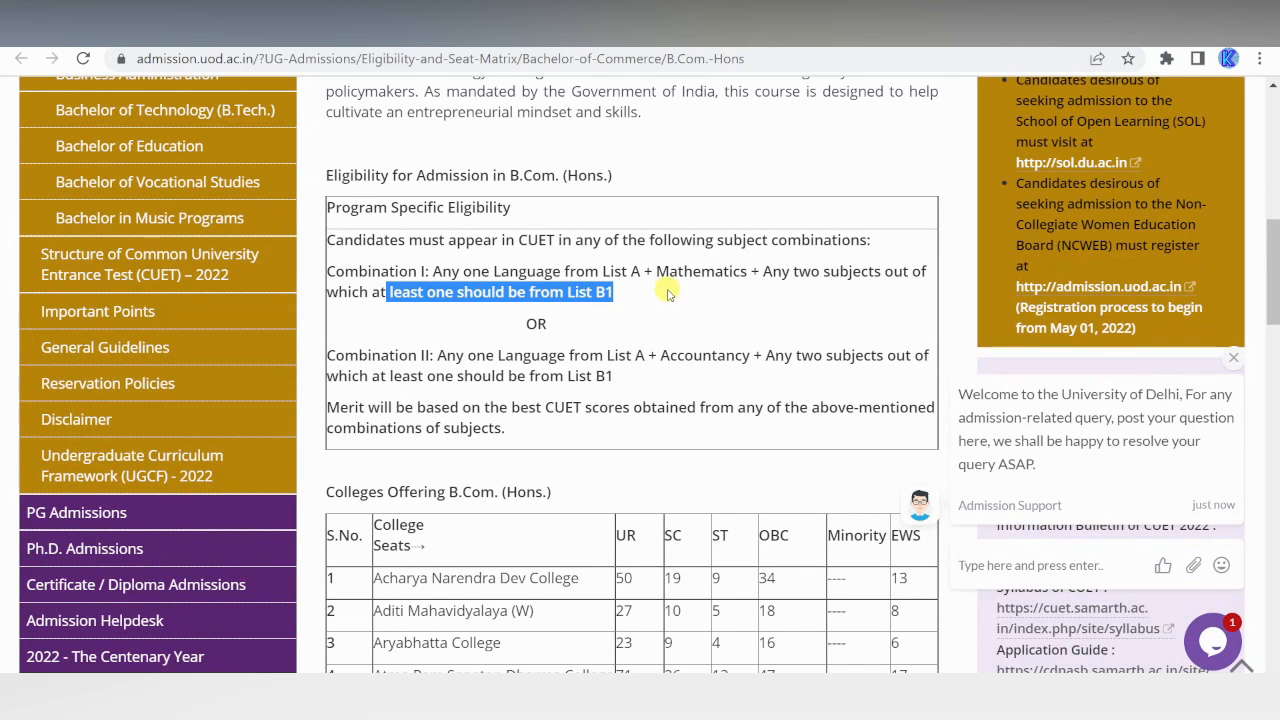
Step: Back on the CUET form, choose 101 : English as language and 301 : Accountancy/Book Keeping as subject 1
key("ctrl+Tab")
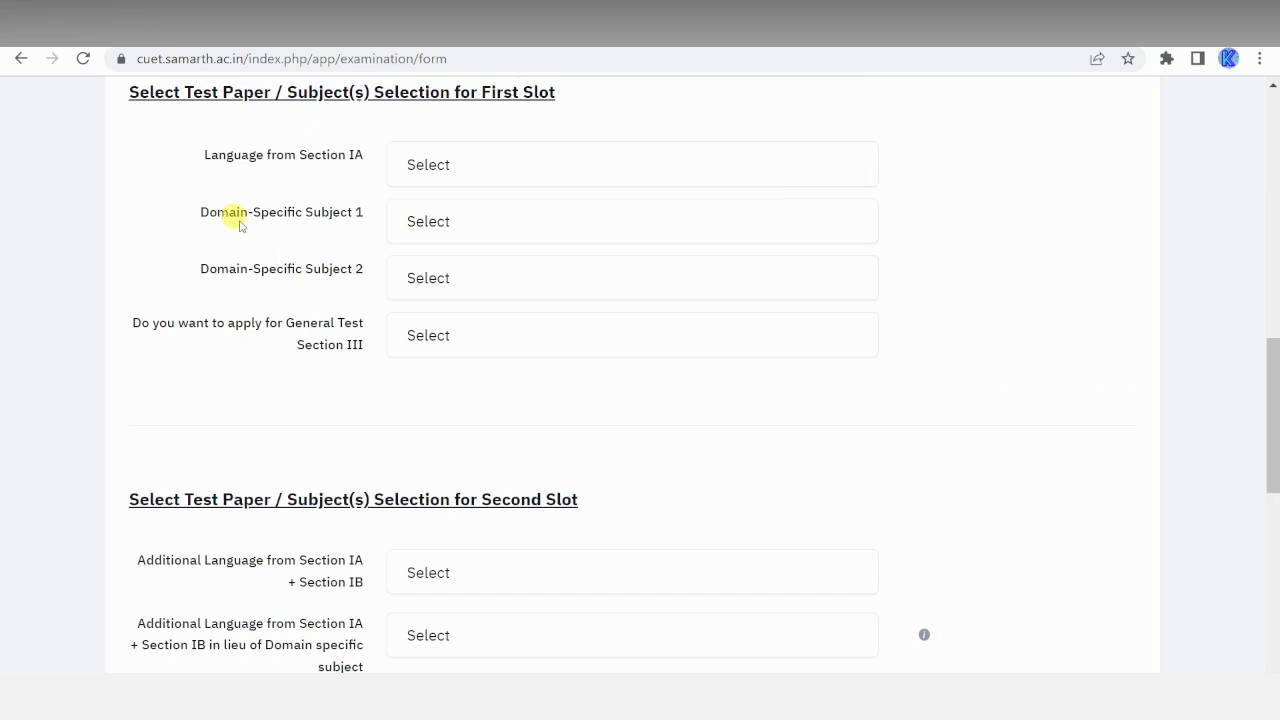
left_click(440, 172)
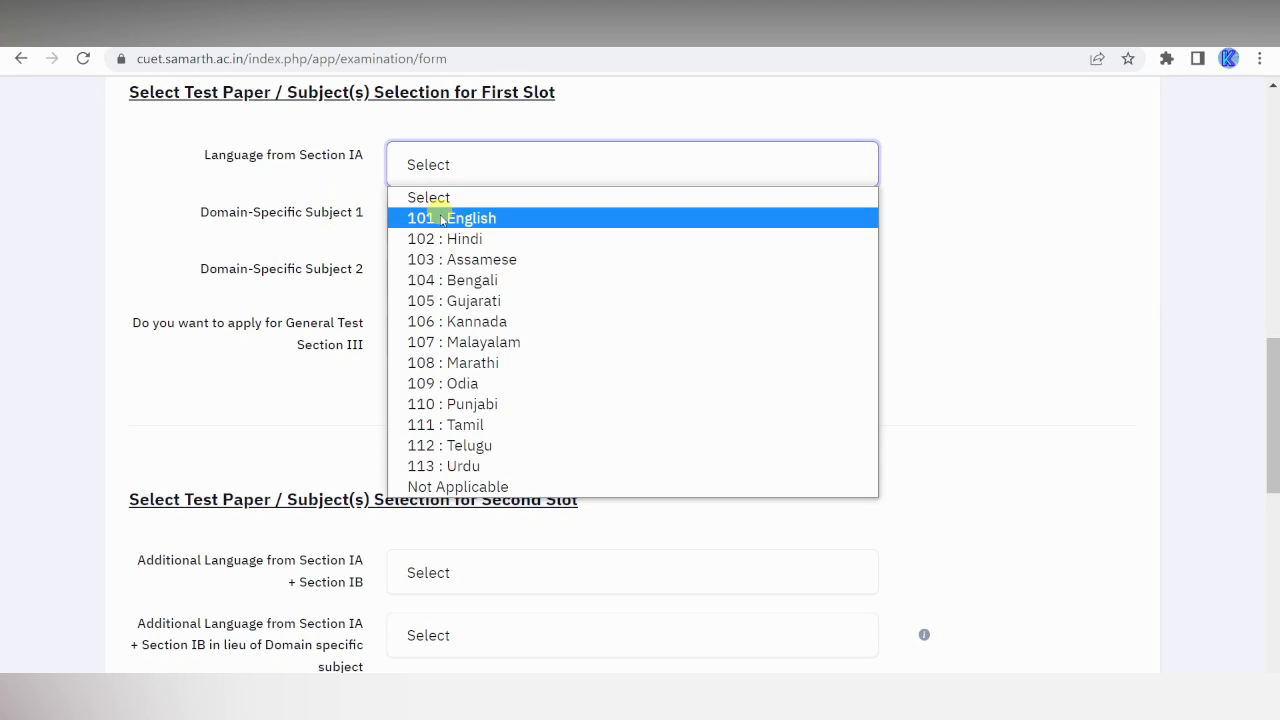
left_click(443, 224)
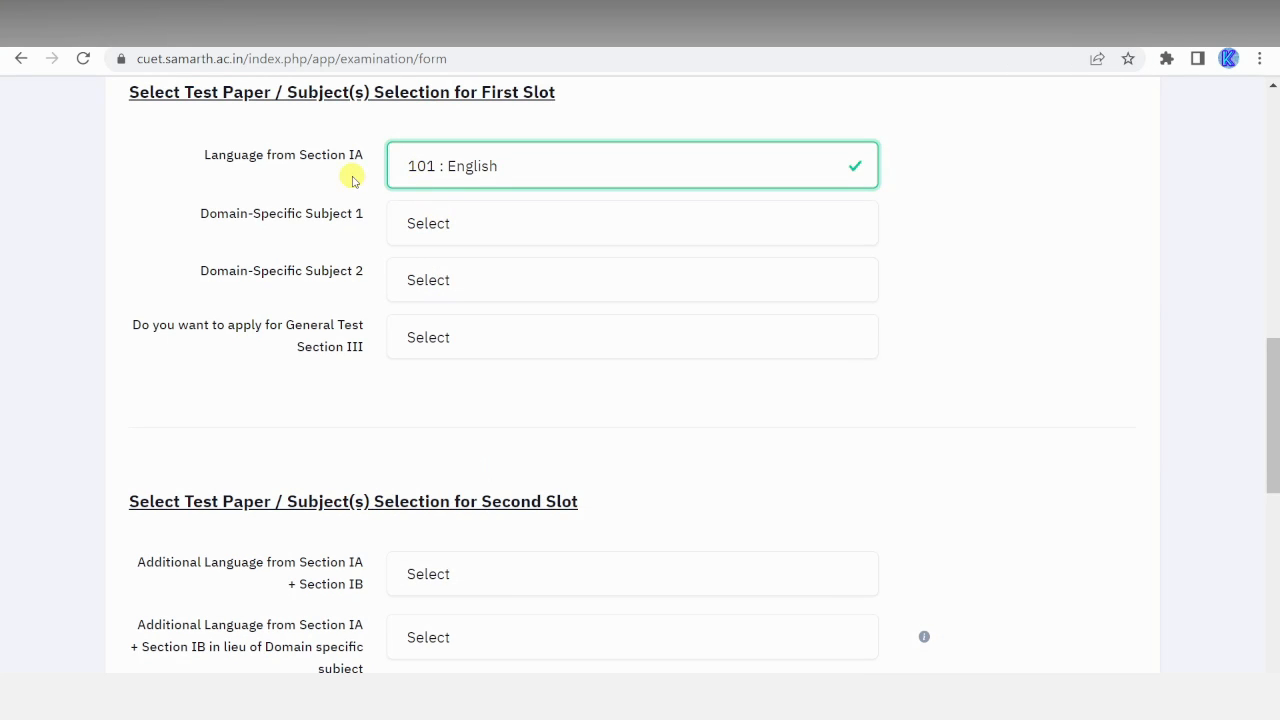
scroll(354, 180, "down", 1)
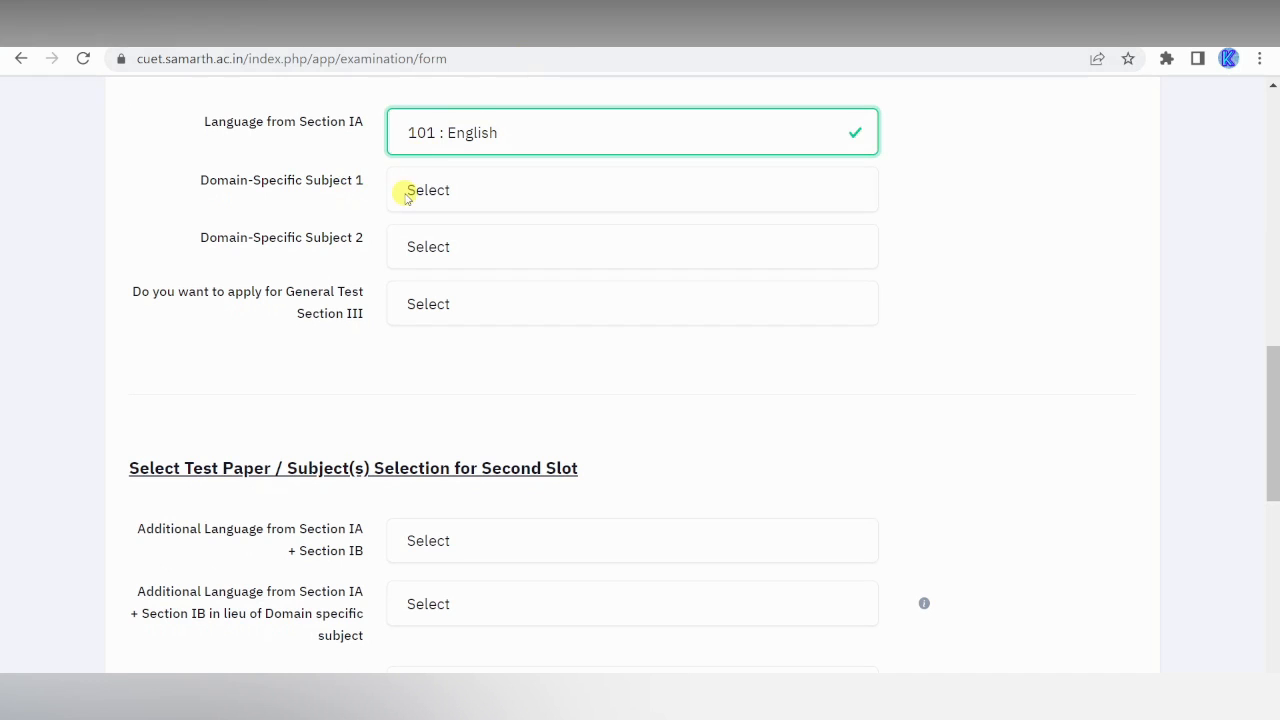
left_click(420, 193)
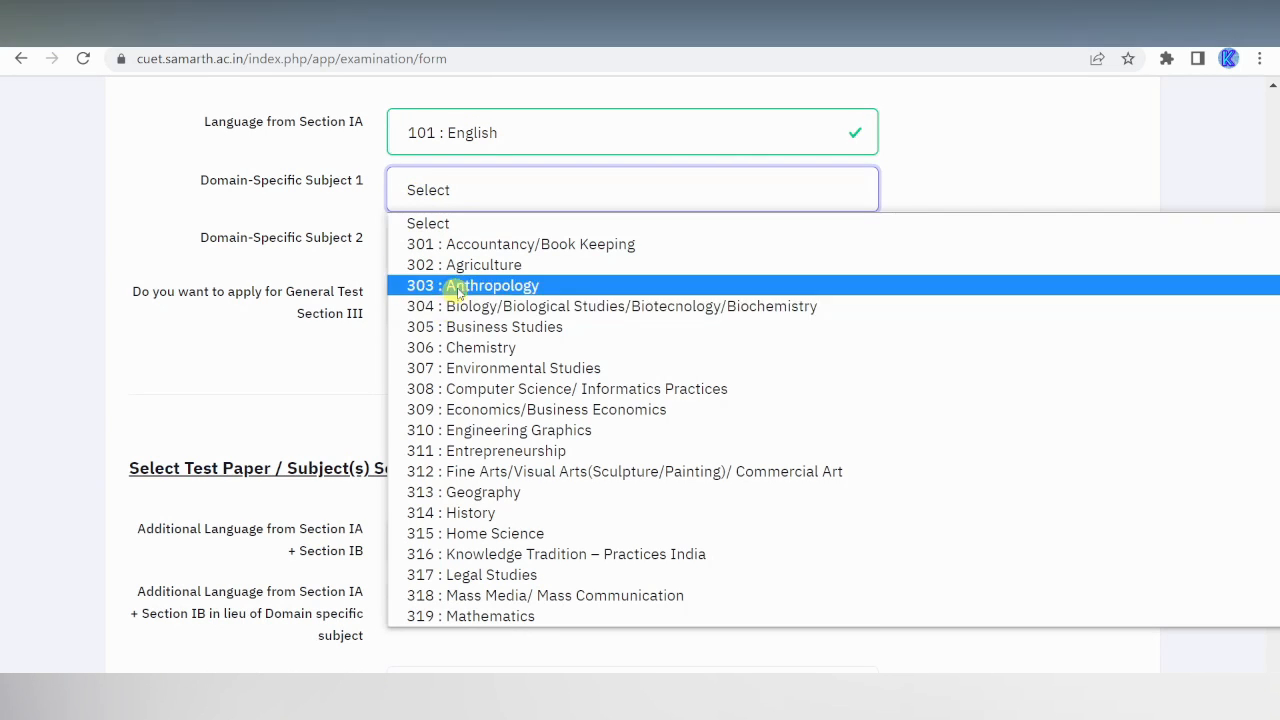
left_click(481, 246)
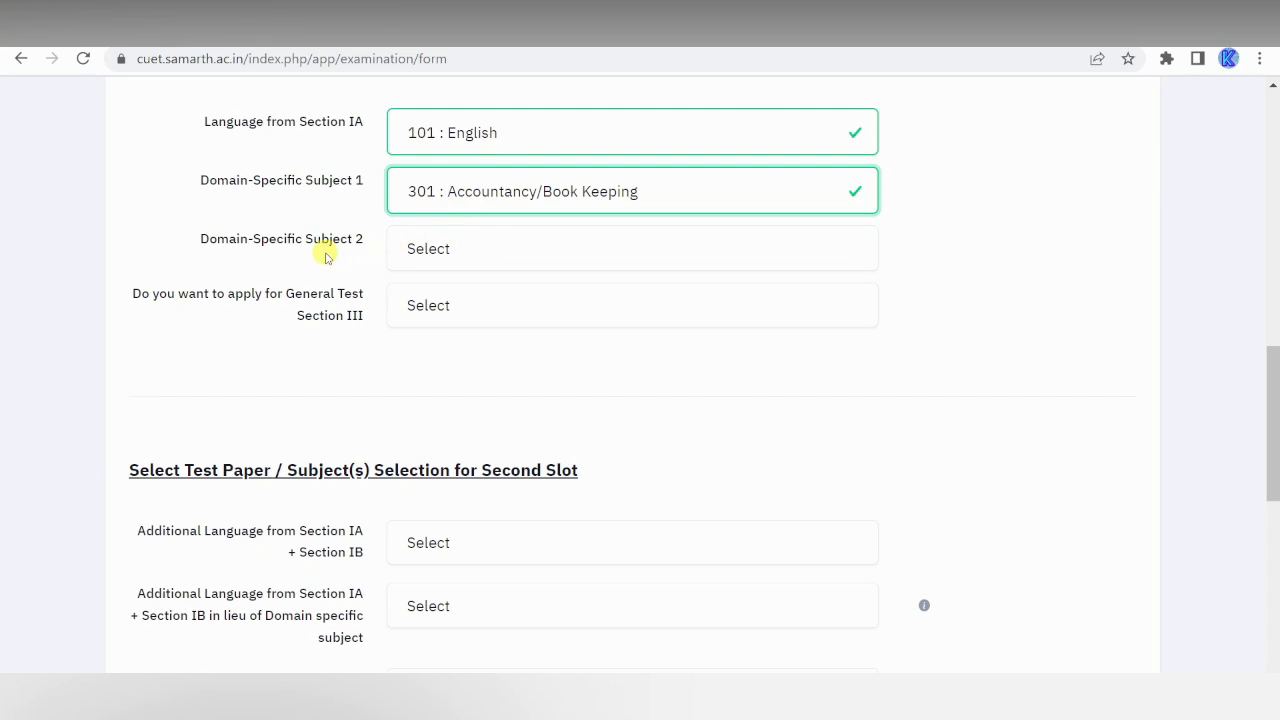
Step: Select 319 : Mathematics as Domain-Specific Subject 2
scroll(378, 232, "down", 2)
scroll(380, 234, "up", 1)
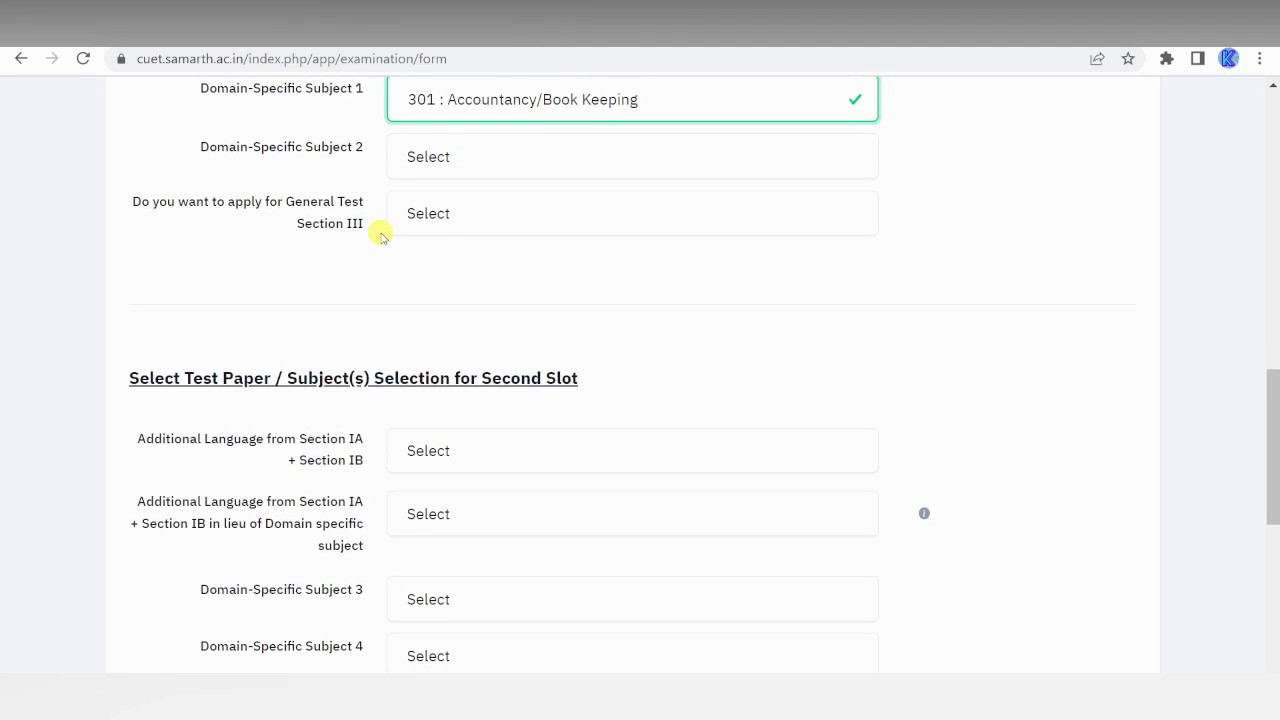
left_click(416, 194)
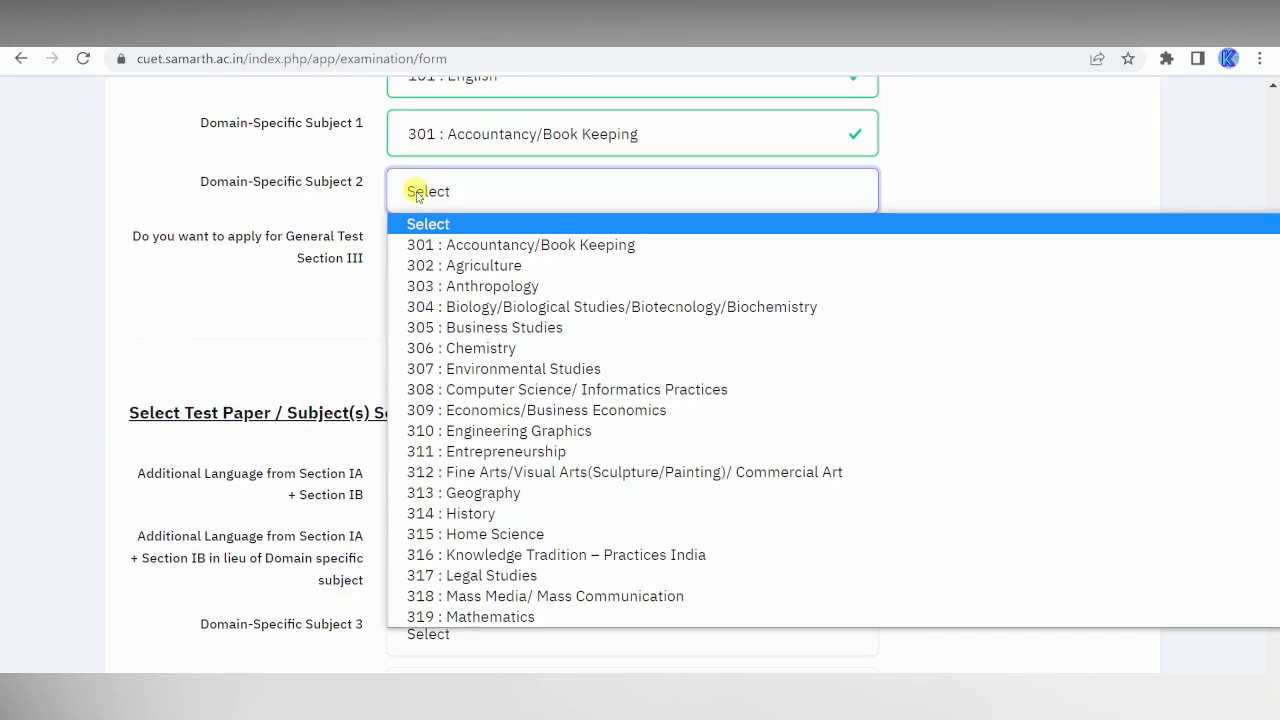
scroll(455, 395, "down", 1)
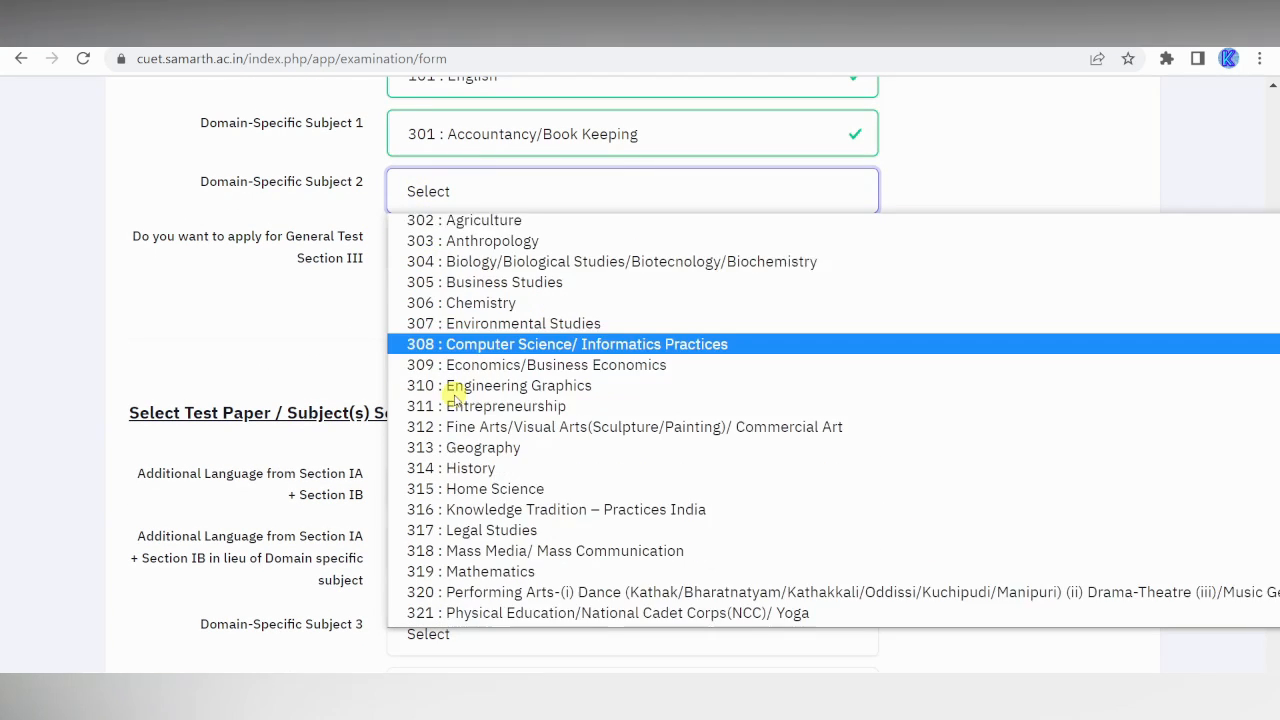
scroll(455, 400, "down", 1)
left_click(420, 549)
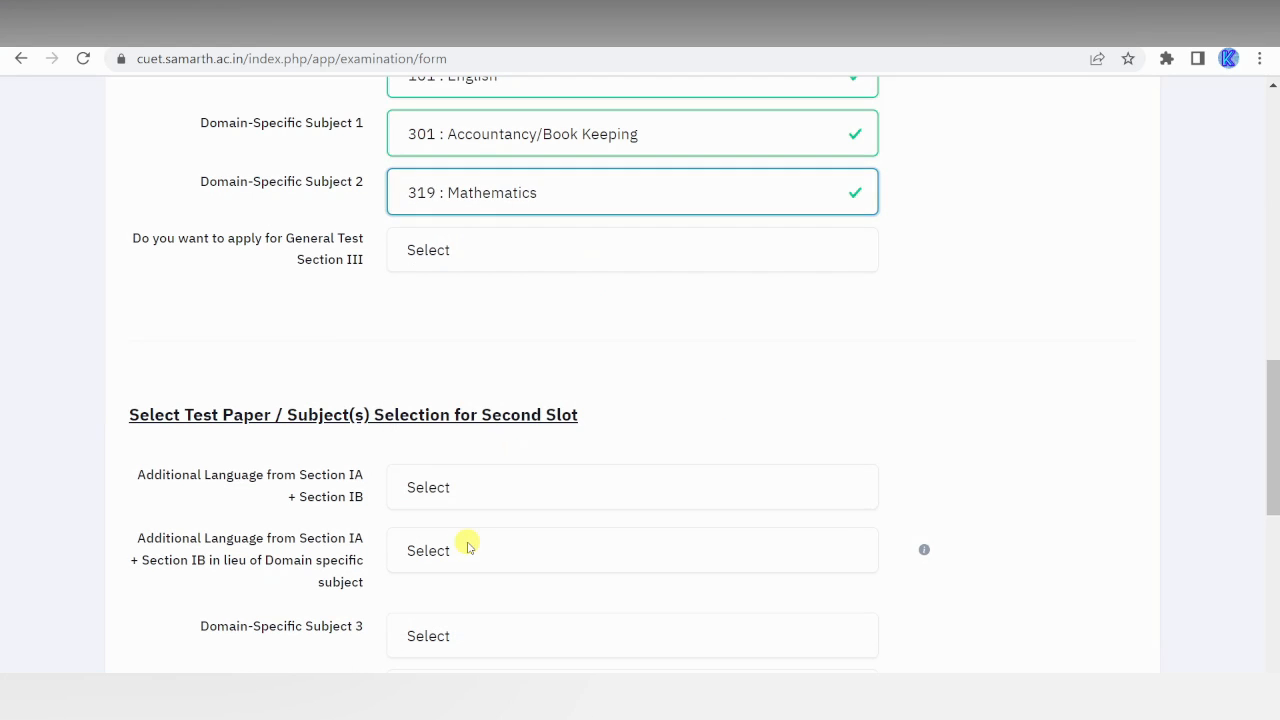
scroll(370, 260, "down", 1)
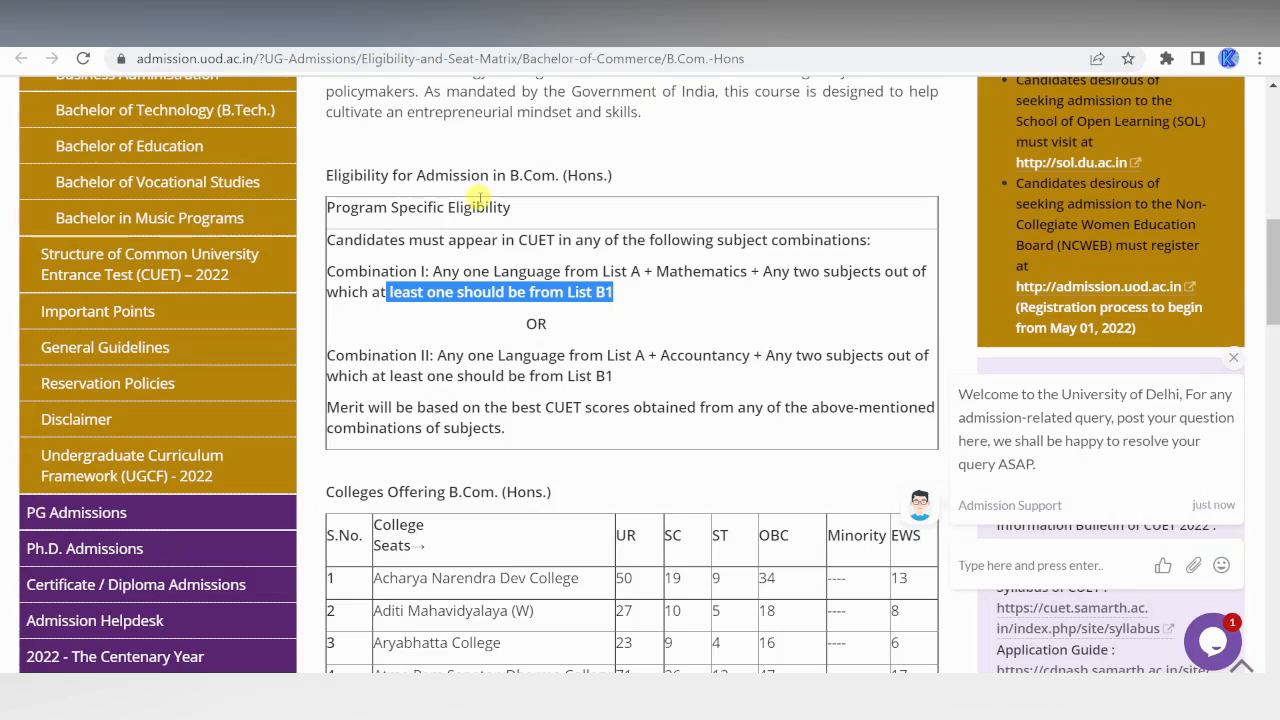
Step: Open the BMS eligibility page and highlight its Section III General Test requirement
scroll(145, 205, "up", 1)
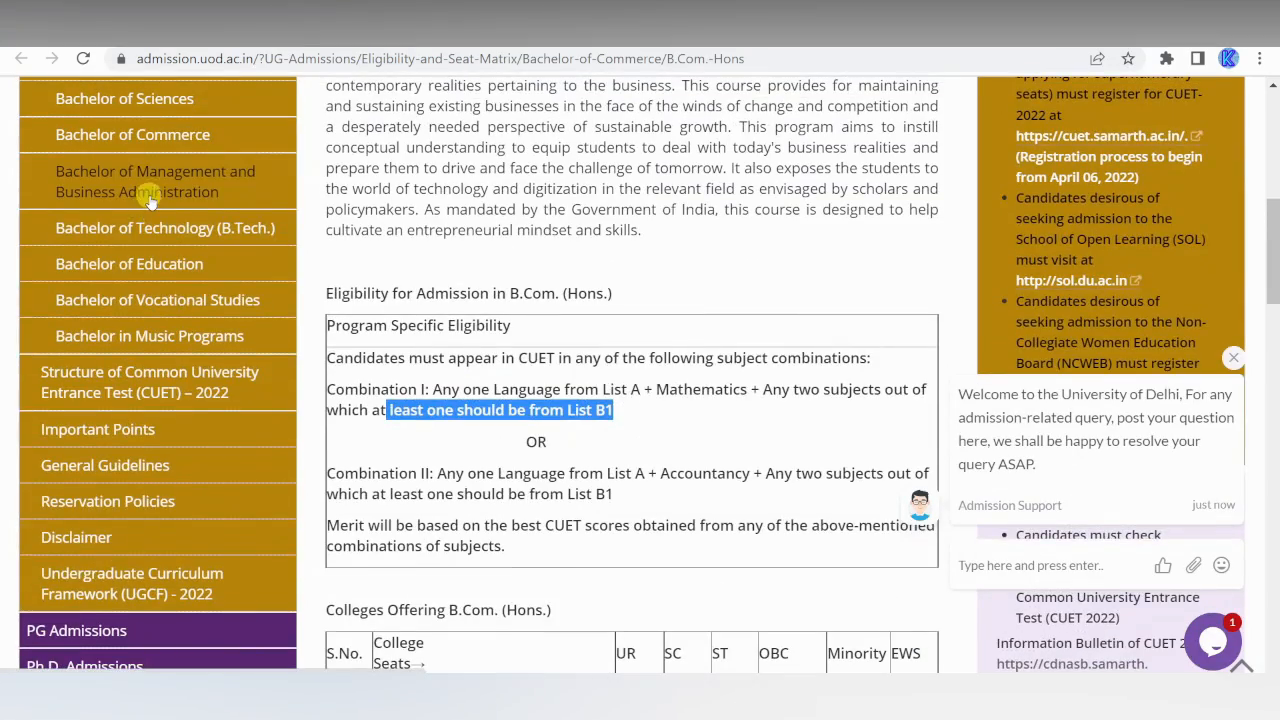
scroll(543, 408, "down", 5)
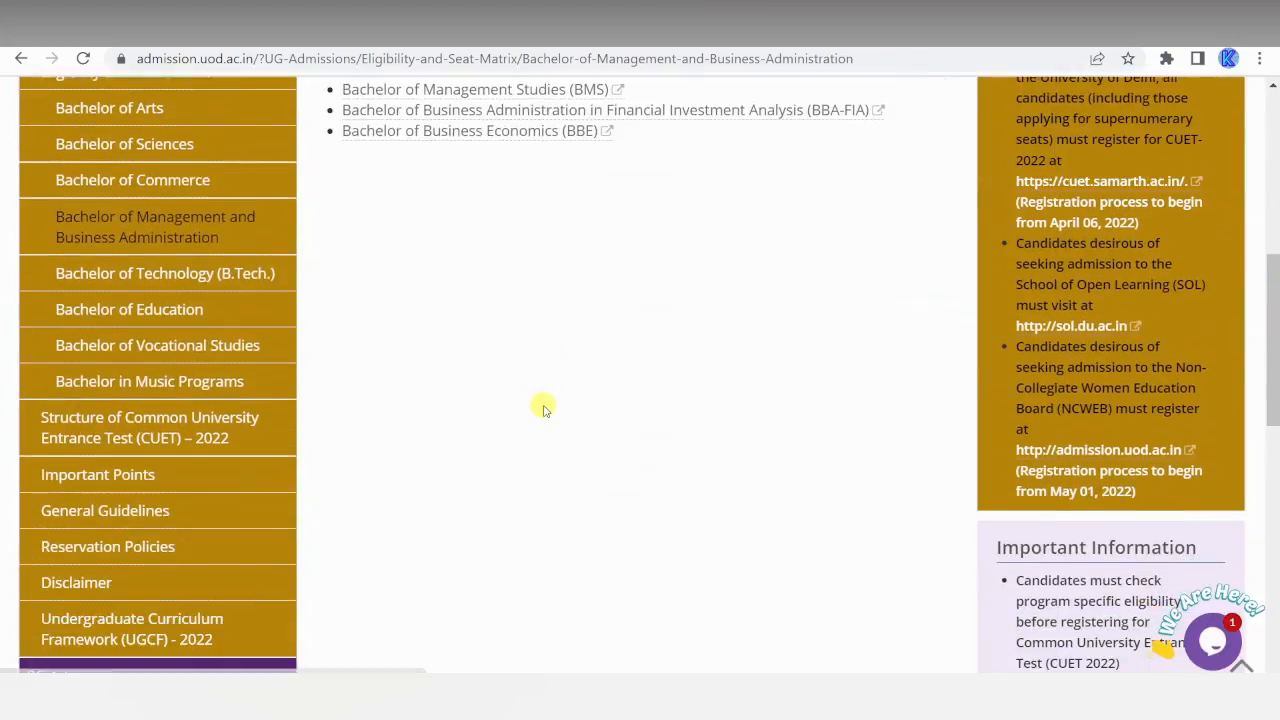
scroll(543, 408, "up", 2)
left_click(551, 295)
scroll(557, 292, "down", 2)
scroll(557, 292, "down", 5)
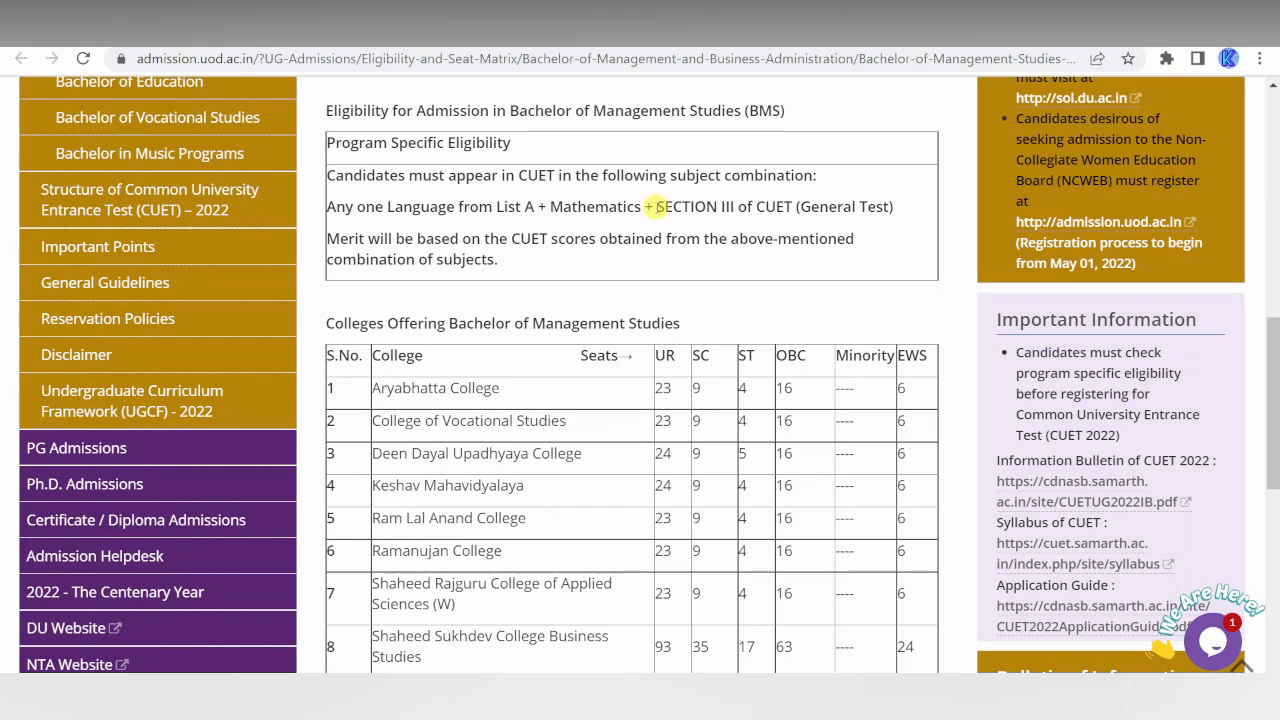
left_click_drag(658, 206, 898, 208)
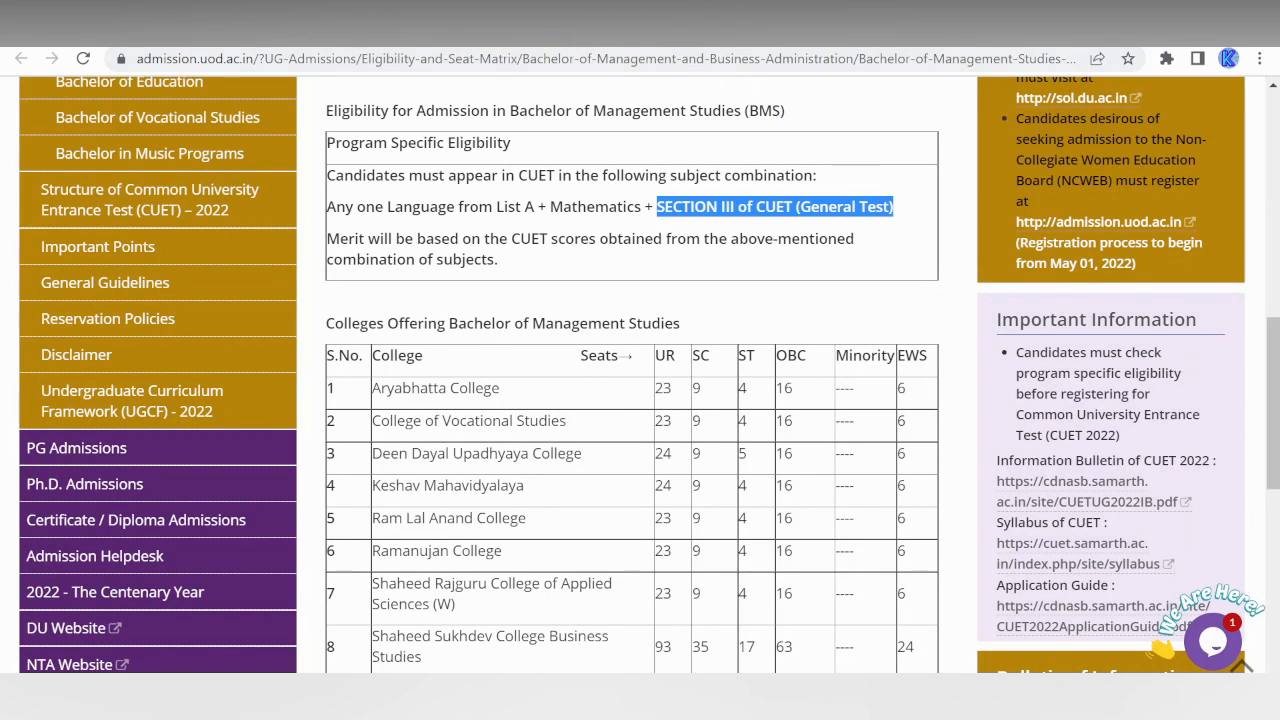
Step: On the CUET form, answer Yes to applying for General Test Section III
left_click(110, 28)
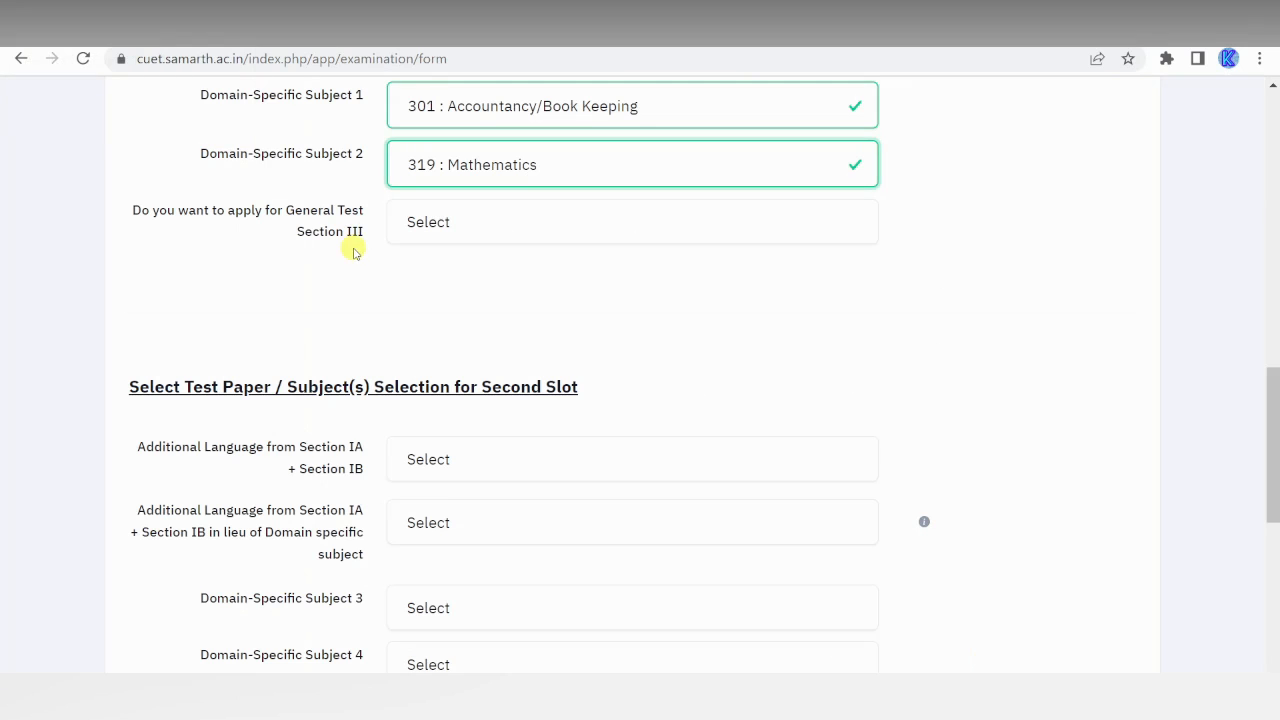
left_click(430, 221)
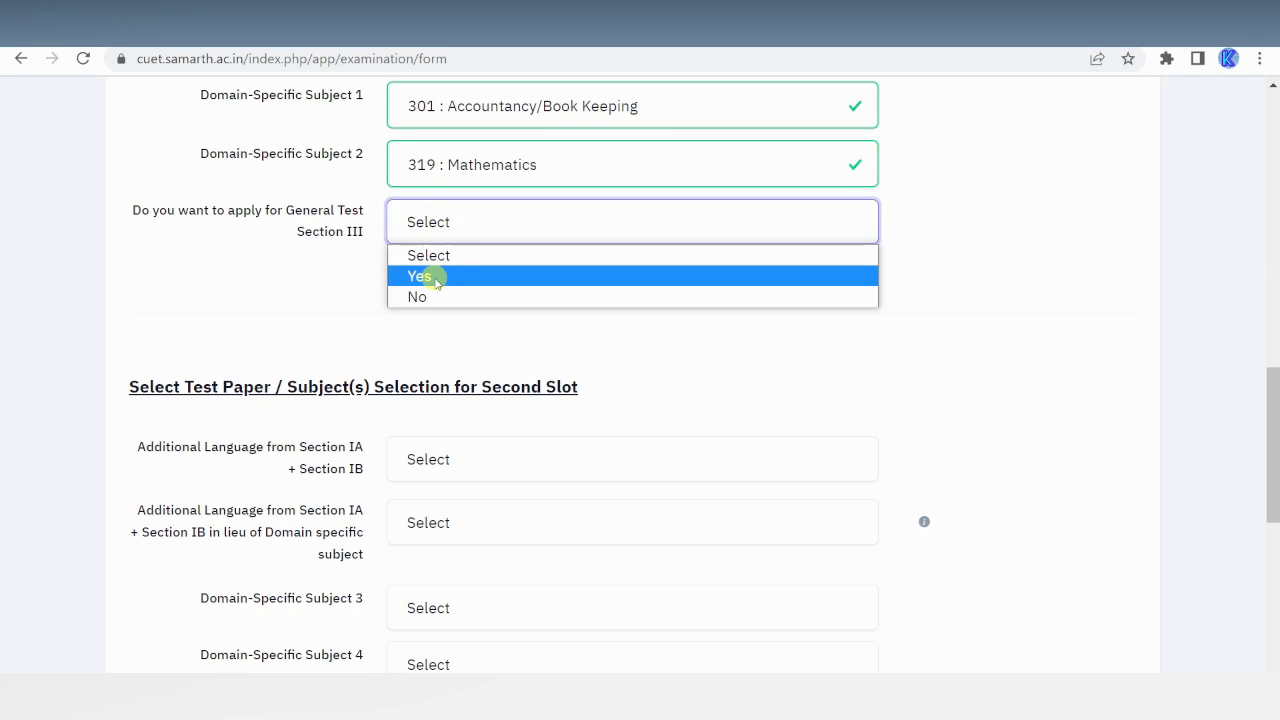
left_click(435, 280)
scroll(437, 232, "up", 2)
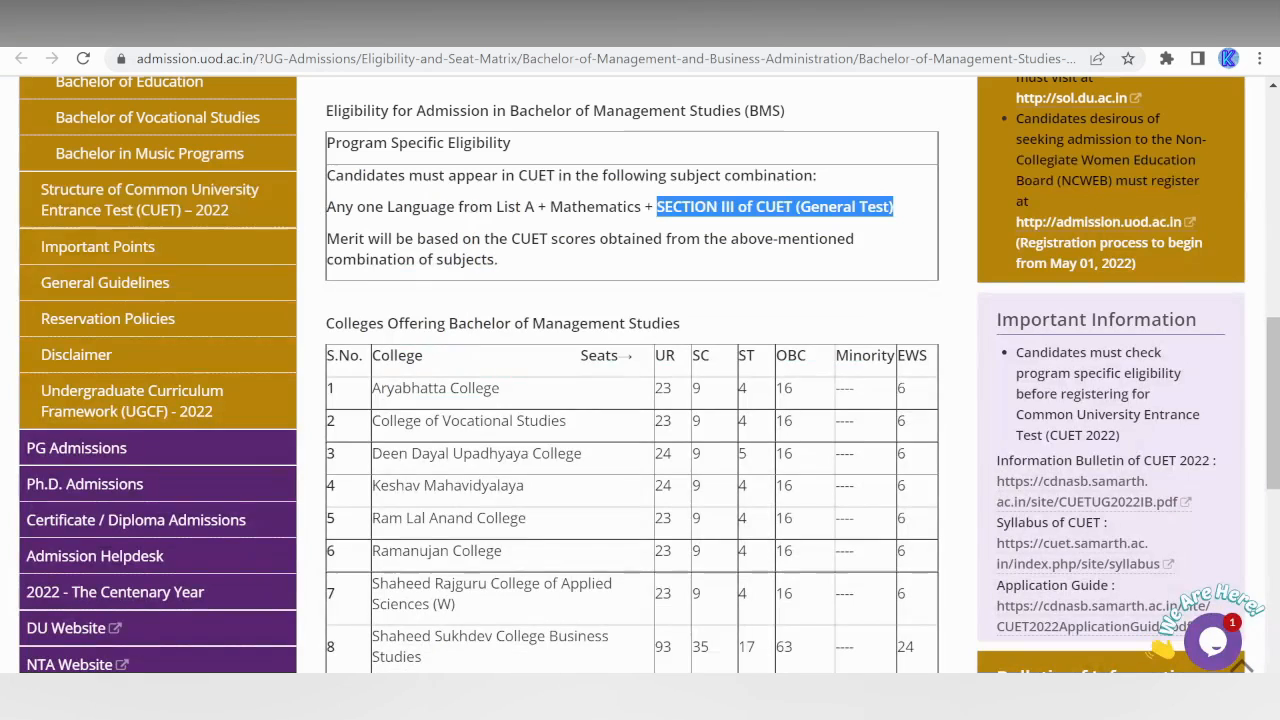
Step: Reopen the B.Com. (Hons) page and recheck the Combination I language requirement
scroll(664, 203, "up", 1)
key("ctrl+w")
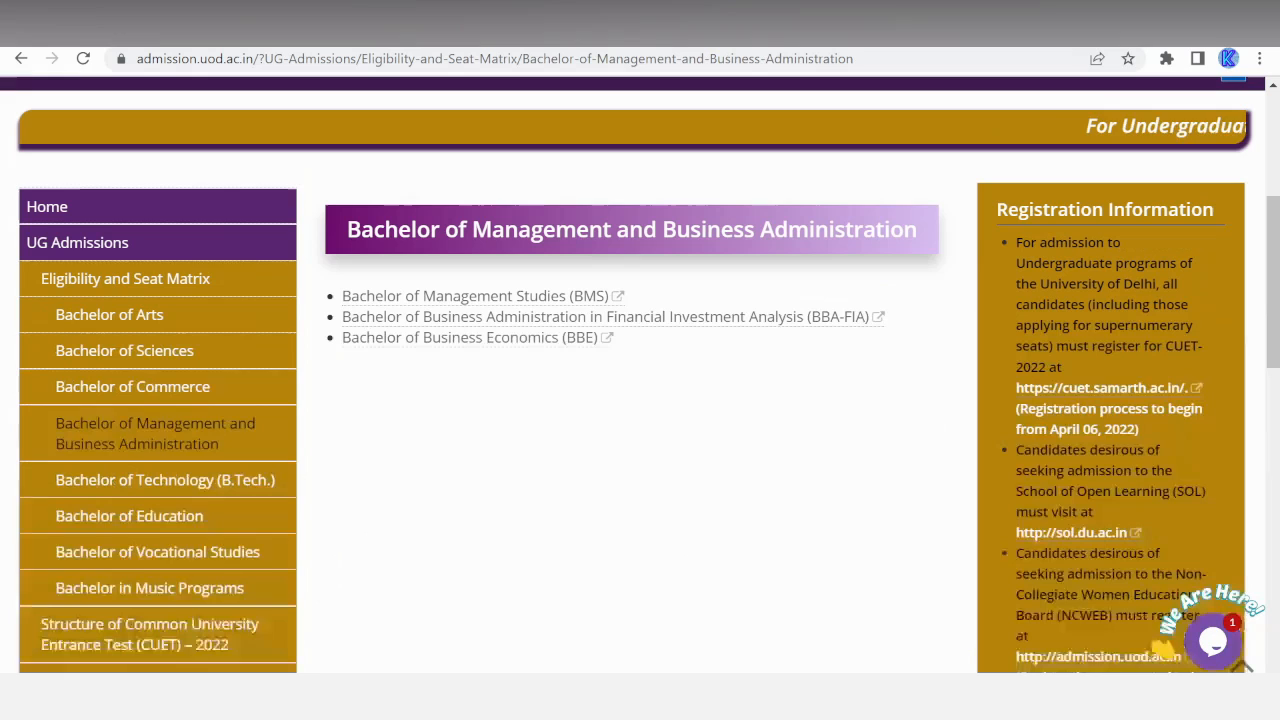
left_click(131, 386)
scroll(395, 460, "down", 3)
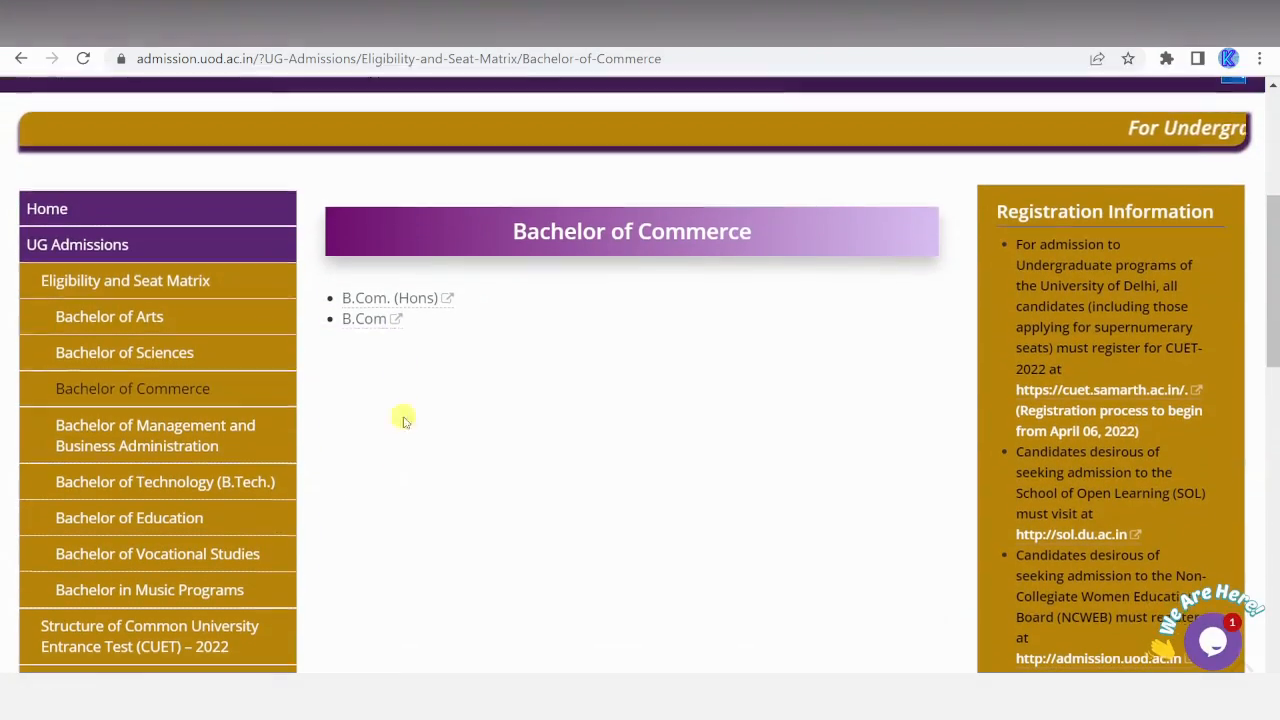
left_click(409, 297)
scroll(625, 387, "down", 8)
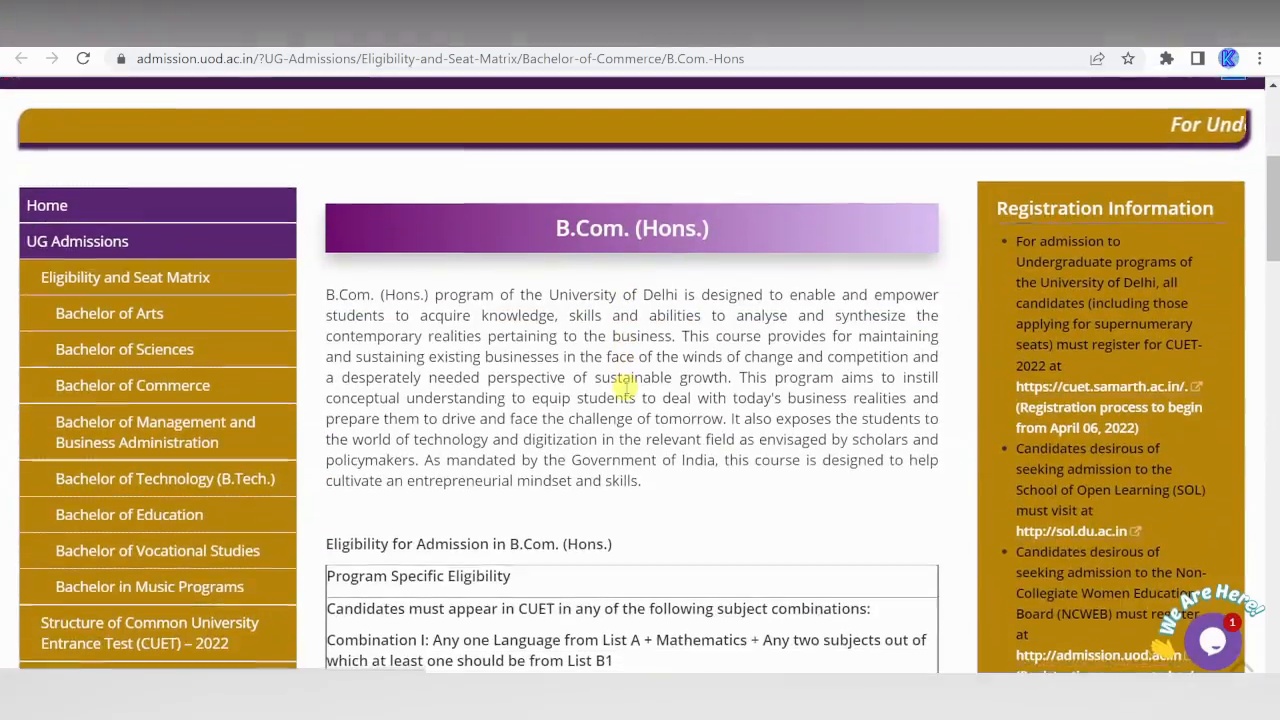
left_click_drag(645, 220, 435, 220)
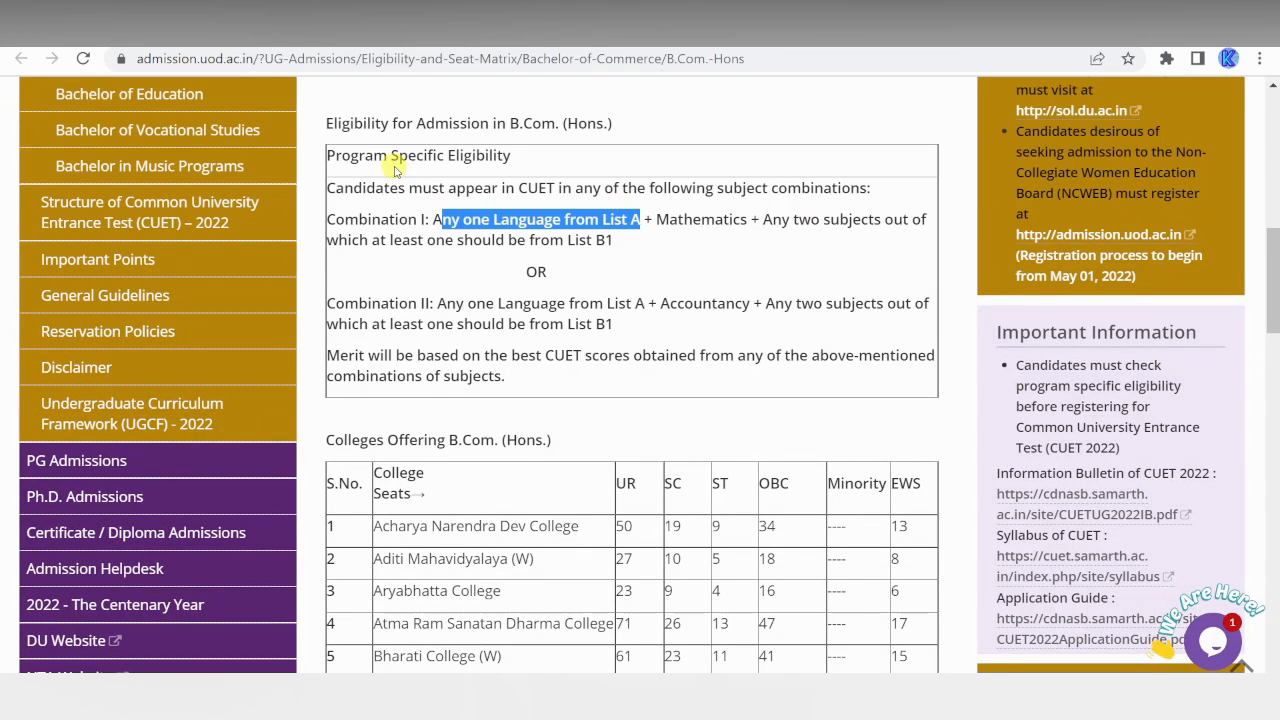
left_click(691, 225)
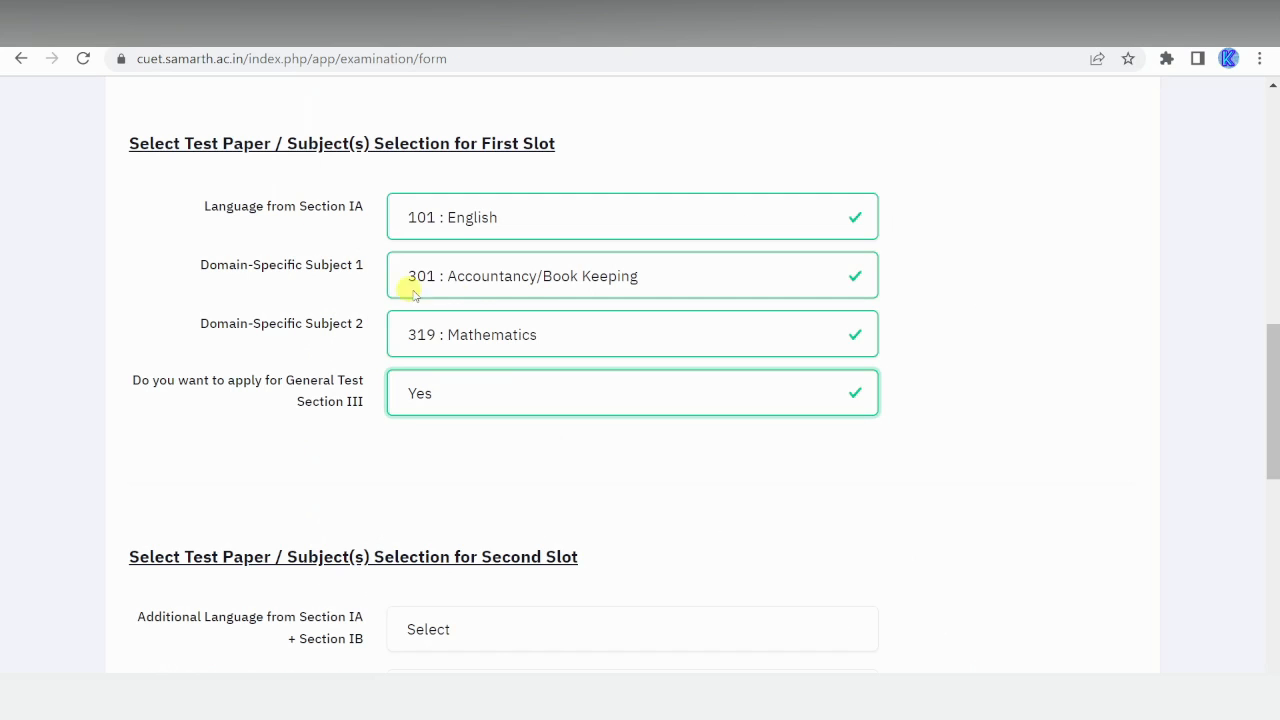
Step: Keep Mathematics as subject 2 and set second-slot Subject 3 to 309 : Economics/Business Economics
left_click(485, 335)
left_click(438, 340)
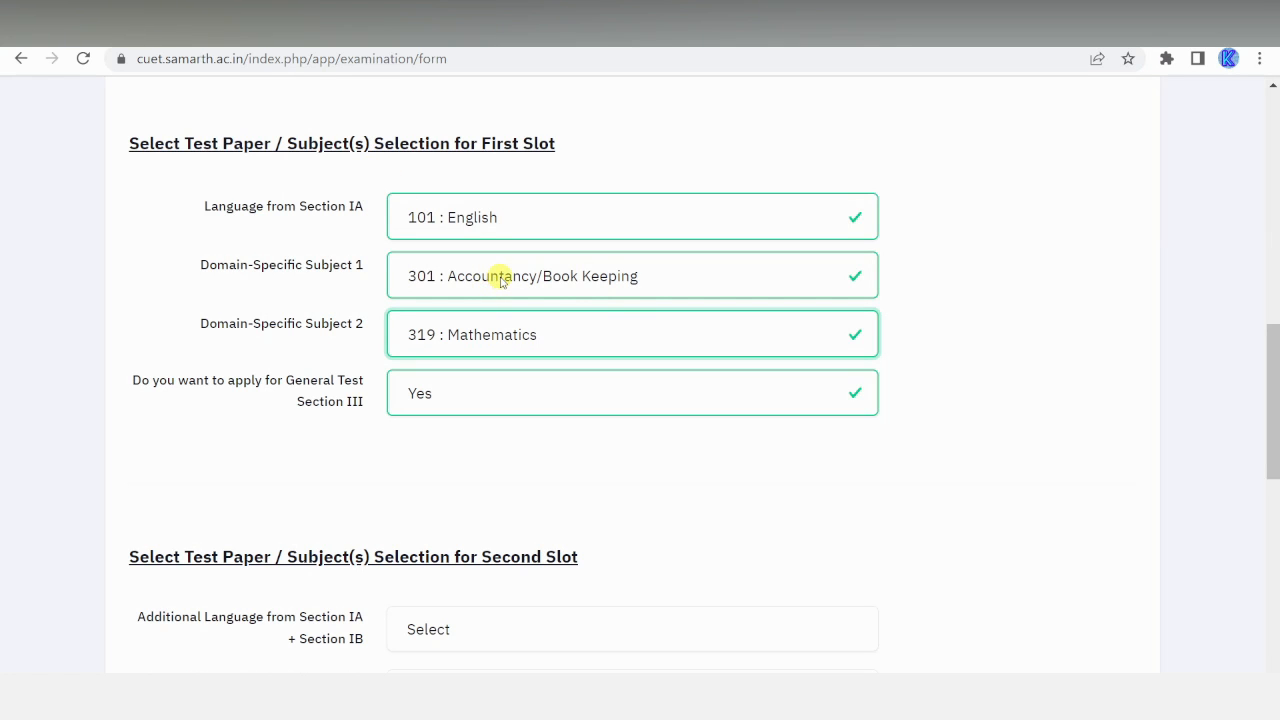
scroll(505, 280, "down", 1)
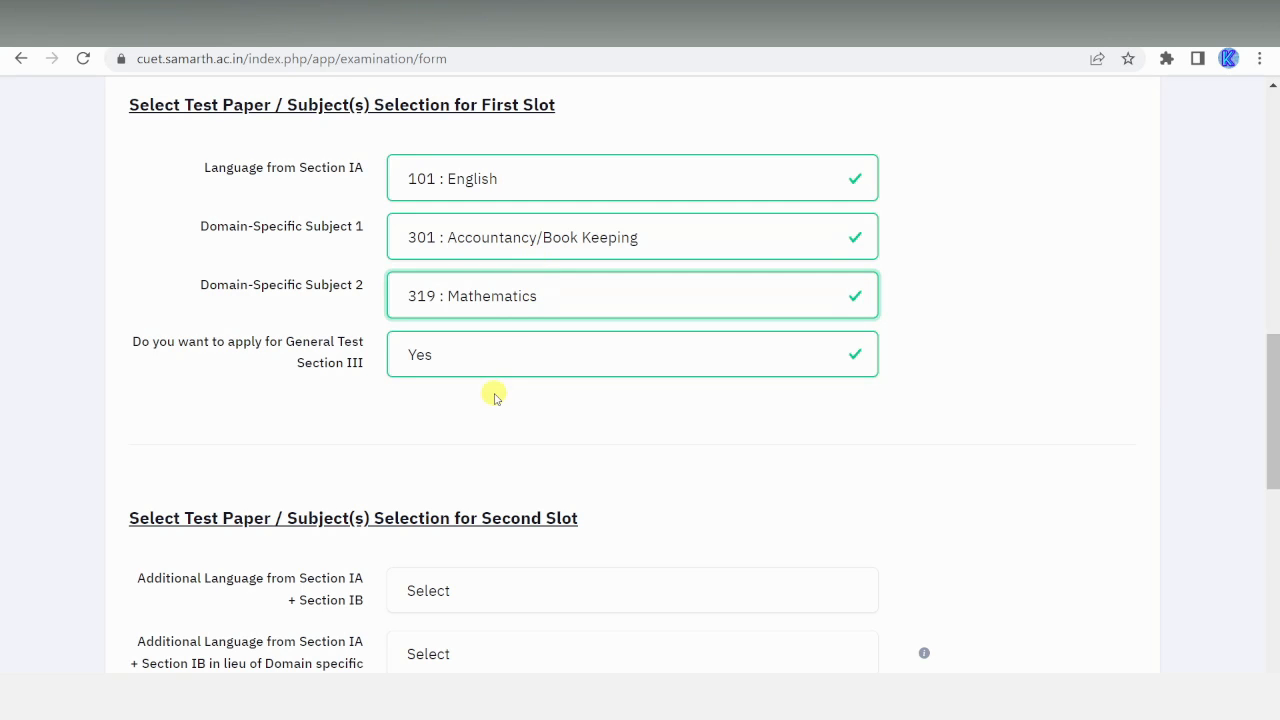
scroll(491, 391, "down", 3)
left_click(449, 474)
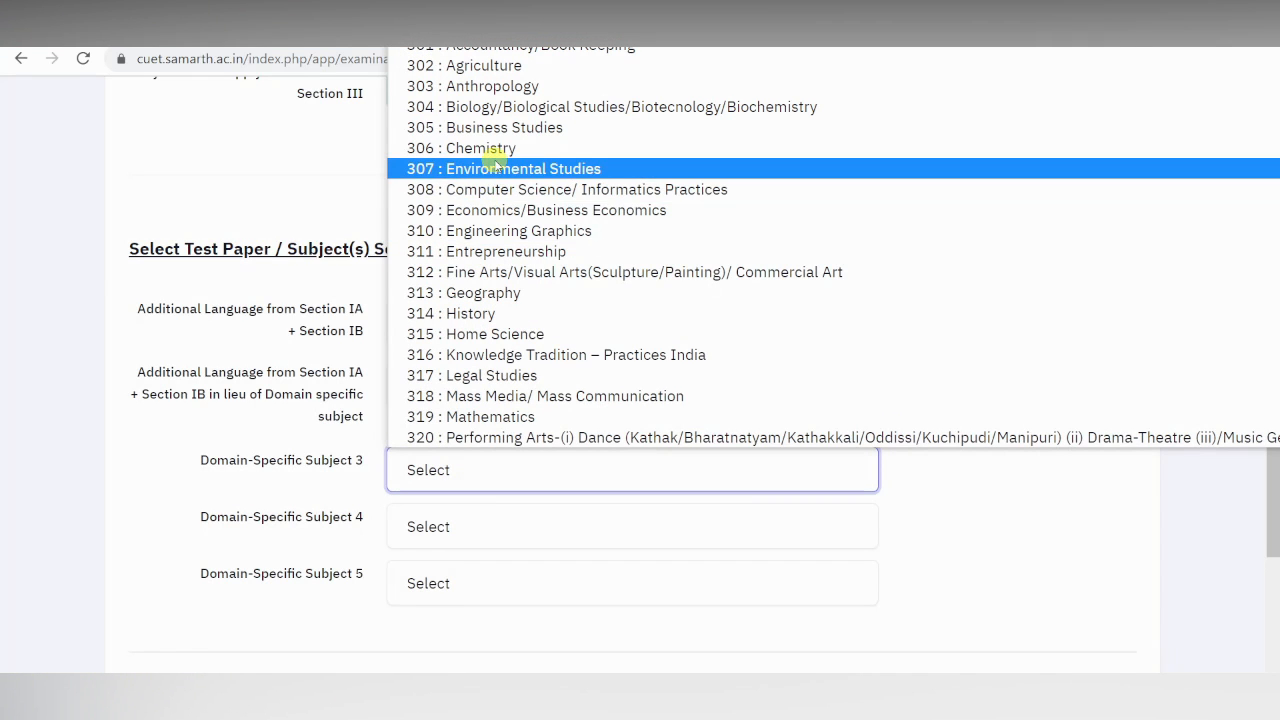
left_click(495, 212)
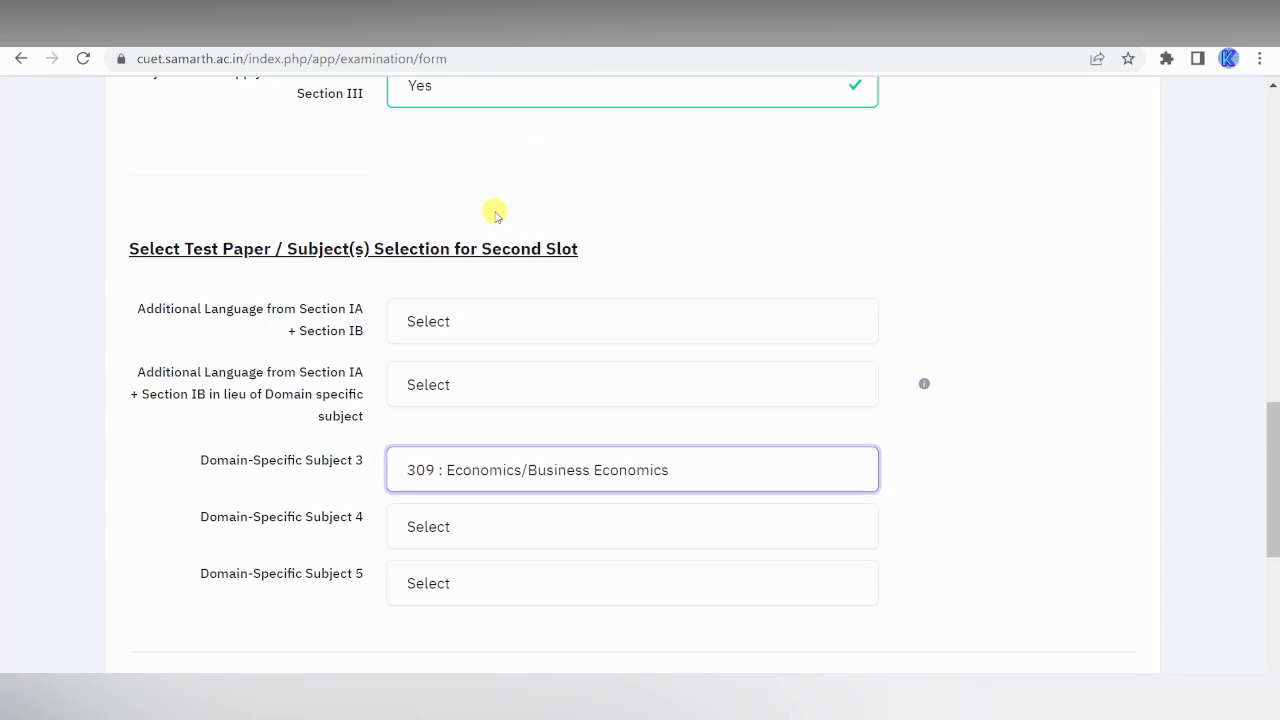
scroll(460, 445, "up", 2)
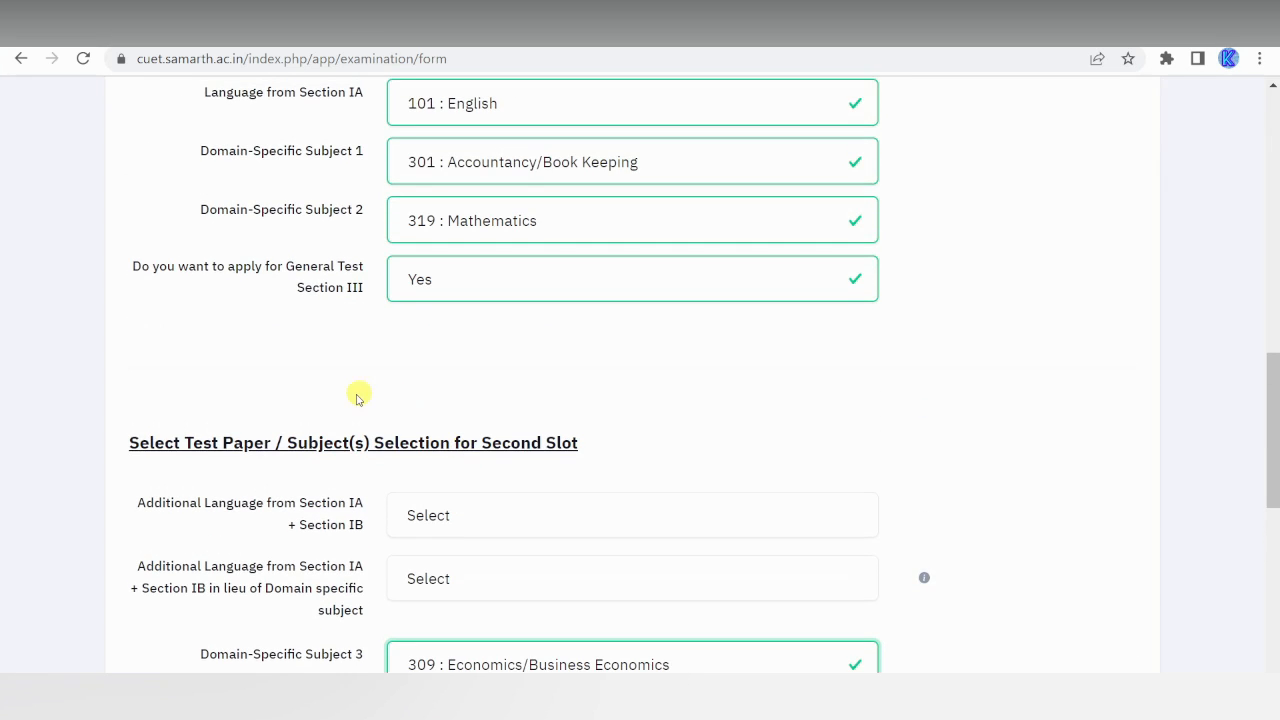
scroll(357, 394, "up", 2)
scroll(292, 343, "down", 3)
scroll(292, 343, "down", 2)
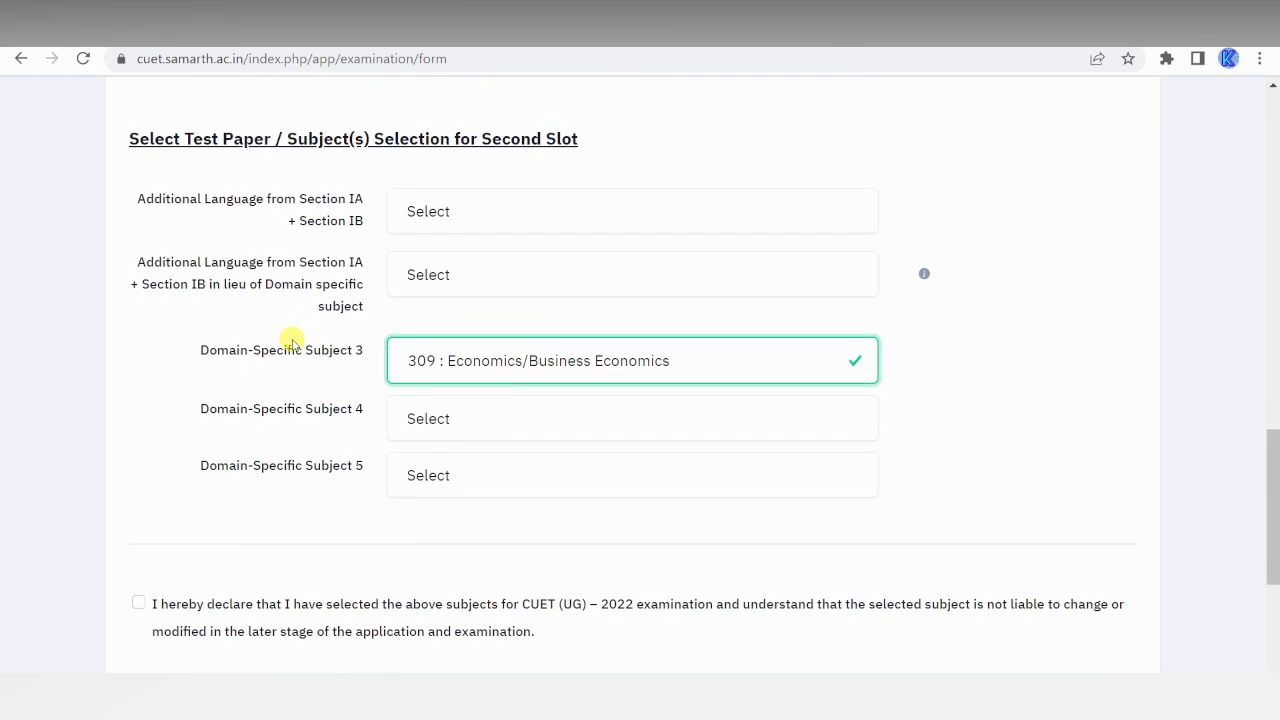
scroll(292, 343, "up", 1)
scroll(292, 343, "up", 4)
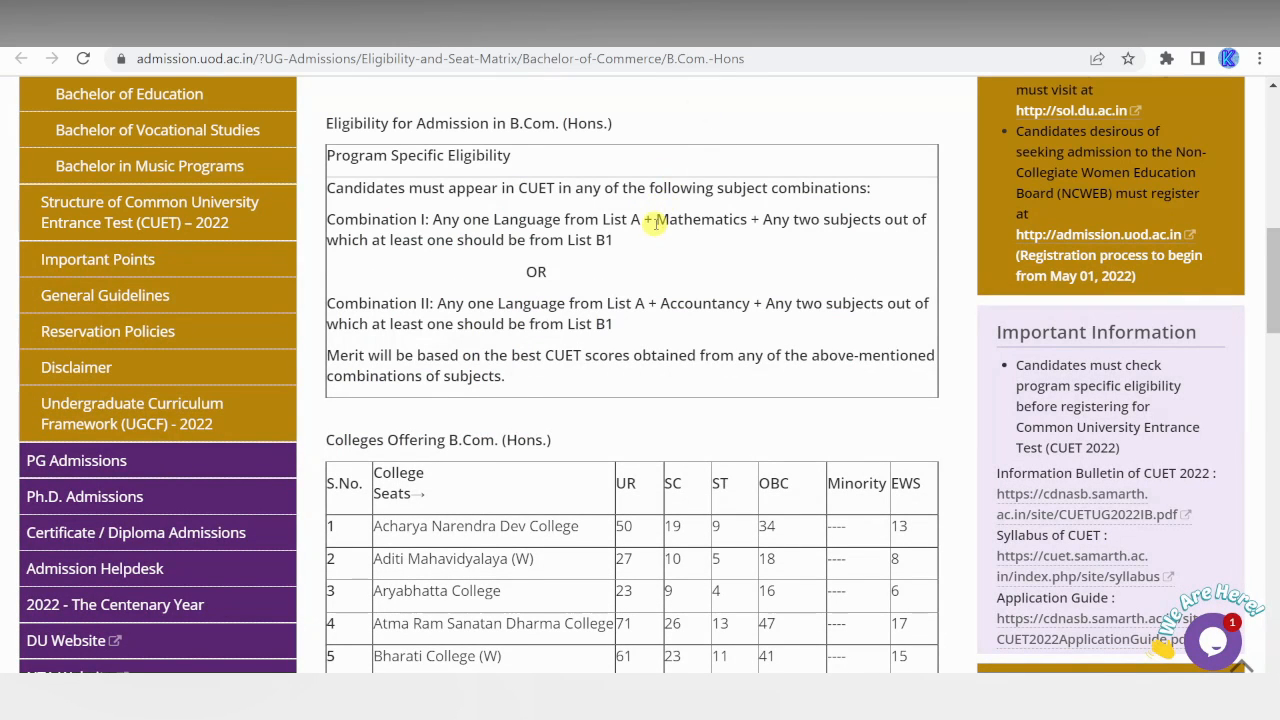
left_click_drag(640, 222, 437, 226)
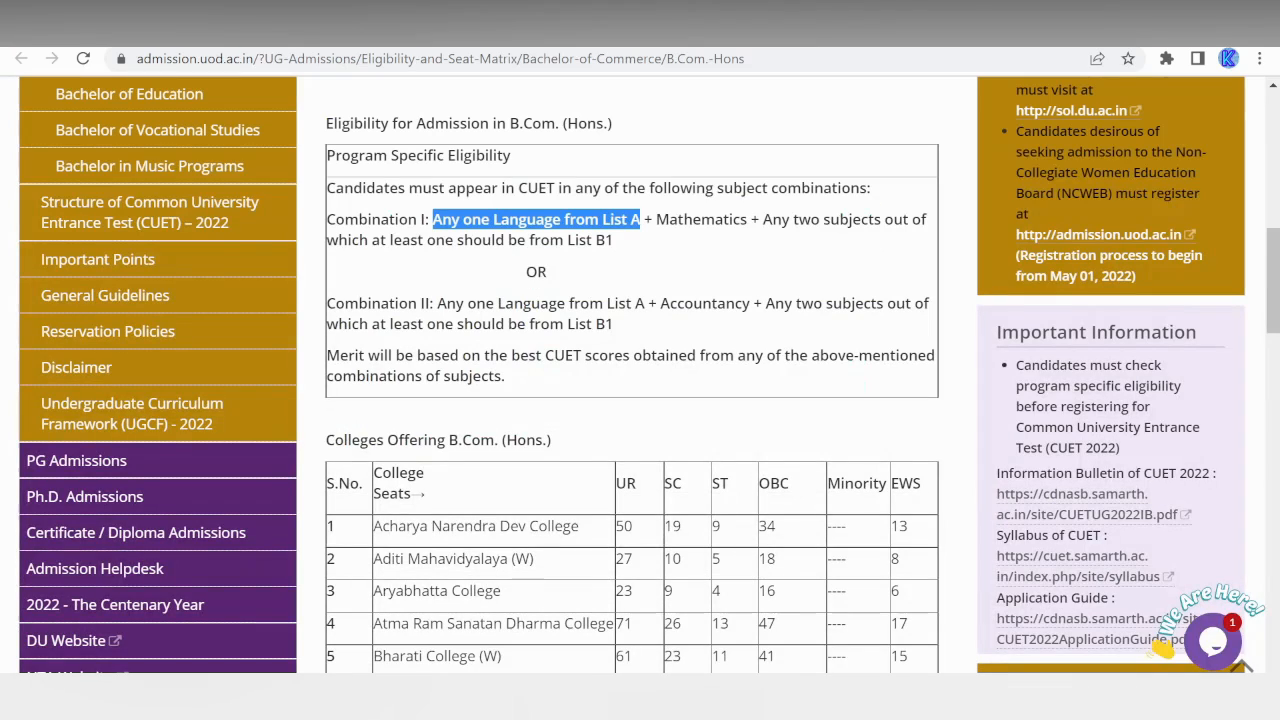
left_click_drag(664, 222, 734, 221)
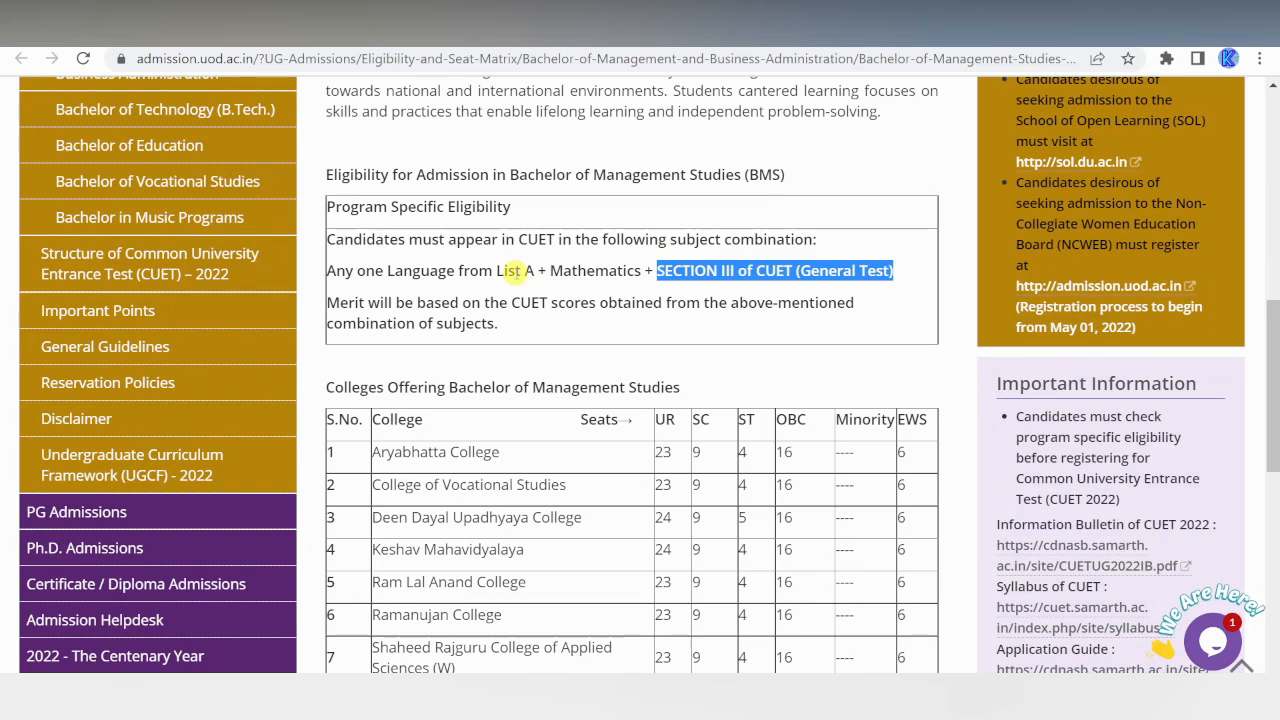
left_click_drag(549, 271, 854, 302)
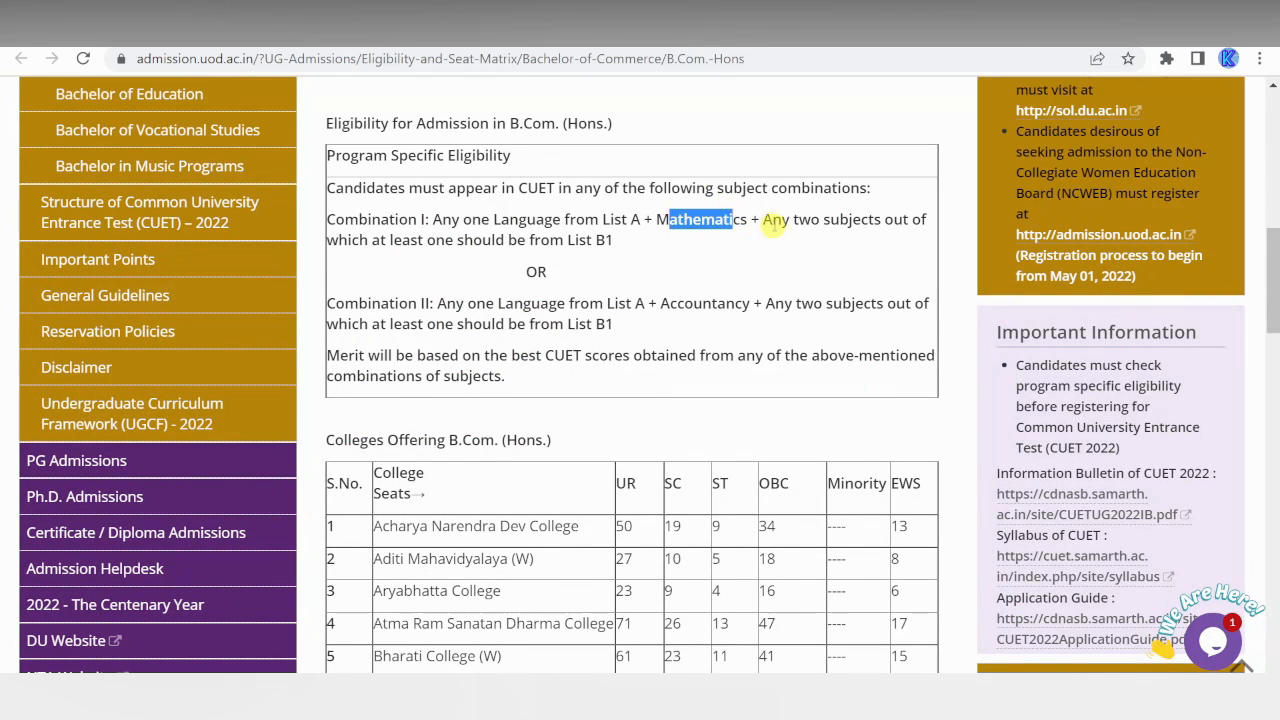
left_click_drag(762, 218, 884, 219)
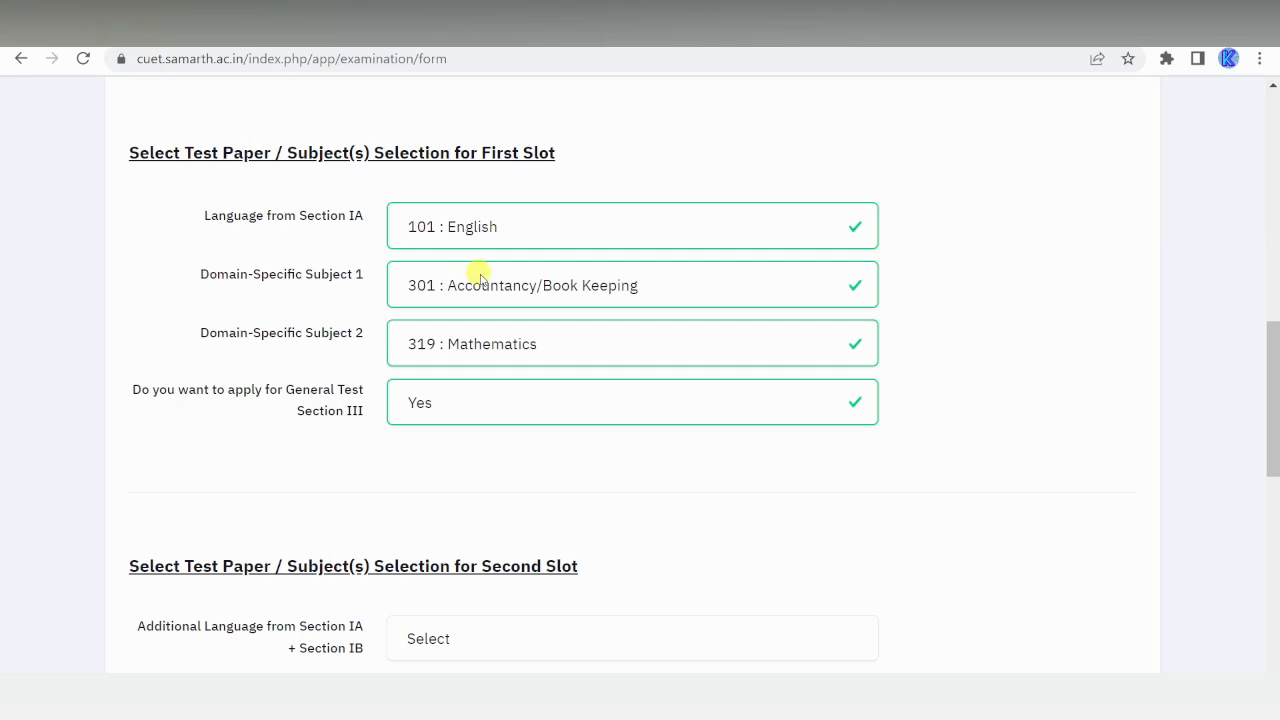
scroll(492, 290, "down", 4)
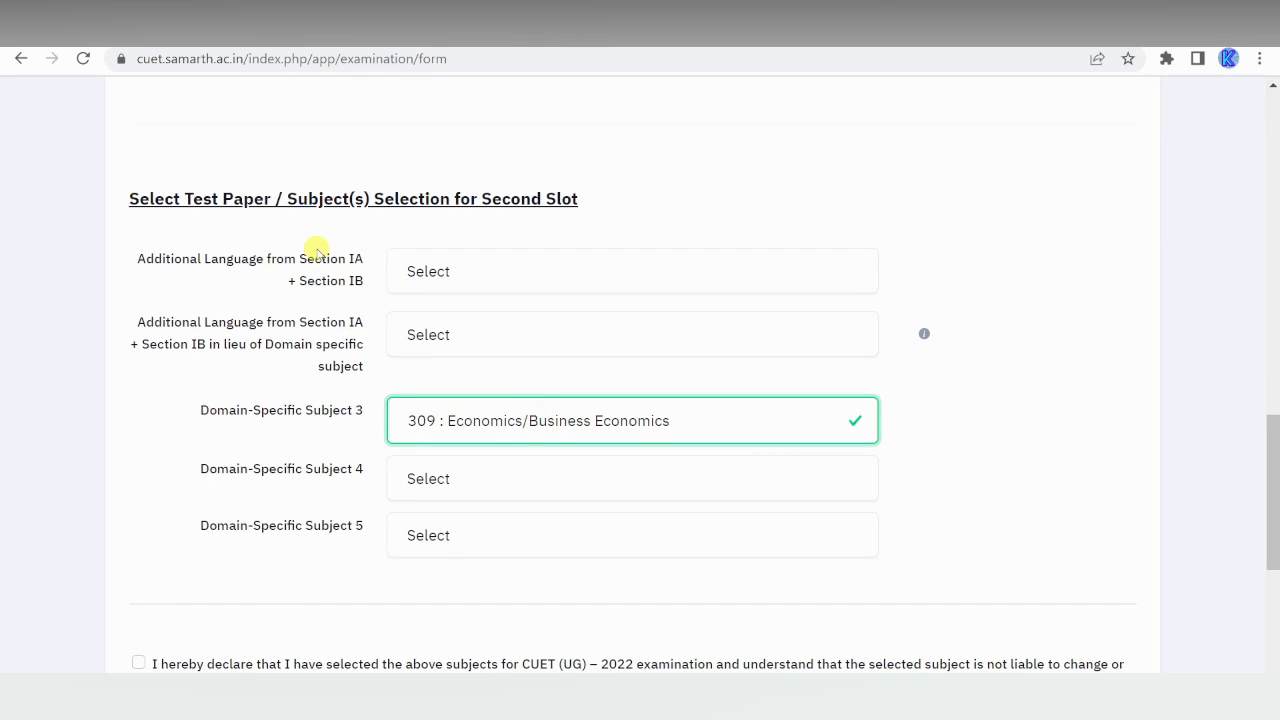
scroll(314, 249, "up", 7)
scroll(316, 248, "down", 3)
scroll(318, 249, "up", 4)
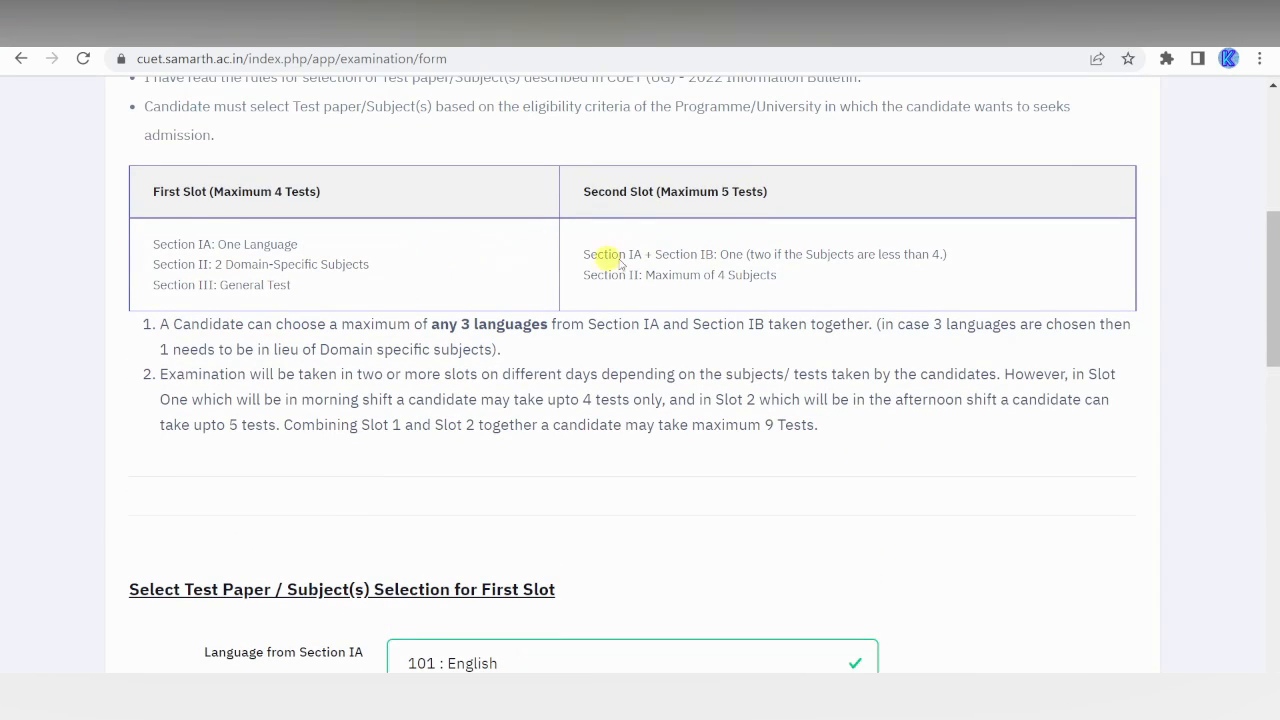
scroll(406, 314, "down", 3)
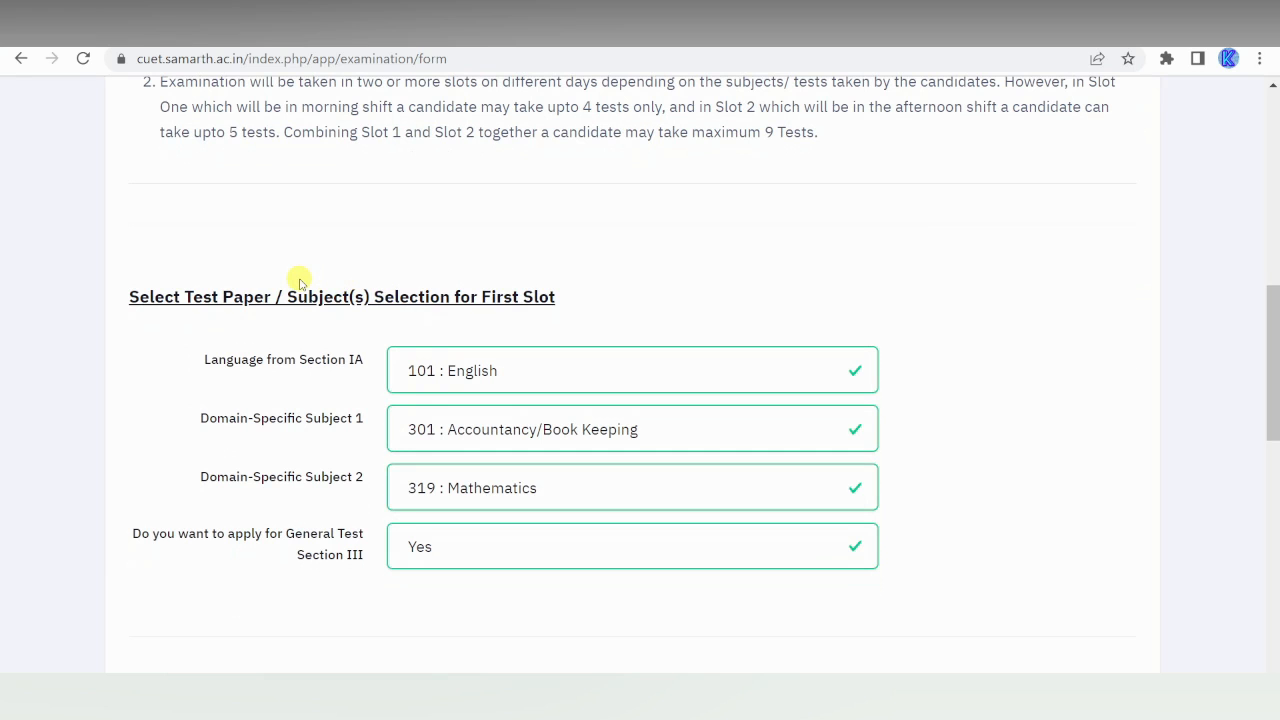
scroll(299, 283, "down", 2)
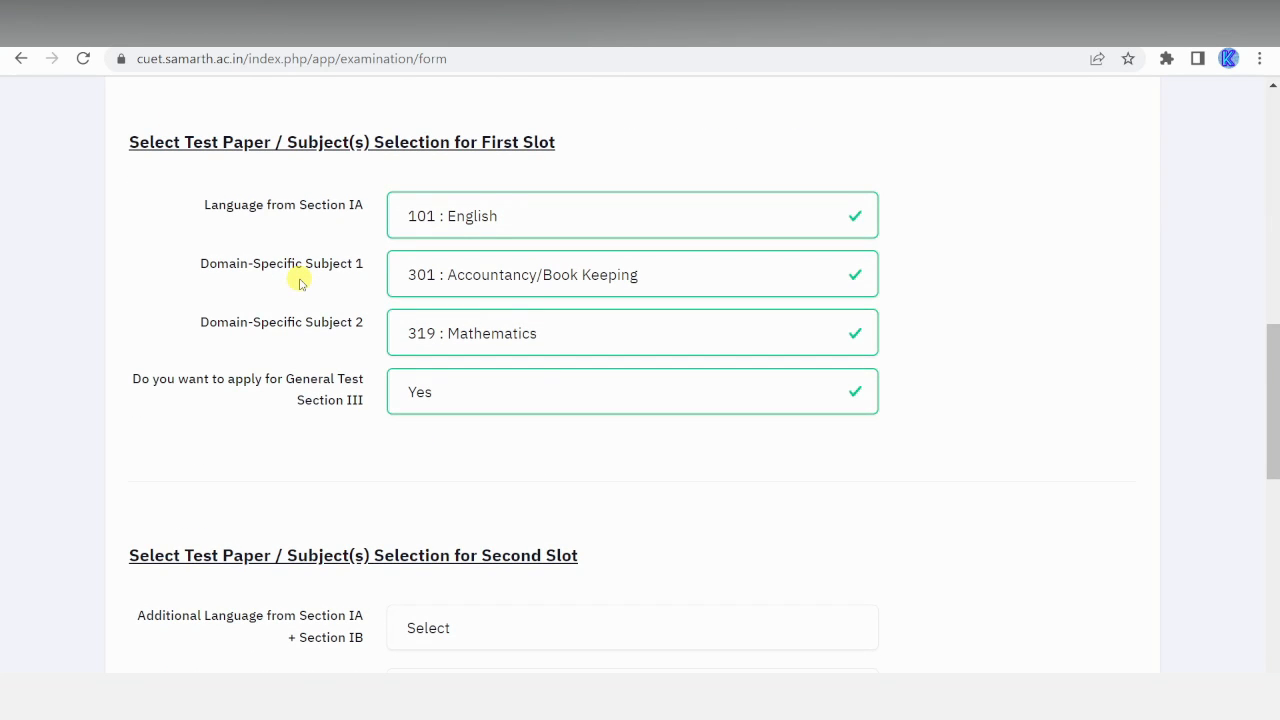
scroll(299, 283, "down", 1)
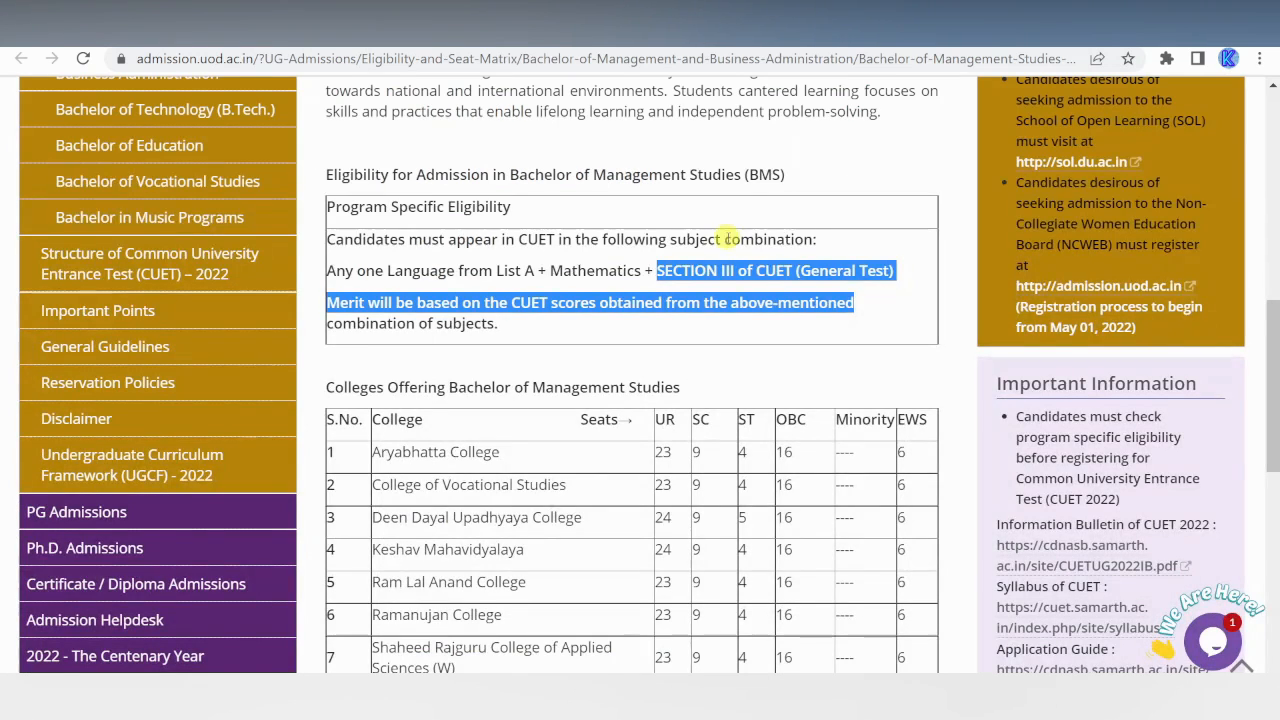
scroll(727, 236, "down", 1)
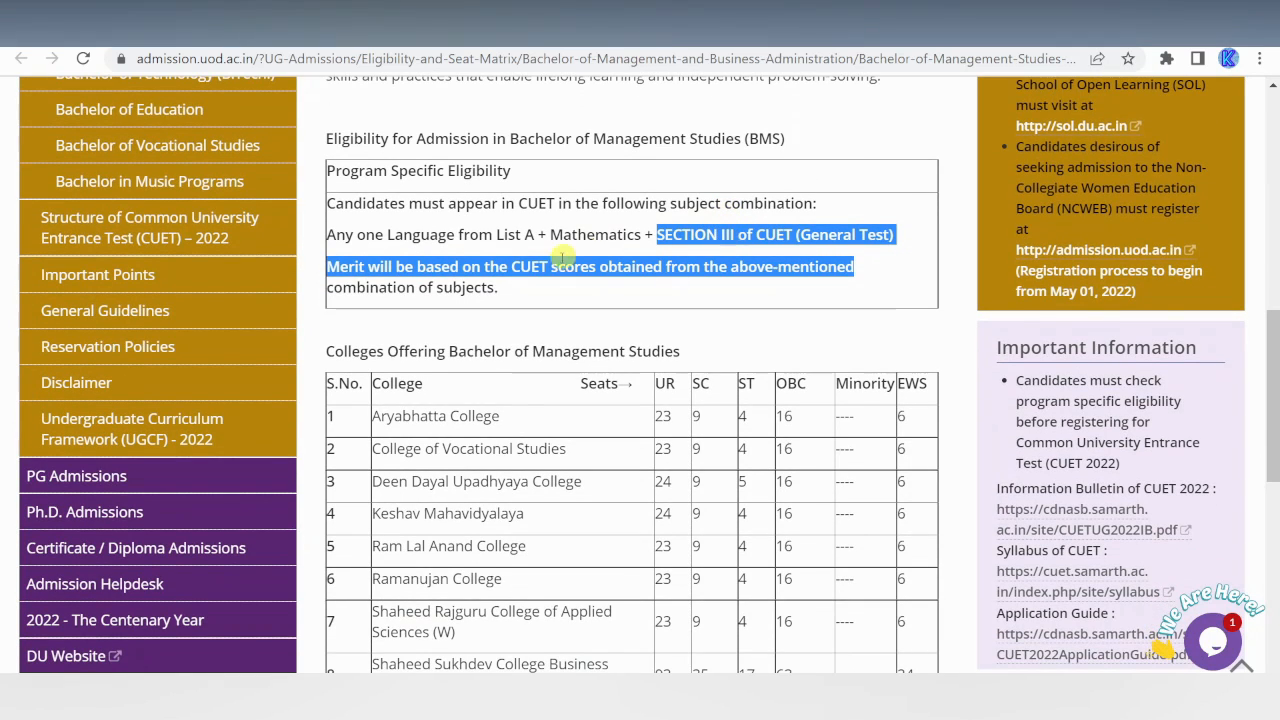
left_click_drag(537, 235, 366, 237)
left_click_drag(587, 235, 655, 235)
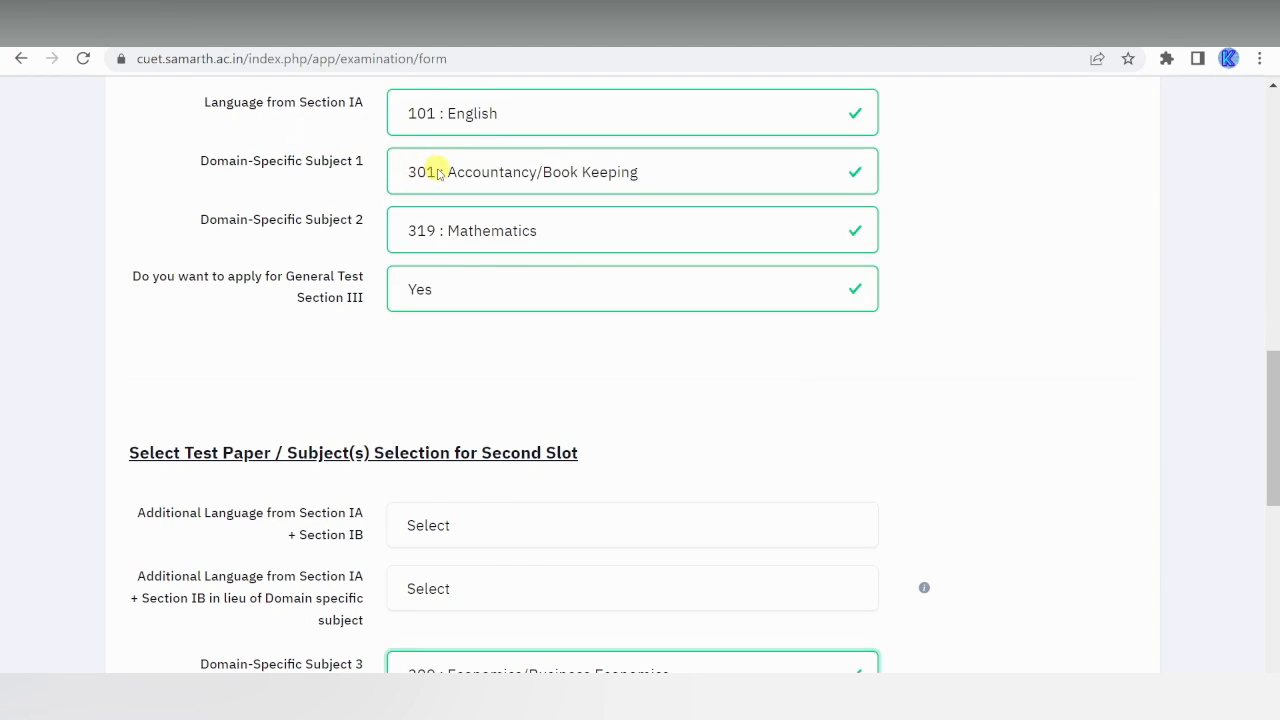
Step: Choose 319 : Mathematics for Domain-Specific Subject 1 and Not Applicable for Subject 2
left_click(438, 172)
left_click(441, 208)
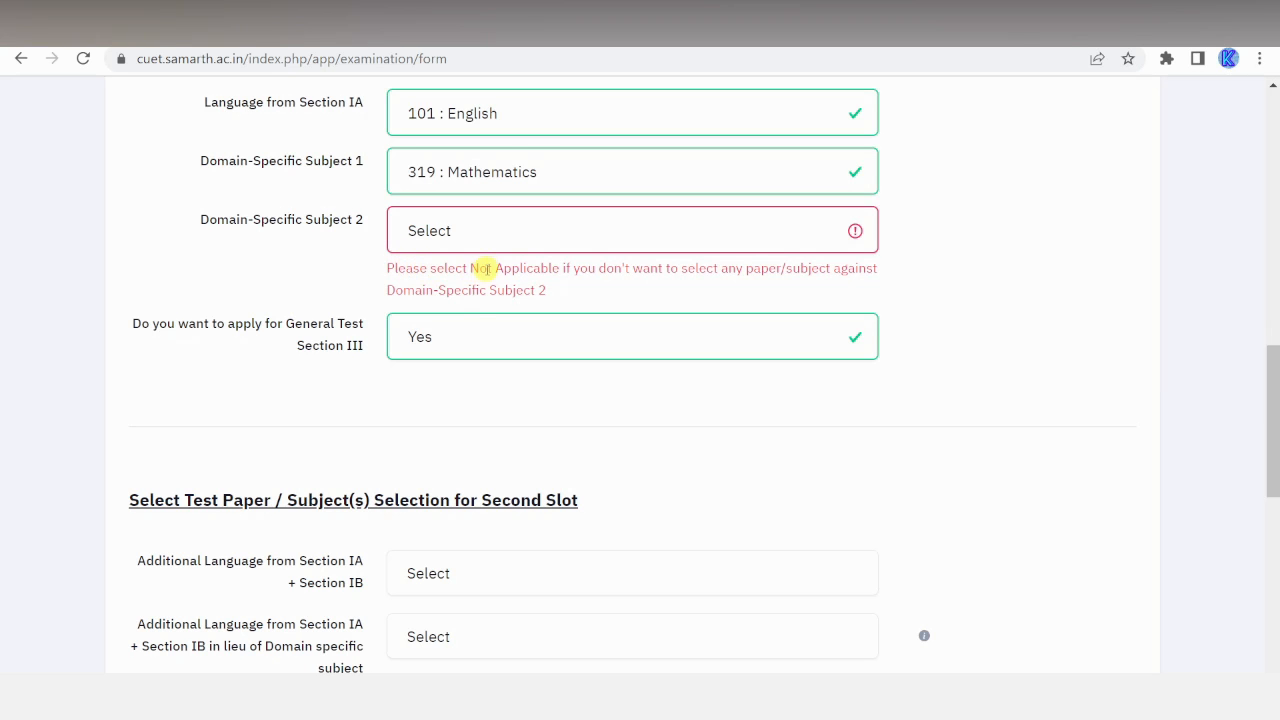
left_click(503, 246)
scroll(514, 335, "down", 3)
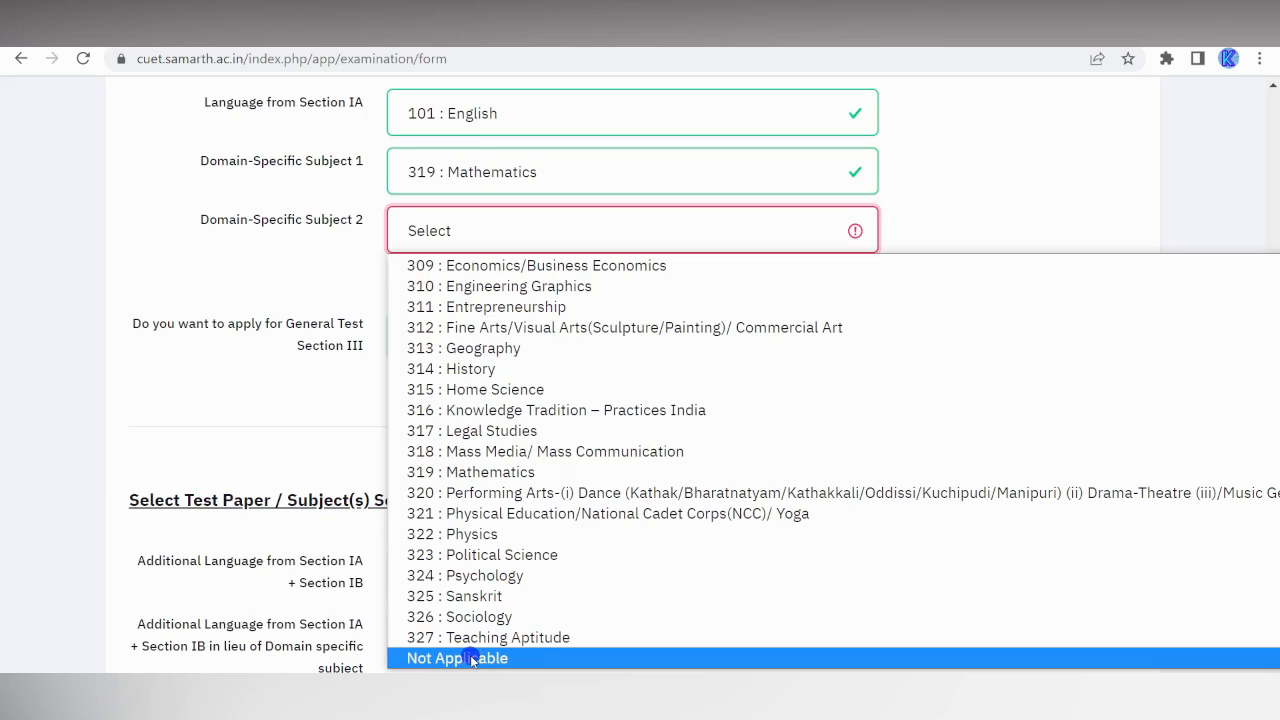
left_click(472, 658)
scroll(394, 297, "up", 1)
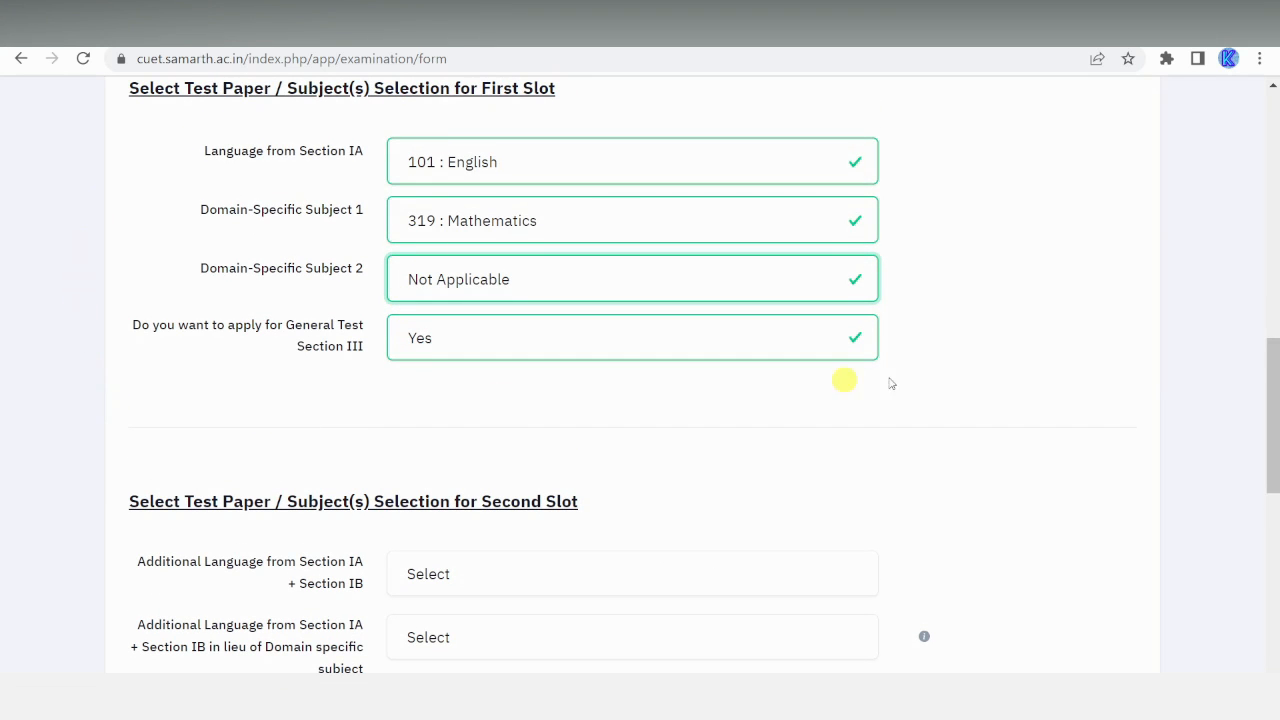
Step: Check the DU BMS eligibility and Bachelor of Commerce programme tabs, then return to the CUET form
key("ctrl+Tab")
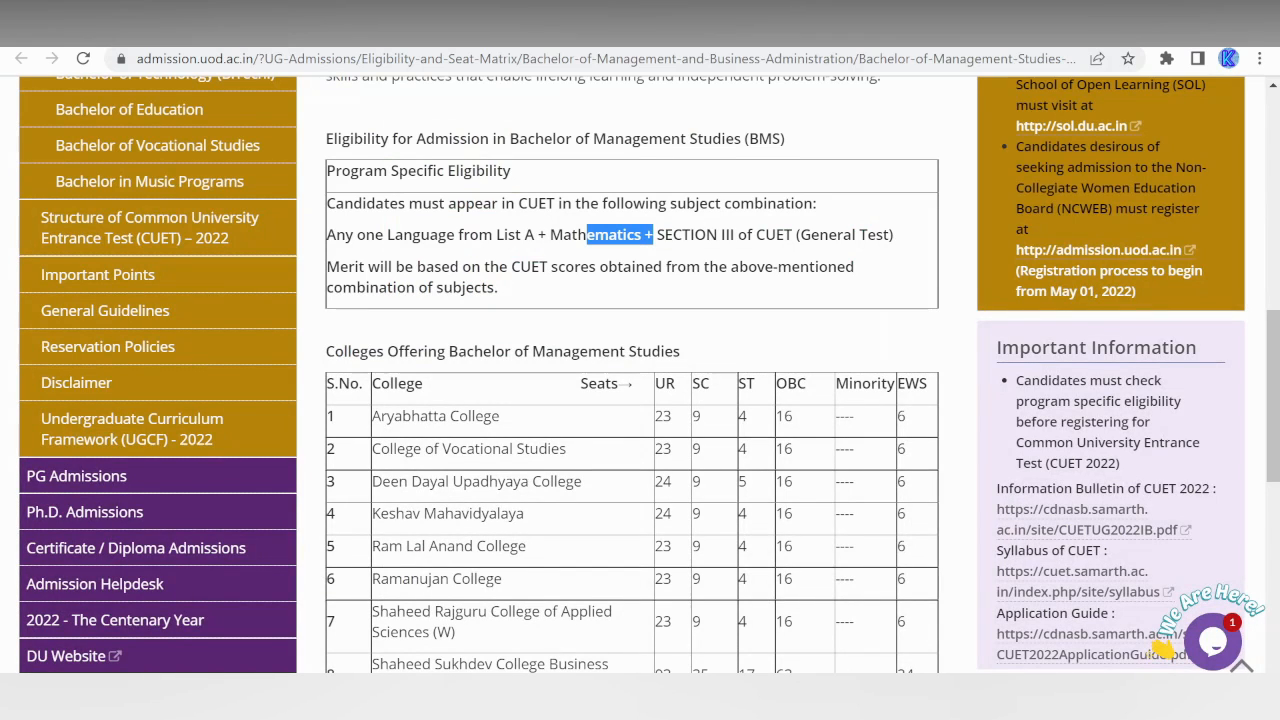
key("ctrl+Tab")
scroll(281, 252, "down", 3)
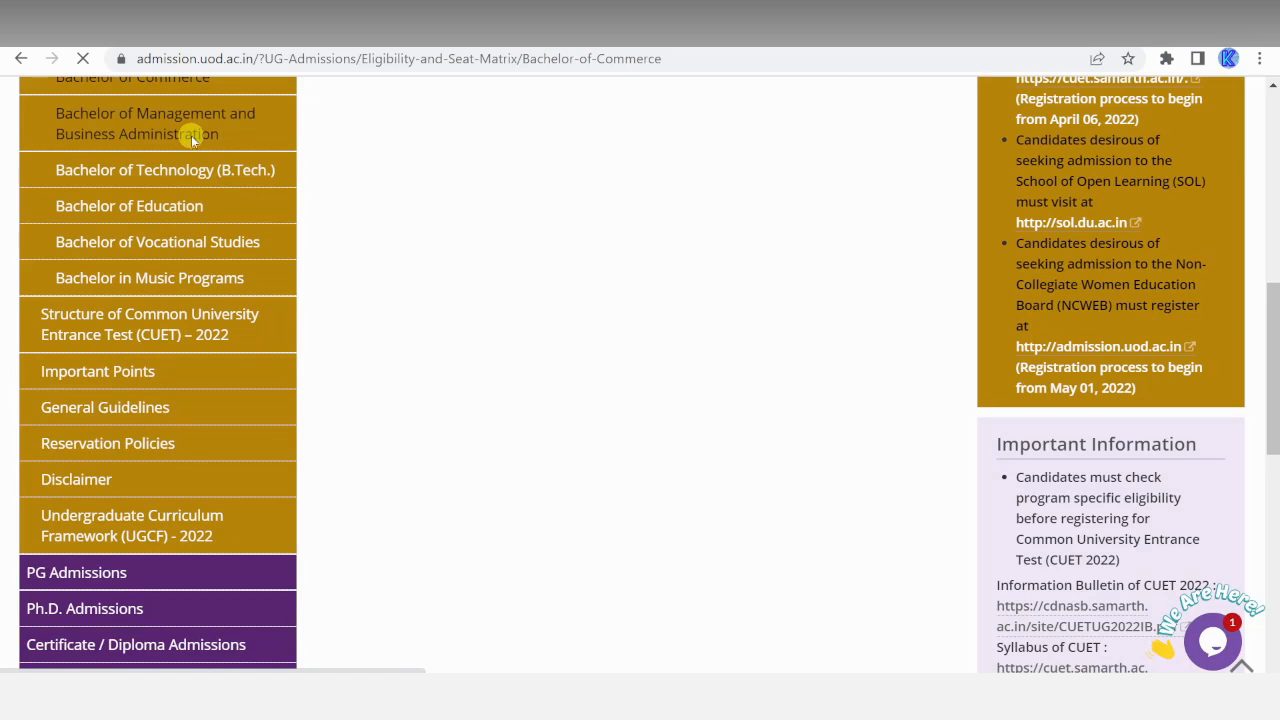
scroll(426, 244, "down", 4)
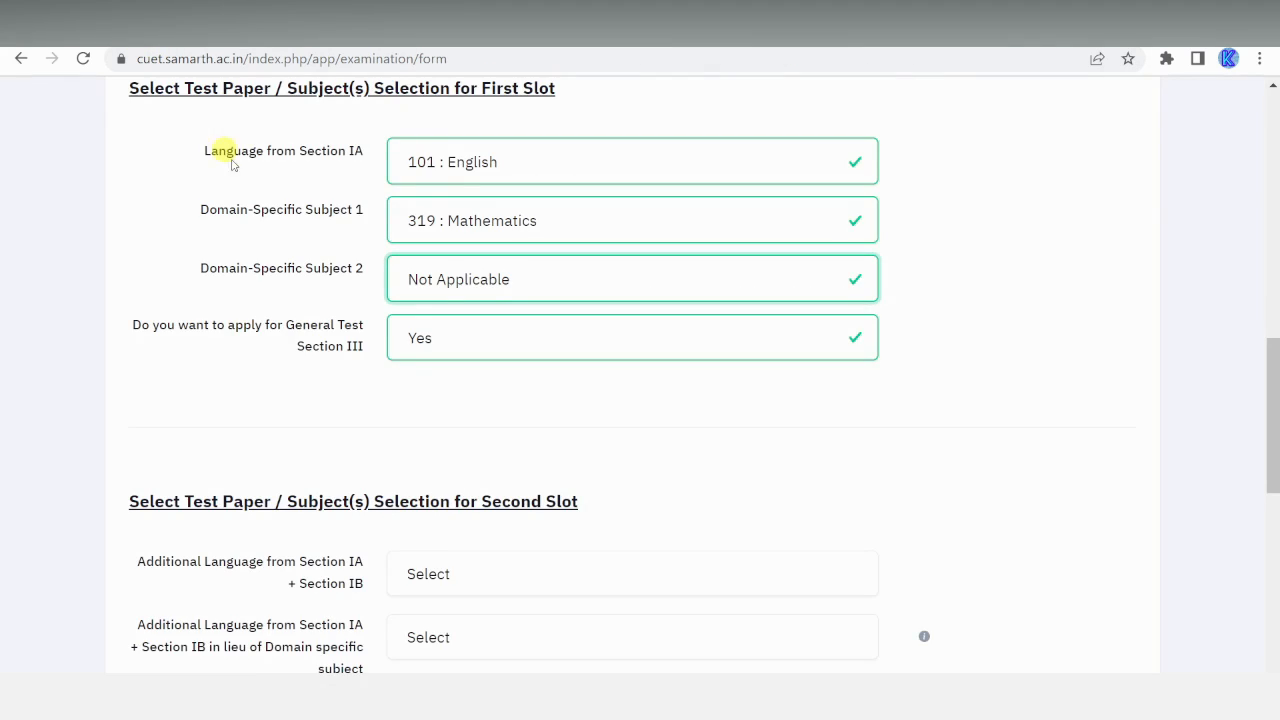
scroll(320, 265, "up", 1)
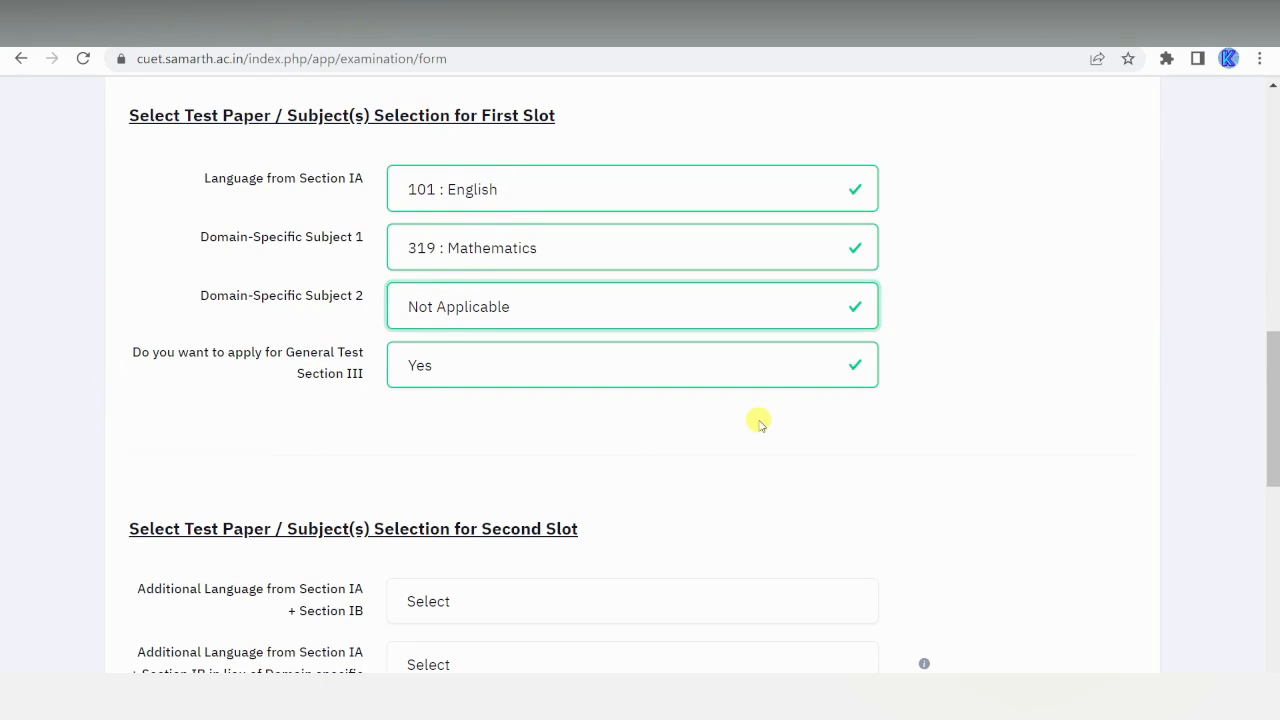
Step: Change Domain-Specific Subject 2 from Not Applicable to 301 : Accountancy/Book Keeping
left_click(880, 116)
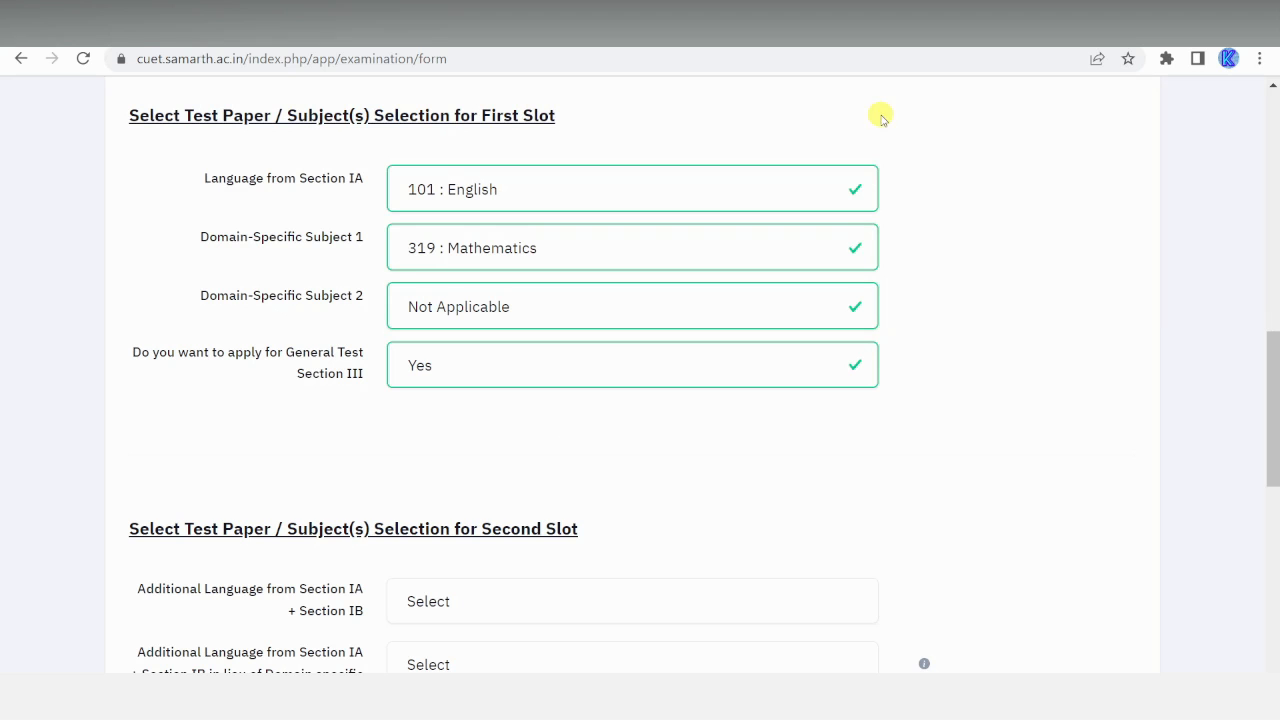
scroll(690, 116, "down", 1)
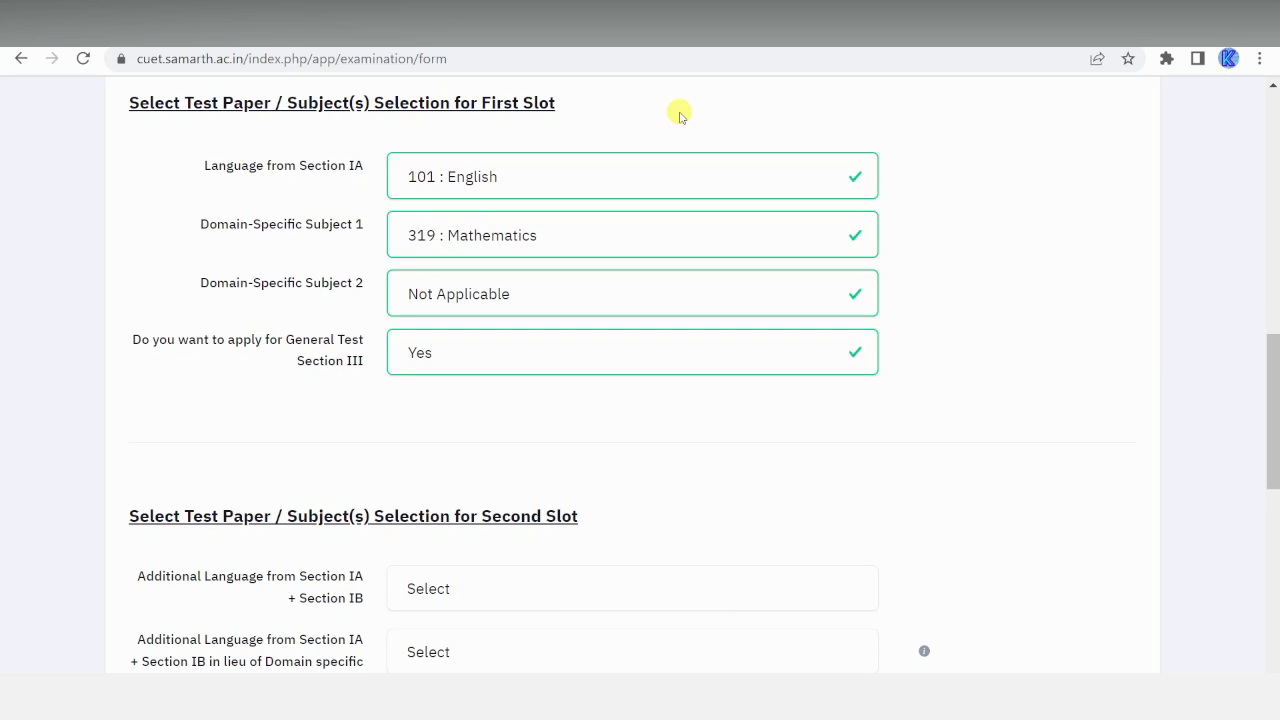
scroll(679, 116, "down", 1)
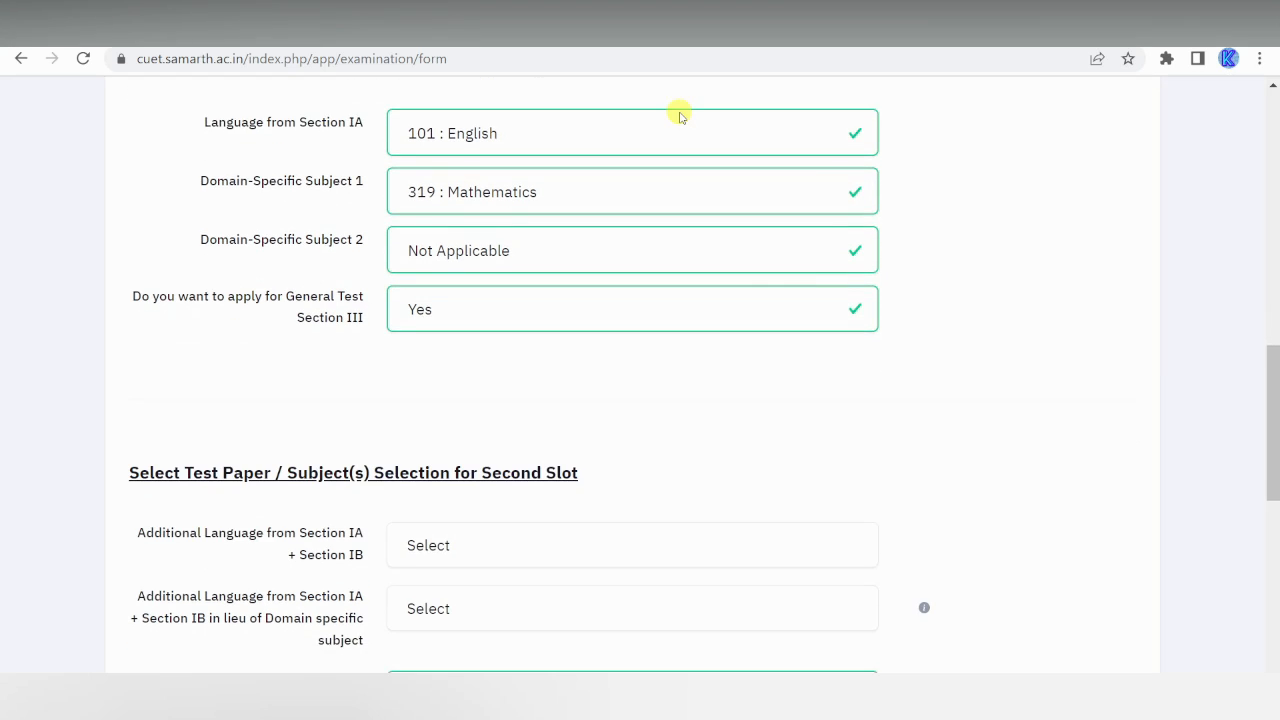
left_click(508, 248)
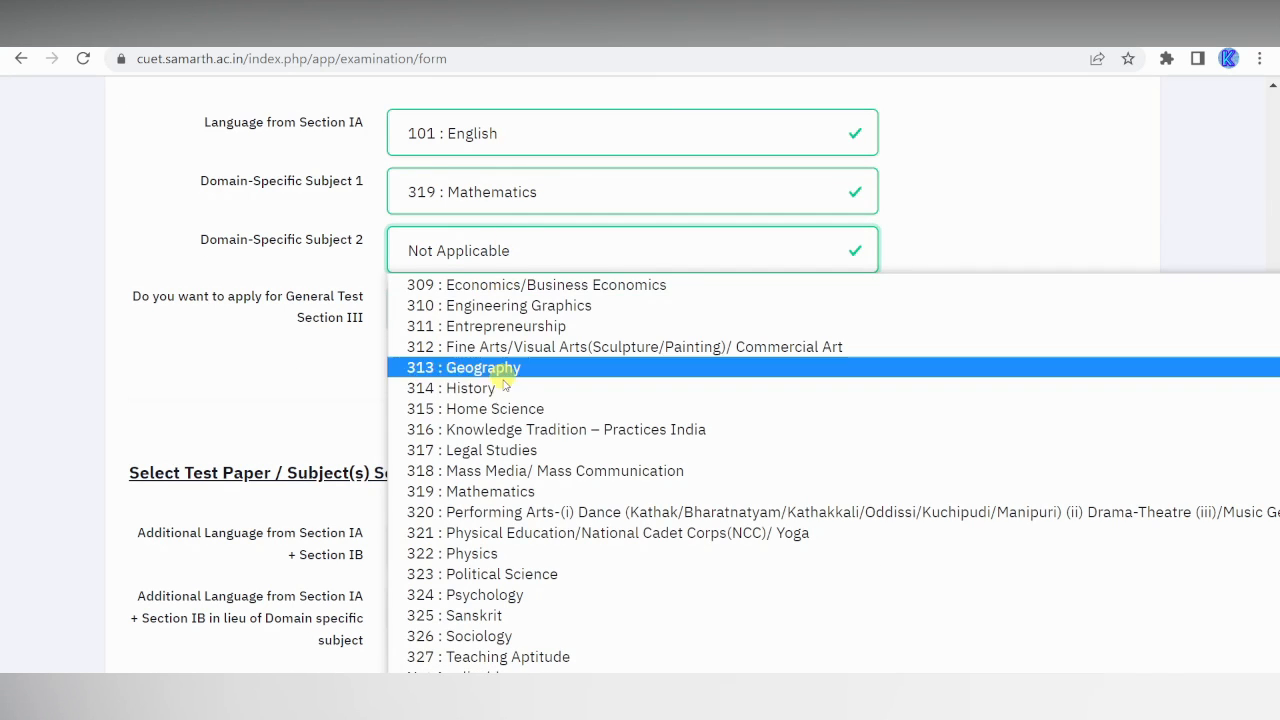
scroll(503, 383, "up", 2)
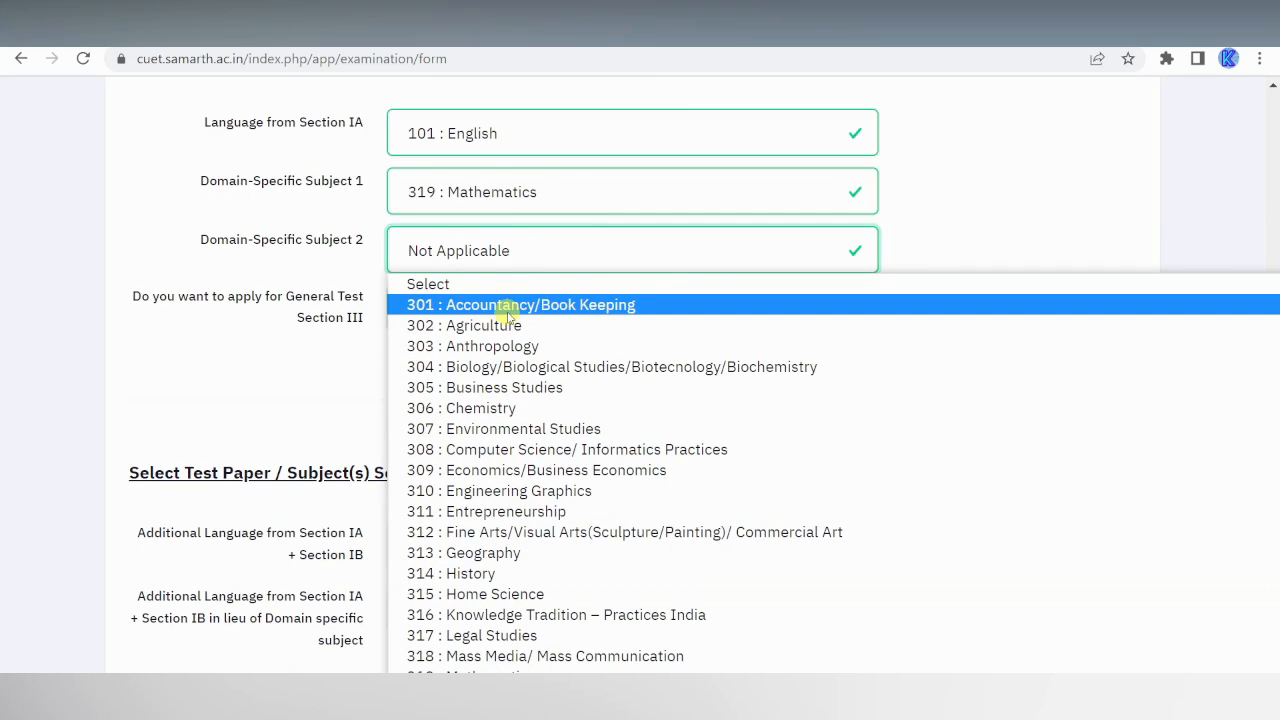
left_click(505, 306)
scroll(478, 328, "down", 2)
scroll(478, 328, "down", 2)
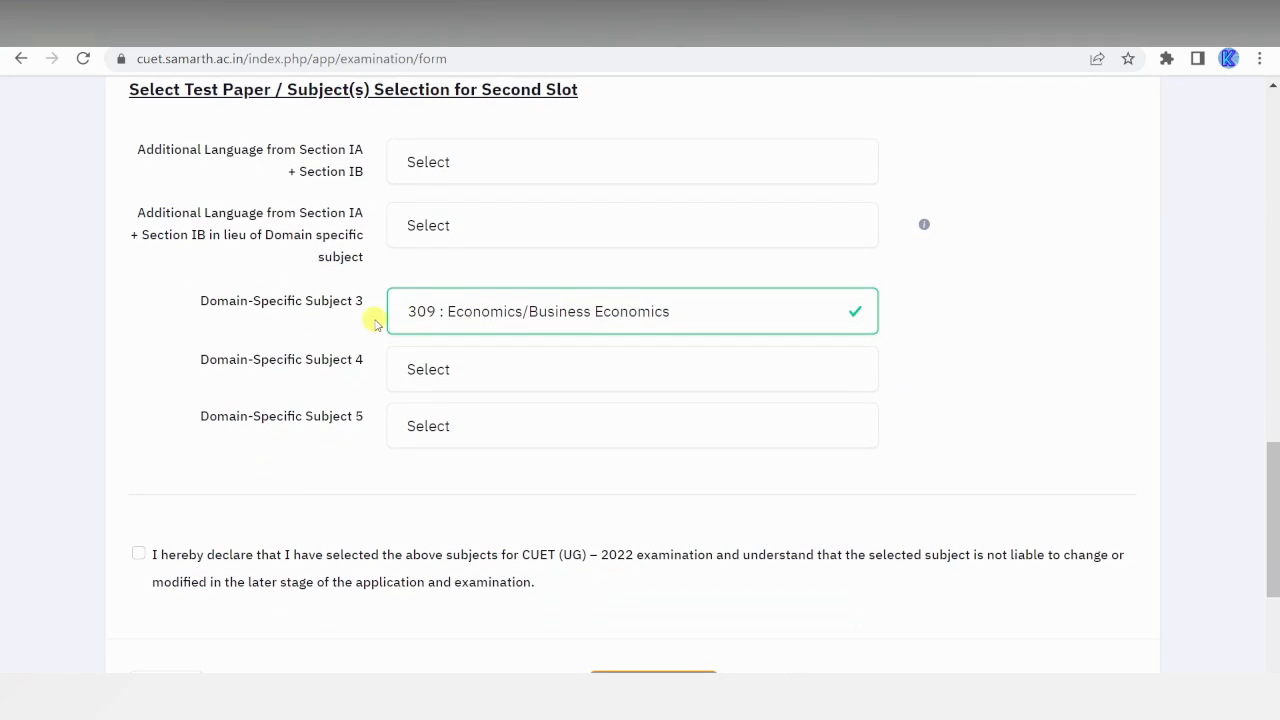
scroll(530, 376, "down", 2)
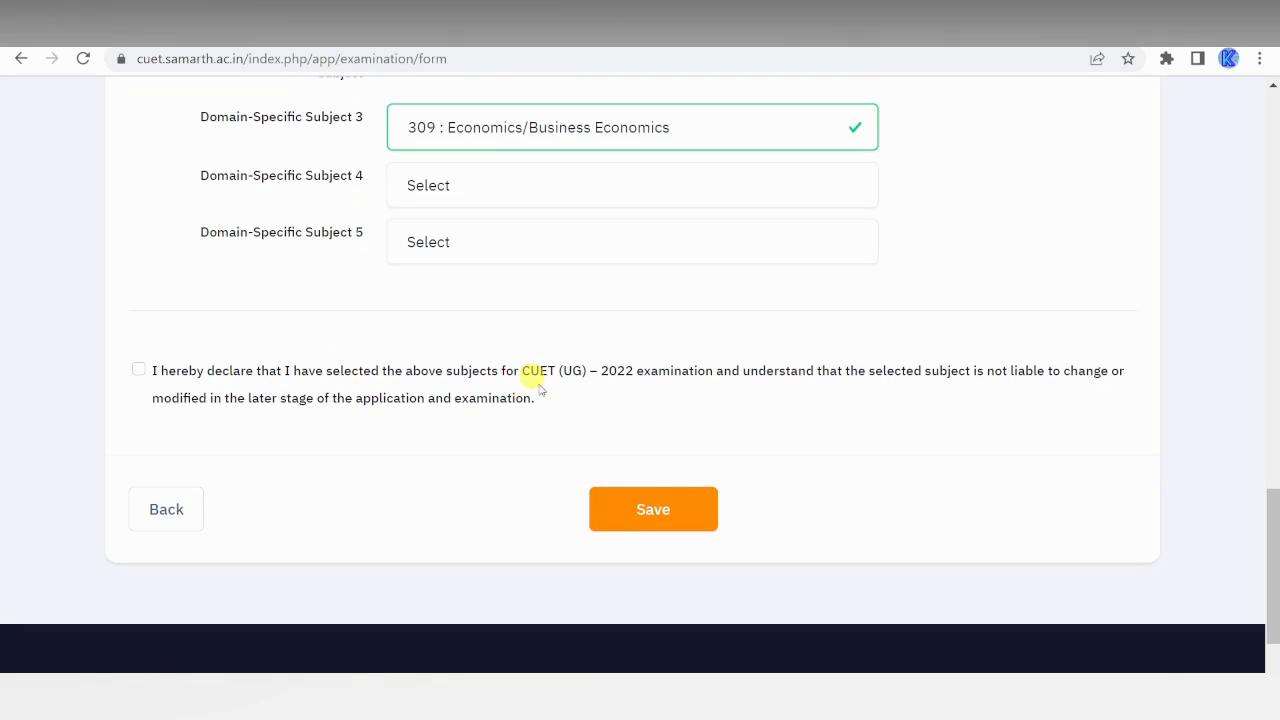
Step: Try saving, then set the additional language and in-lieu language fields to Not Applicable
left_click(617, 494)
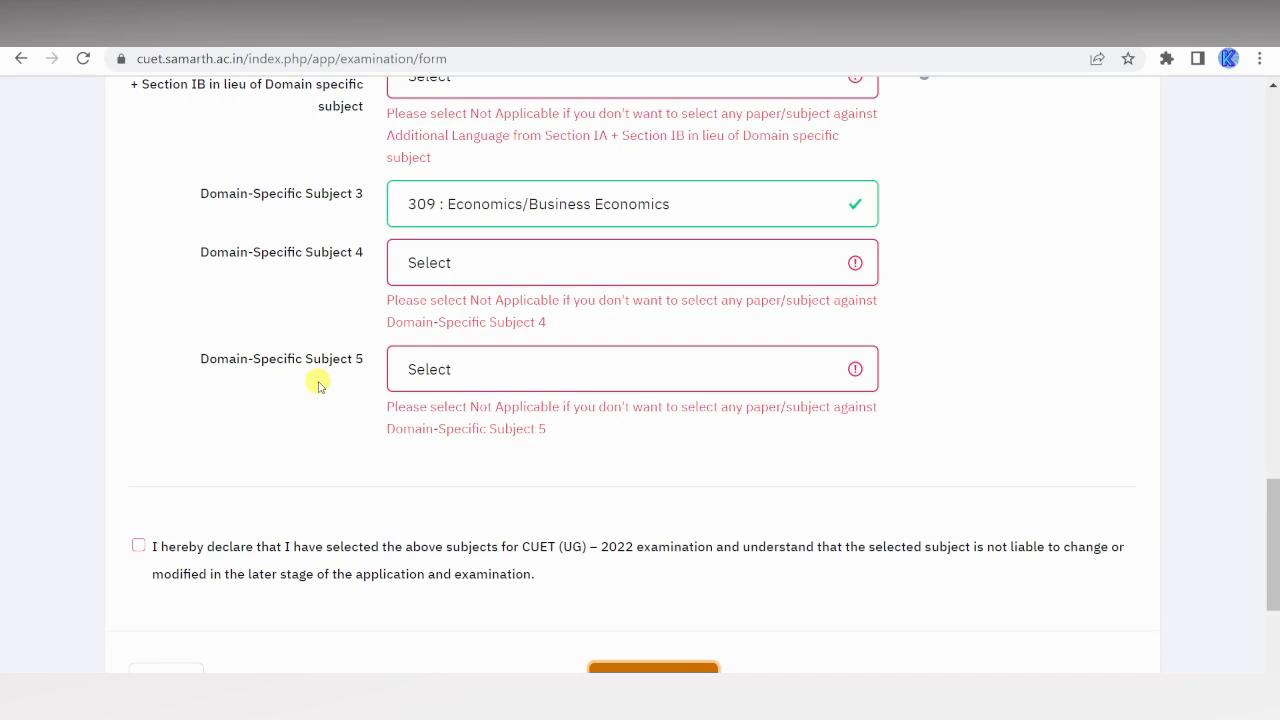
scroll(306, 352, "up", 2)
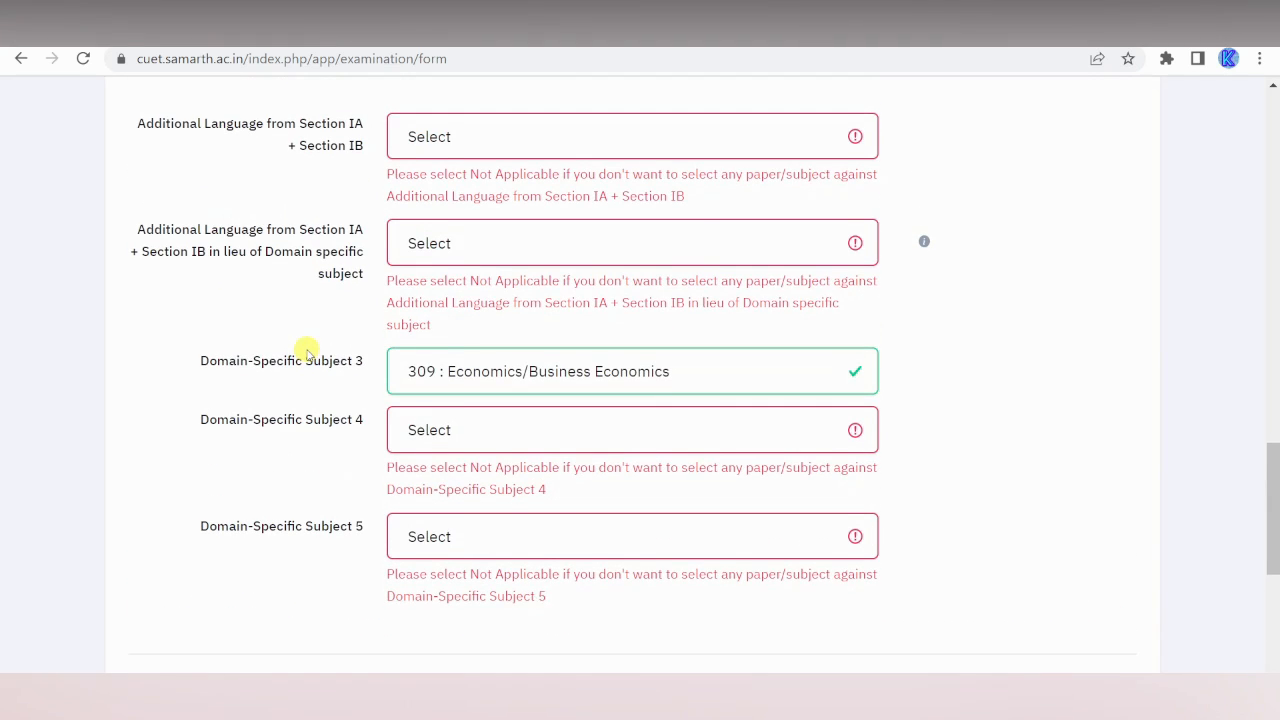
left_click(466, 152)
scroll(473, 280, "down", 3)
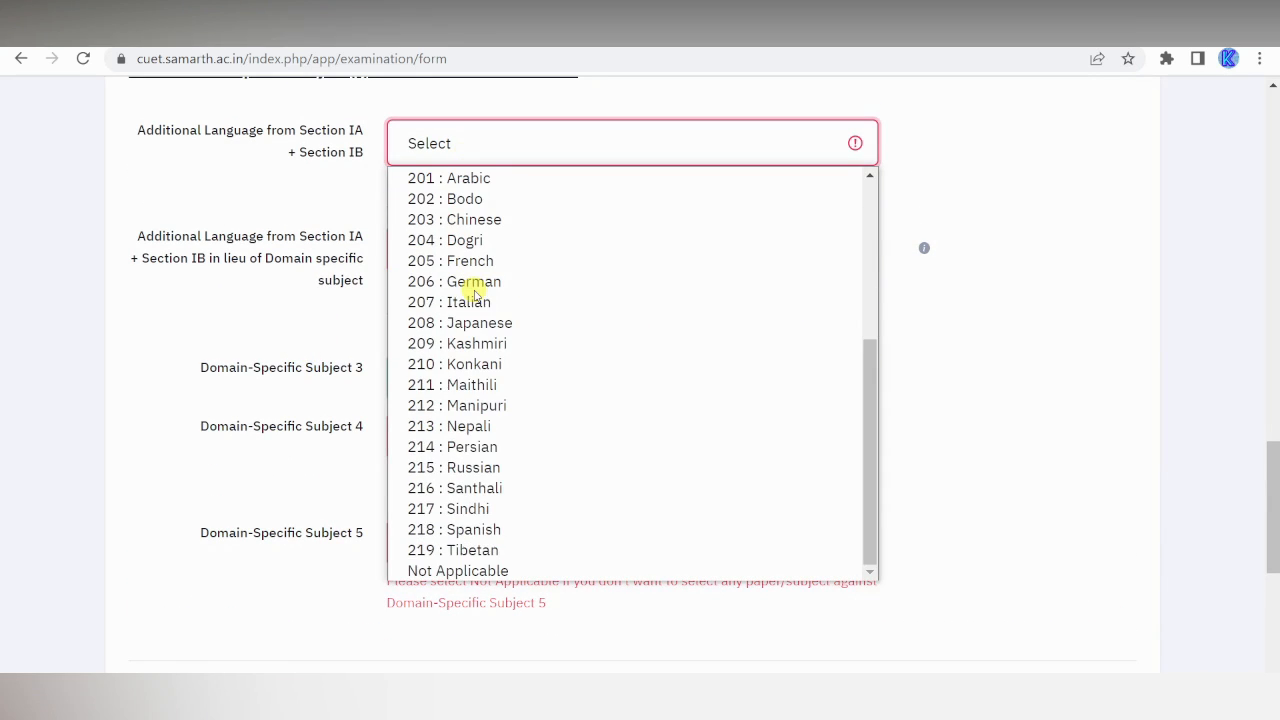
left_click(456, 571)
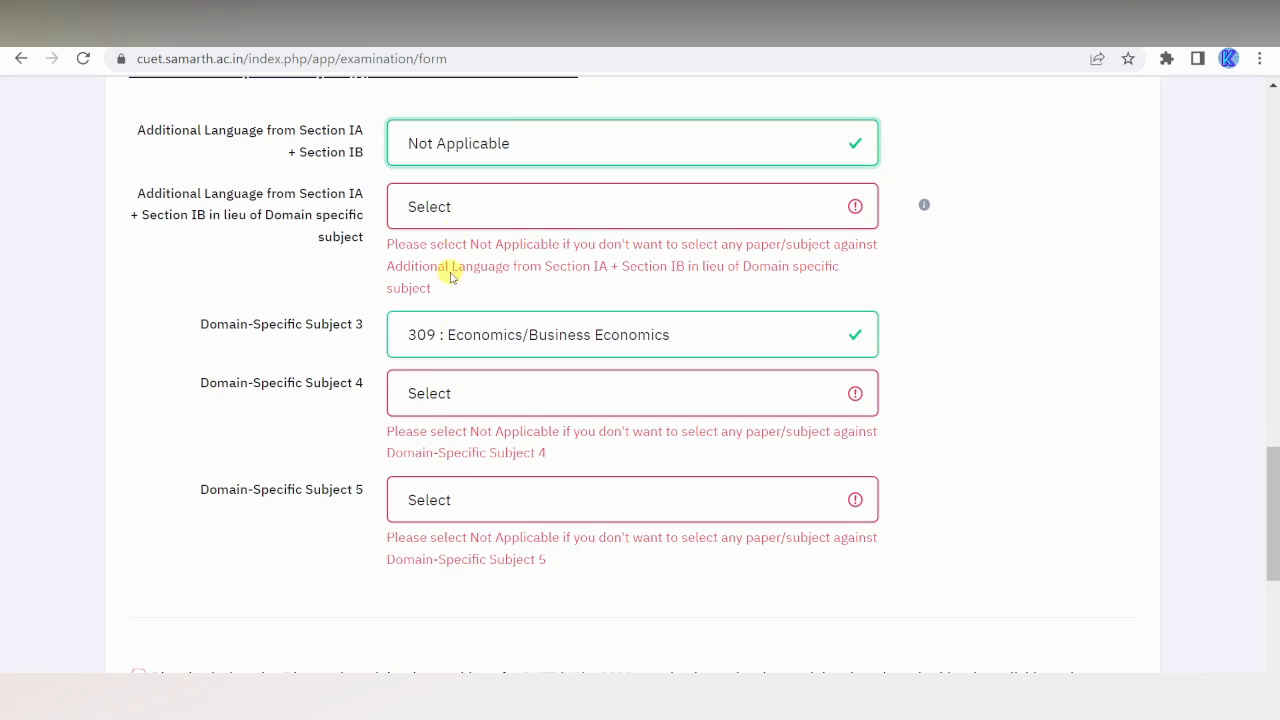
left_click(449, 206)
scroll(449, 480, "down", 3)
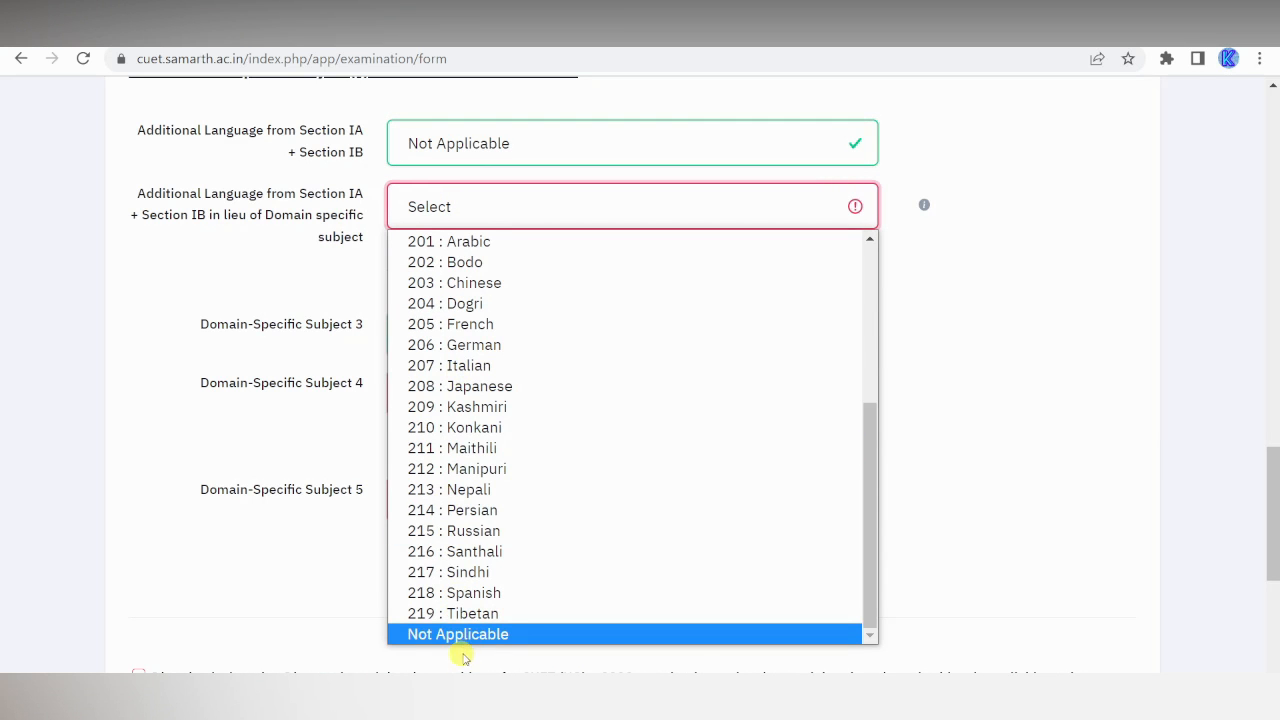
left_click(463, 636)
Step: Set Domain-Specific Subjects 4 and 5 to Not Applicable and tick the subject declaration
scroll(448, 296, "down", 1)
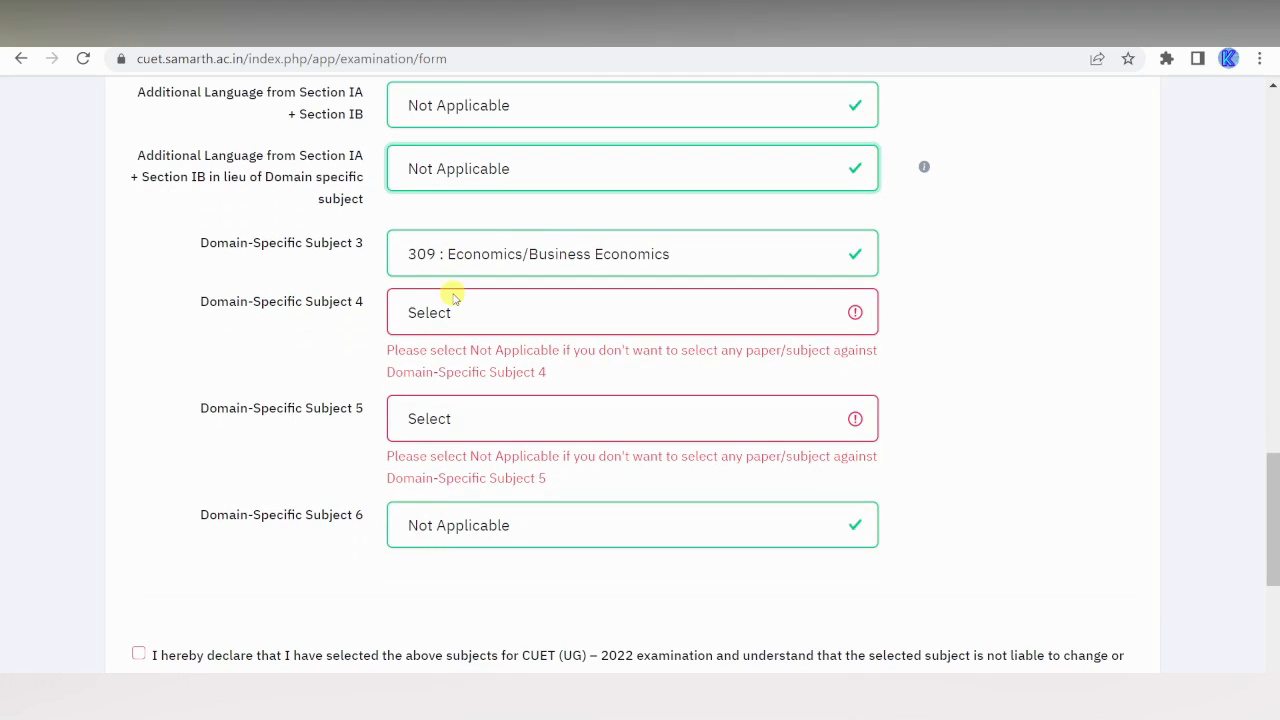
left_click(448, 302)
scroll(455, 466, "down", 3)
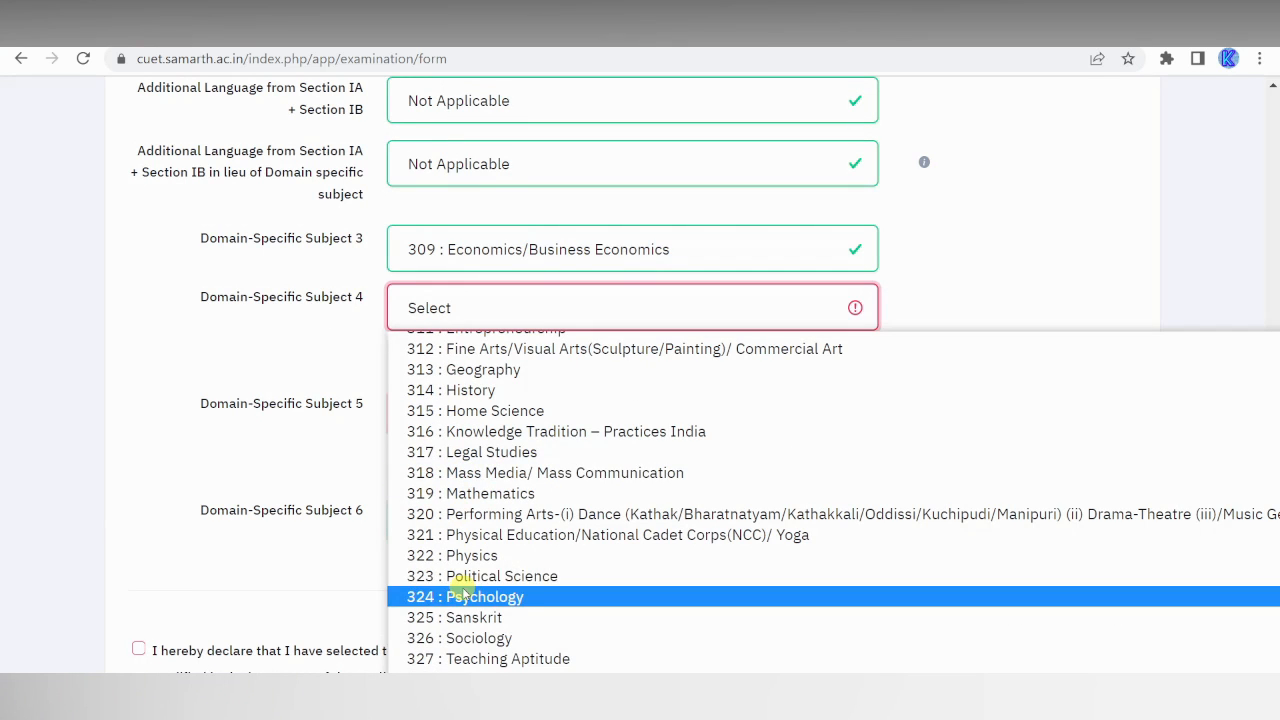
left_click(458, 668)
left_click(455, 366)
scroll(449, 357, "down", 4)
scroll(453, 360, "up", 4)
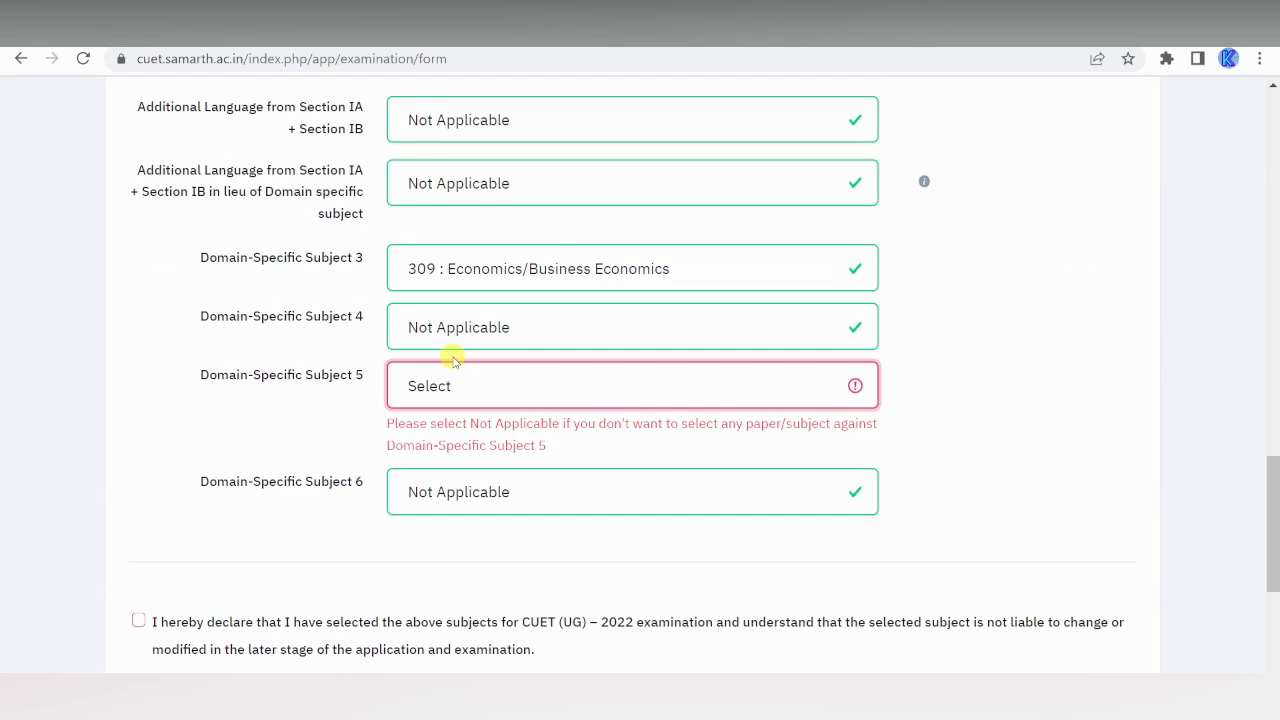
left_click(447, 379)
scroll(447, 379, "down", 1)
left_click(447, 379)
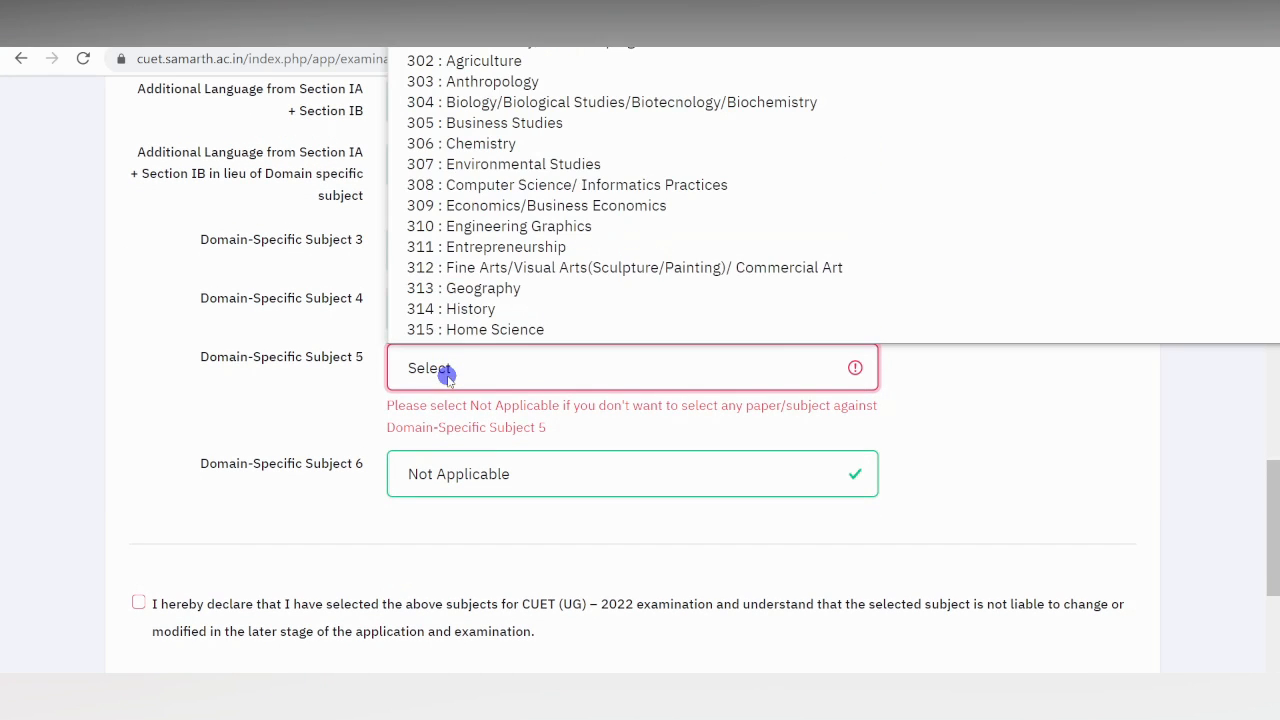
scroll(480, 255, "down", 3)
left_click(478, 334)
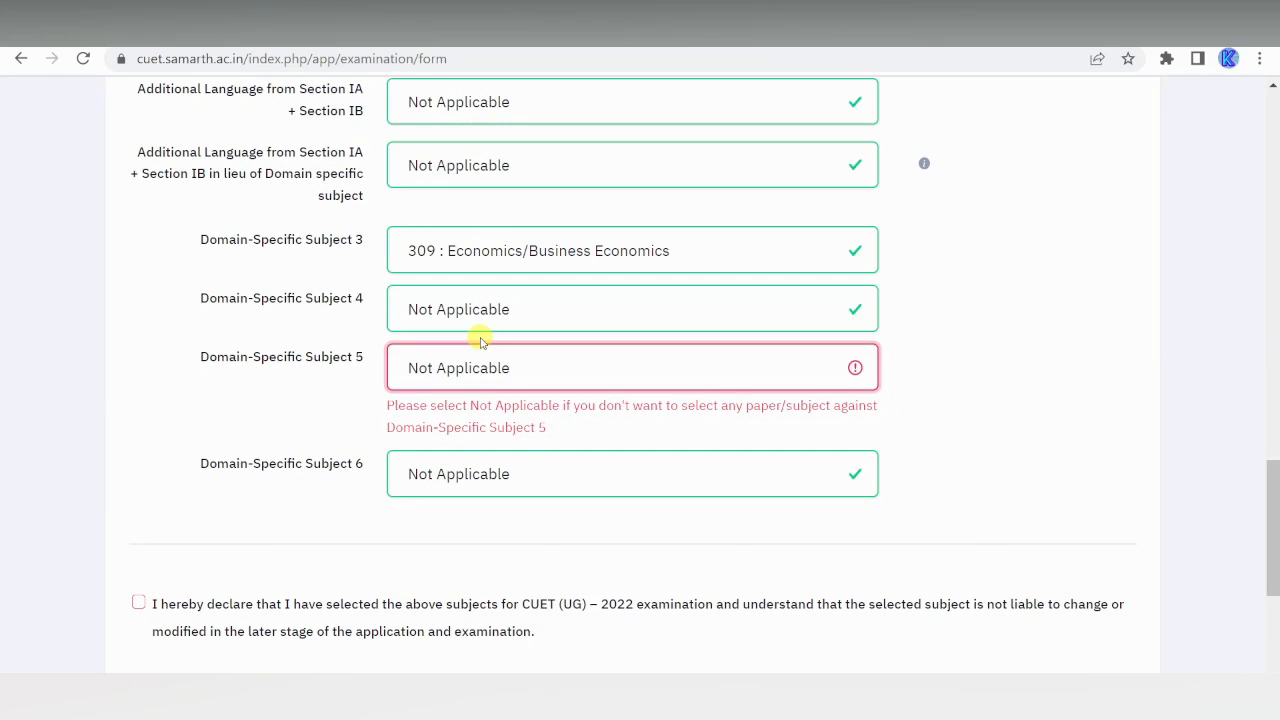
scroll(334, 306, "down", 3)
left_click(138, 315)
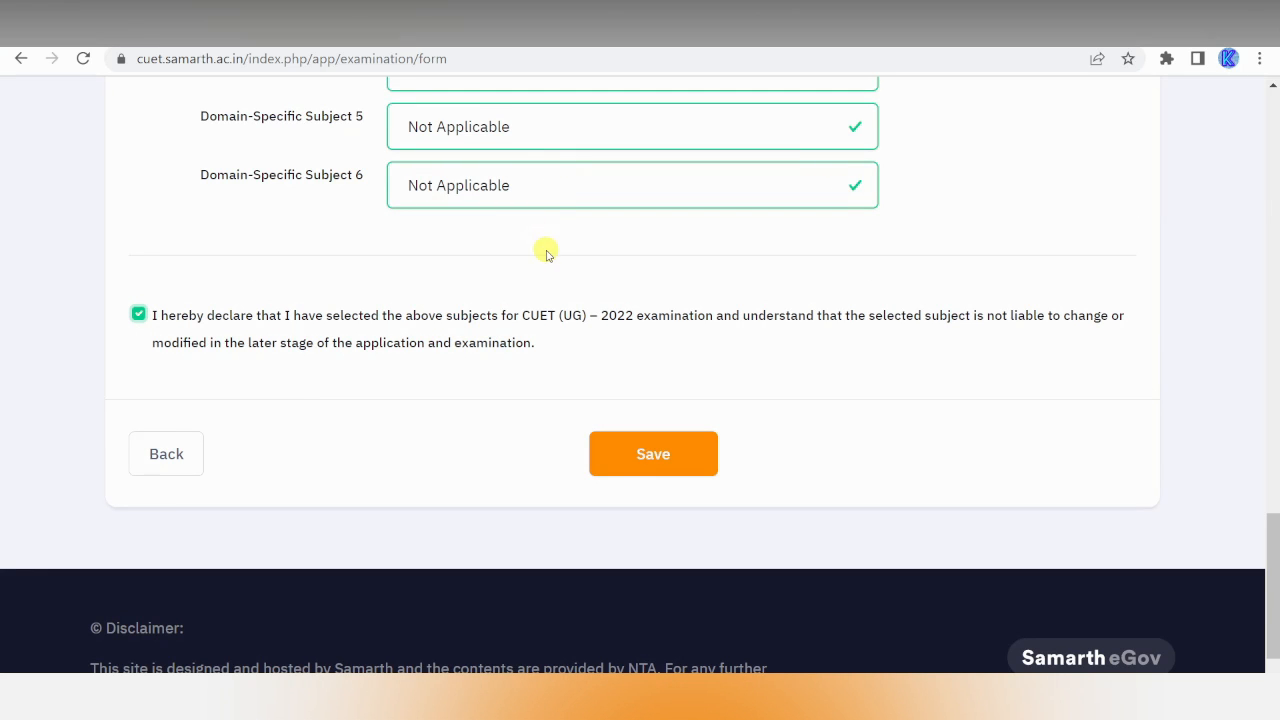
Step: Save the test papers and check English, Mathematics and General Test Yes in the summary
left_click(653, 453)
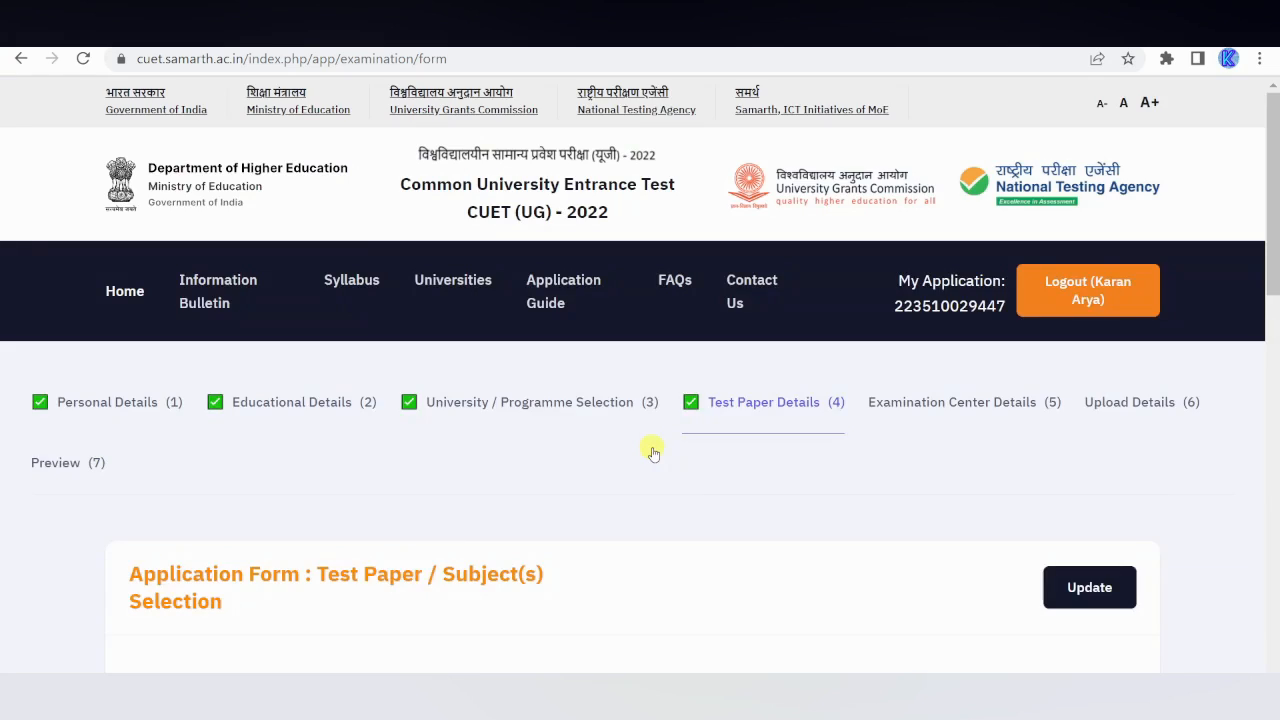
scroll(466, 366, "down", 5)
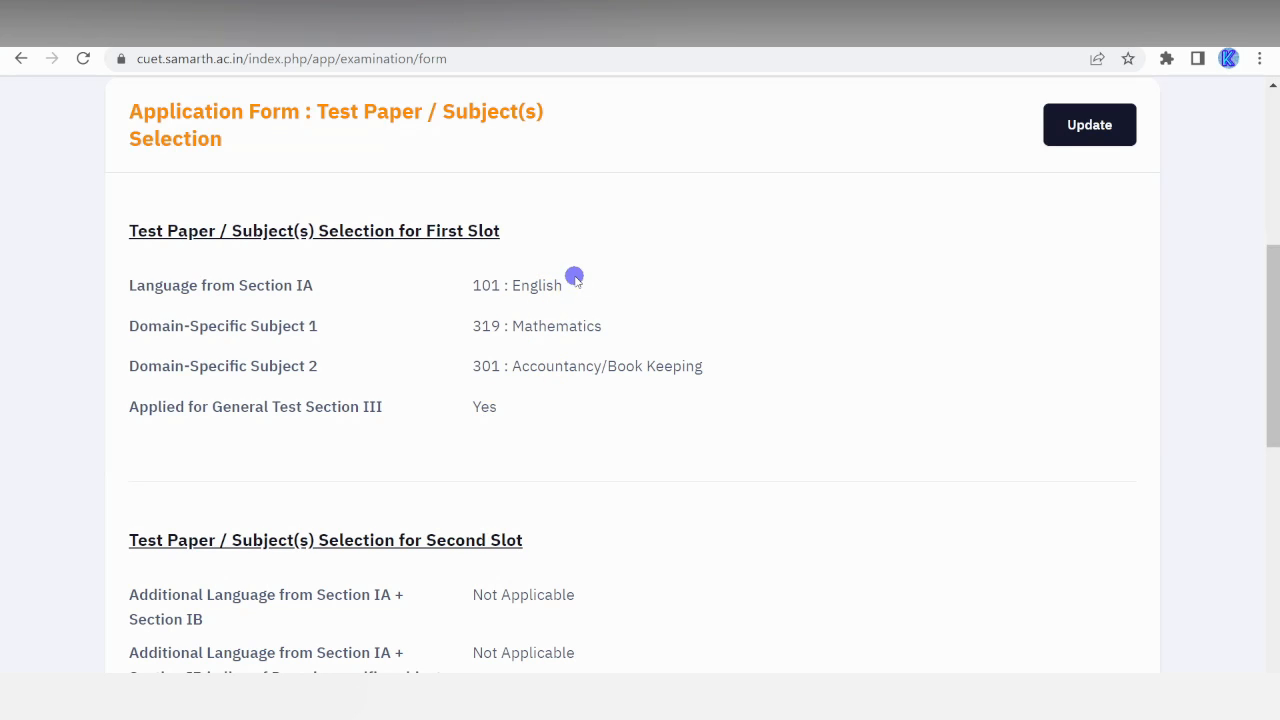
left_click_drag(574, 278, 451, 278)
left_click_drag(602, 318, 471, 324)
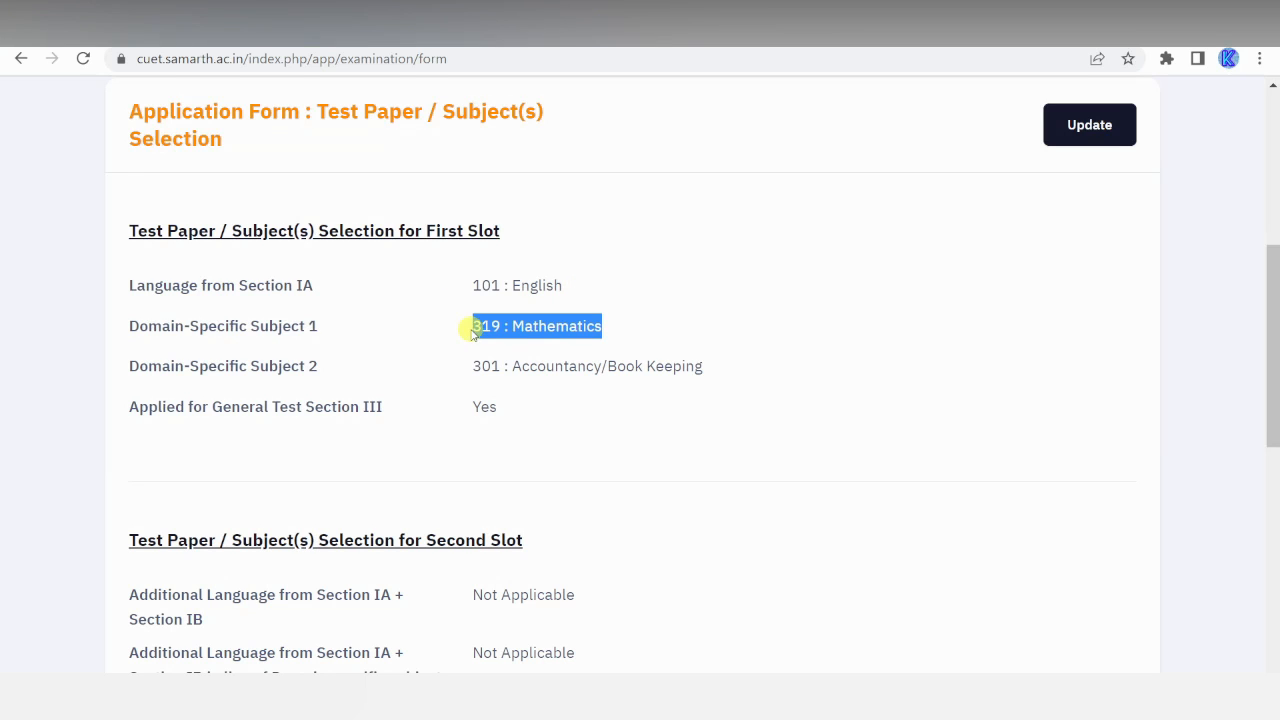
left_click_drag(500, 405, 459, 408)
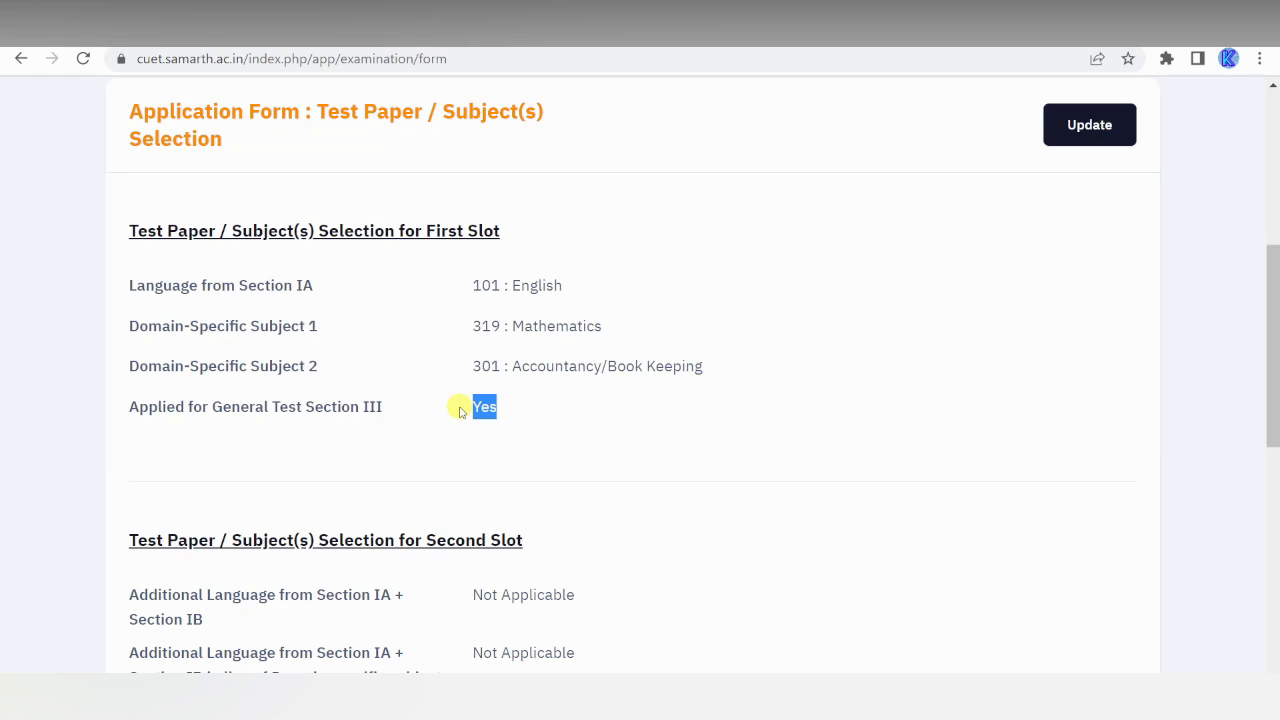
left_click(648, 212)
Step: Review English, Accountancy/Book Keeping, Mathematics and Business Economics in the saved summary
left_click_drag(574, 280, 476, 282)
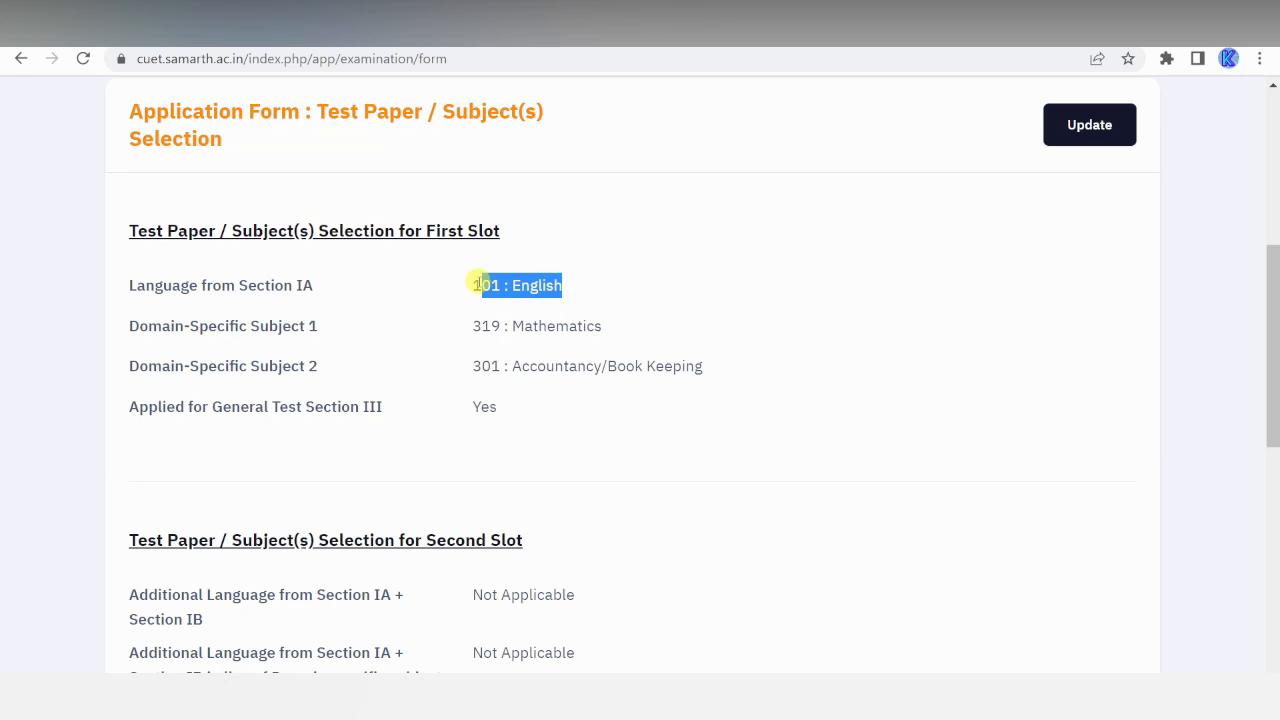
left_click_drag(711, 356, 470, 357)
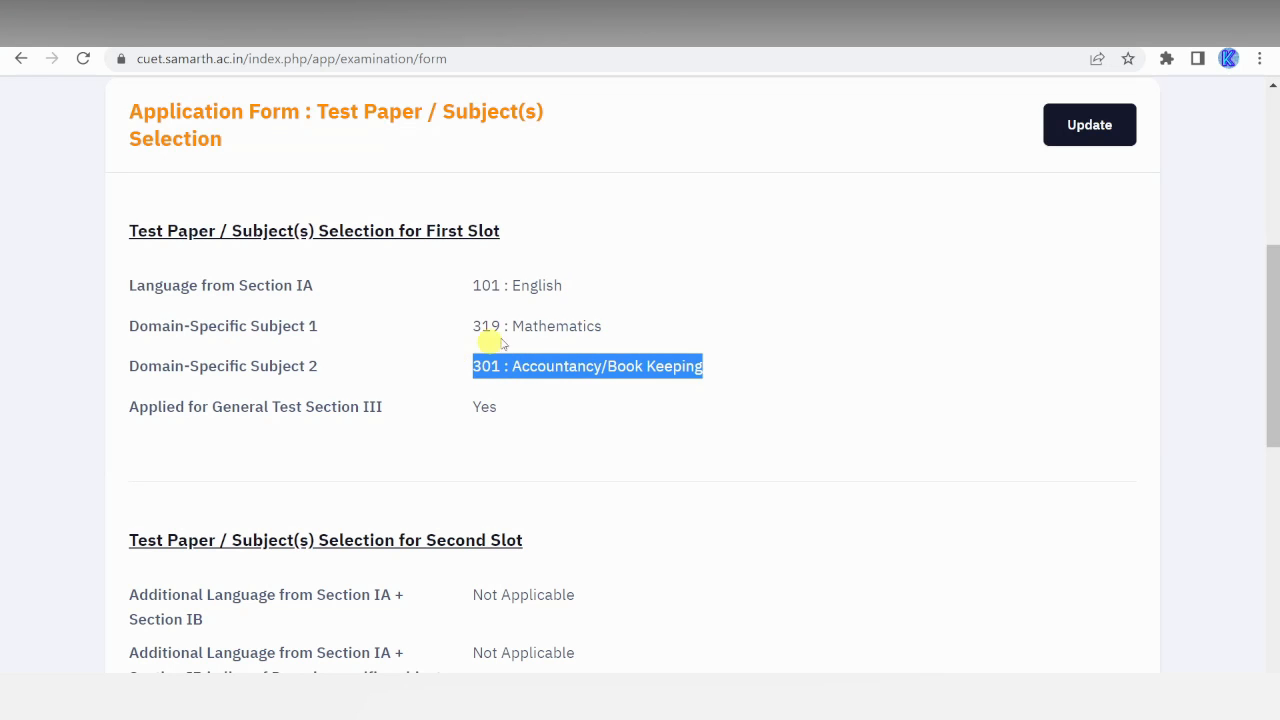
left_click_drag(606, 327, 465, 331)
scroll(465, 331, "down", 1)
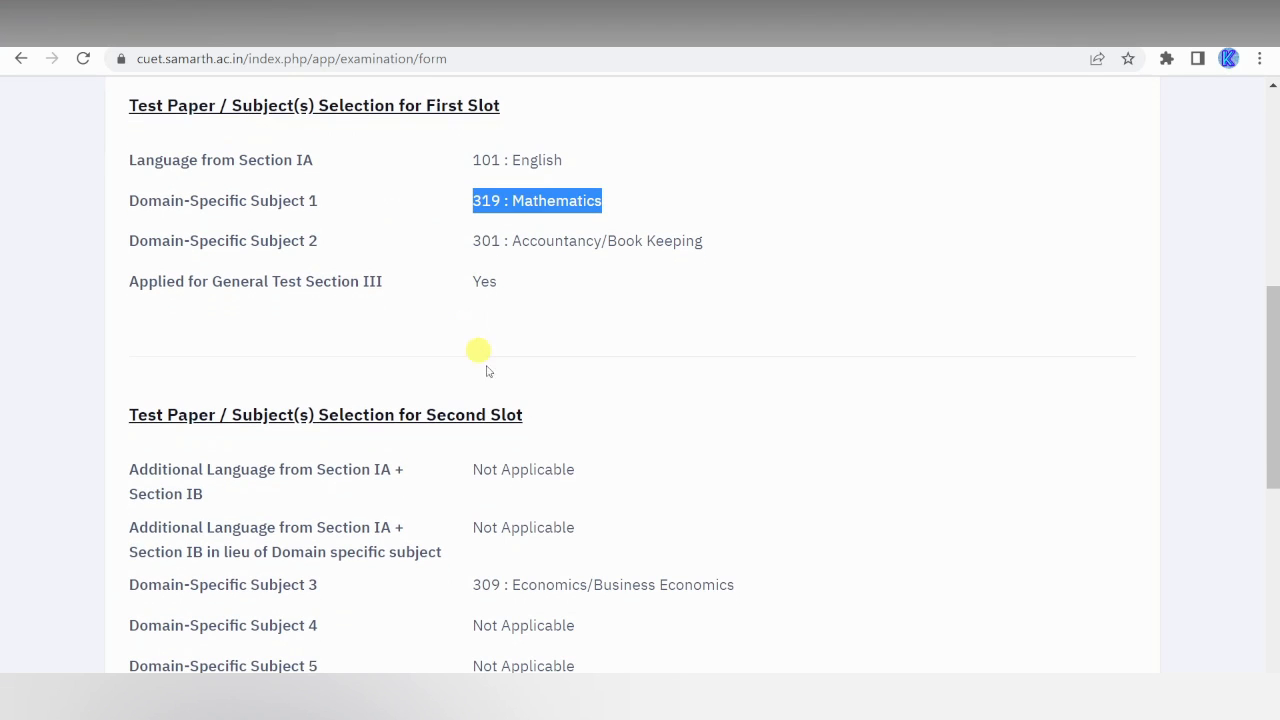
left_click_drag(740, 584, 472, 584)
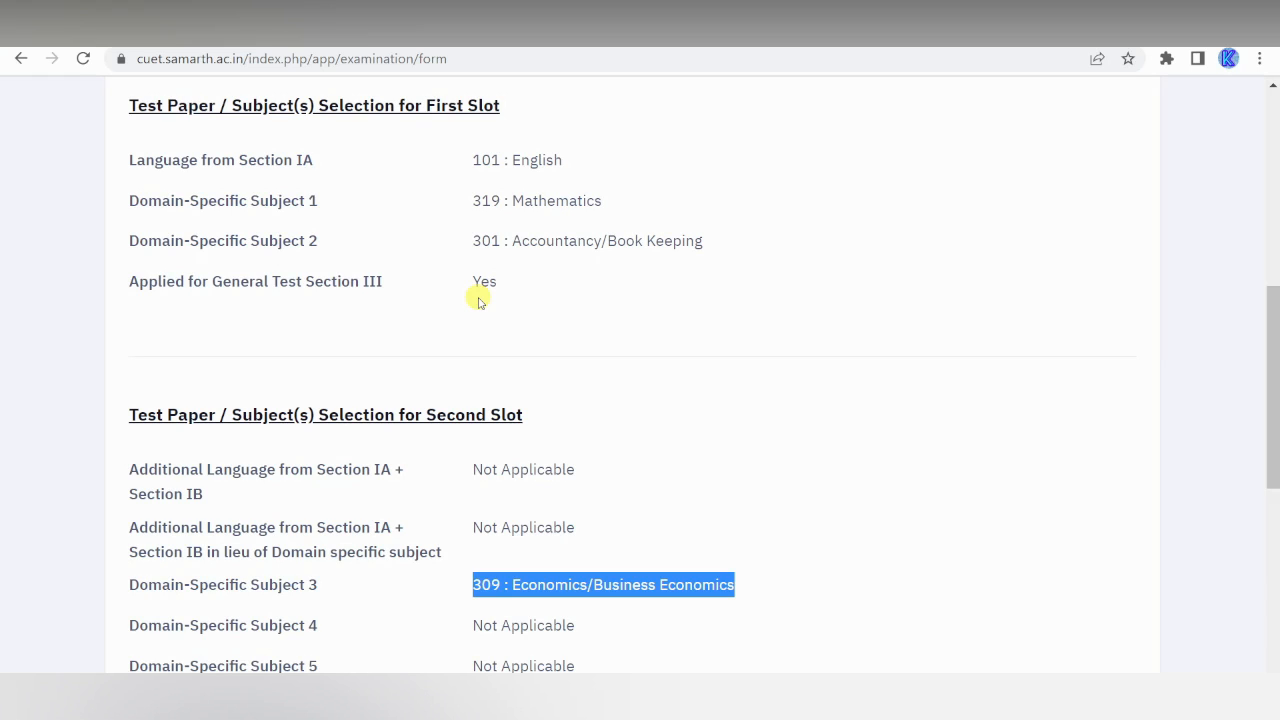
left_click(479, 302)
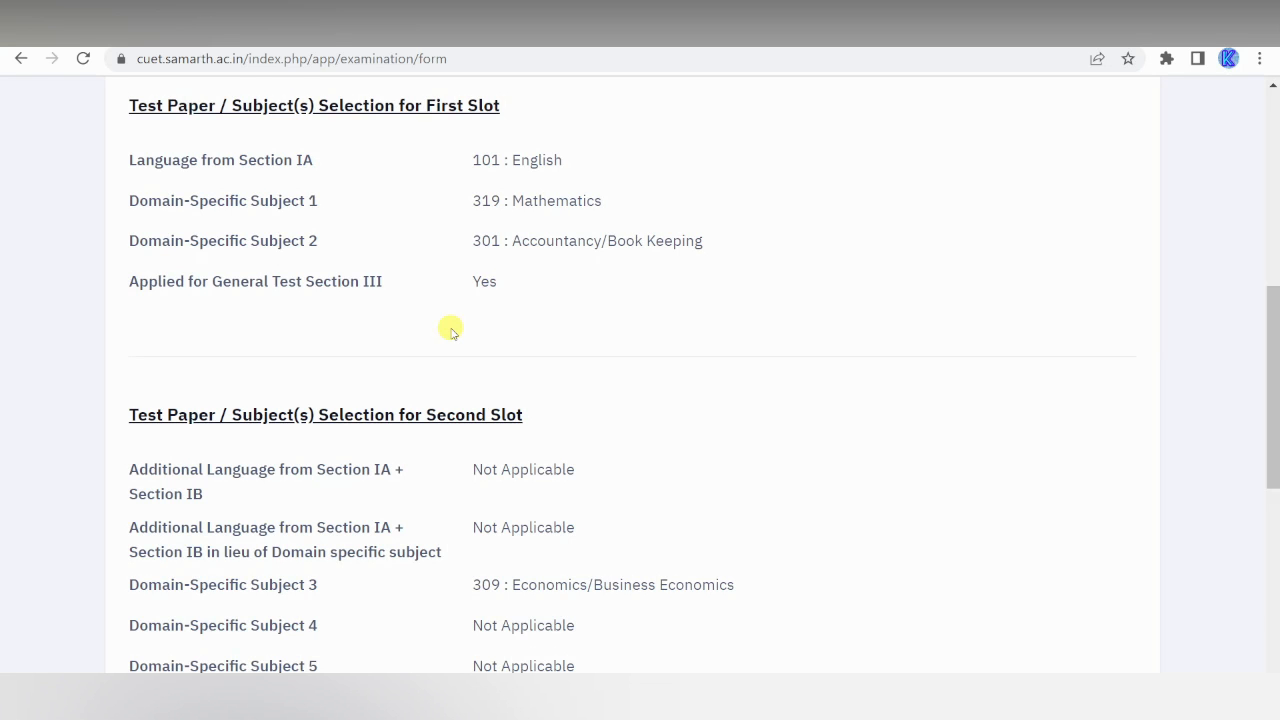
scroll(451, 331, "down", 5)
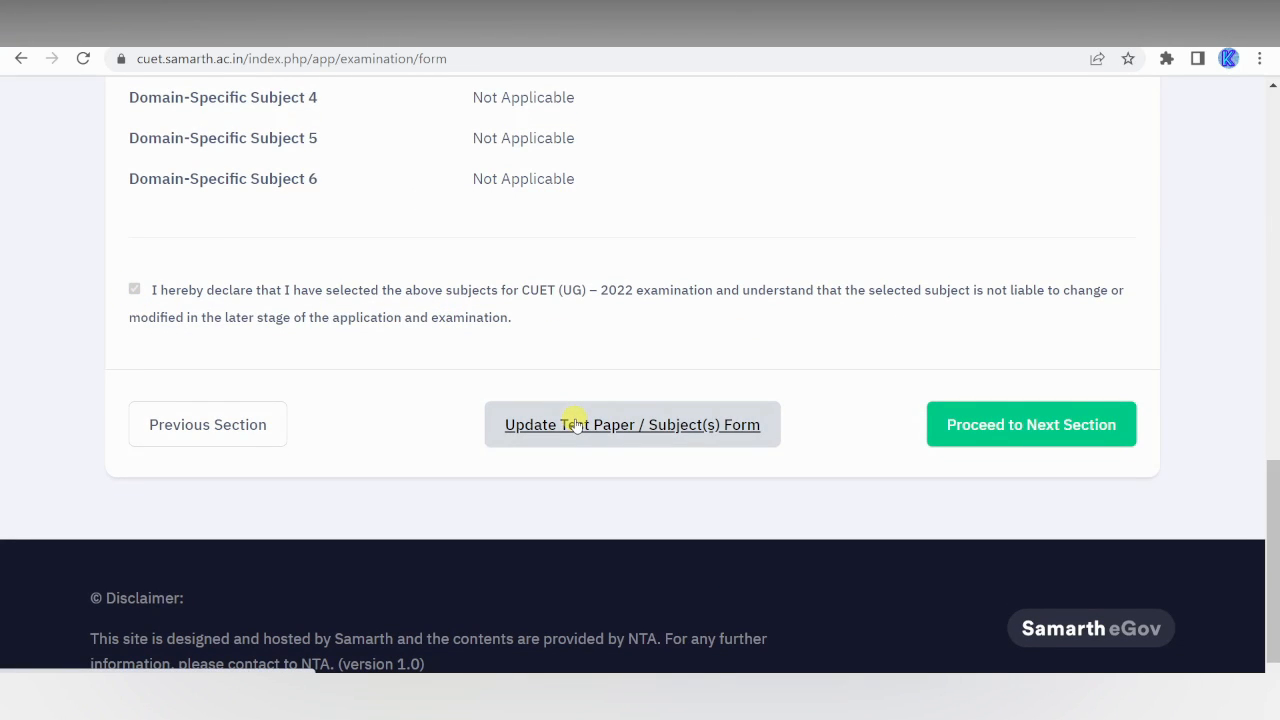
Step: Move to the examination center section and set the question paper medium to English
left_click(992, 428)
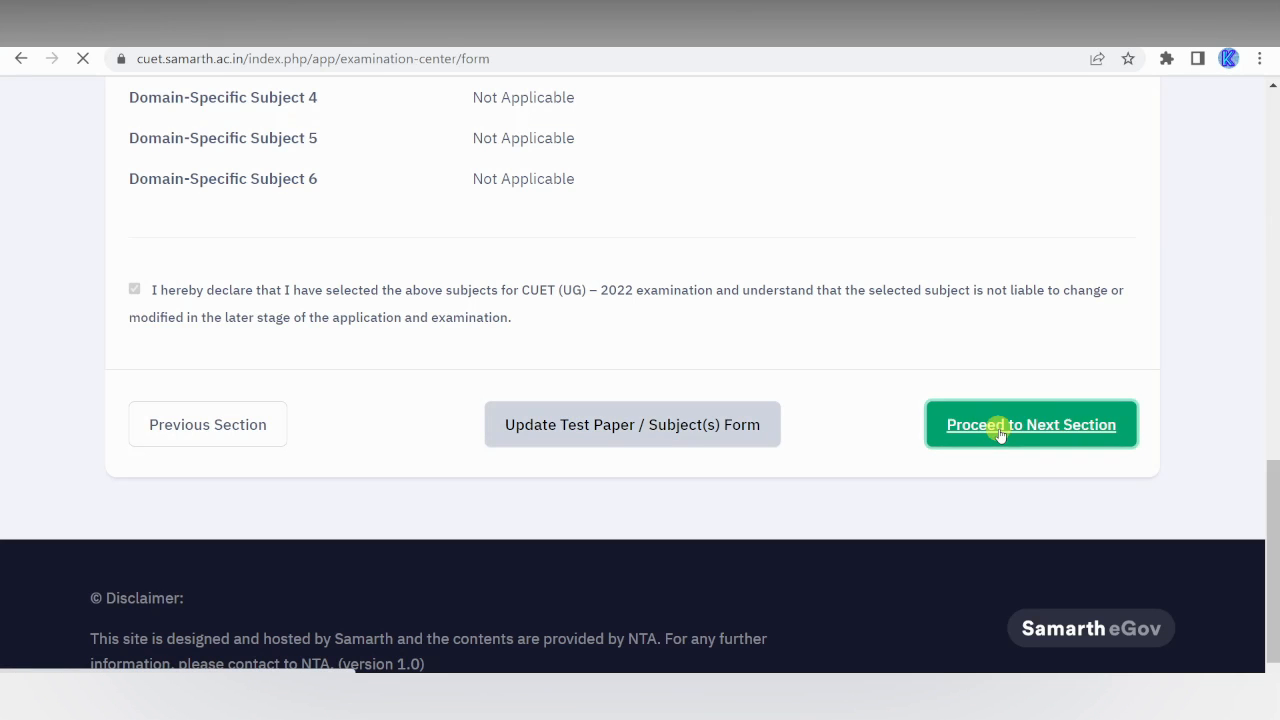
scroll(603, 320, "down", 3)
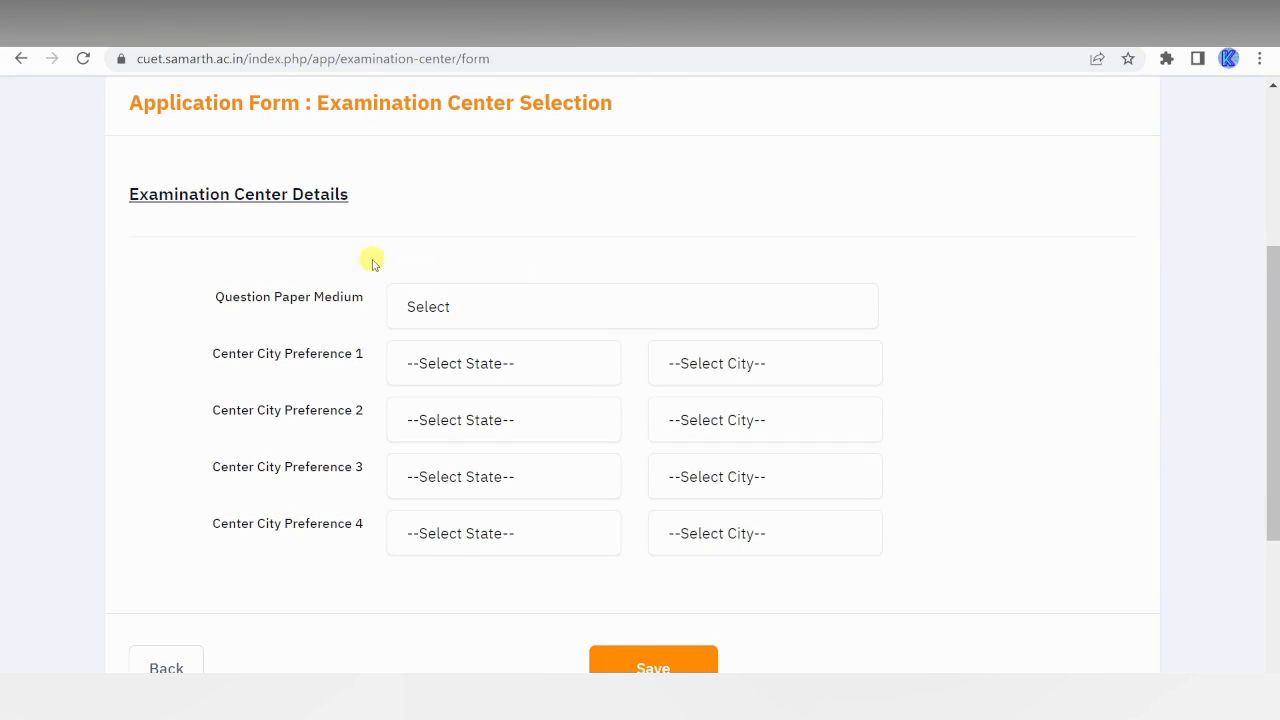
scroll(236, 209, "down", 1)
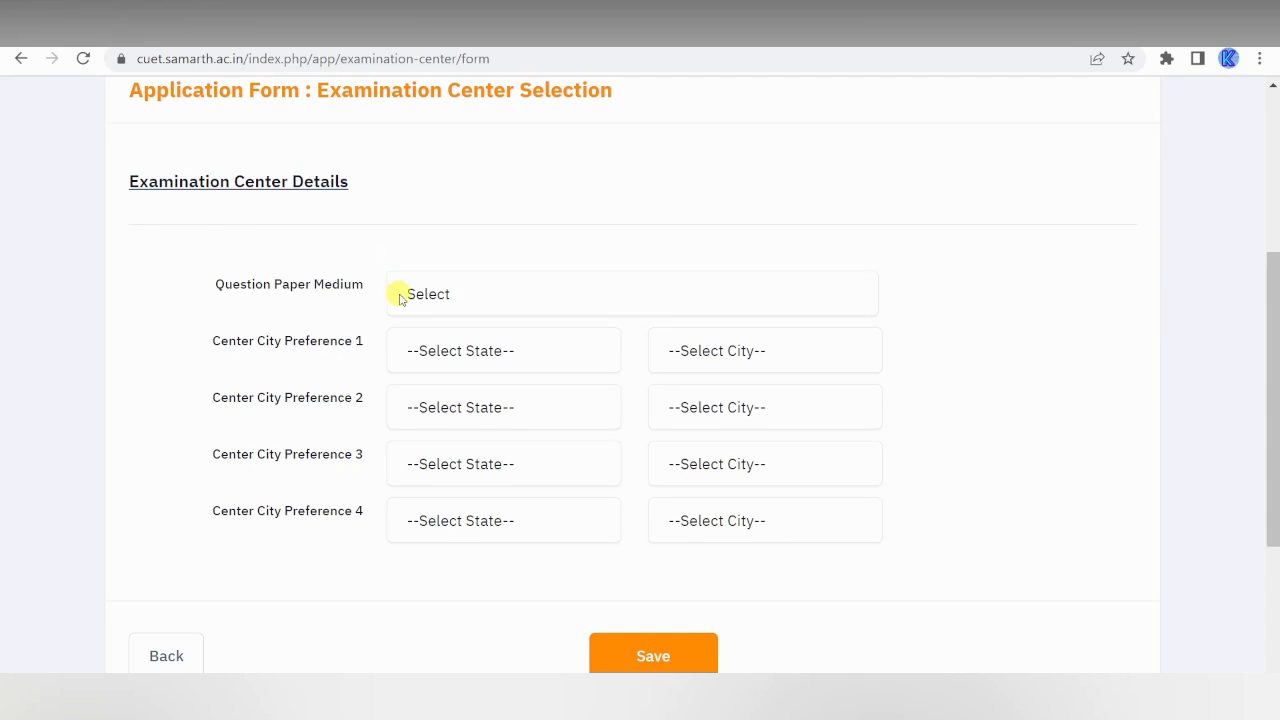
left_click(433, 292)
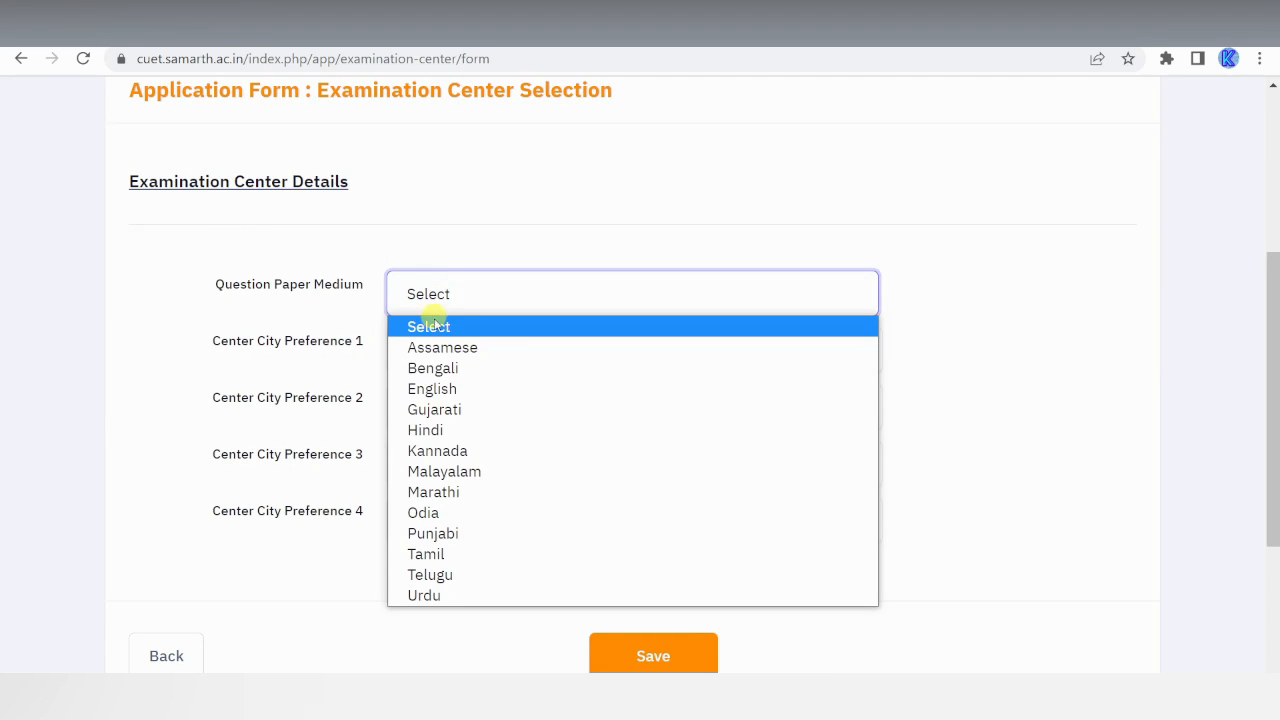
left_click(428, 389)
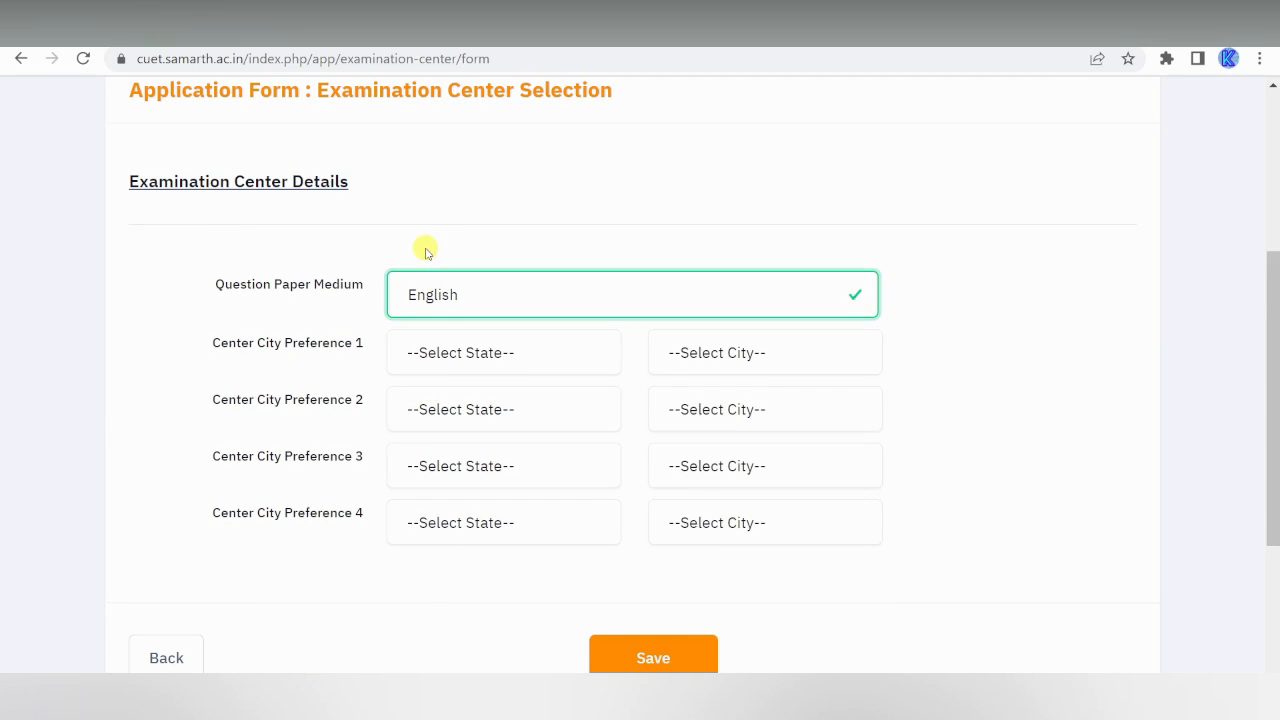
scroll(425, 252, "down", 2)
Step: Set preference 1 to DELHI / DELHI/NEW DELHI (DL01), then try the same for preference 2
left_click(443, 246)
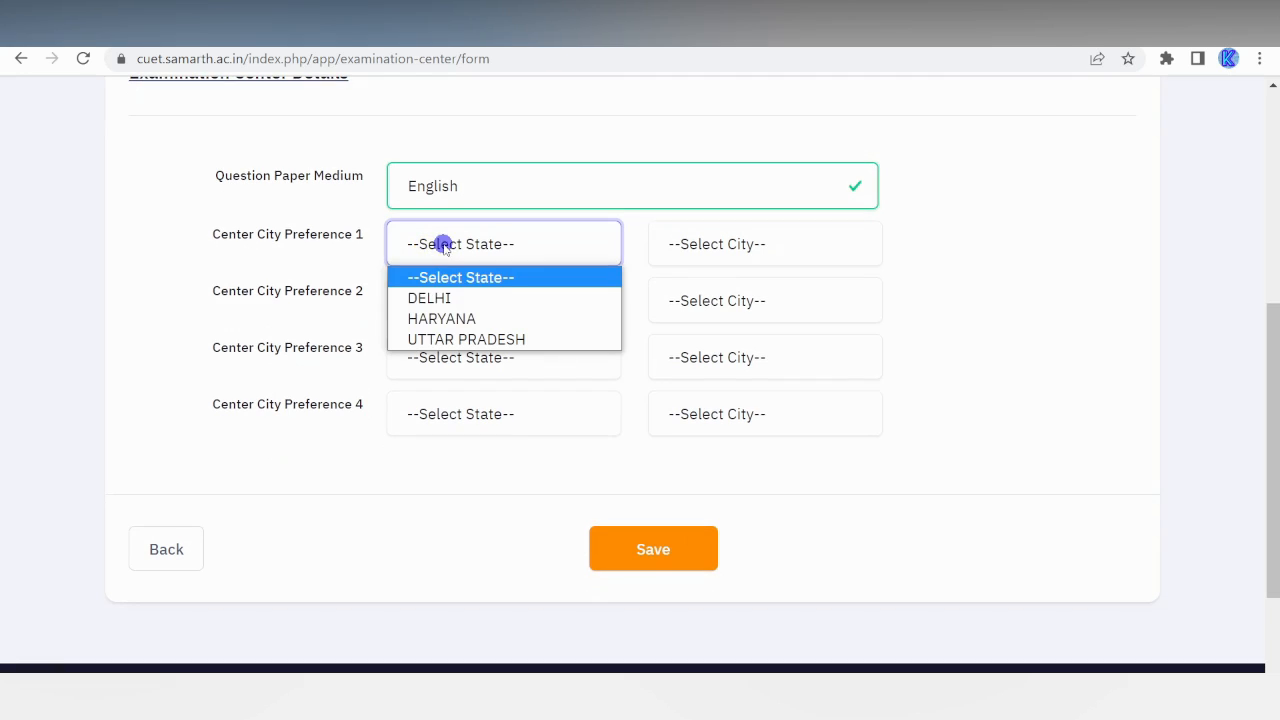
left_click(443, 298)
left_click(683, 246)
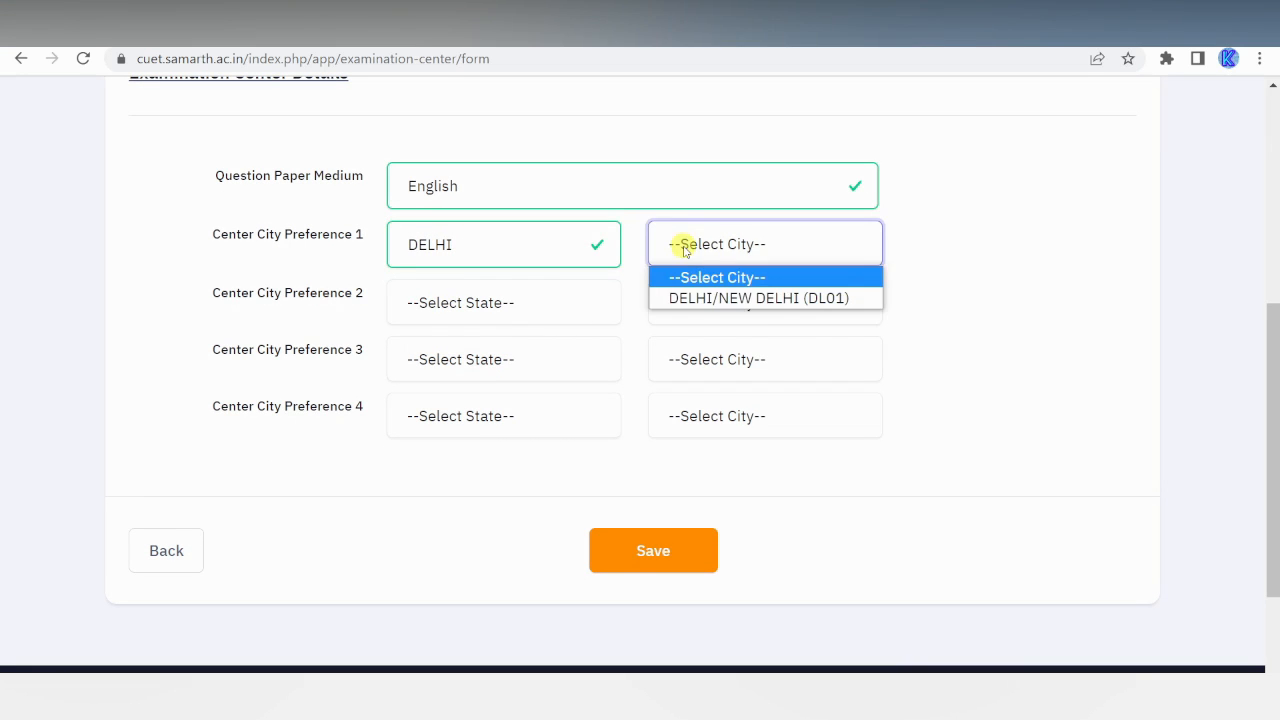
left_click(688, 298)
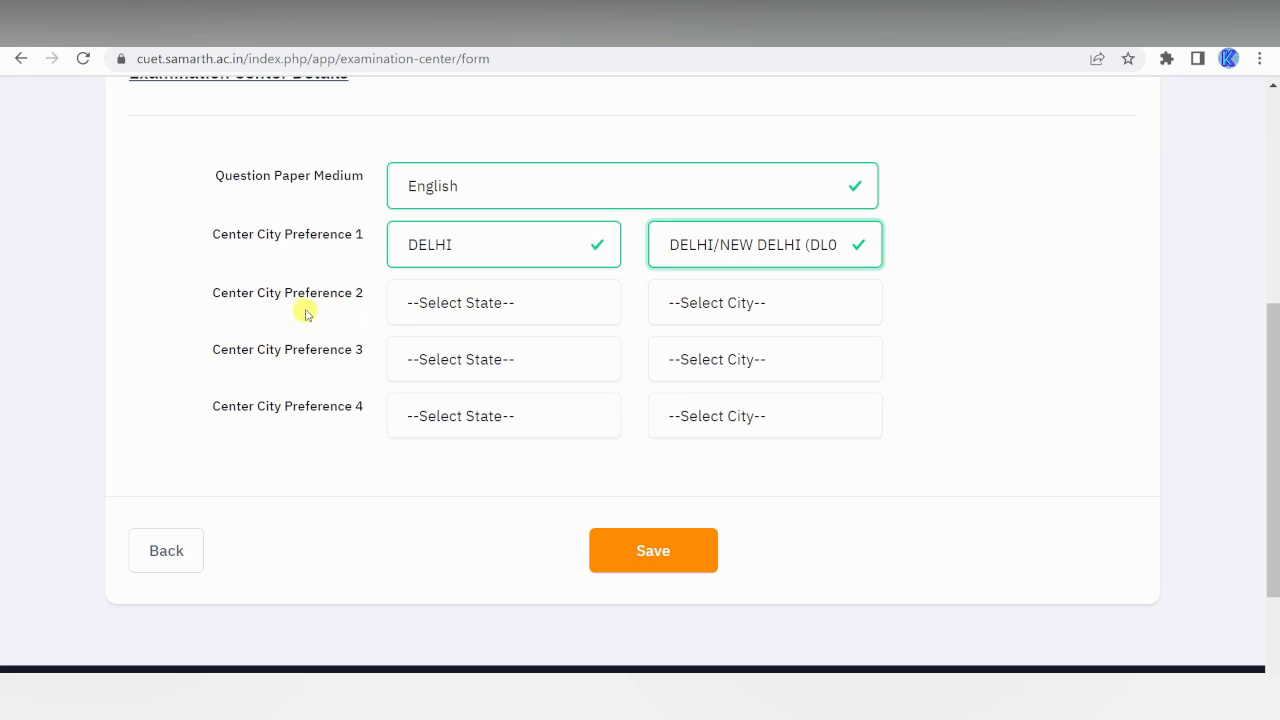
left_click(471, 303)
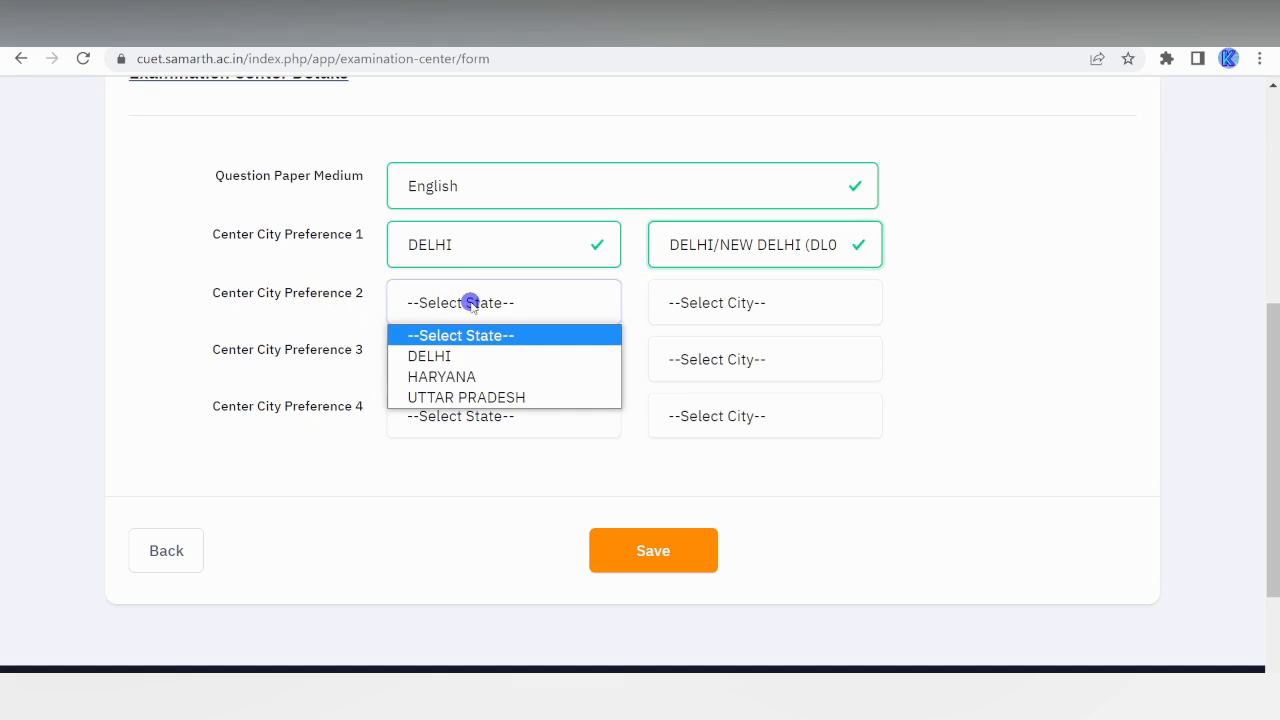
left_click(449, 356)
left_click(686, 298)
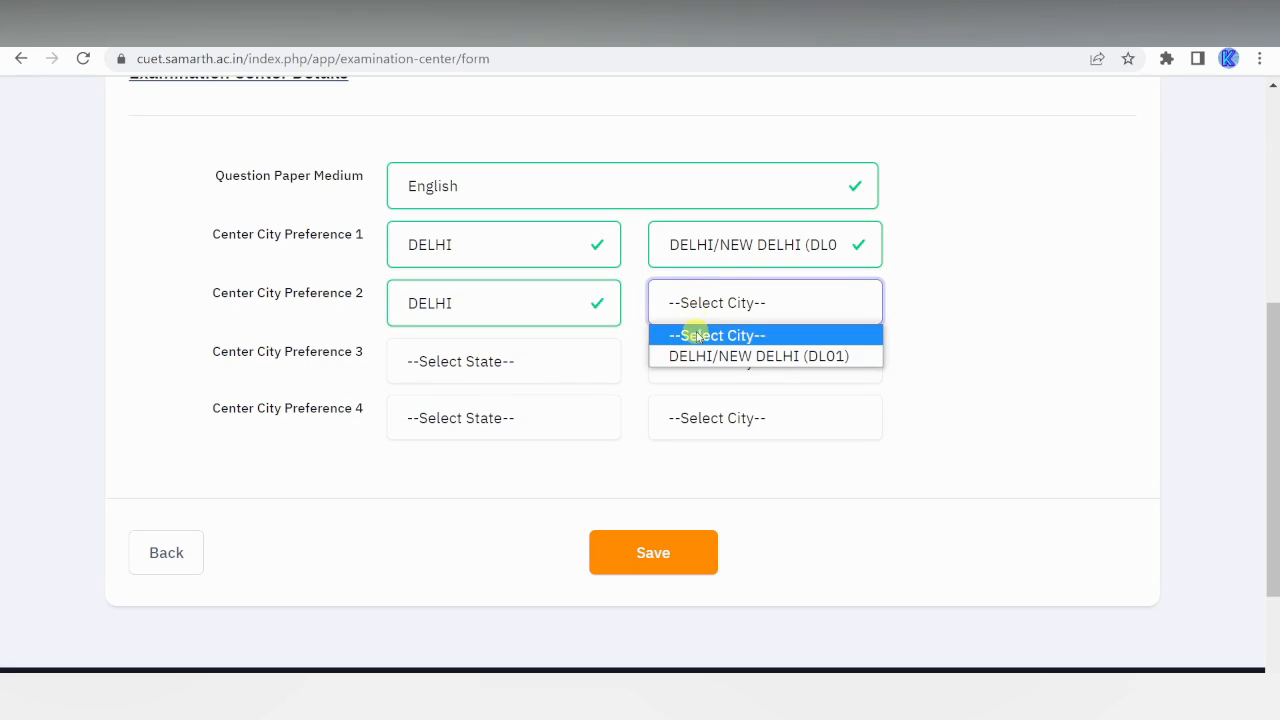
left_click(701, 356)
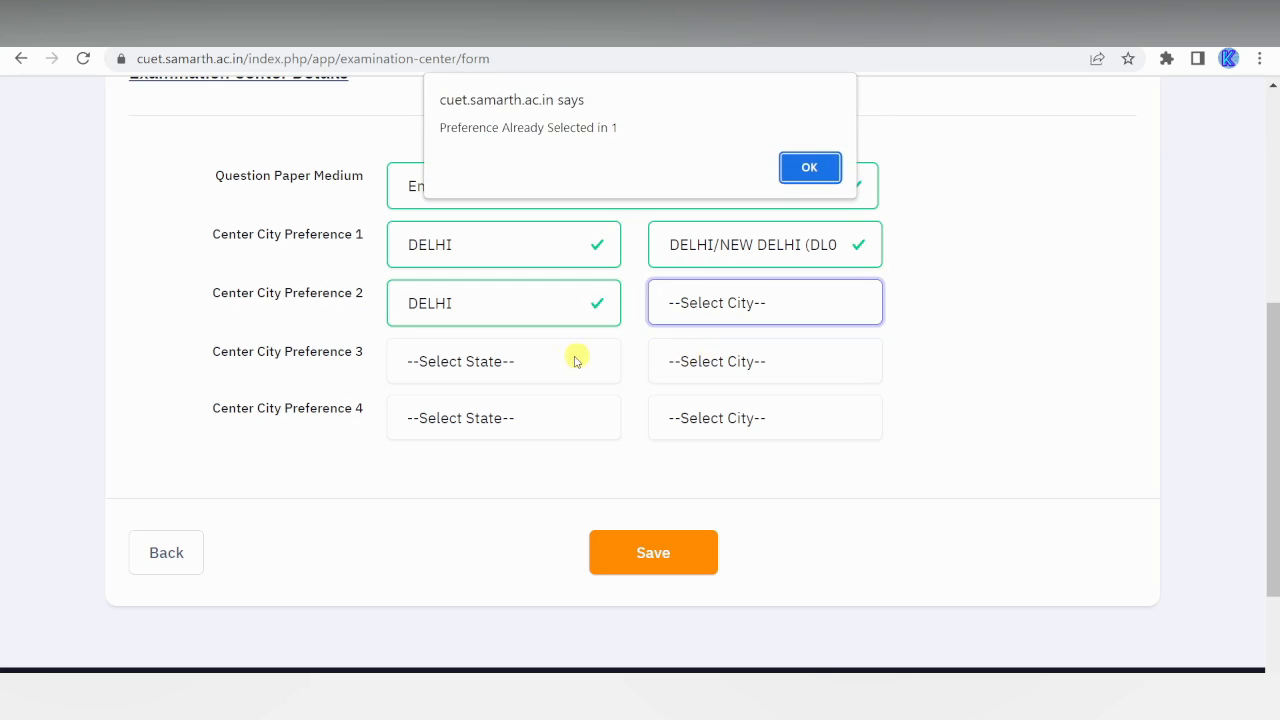
Step: Dismiss the duplicate warning and set preference 2 to HARYANA / GURUGRAM (HR04)
left_click(809, 167)
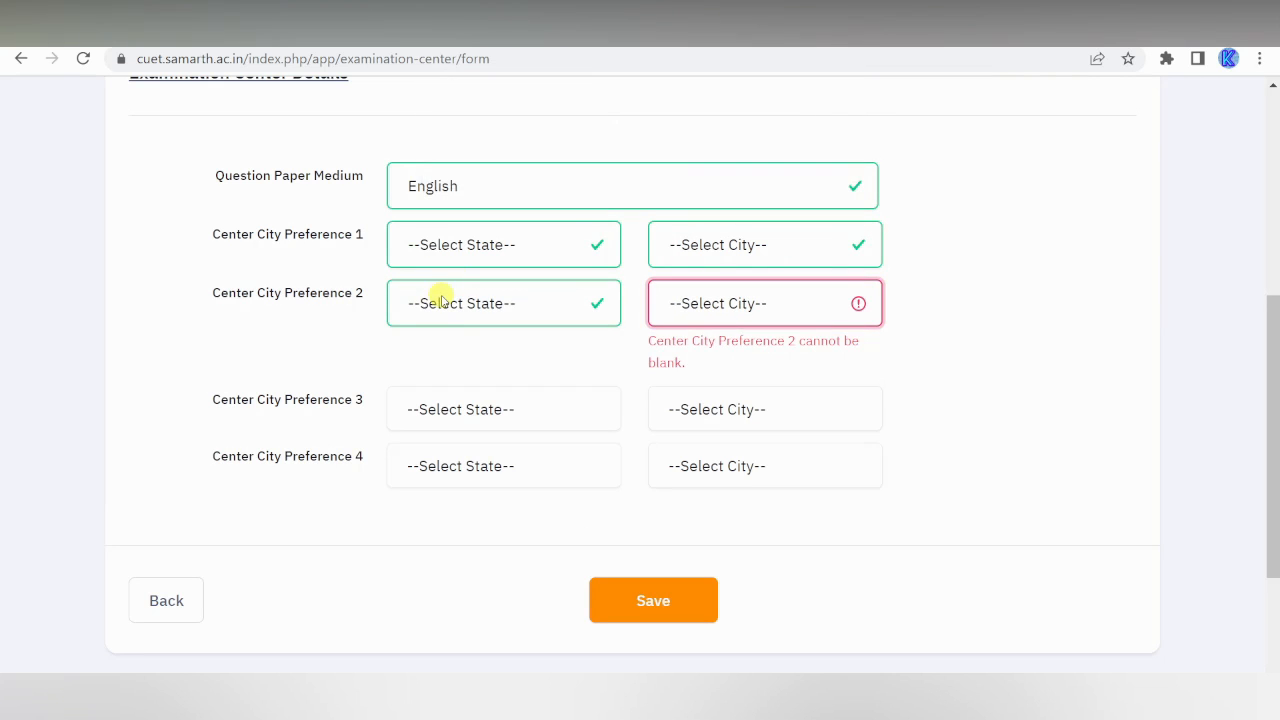
left_click(676, 311)
left_click(508, 318)
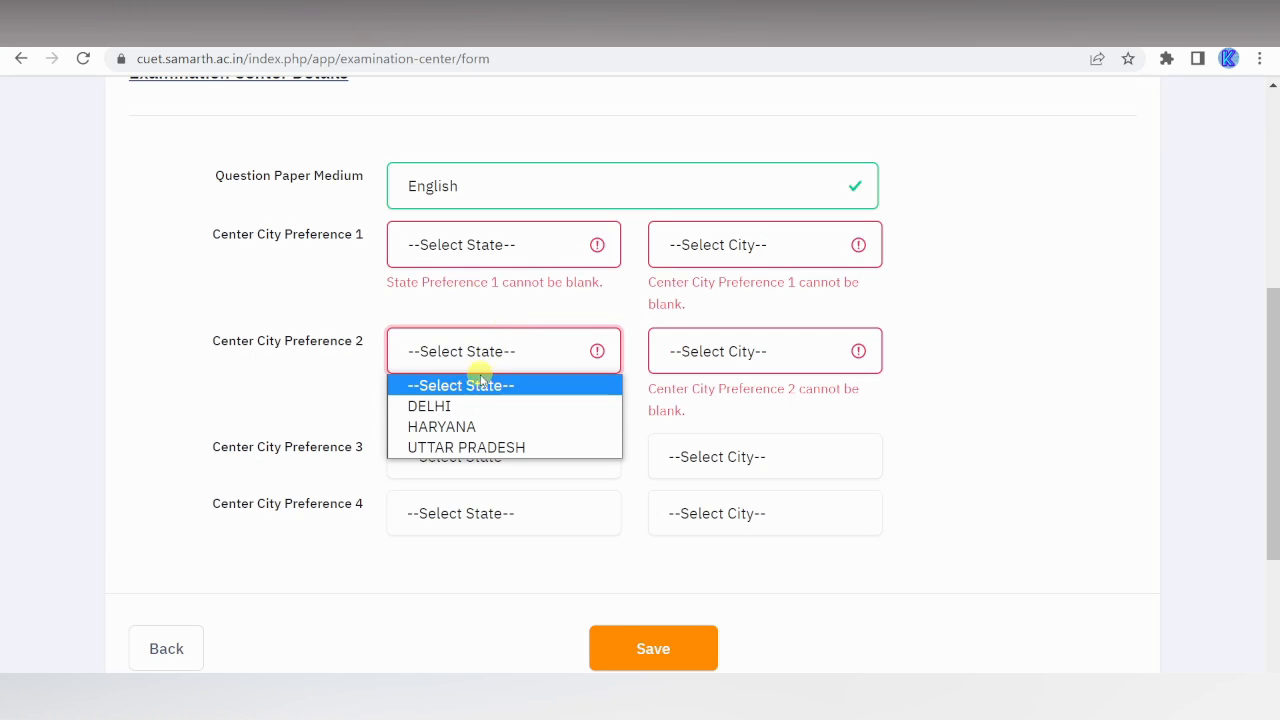
left_click(454, 425)
left_click(700, 351)
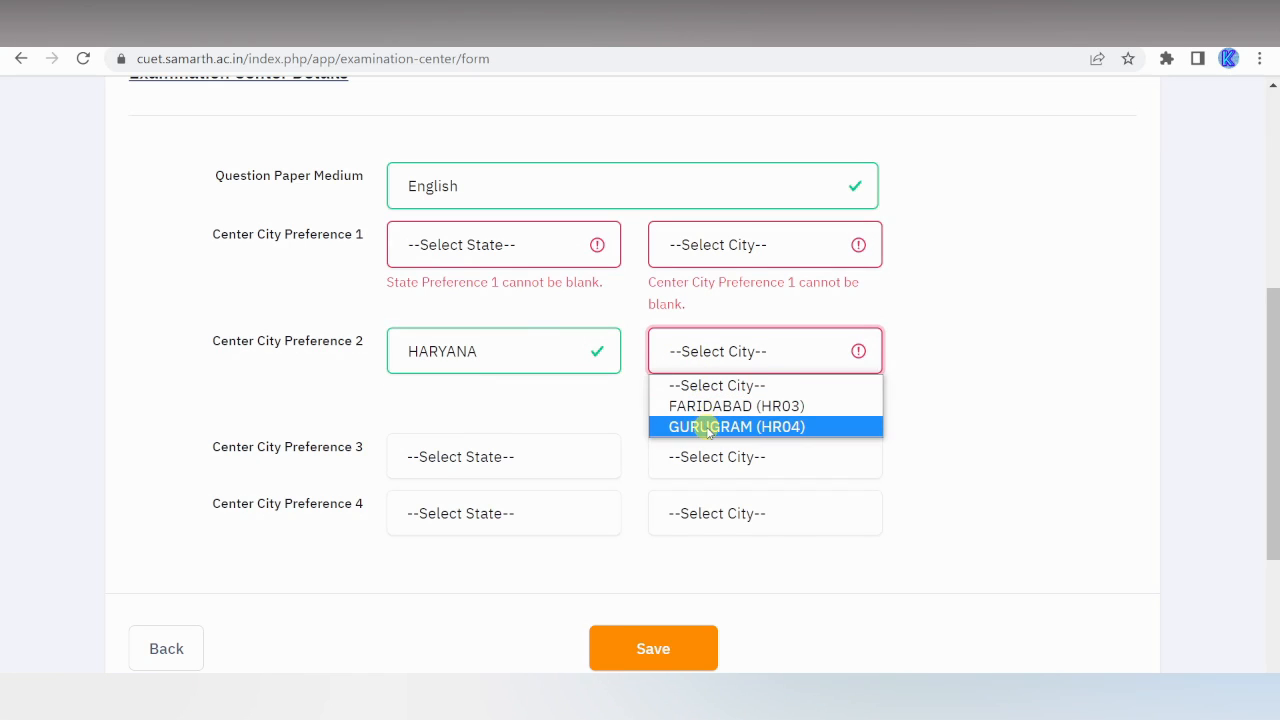
left_click(707, 427)
Step: Set preference 3 to HARYANA / FARIDABAD (HR03) and preference 4 to UTTAR PRADESH / NOIDA/GREATER NOIDA (UP09)
scroll(600, 394, "down", 1)
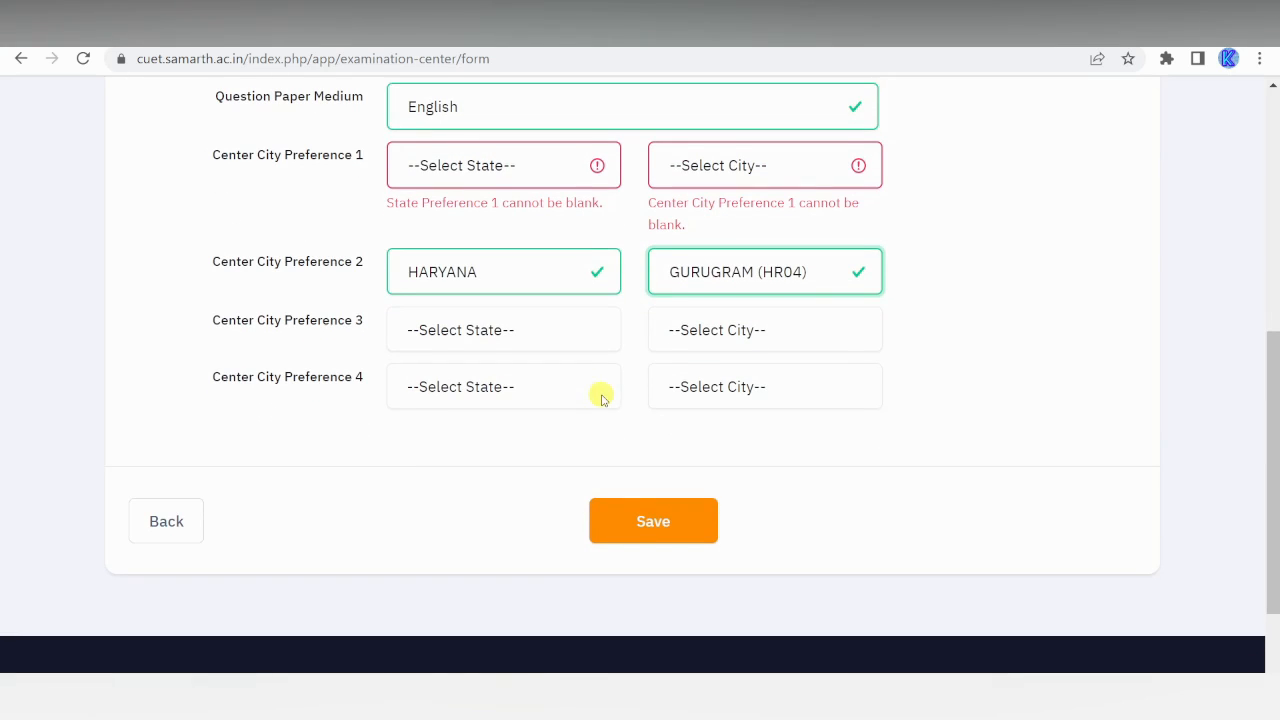
left_click(481, 343)
left_click(457, 401)
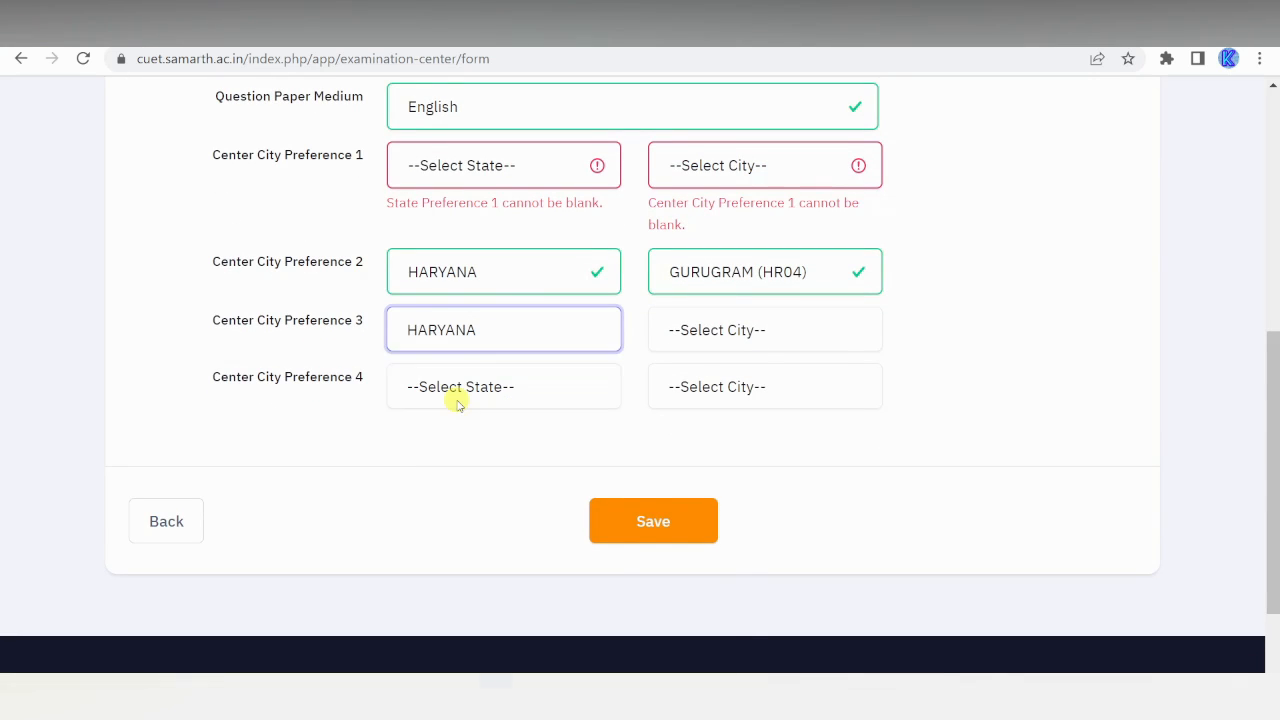
left_click(712, 345)
left_click(717, 381)
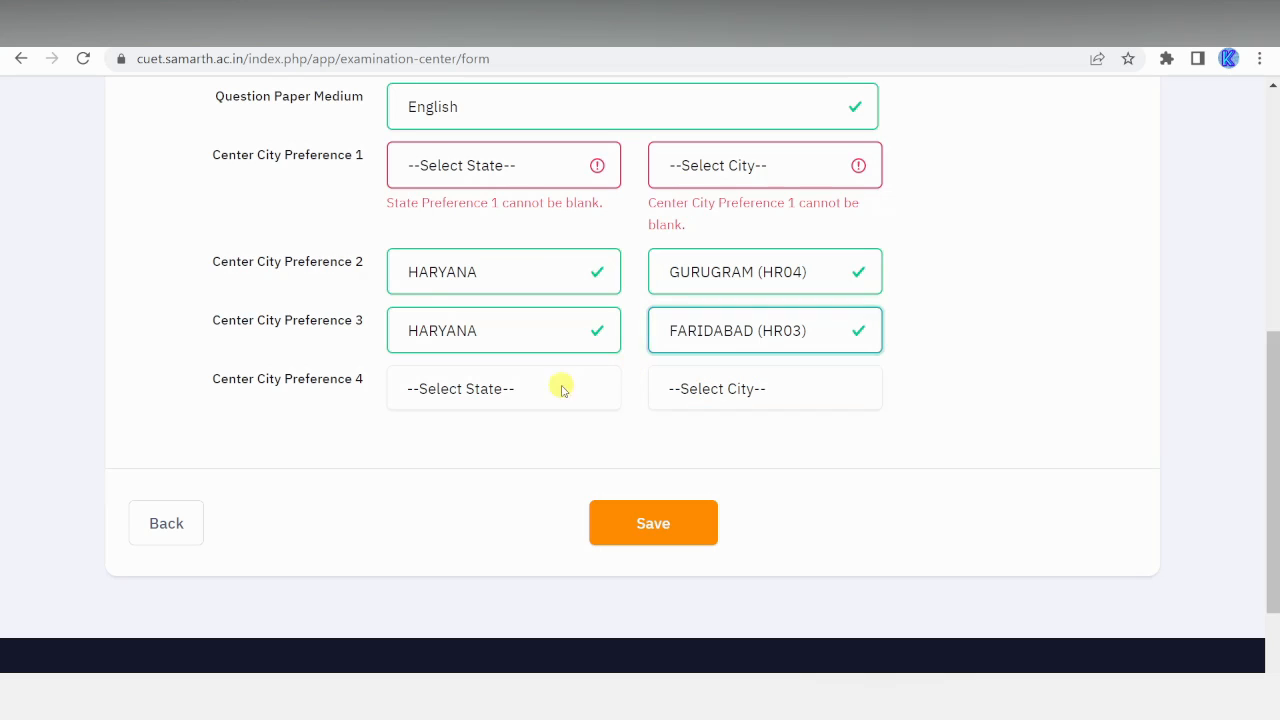
left_click(561, 389)
left_click(473, 482)
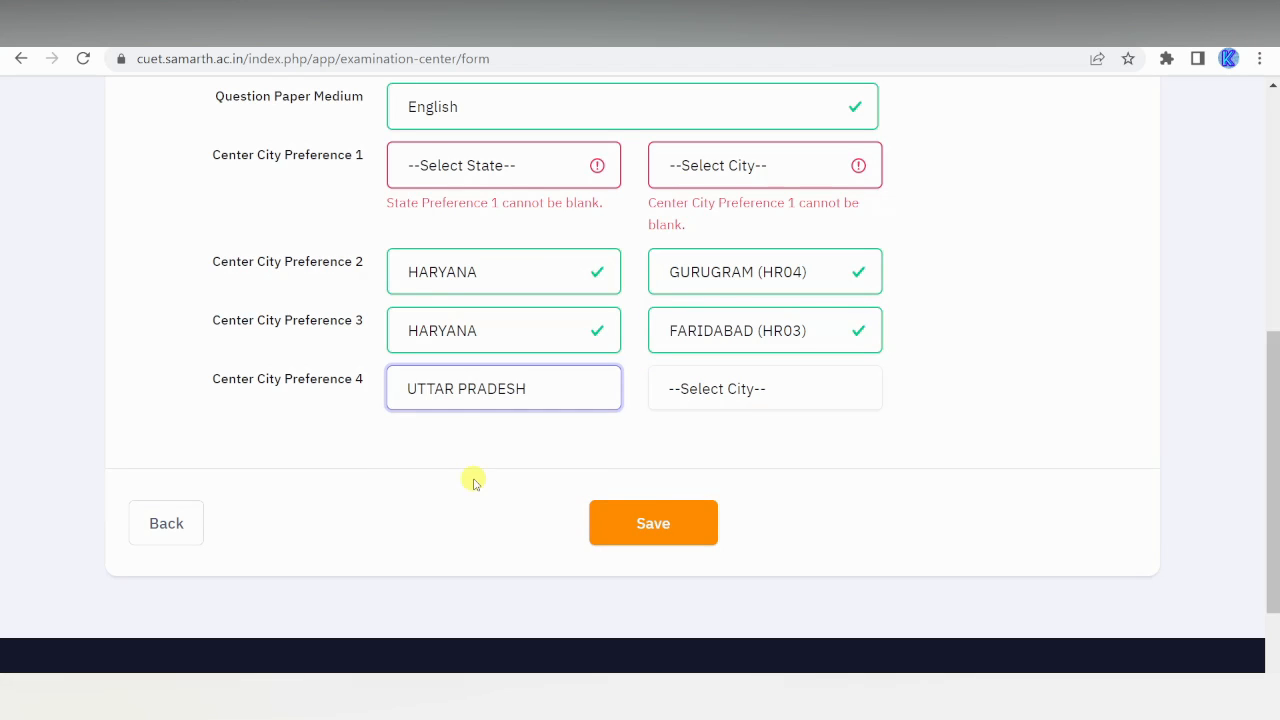
left_click(680, 390)
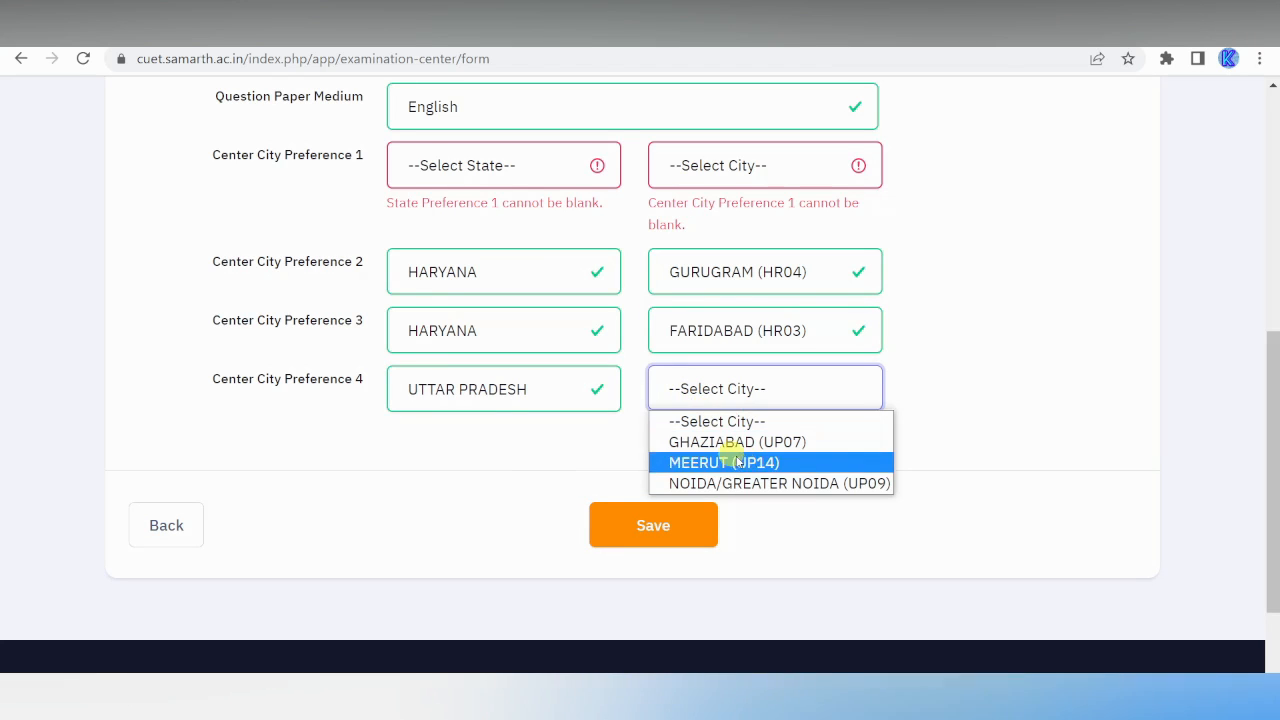
left_click(773, 483)
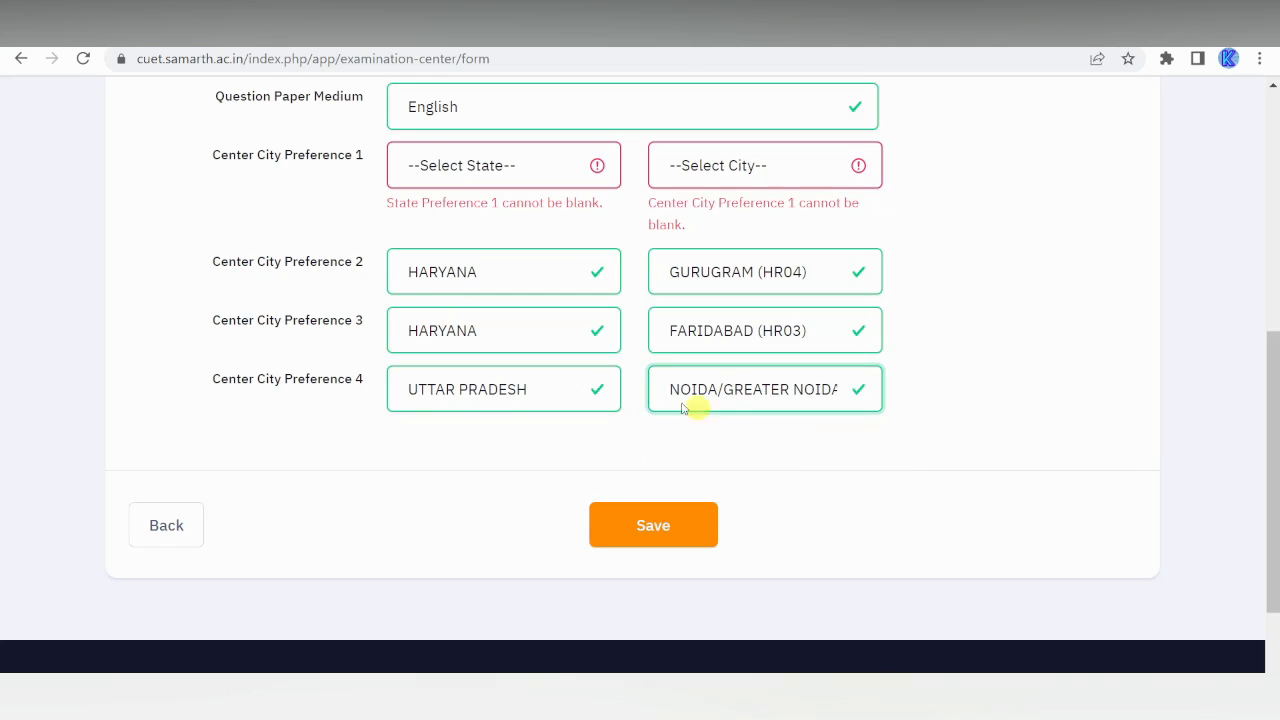
Step: Re-select DELHI and DELHI/NEW DELHI (DL01) for preference 1
left_click(470, 178)
right_click(460, 176)
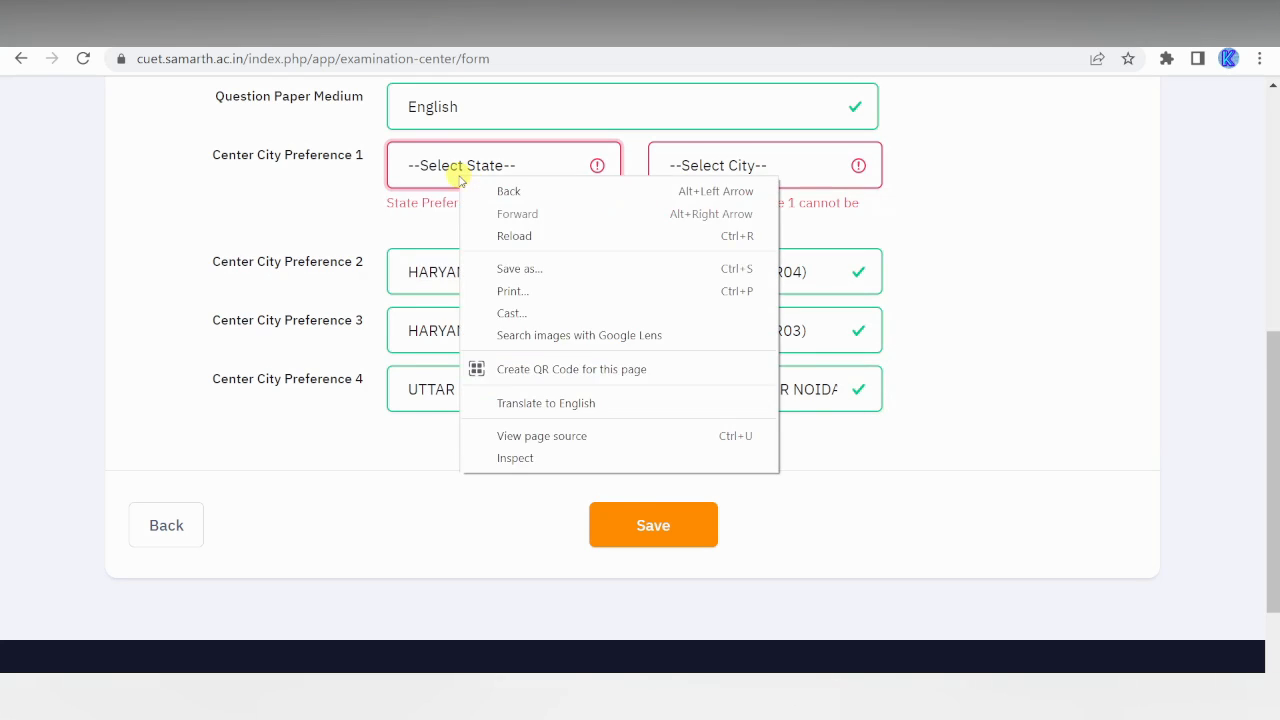
left_click(458, 172)
left_click(430, 217)
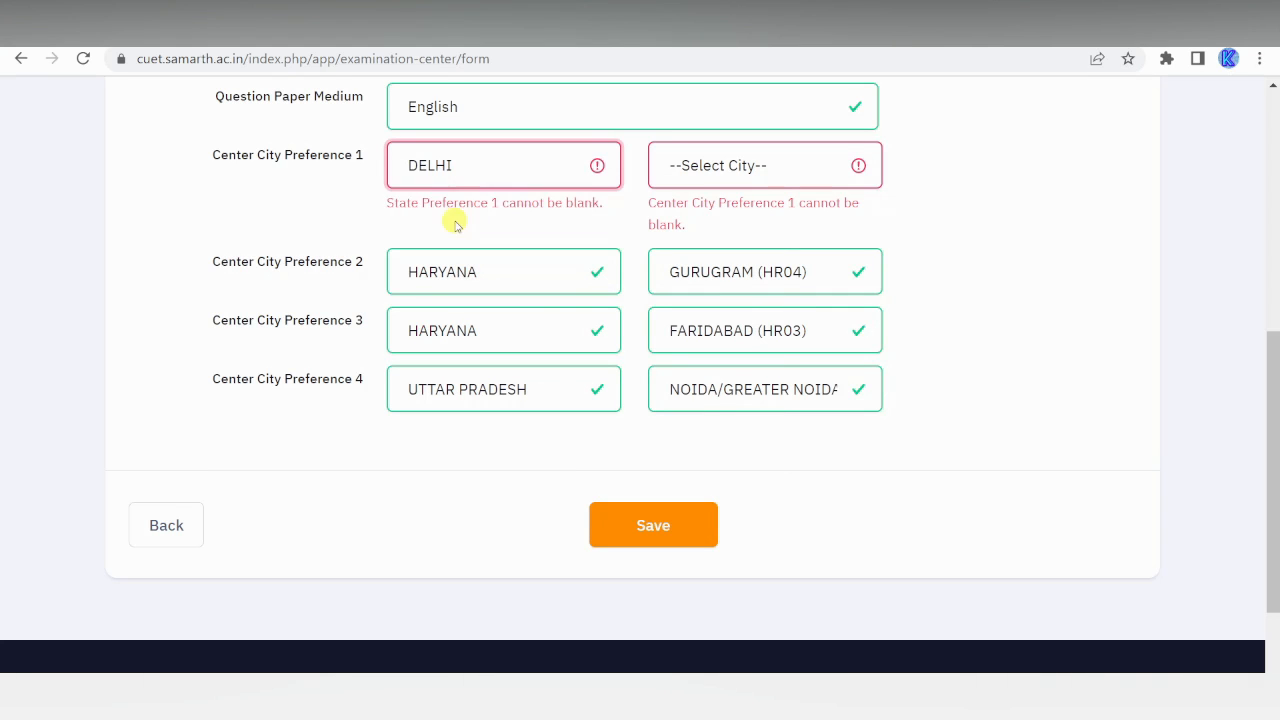
left_click(681, 172)
left_click(694, 214)
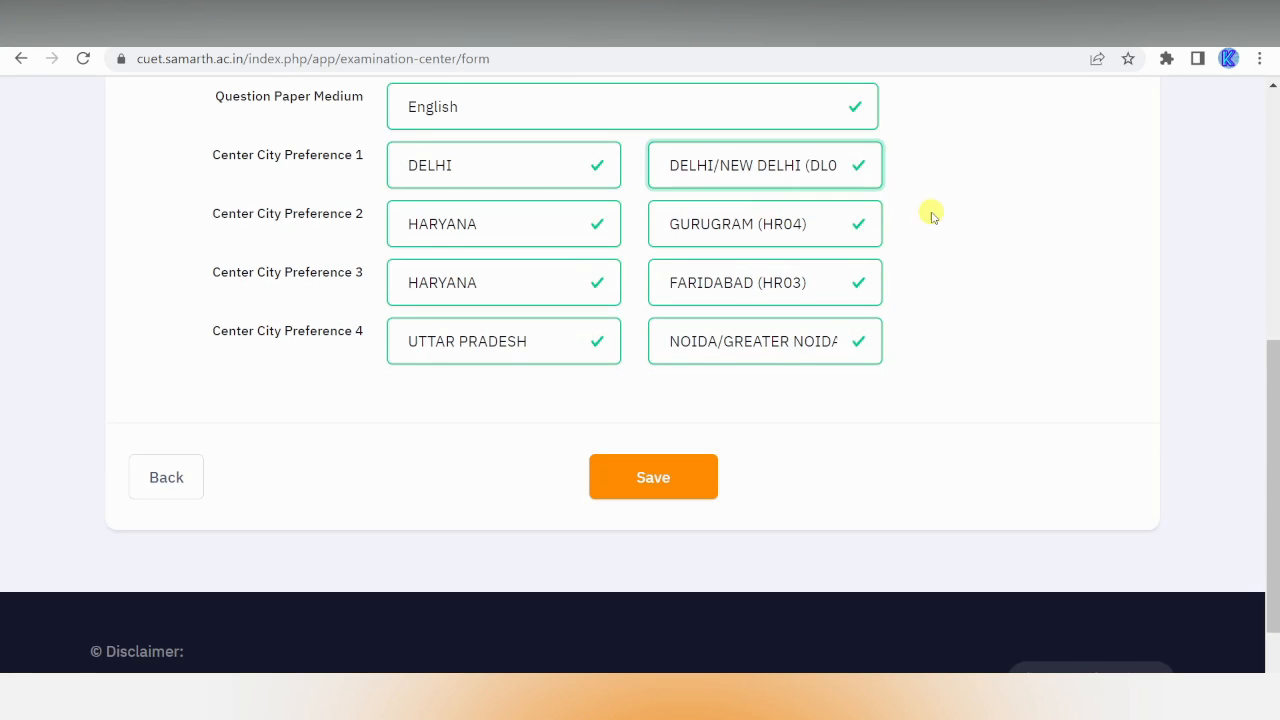
scroll(938, 215, "up", 2)
Step: Review the English medium and four city preferences, then save the examination center details
scroll(938, 215, "down", 1)
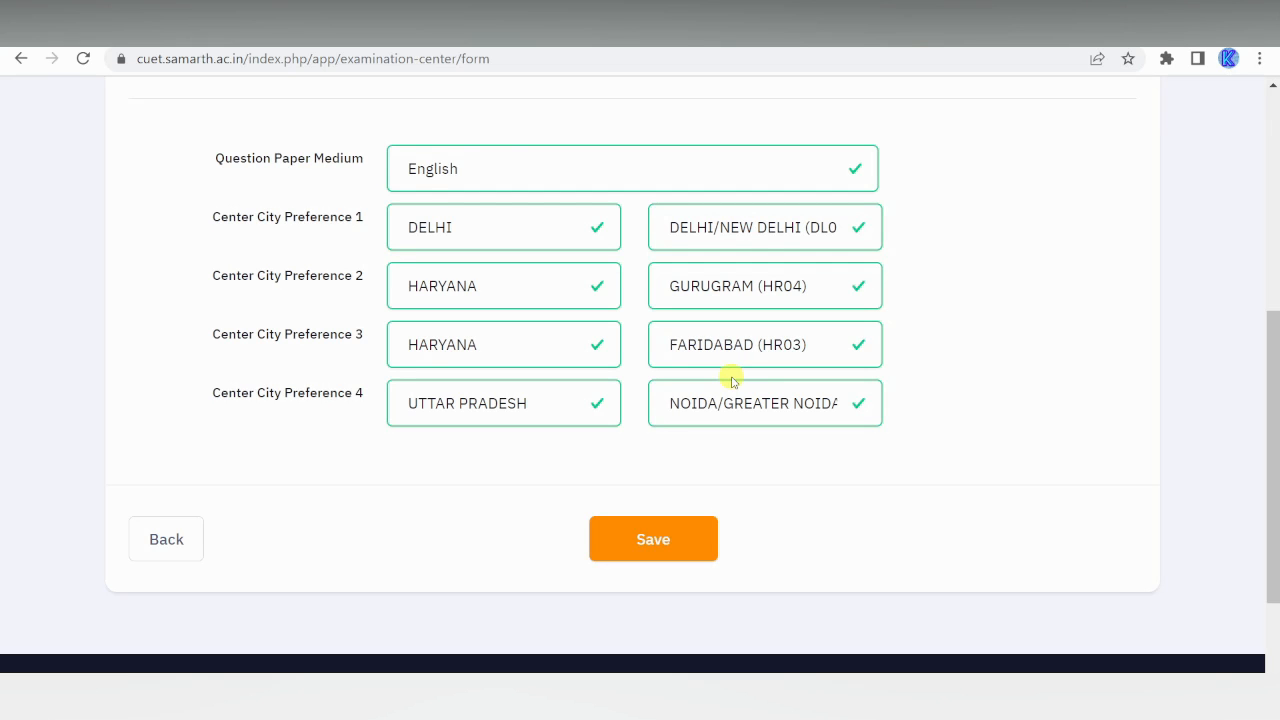
scroll(971, 346, "down", 1)
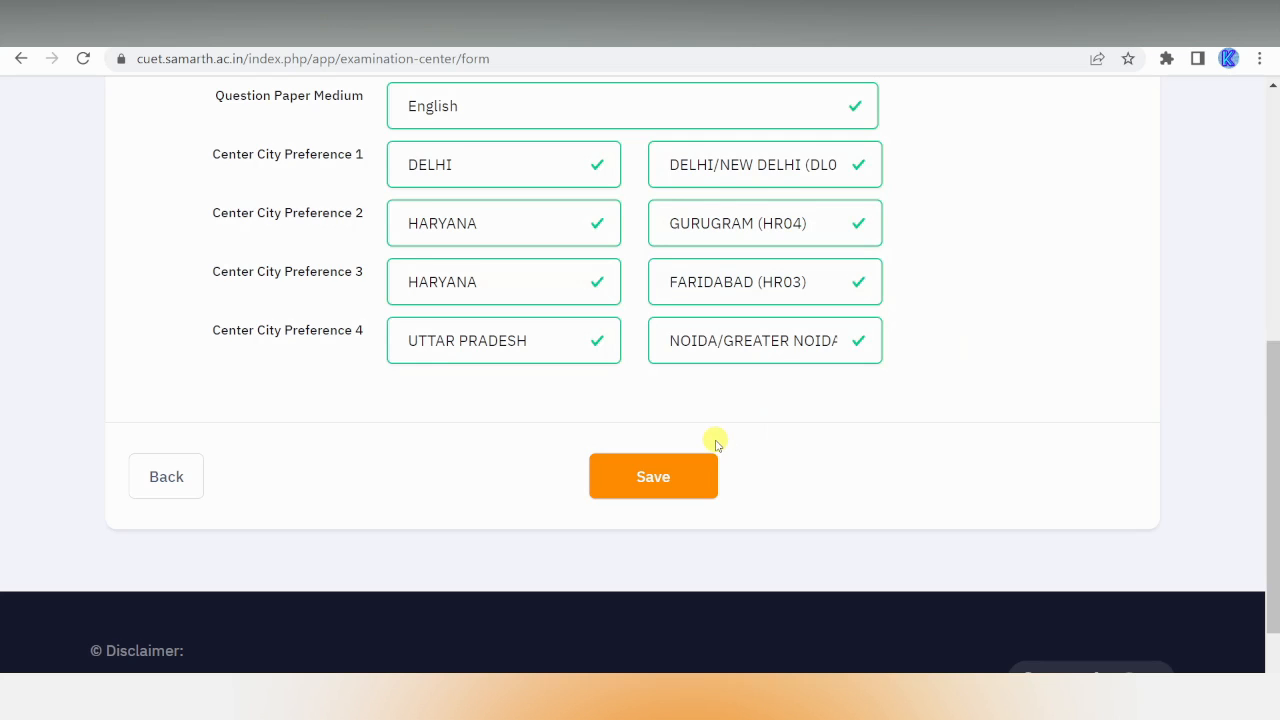
scroll(681, 431, "up", 1)
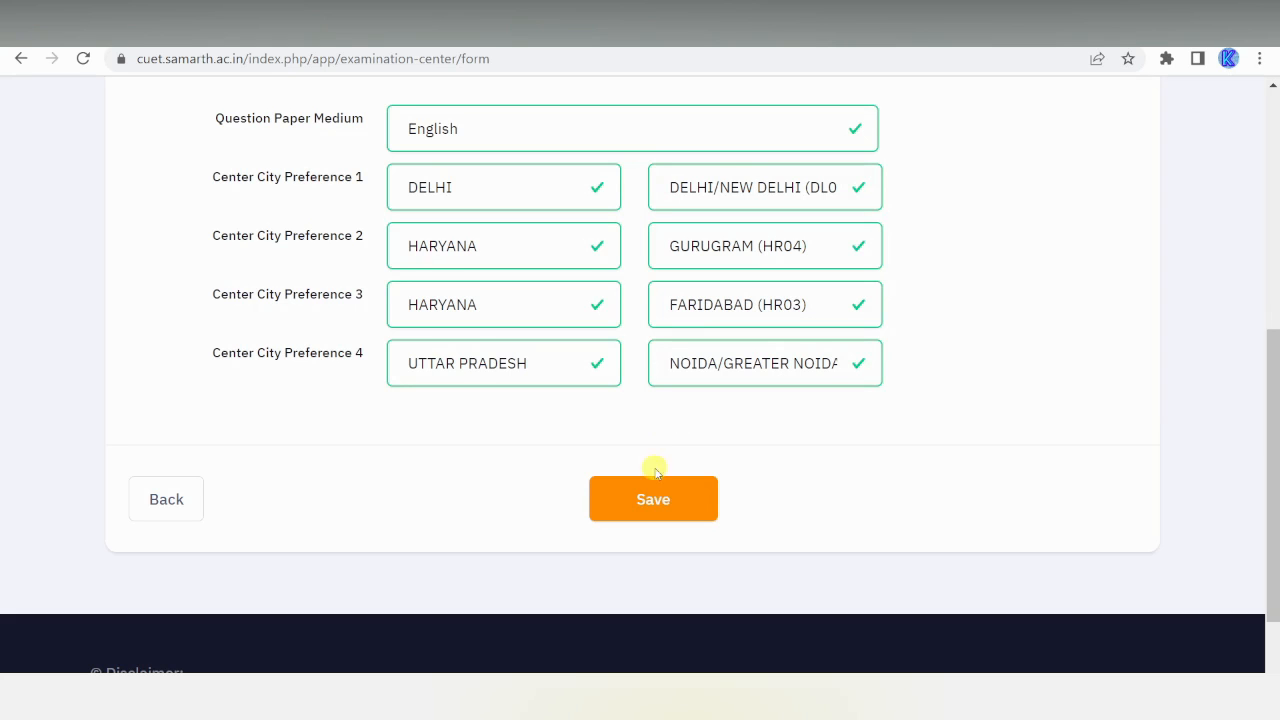
left_click(655, 497)
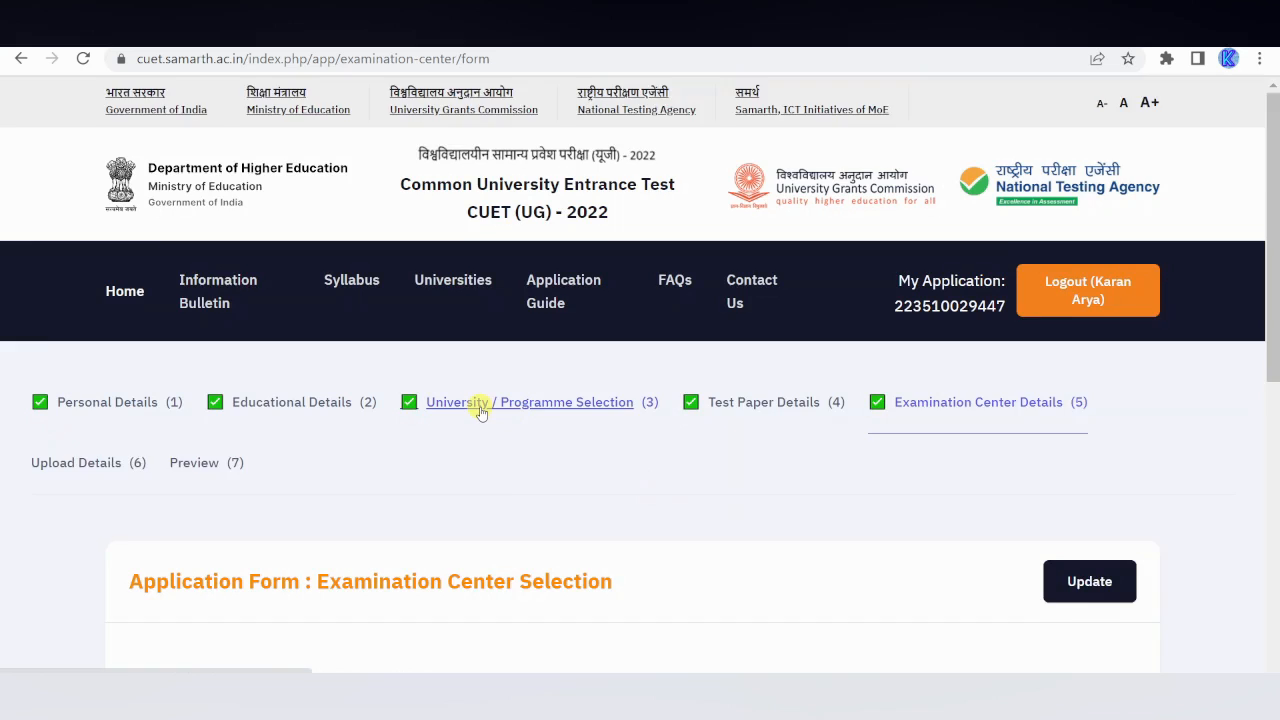
Step: Look over the saved examination center summary and proceed to the Upload Documents section
scroll(480, 411, "down", 1)
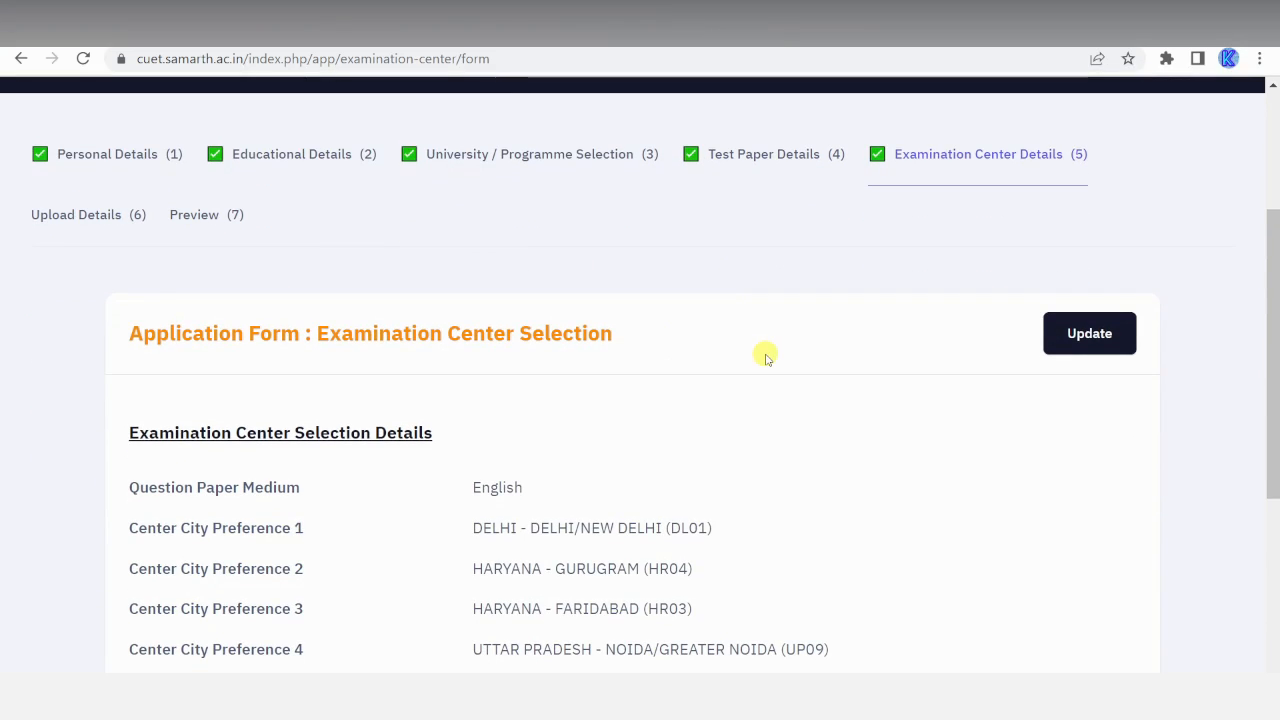
scroll(764, 353, "down", 3)
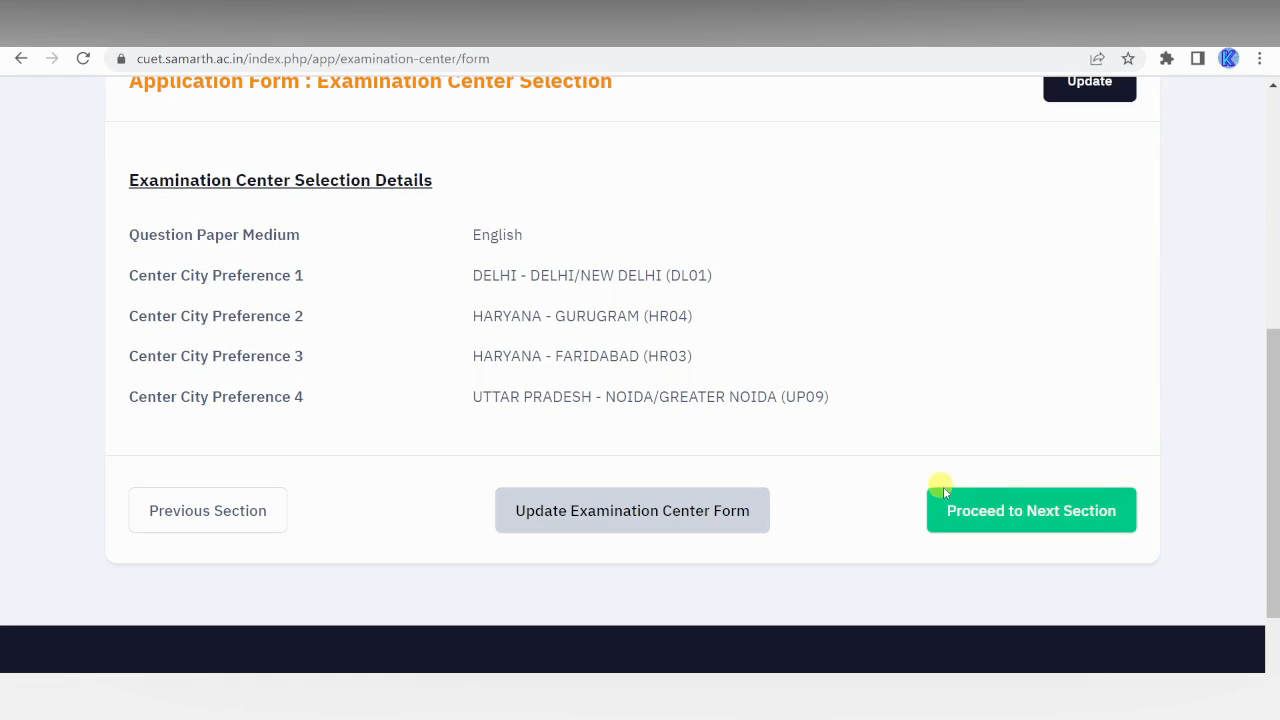
left_click(966, 503)
Step: Scroll to the photograph, signature and Class X certificate upload rows and their file rules
scroll(594, 400, "down", 5)
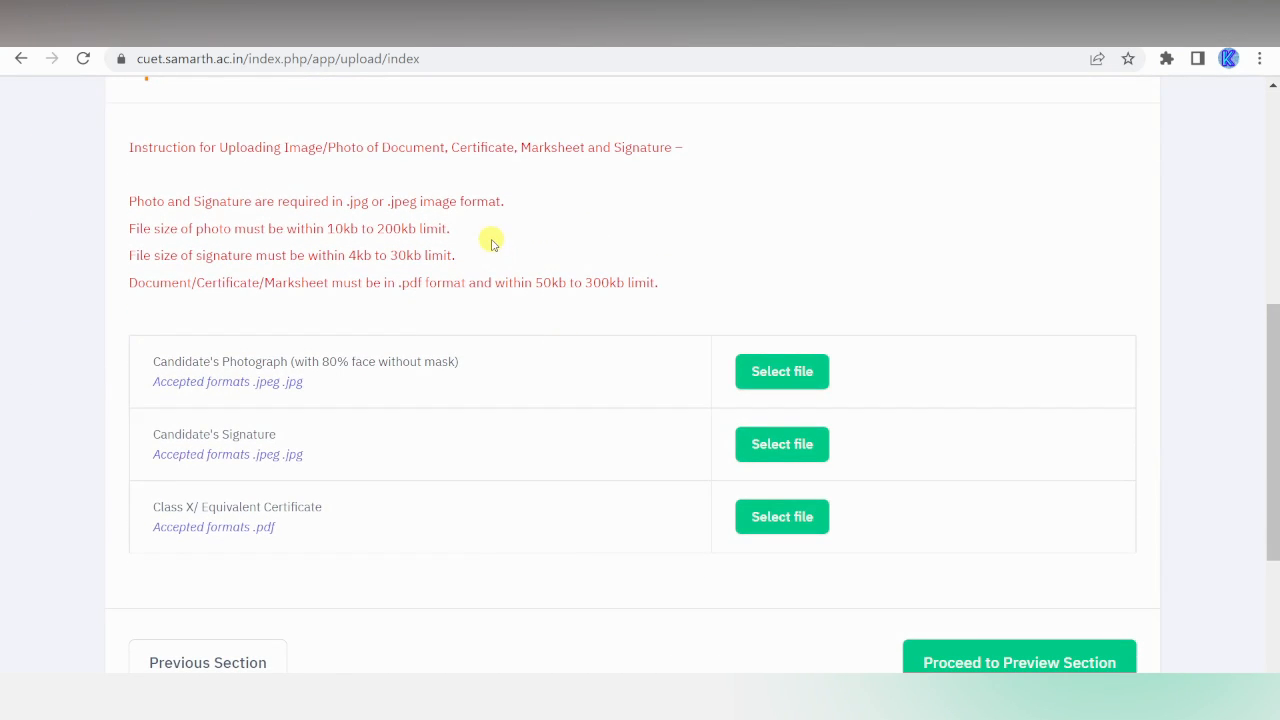
scroll(491, 240, "down", 1)
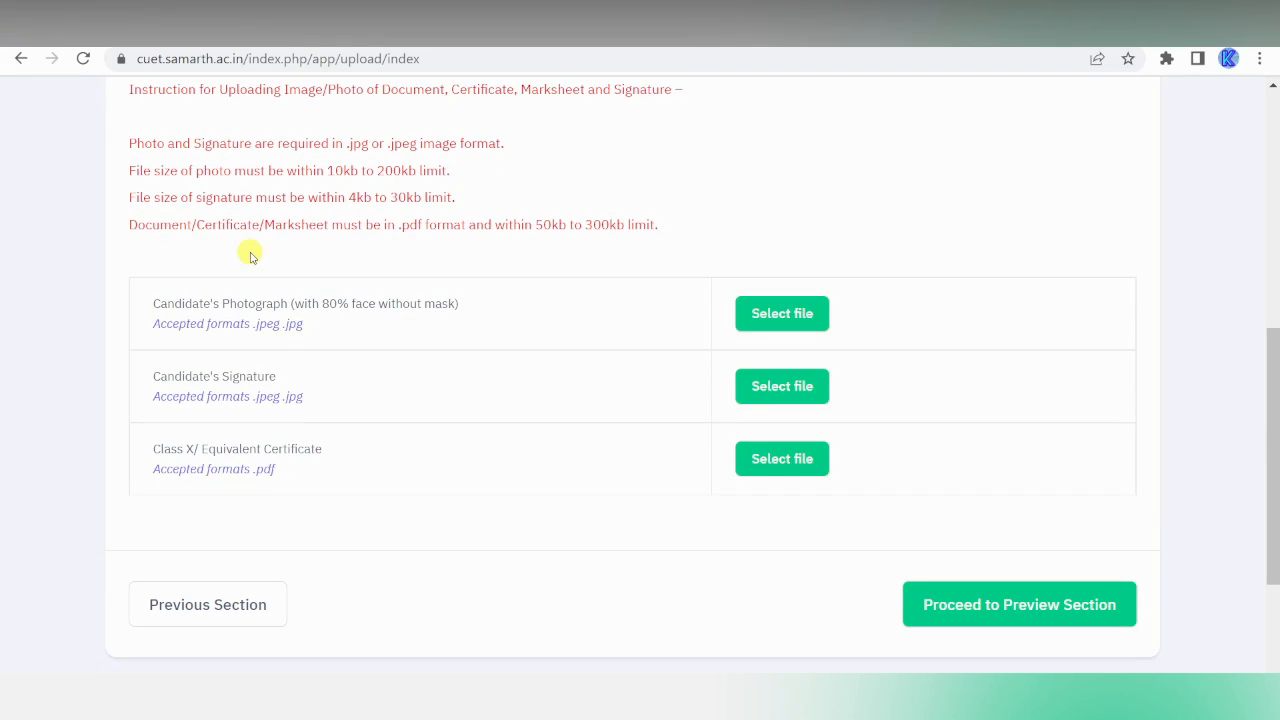
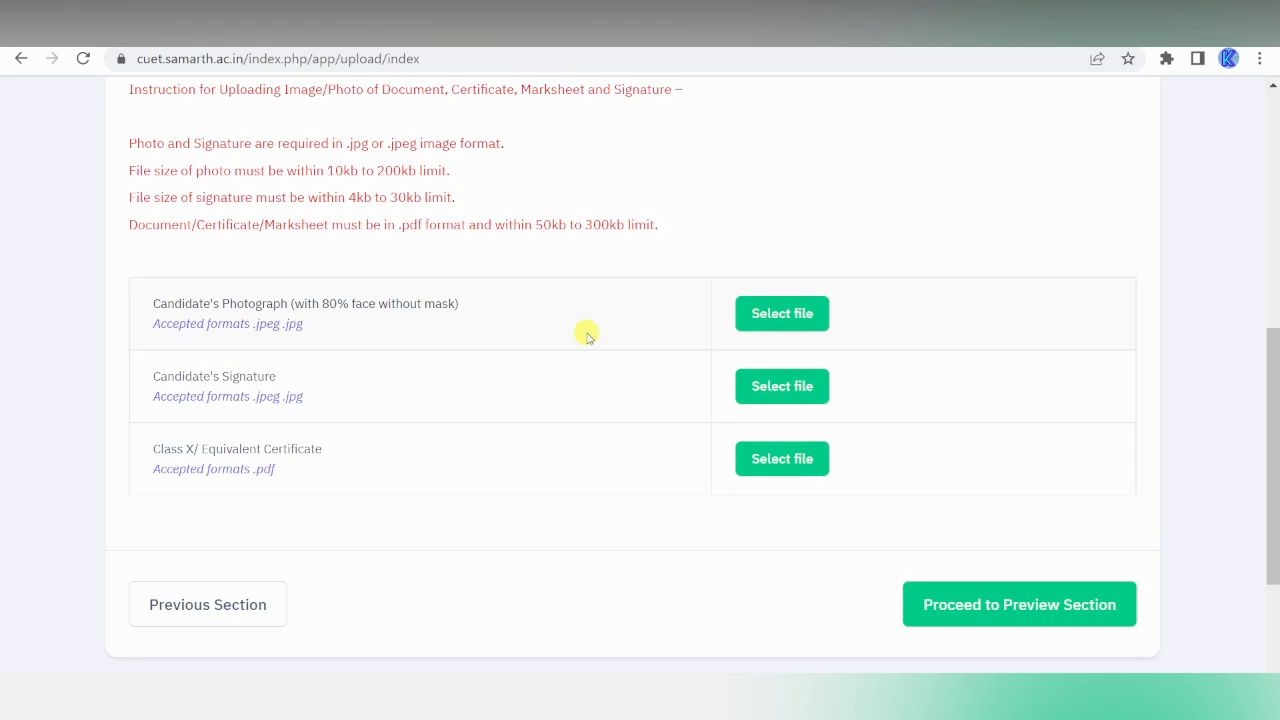
Step: Select the new passport-style photo file and upload it as the photograph
scroll(640, 295, "down", 1)
left_click(785, 307)
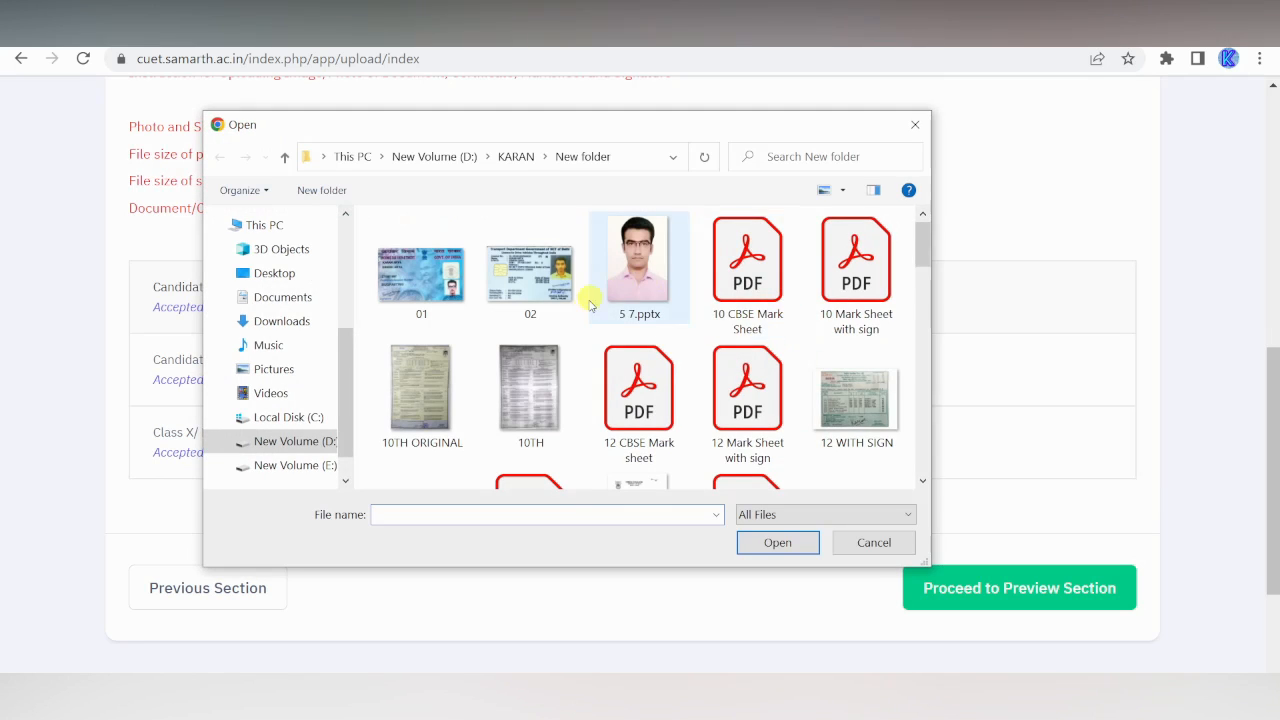
left_click_drag(921, 252, 929, 352)
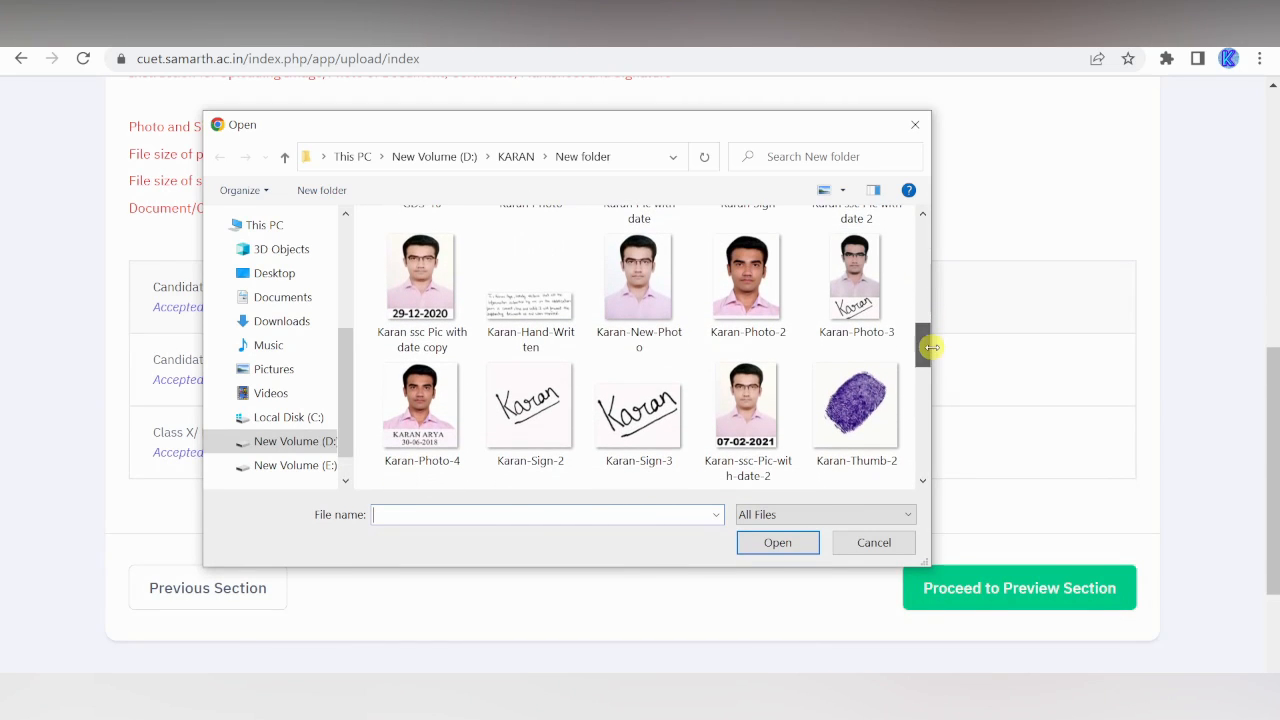
left_click(636, 311)
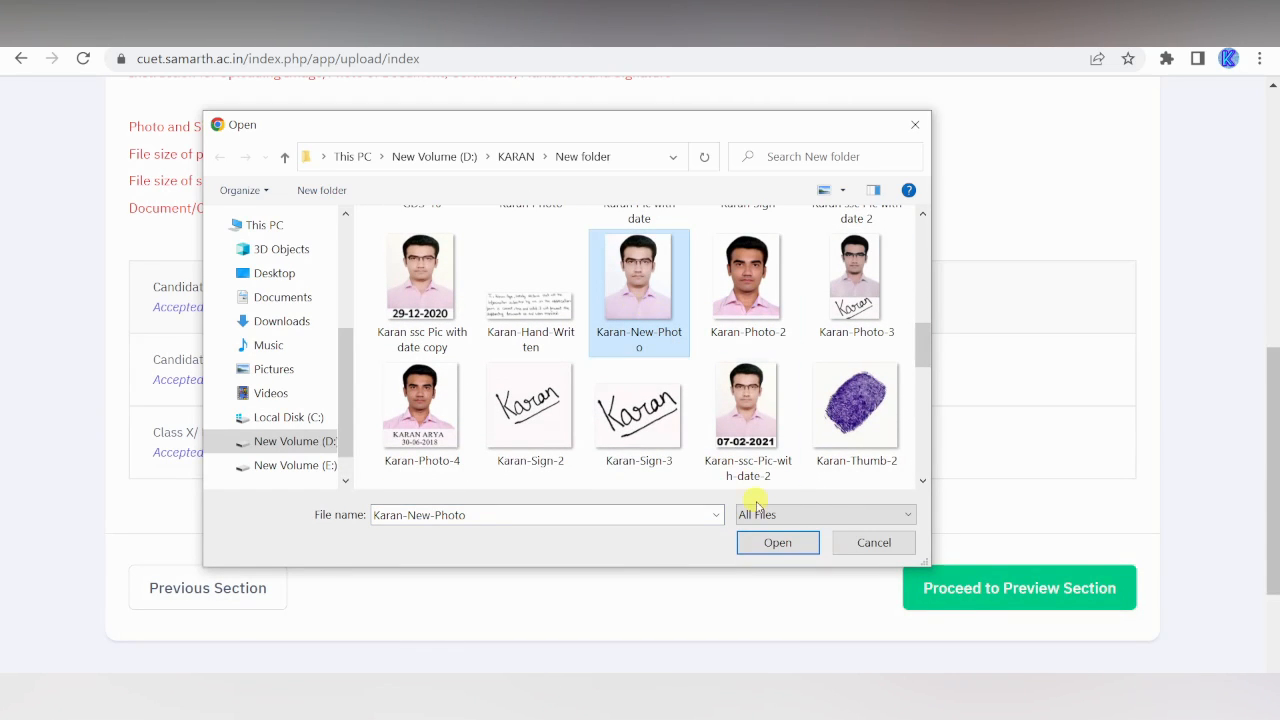
left_click(771, 543)
left_click(853, 300)
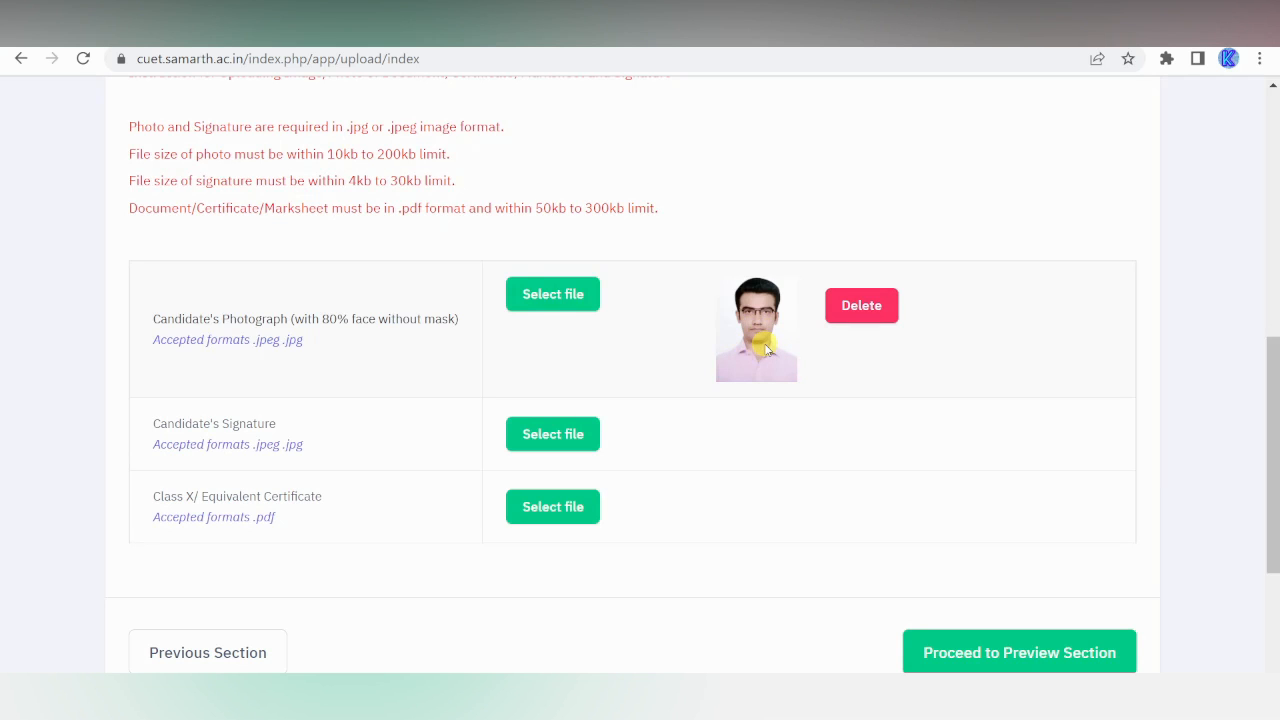
Step: Select the third signature image file and upload it as the signature
left_click(529, 438)
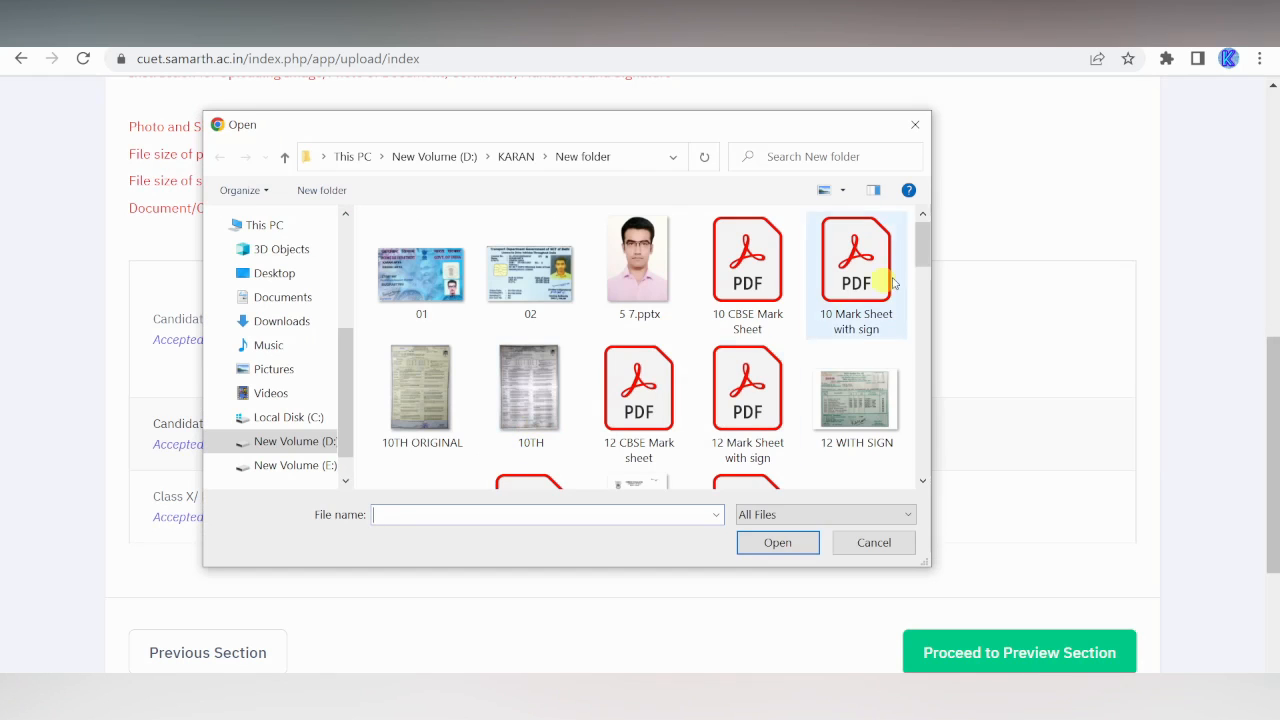
left_click_drag(922, 243, 914, 355)
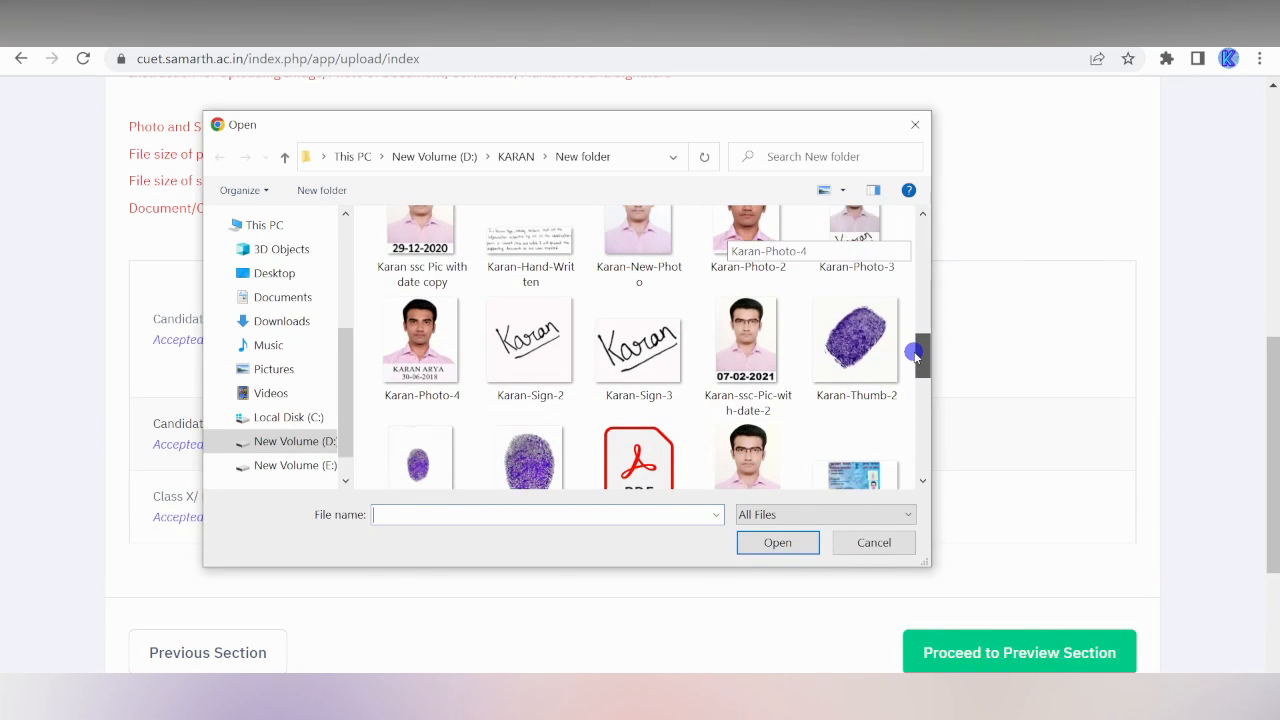
left_click(660, 345)
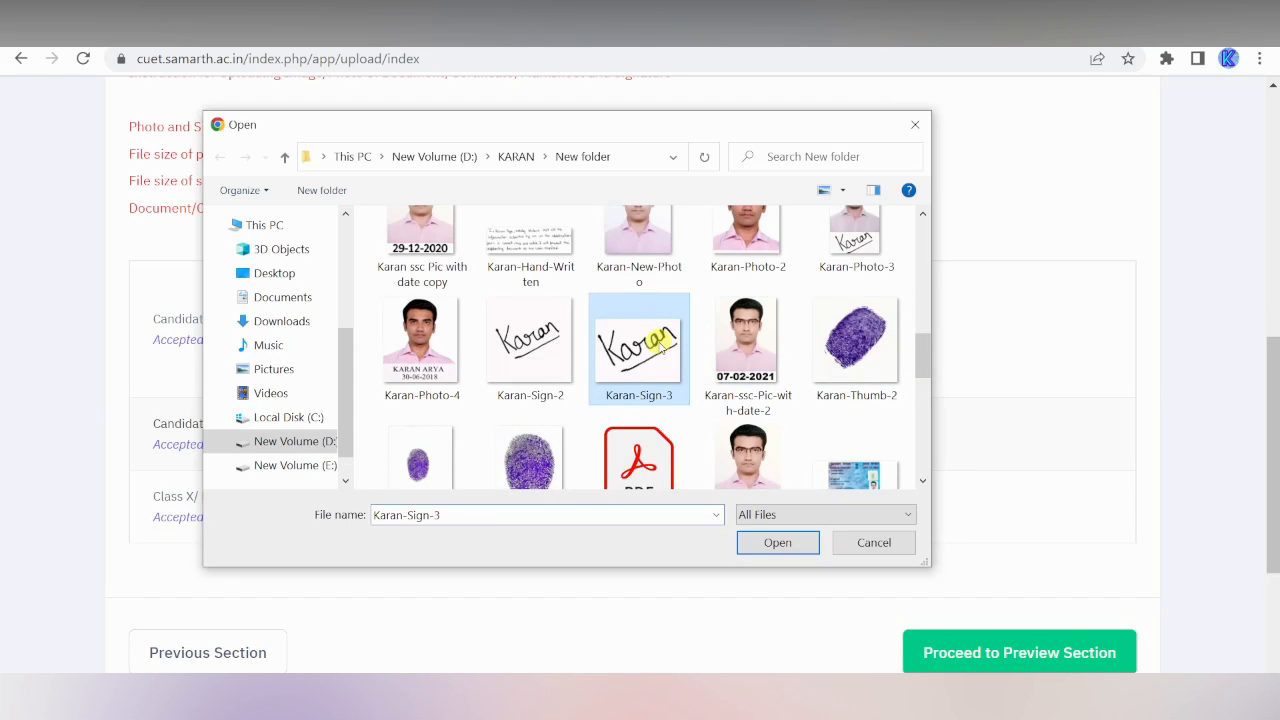
left_click(777, 542)
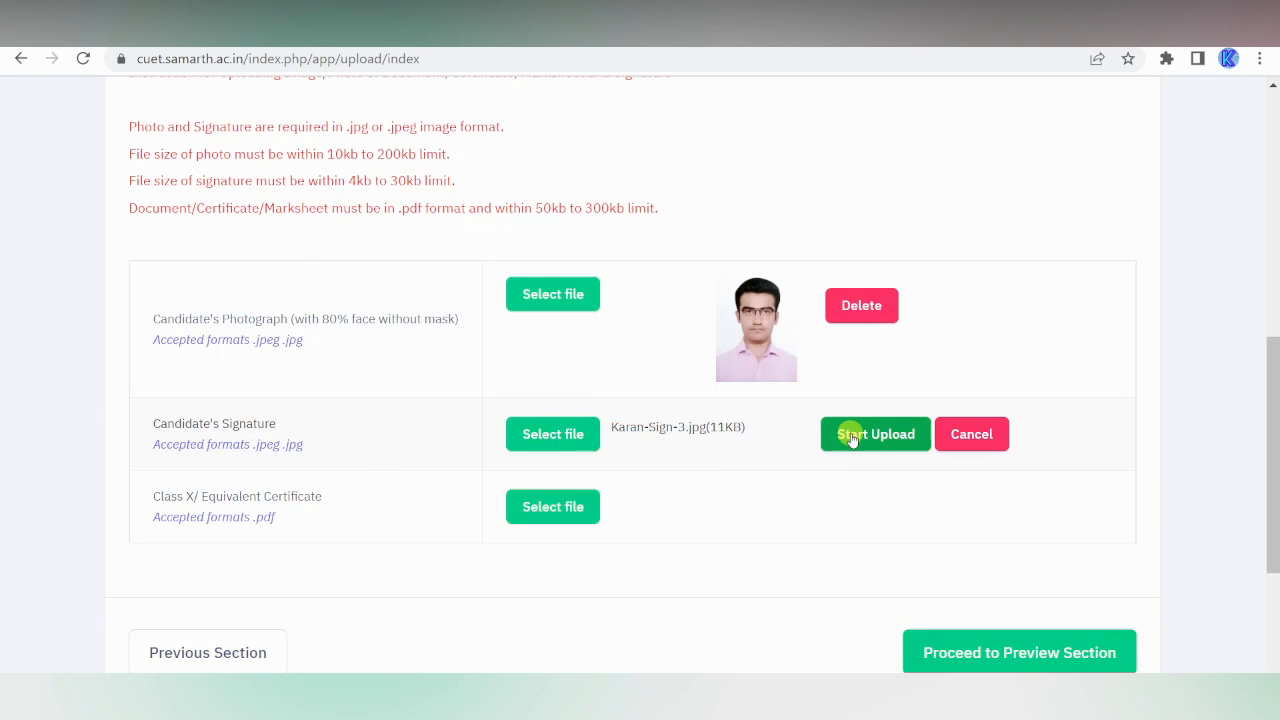
left_click(851, 436)
Step: Upload the '10 Mark Sheet with sign' PDF as the Class X certificate, then go to Preview
scroll(714, 437, "down", 2)
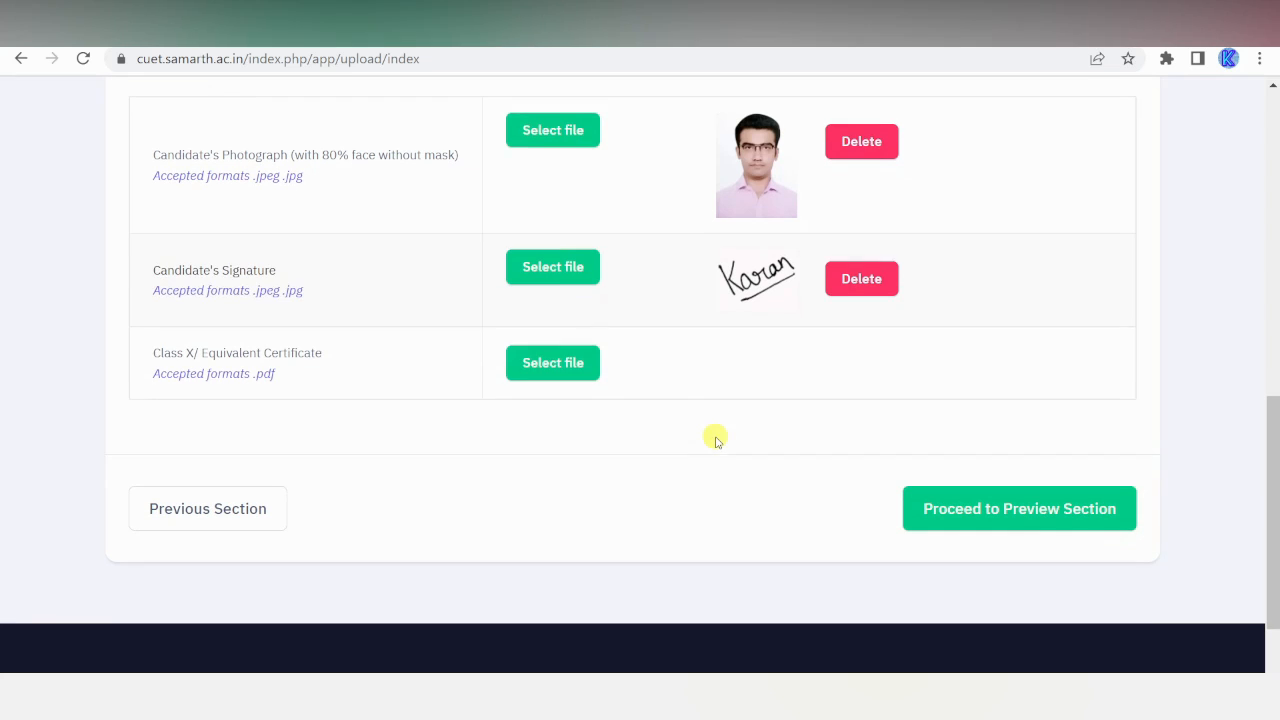
left_click(566, 363)
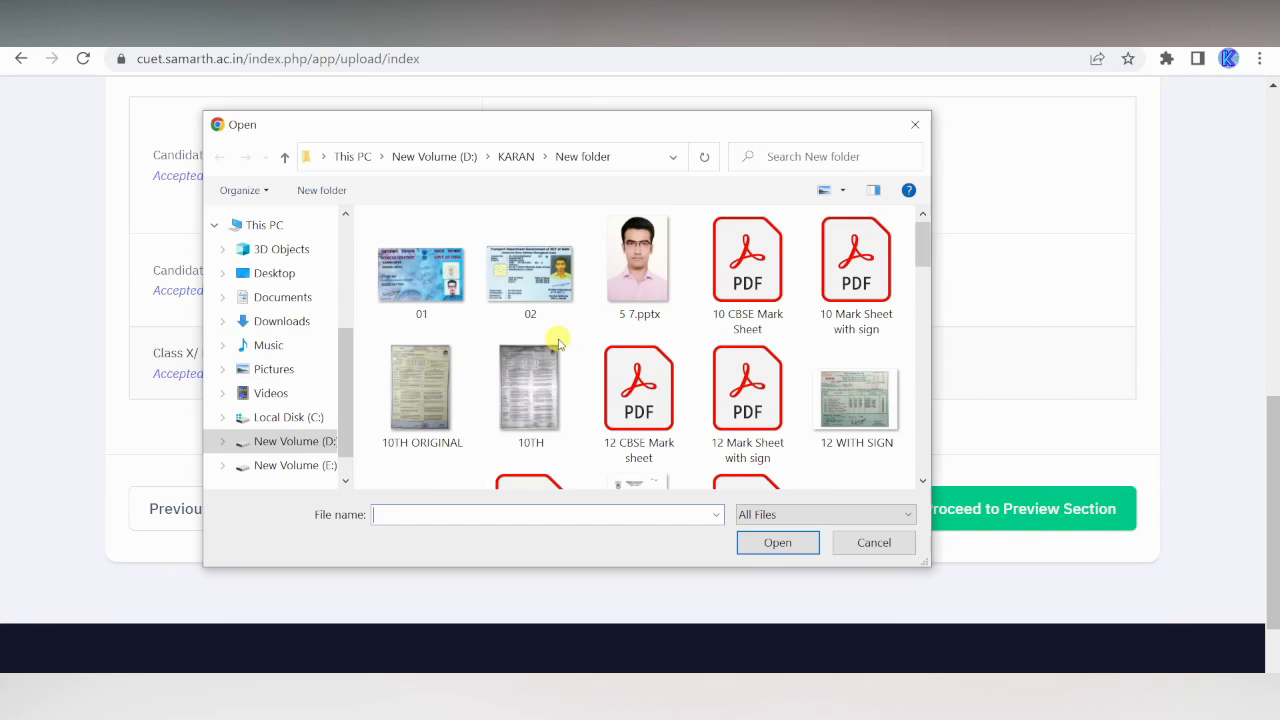
left_click(856, 315)
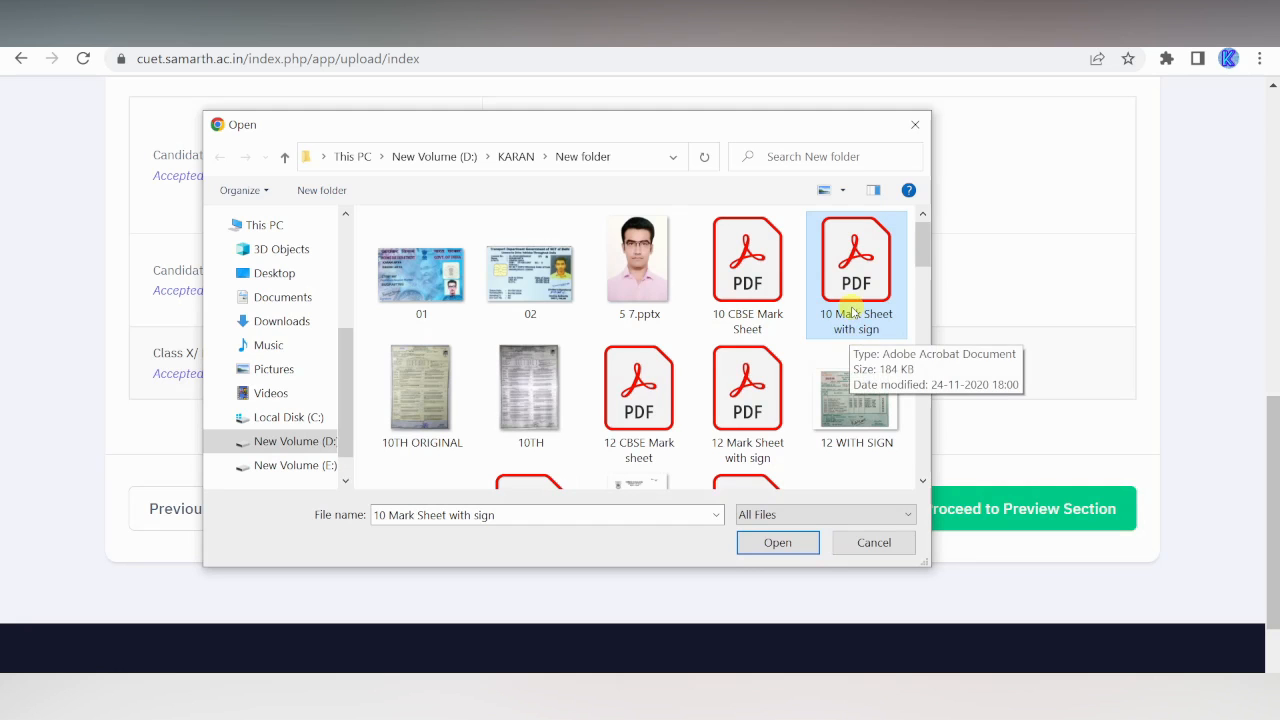
left_click(774, 543)
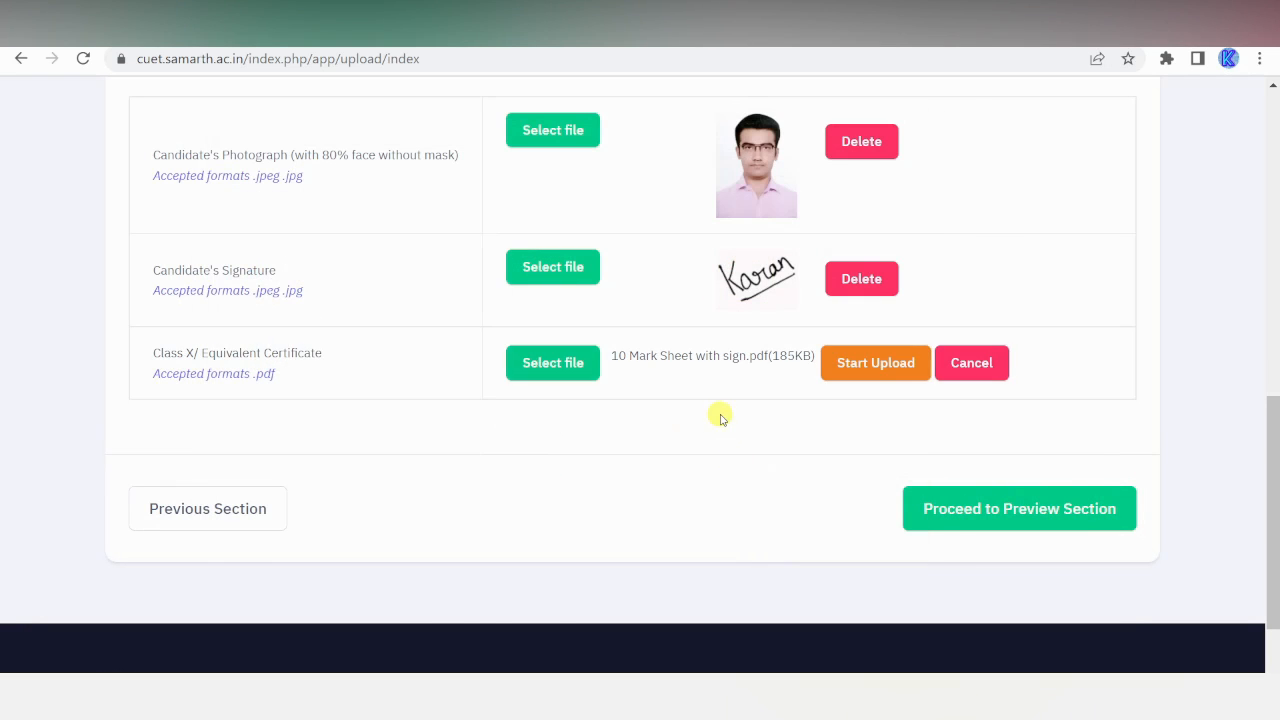
left_click(869, 365)
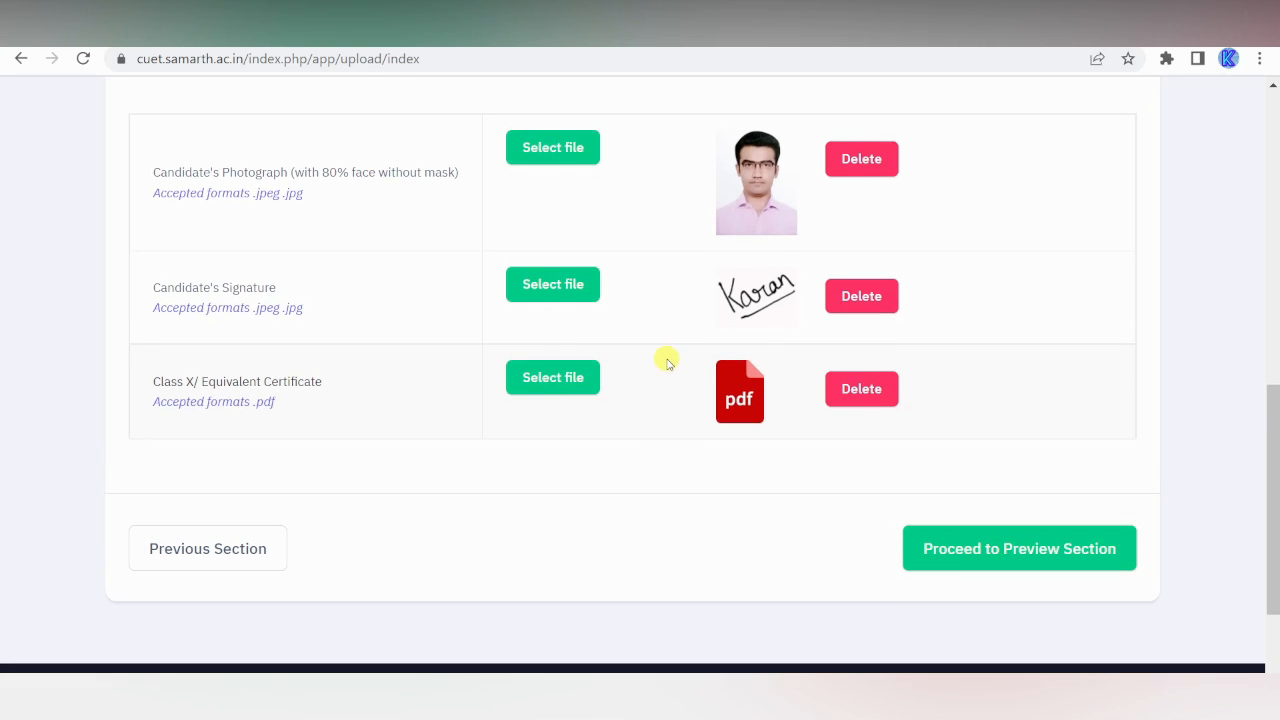
left_click(981, 550)
scroll(563, 377, "down", 2)
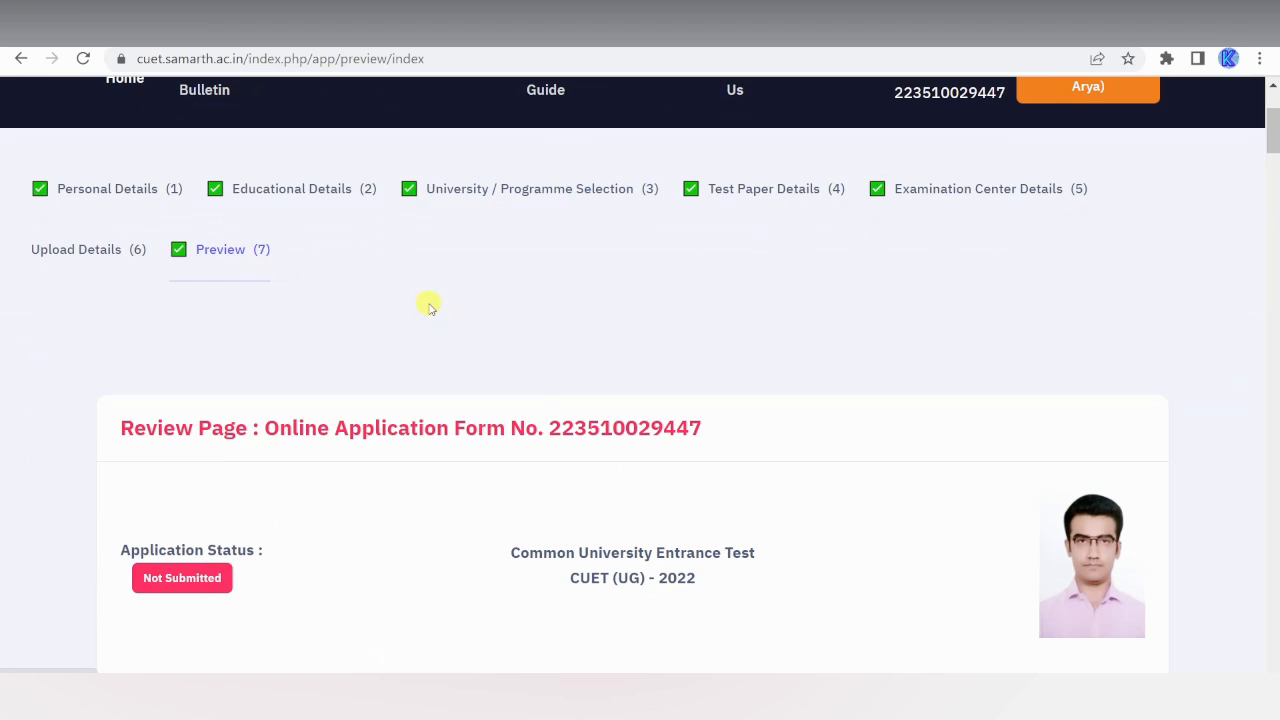
scroll(430, 308, "down", 1)
scroll(543, 330, "down", 1)
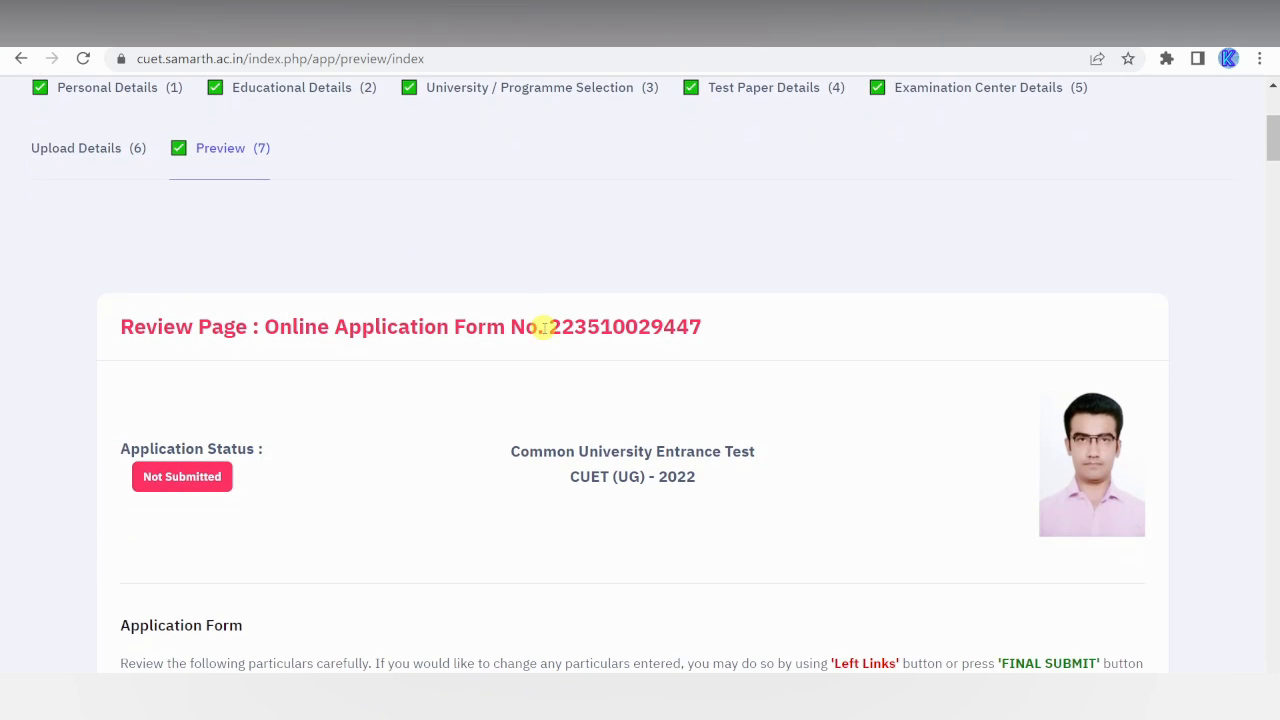
scroll(543, 328, "down", 8)
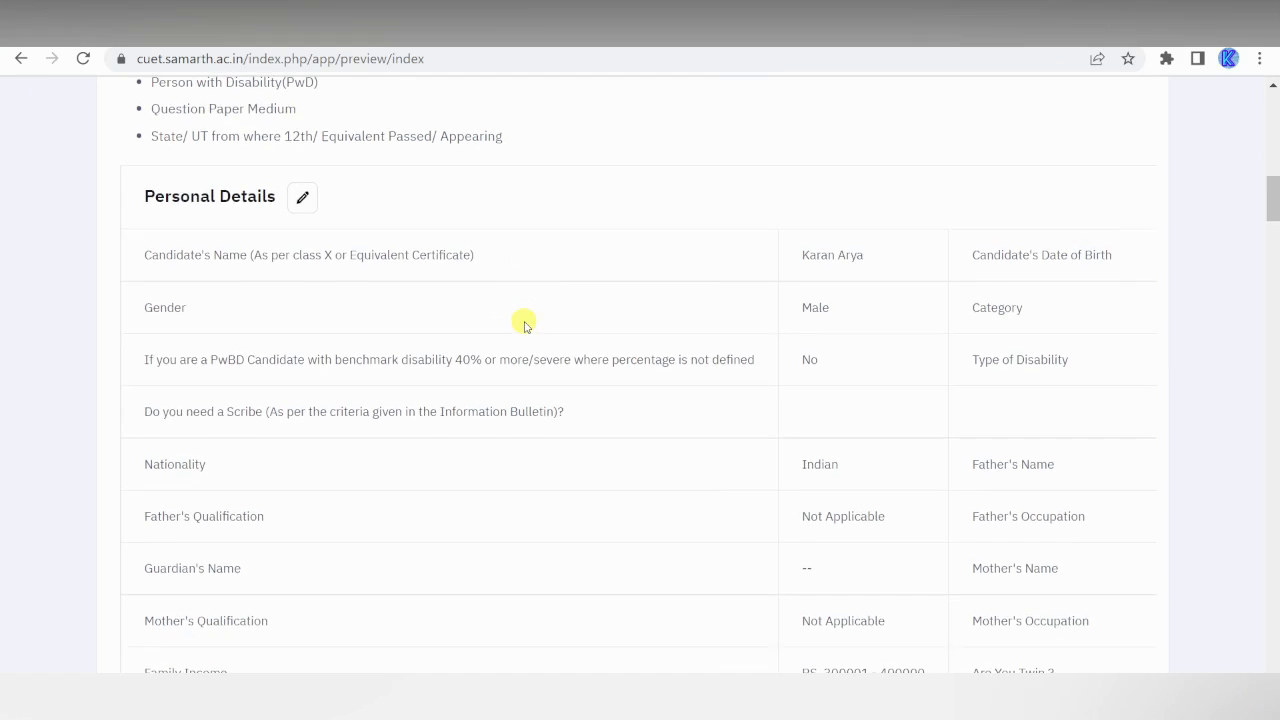
left_click(300, 158)
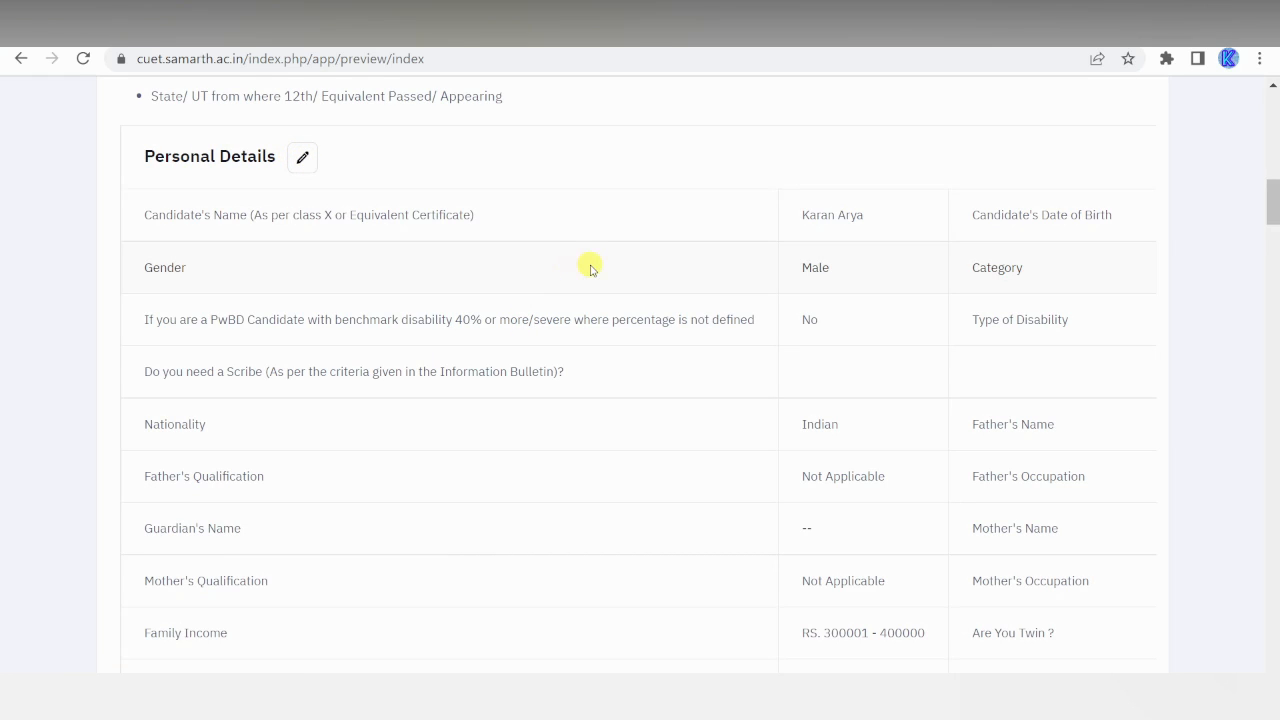
scroll(590, 268, "up", 1)
scroll(590, 268, "down", 2)
scroll(590, 268, "down", 3)
scroll(590, 268, "right", 1)
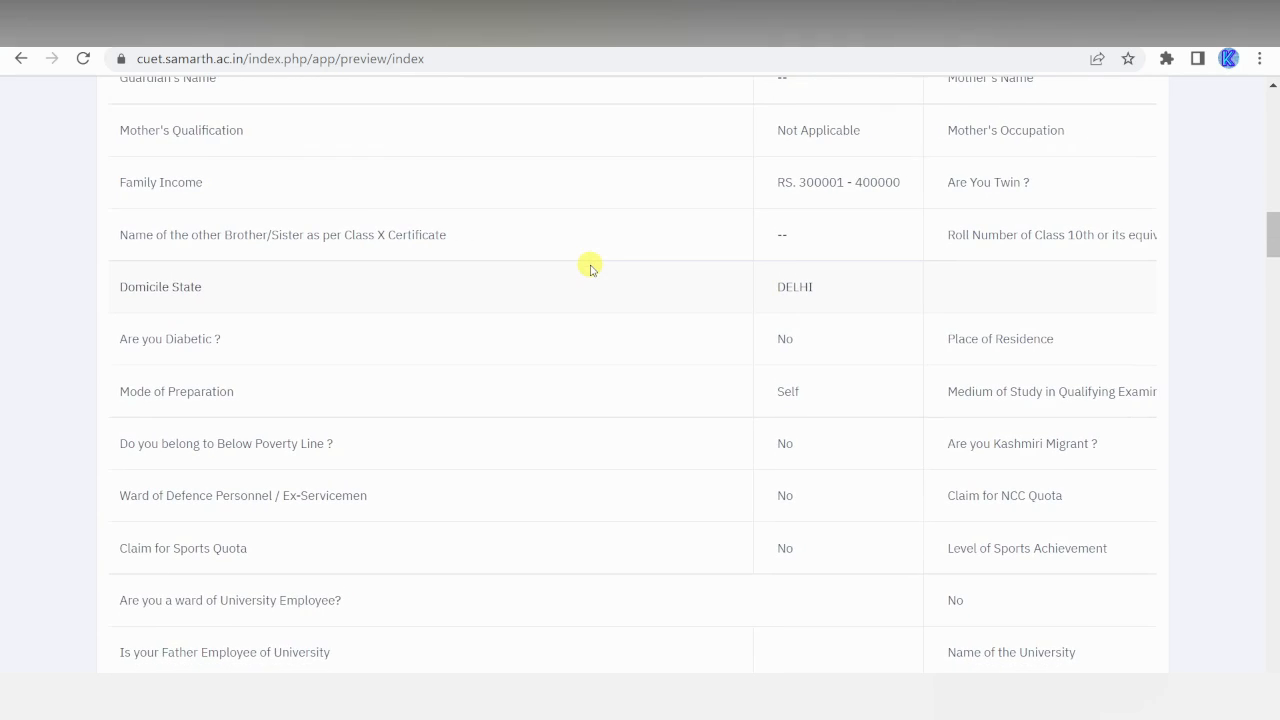
scroll(590, 268, "right", 3)
scroll(590, 268, "left", 4)
scroll(590, 268, "down", 8)
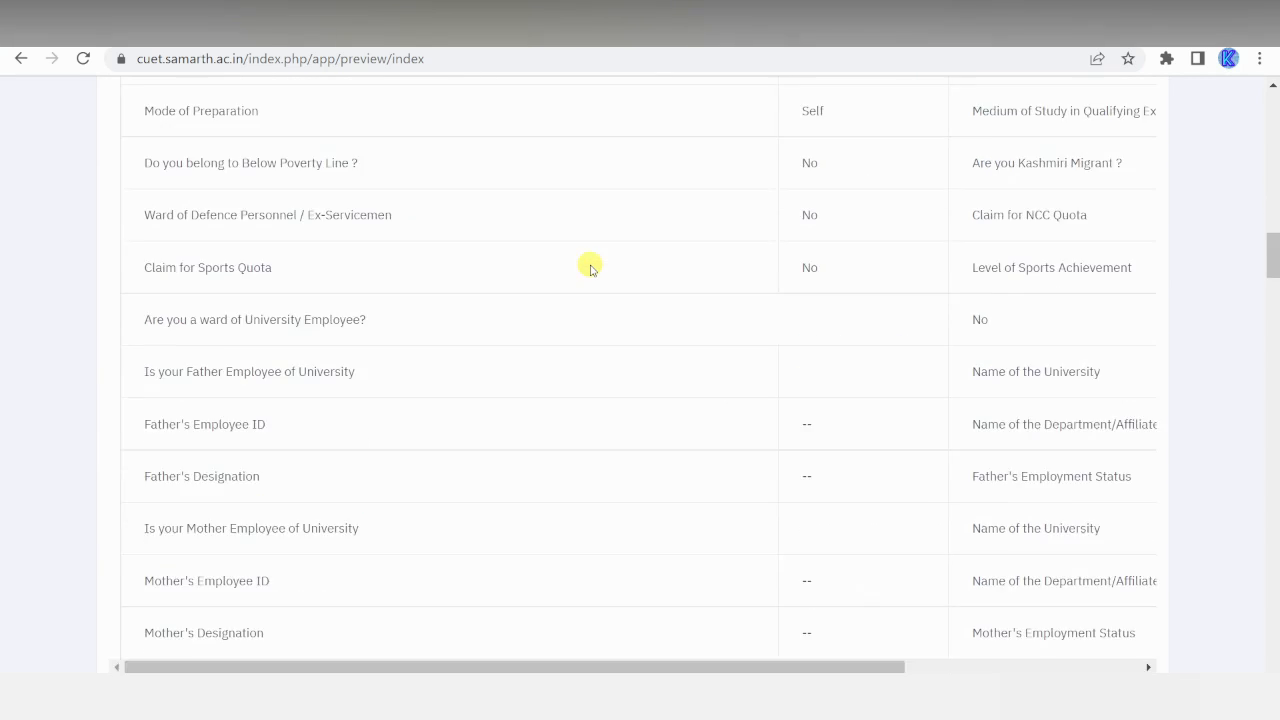
scroll(590, 268, "down", 2)
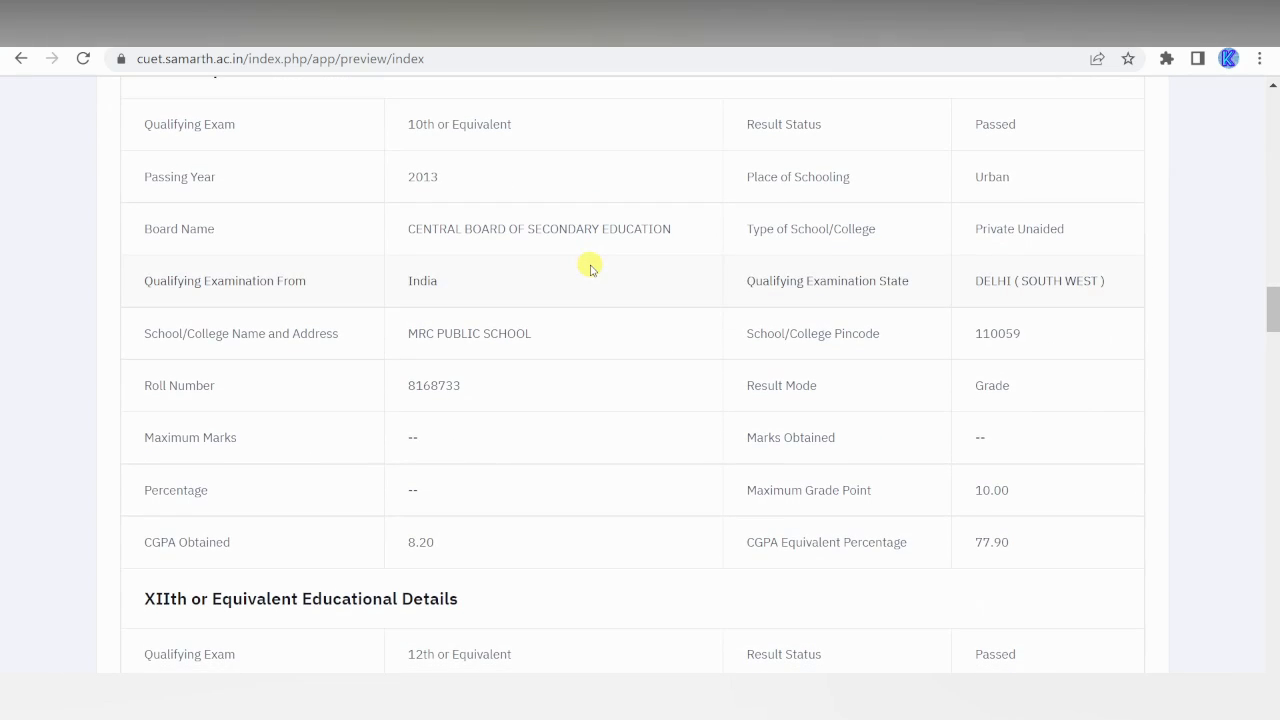
scroll(640, 303, "down", 20)
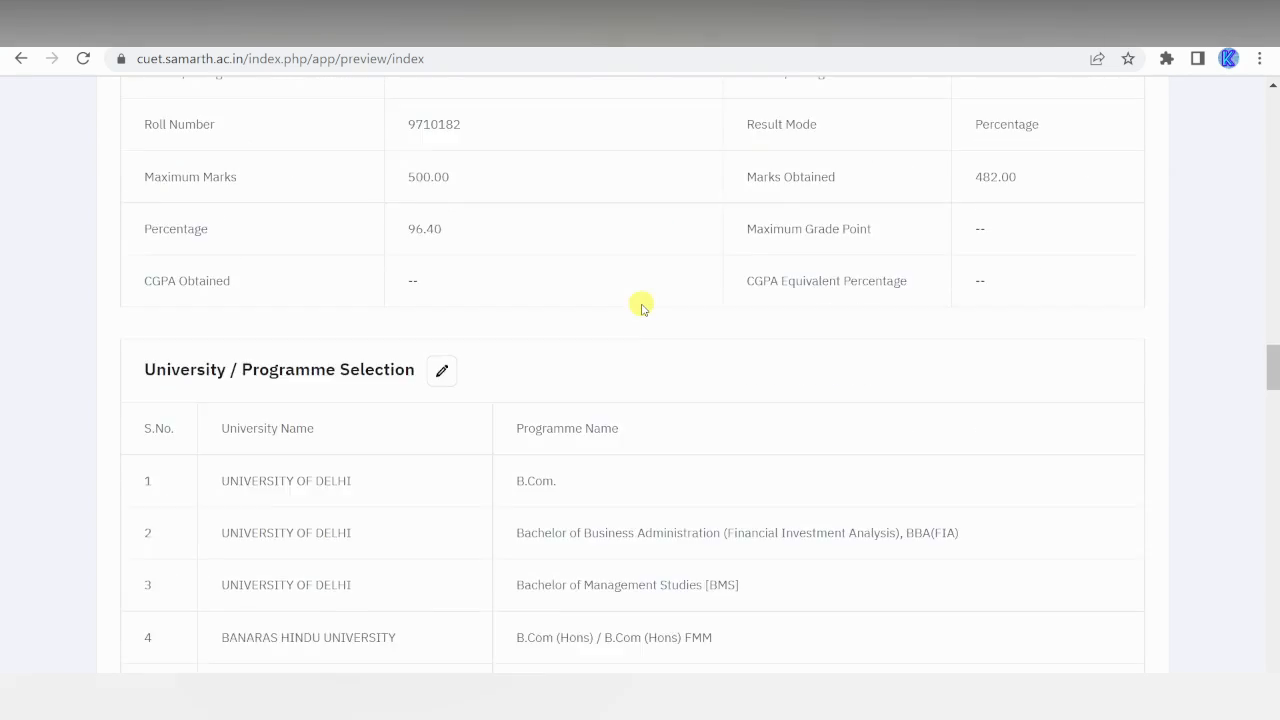
scroll(641, 307, "down", 5)
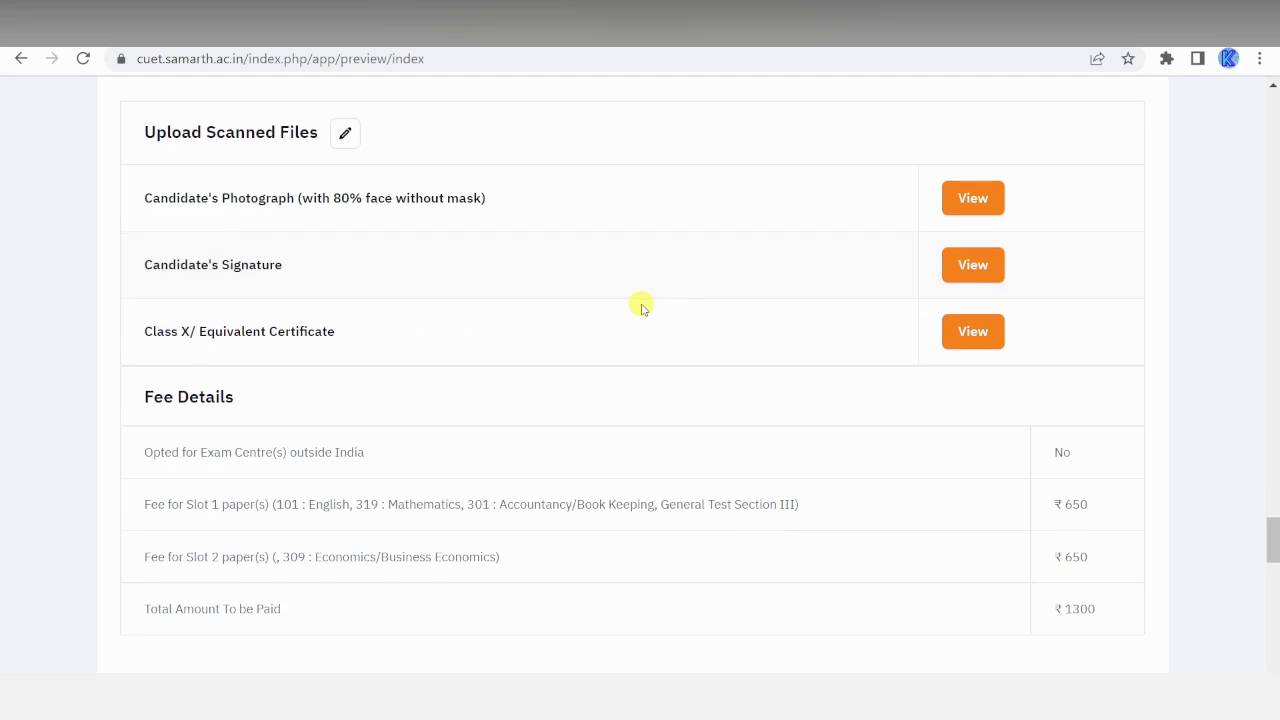
scroll(686, 296, "down", 2)
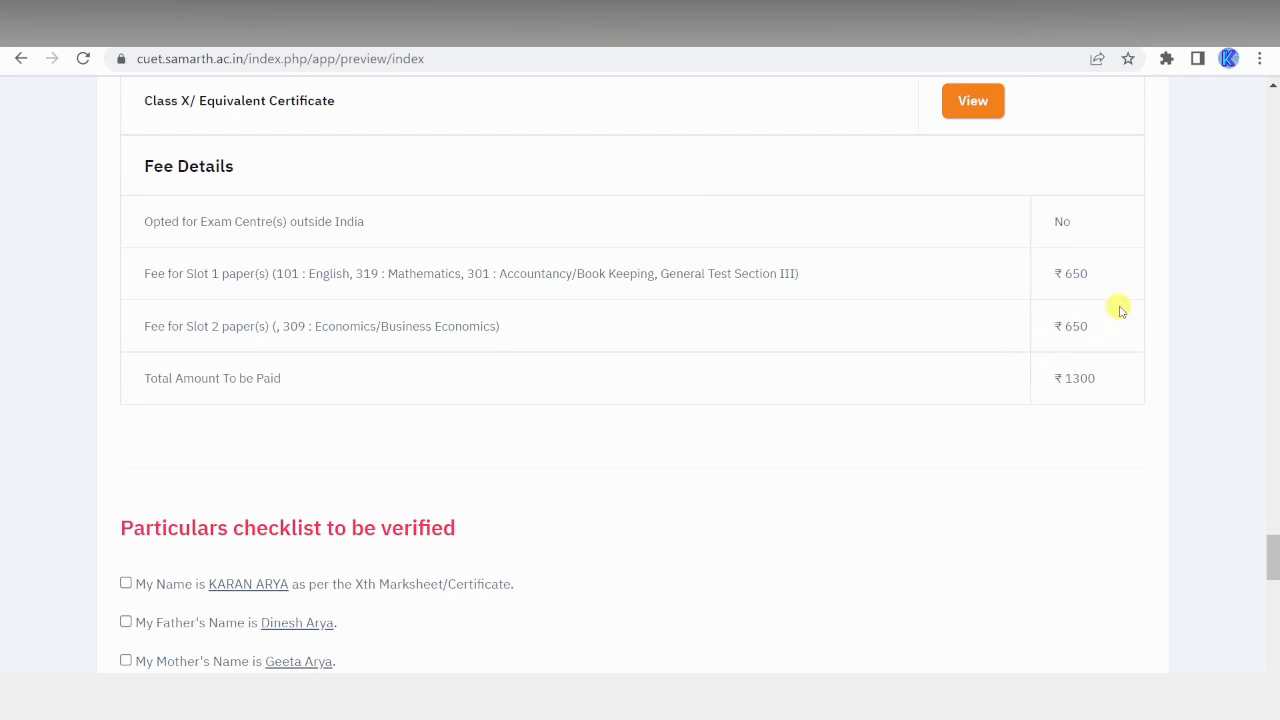
left_click_drag(1056, 379, 1095, 372)
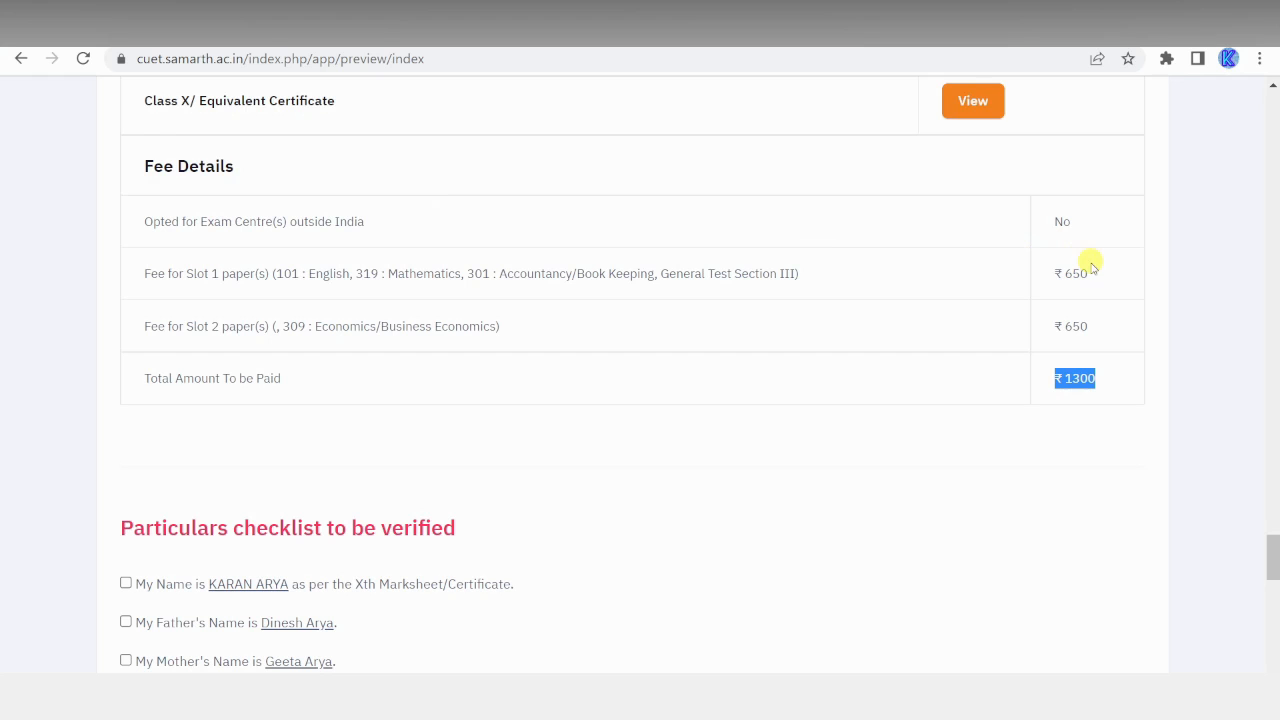
left_click_drag(1096, 276, 1062, 274)
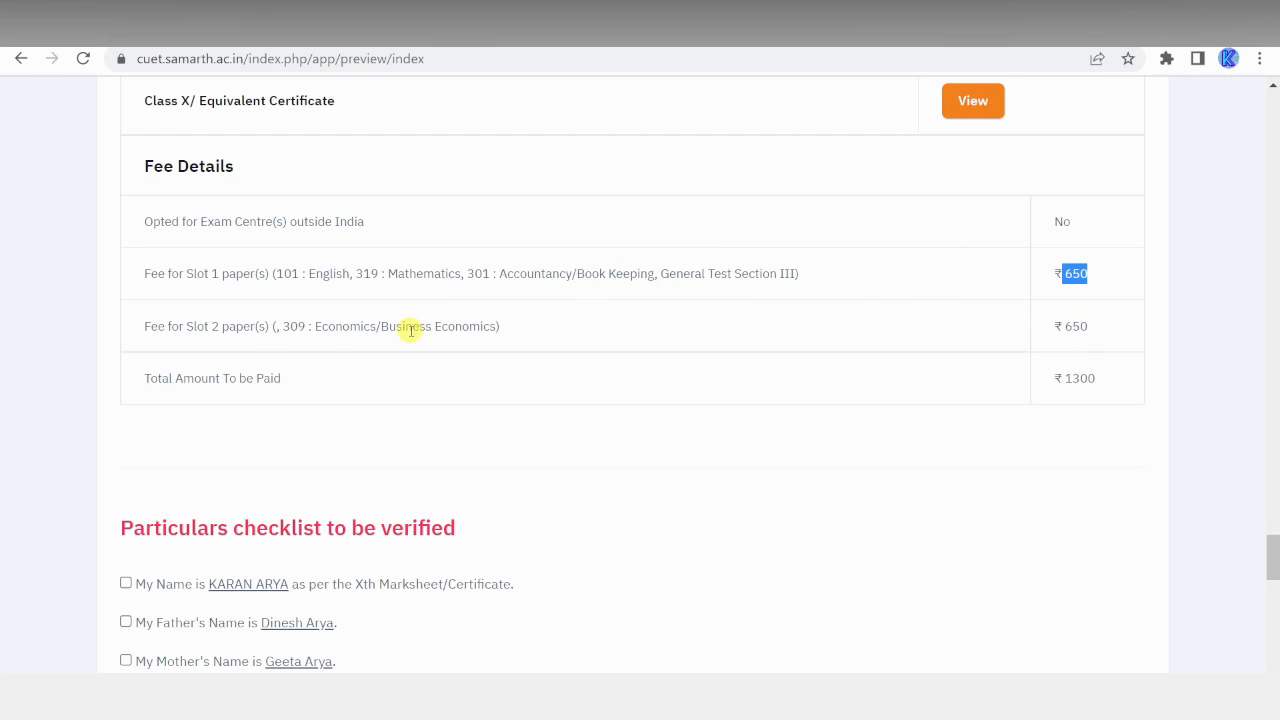
scroll(641, 321, "down", 1)
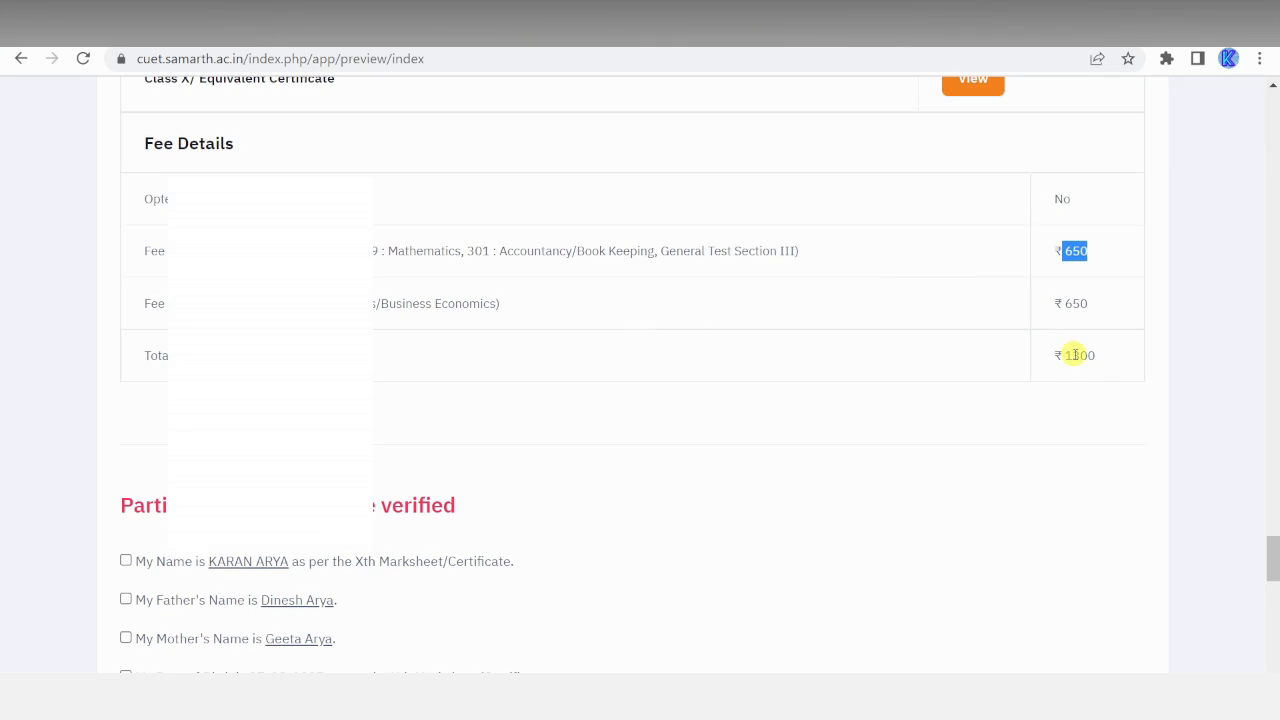
scroll(811, 374, "down", 2)
scroll(706, 311, "down", 2)
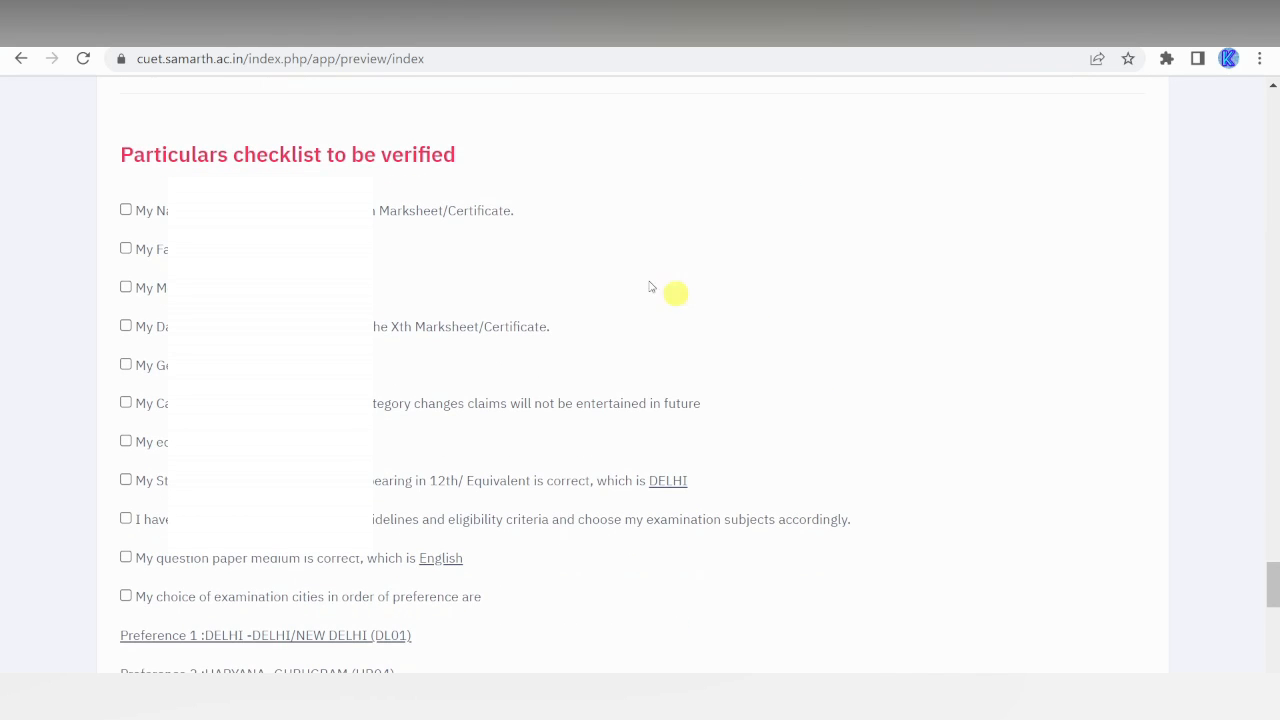
Step: Tick the name verification, fifth checklist and Information Bulletin declarations, then Proceed to Payment
left_click(125, 211)
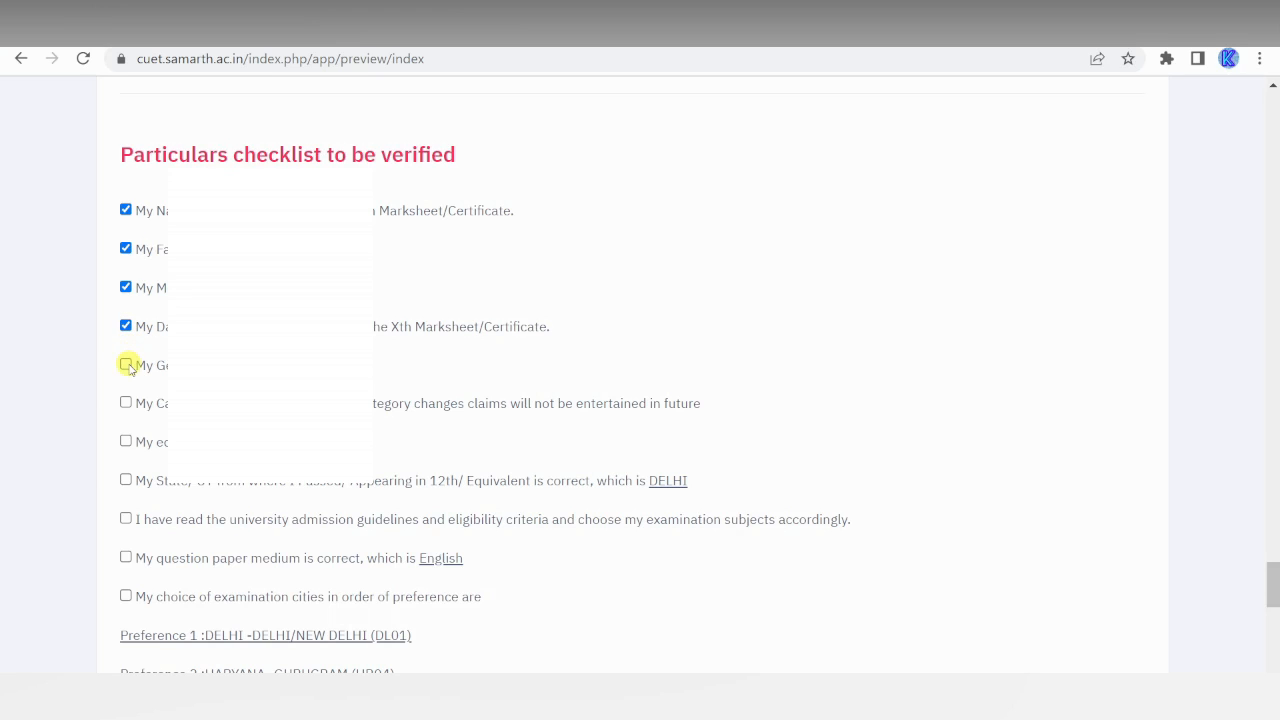
left_click(127, 366)
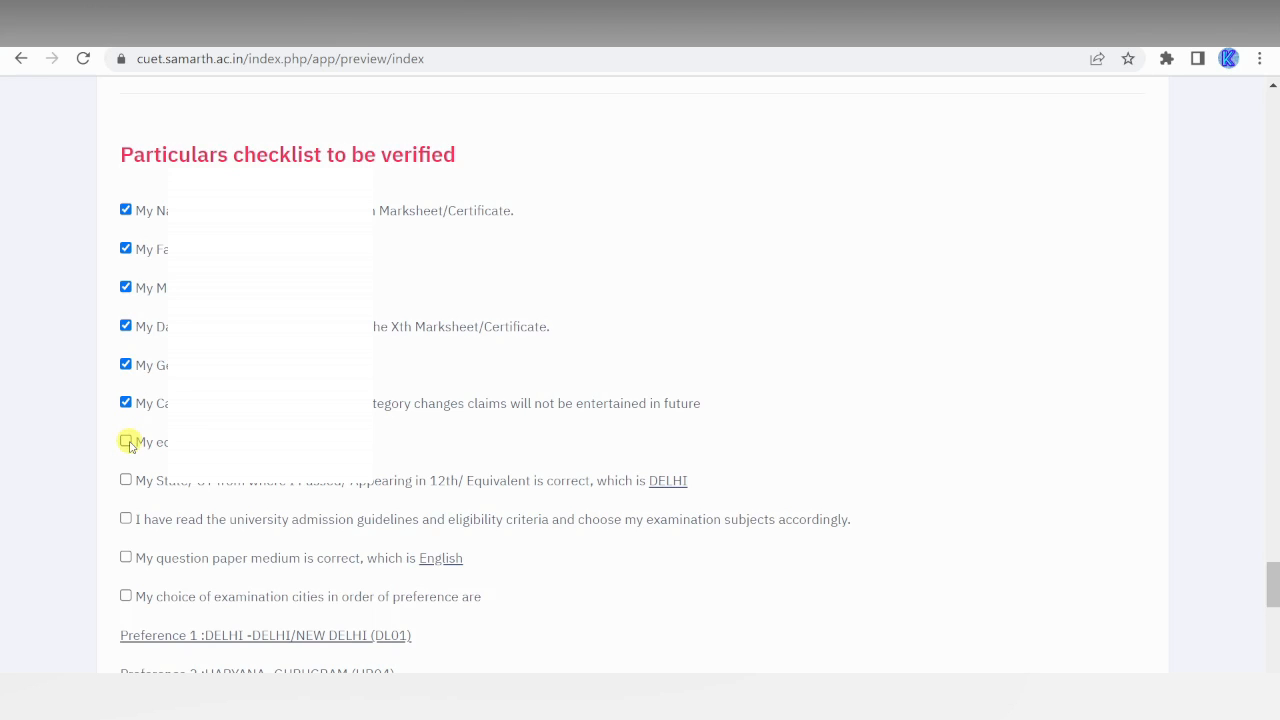
scroll(128, 445, "down", 1)
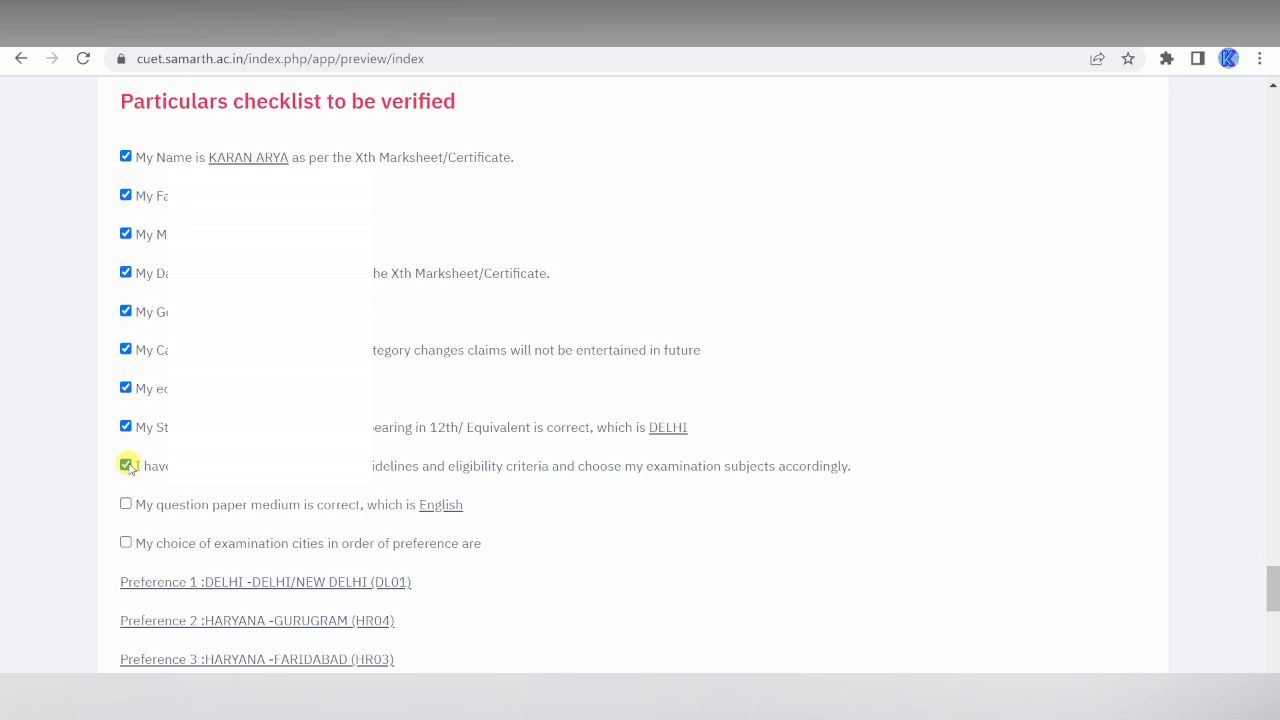
scroll(128, 465, "down", 1)
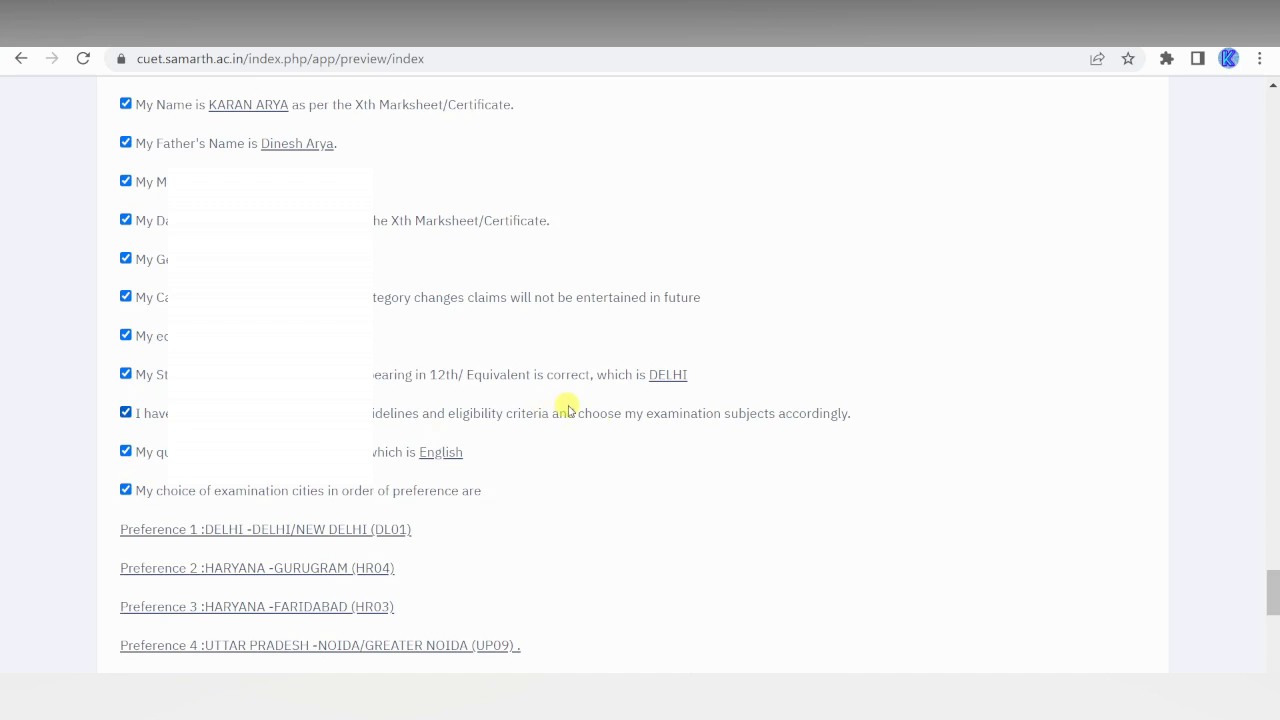
scroll(626, 435, "down", 1)
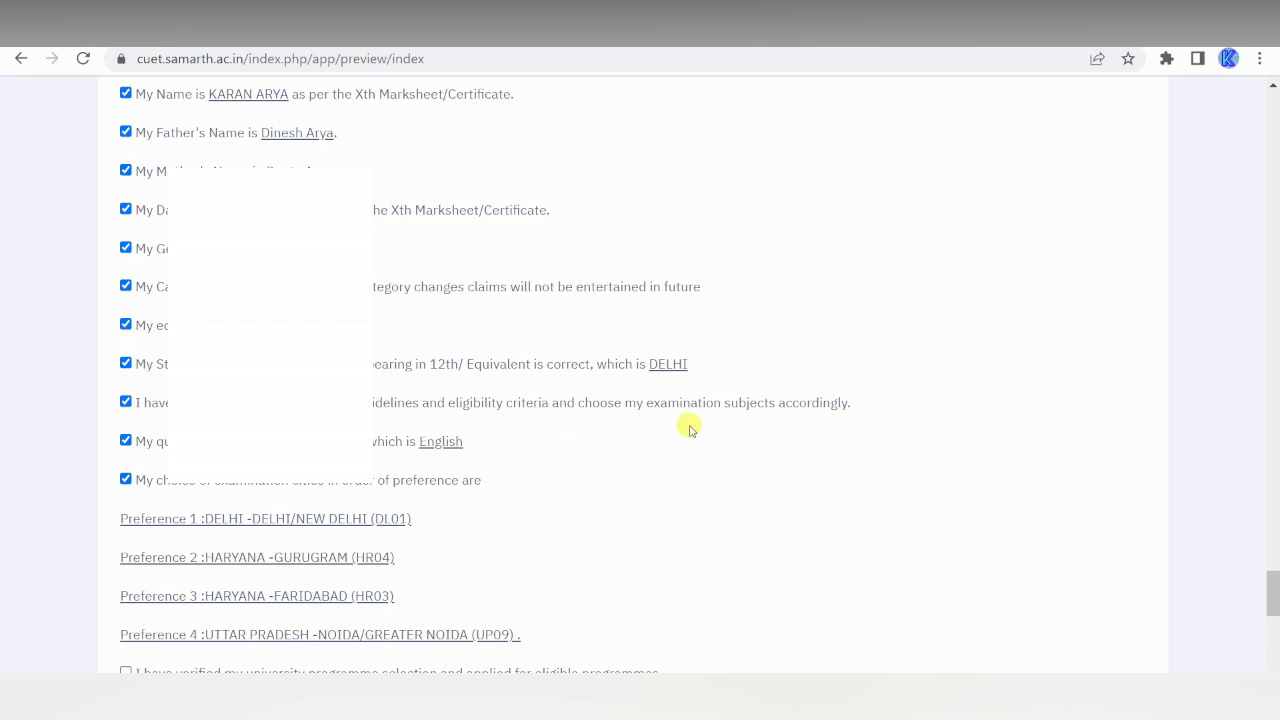
scroll(689, 426, "down", 5)
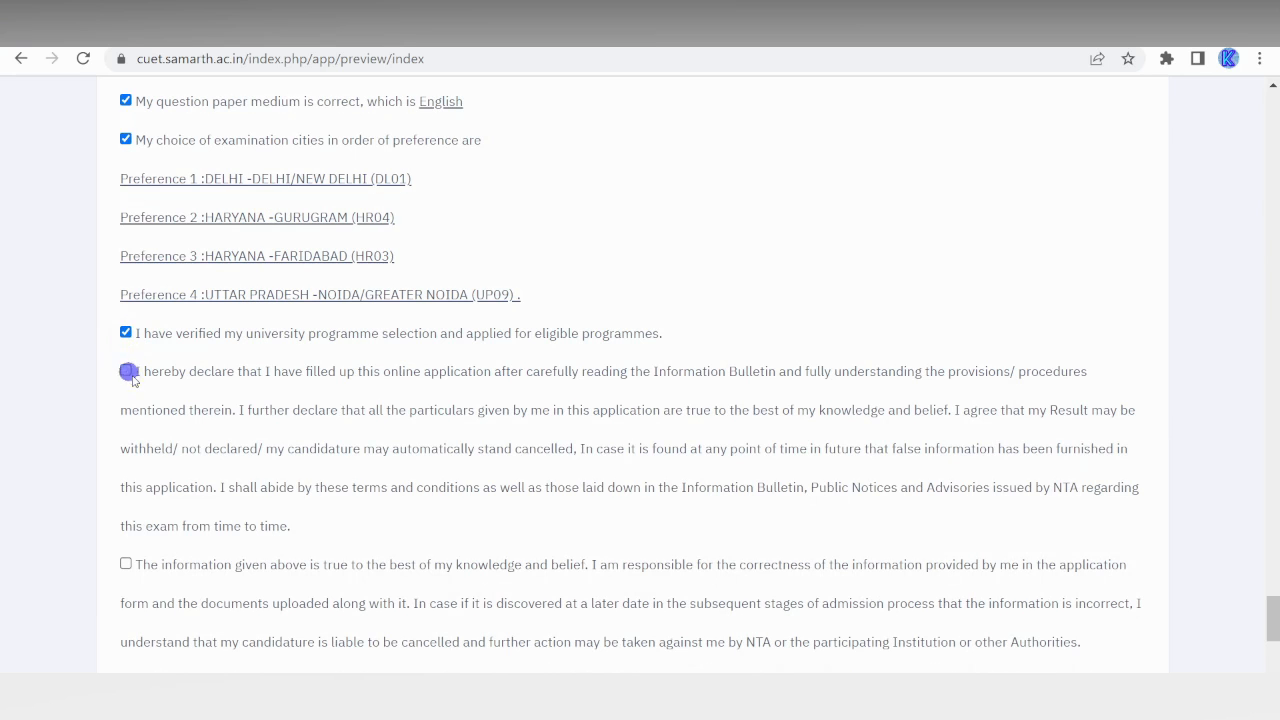
left_click(127, 372)
scroll(131, 378, "down", 2)
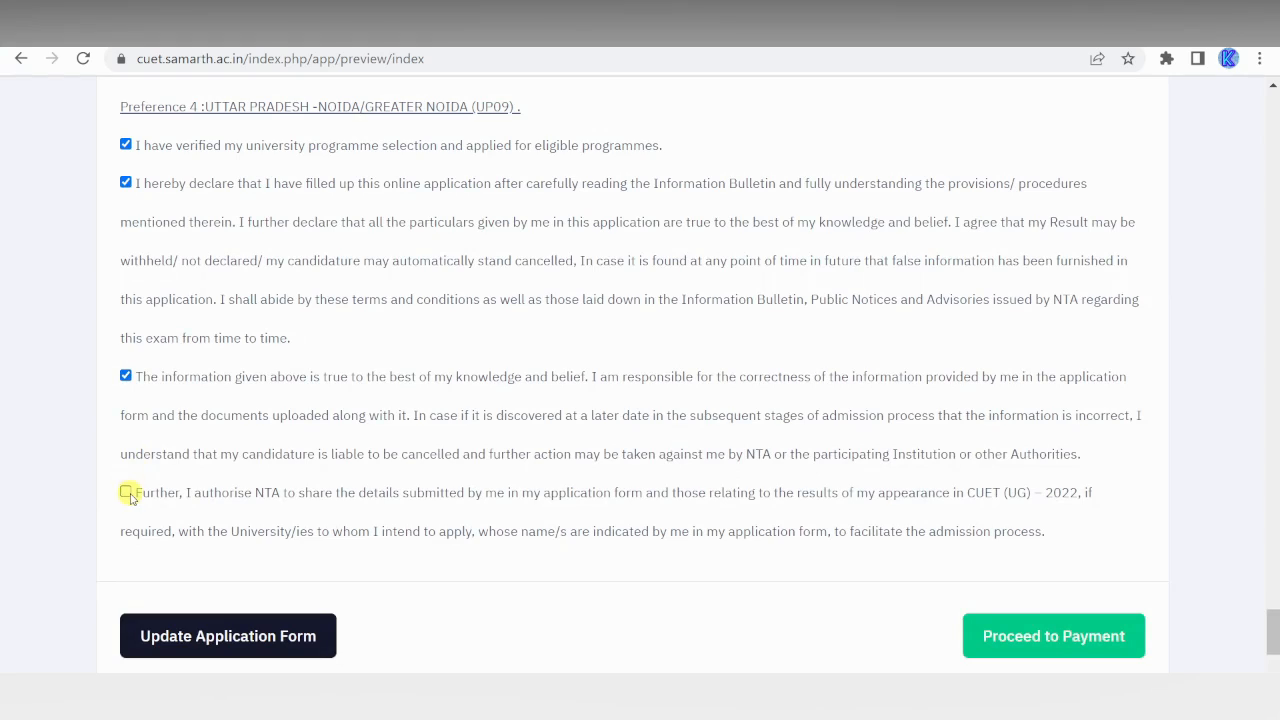
scroll(594, 366, "up", 20)
scroll(597, 368, "down", 16)
scroll(597, 368, "down", 10)
left_click(990, 382)
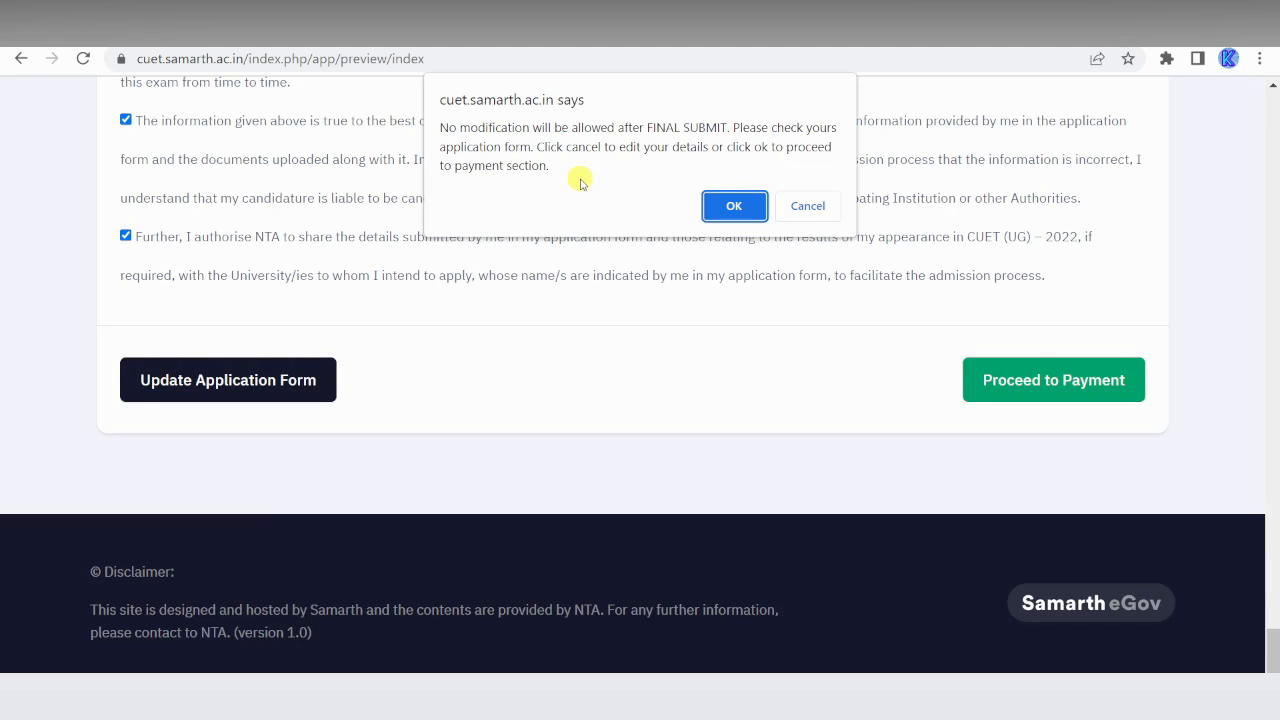
Step: Confirm final submission and paste the registered e-mail into Confirm Email ID
left_click(717, 209)
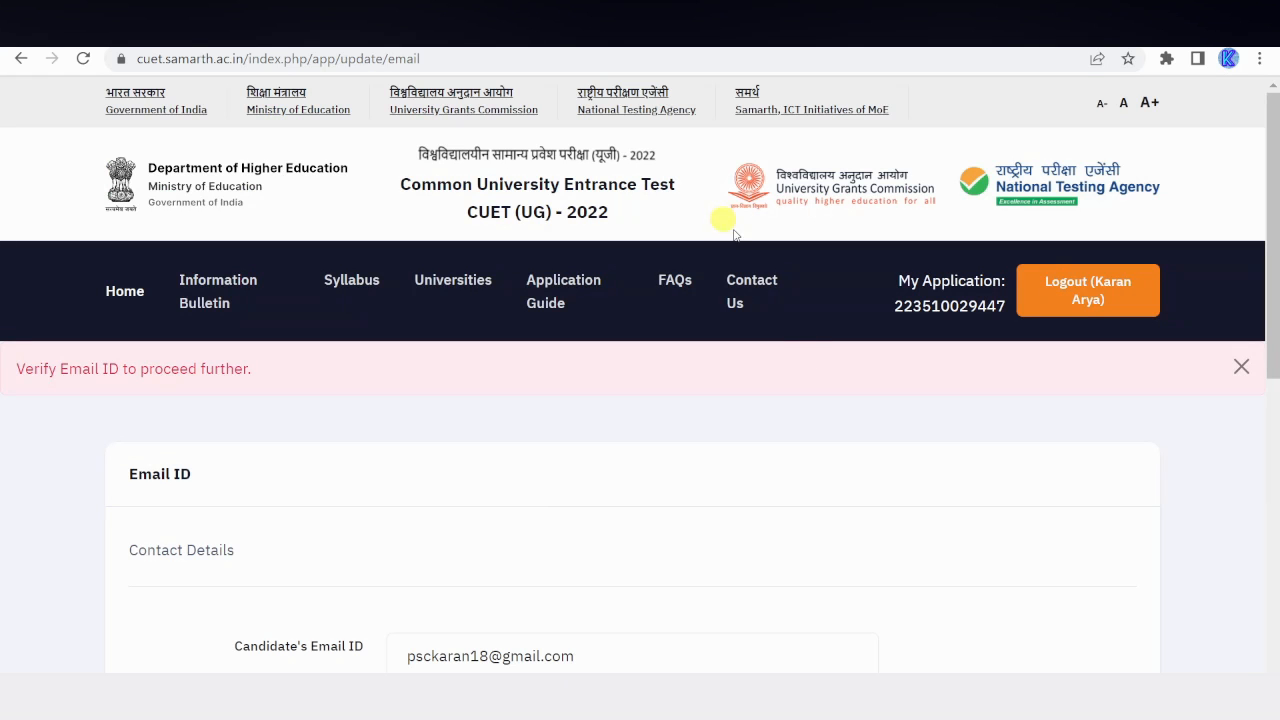
scroll(563, 451, "down", 4)
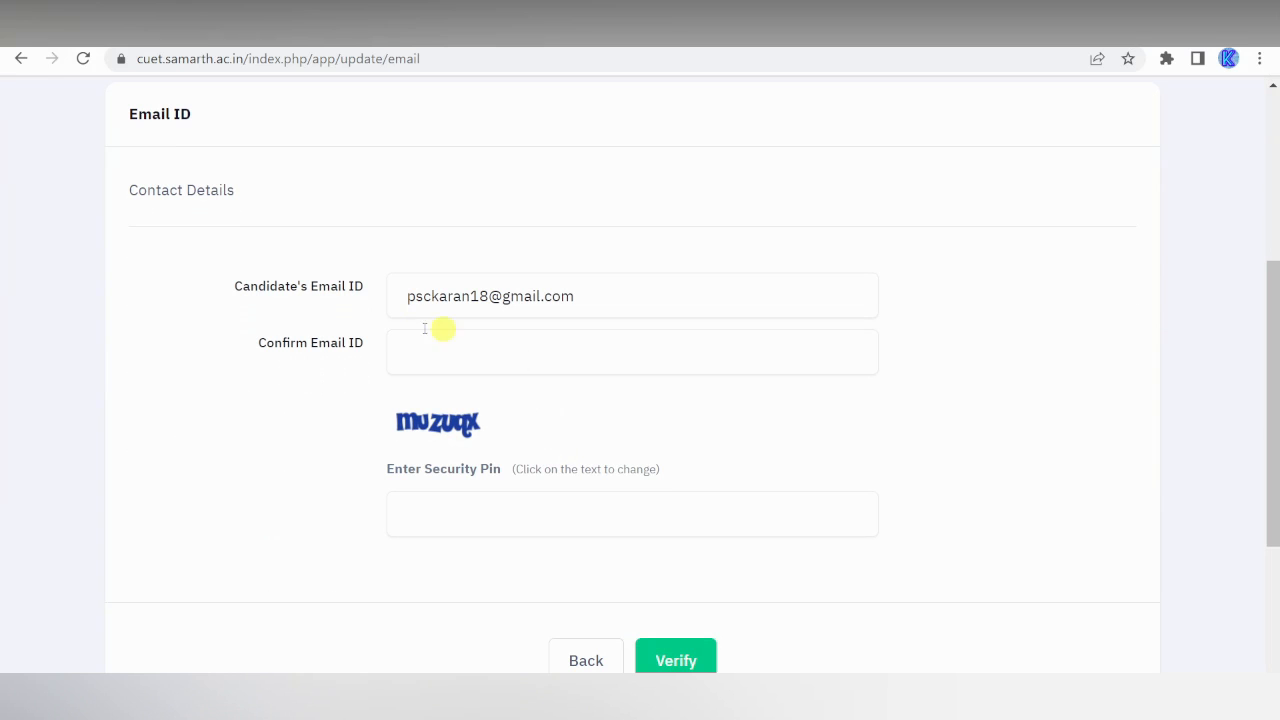
left_click_drag(590, 295, 381, 291)
key("ctrl+c")
left_click(437, 357)
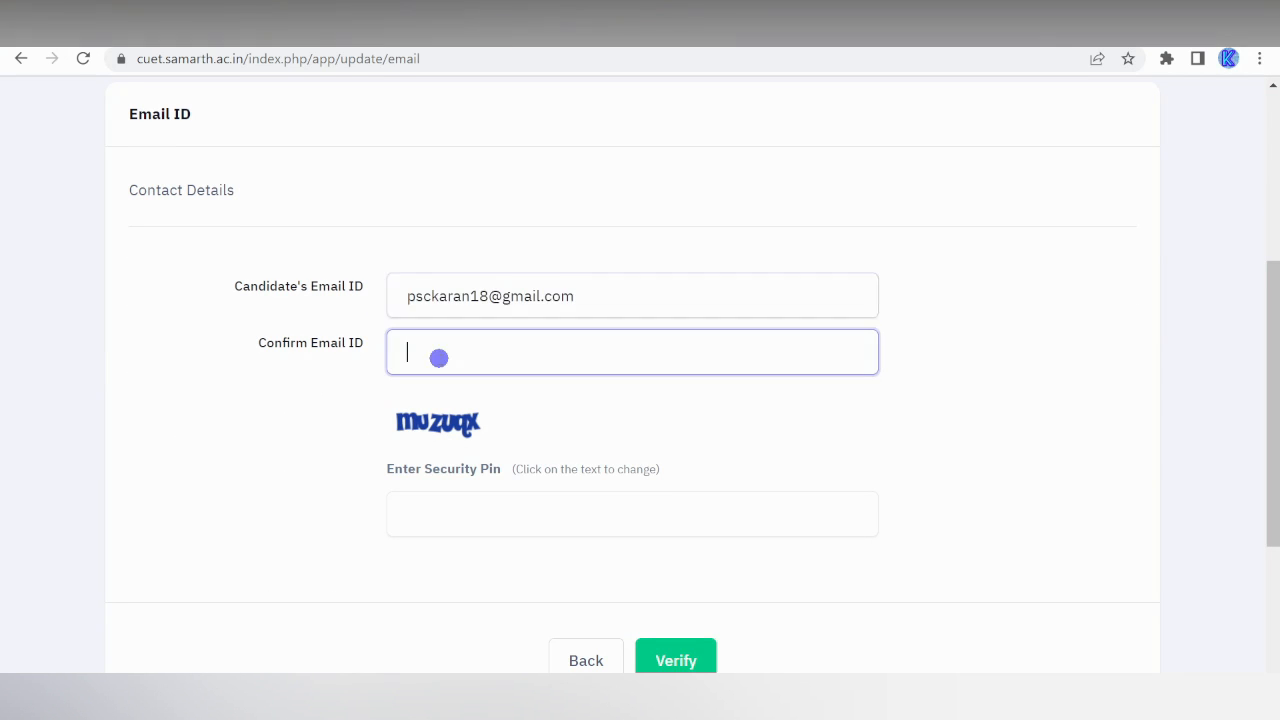
key("ctrl+v")
Step: Enter the security pin, submit Verify, then refill the cleared pin from autofill
scroll(397, 397, "down", 2)
left_click(458, 367)
type("m")
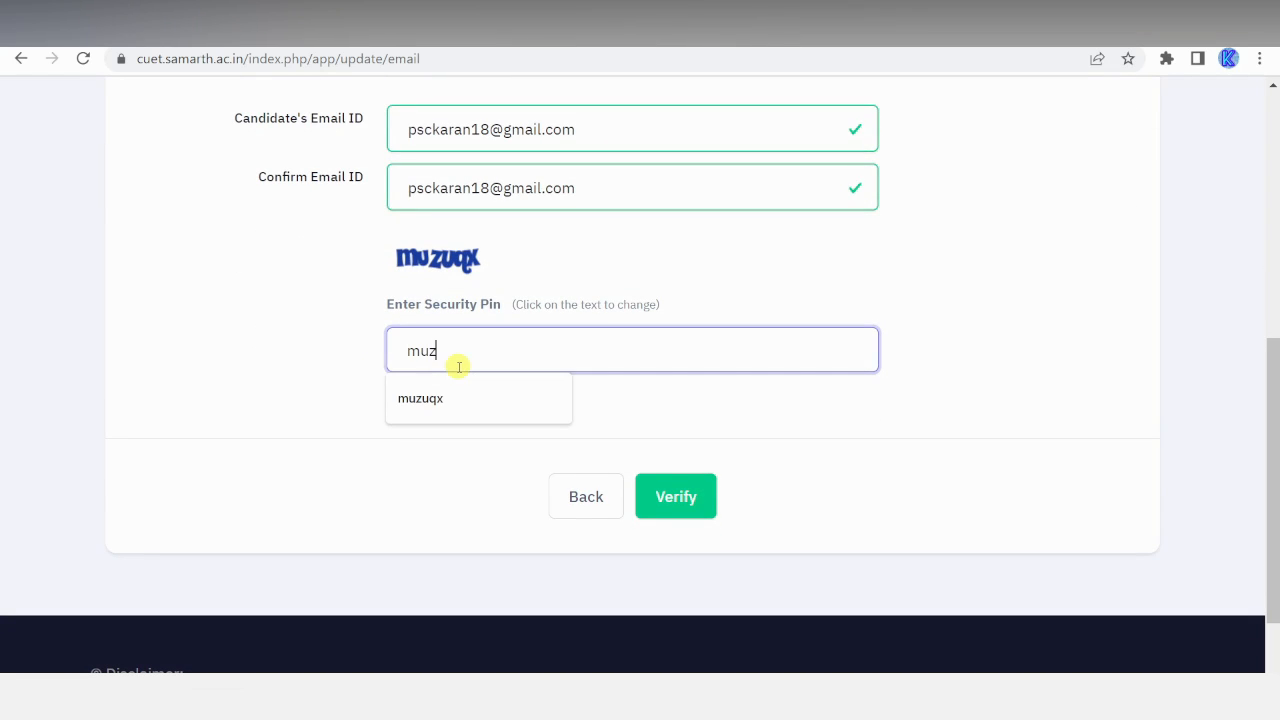
type("uzuqx")
left_click(699, 479)
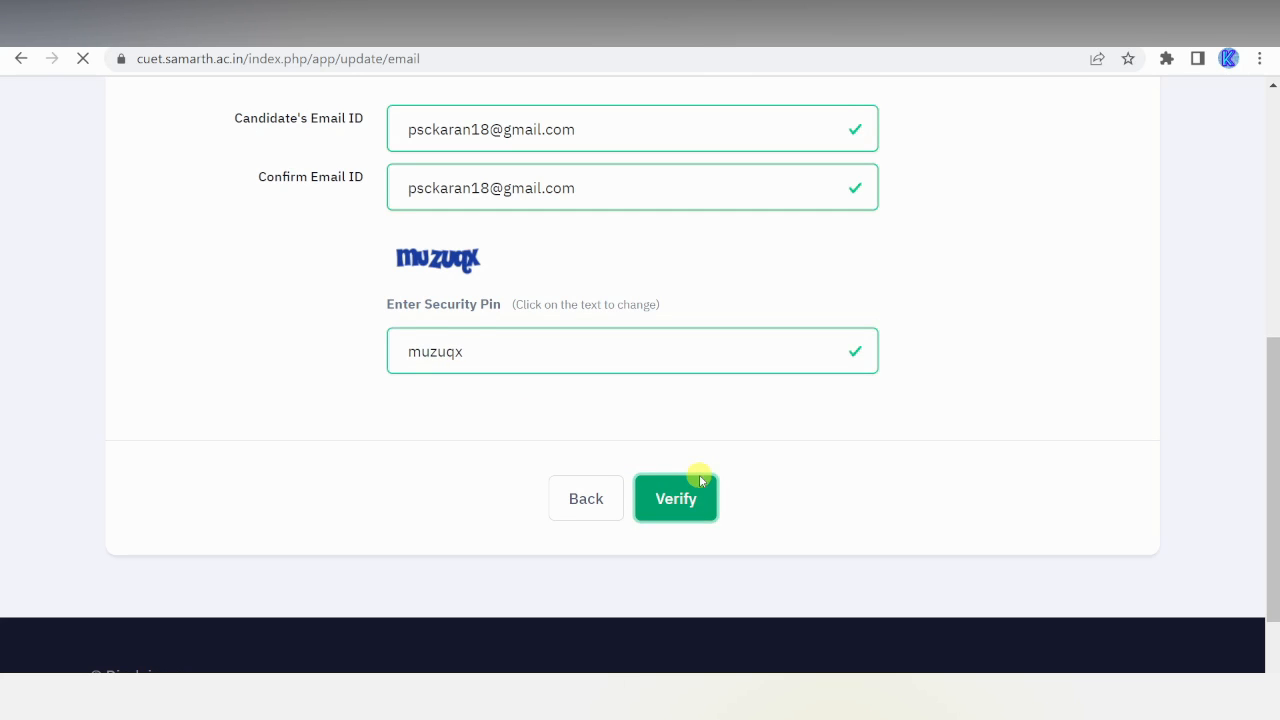
left_click(422, 390)
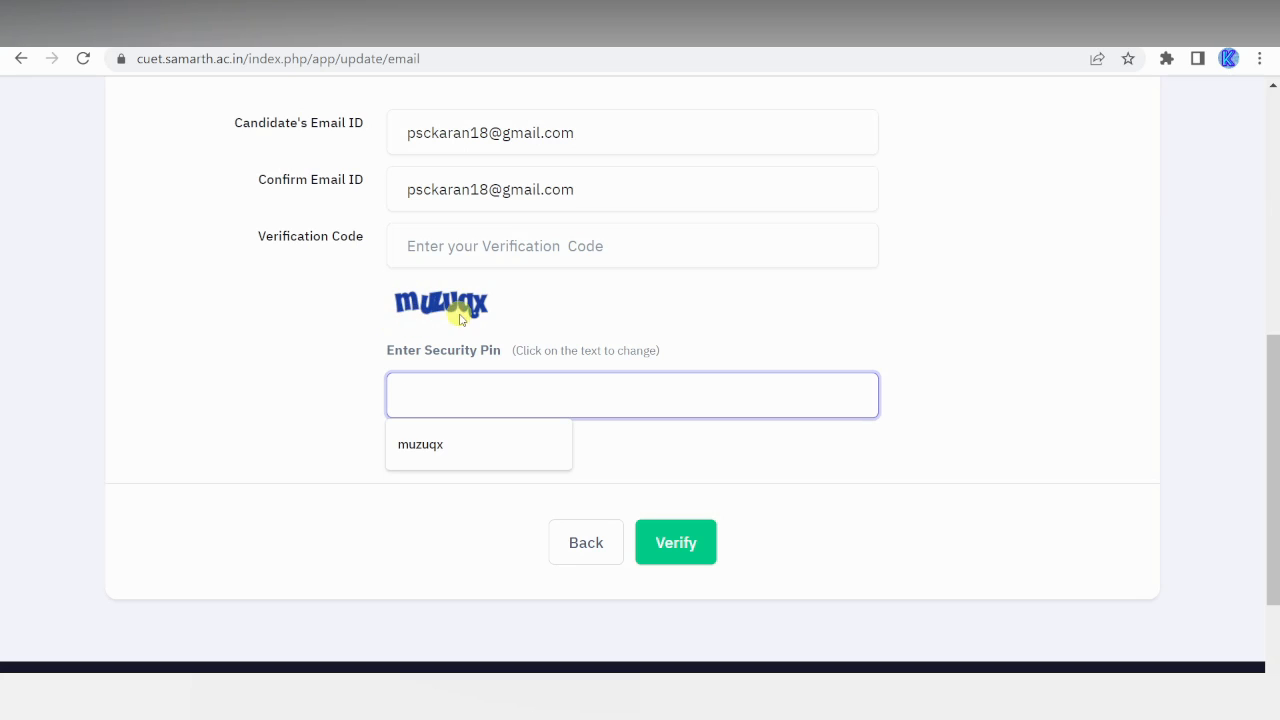
left_click(409, 443)
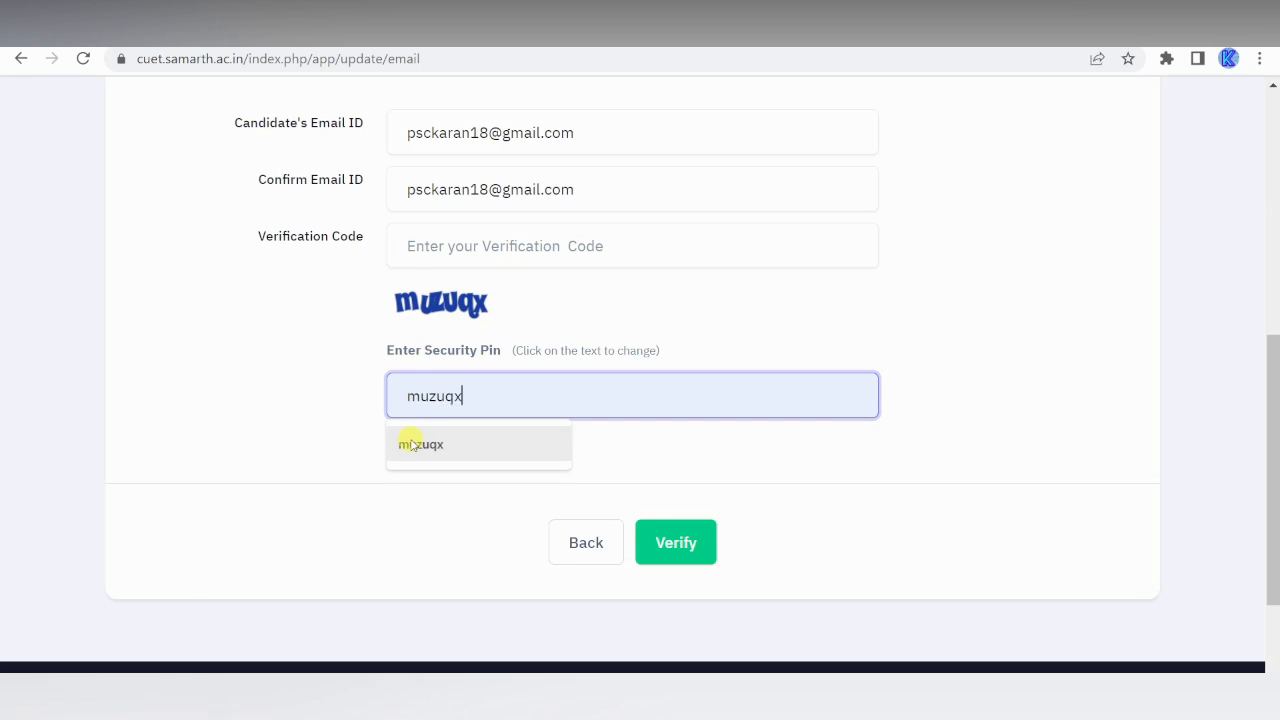
Step: Copy the one-time password from the NTA CUET E-Mail Verification message into Verification Code
left_click(450, 246)
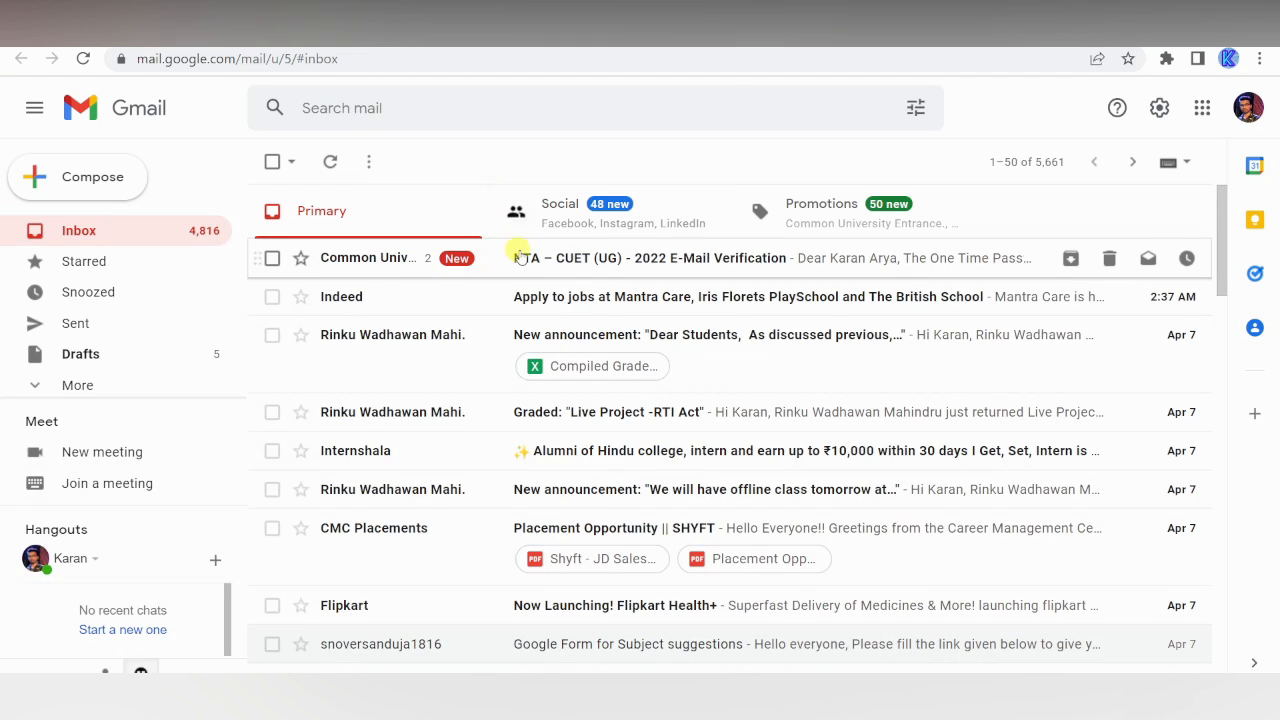
left_click(527, 257)
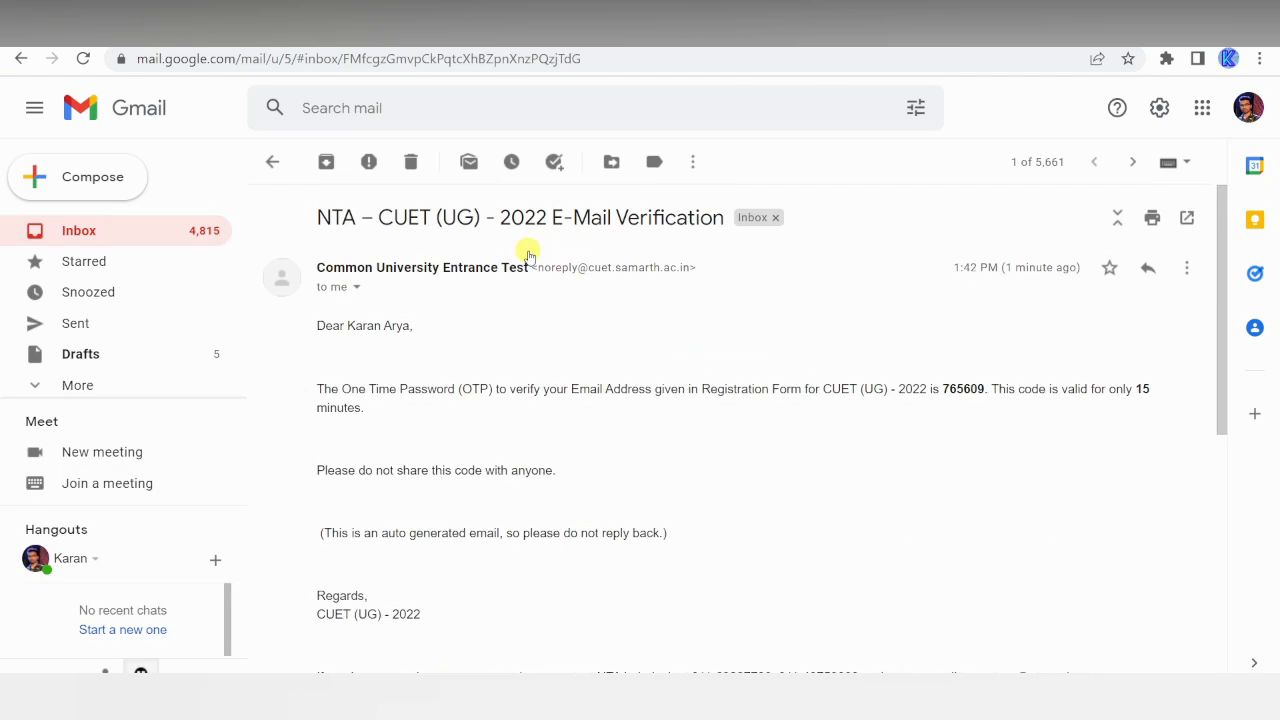
scroll(482, 379, "down", 2)
scroll(476, 405, "up", 1)
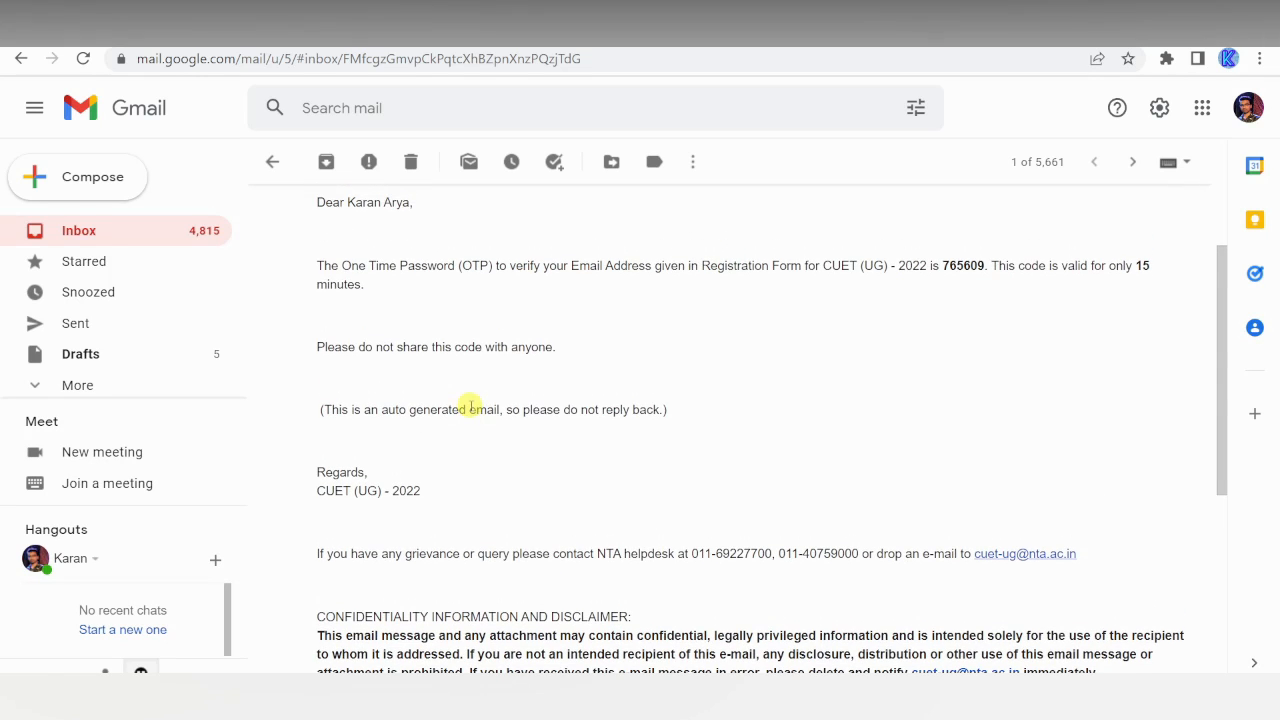
left_click_drag(943, 266, 985, 273)
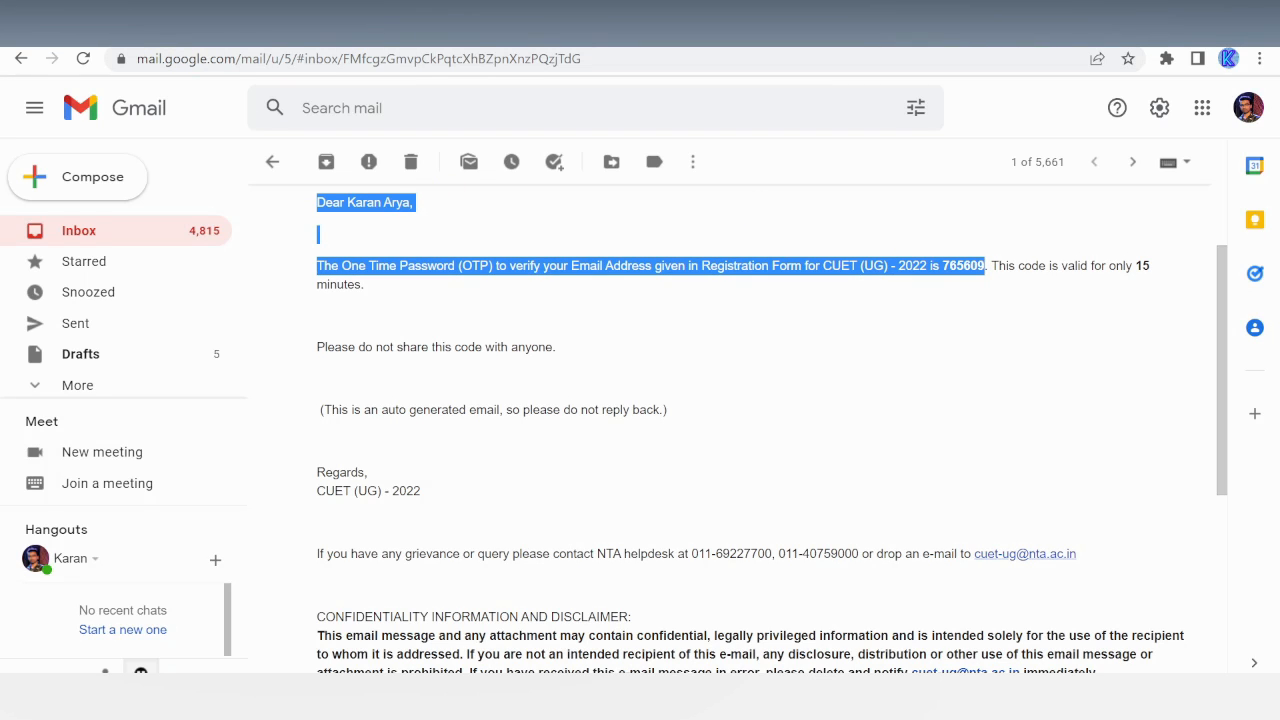
left_click(330, 26)
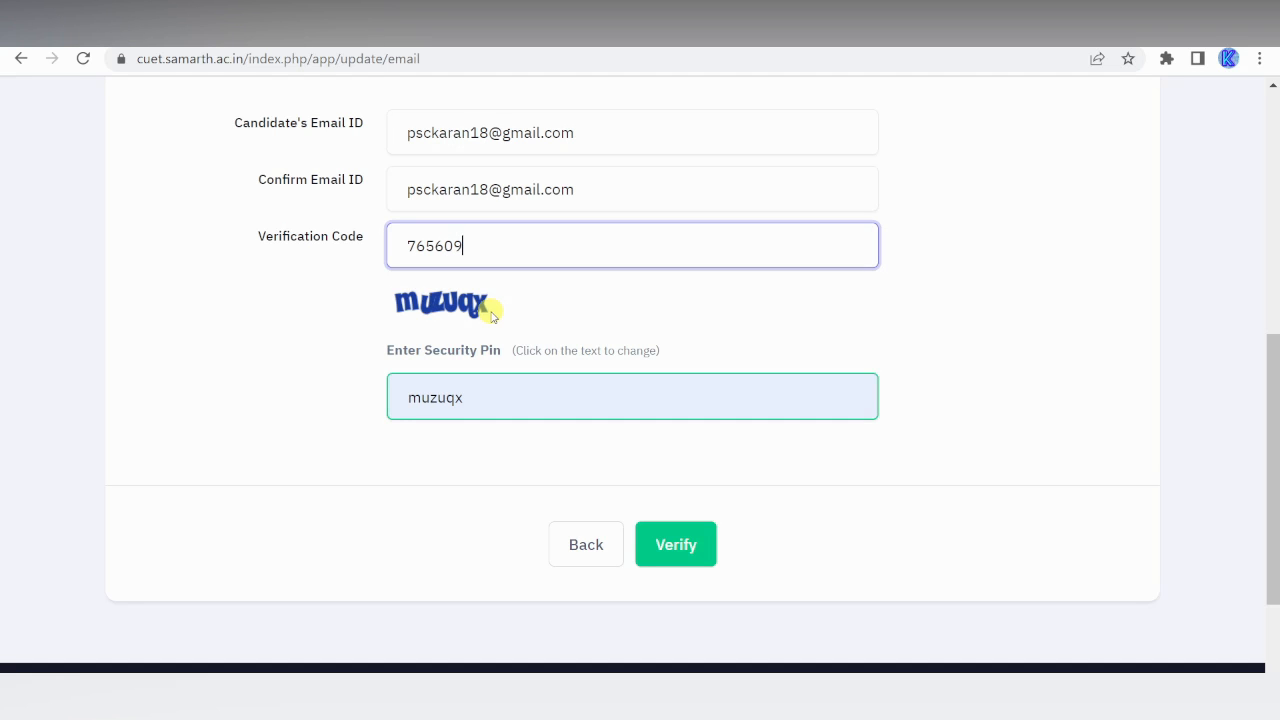
Step: Submit the verification code, then re-enter the security pin and submit again
left_click(688, 542)
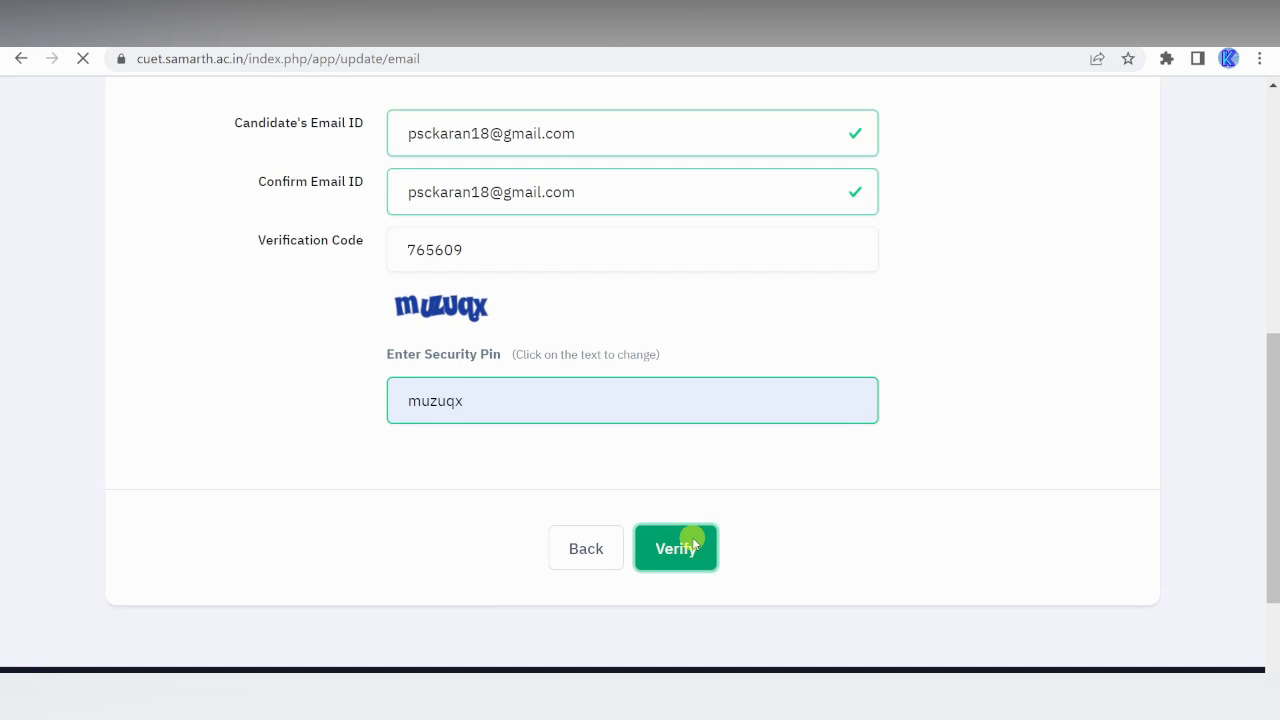
scroll(383, 252, "down", 1)
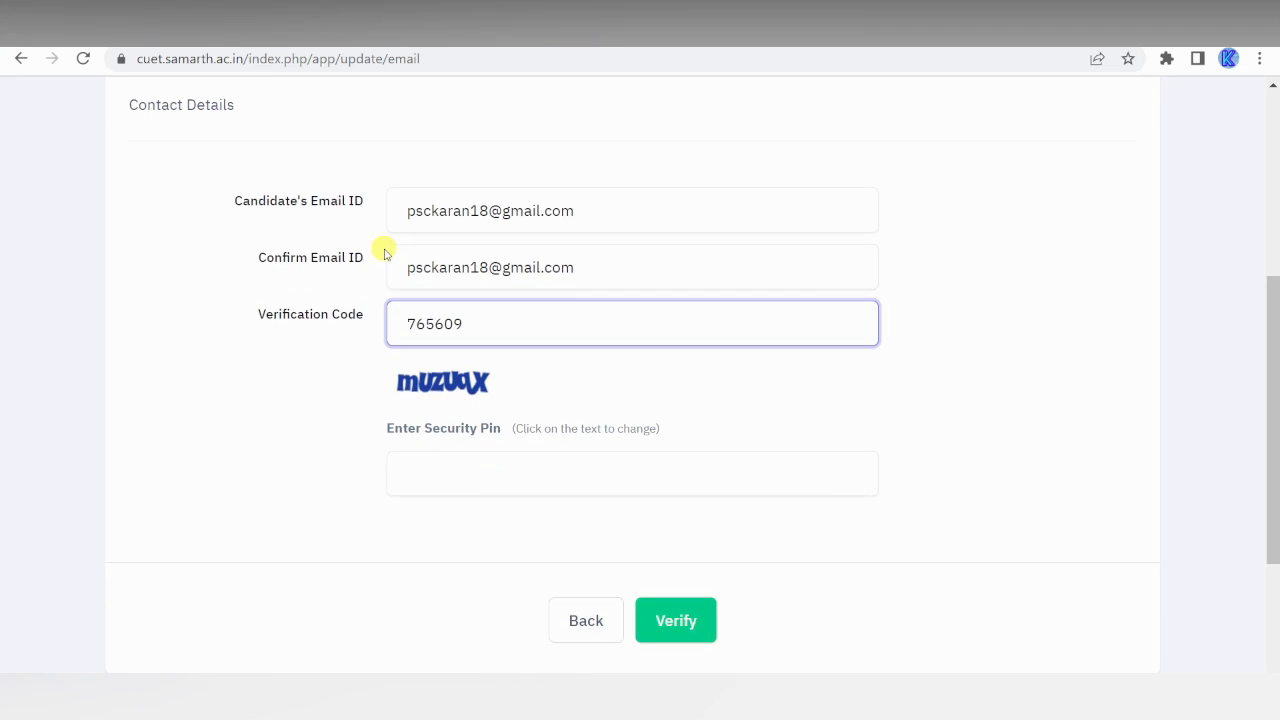
left_click(430, 454)
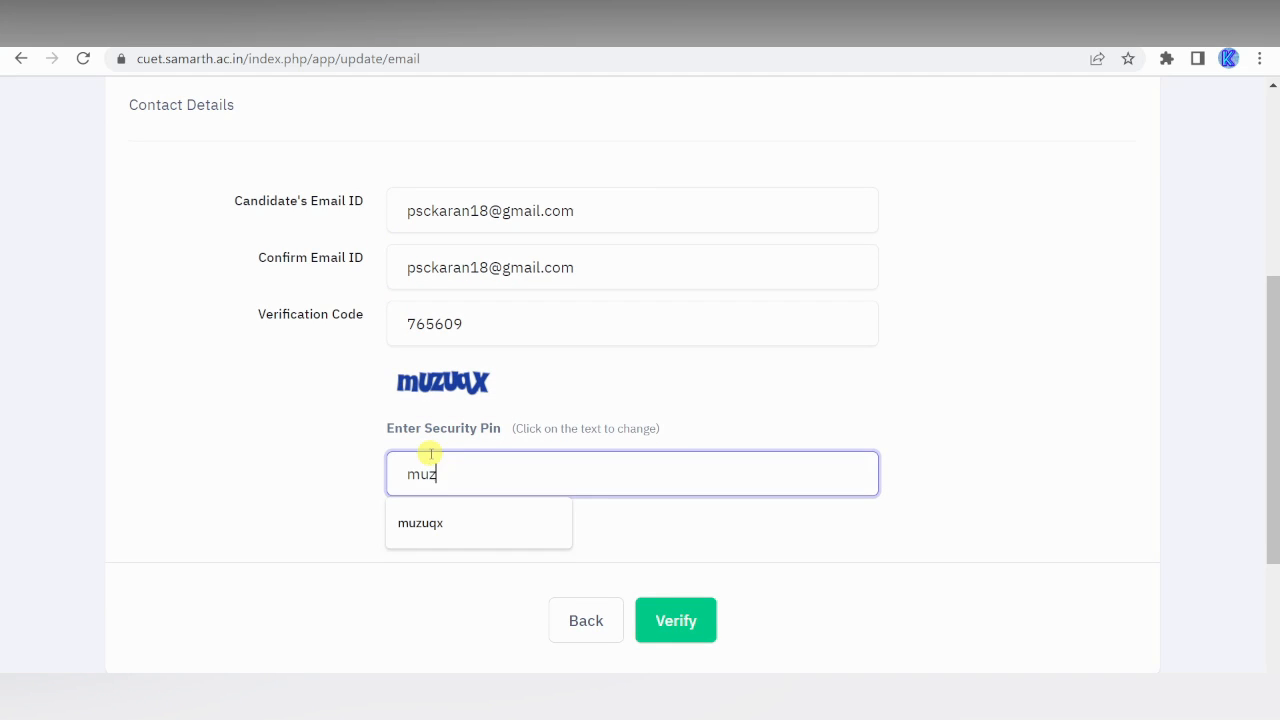
type("muzuqx")
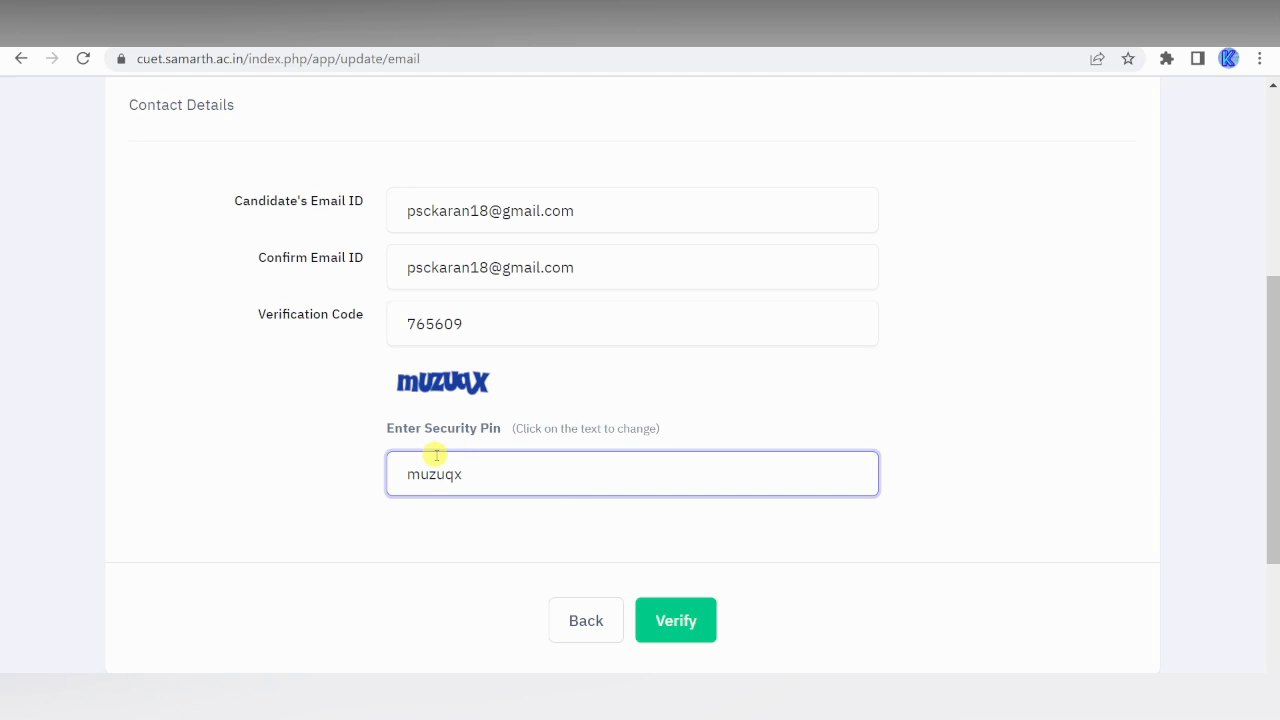
left_click(686, 622)
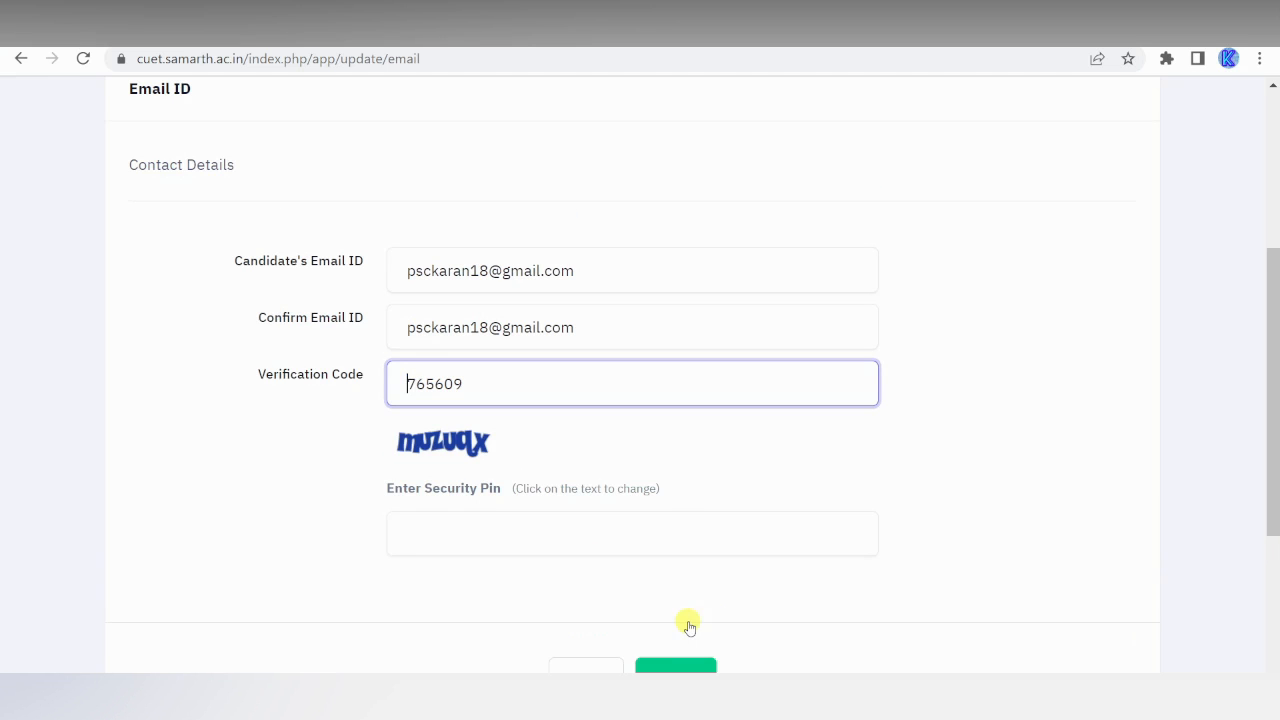
scroll(391, 400, "down", 2)
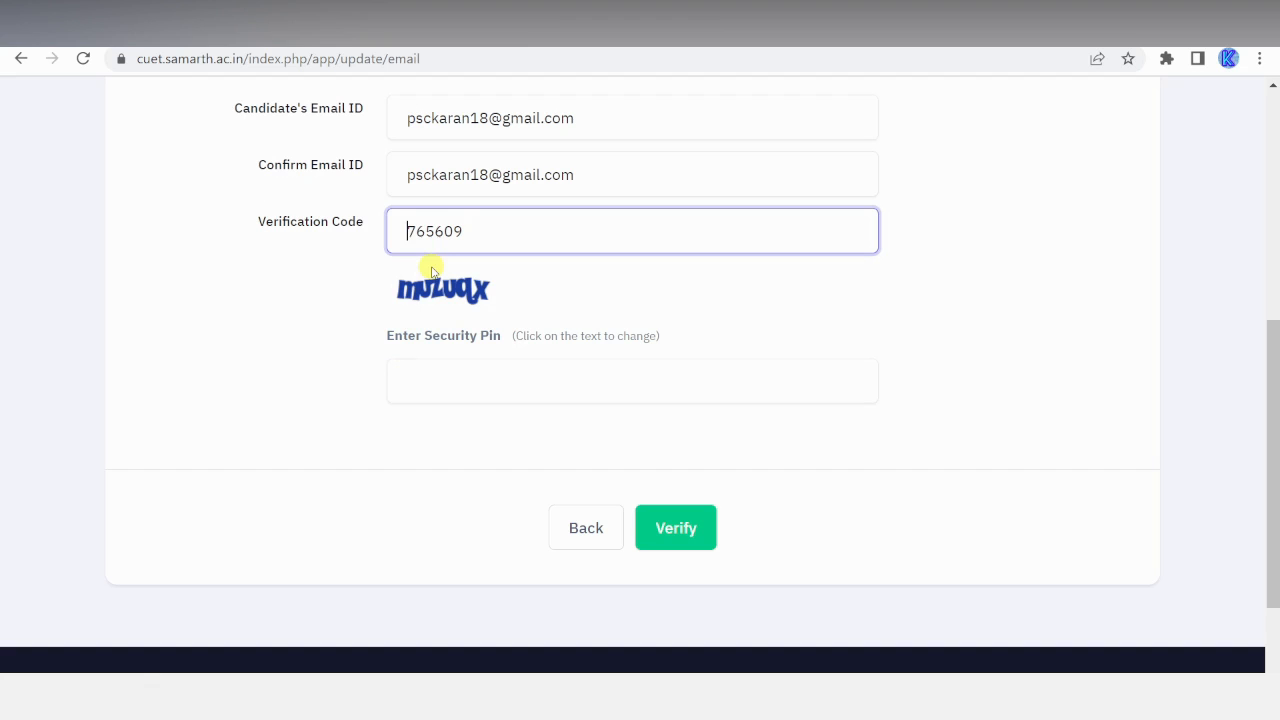
Step: Recheck the e-mail, retype the verification code, refresh the captcha, enter the pin, and resubmit
left_click(400, 26)
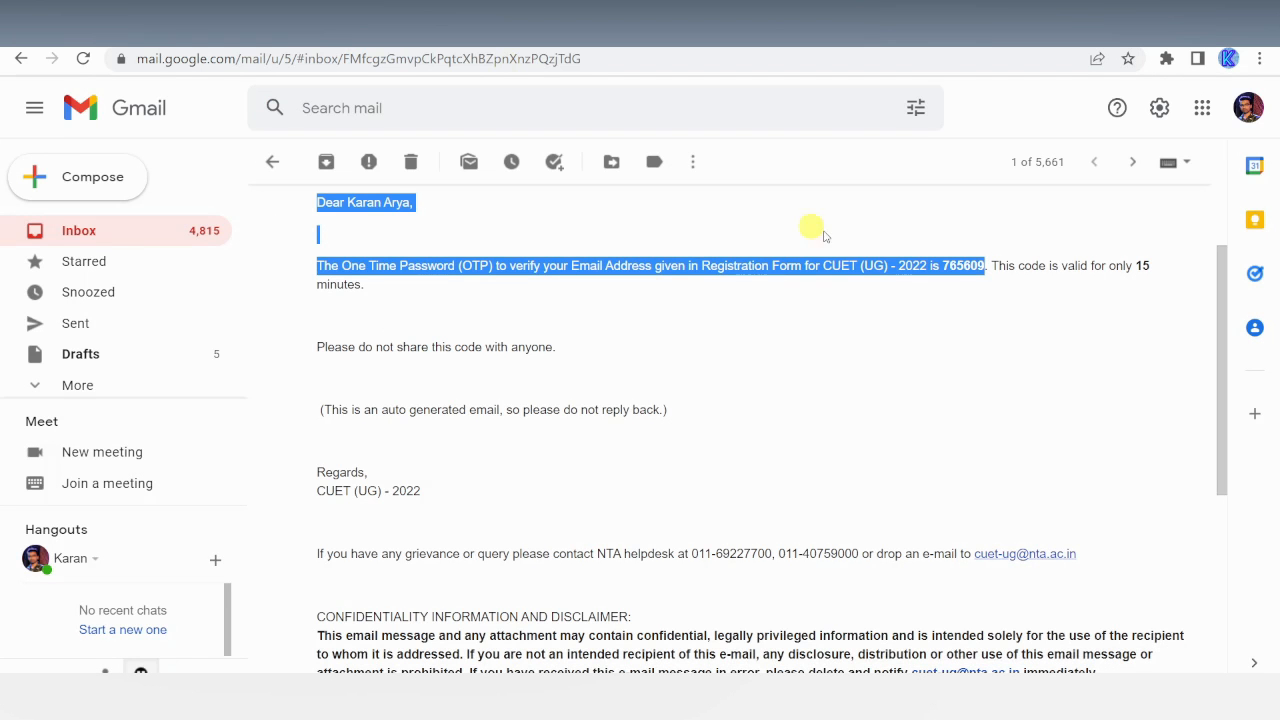
left_click(927, 286)
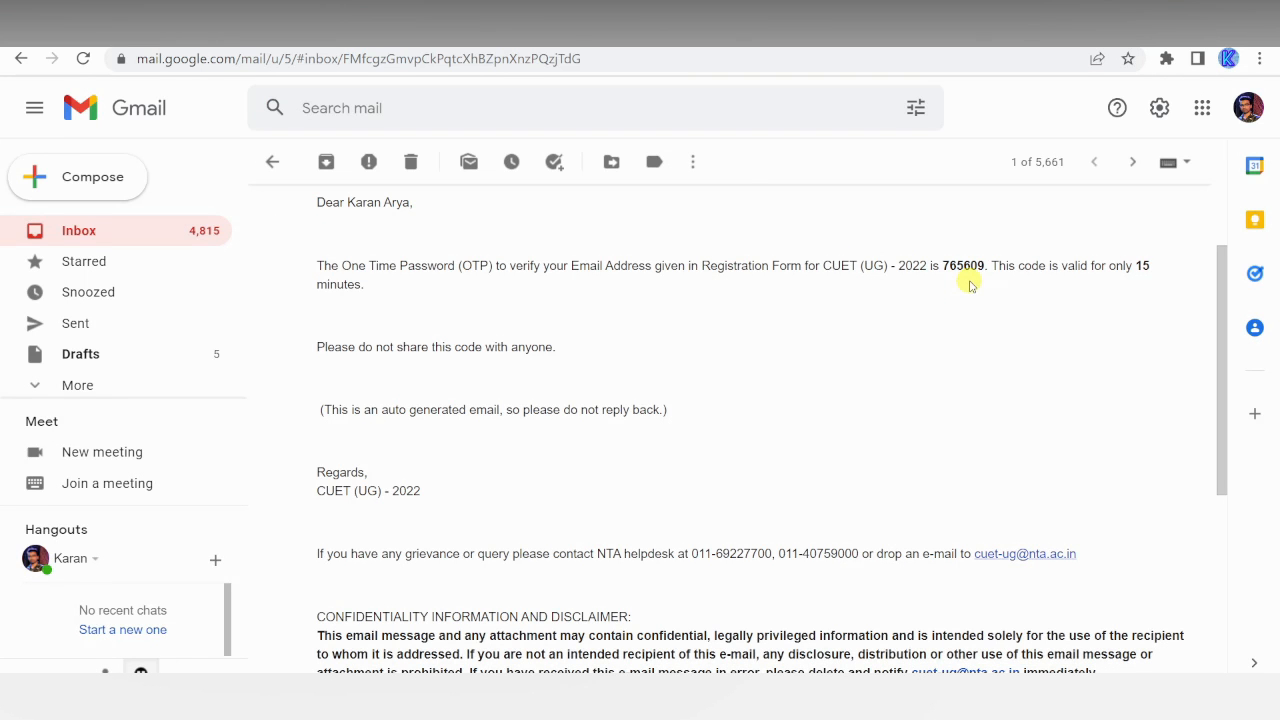
scroll(380, 297, "up", 1)
scroll(380, 298, "down", 3)
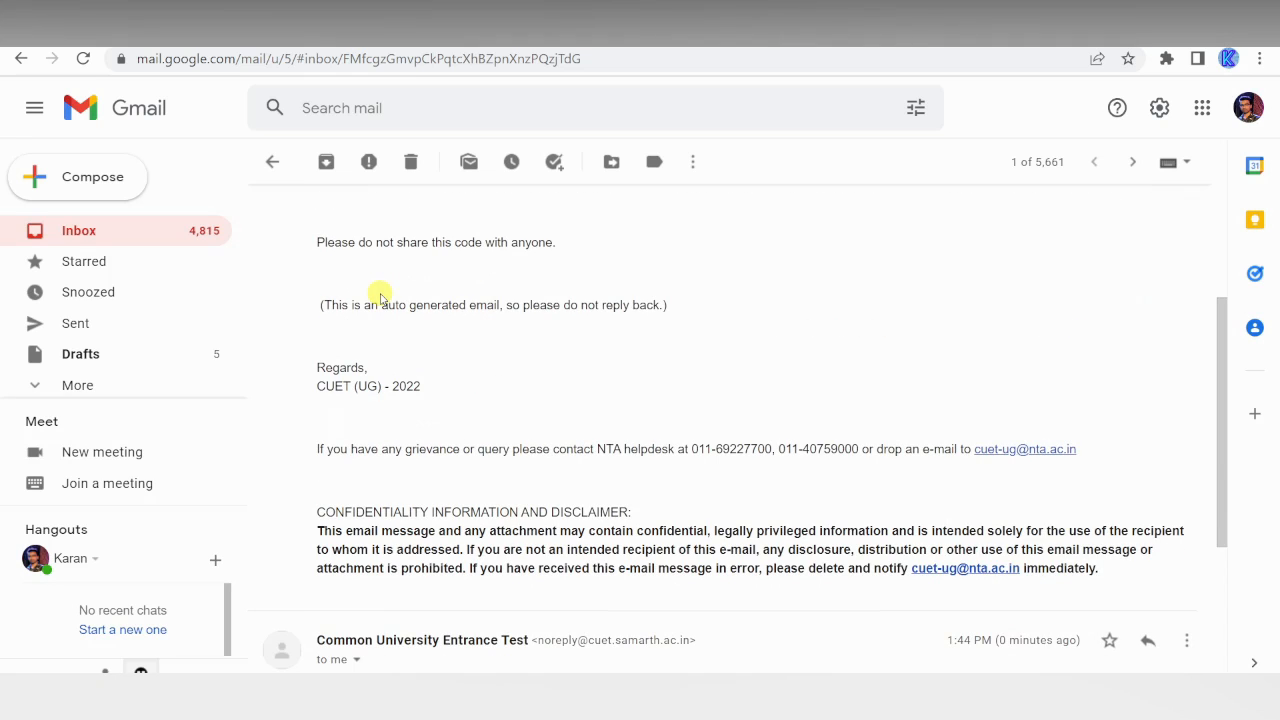
left_click(135, 26)
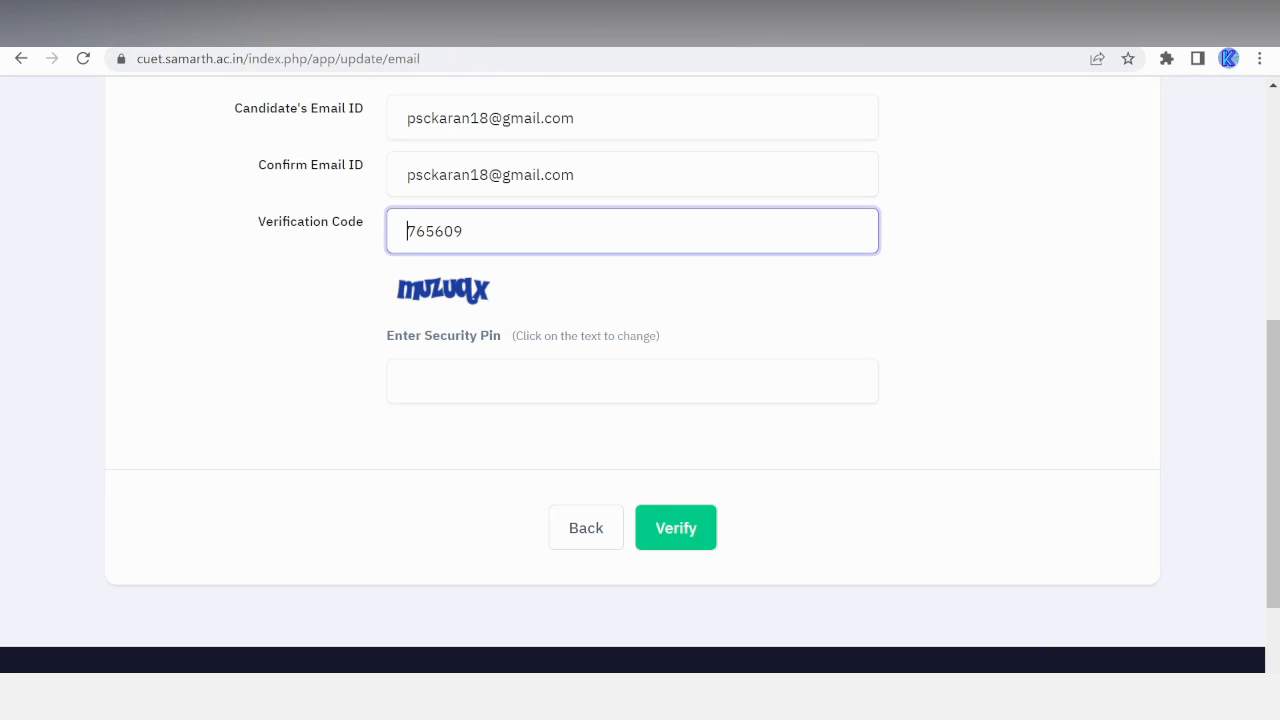
left_click_drag(471, 230, 335, 236)
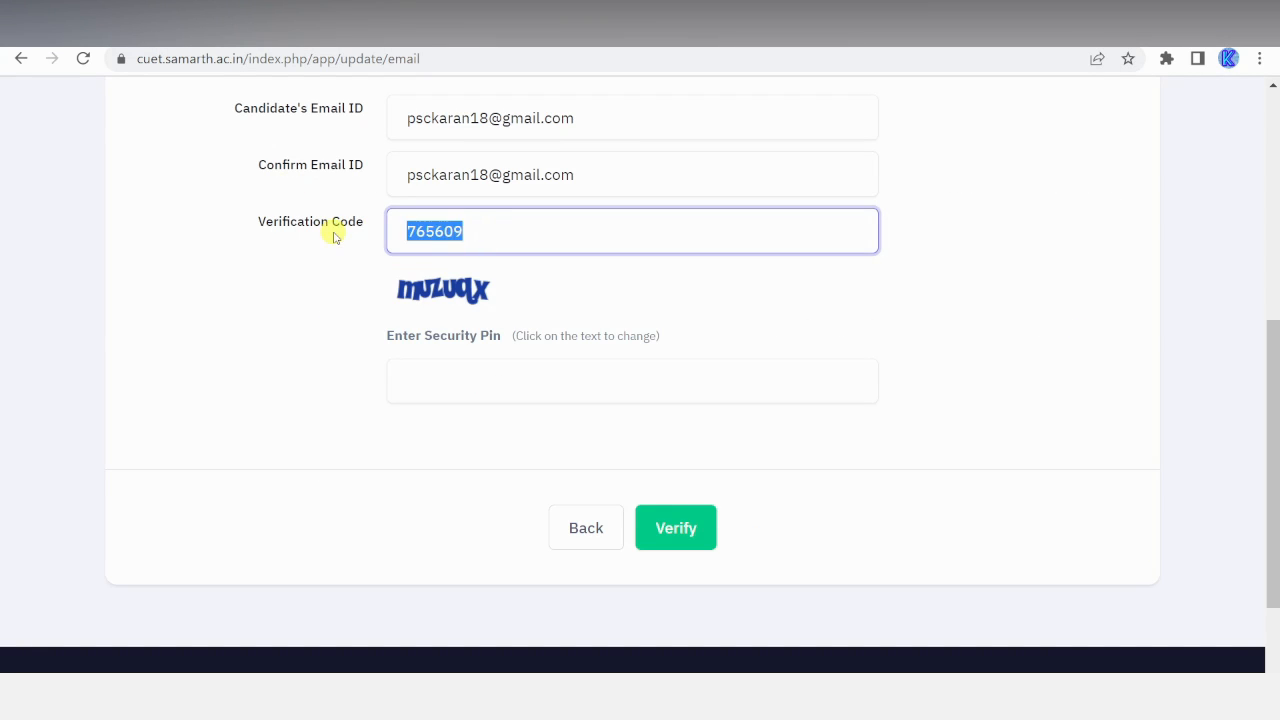
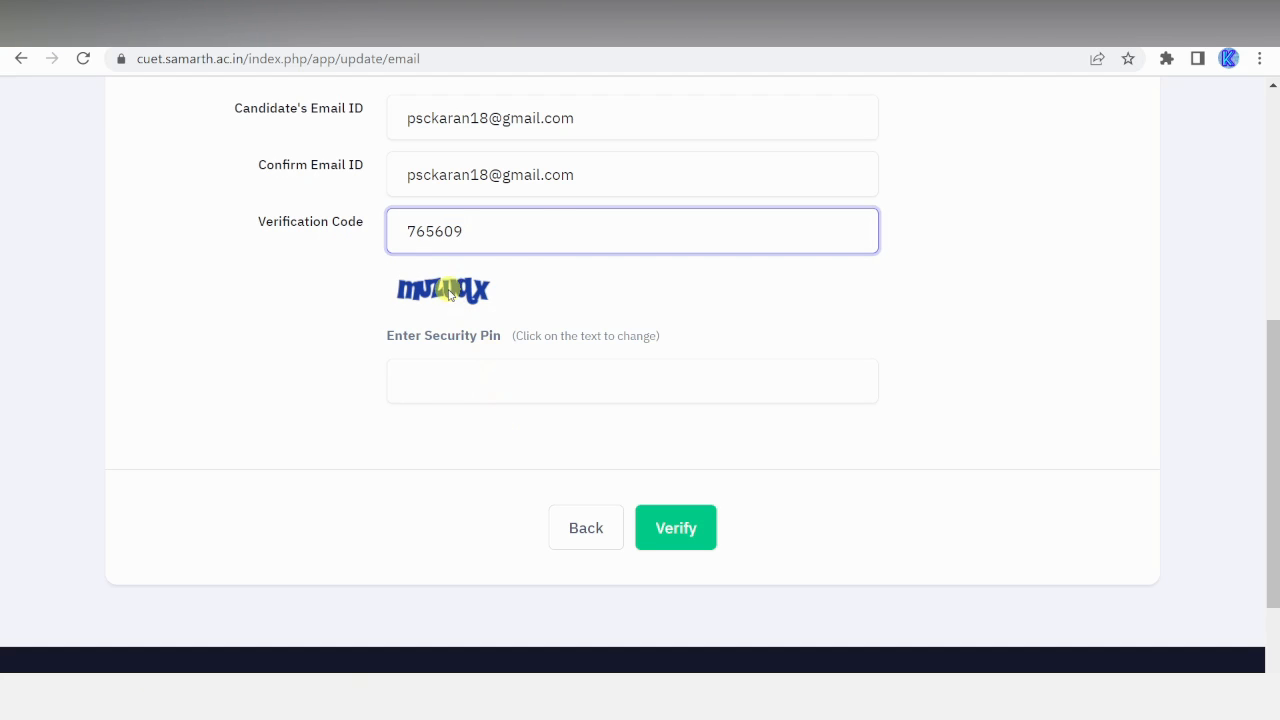
left_click(448, 290)
left_click(443, 380)
type("nmsetat")
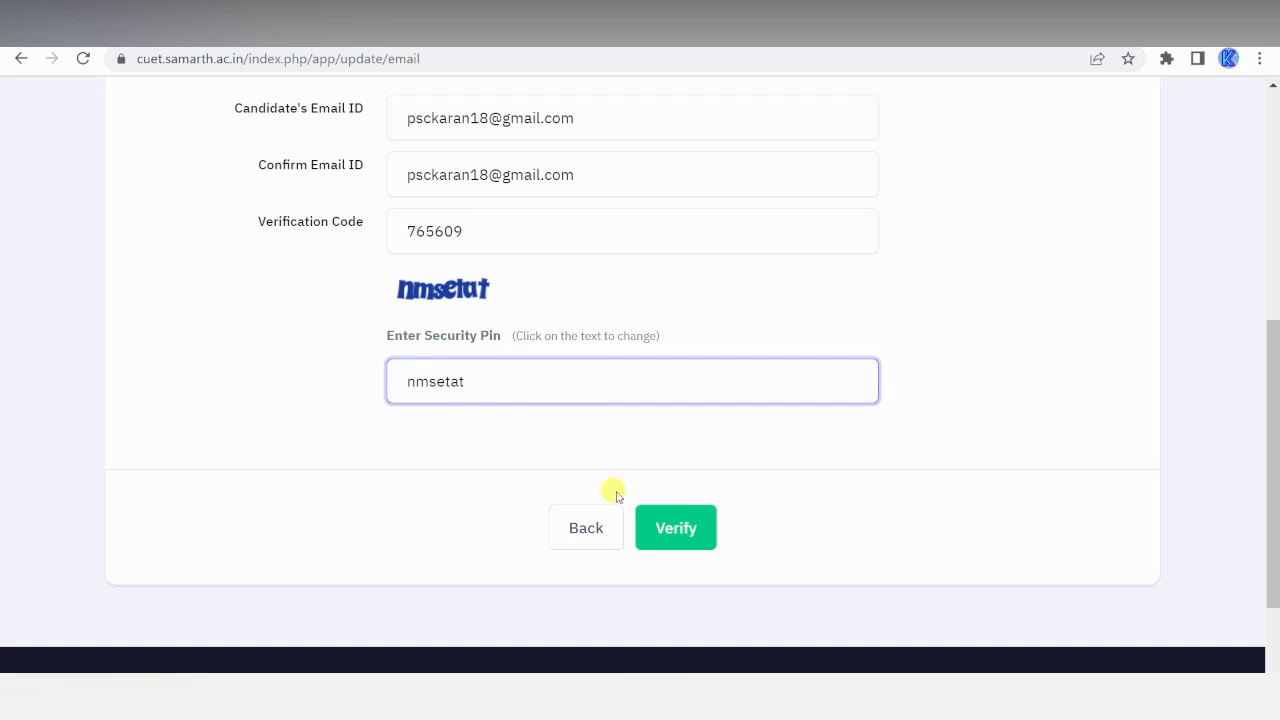
left_click(674, 524)
scroll(371, 303, "up", 3)
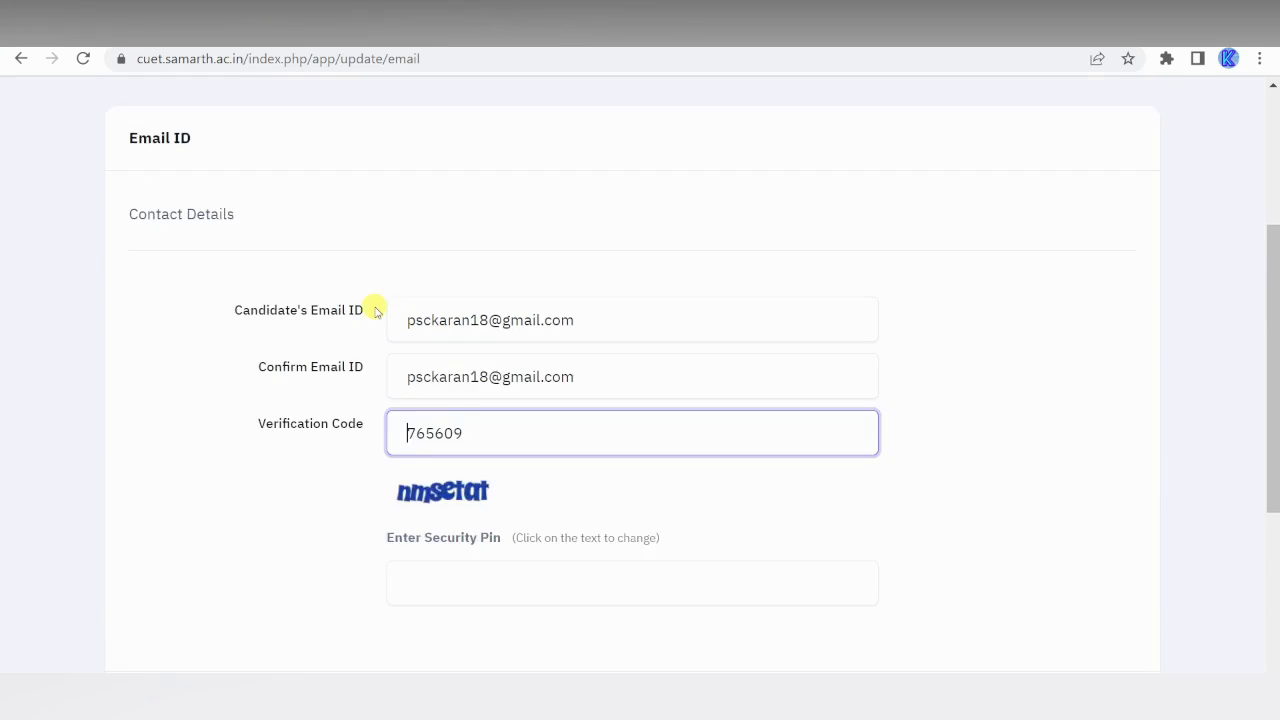
scroll(371, 306, "down", 3)
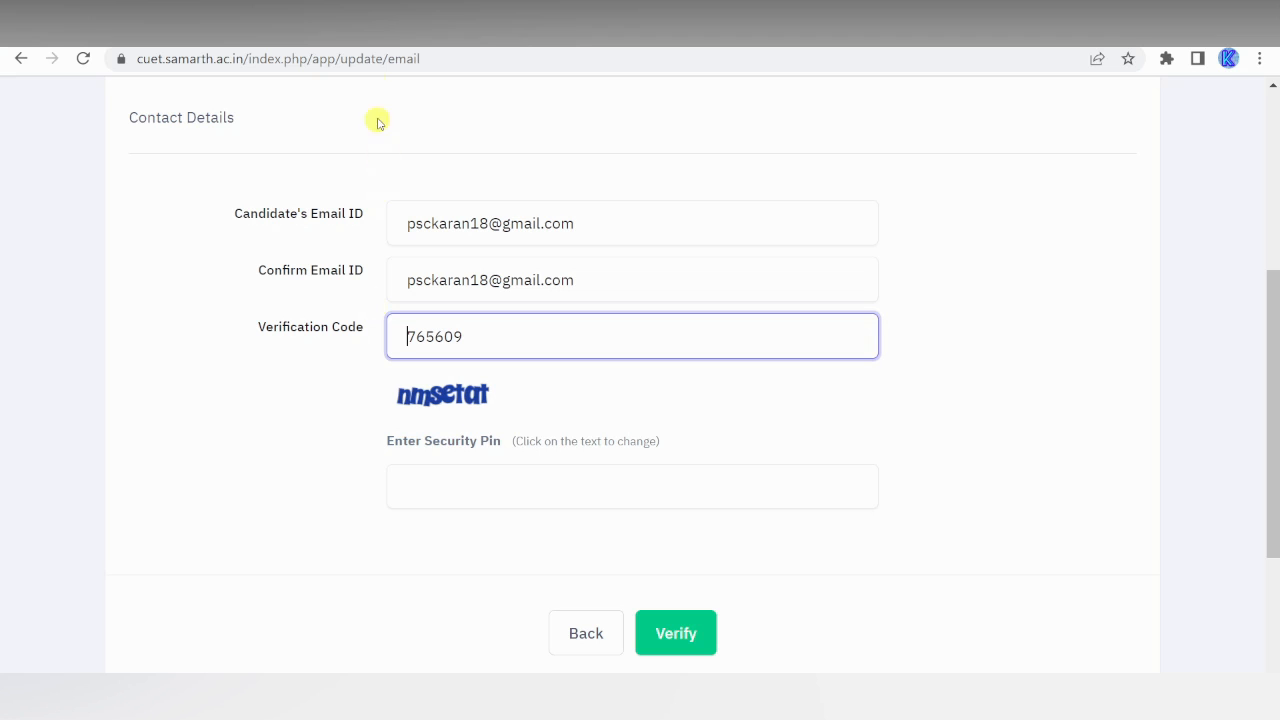
Step: Reload the Gmail inbox and copy the fresh code from the latest CUET verification e-mail
left_click(376, 34)
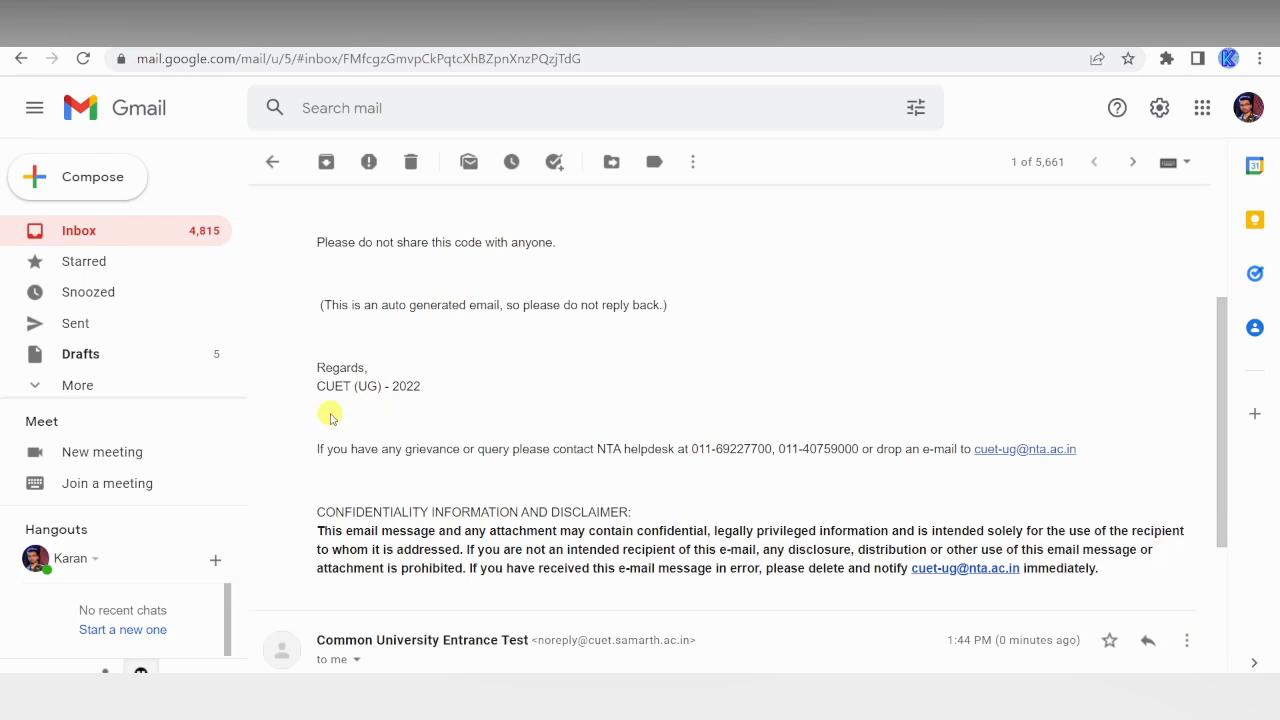
scroll(474, 409, "up", 2)
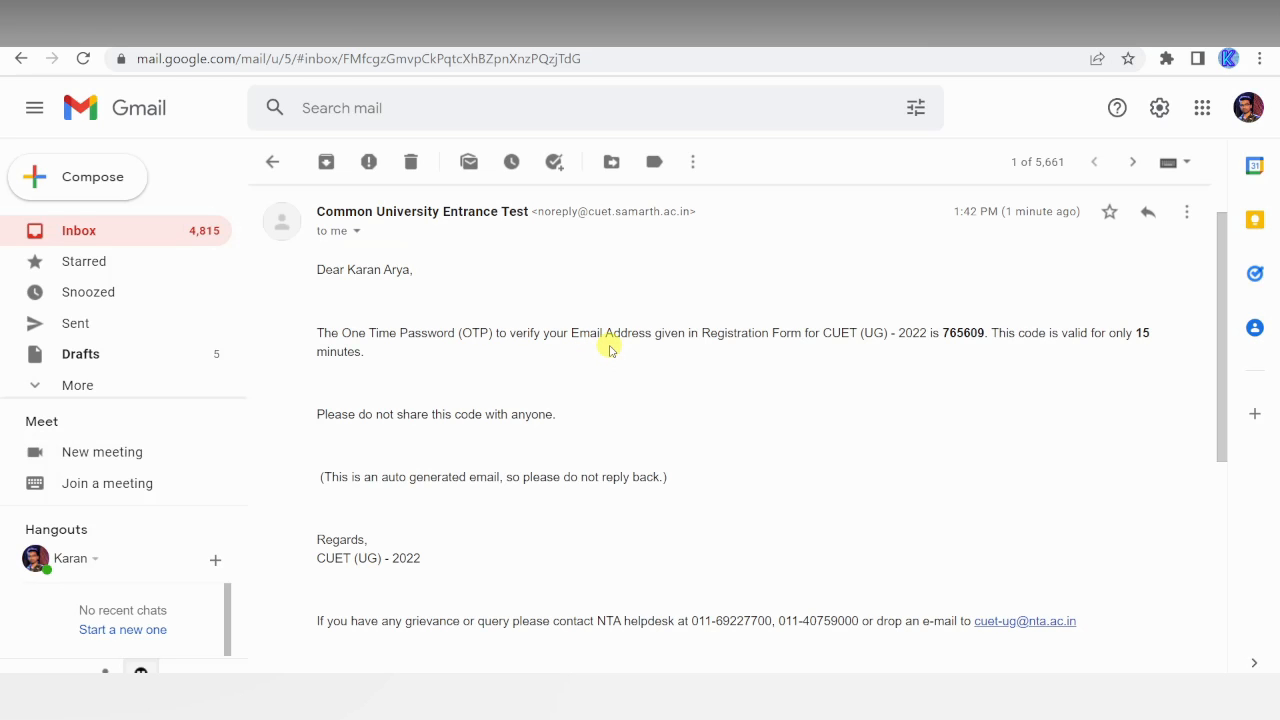
scroll(540, 310, "up", 1)
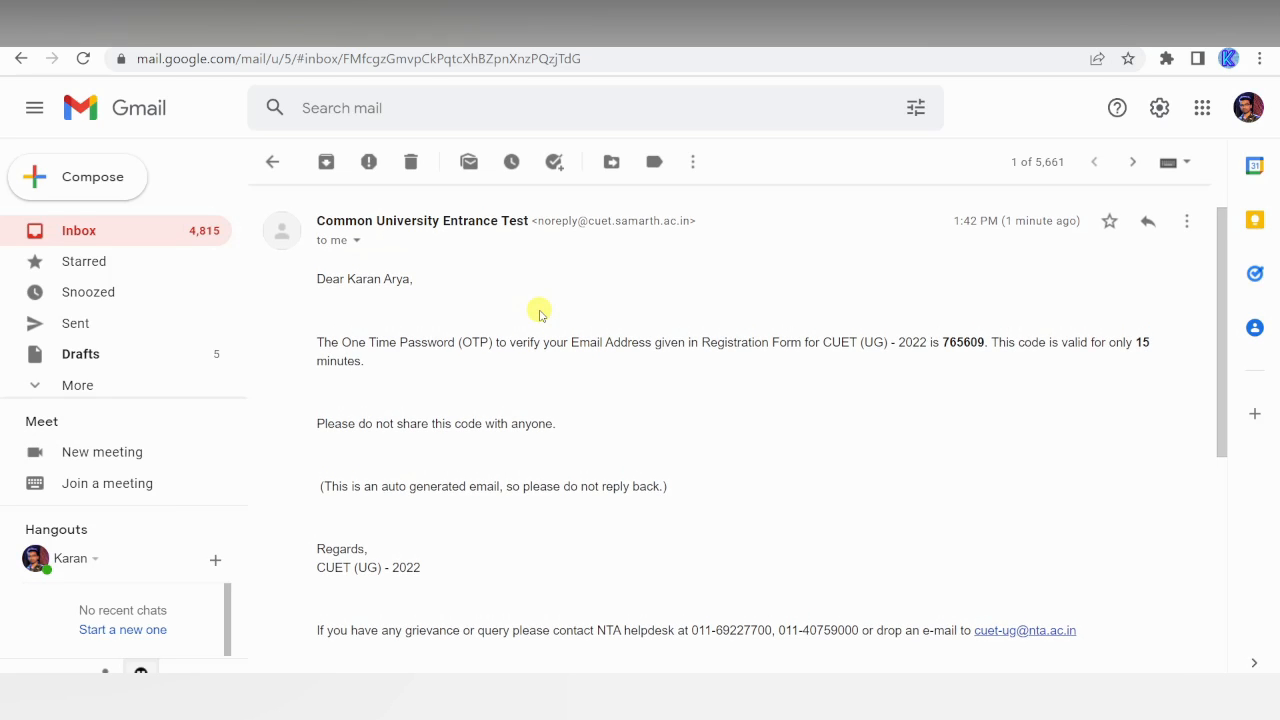
left_click(268, 160)
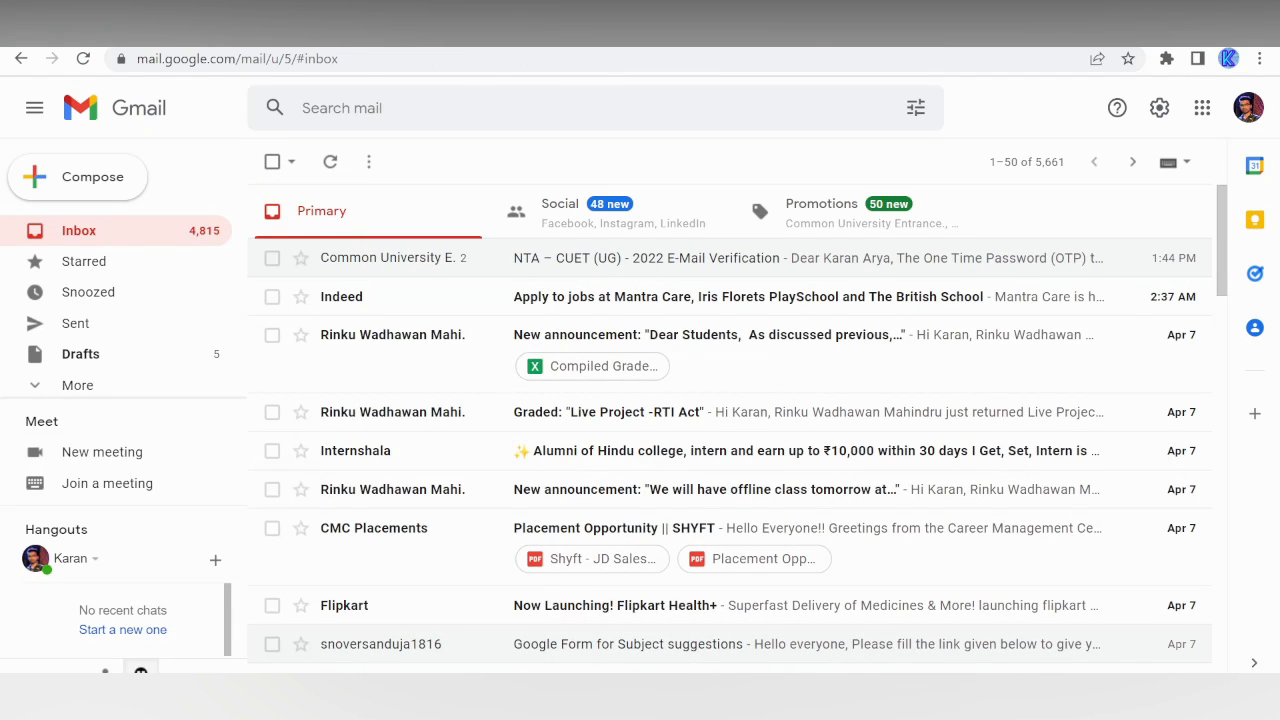
left_click(83, 59)
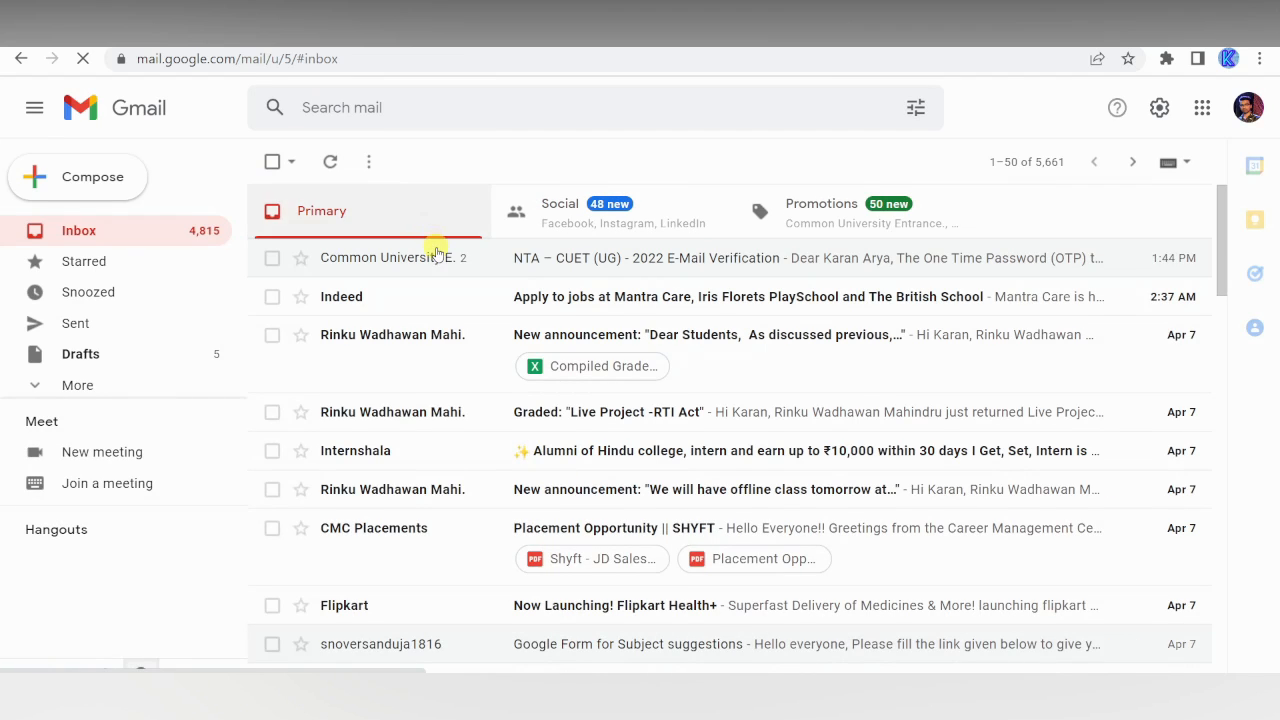
left_click(437, 252)
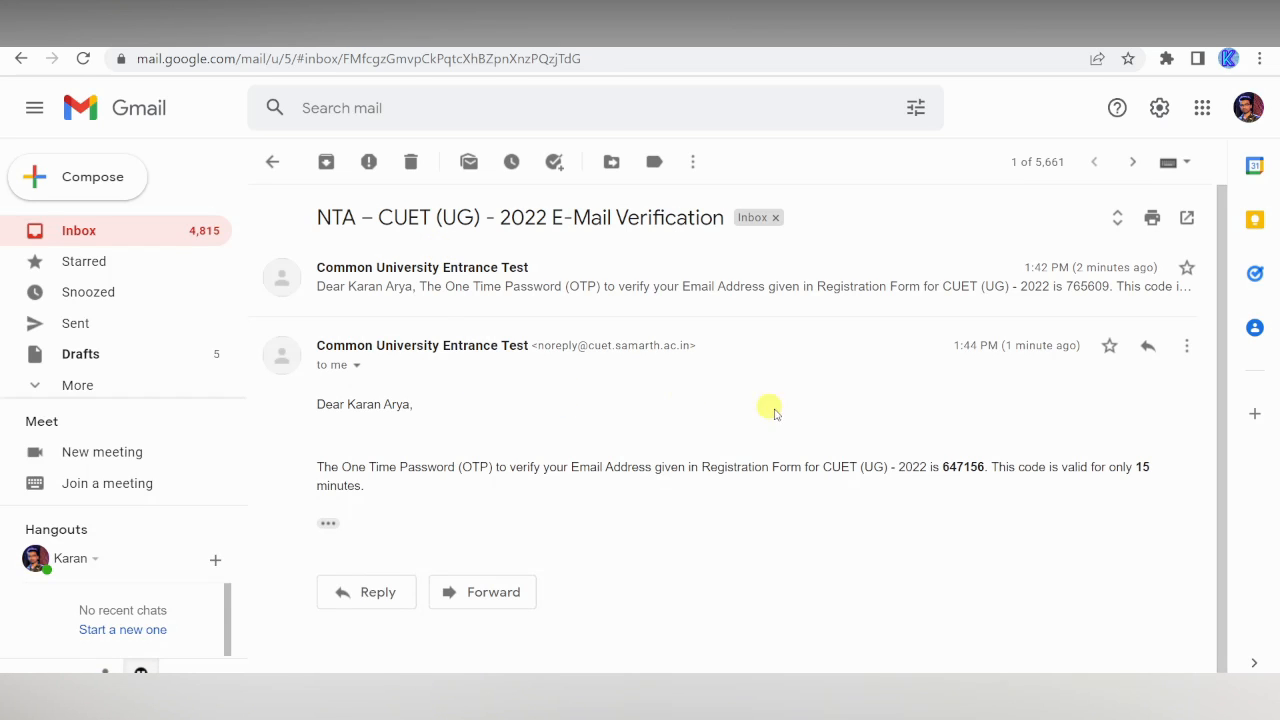
left_click_drag(944, 471, 976, 472)
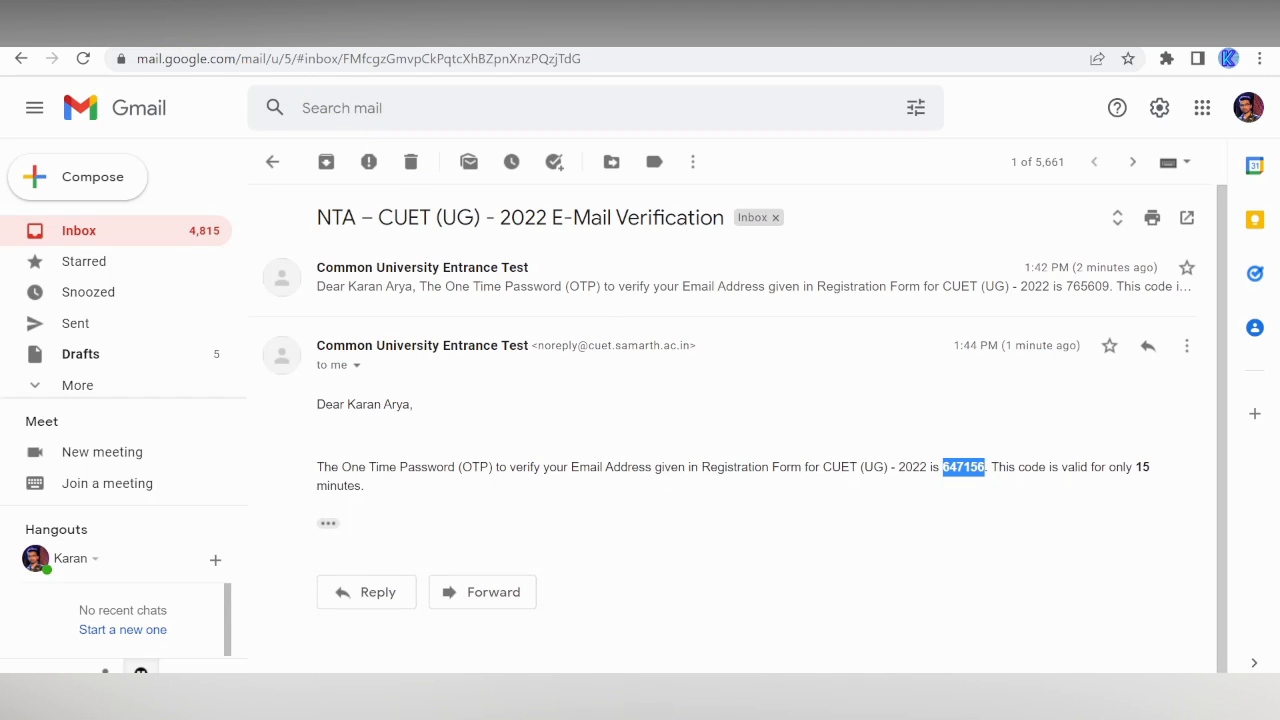
left_click(110, 27)
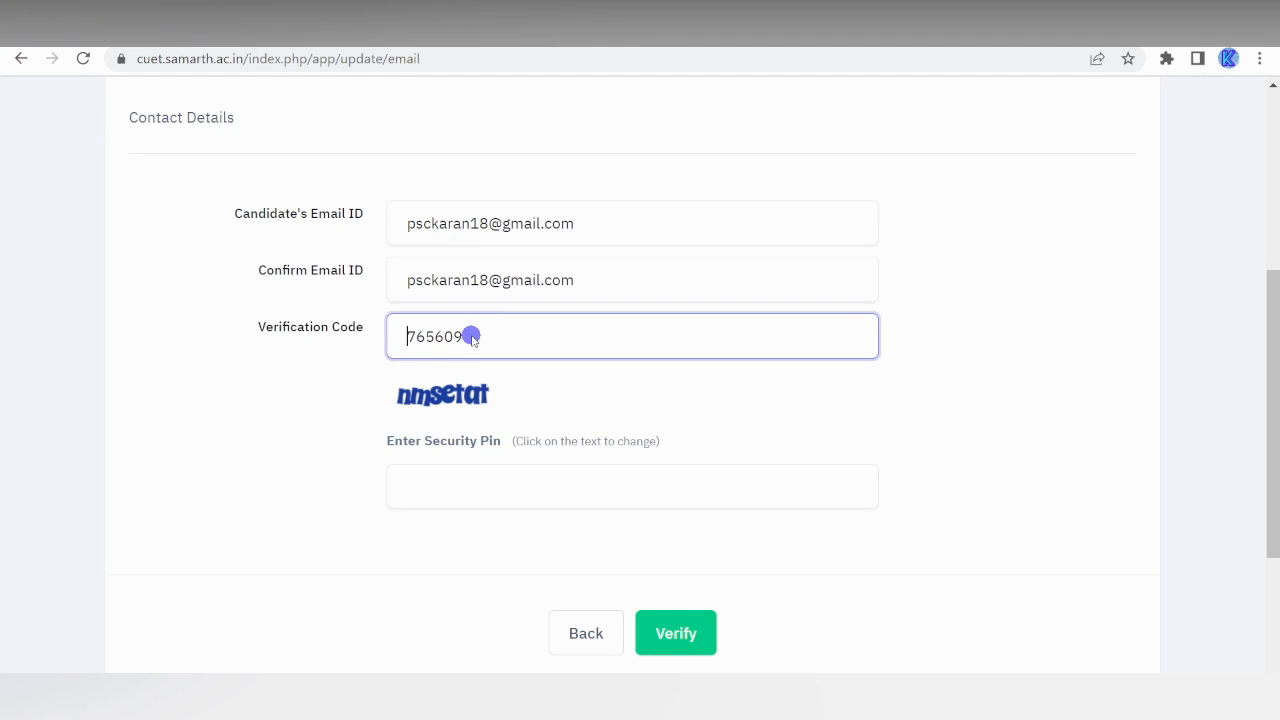
Step: Replace the old code with the new one, autofill the security pin, and Verify the e-mail
left_click(434, 336)
left_click_drag(471, 336, 390, 336)
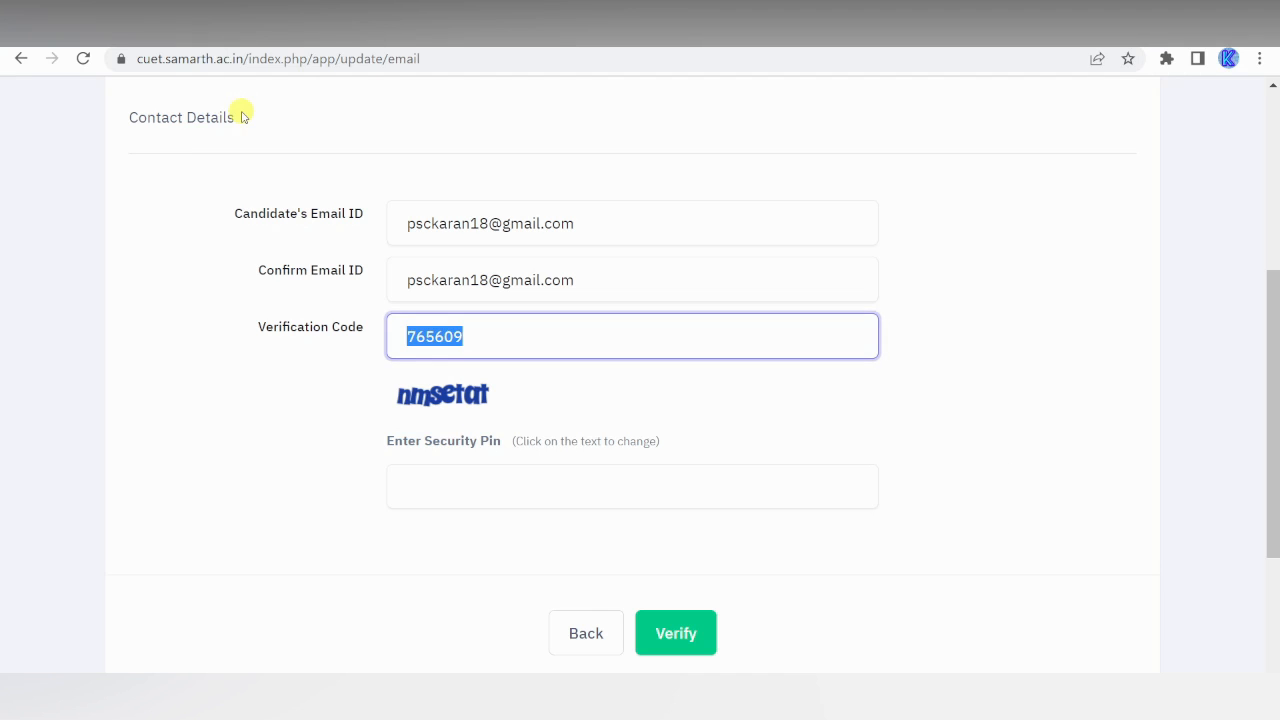
key("ctrl+v")
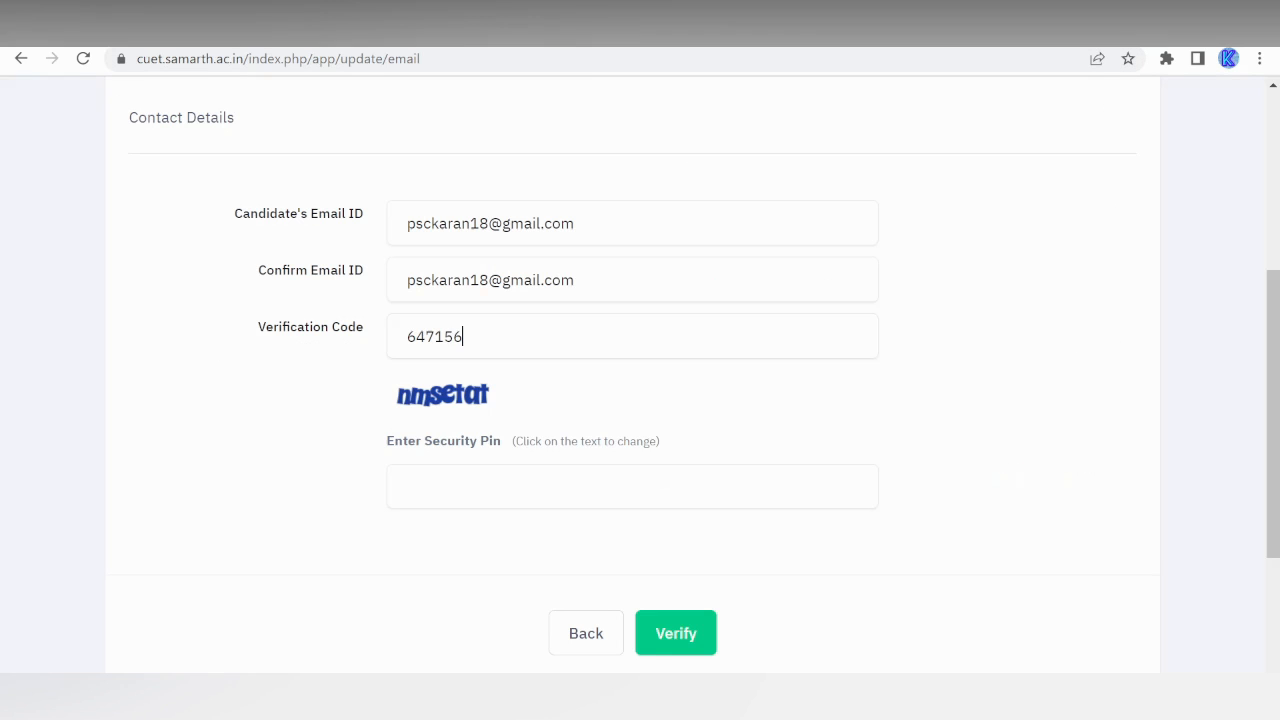
left_click(444, 474)
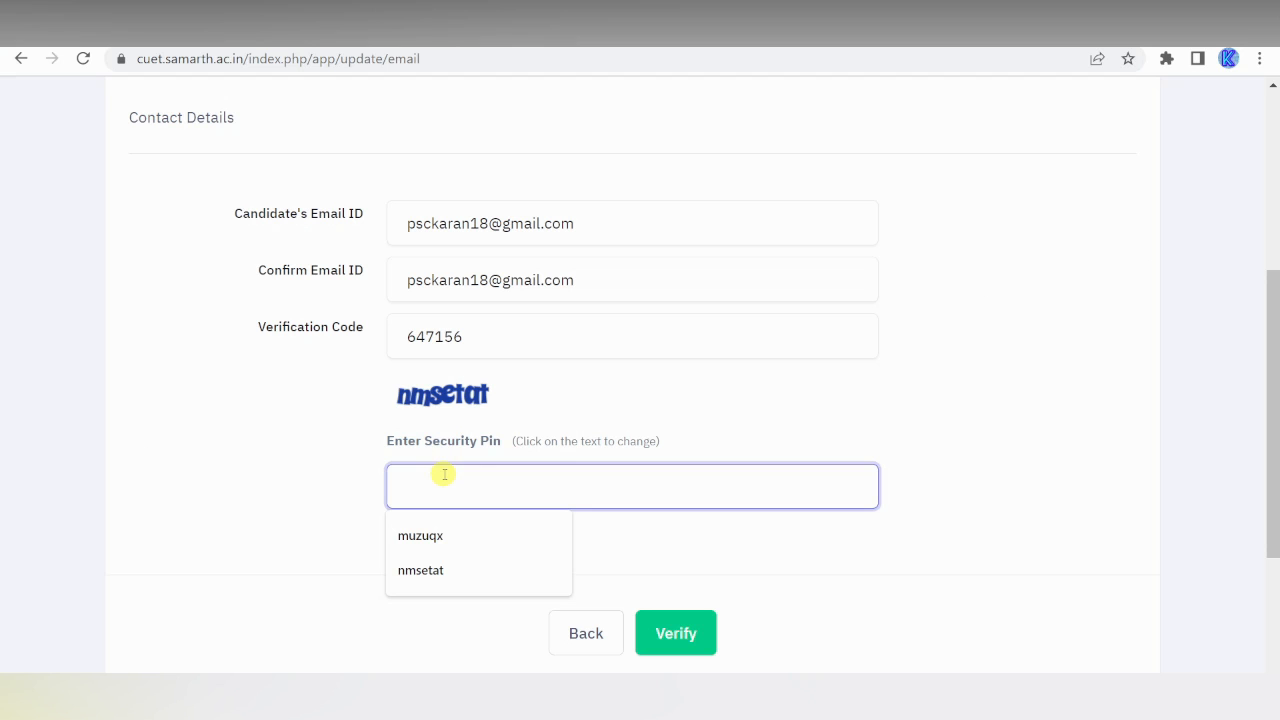
left_click(437, 569)
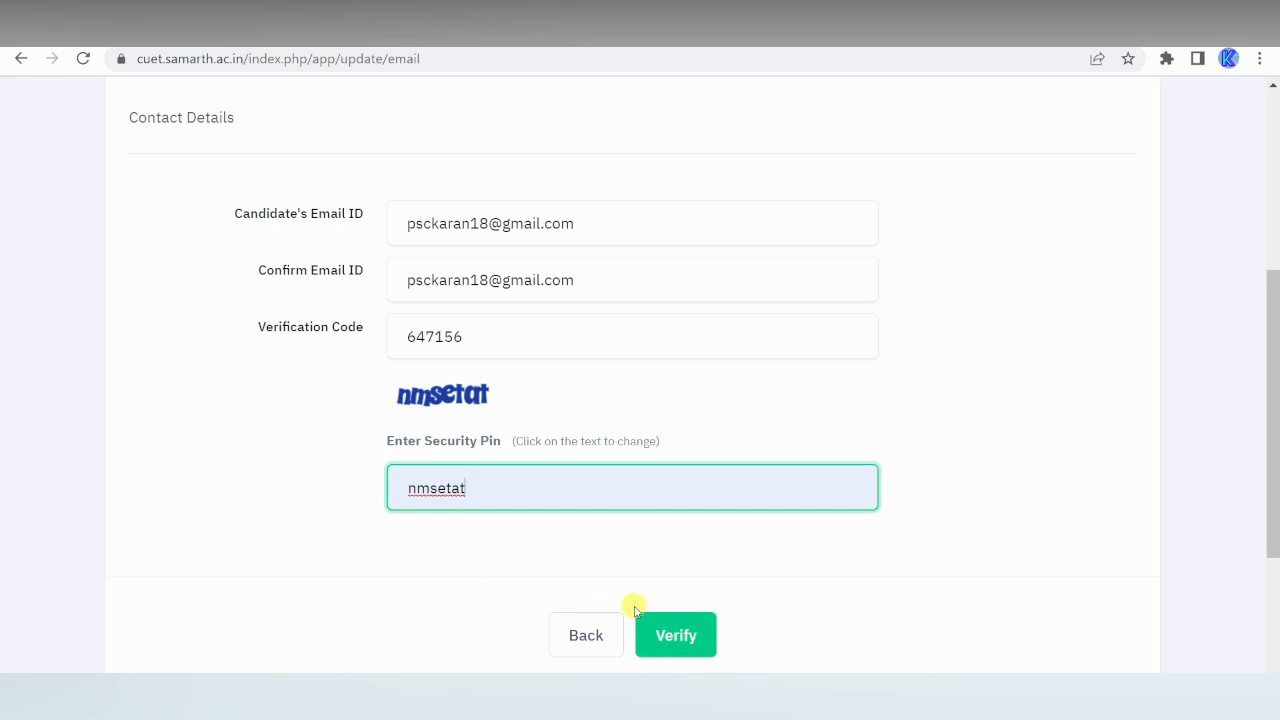
left_click(690, 632)
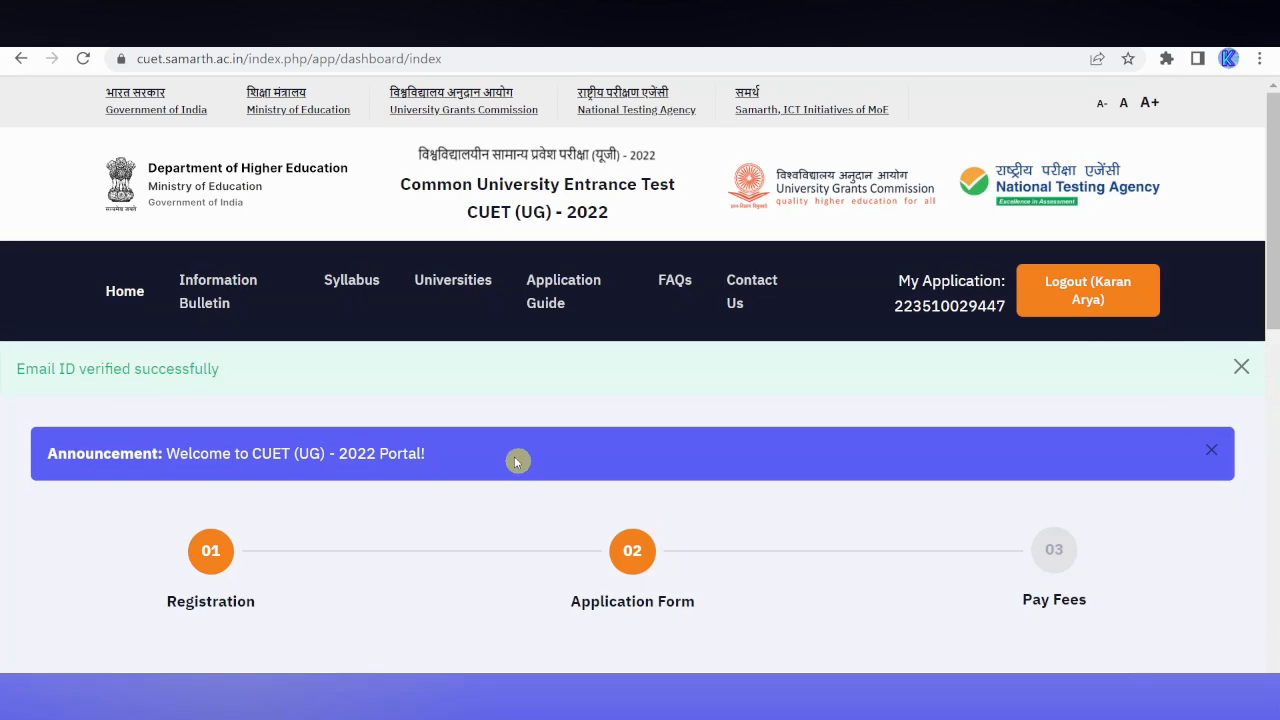
Step: Scroll down the dashboard and choose Continue : Application Form
scroll(494, 449, "down", 5)
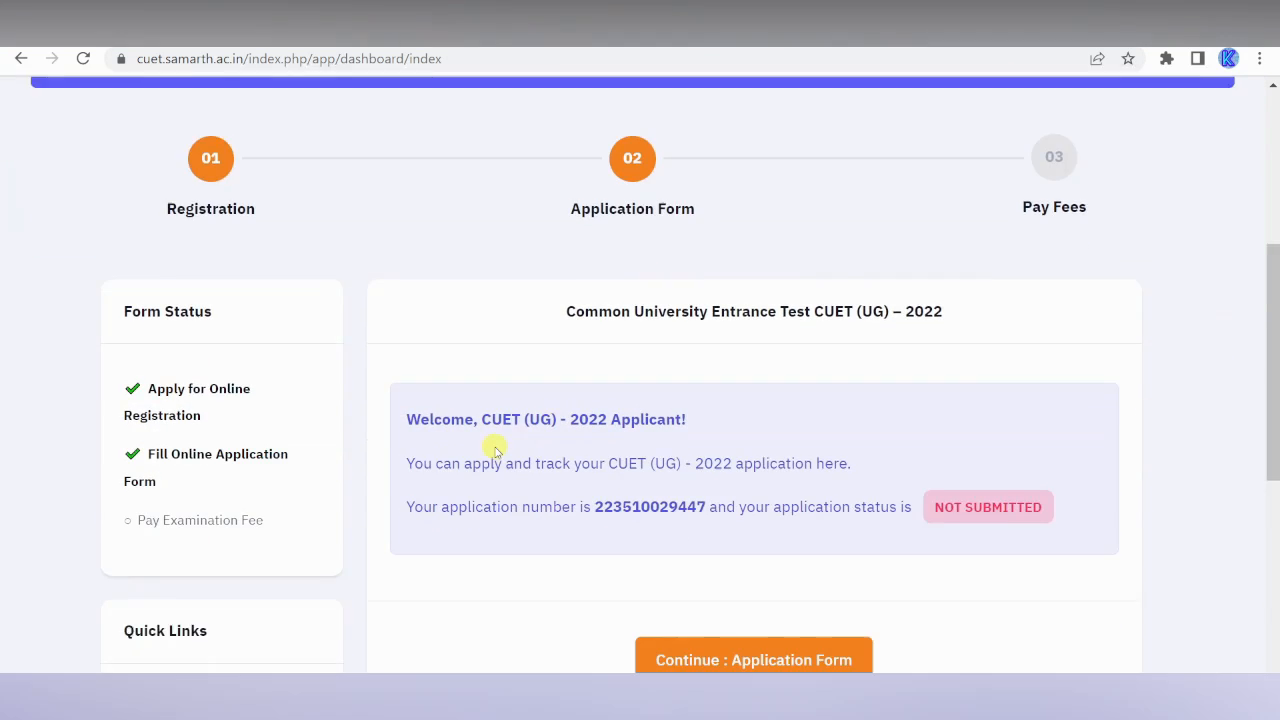
scroll(470, 398, "down", 3)
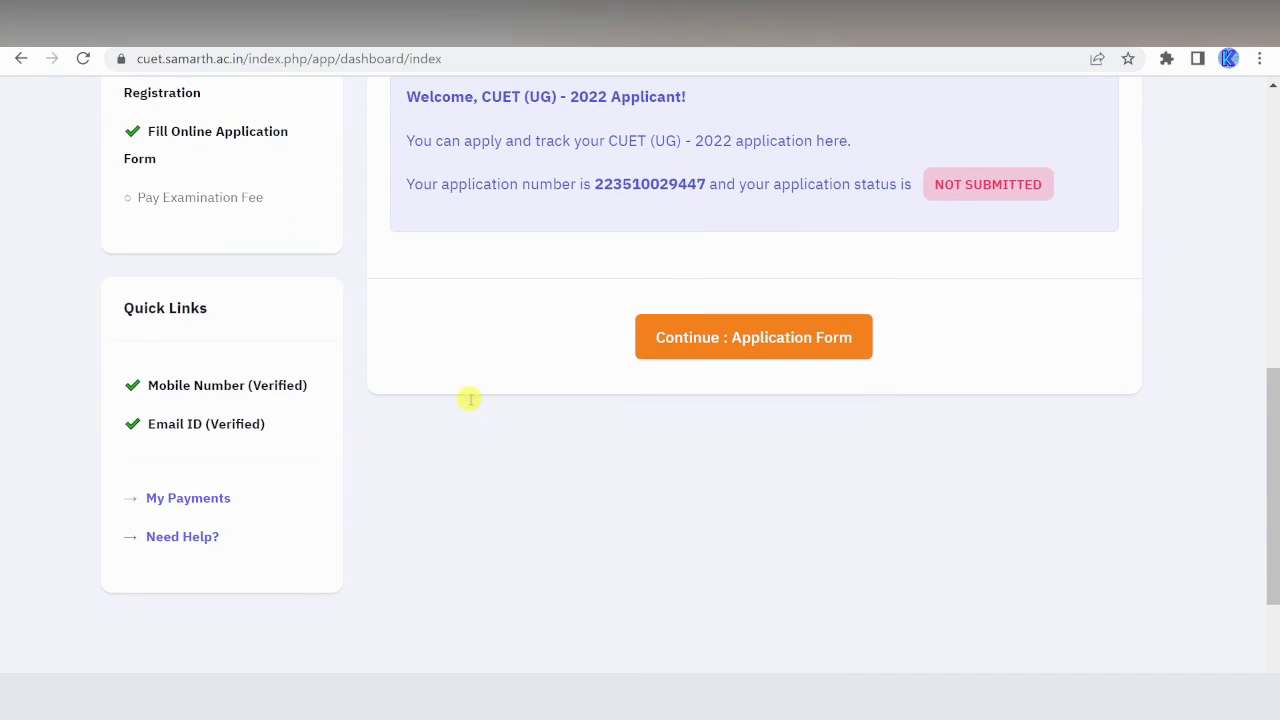
scroll(470, 401, "up", 5)
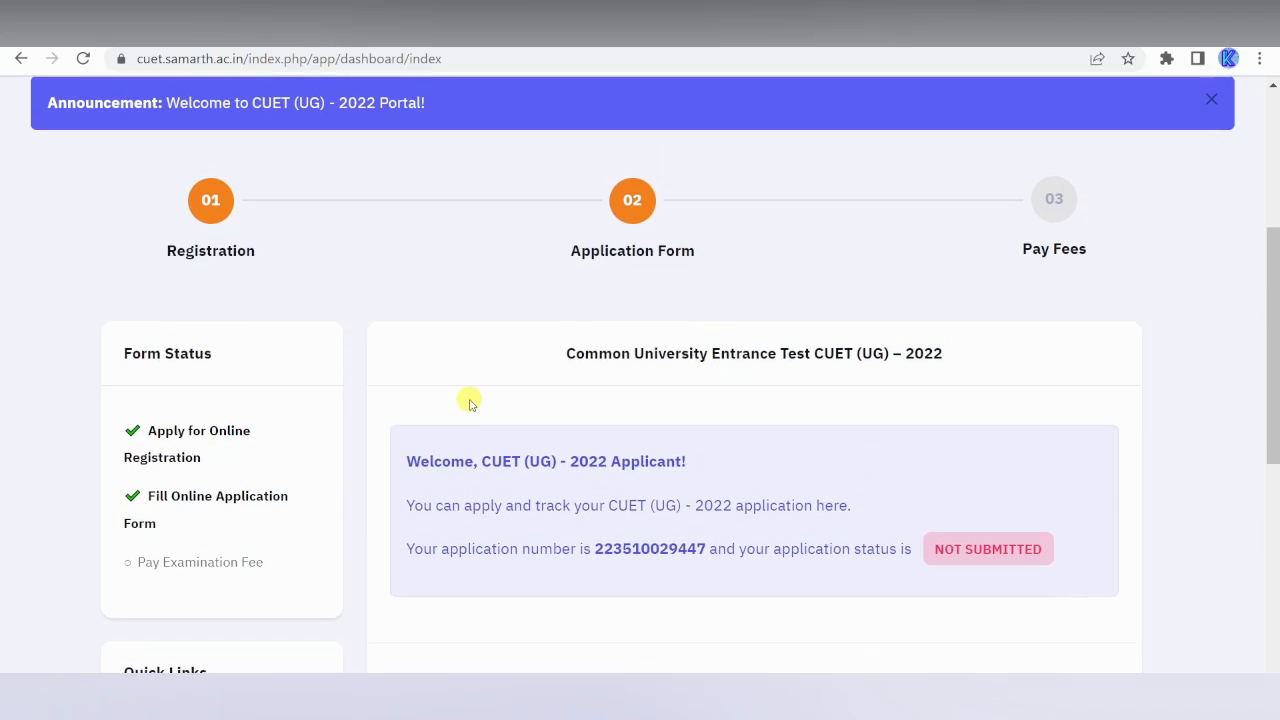
scroll(470, 401, "down", 1)
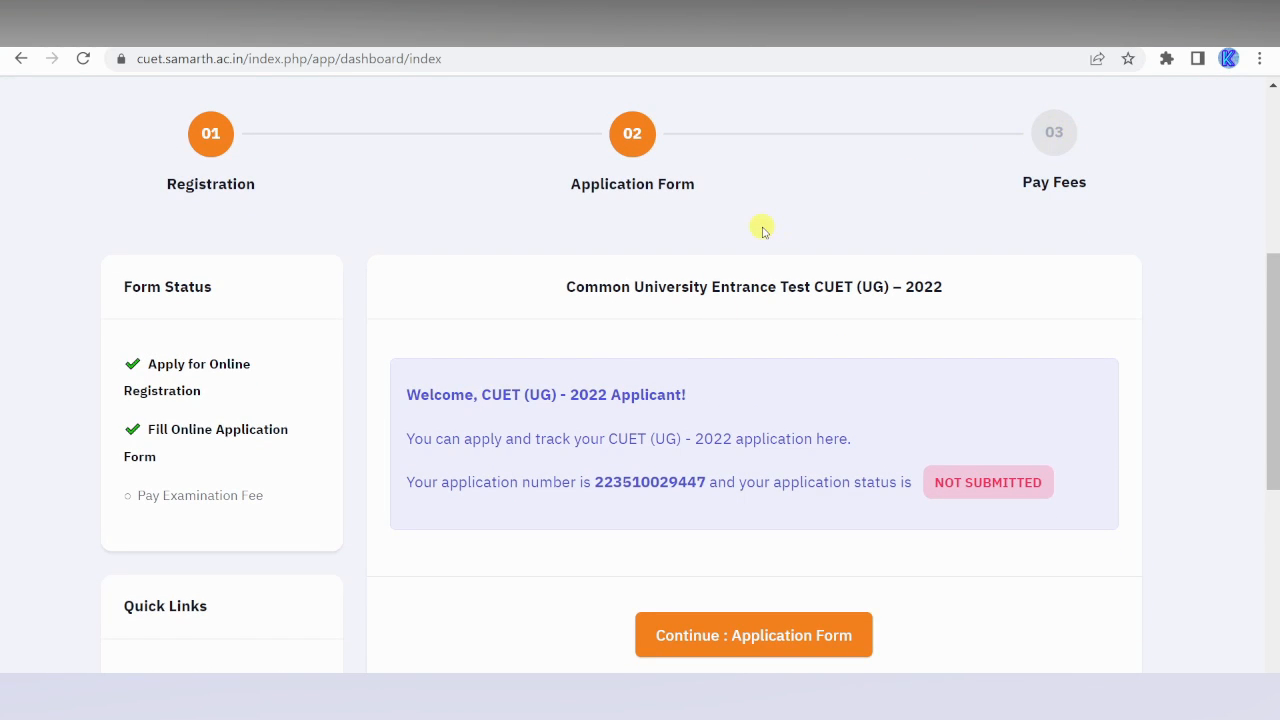
scroll(1022, 100, "down", 1)
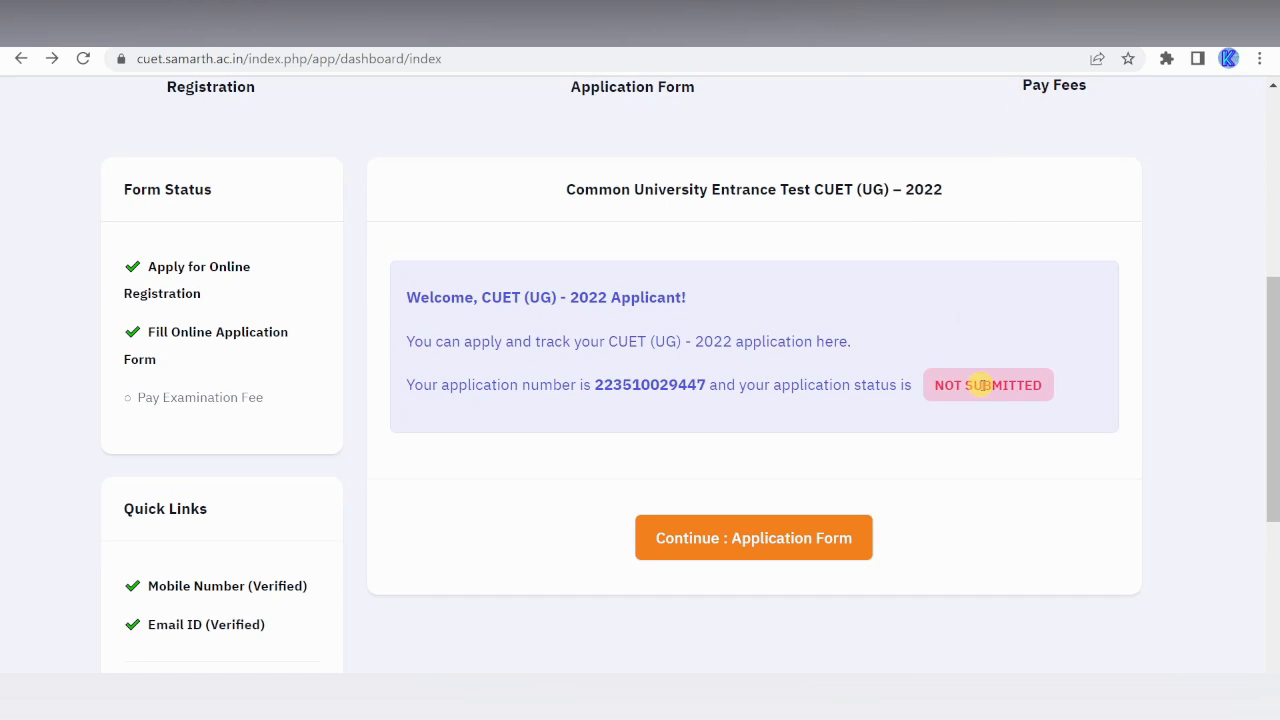
scroll(746, 451, "down", 1)
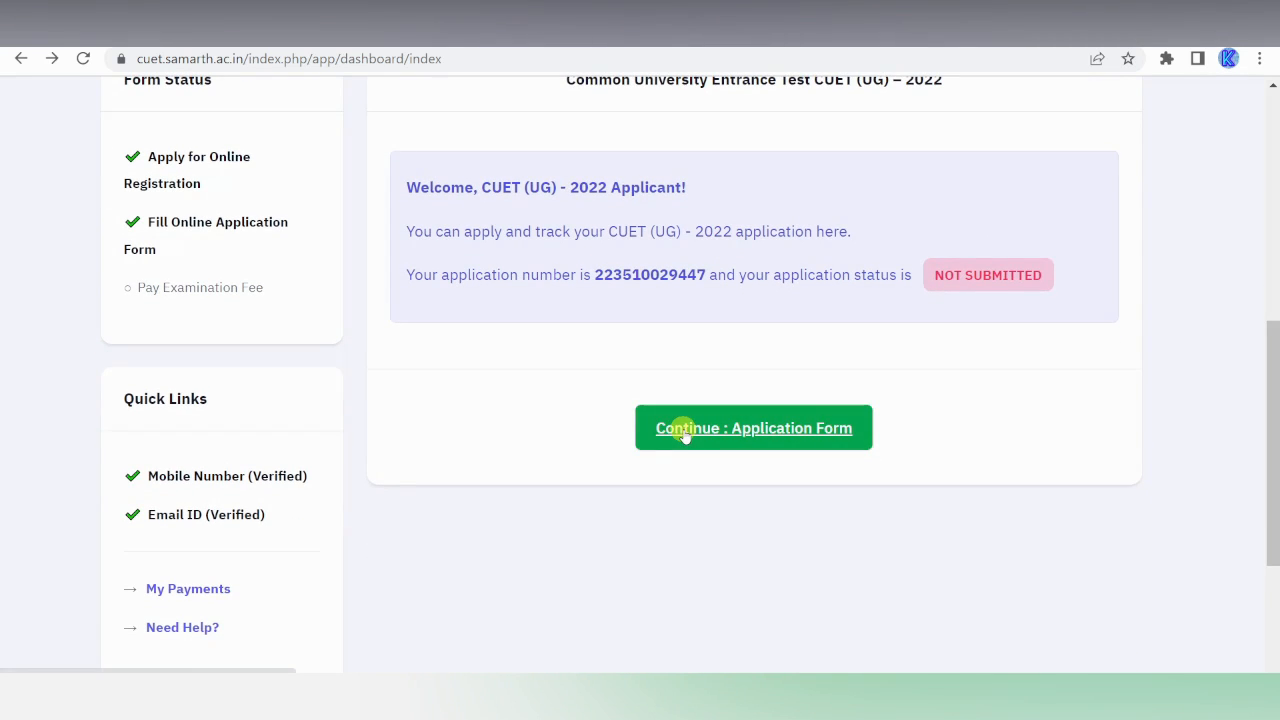
left_click(729, 436)
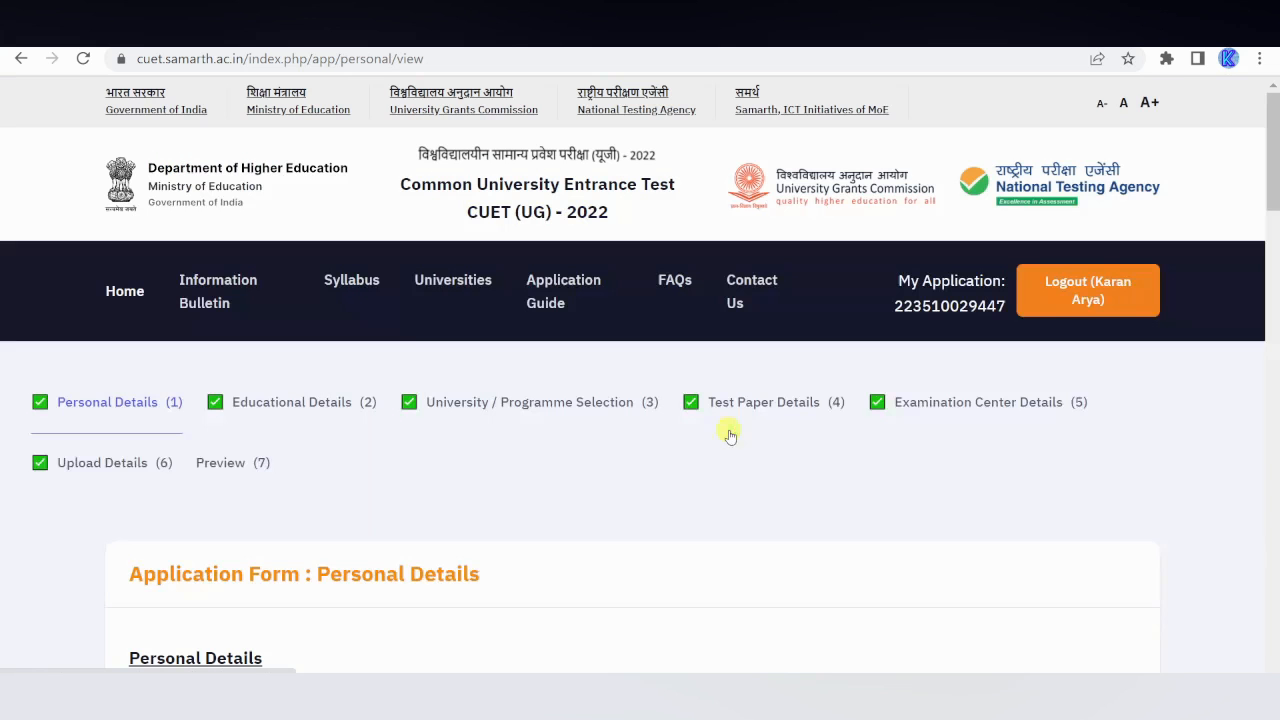
Step: Advance from Personal Details through Educational Details and Programme Selection to Test Paper Details
scroll(610, 466, "down", 10)
scroll(611, 468, "down", 3)
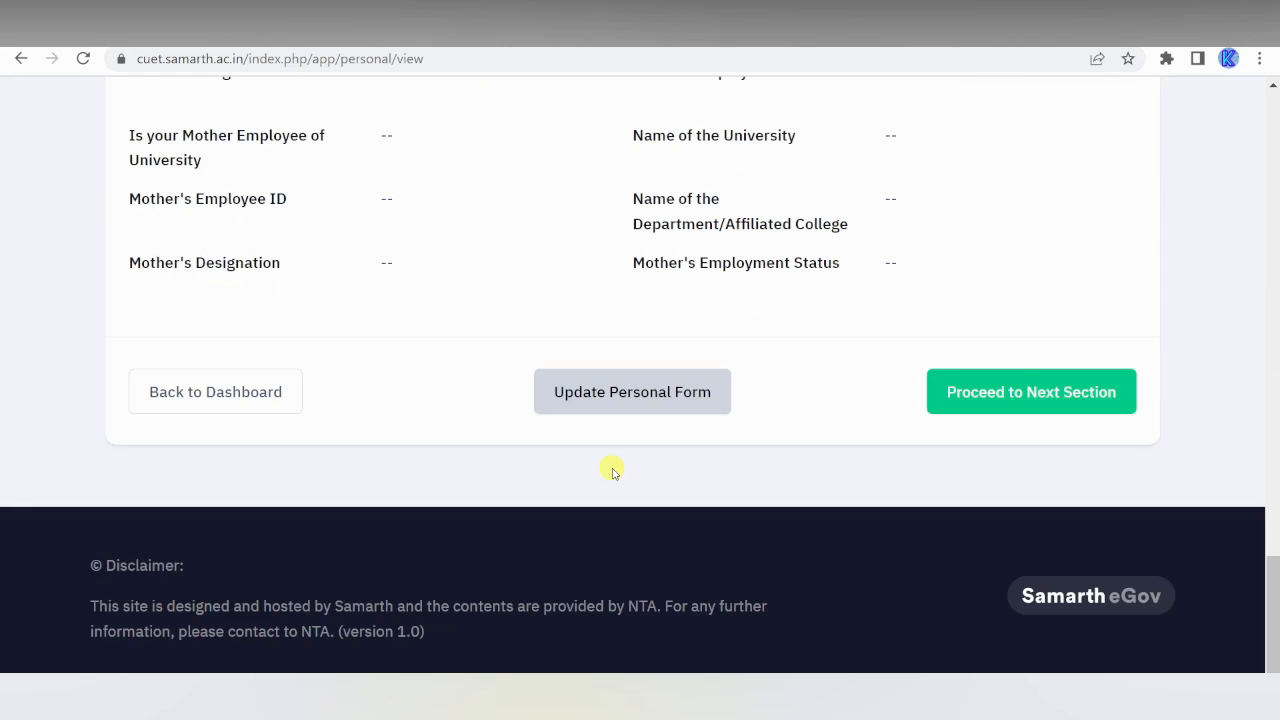
left_click(1029, 392)
scroll(821, 409, "down", 15)
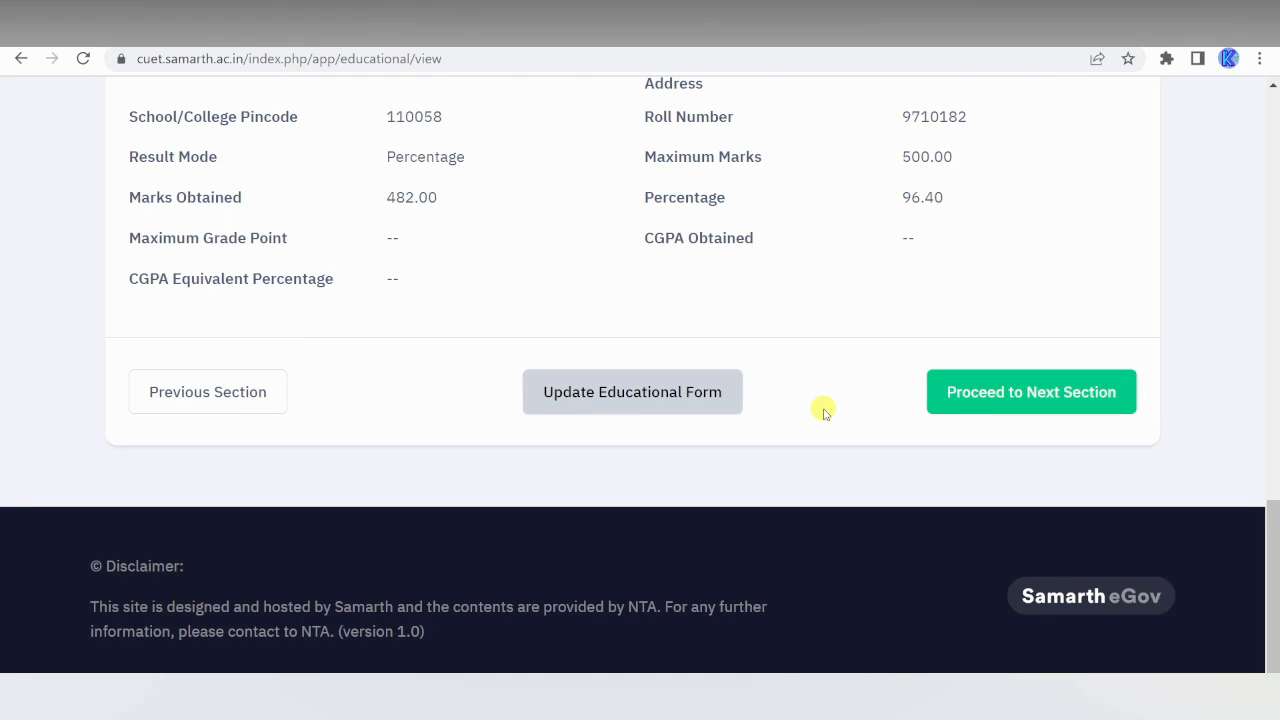
left_click(1014, 374)
scroll(763, 397, "down", 1)
scroll(763, 397, "down", 10)
left_click(1023, 401)
Step: Continue through Examination Center Details and Upload Documents to the application preview
scroll(783, 423, "down", 15)
left_click(951, 389)
scroll(670, 393, "down", 15)
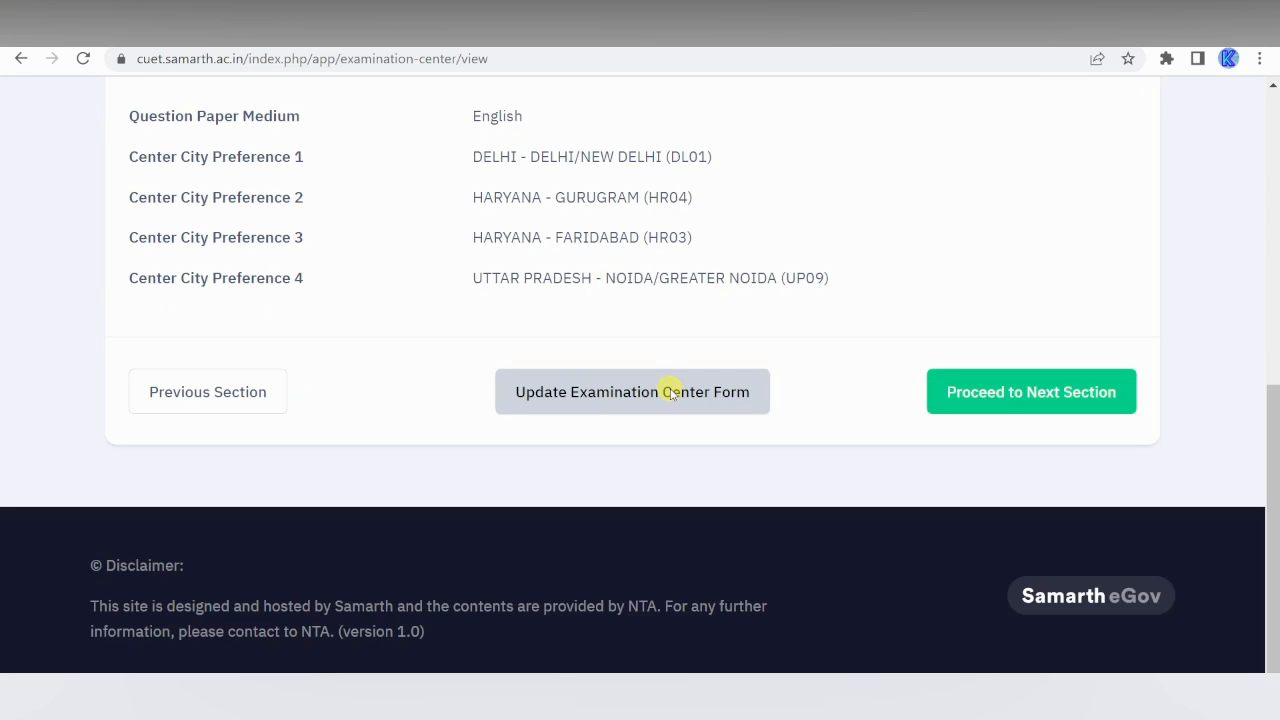
left_click(940, 399)
scroll(651, 394, "down", 15)
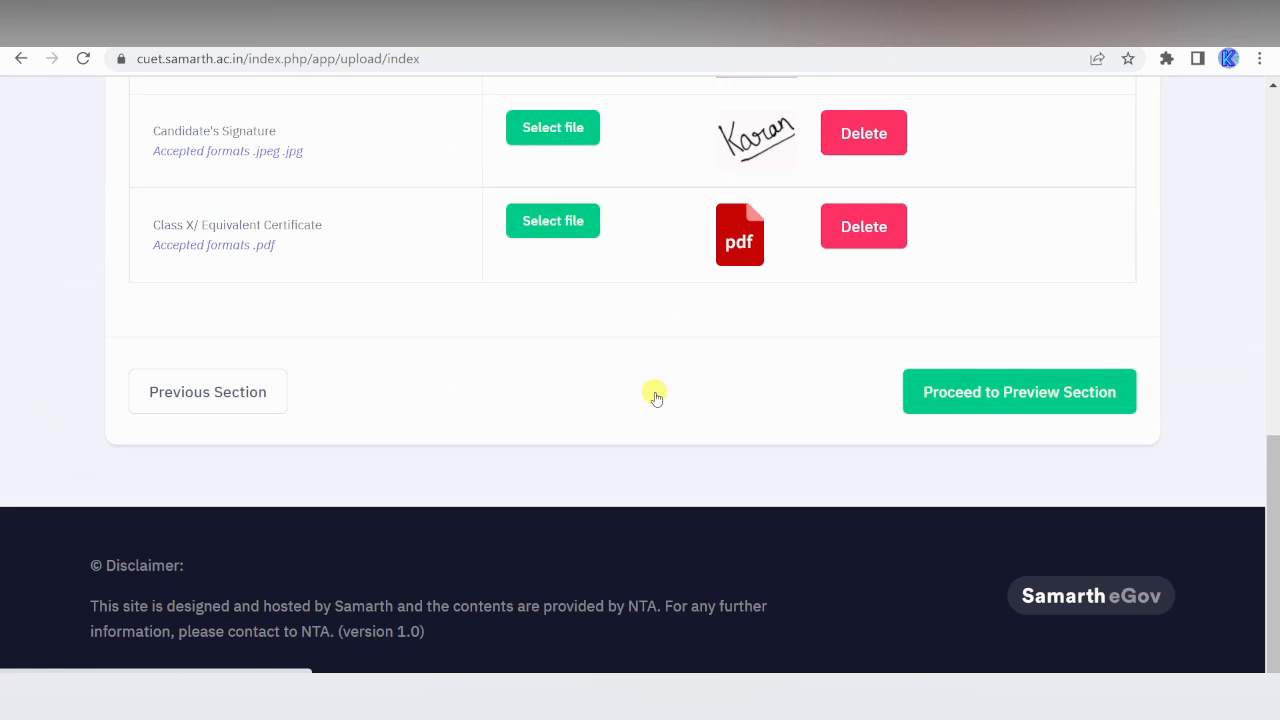
left_click(990, 383)
scroll(671, 386, "down", 10)
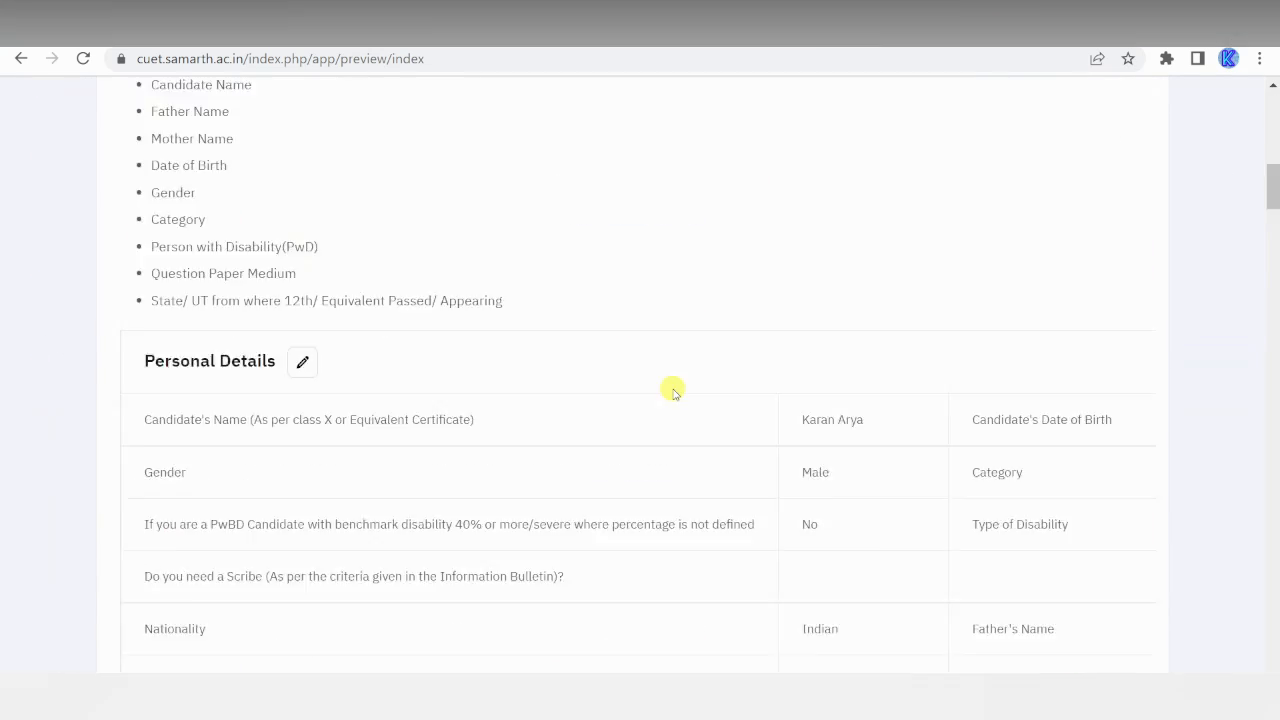
Step: Tick date of birth, category, guidelines, declaration and NTA sharing boxes, then confirm proceeding to payment
scroll(409, 290, "down", 15)
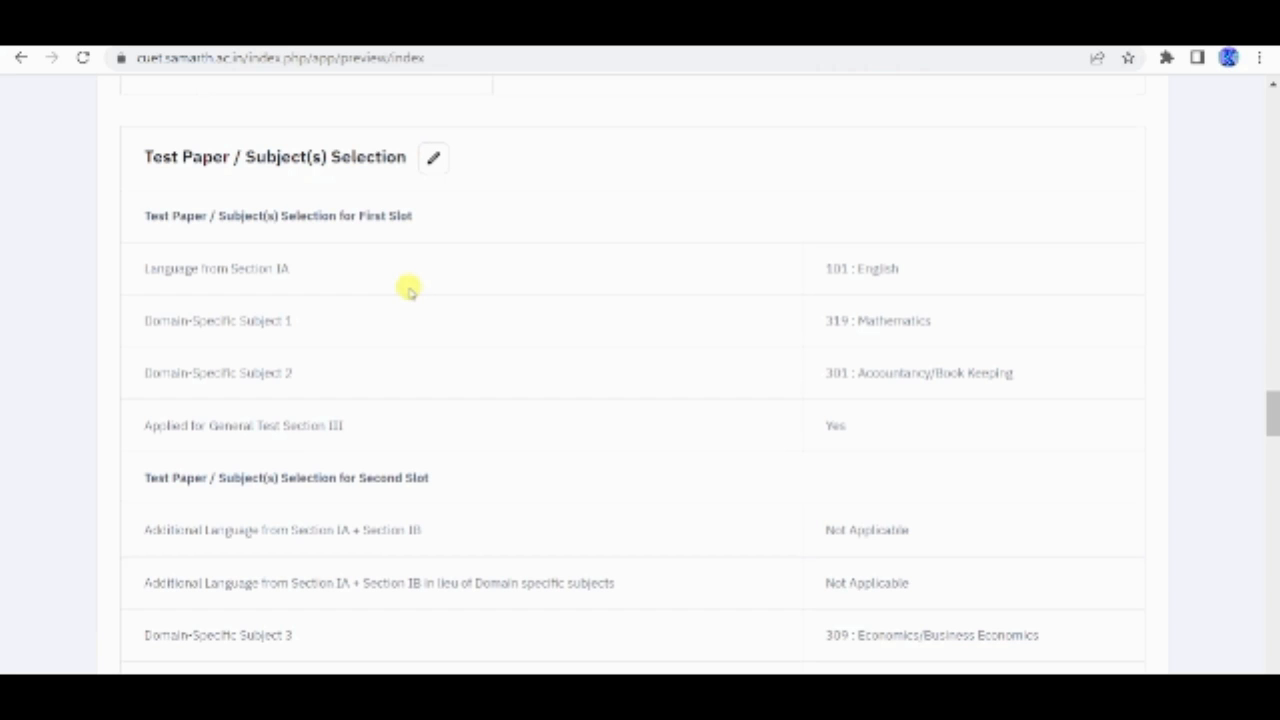
scroll(409, 290, "down", 15)
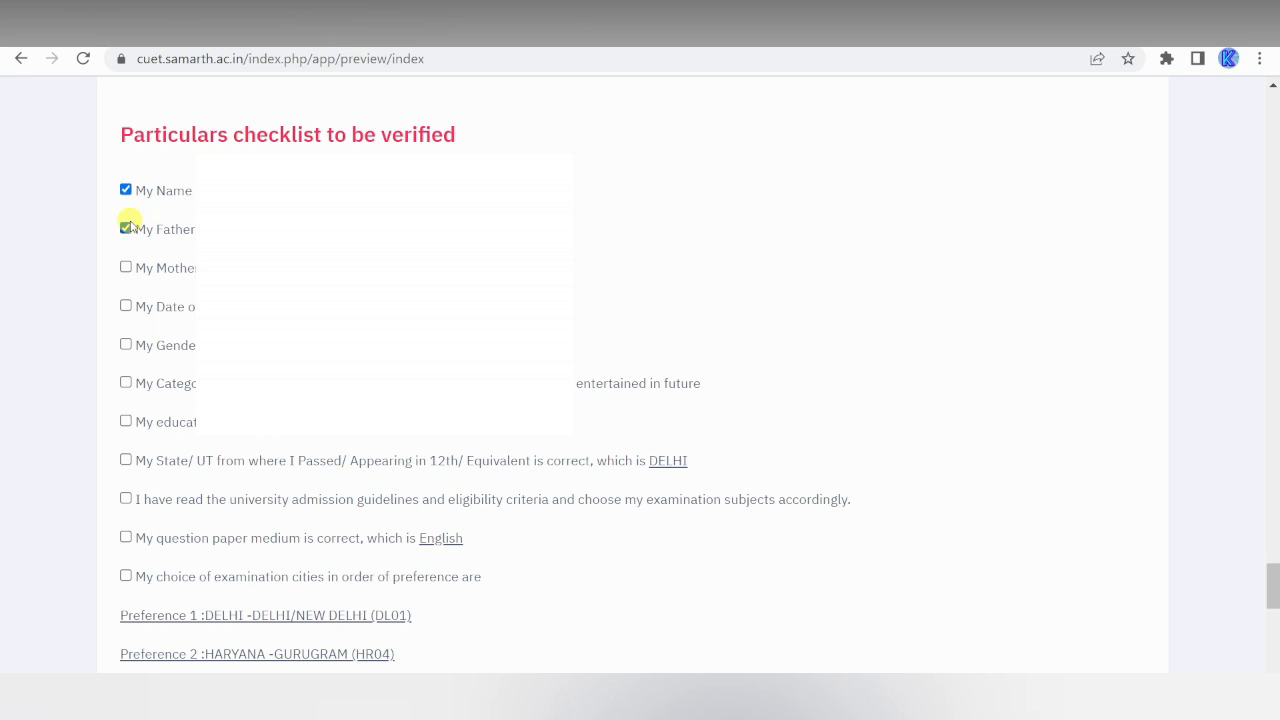
left_click(128, 303)
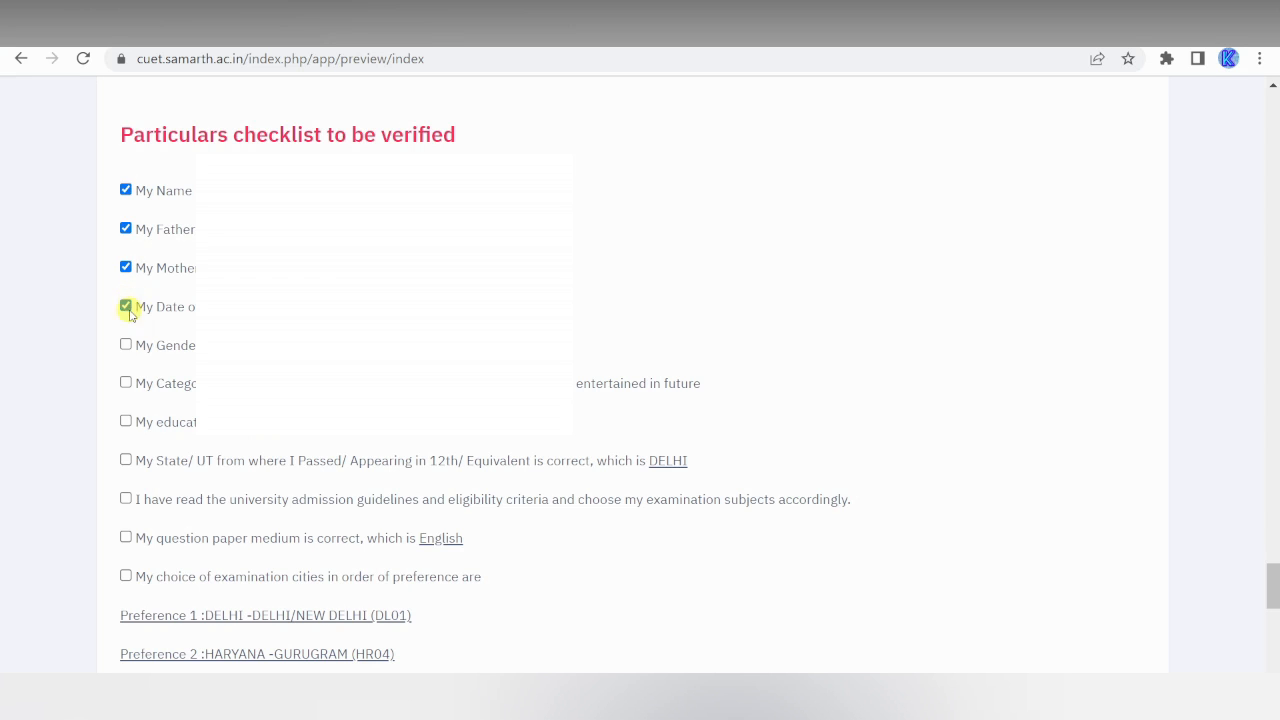
scroll(128, 343, "down", 3)
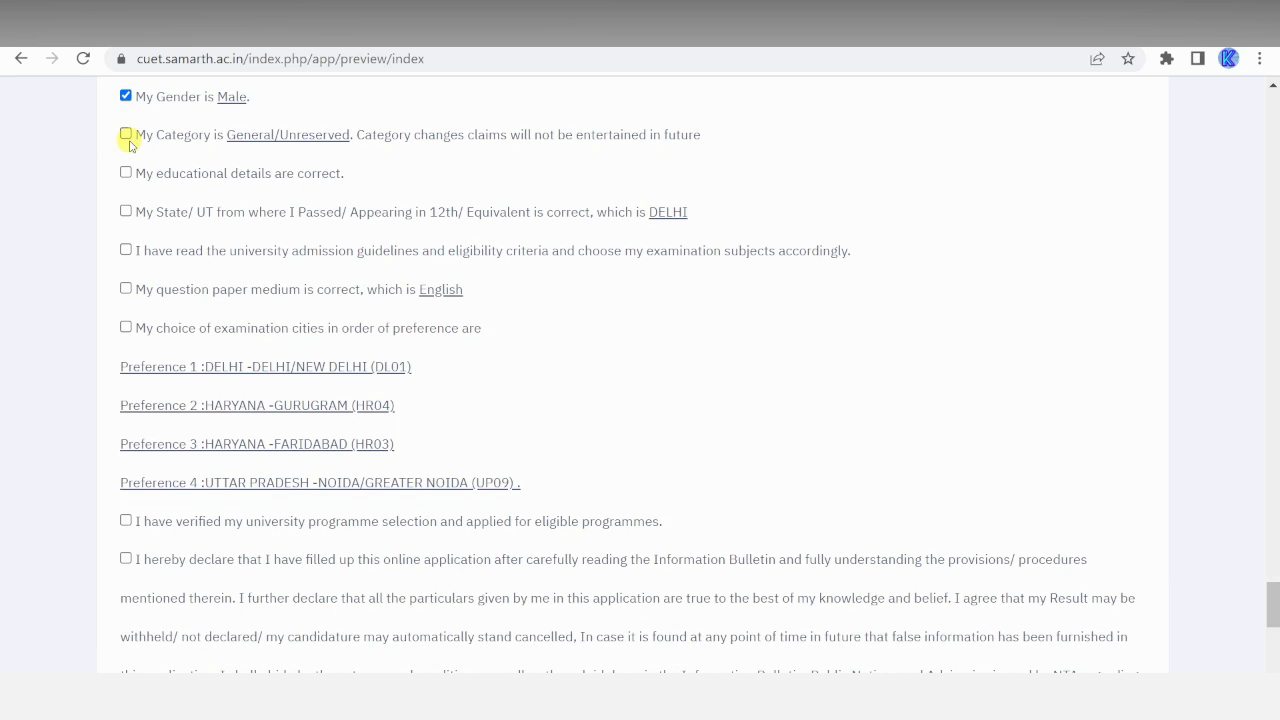
left_click(127, 135)
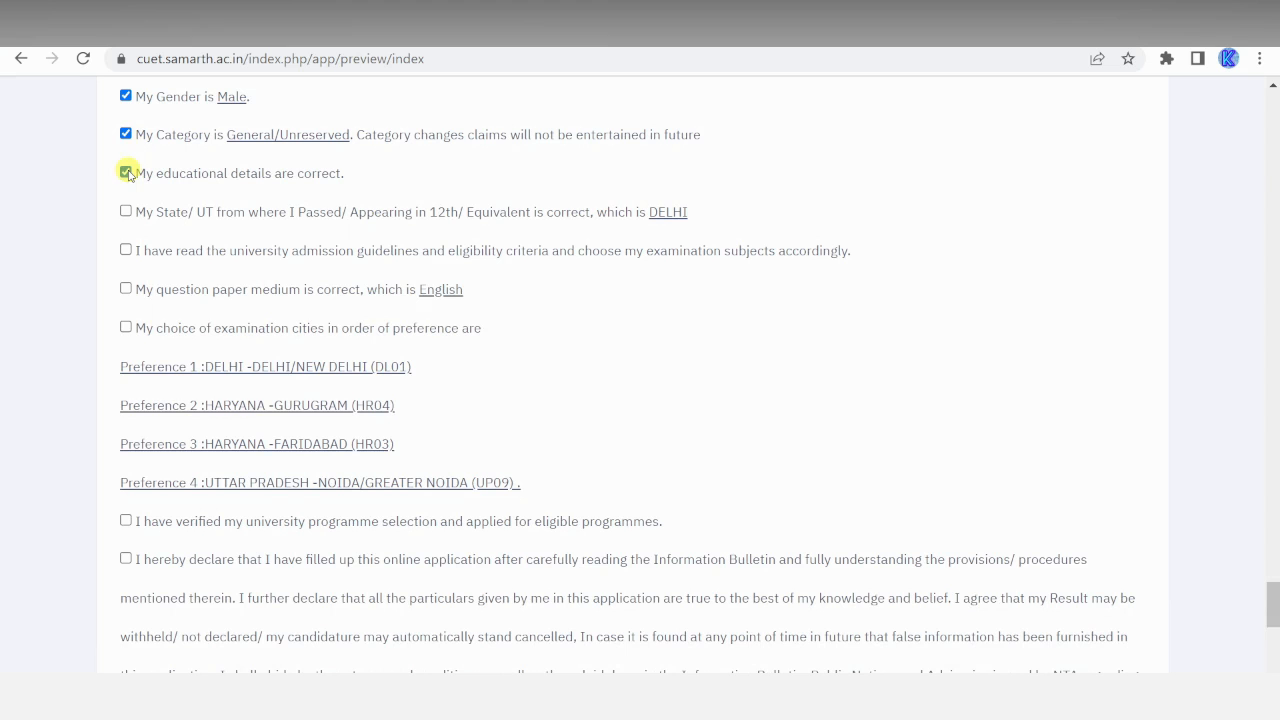
left_click(126, 250)
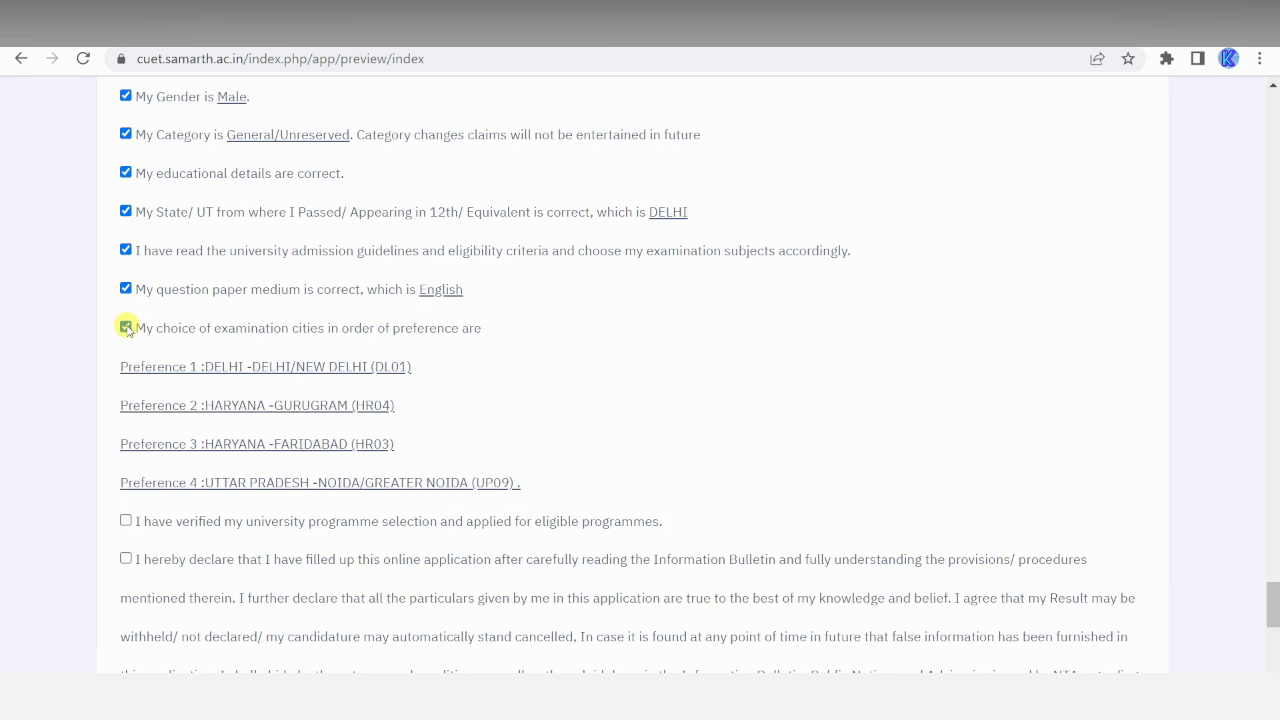
scroll(126, 328, "down", 2)
left_click(126, 384)
scroll(126, 380, "down", 4)
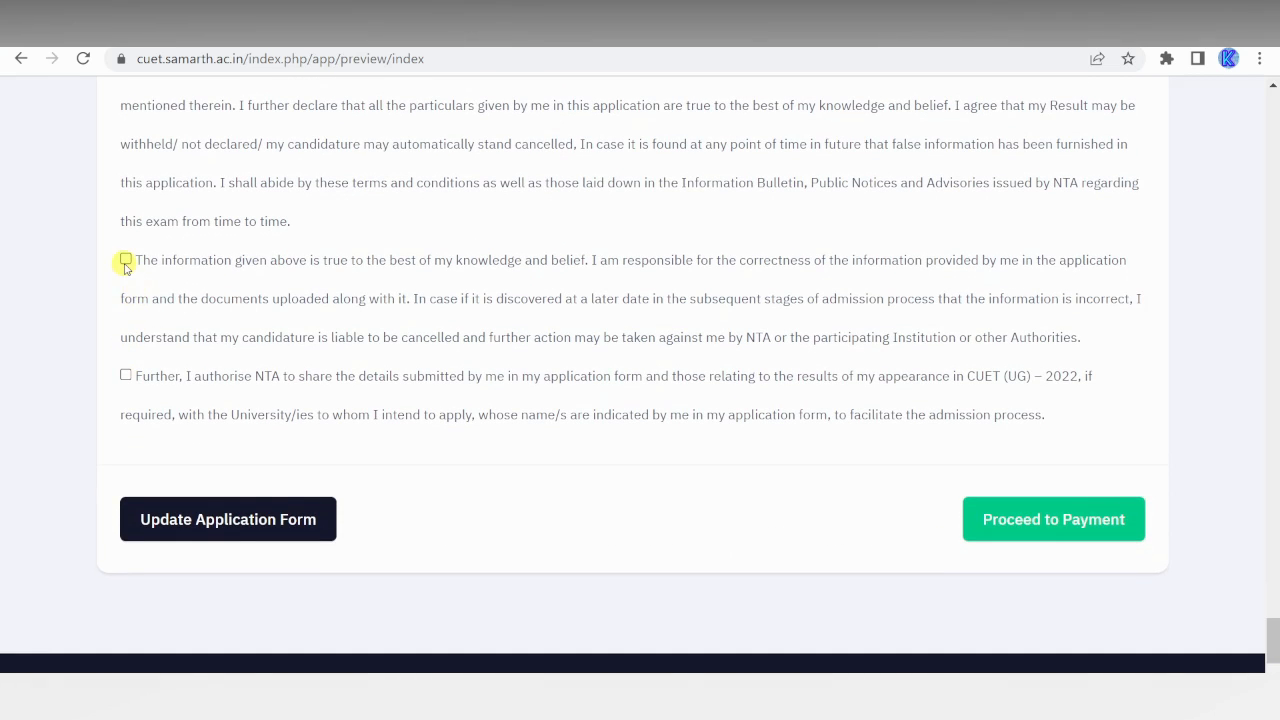
left_click(125, 375)
left_click(998, 521)
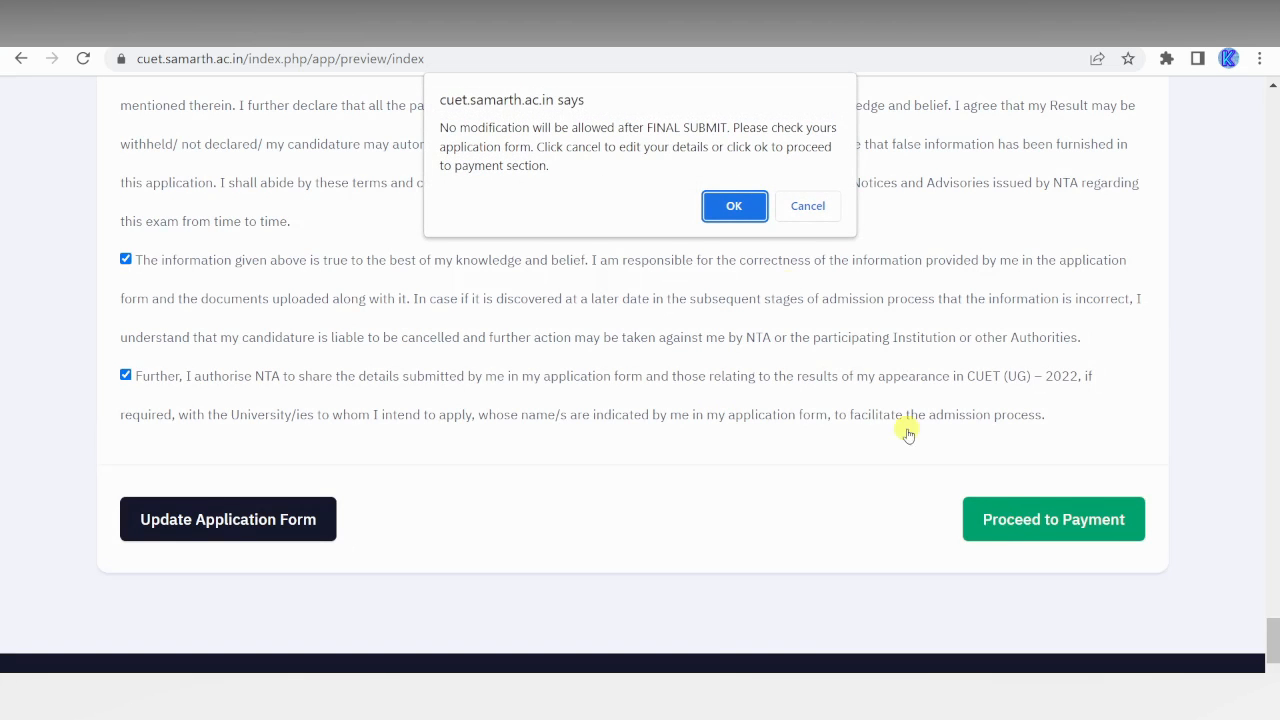
left_click(720, 199)
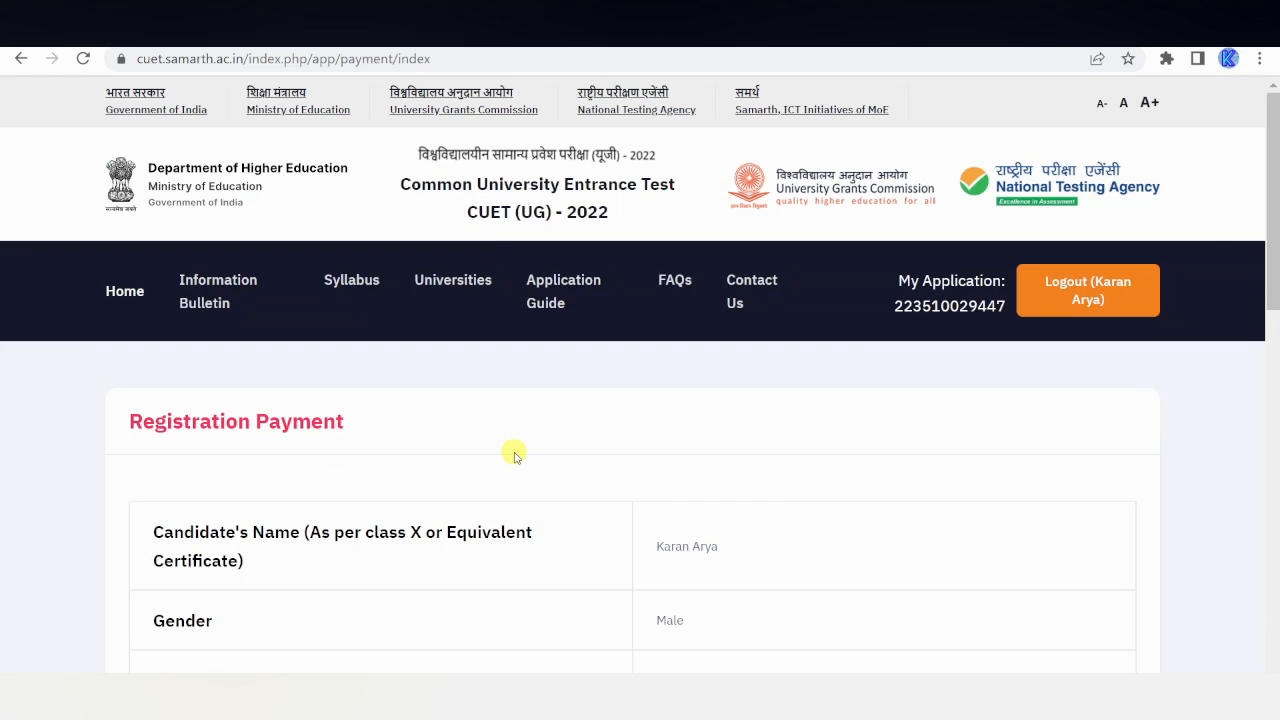
Step: Choose Paytm and start paying the ₹1,300 application fee
scroll(511, 452, "down", 5)
scroll(529, 399, "down", 3)
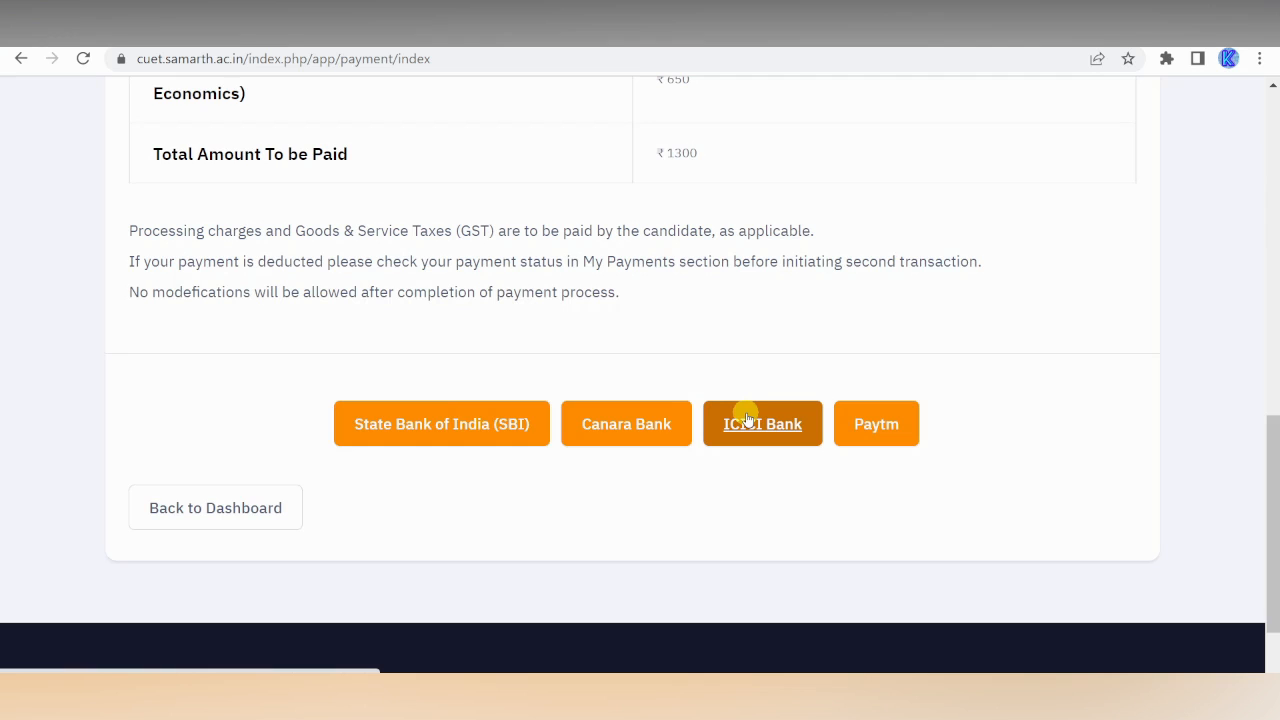
left_click(877, 428)
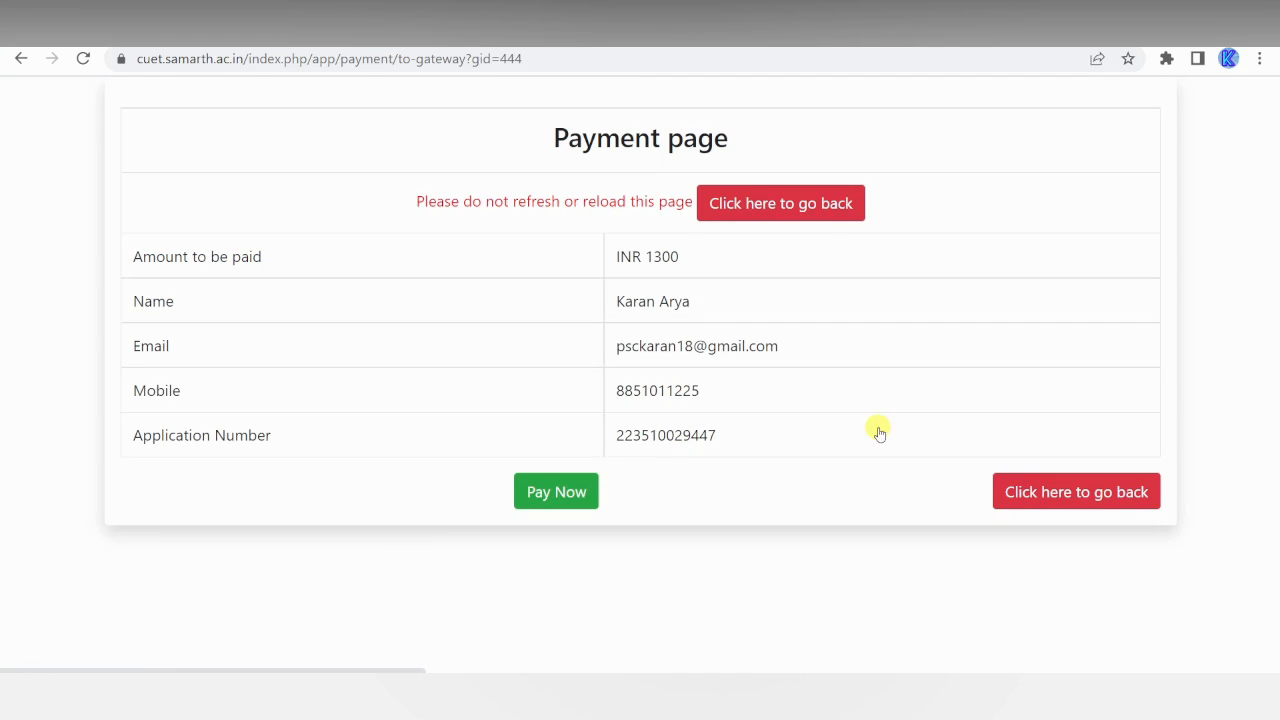
left_click(547, 508)
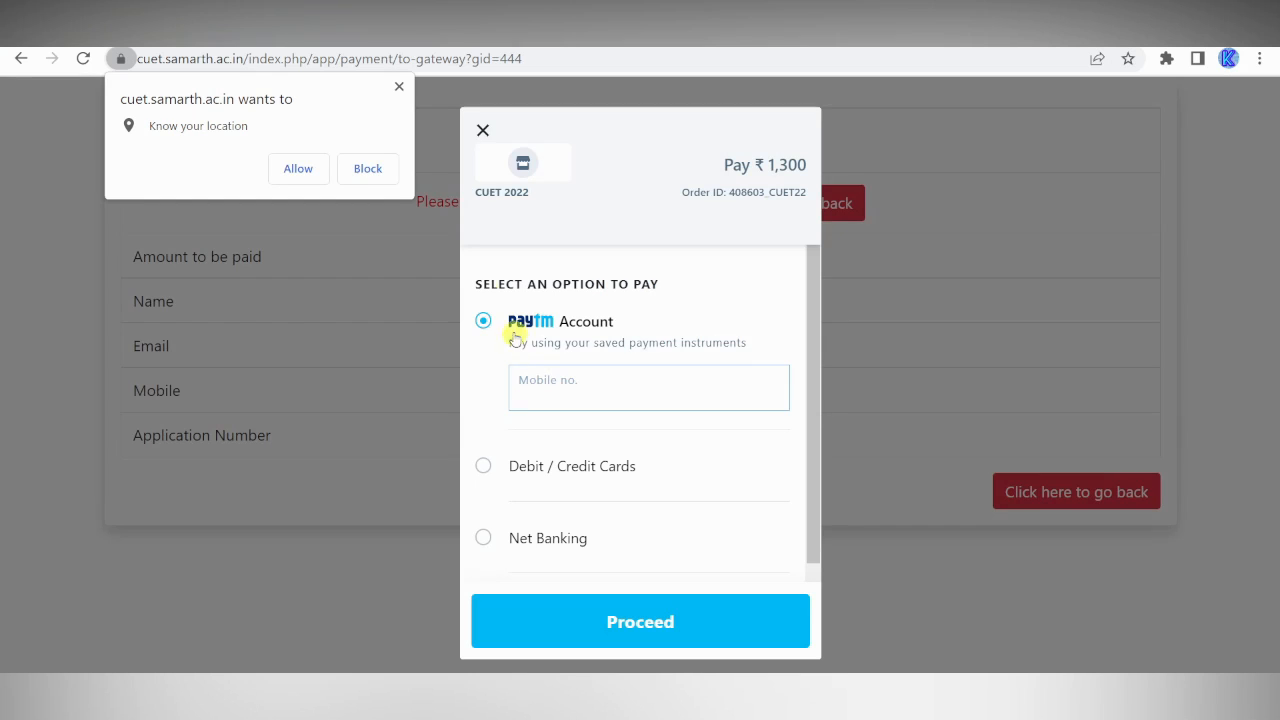
Step: Block the location request, proceed to Paytm, then abandon the payment and return home
left_click(368, 168)
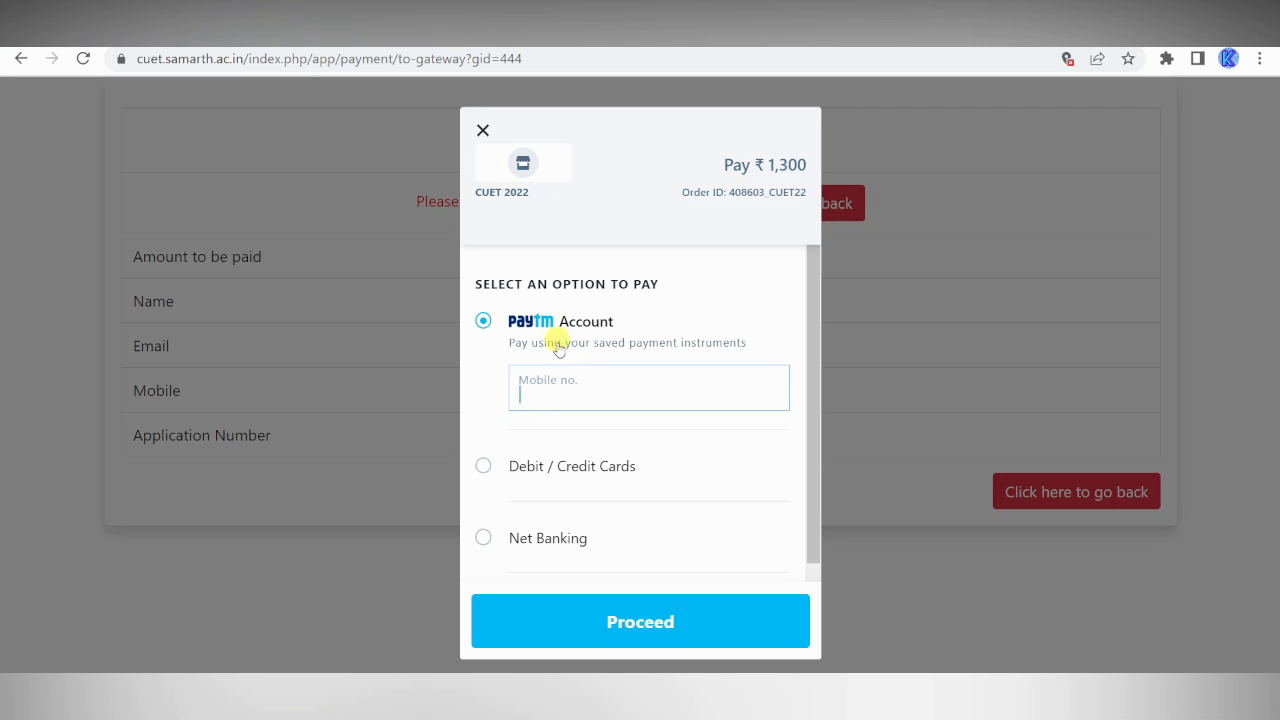
left_click(601, 620)
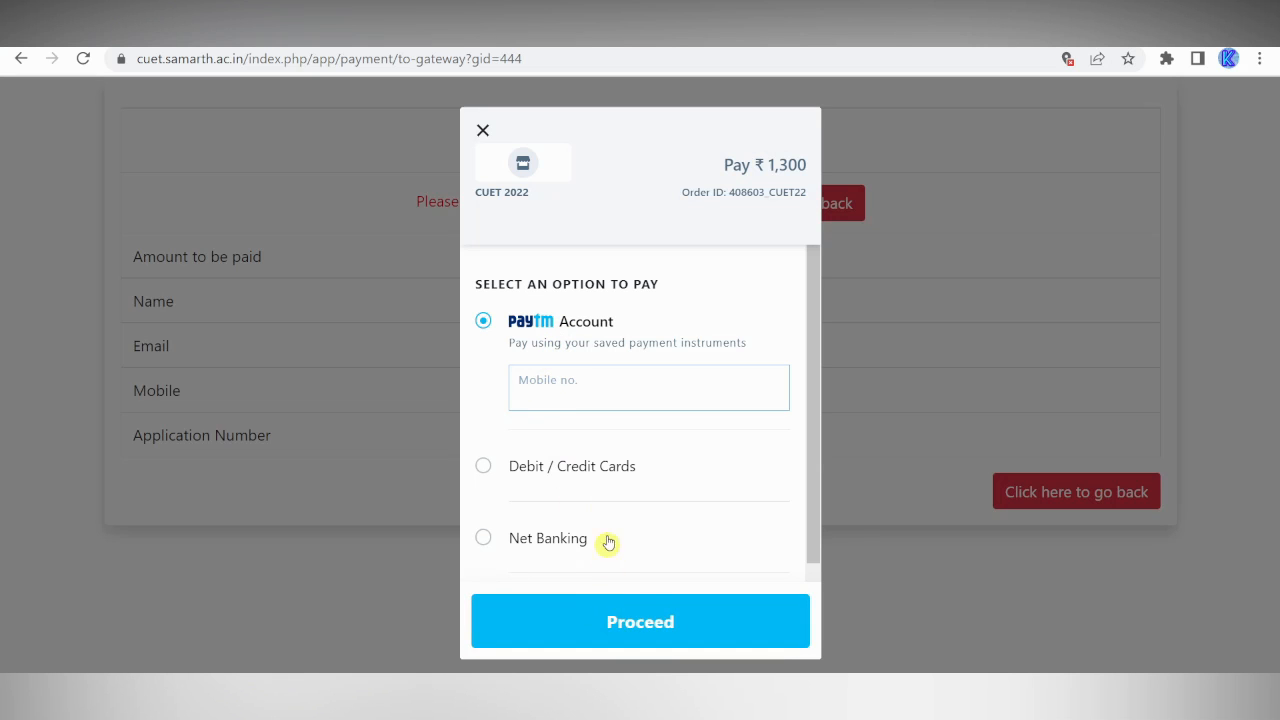
left_click(484, 129)
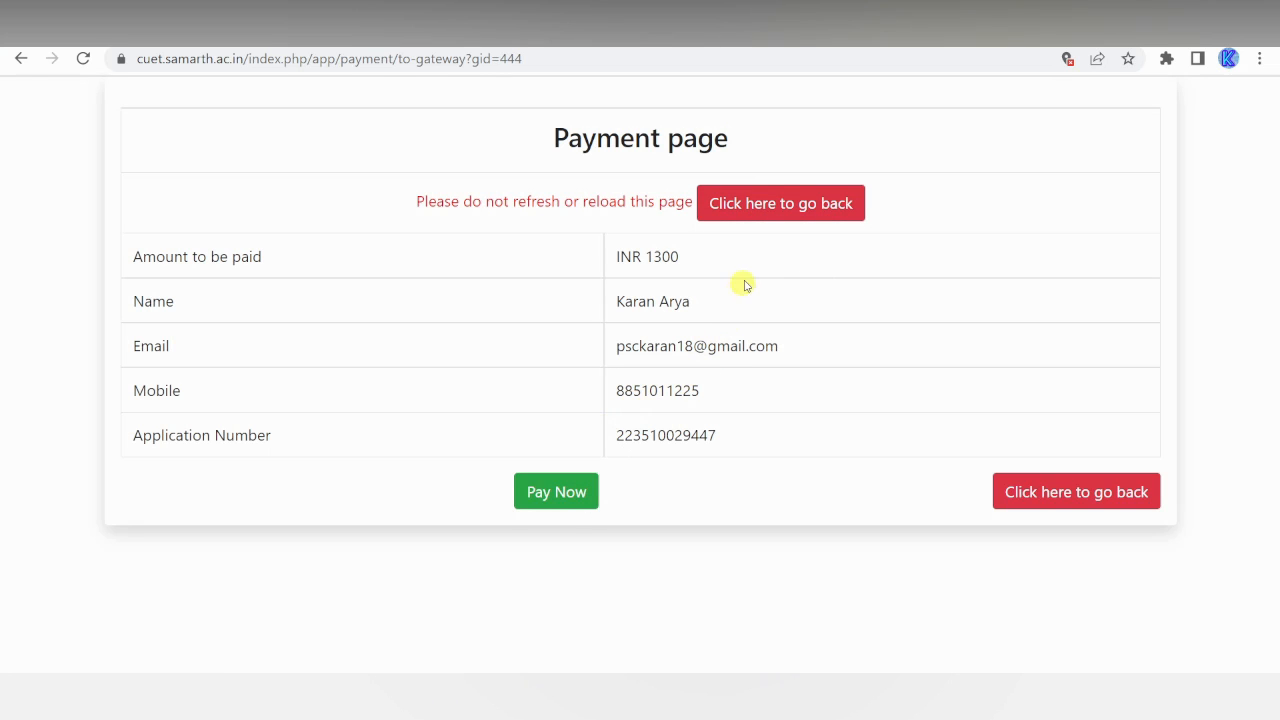
left_click(778, 201)
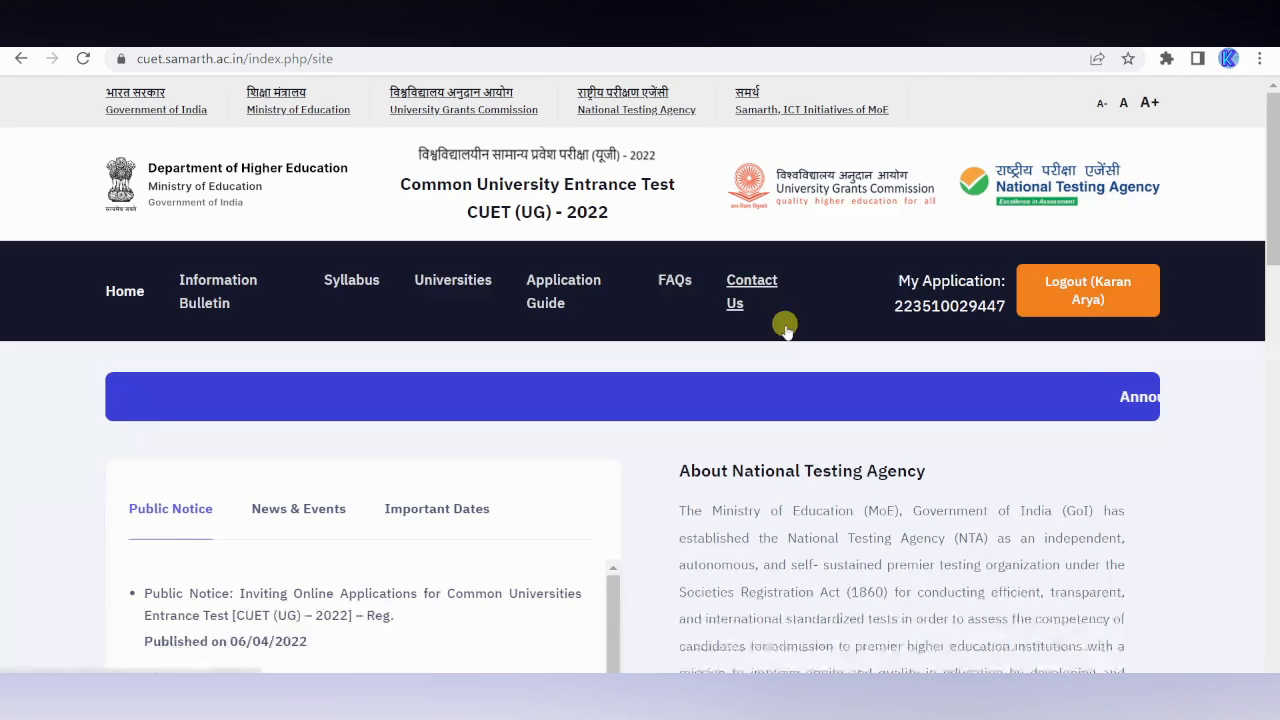
Step: Check the ₹1300 Paytm transaction's status under My Payments, which shows DRAFT
left_click(926, 300)
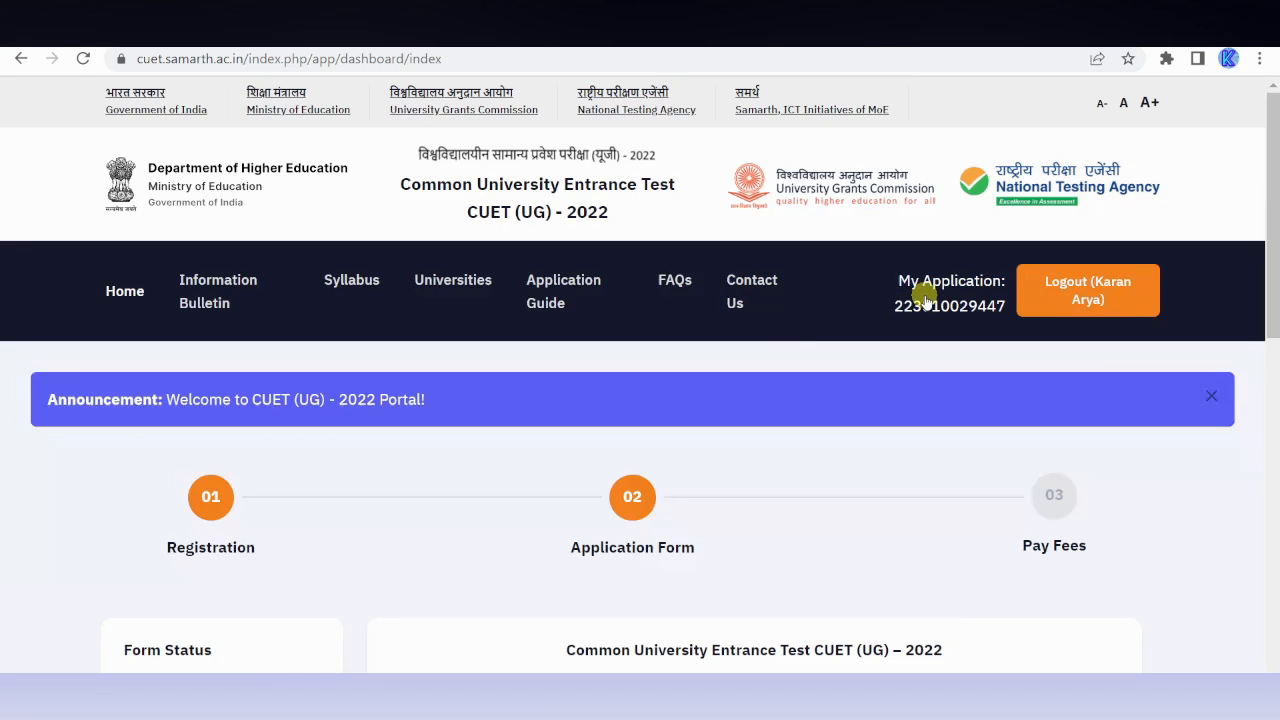
scroll(926, 300, "down", 5)
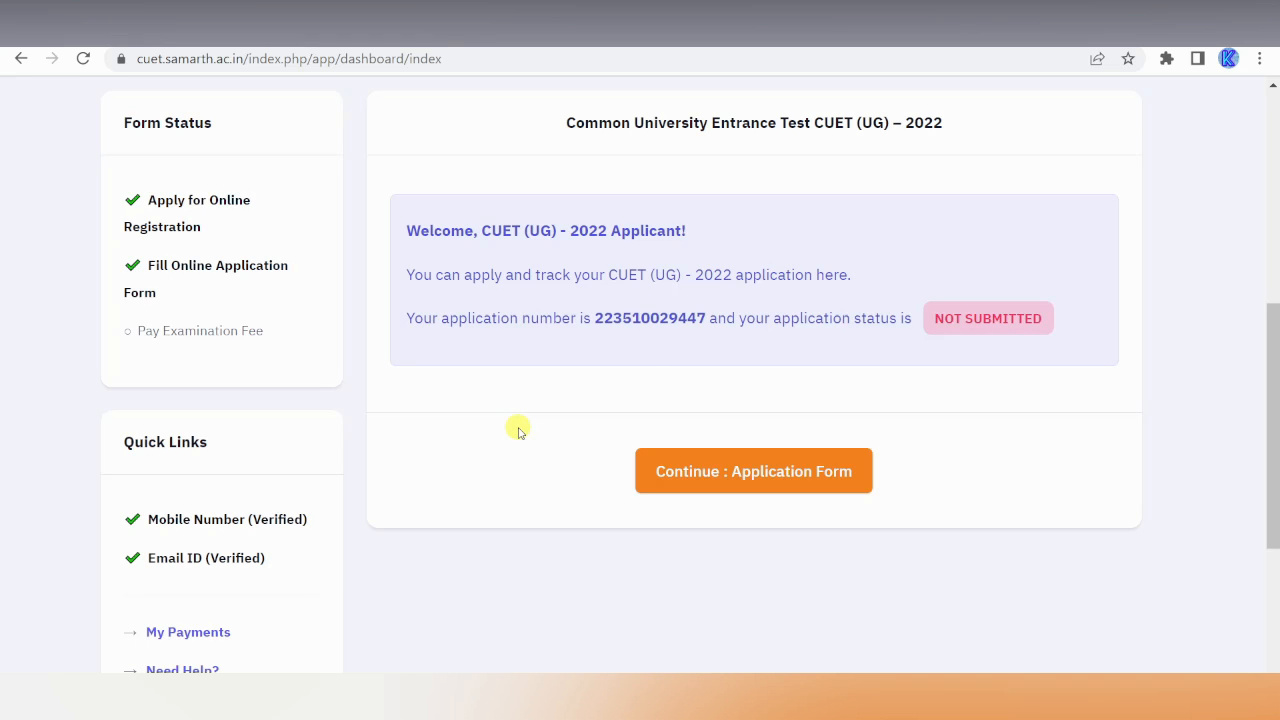
scroll(518, 430, "down", 1)
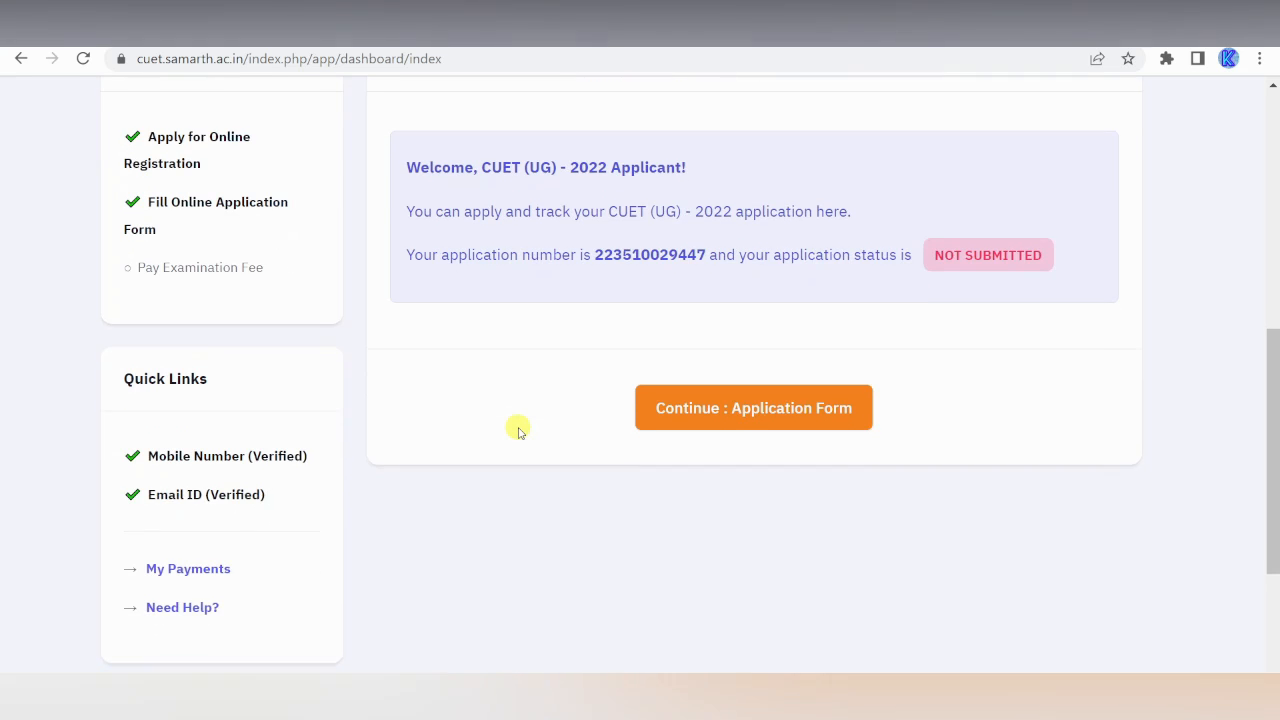
left_click(224, 569)
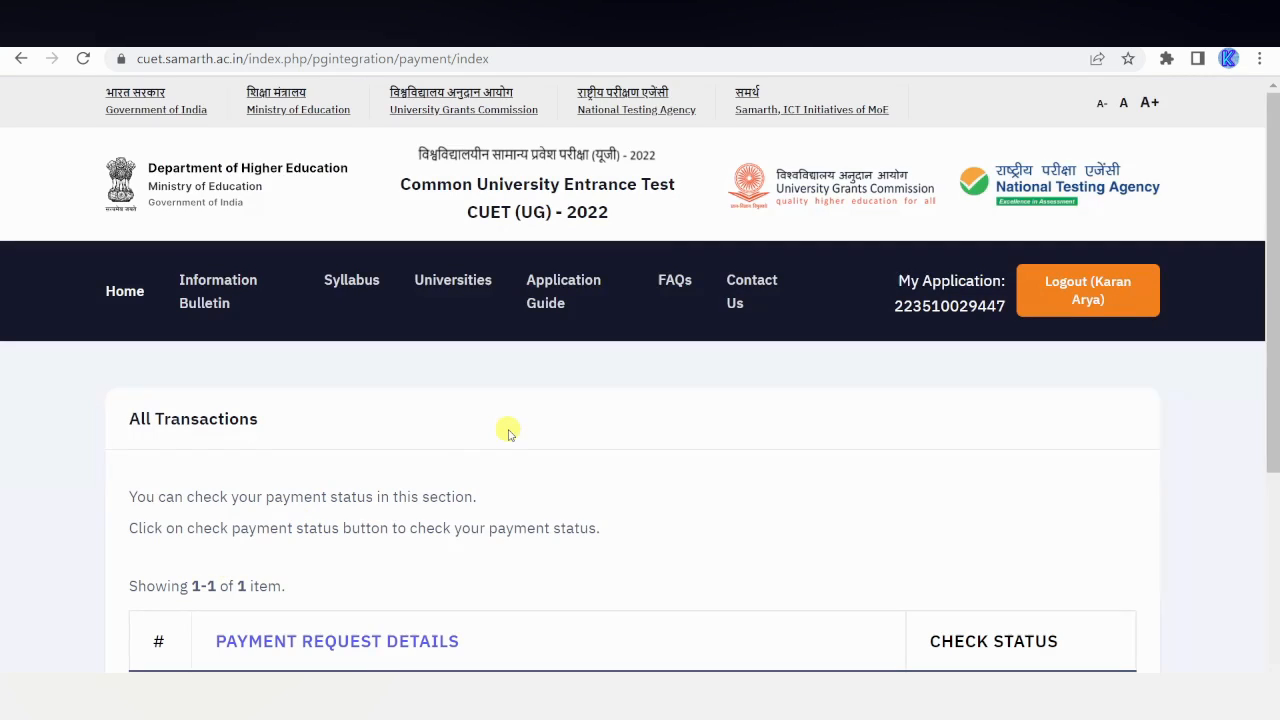
scroll(508, 430, "down", 3)
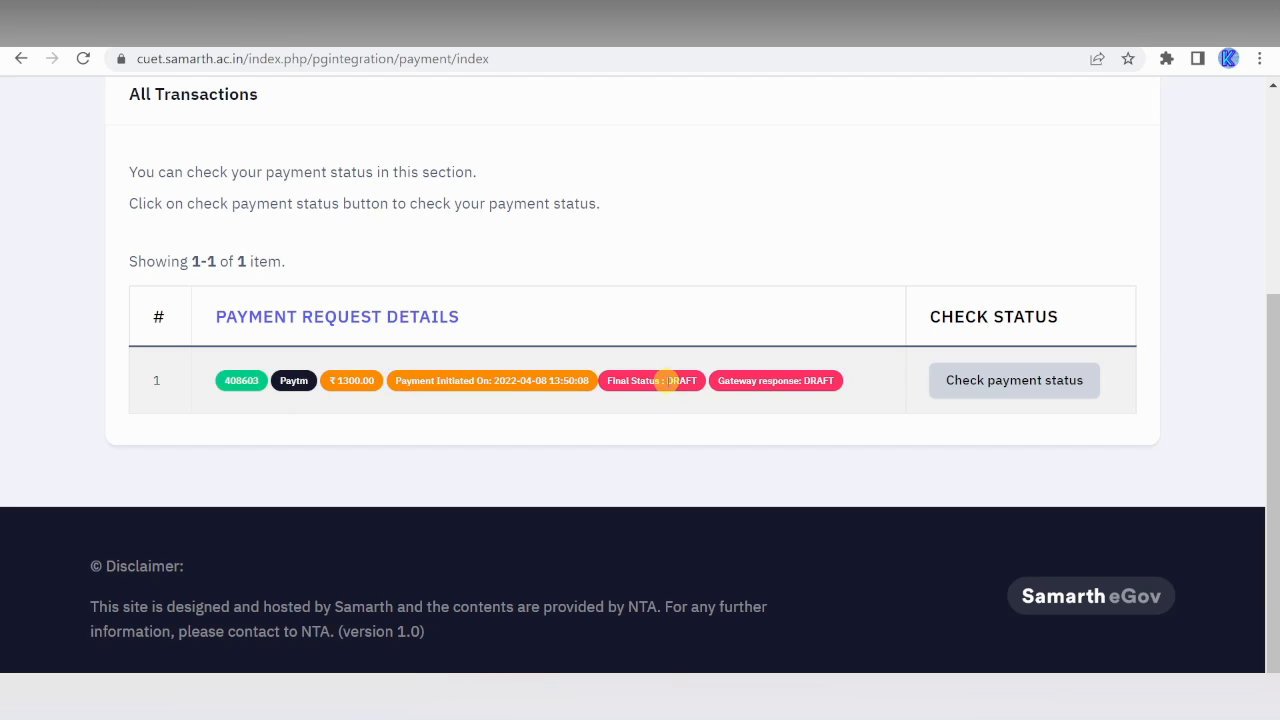
left_click(992, 382)
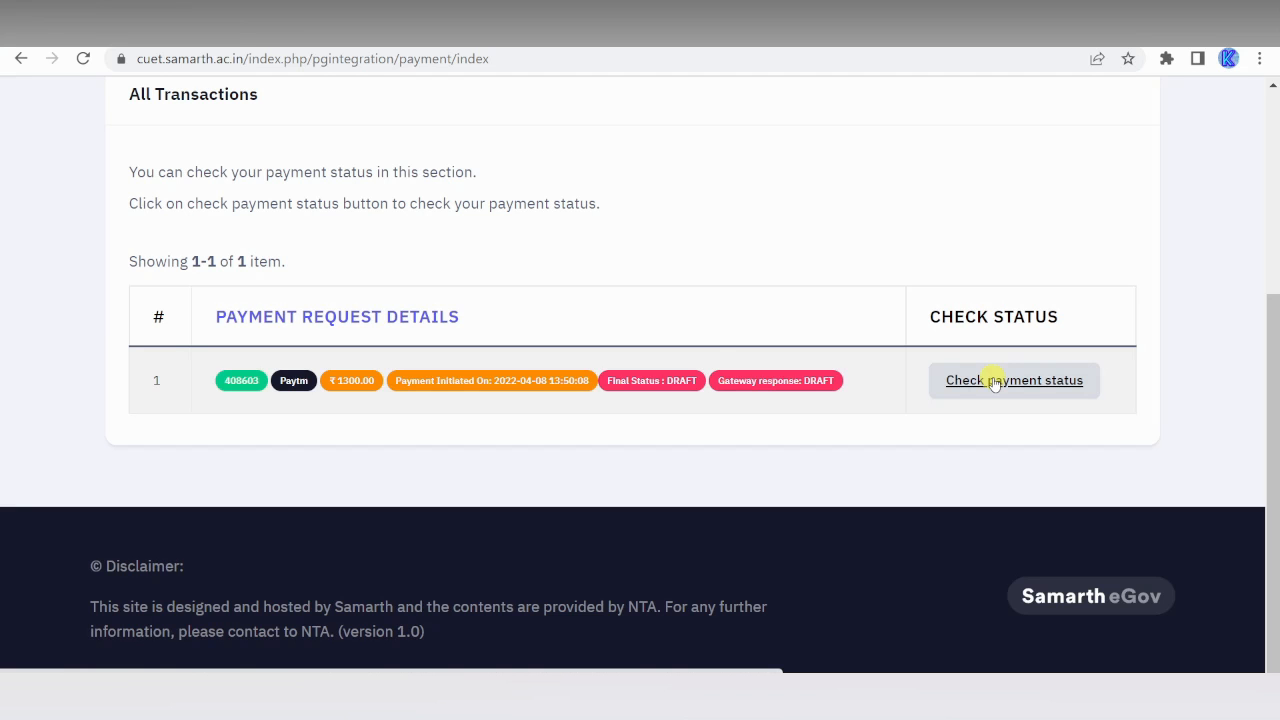
Step: Return to the My Application dashboard, where the application reads Not Submitted
scroll(660, 335, "up", 2)
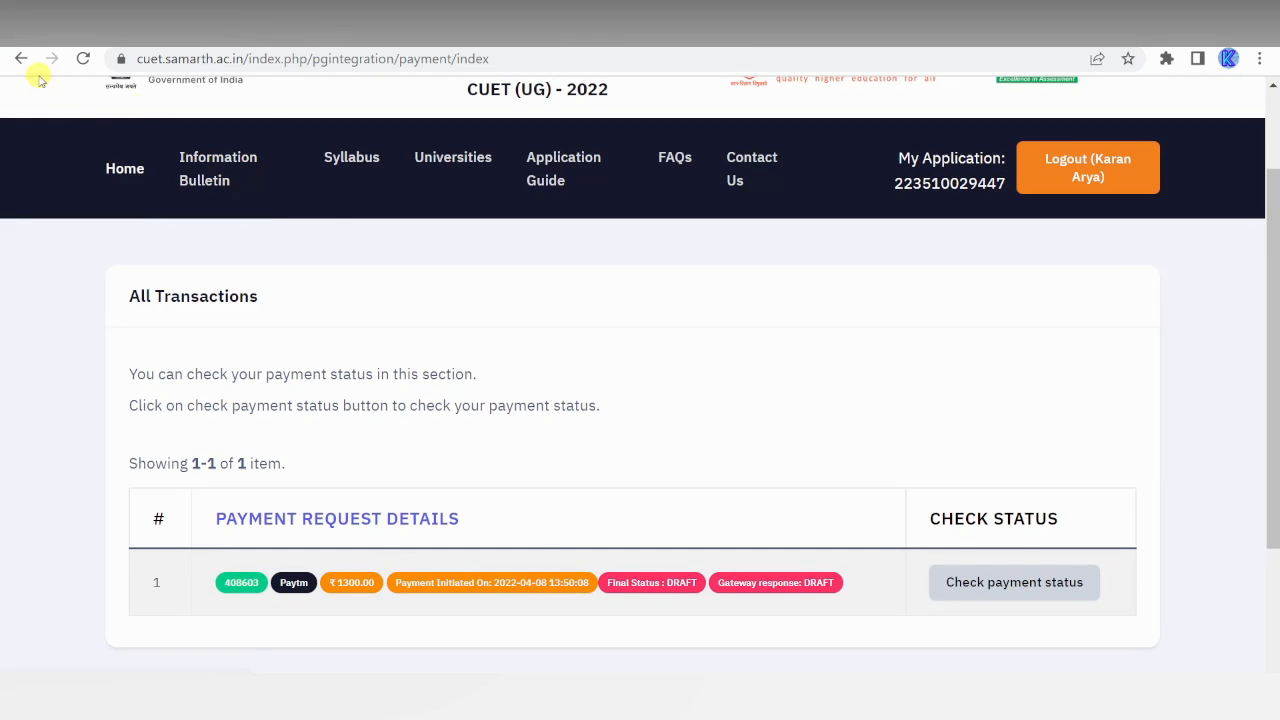
left_click(920, 180)
scroll(703, 397, "down", 4)
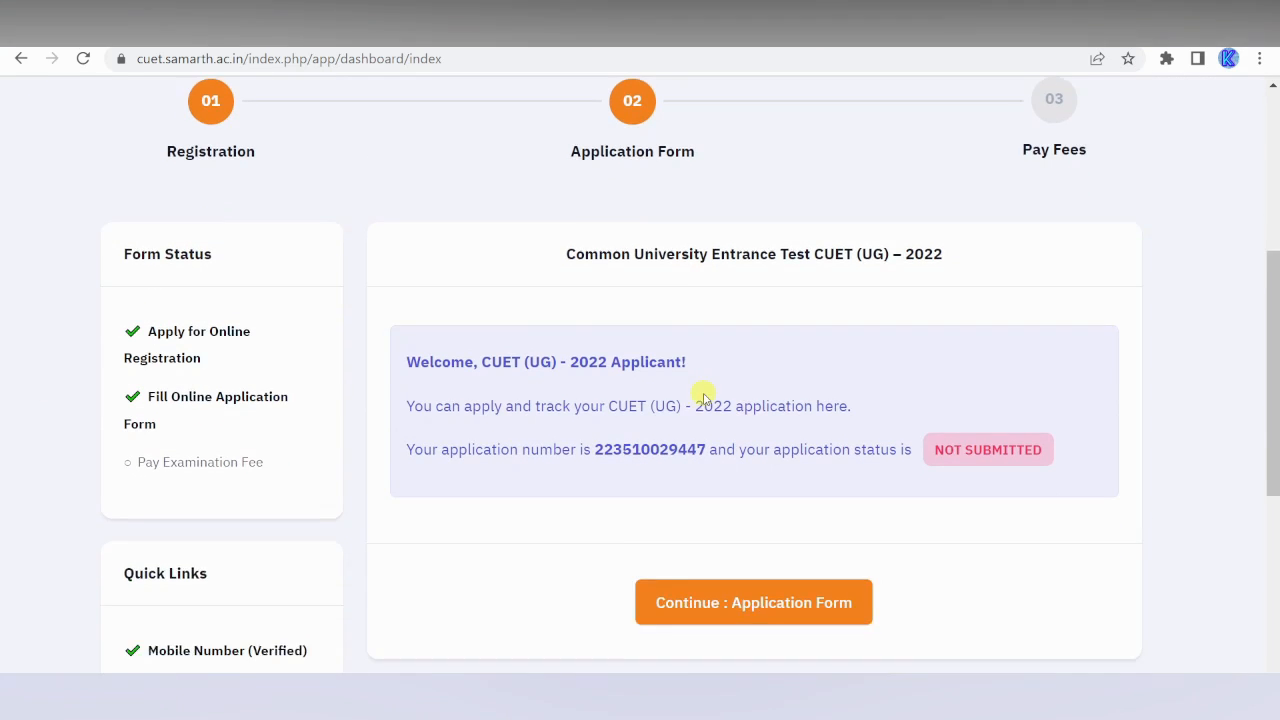
scroll(674, 321, "down", 3)
scroll(674, 321, "up", 2)
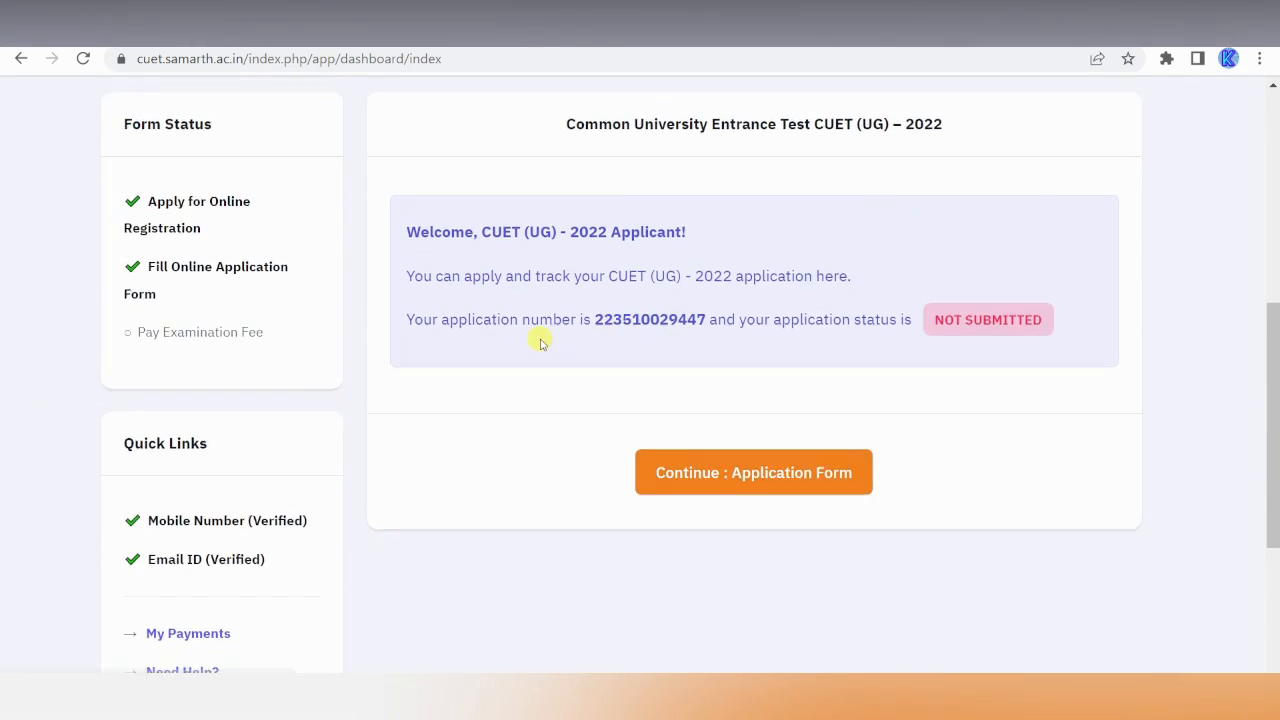
scroll(540, 342, "up", 2)
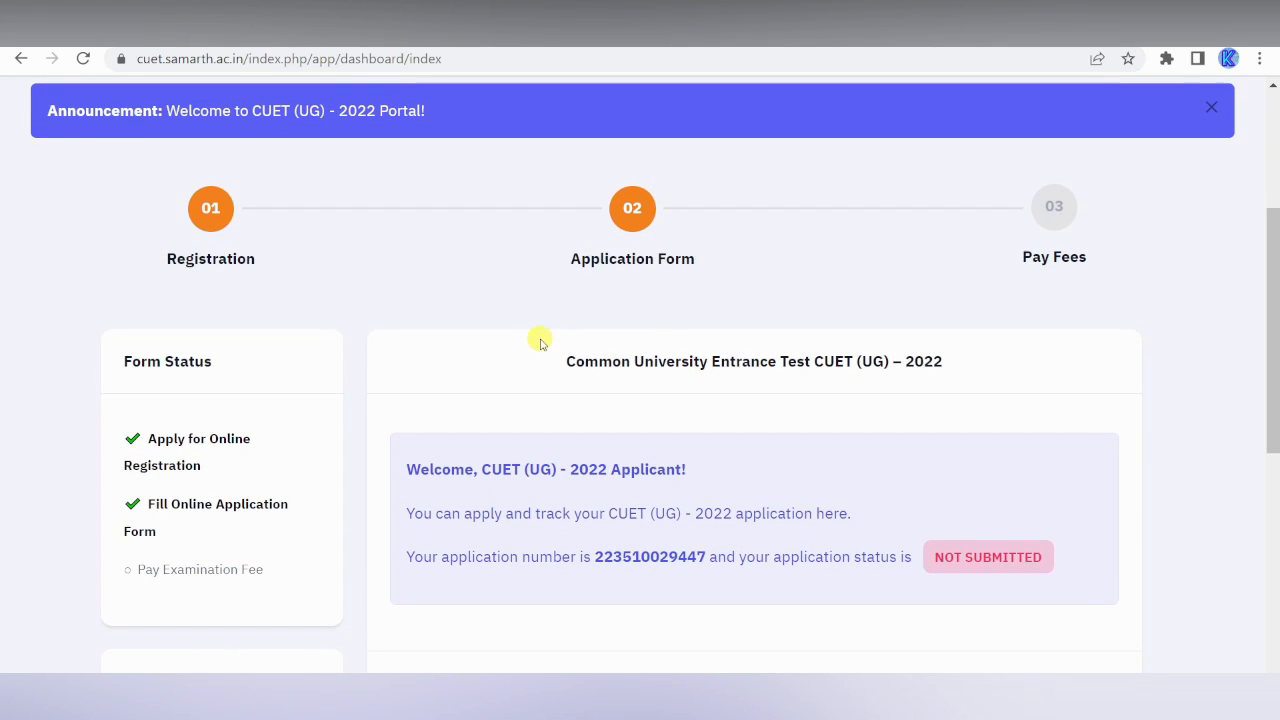